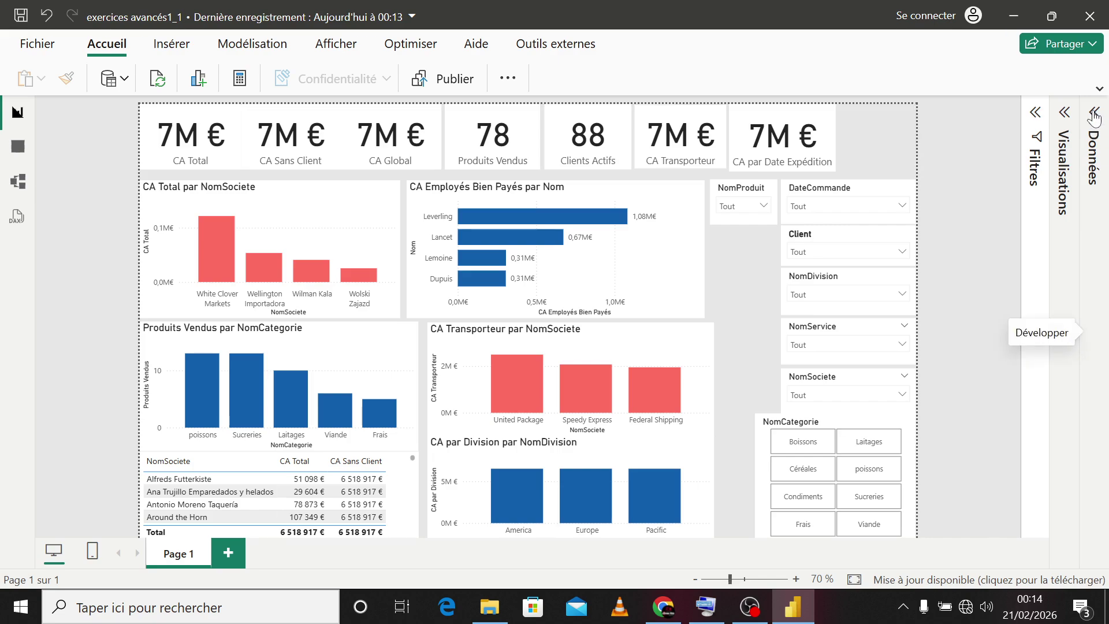
# Step: Expand the ribbon and the data and visualization panes, and add a blank second report page
pyautogui.click(1093, 323)
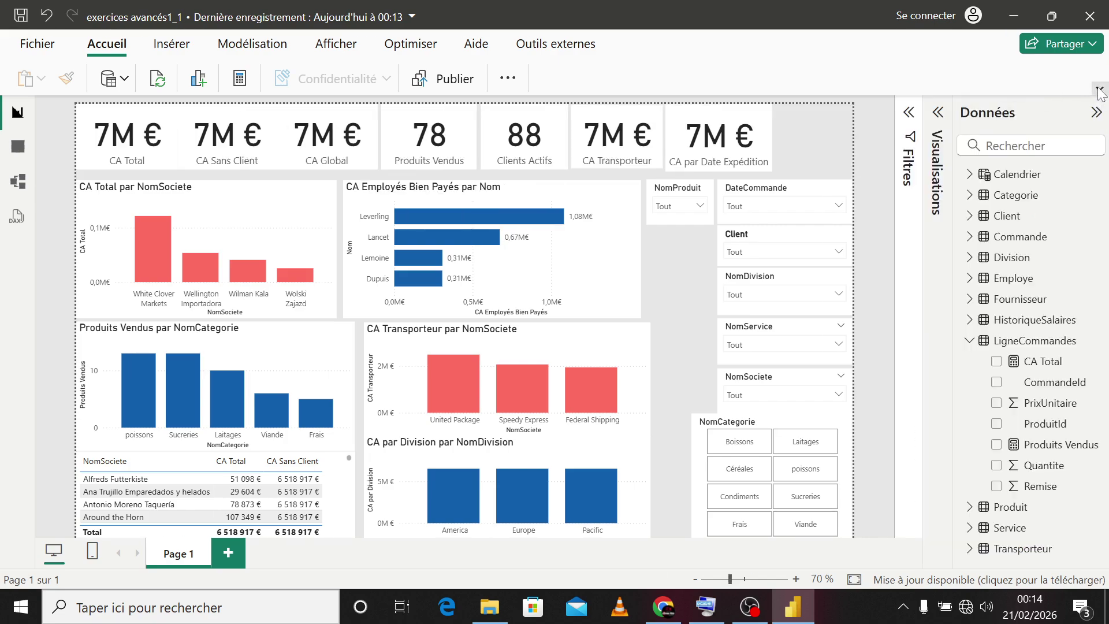
pyautogui.click(1098, 90)
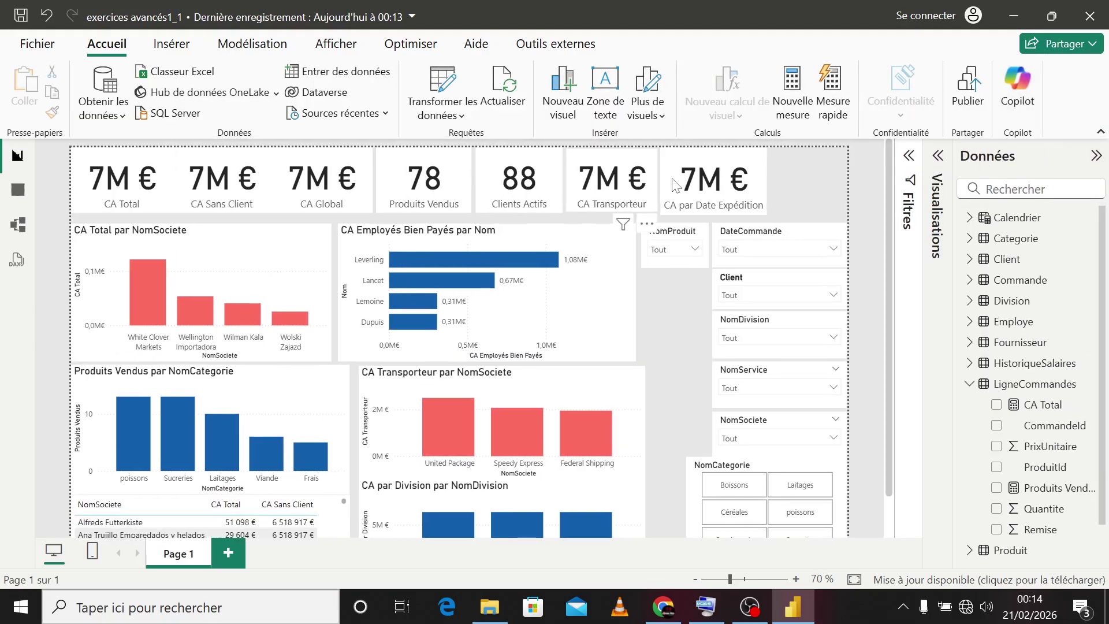
pyautogui.click(938, 164)
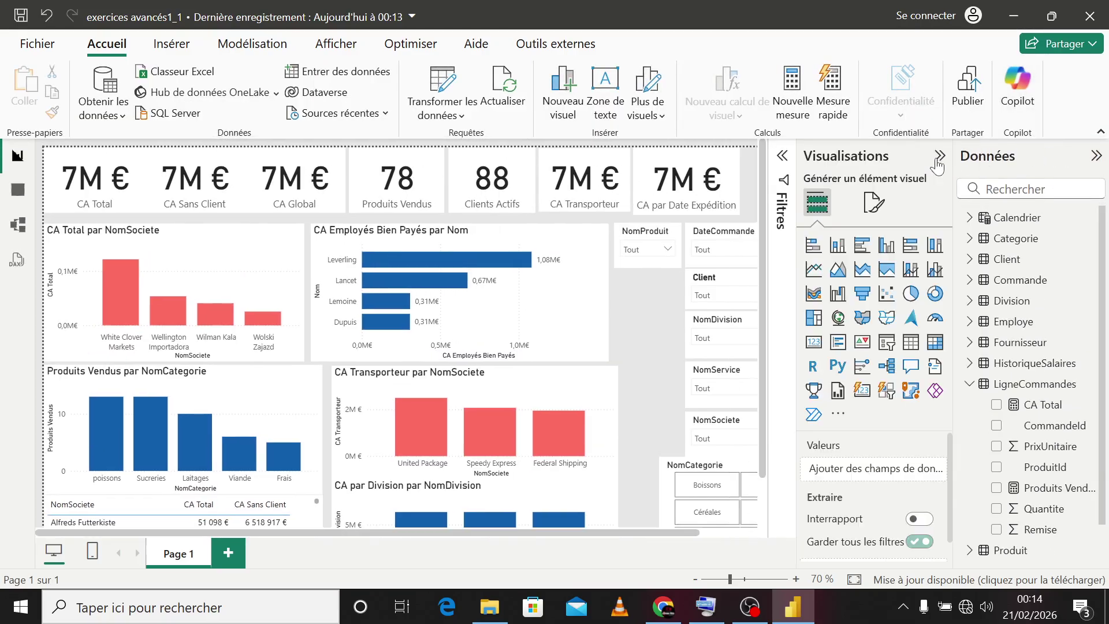
pyautogui.click(229, 555)
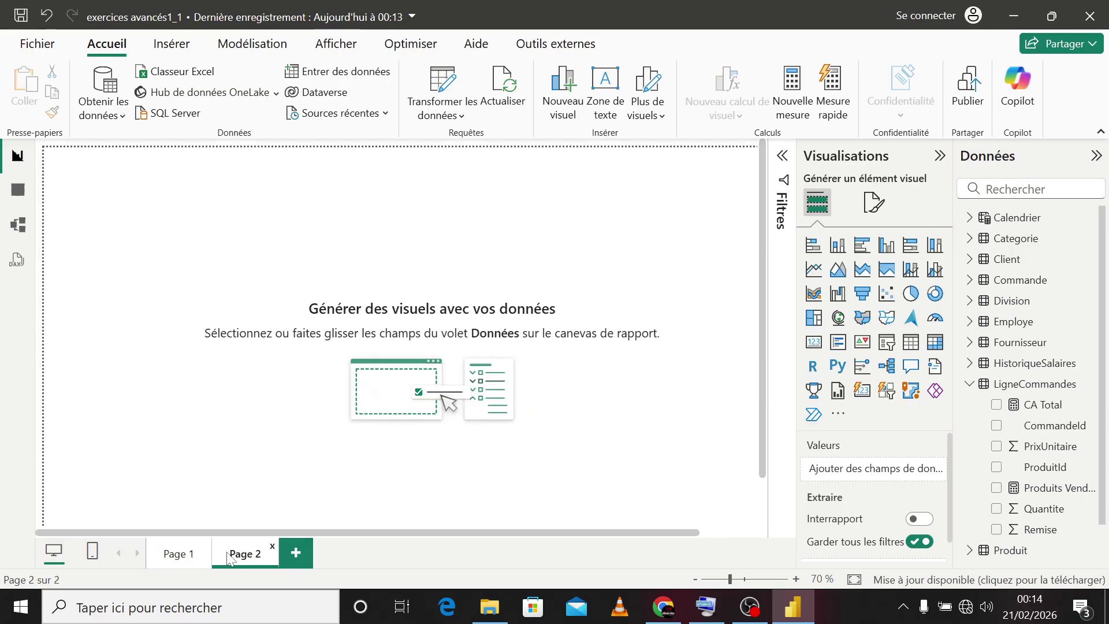
pyautogui.click(183, 560)
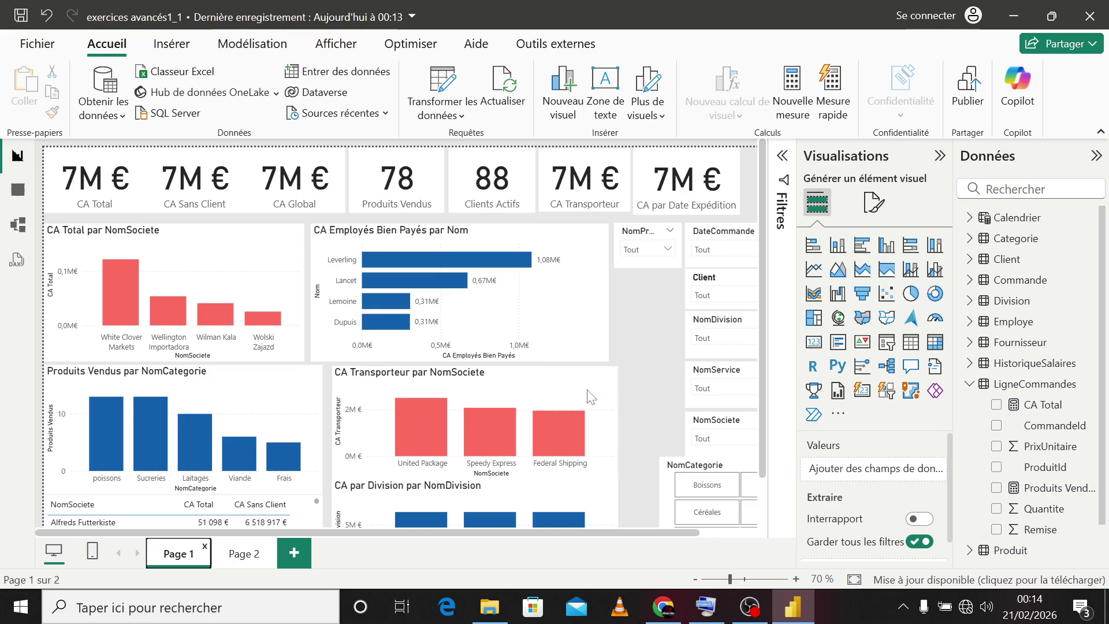
pyautogui.click(247, 554)
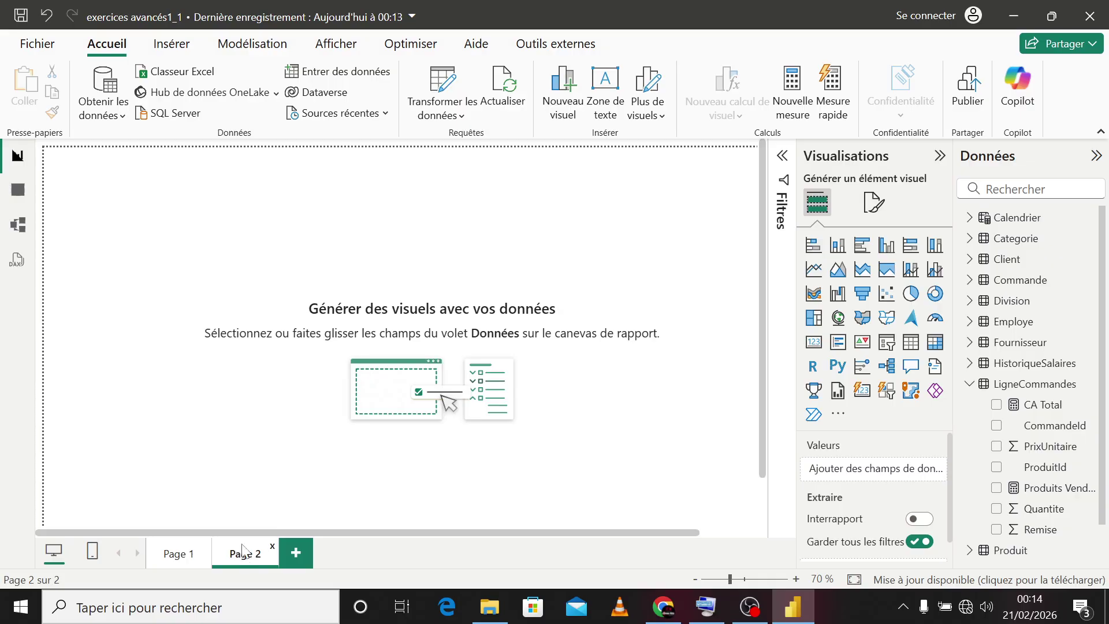
# Step: Examine the formula of the existing CA Total measure in the LigneCommandes table
pyautogui.click(1041, 406)
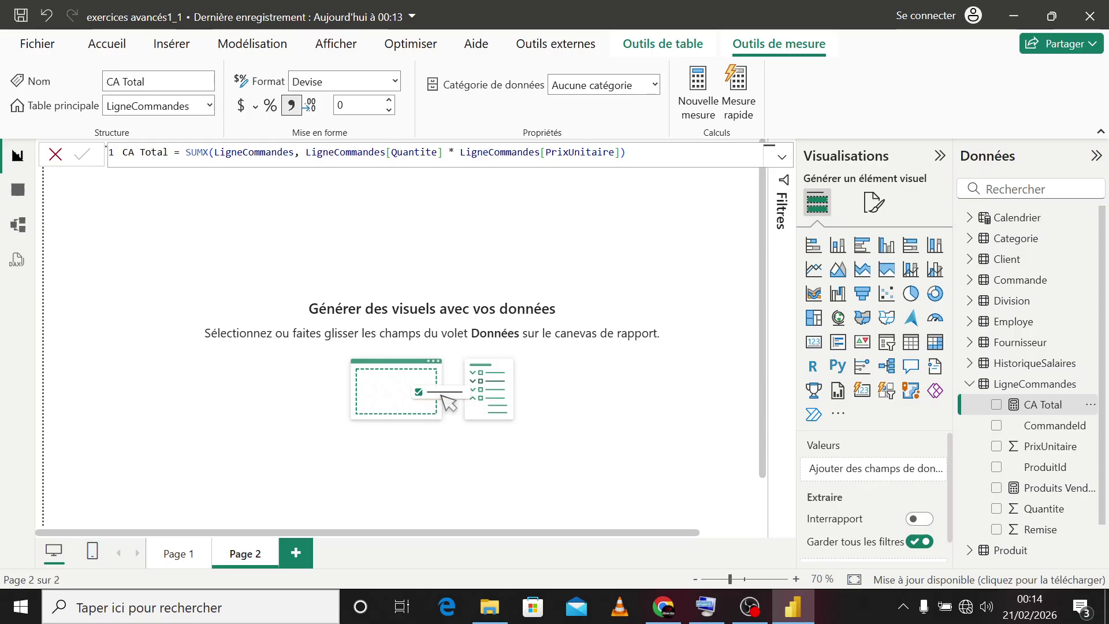
pyautogui.moveTo(294, 153); pyautogui.dragTo(626, 152)
pyautogui.click(459, 152)
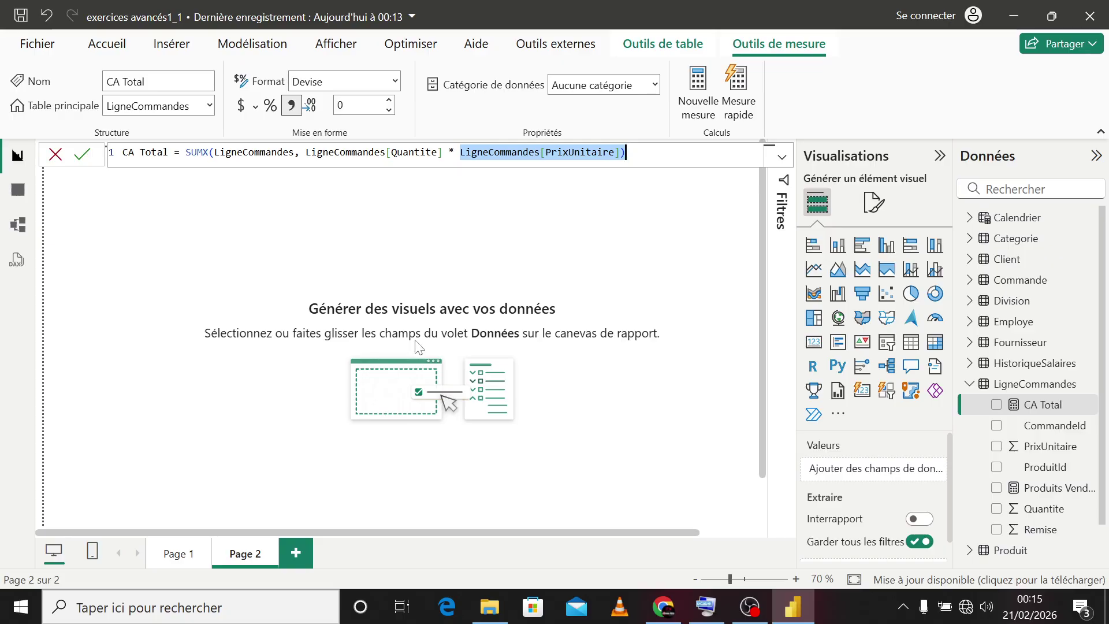
pyautogui.click(502, 269)
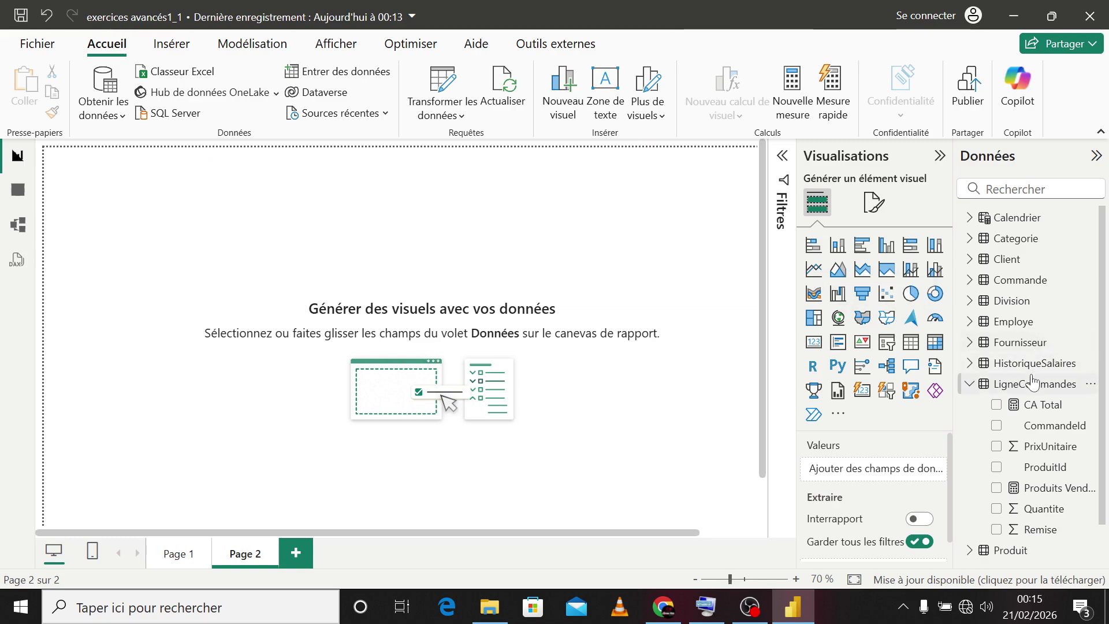
# Step: Start a new measure in the LigneCommandes table
pyautogui.rightClick(1019, 390)
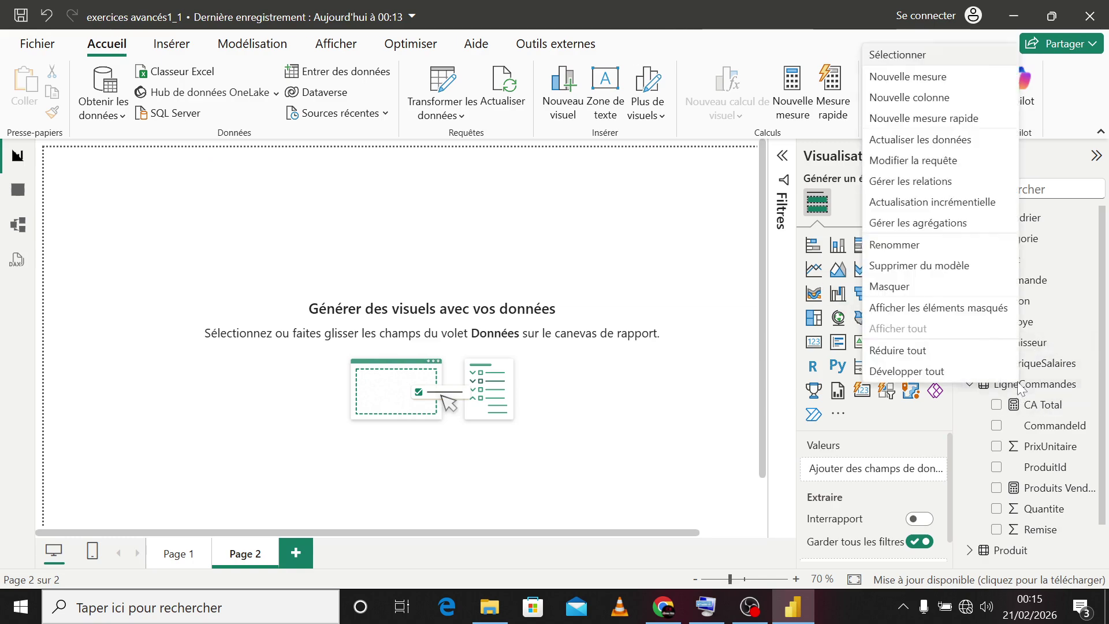
pyautogui.click(952, 81)
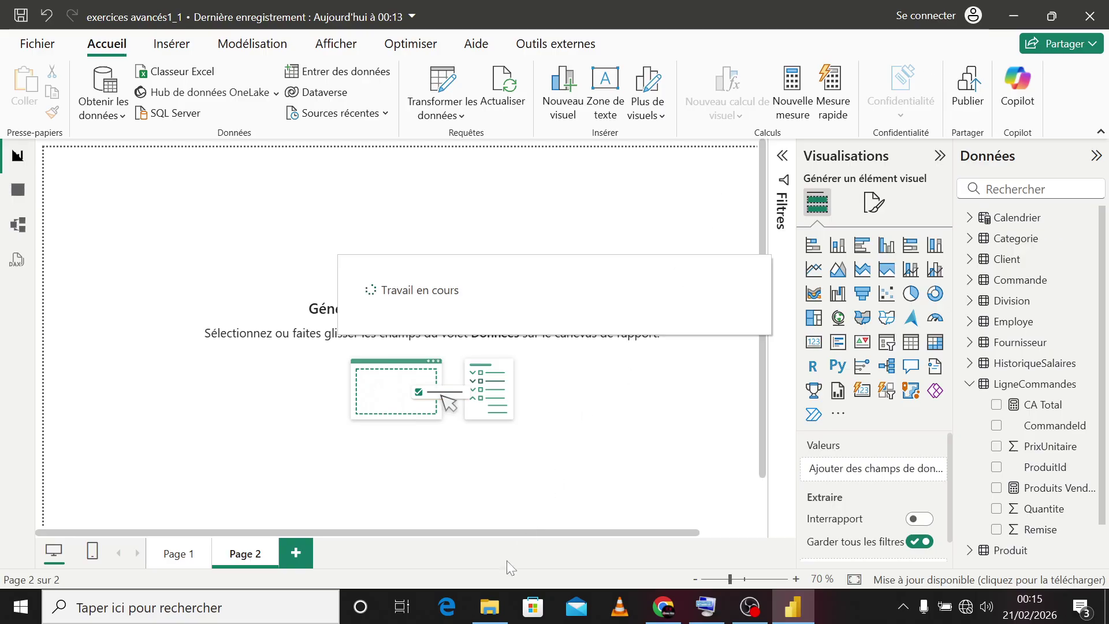
# Step: Look through the folder of DAX function files in File Explorer and return to the Power BI report
pyautogui.click(489, 606)
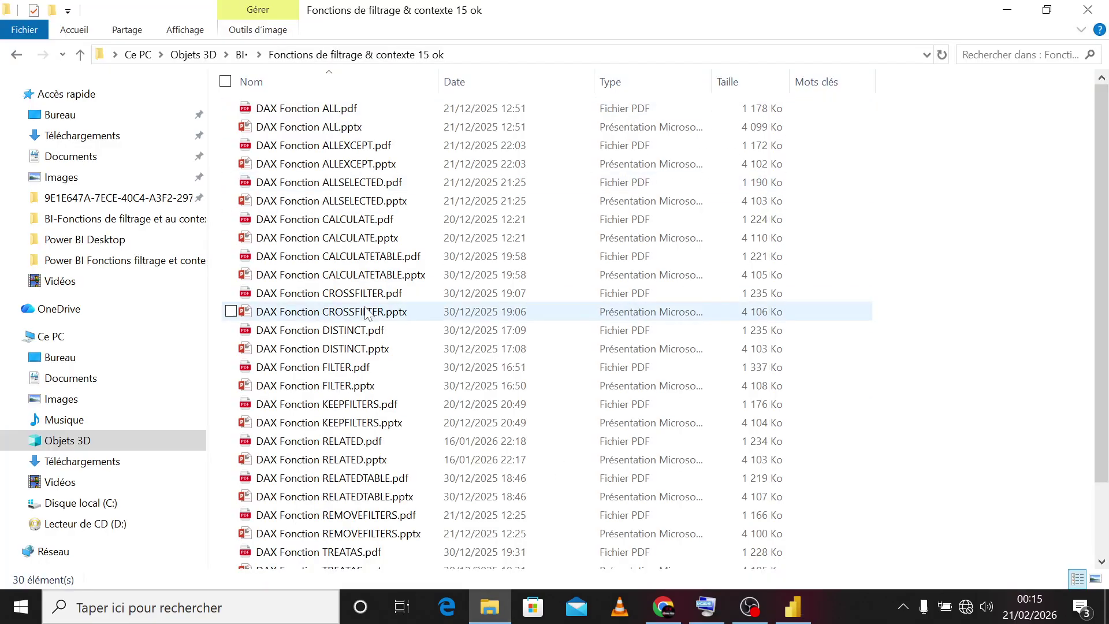
pyautogui.scroll(-2, 374, 404)
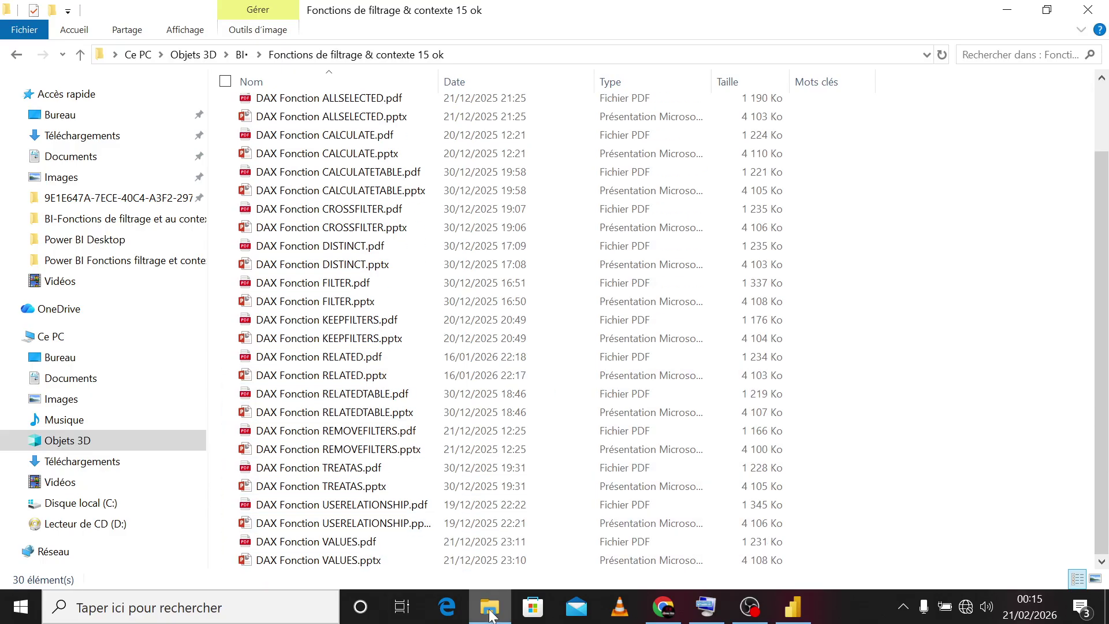
pyautogui.hotkey('alt', 'Tab')
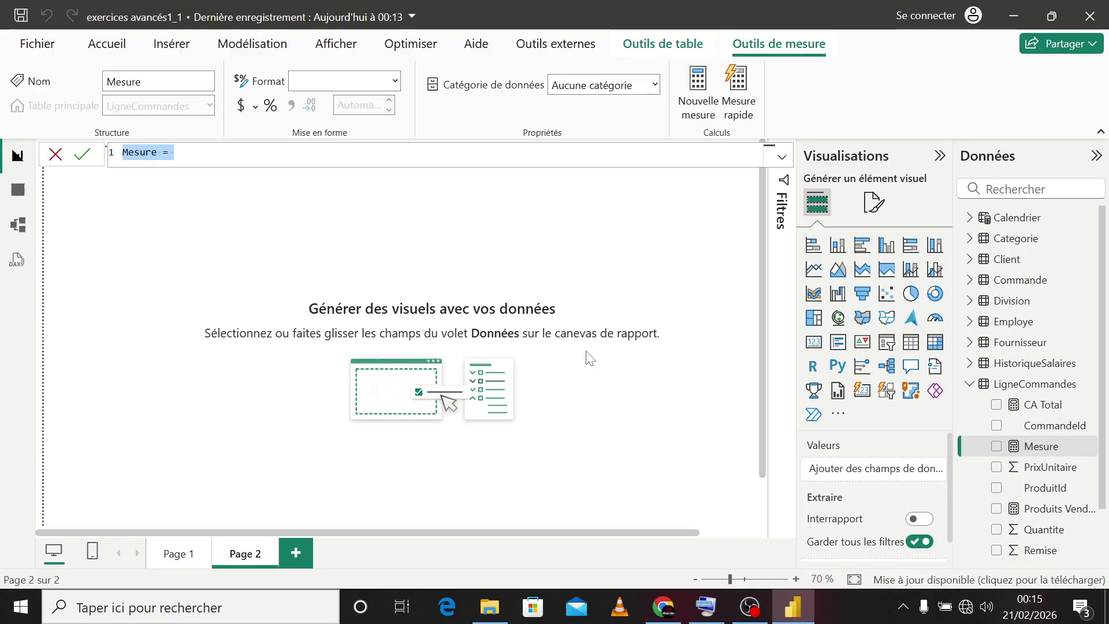
# Step: Name the new measure CA Net and begin its formula with SUMX over the LigneCommandes table
pyautogui.write('CA ')
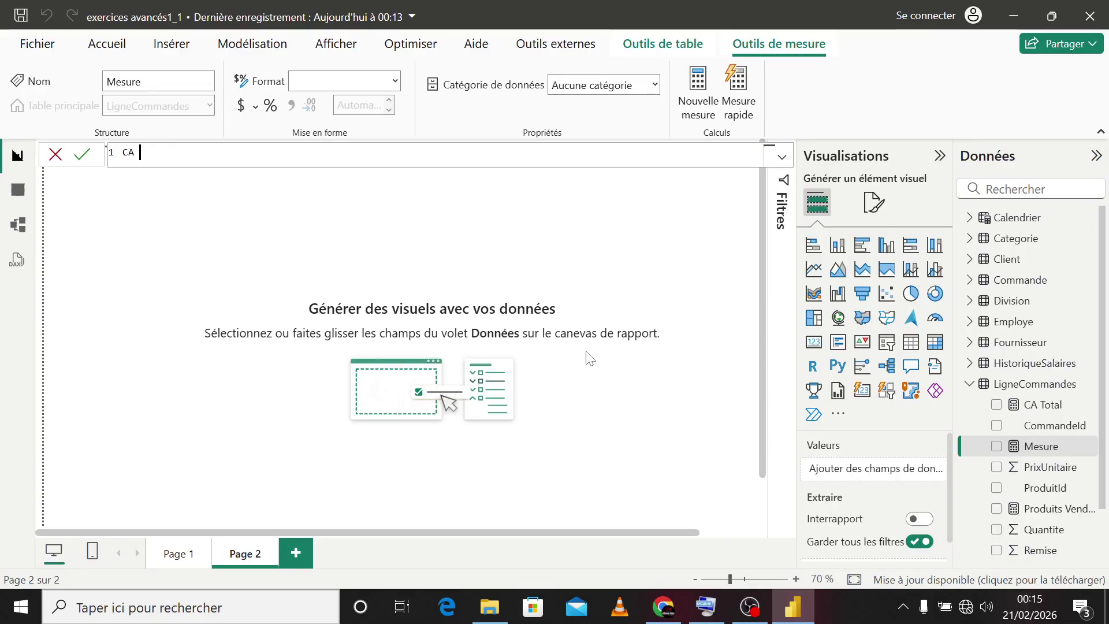
pyautogui.write('Net')
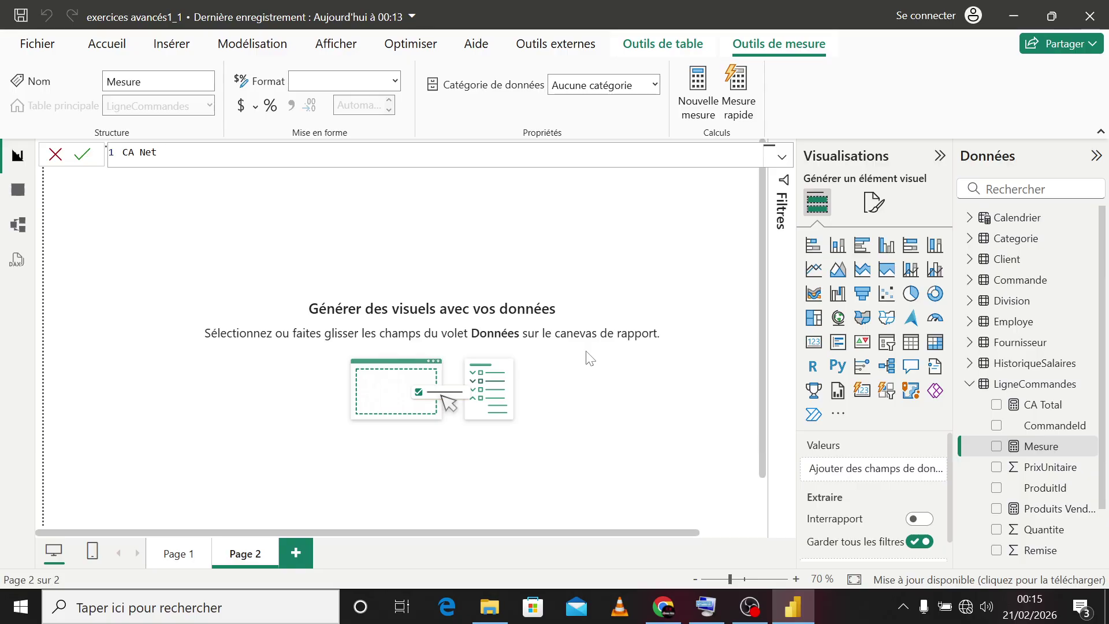
pyautogui.write(' = sum')
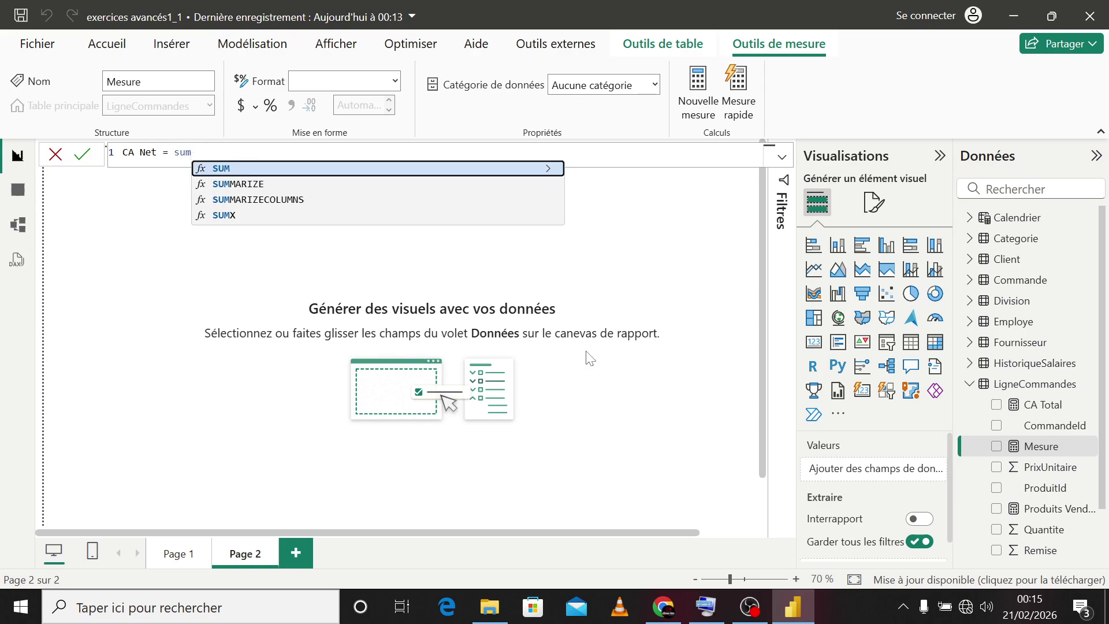
pyautogui.write('x')
pyautogui.press('Tab')
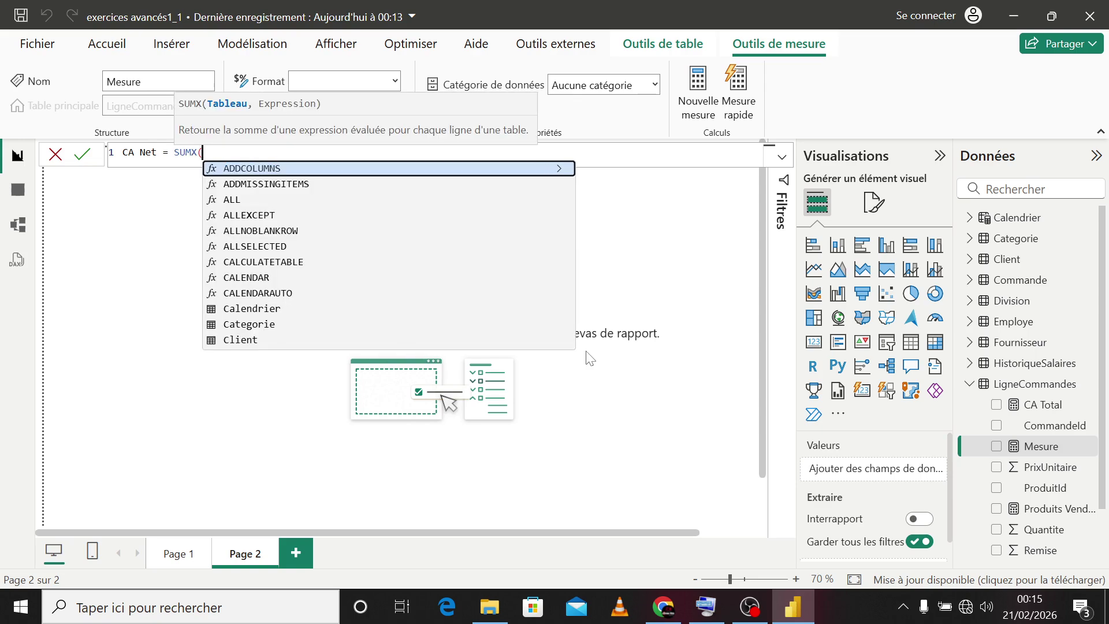
pyautogui.write('lign')
pyautogui.press('Tab')
pyautogui.write(',')
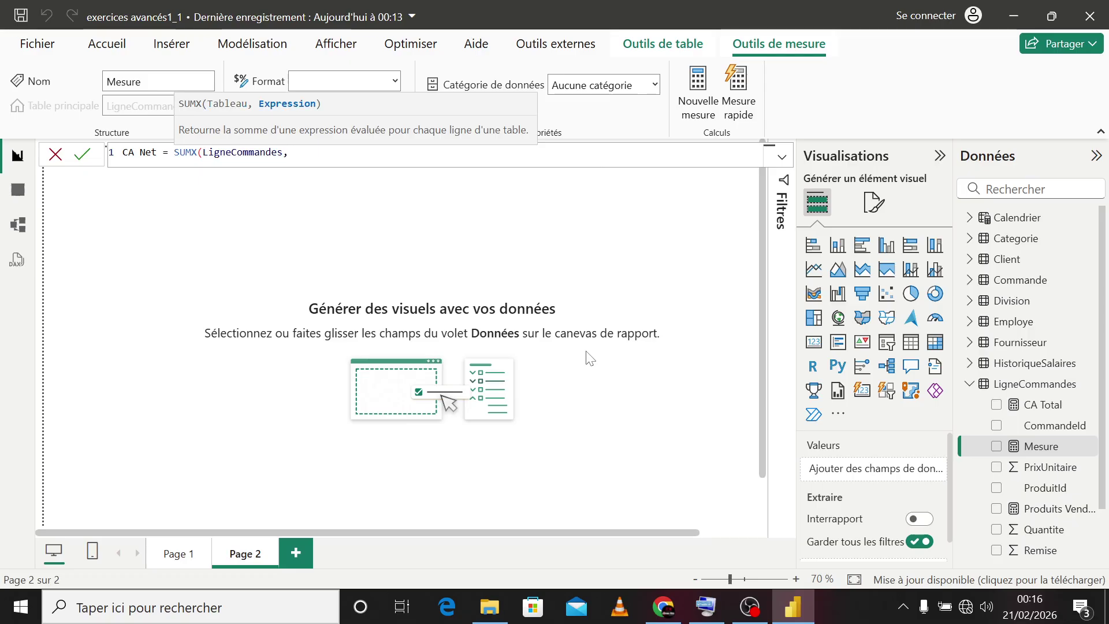
# Step: Enter LigneCommandes[Quantite] * LigneCommandes[PrixUnitaire] as the expression summed in the CA Net formula
pyautogui.write('lign')
pyautogui.press('Down')
pyautogui.press('Down')
pyautogui.press('Down')
pyautogui.press('Down')
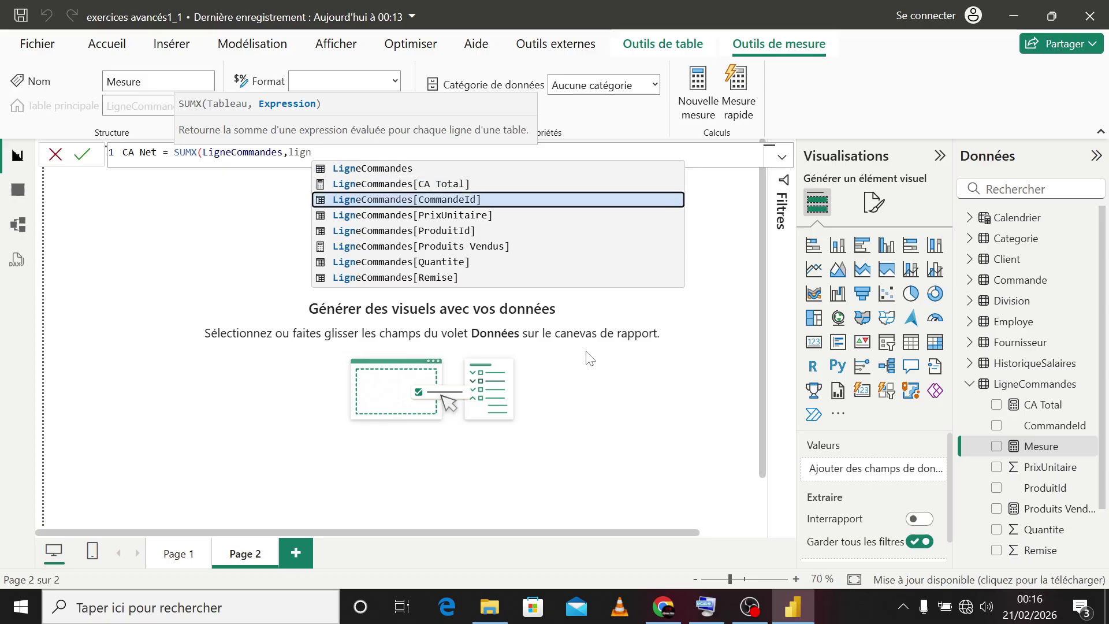
pyautogui.press('Down')
pyautogui.press('Down')
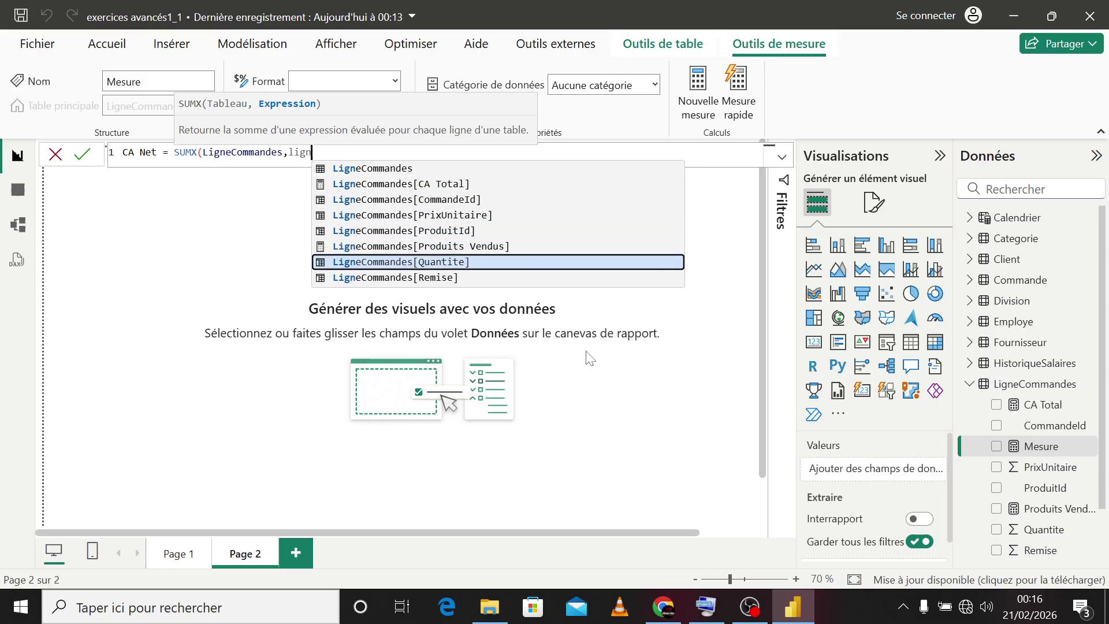
pyautogui.press('Tab')
pyautogui.write('*')
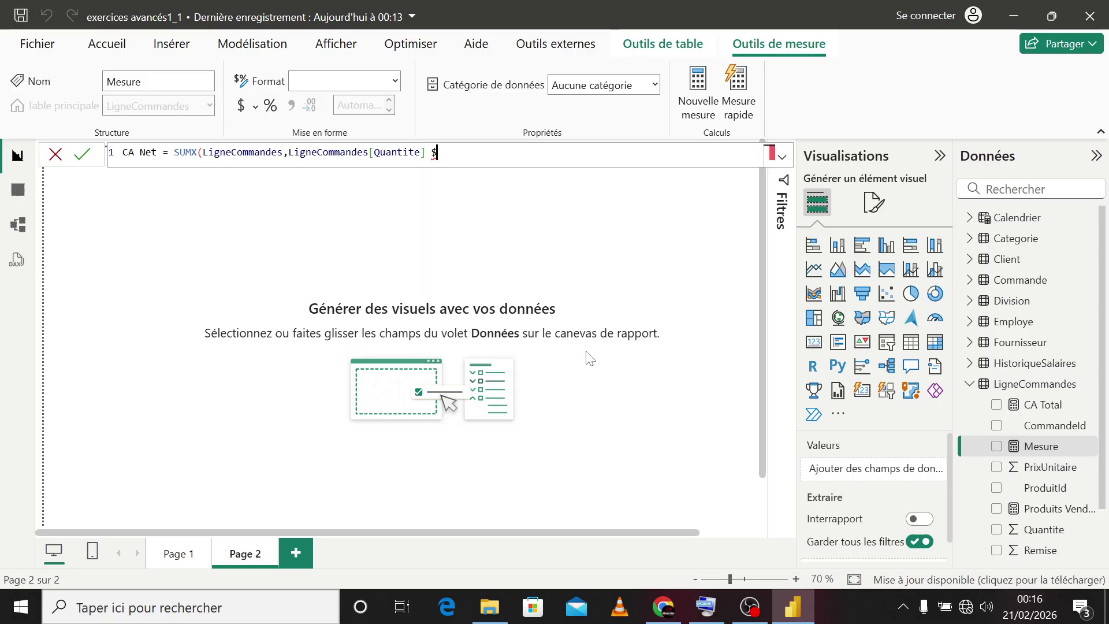
pyautogui.write(' lign')
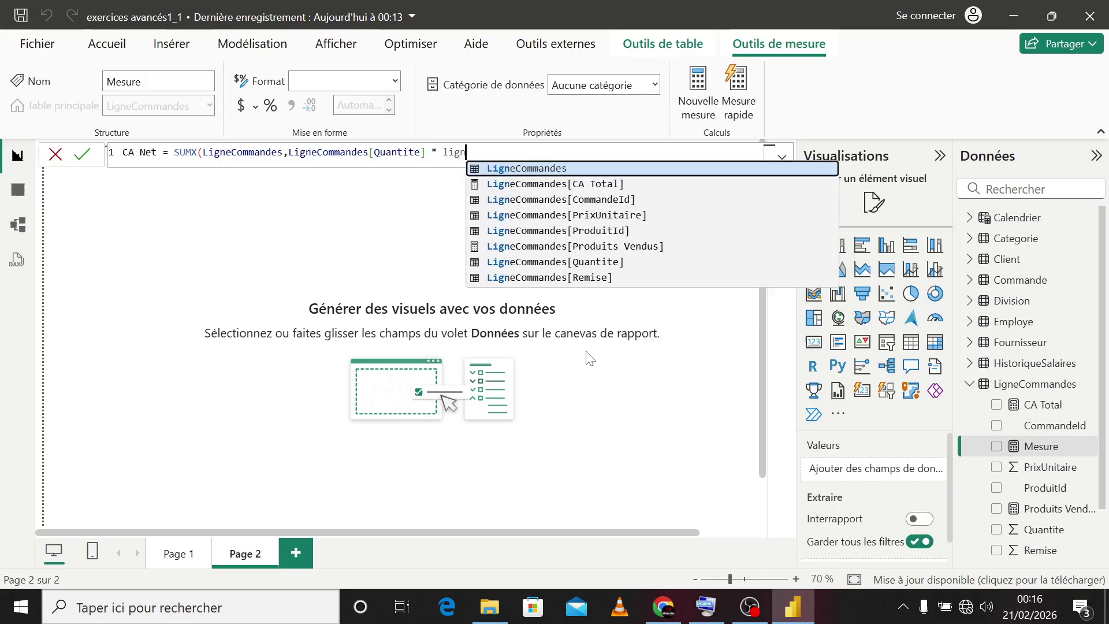
pyautogui.press('Down')
pyautogui.press('Down')
pyautogui.press('Down')
pyautogui.press('Tab')
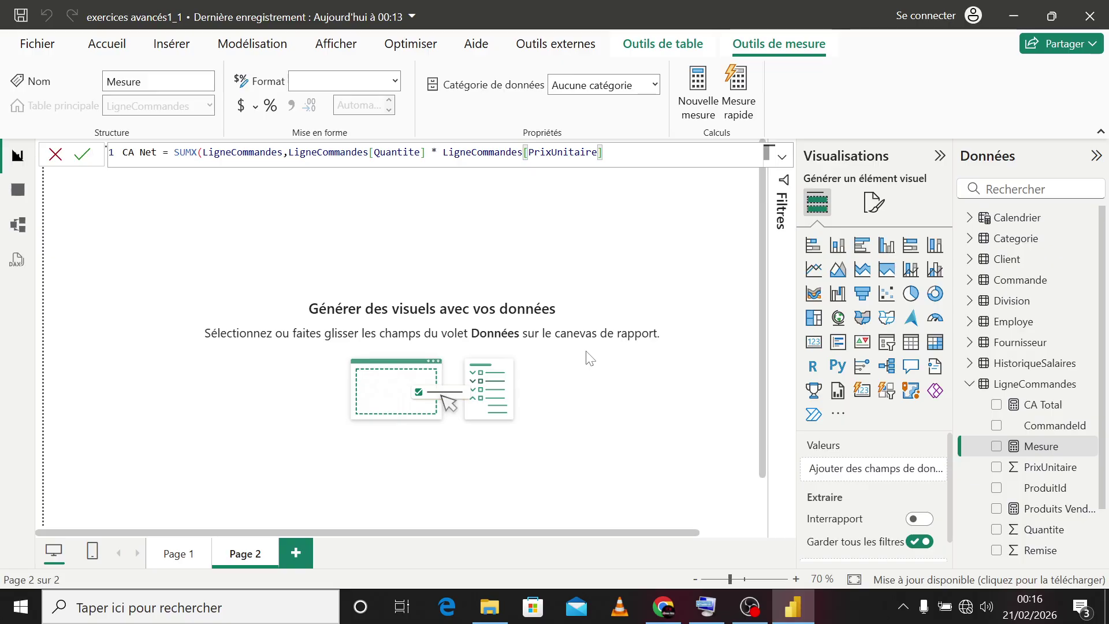
# Step: Complete the CA Net formula by multiplying the expression by (1 - LigneCommandes[Remise]) and commit the measure
pyautogui.write('*')
pyautogui.write(' (1 ')
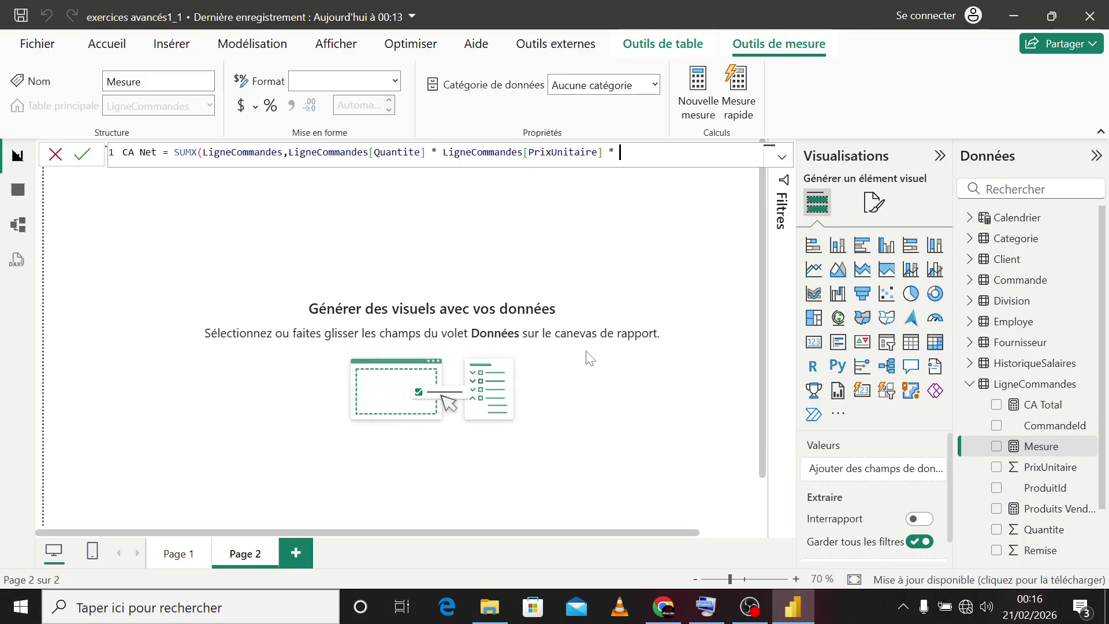
pyautogui.write('-')
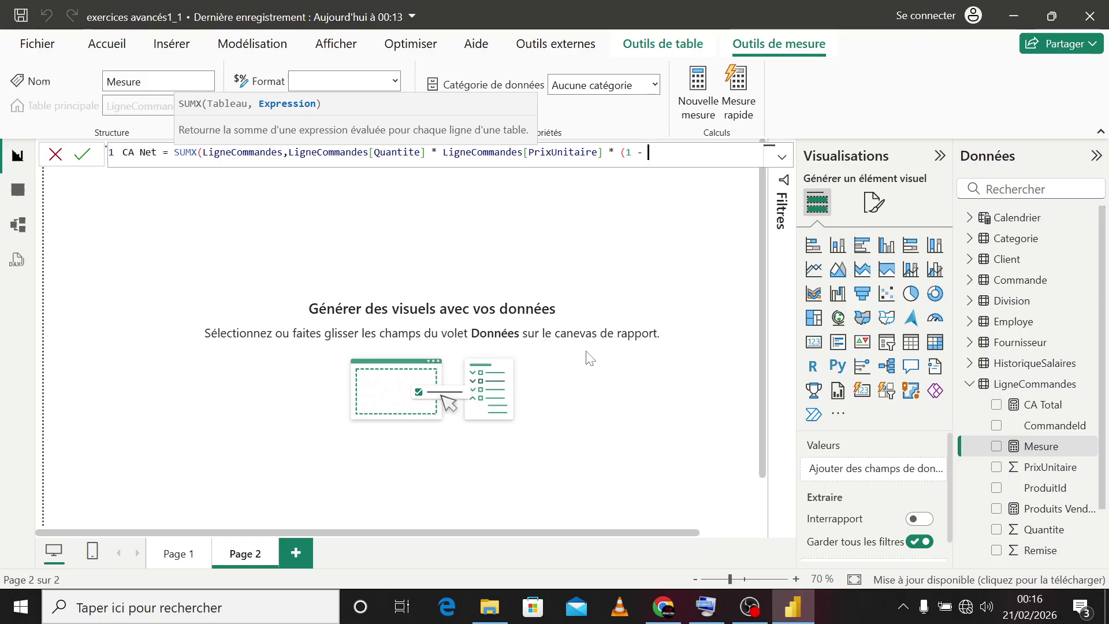
pyautogui.write(' lign')
pyautogui.press('Down')
pyautogui.press('Down')
pyautogui.press('Down')
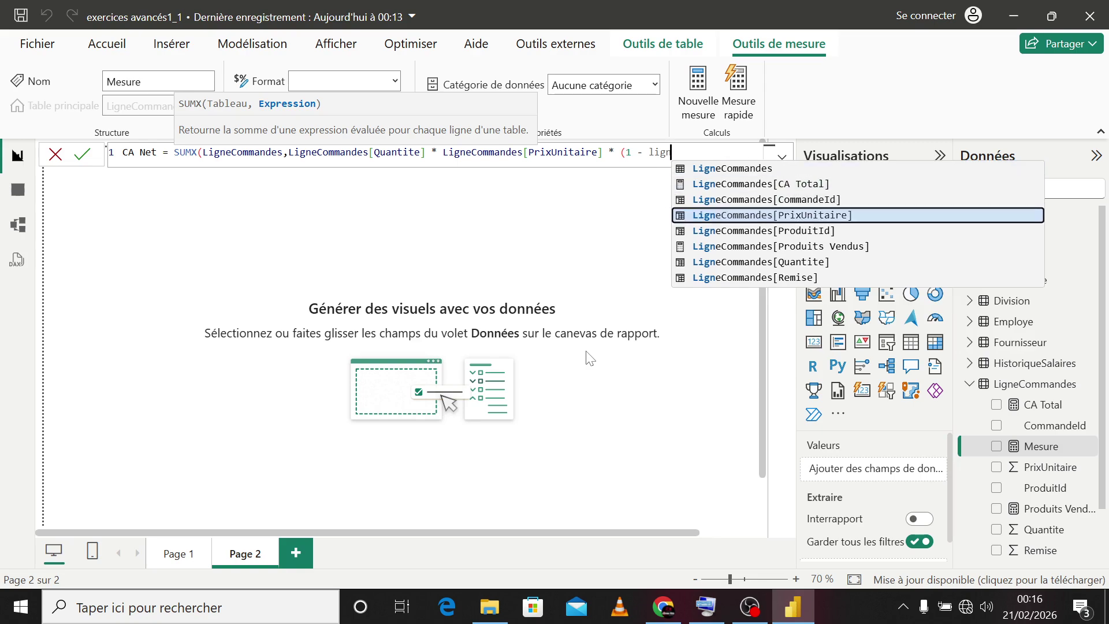
pyautogui.press('Down')
pyautogui.press('Down')
pyautogui.press('Down')
pyautogui.press('Down')
pyautogui.press('Tab')
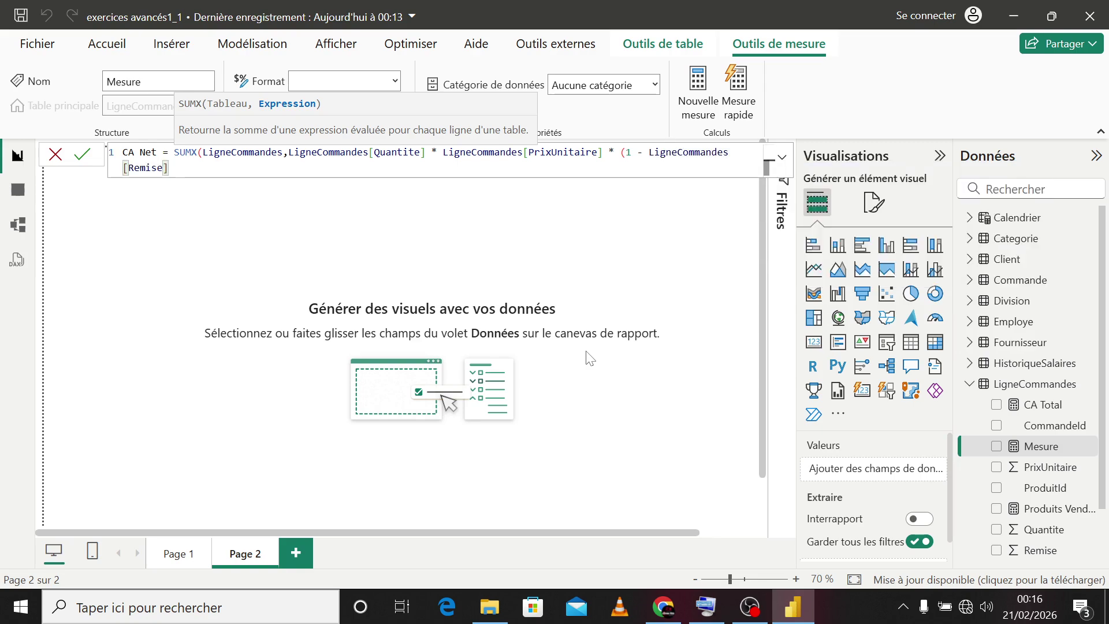
pyautogui.write('))')
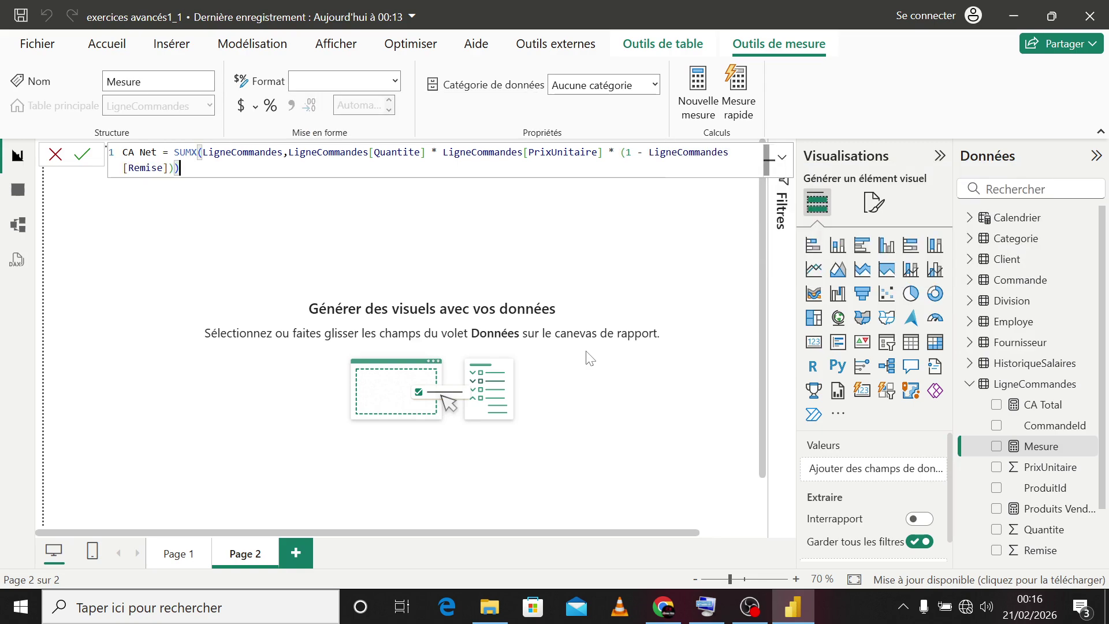
pyautogui.press('Return')
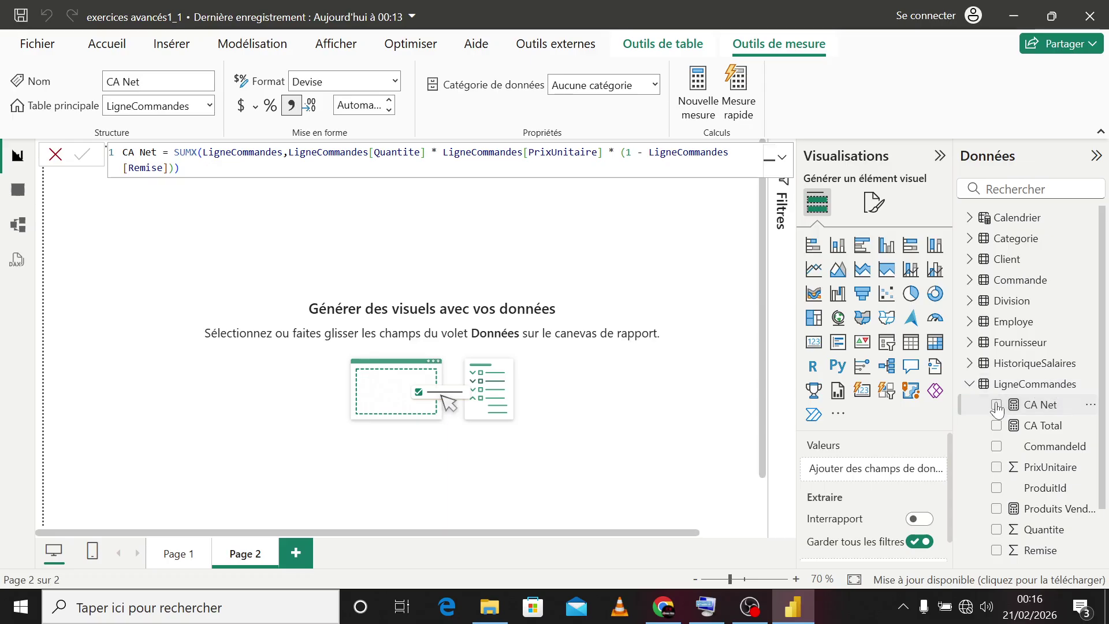
# Step: Display the CA Net measure as a card on Page 2 and format it with 0 decimal places
pyautogui.click(996, 405)
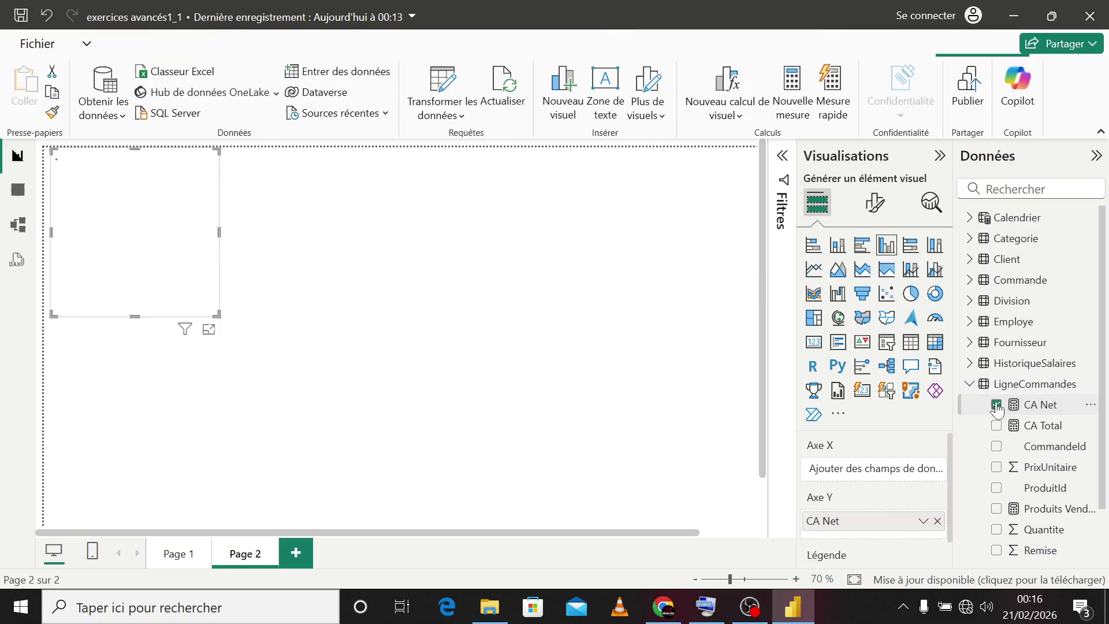
pyautogui.click(822, 345)
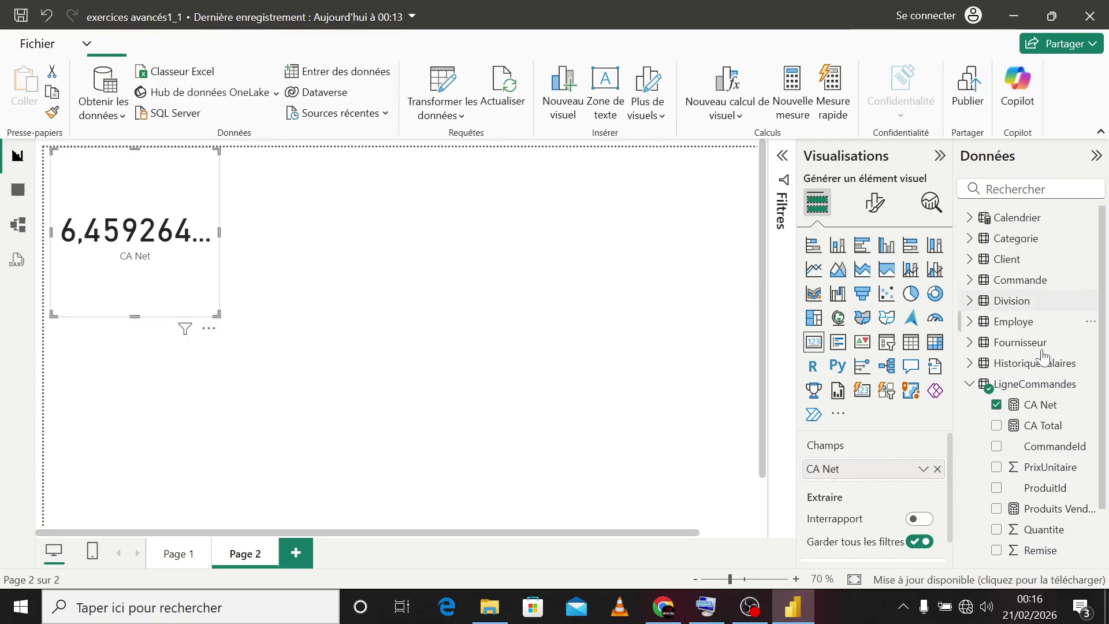
pyautogui.click(1040, 405)
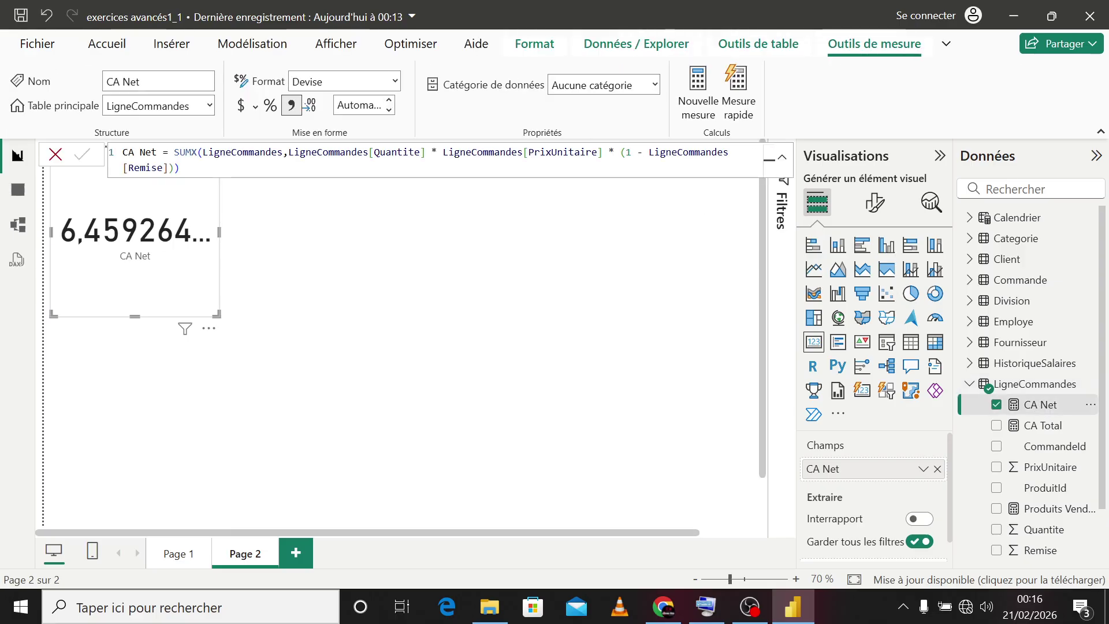
pyautogui.click(390, 104)
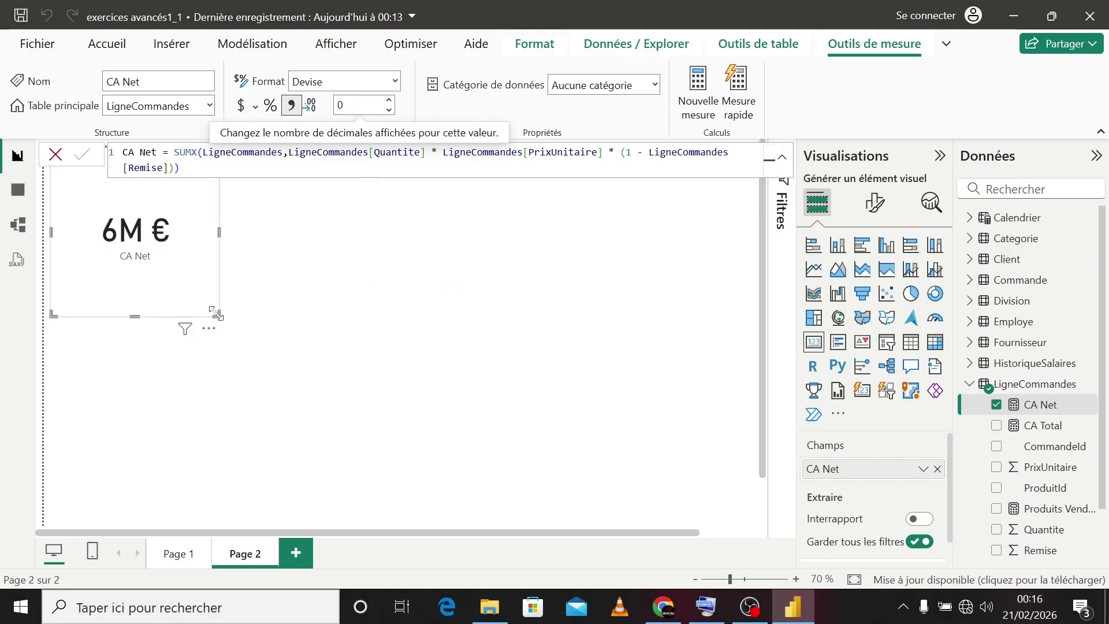
# Step: Shrink the CA Net card to about two thirds of its width and less than half its height, and deselect it
pyautogui.moveTo(216, 314); pyautogui.dragTo(155, 216)
pyautogui.click(239, 232)
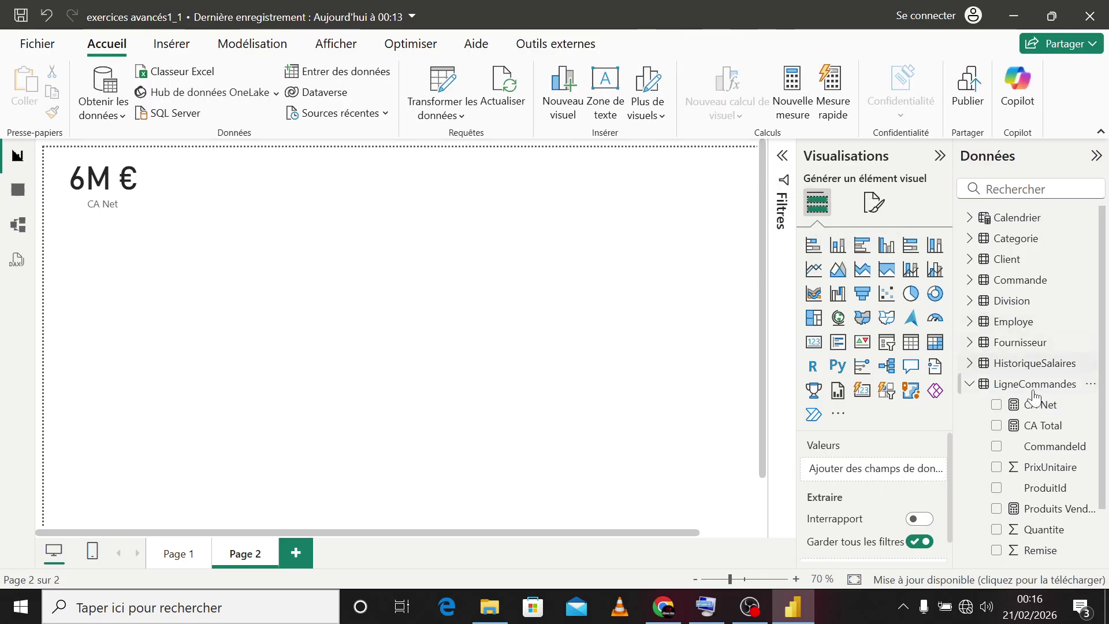
# Step: Set the wallpaper colour of Page 2 to the lightest grey theme shade
pyautogui.click(865, 218)
pyautogui.click(837, 426)
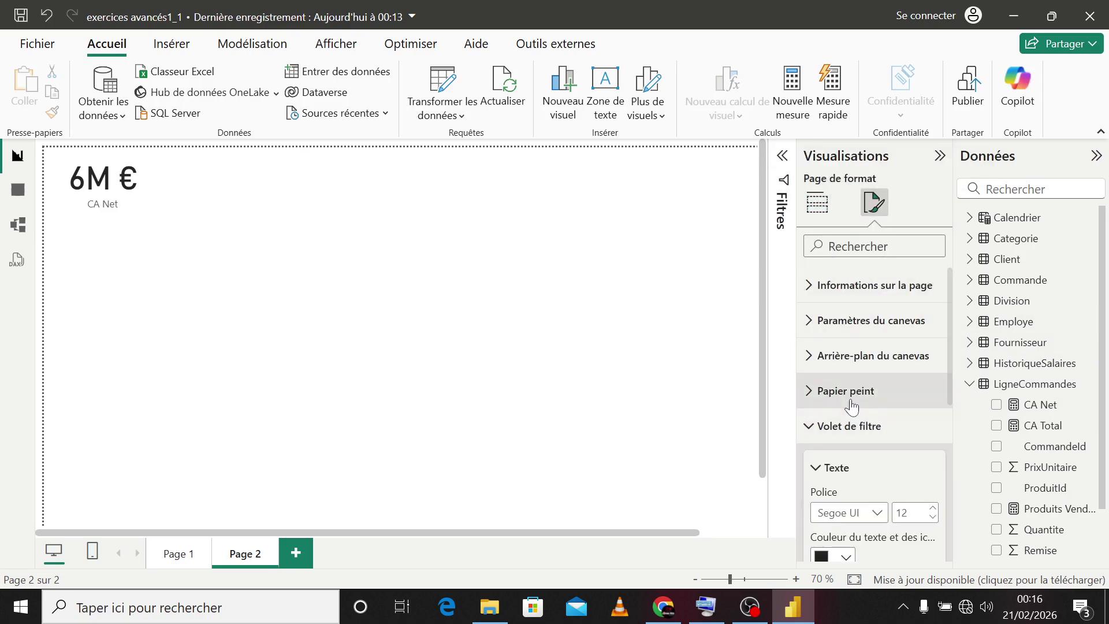
pyautogui.click(852, 398)
pyautogui.click(846, 456)
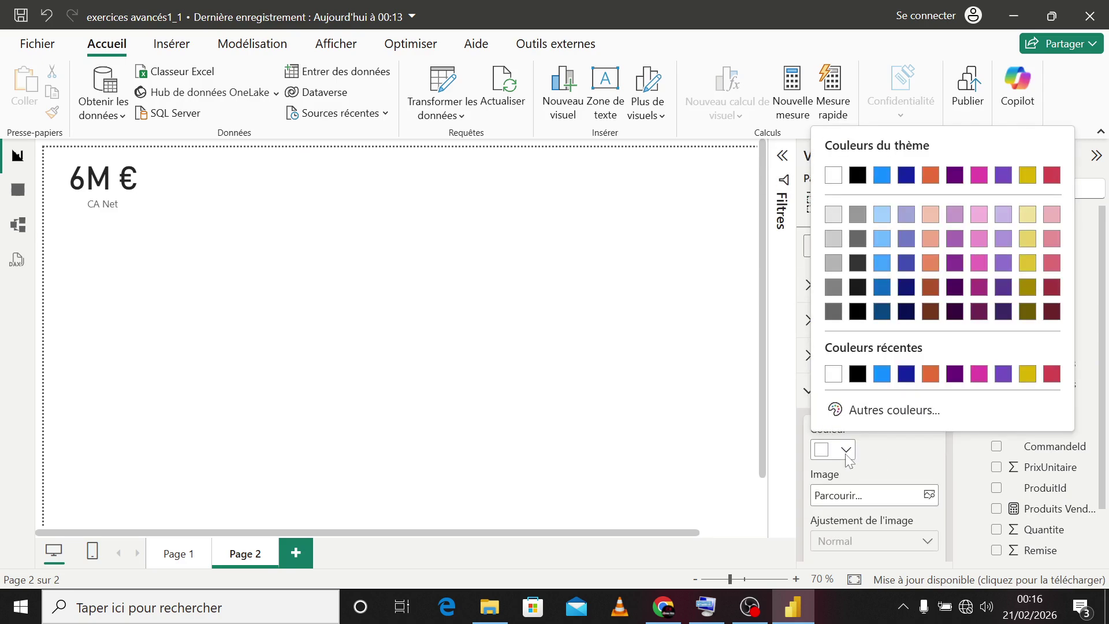
pyautogui.click(833, 215)
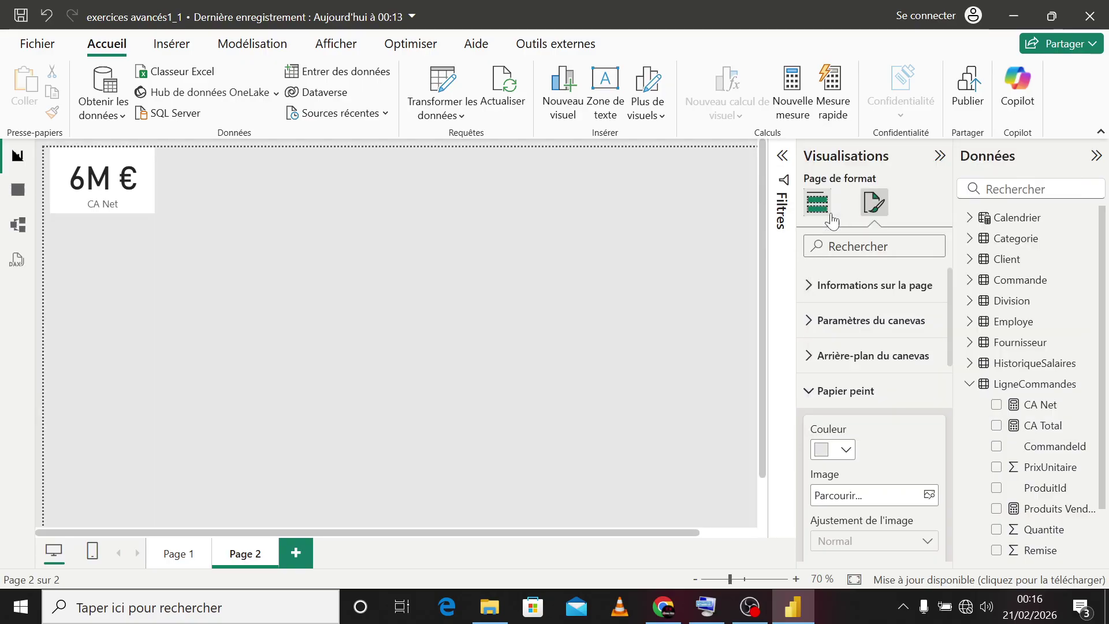
# Step: Shrink the CA Net card slightly to fit its value, move it into the page's top-left corner, and deselect it
pyautogui.click(142, 193)
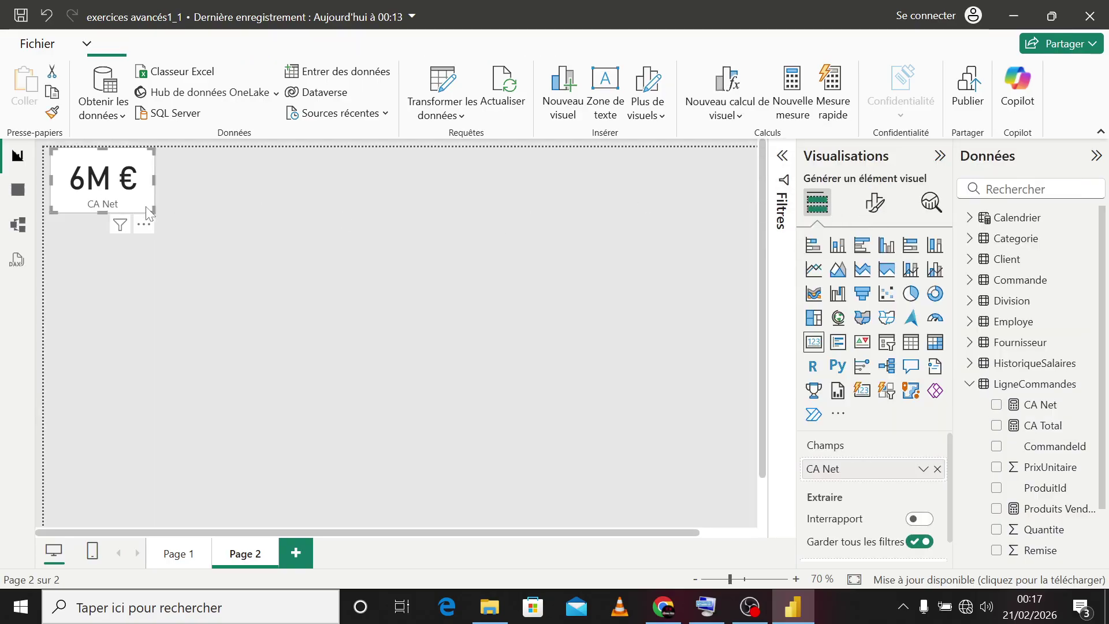
pyautogui.moveTo(153, 212); pyautogui.dragTo(135, 203)
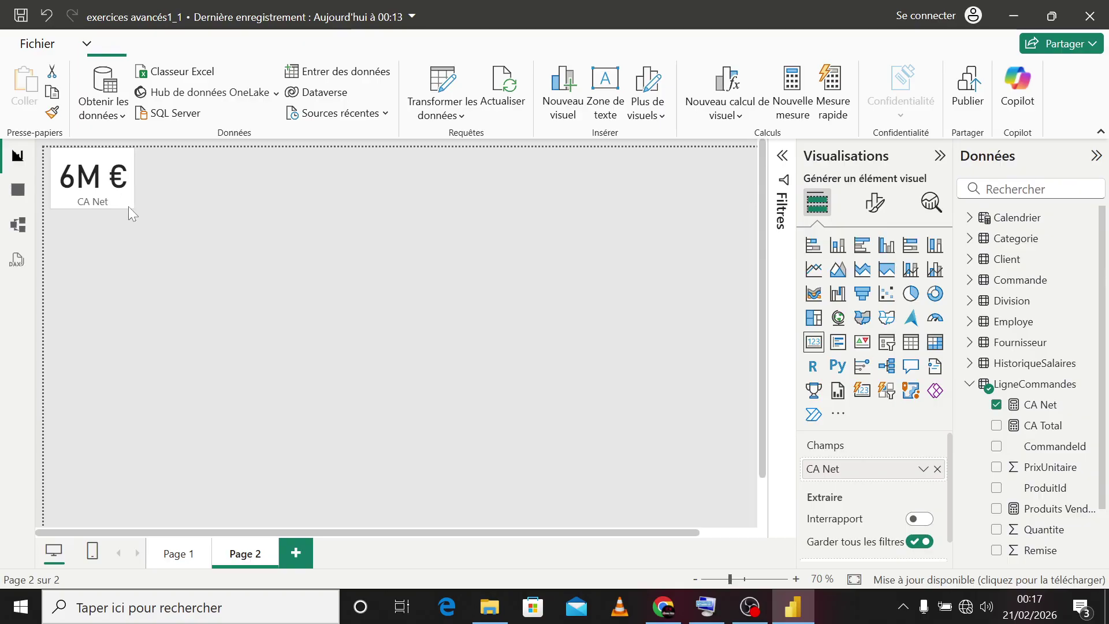
pyautogui.click(188, 218)
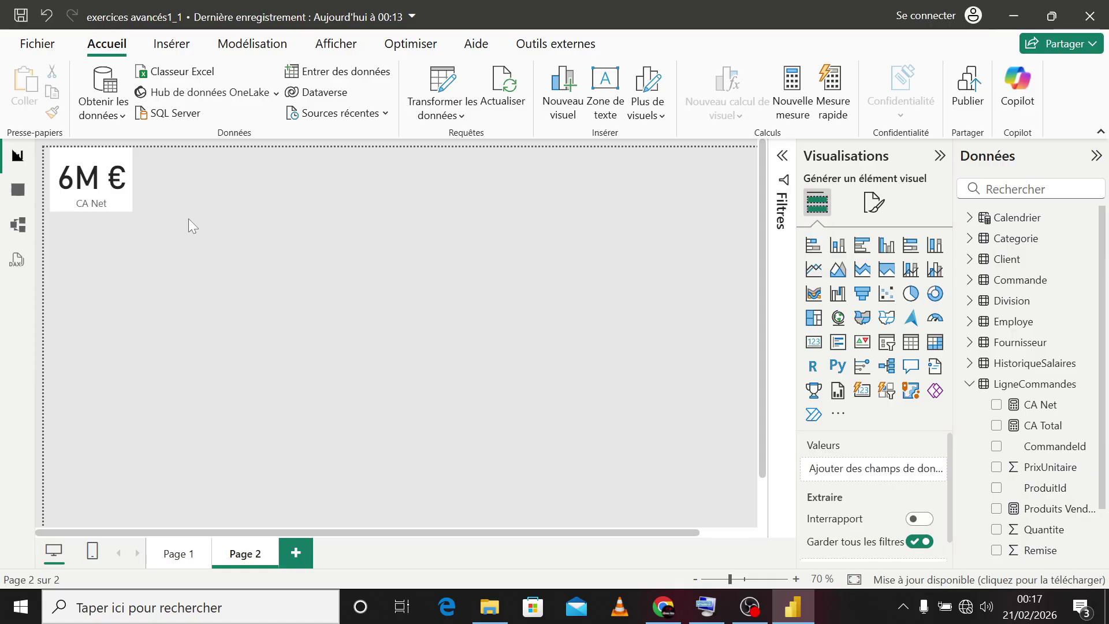
pyautogui.click(109, 200)
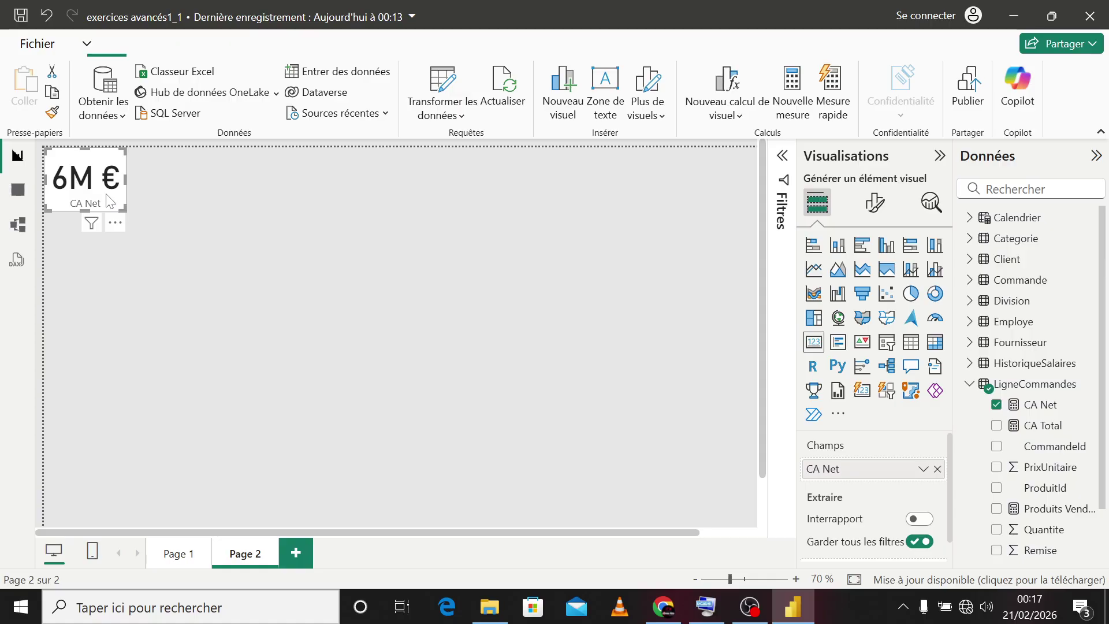
pyautogui.click(234, 222)
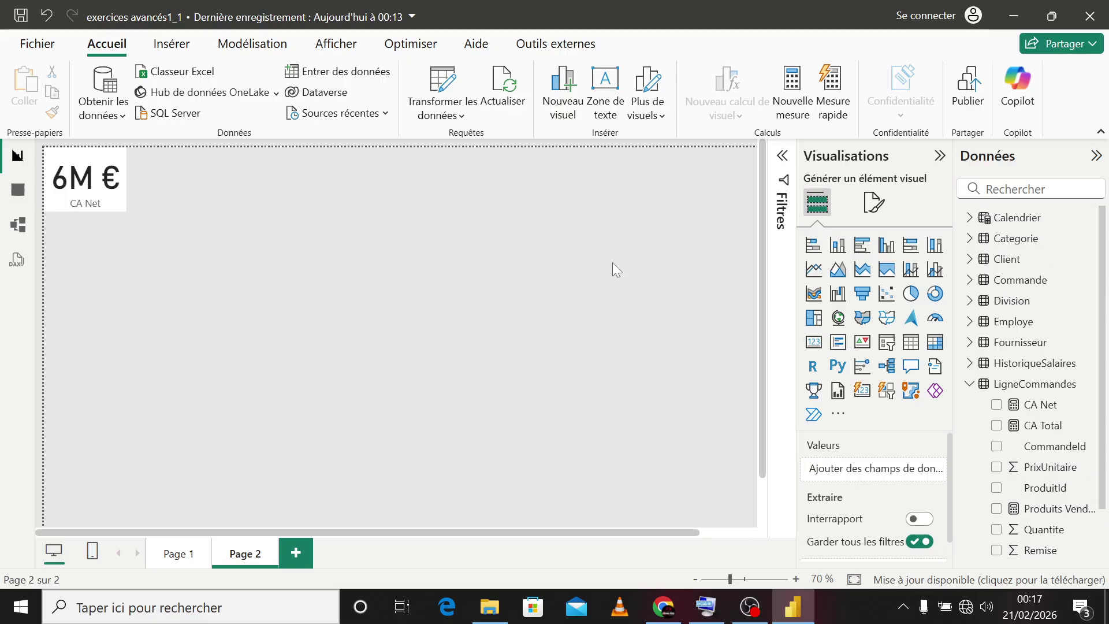
# Step: Create a new measure in the Categorie table named CA par Catégorie and begin its formula with CALCULATE(
pyautogui.click(988, 246)
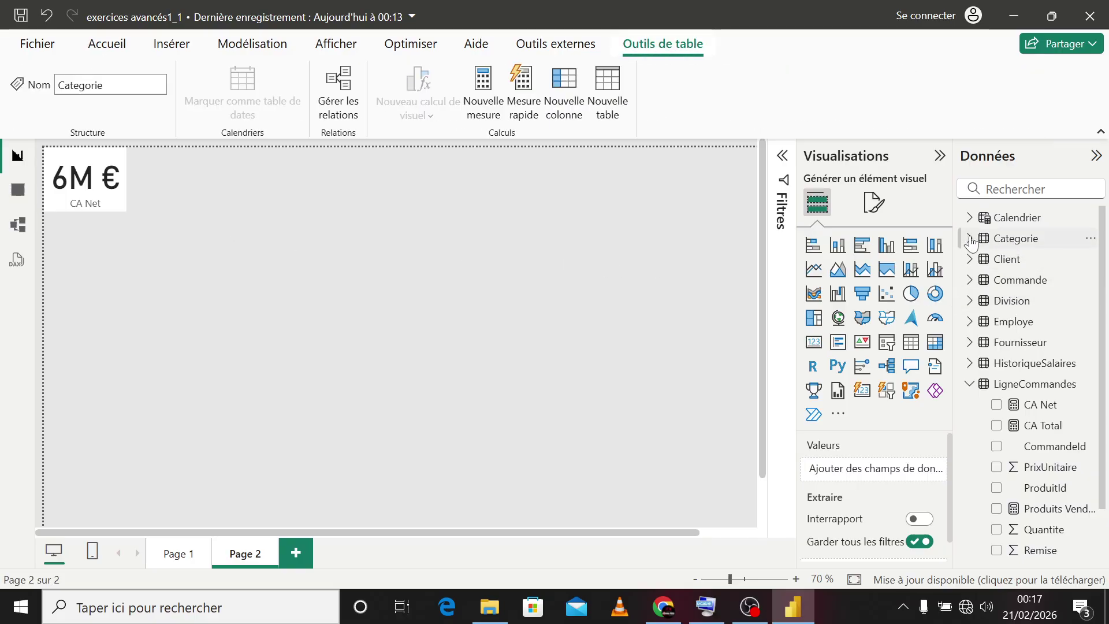
pyautogui.rightClick(1016, 246)
pyautogui.press('Escape')
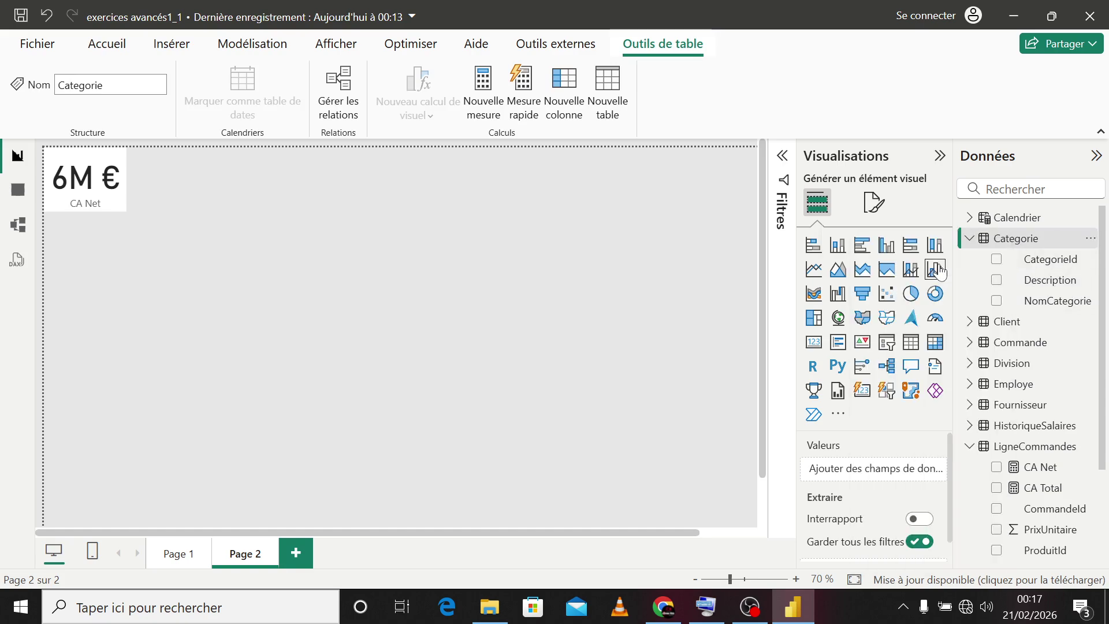
pyautogui.click(936, 269)
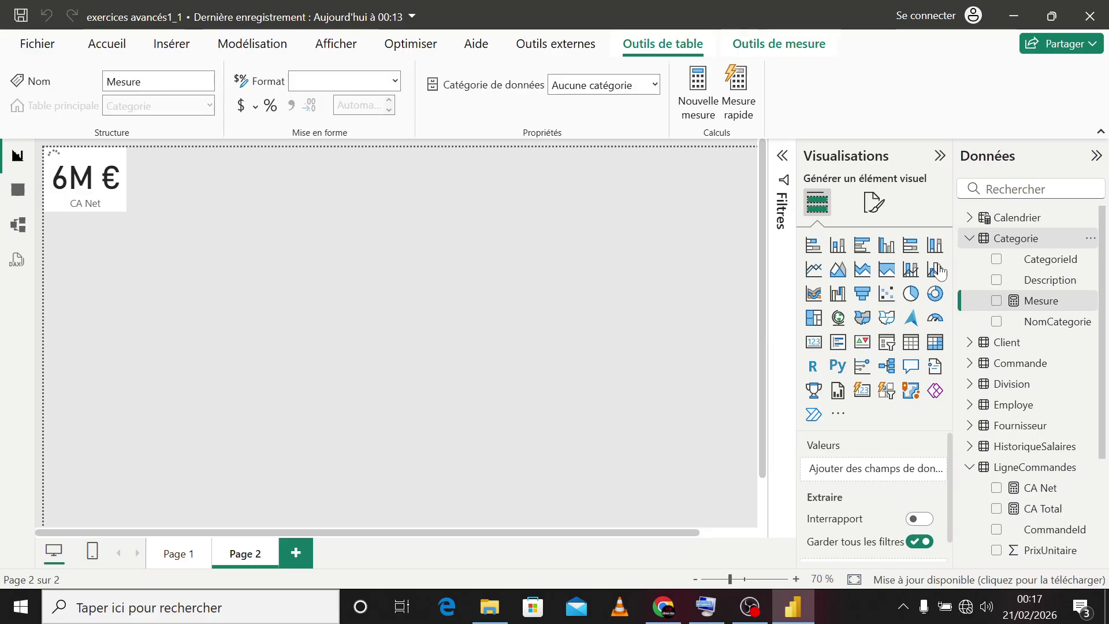
pyautogui.write('CA')
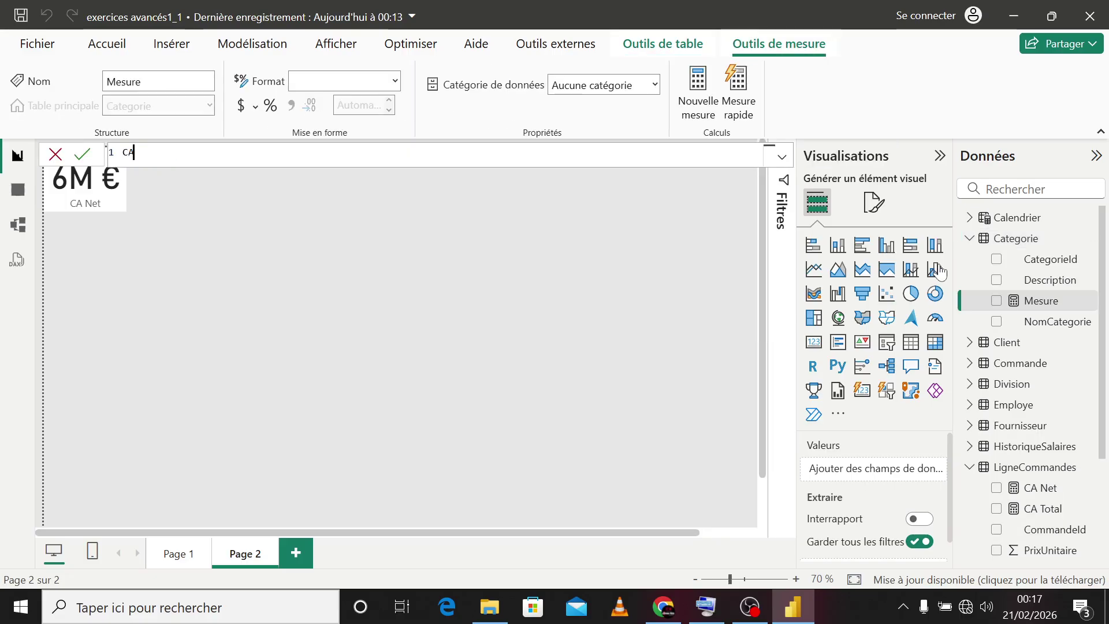
pyautogui.write(' par C')
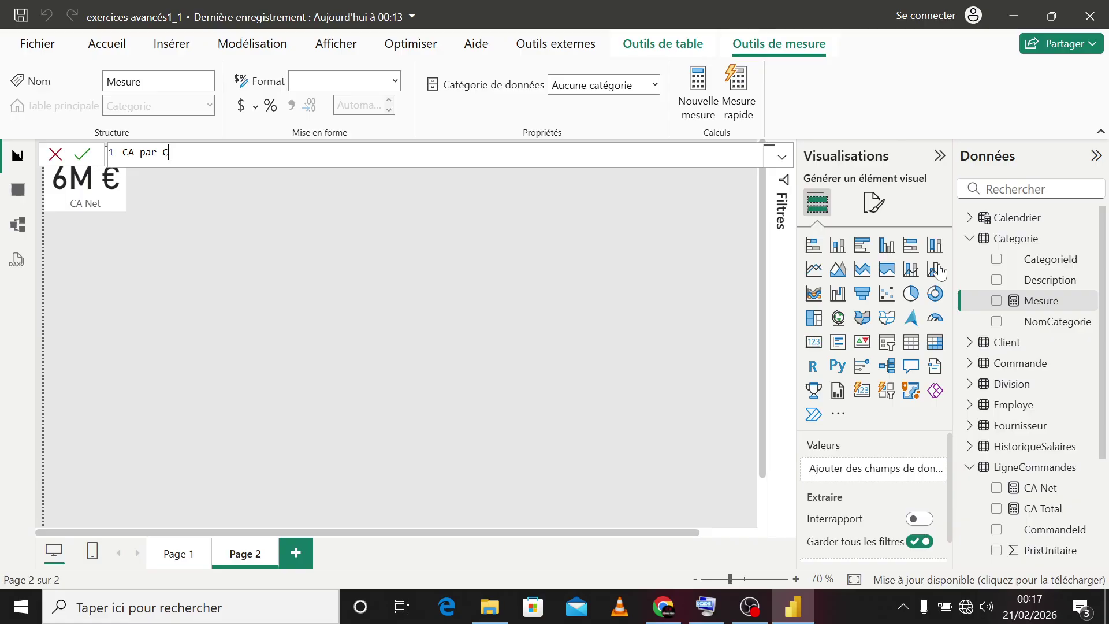
pyautogui.write('atégorie')
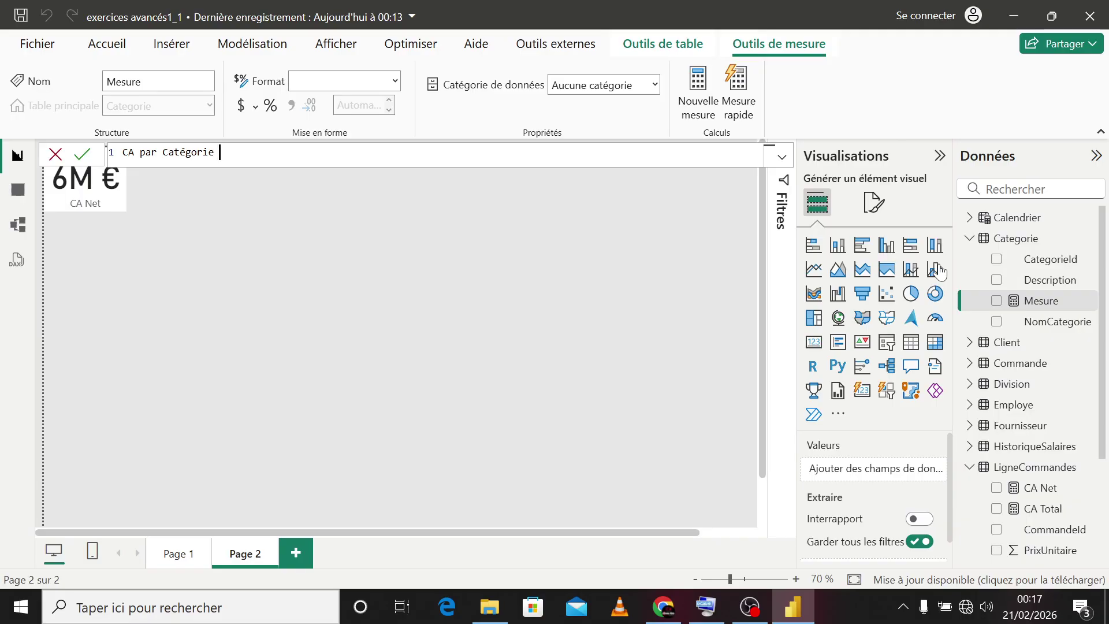
pyautogui.write(' = CALCULATE(')
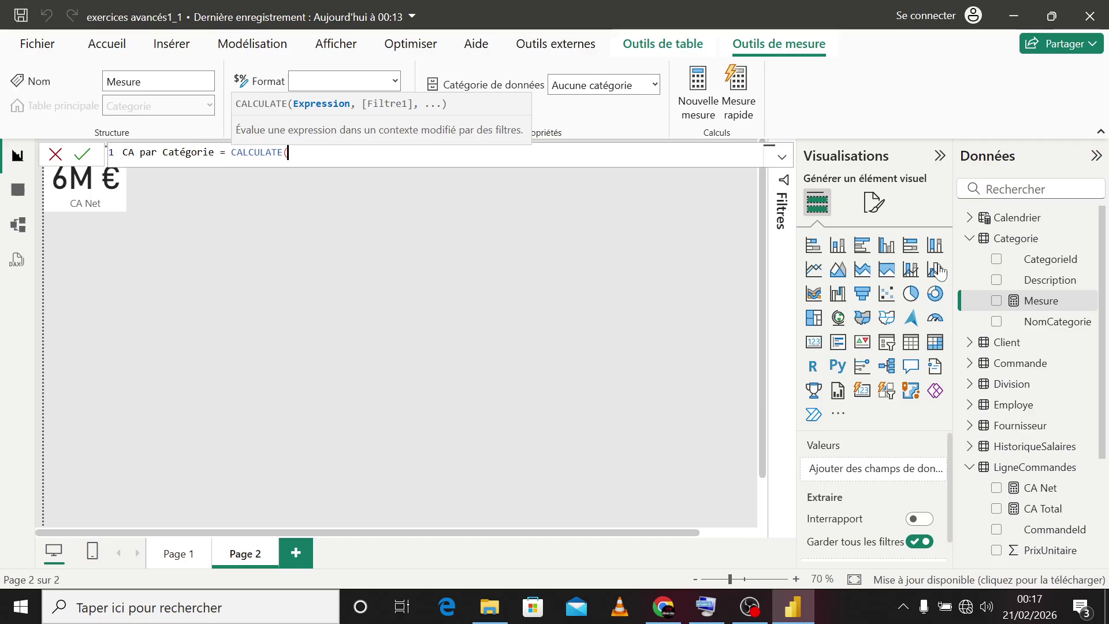
# Step: Enter the [CA Net] measure as the expression argument of CALCULATE, followed by a comma
pyautogui.write('[')
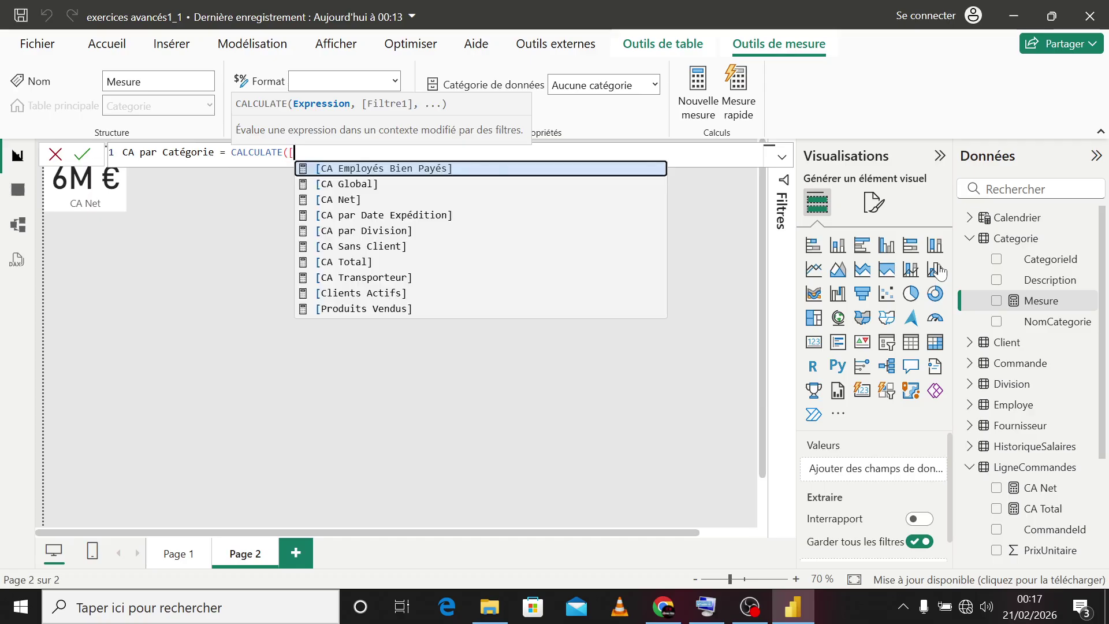
pyautogui.write('c')
pyautogui.press('Down')
pyautogui.press('Down')
pyautogui.press('Down')
pyautogui.press('Down')
pyautogui.press('Up')
pyautogui.press('Up')
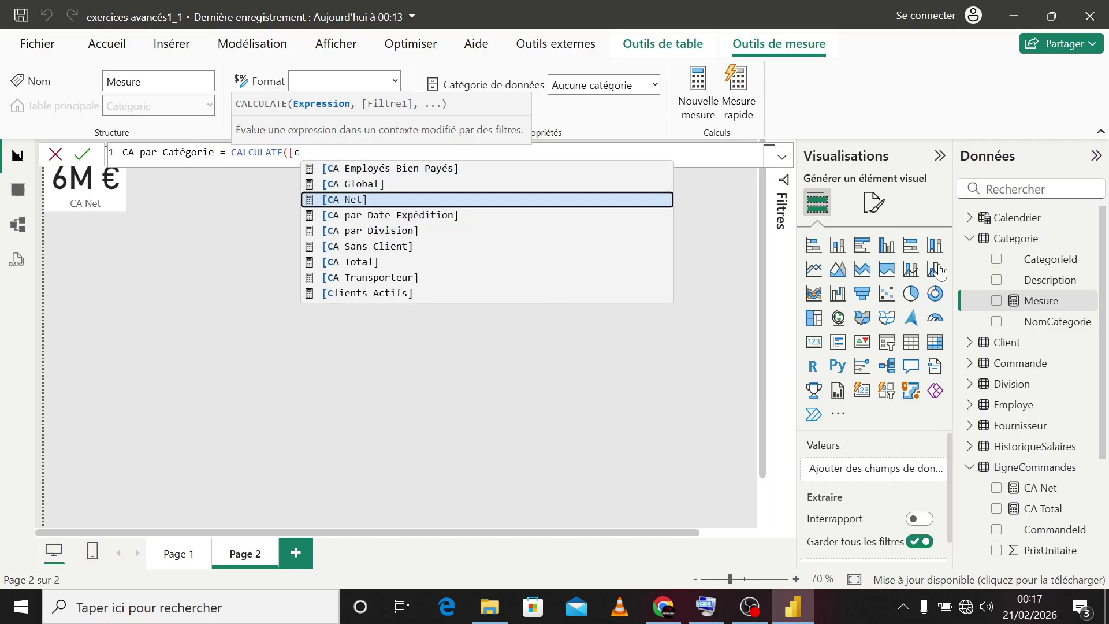
pyautogui.press('Tab')
pyautogui.write(',')
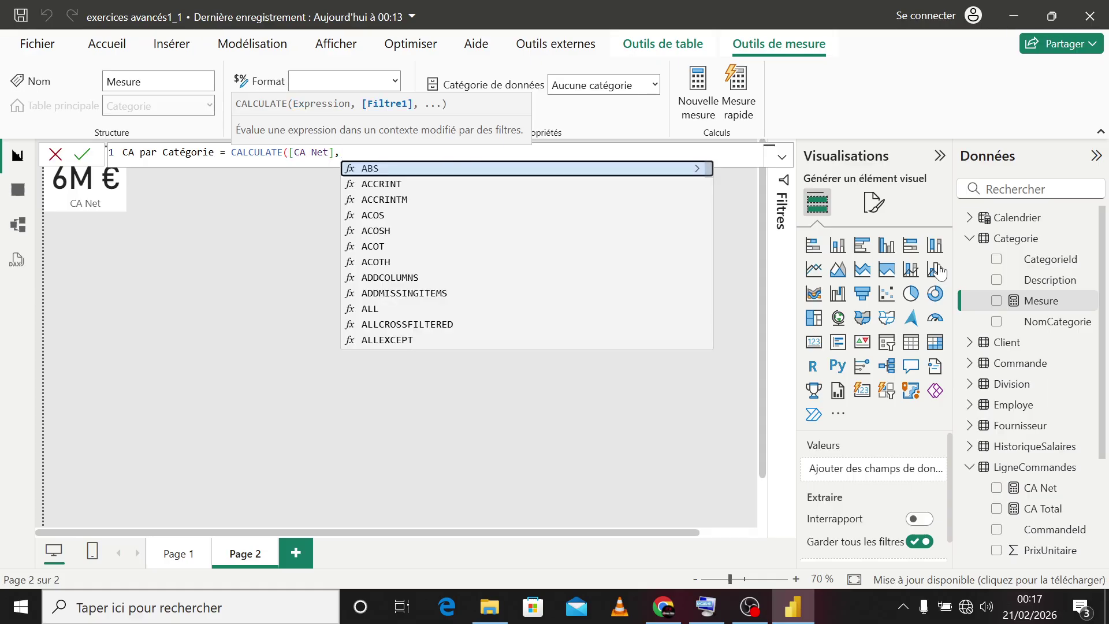
# Step: Complete the CA par Catégorie formula with the Categorie table as its filter argument and commit the measure
pyautogui.write('cat')
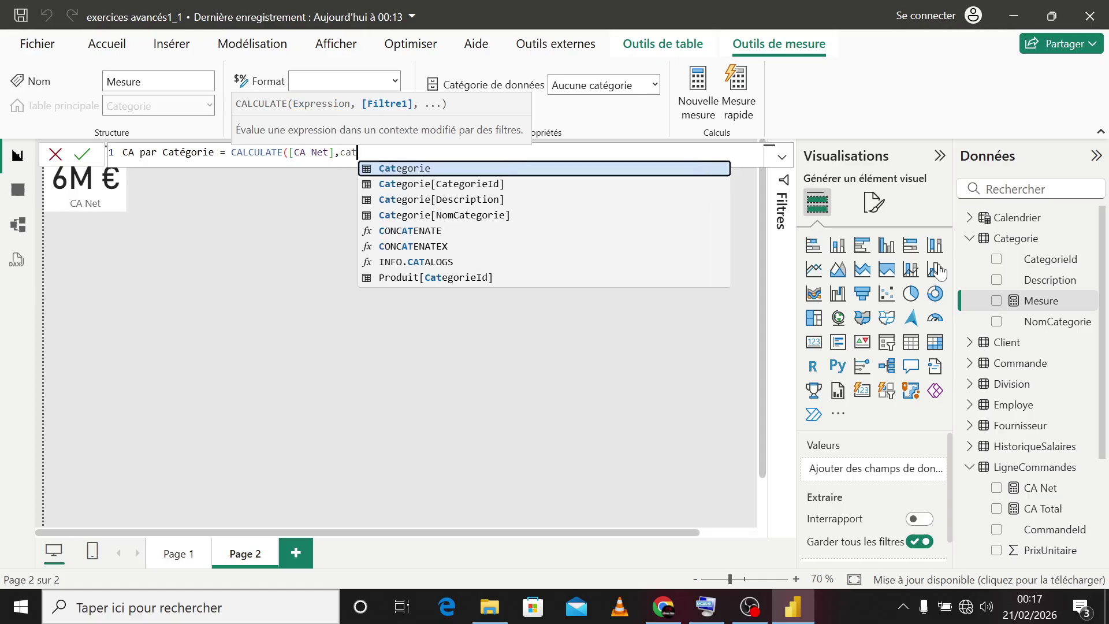
pyautogui.press('Tab')
pyautogui.write(')')
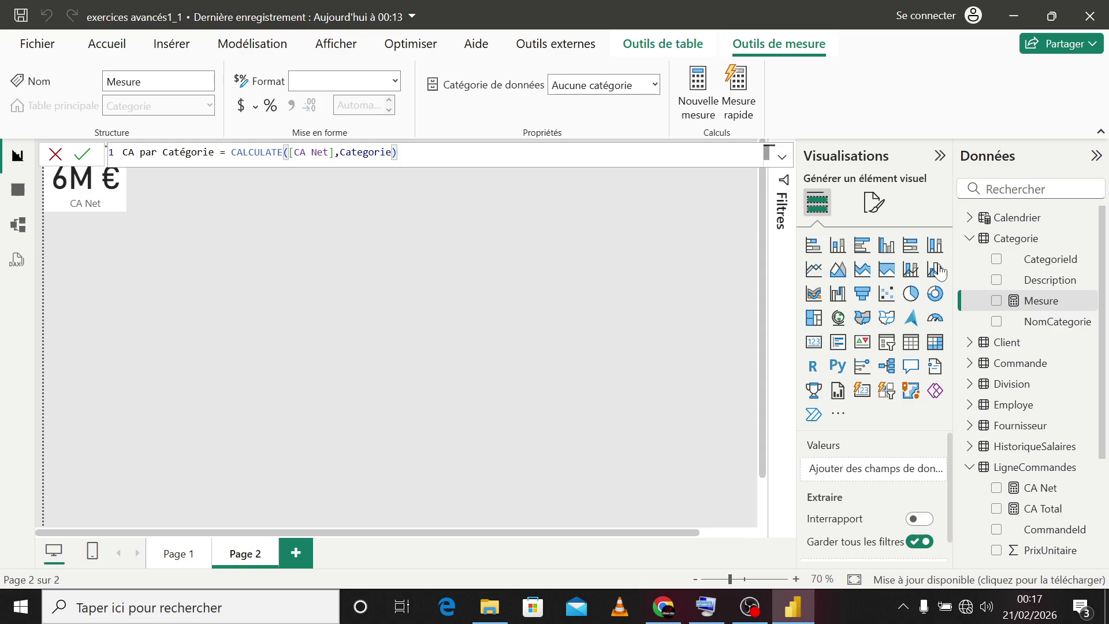
pyautogui.press('Return')
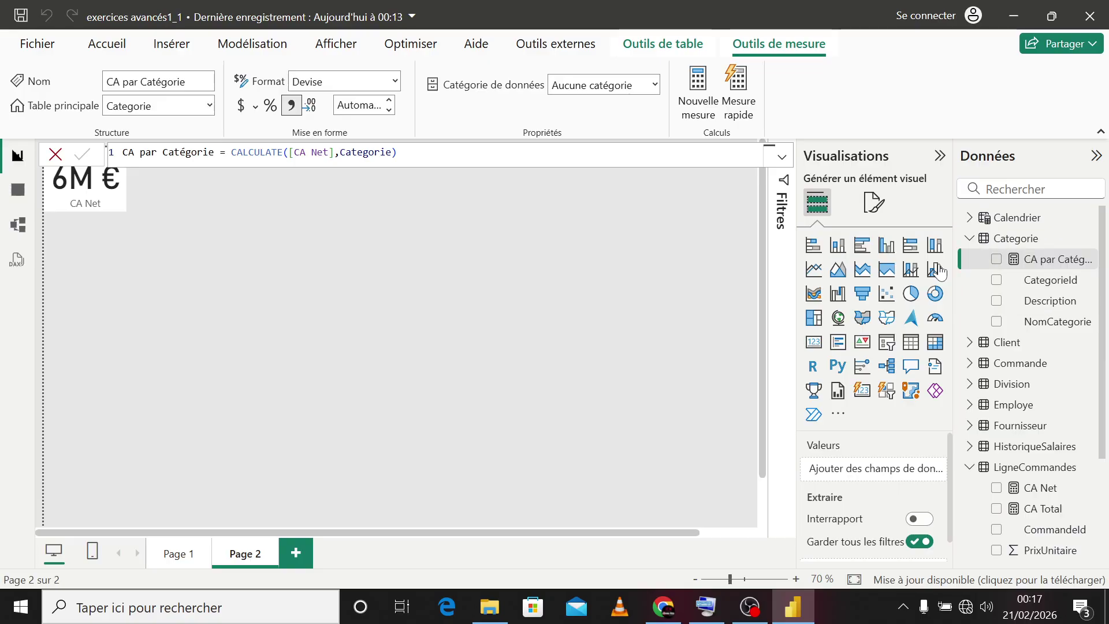
# Step: Display the CA par Catégorie measure as a card on Page 2 and format it with 0 decimal places
pyautogui.click(996, 259)
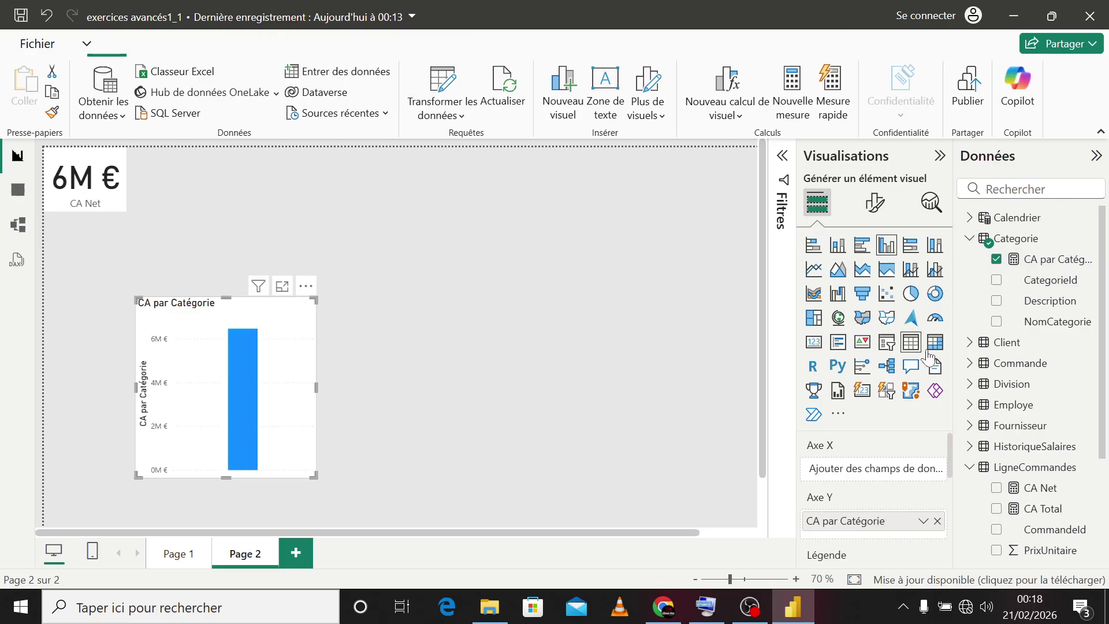
pyautogui.click(813, 344)
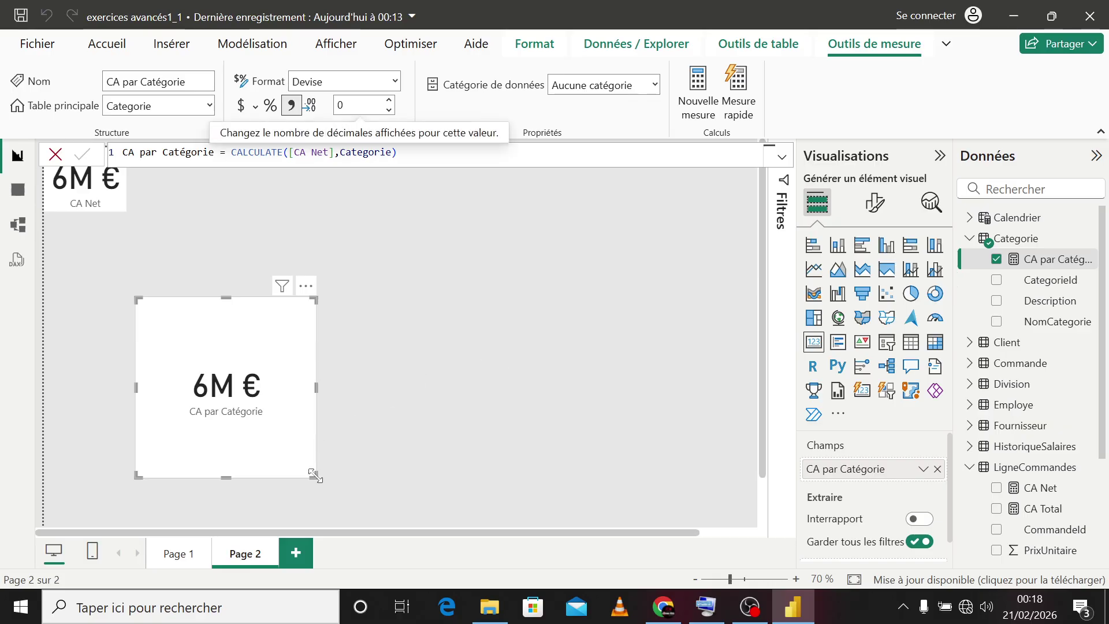
# Step: Shrink the CA par Catégorie card to the height of the CA Net card, place it directly beside that card, and deselect it
pyautogui.moveTo(314, 475); pyautogui.dragTo(204, 189)
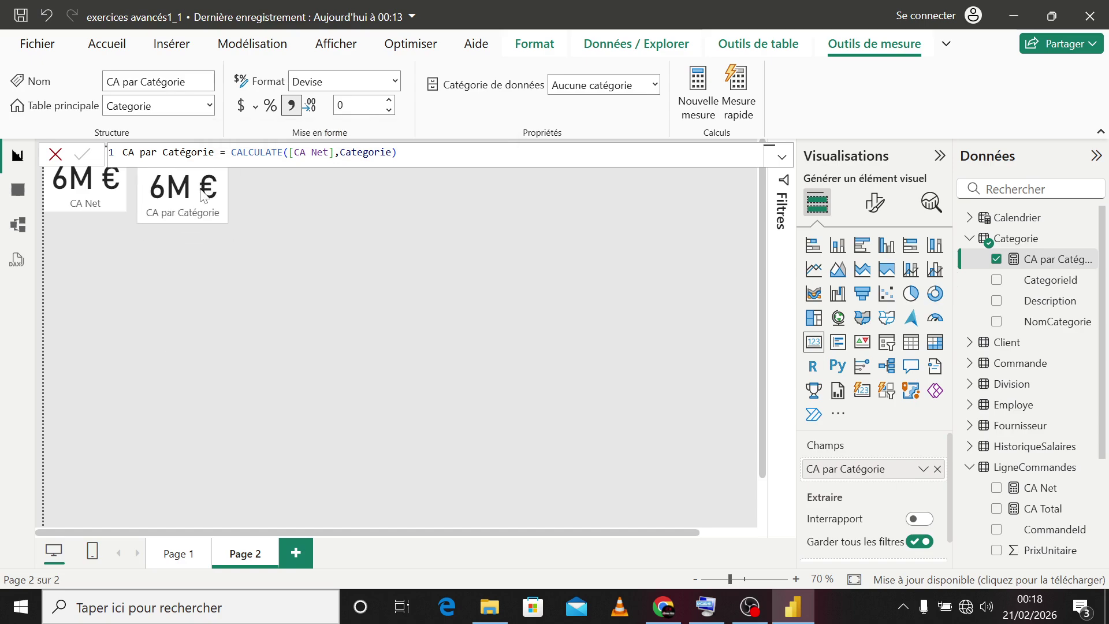
pyautogui.click(276, 210)
pyautogui.click(202, 192)
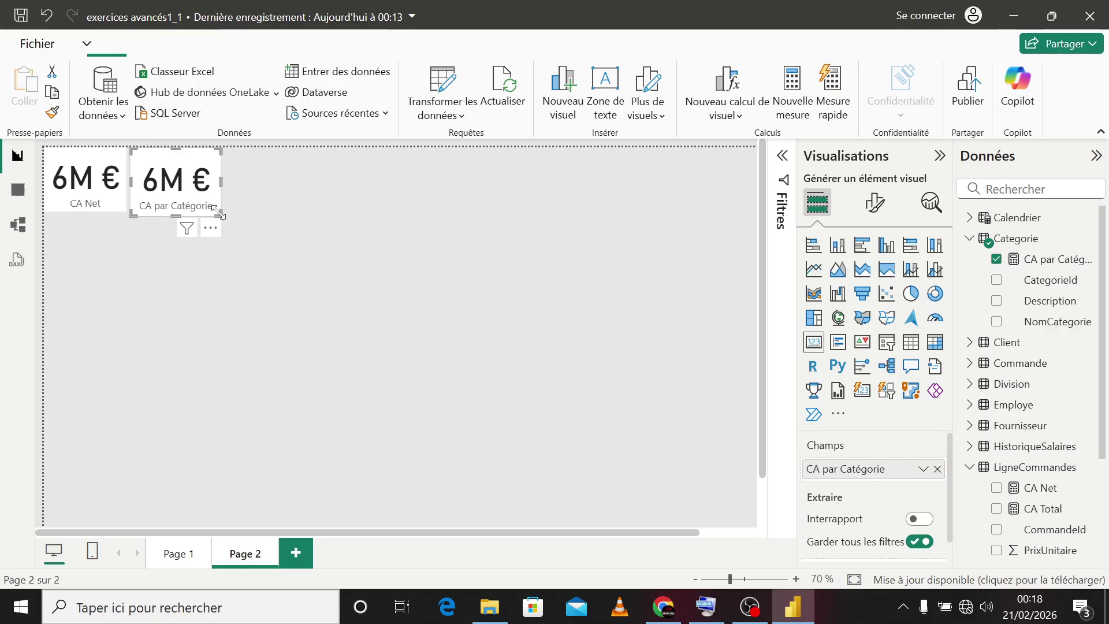
pyautogui.moveTo(219, 211); pyautogui.dragTo(219, 207)
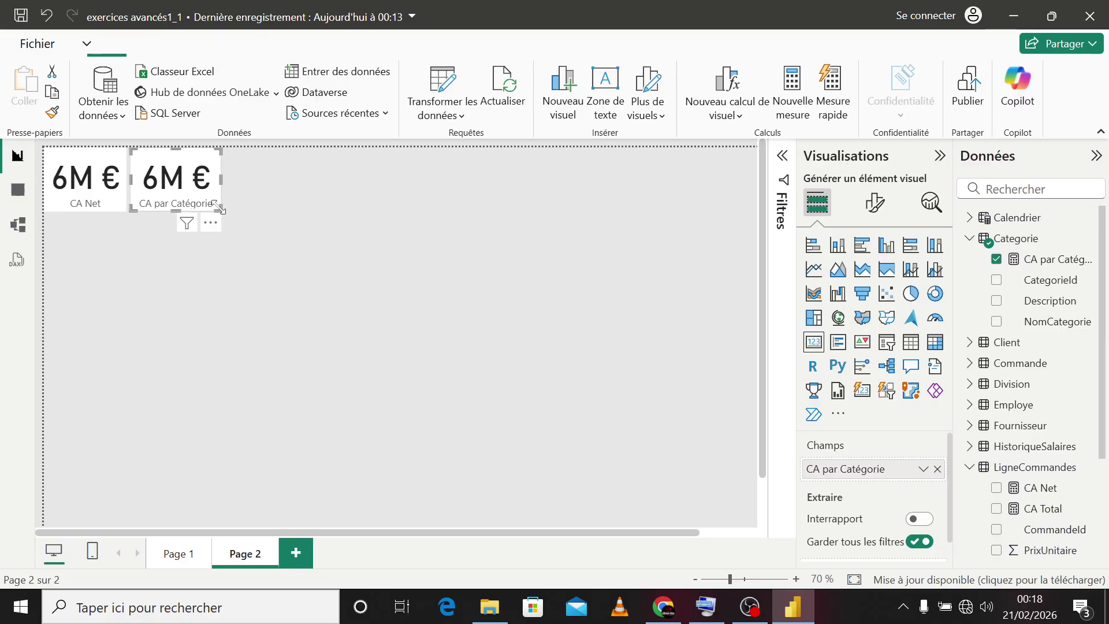
pyautogui.click(279, 226)
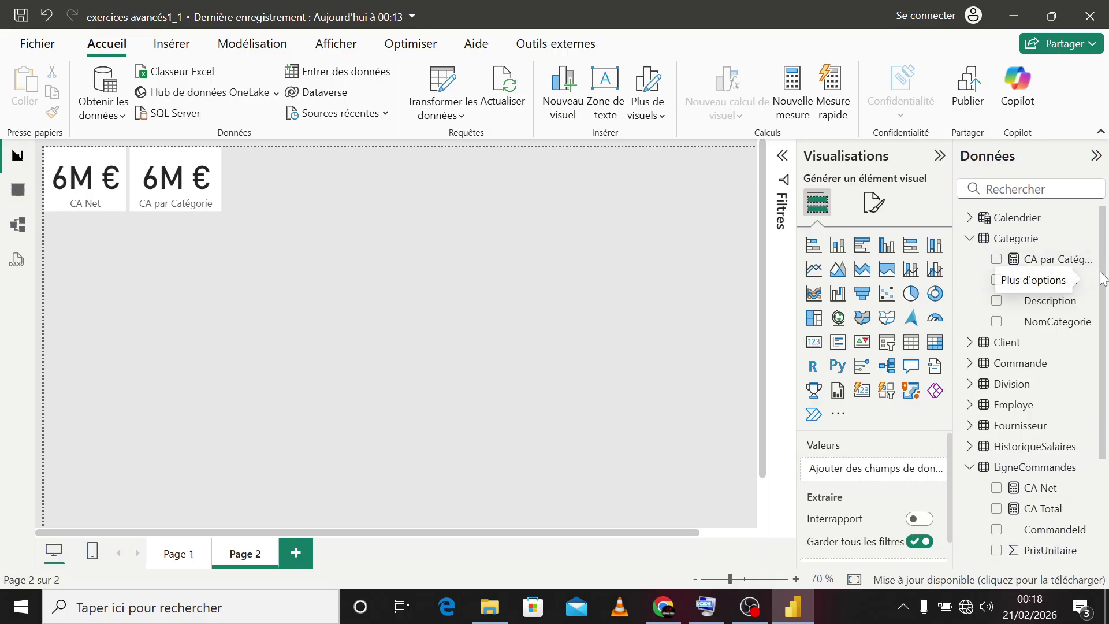
# Step: Look through the fields of the Produit, Commande and Client tables and examine the ALL() filter in the CA Global measure's formula
pyautogui.moveTo(1101, 283); pyautogui.dragTo(1107, 388)
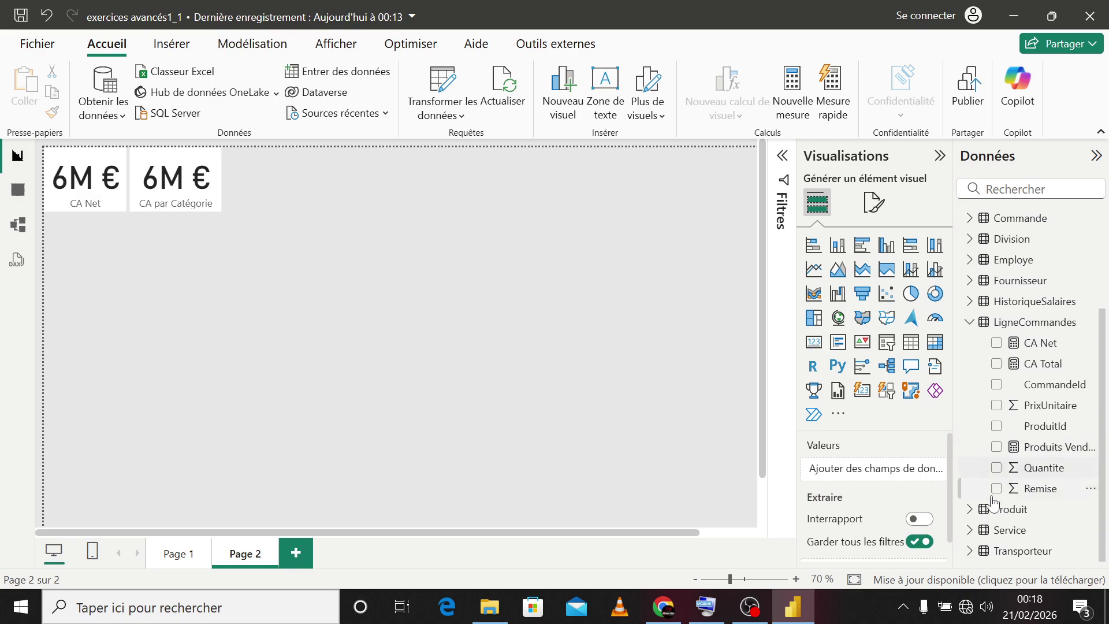
pyautogui.click(970, 509)
pyautogui.moveTo(1103, 433); pyautogui.dragTo(1107, 380)
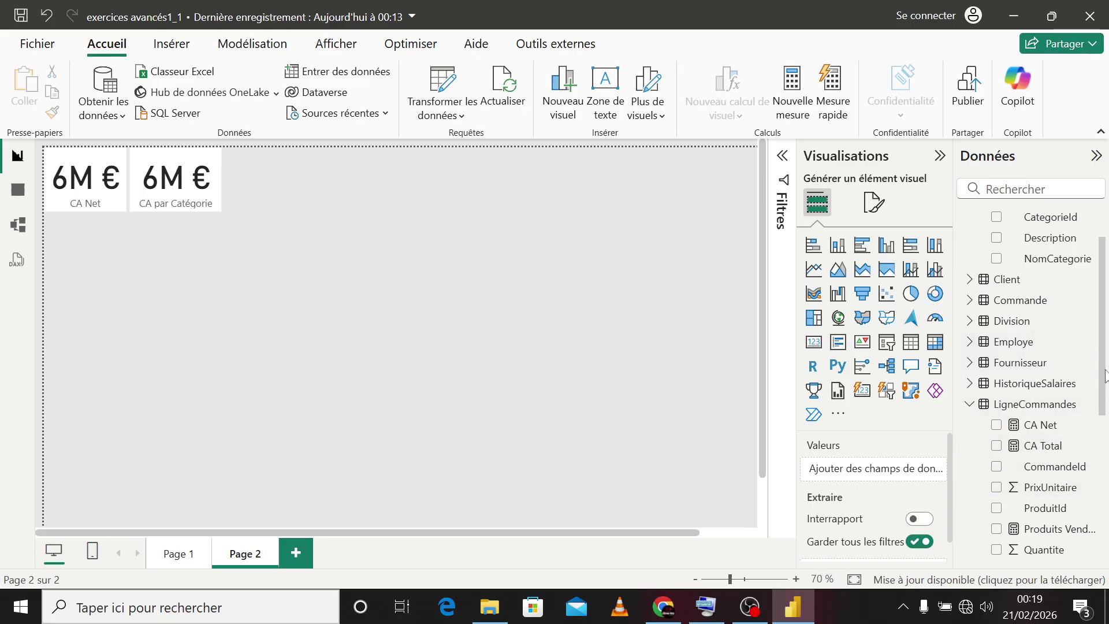
pyautogui.moveTo(1105, 375); pyautogui.dragTo(1106, 341)
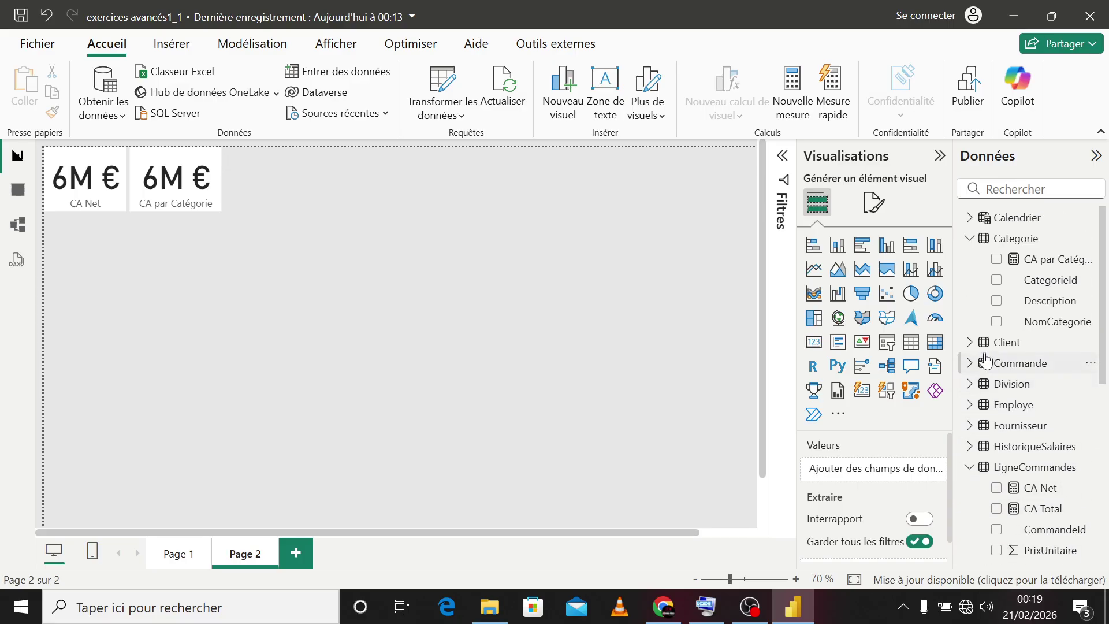
pyautogui.click(967, 363)
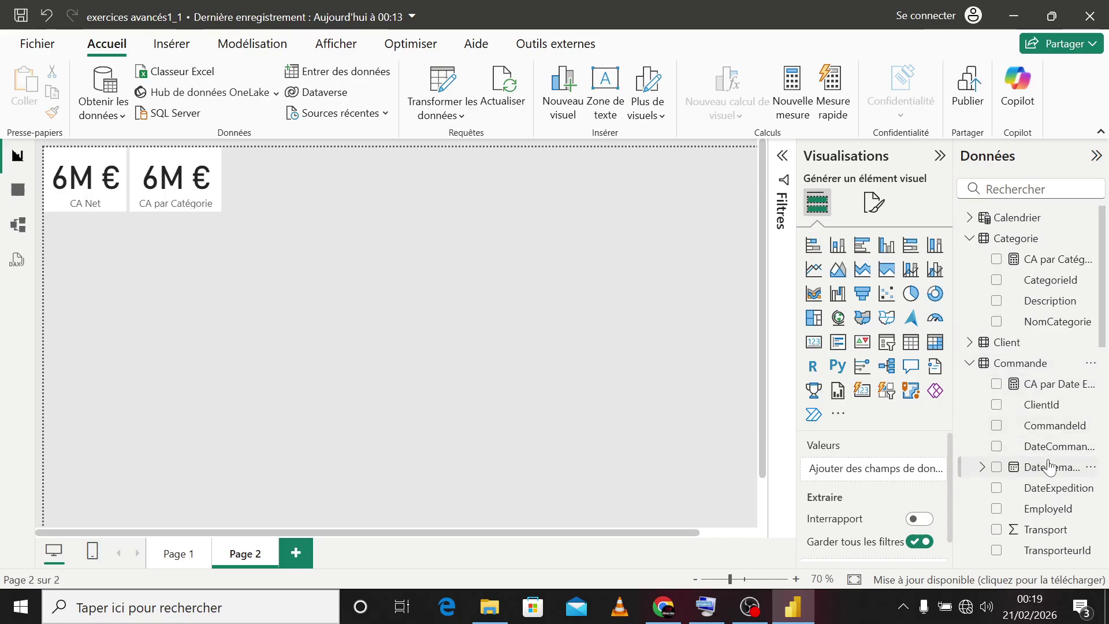
pyautogui.click(972, 344)
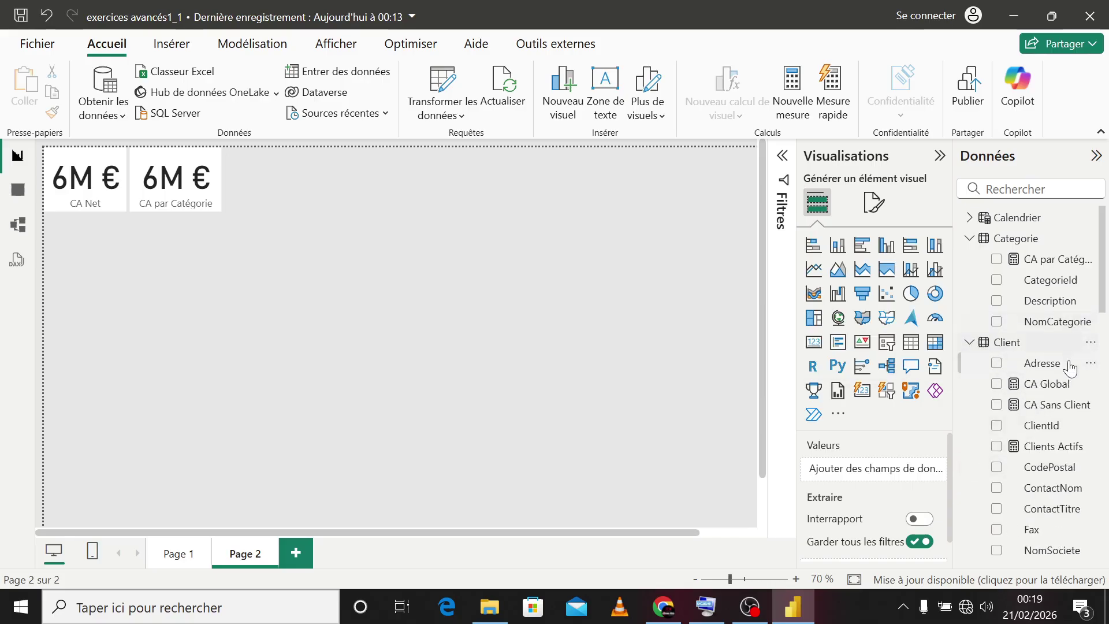
pyautogui.click(1047, 387)
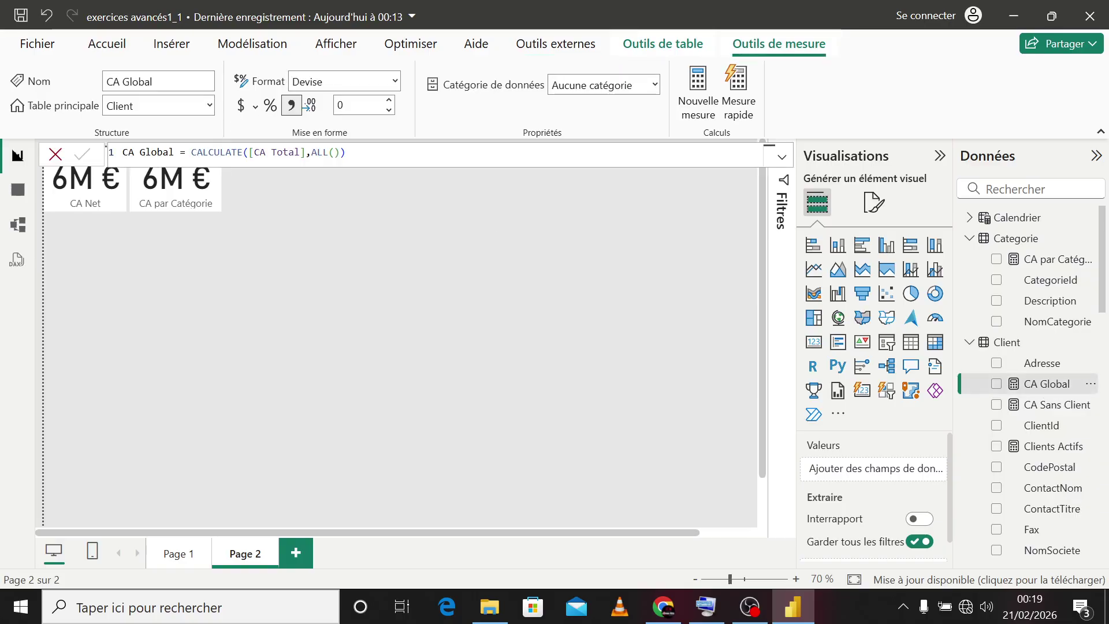
pyautogui.moveTo(311, 152); pyautogui.dragTo(345, 152)
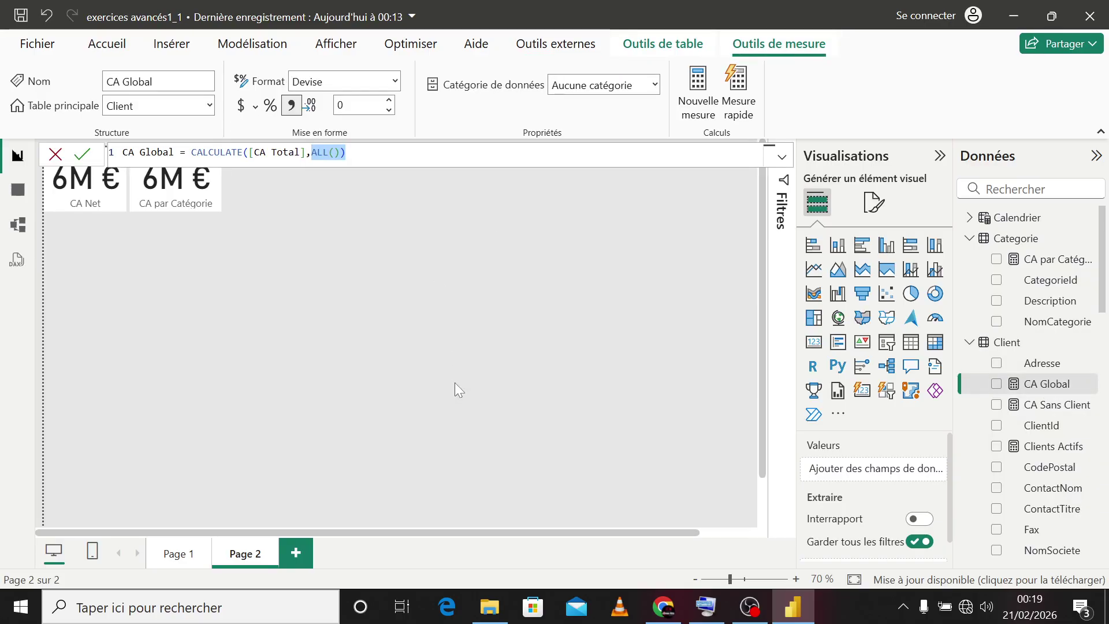
# Step: Open DAX Fonction ALL.pdf from the Fonctions de filtrage & contexte 15 ok folder and read the definition and syntax of ALL
pyautogui.click(493, 613)
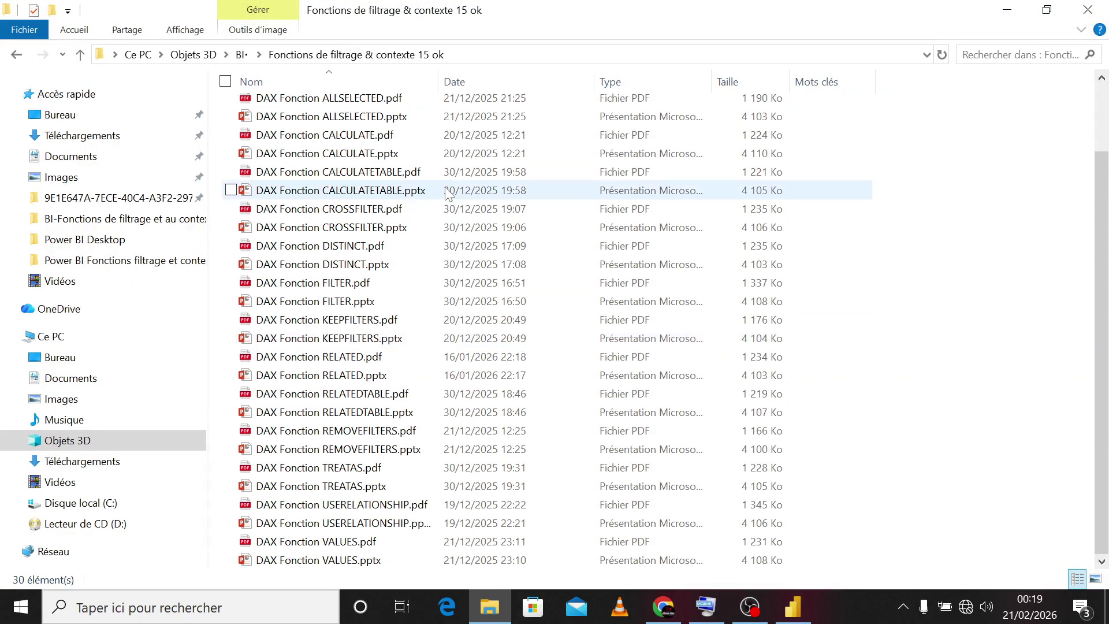
pyautogui.scroll(2, 393, 173)
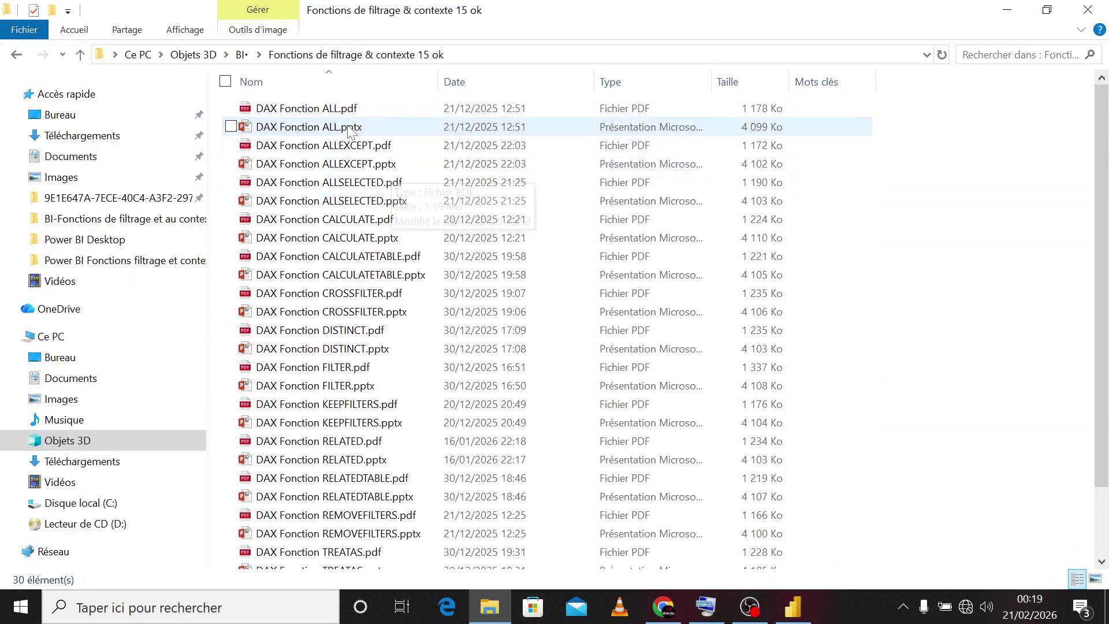
pyautogui.click(333, 111)
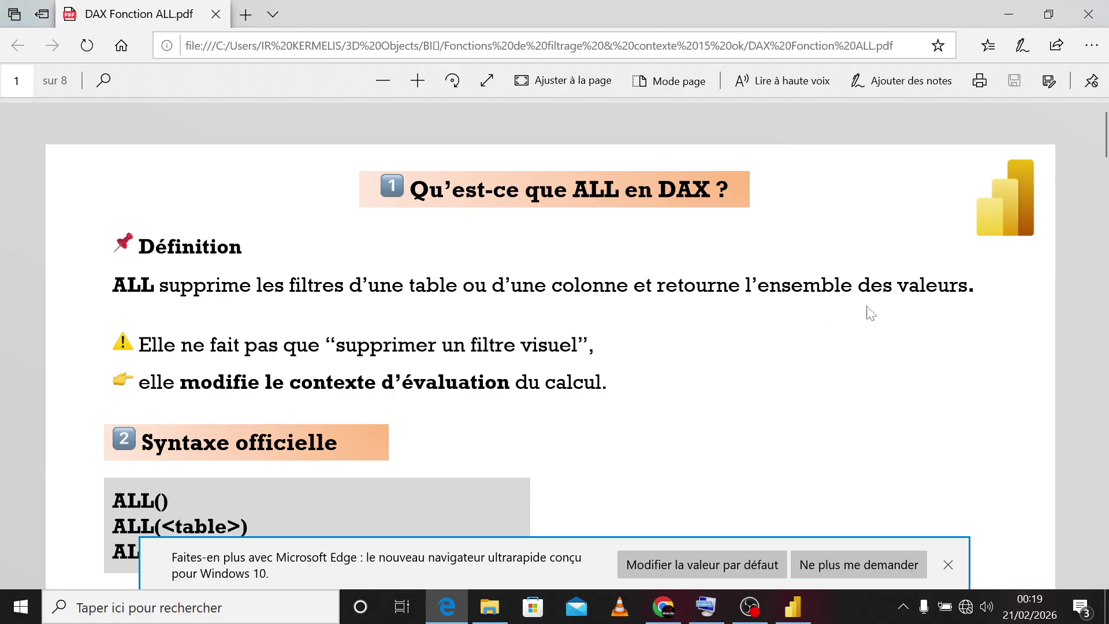
pyautogui.scroll(-2, 735, 329)
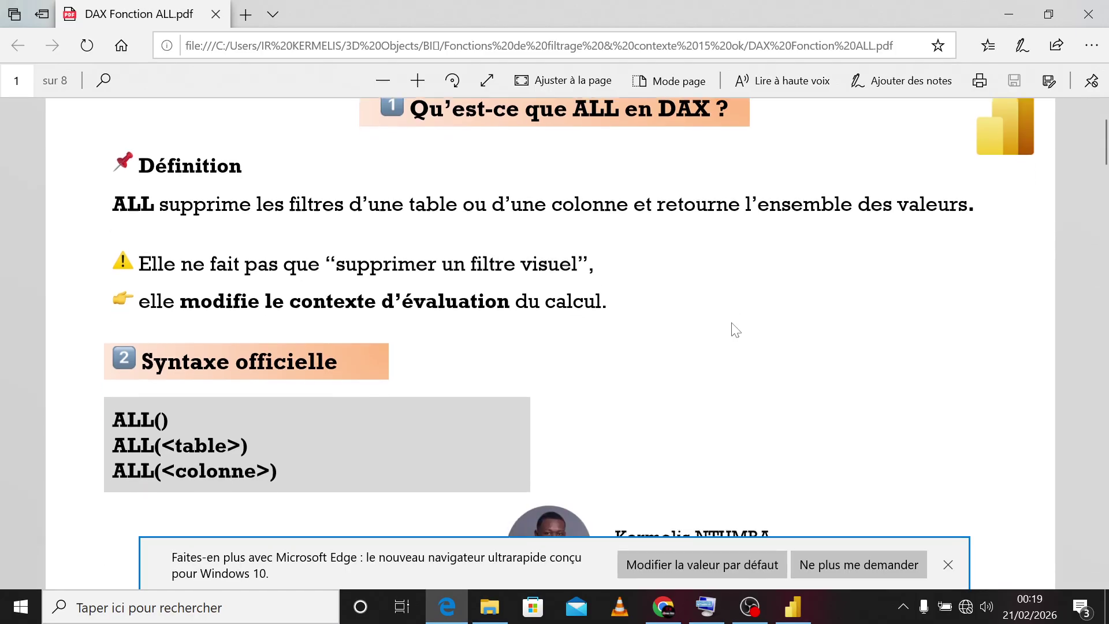
pyautogui.scroll(1, 735, 330)
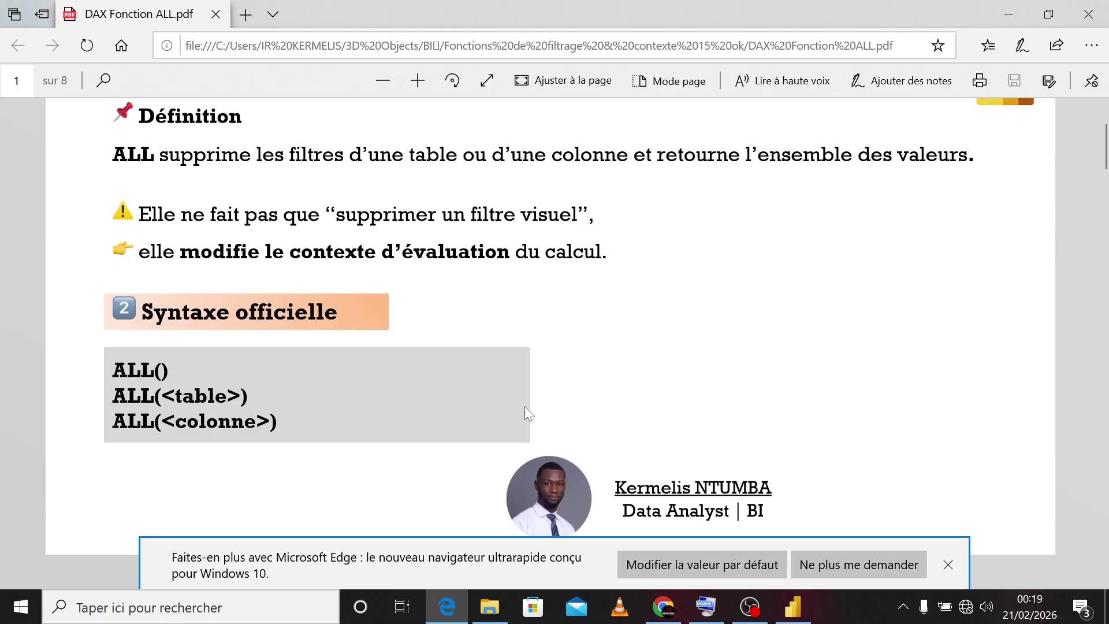
pyautogui.scroll(-3, 524, 407)
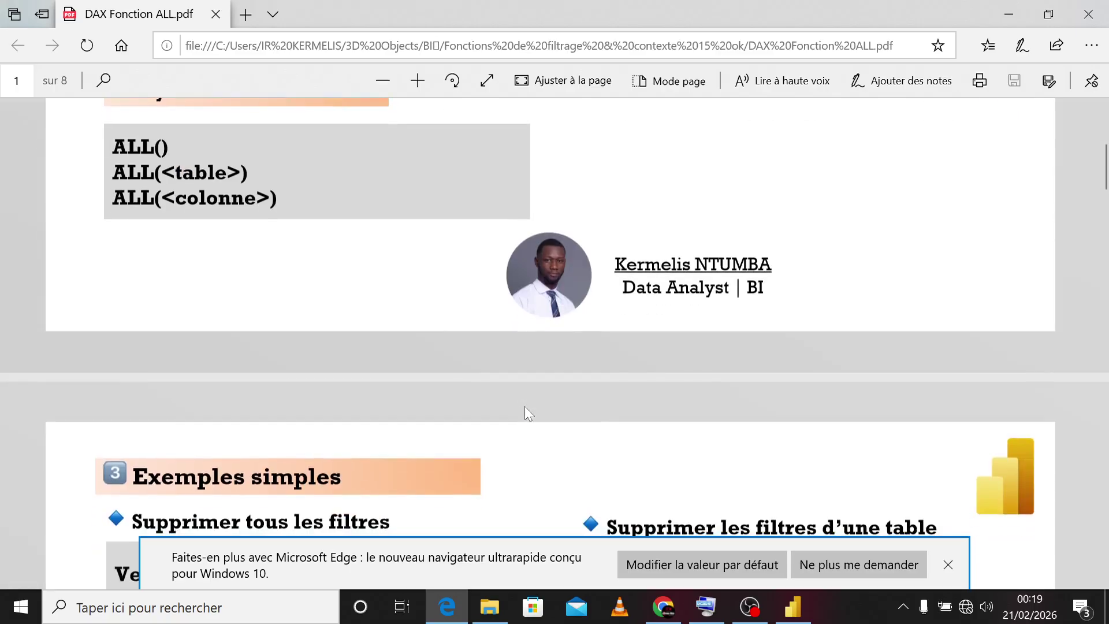
pyautogui.scroll(2, 524, 406)
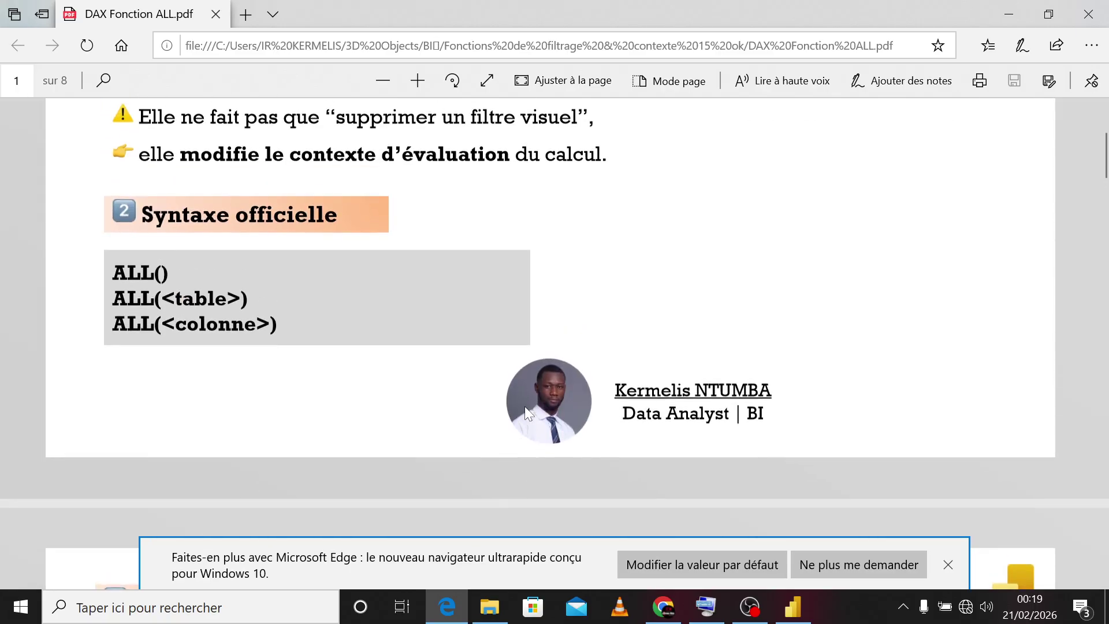
# Step: Switch back to Power BI and compare the ALL() argument in the CA Global formula with the definition of ALL in the PDF
pyautogui.click(794, 605)
pyautogui.click(347, 153)
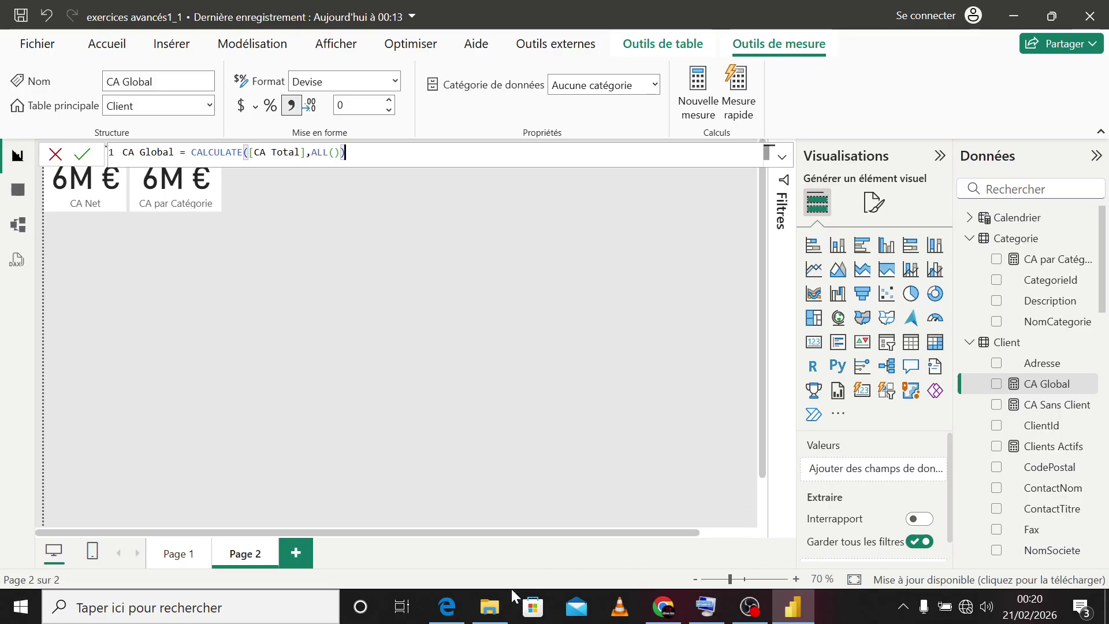
pyautogui.click(447, 606)
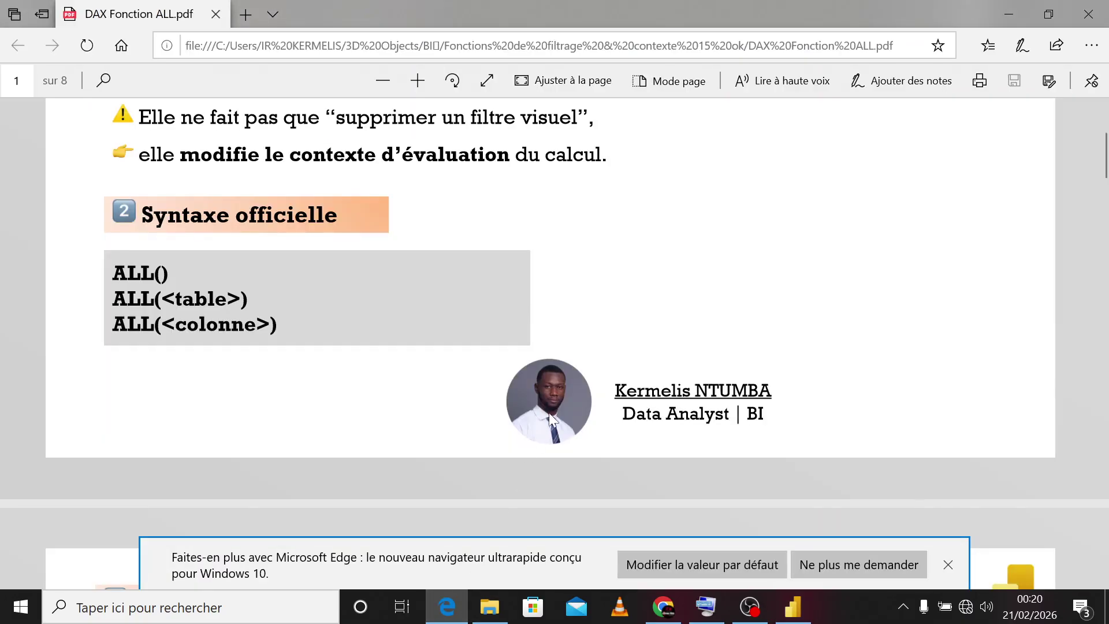
pyautogui.scroll(4, 554, 393)
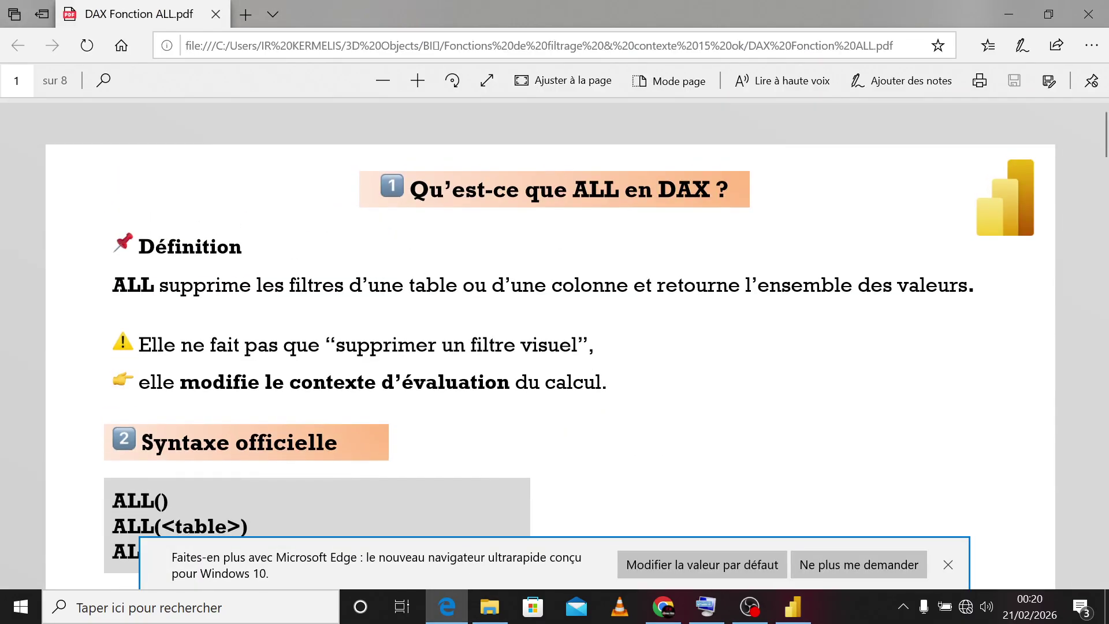
pyautogui.click(799, 611)
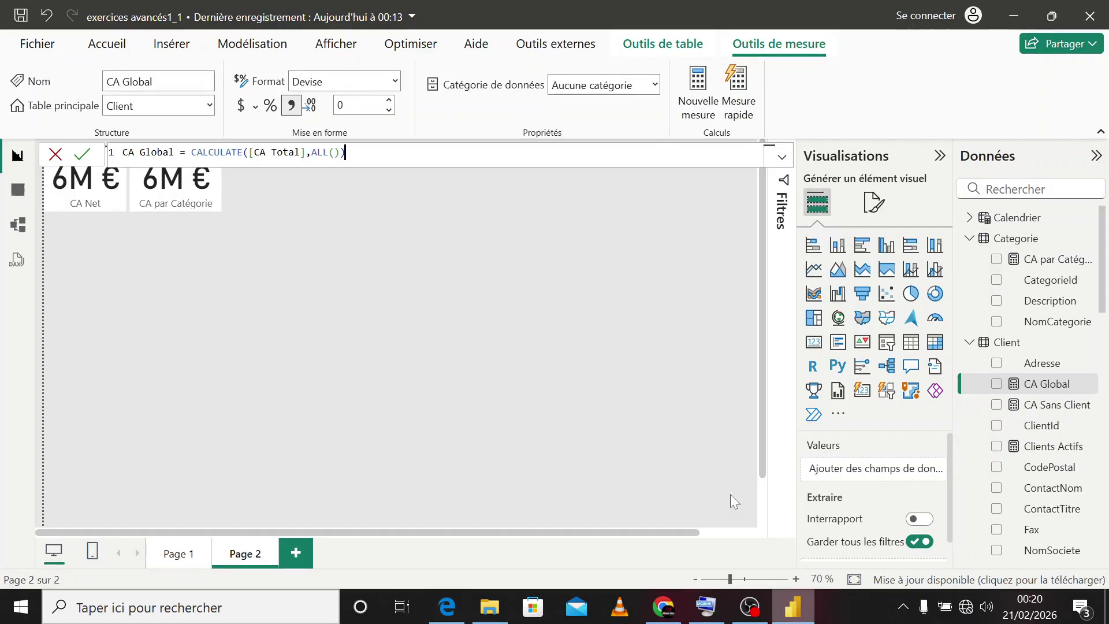
pyautogui.click(455, 291)
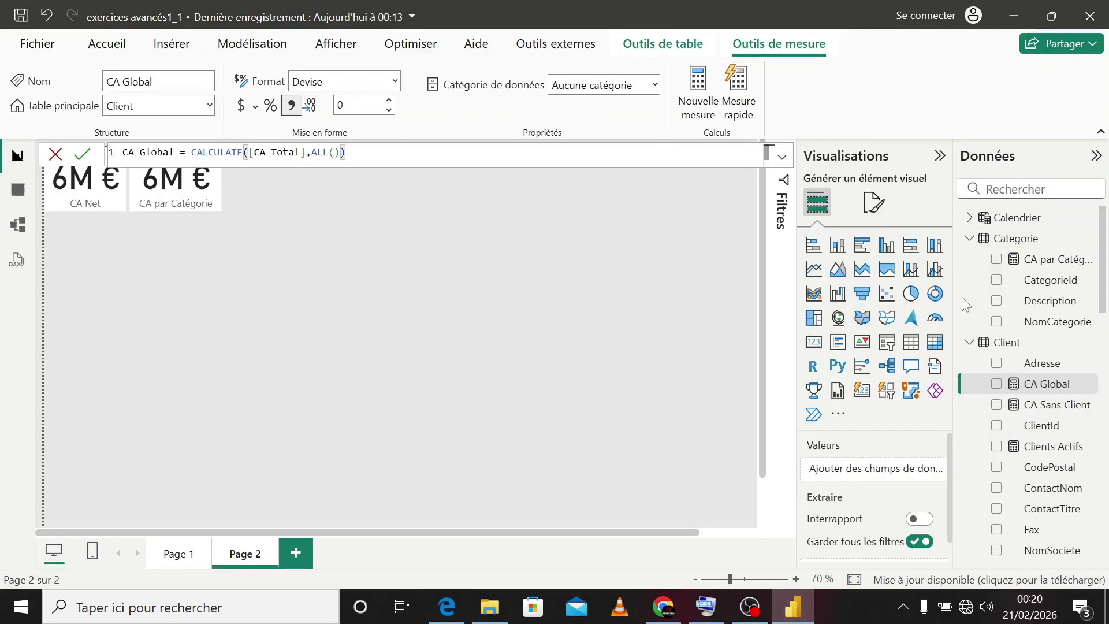
# Step: Create a new measure in the Client table and name it CA Global Sans Catégorie
pyautogui.rightClick(1020, 342)
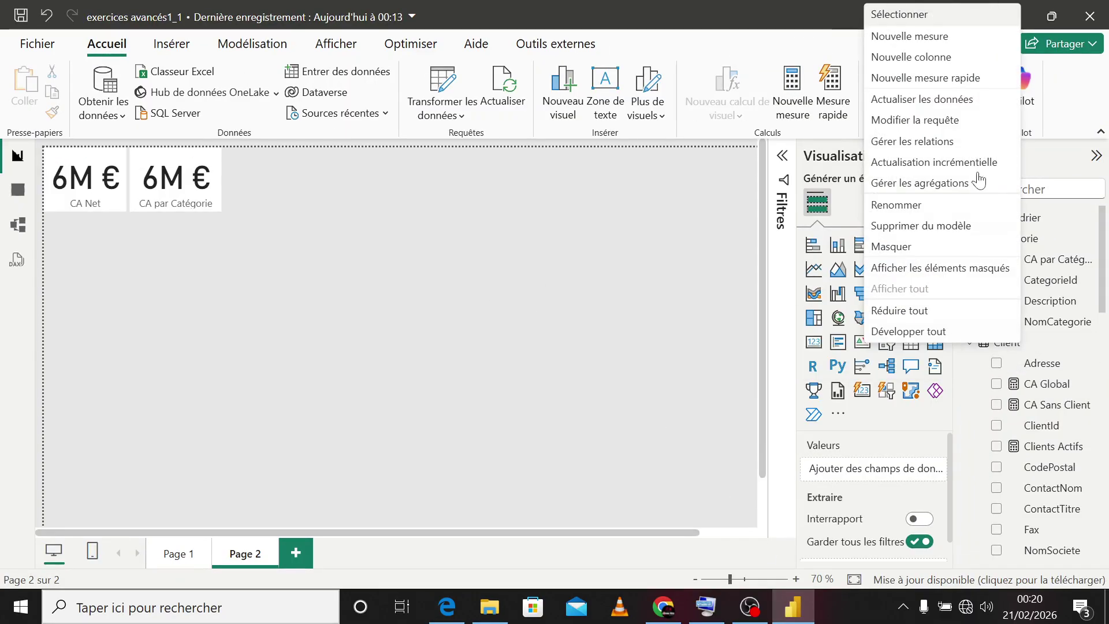
pyautogui.click(928, 37)
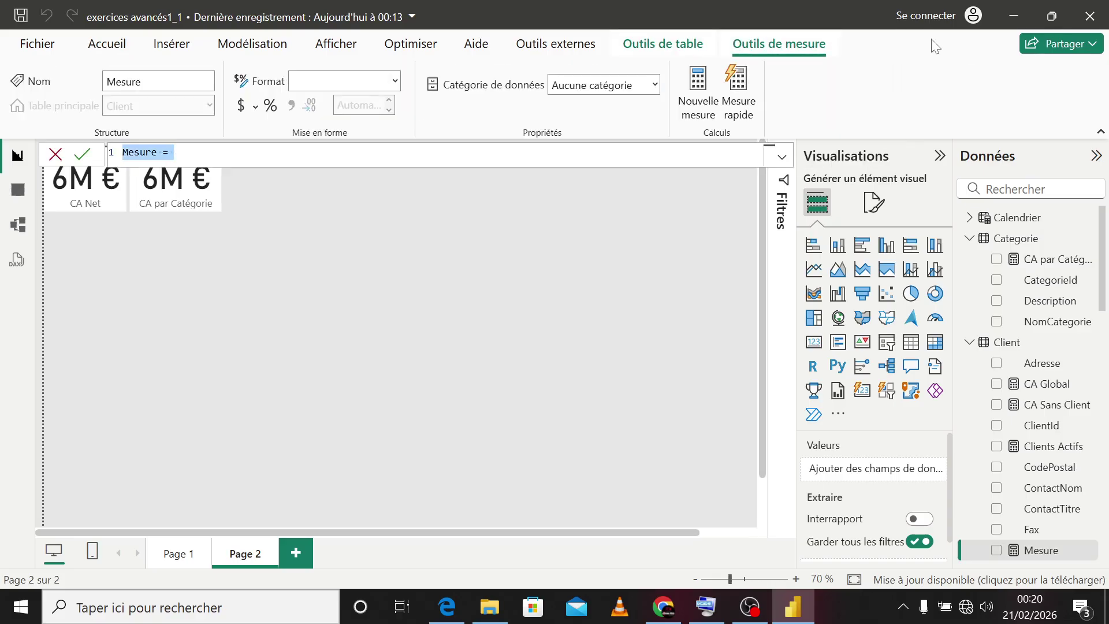
pyautogui.write('CA')
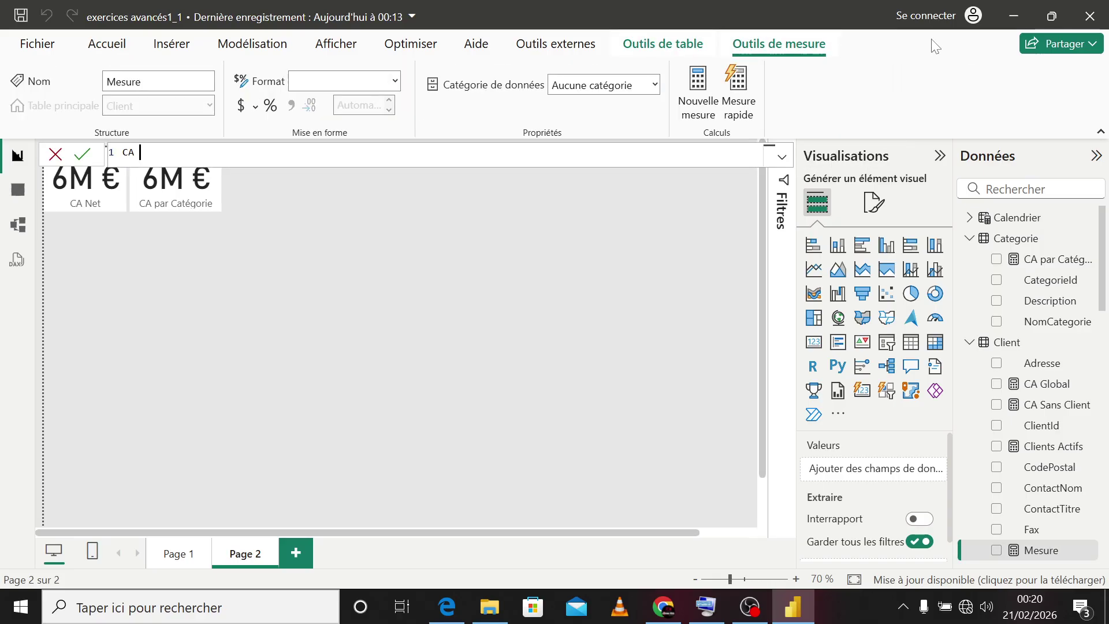
pyautogui.write(' Global')
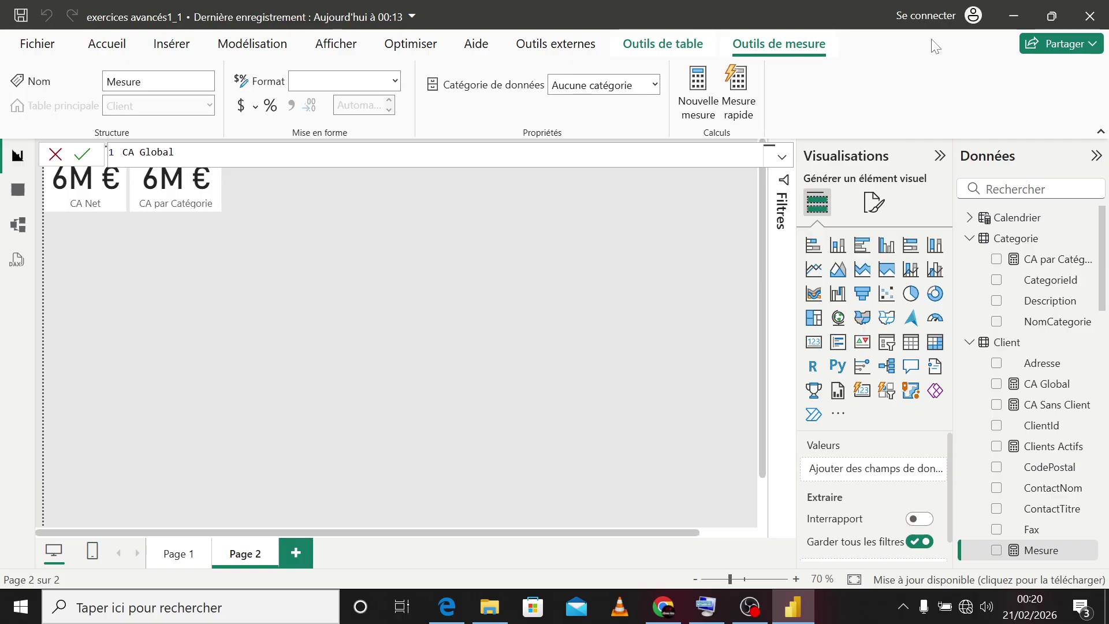
pyautogui.write('Sans')
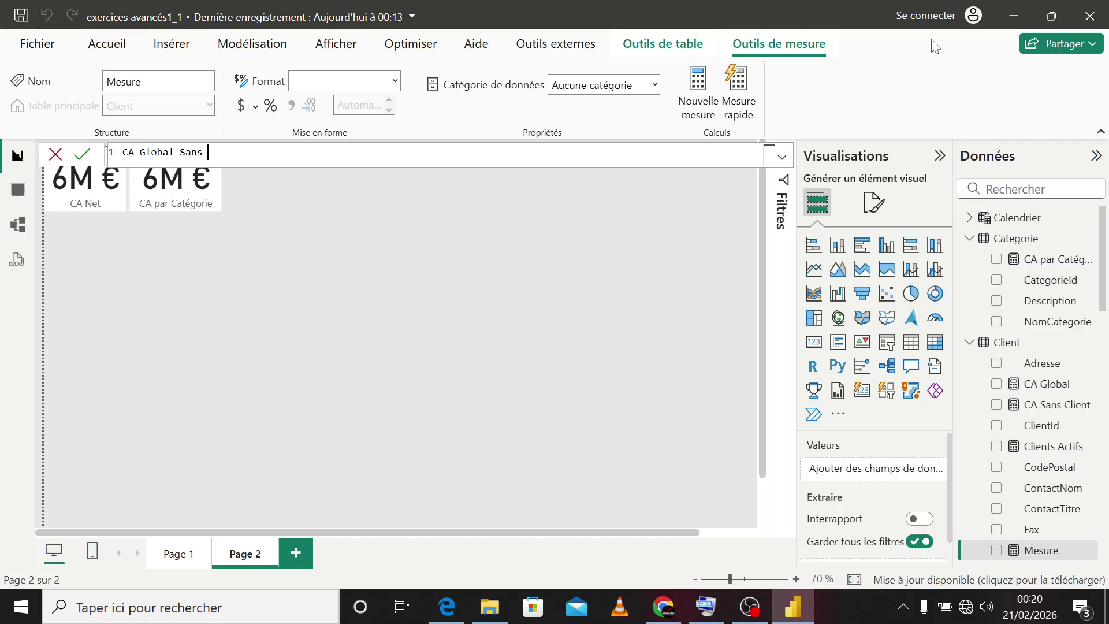
pyautogui.write(' Cate')
pyautogui.write('gorie =')
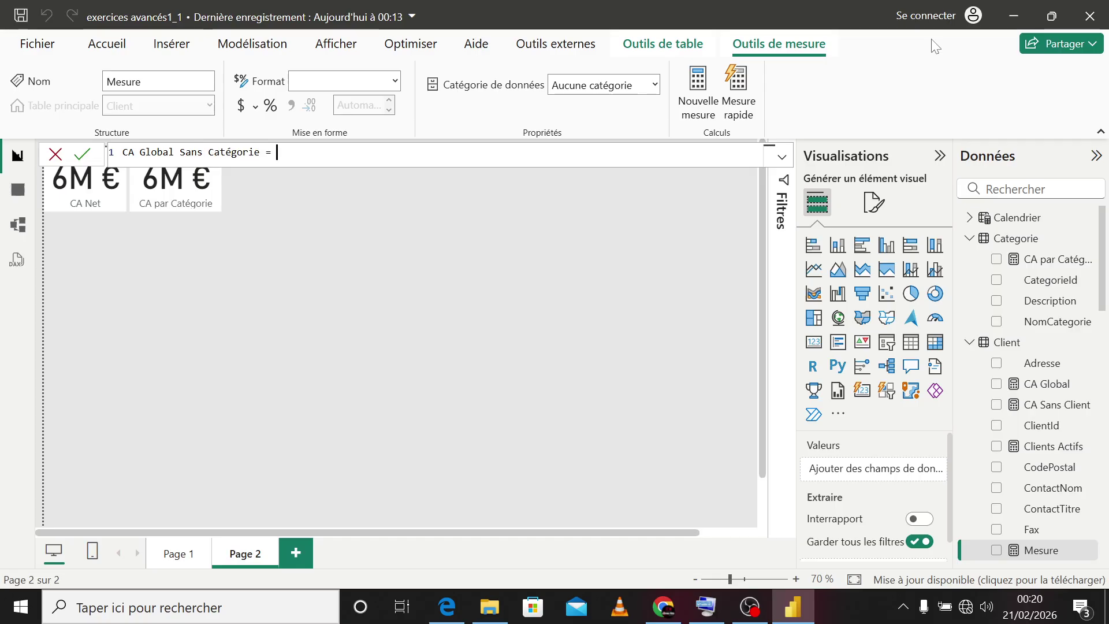
# Step: Start the measure's formula with CALCULATE and use the CA Net measure as its expression
pyautogui.write(' CAL')
pyautogui.press('Tab')
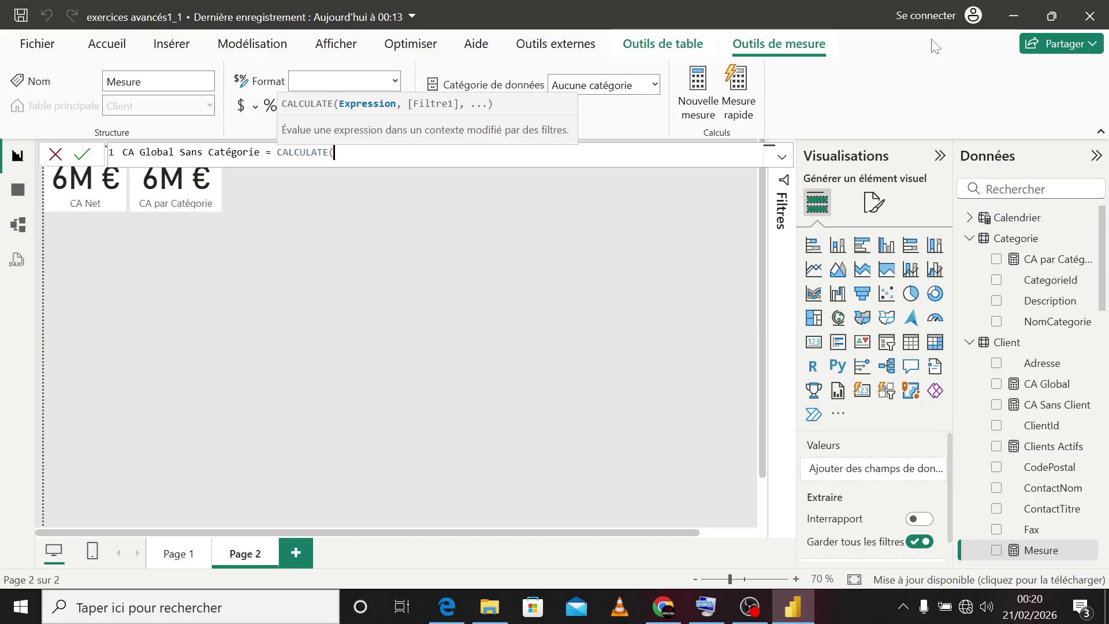
pyautogui.write('[')
pyautogui.press('Down')
pyautogui.press('Down')
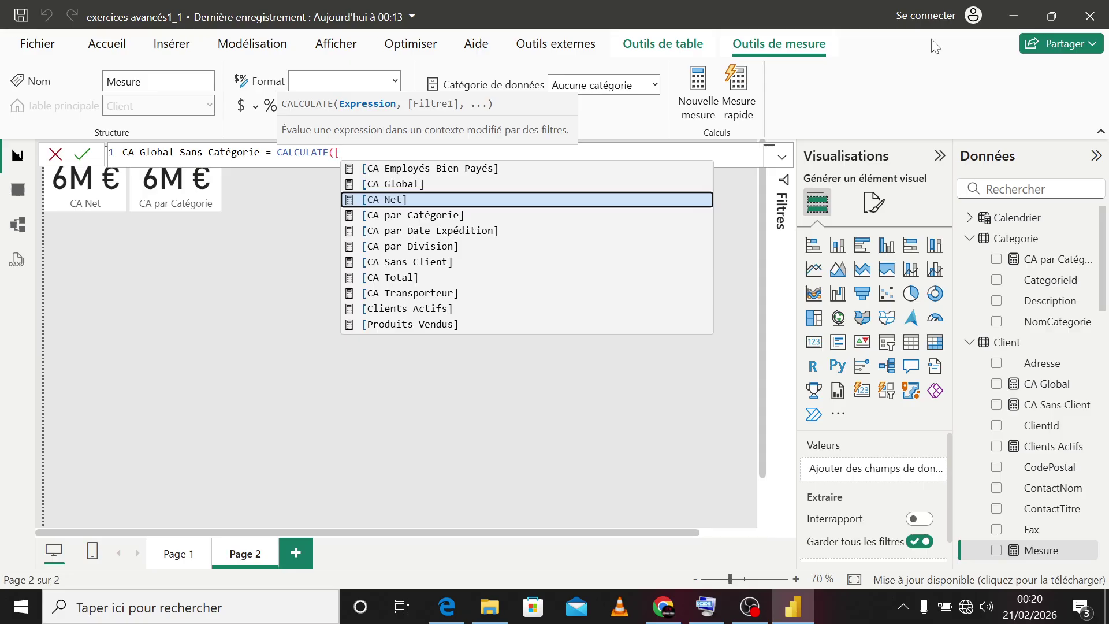
pyautogui.press('Tab')
pyautogui.write(',')
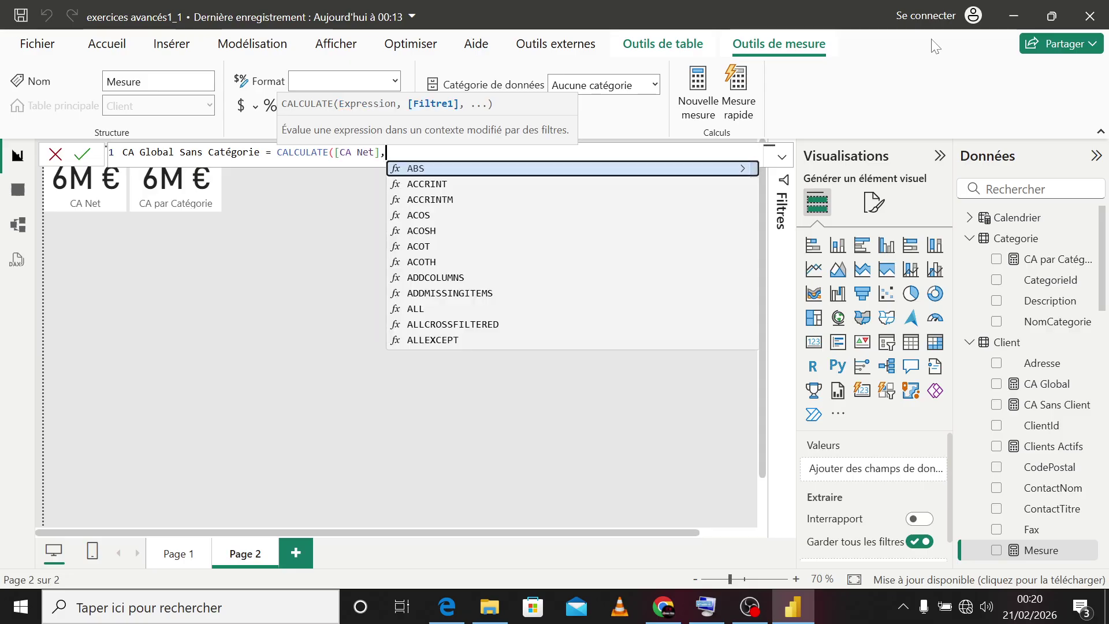
# Step: Complete the CA Global Sans Catégorie formula with ALL(Categorie) as its filter argument and commit the measure
pyautogui.write('ALL')
pyautogui.press('Tab')
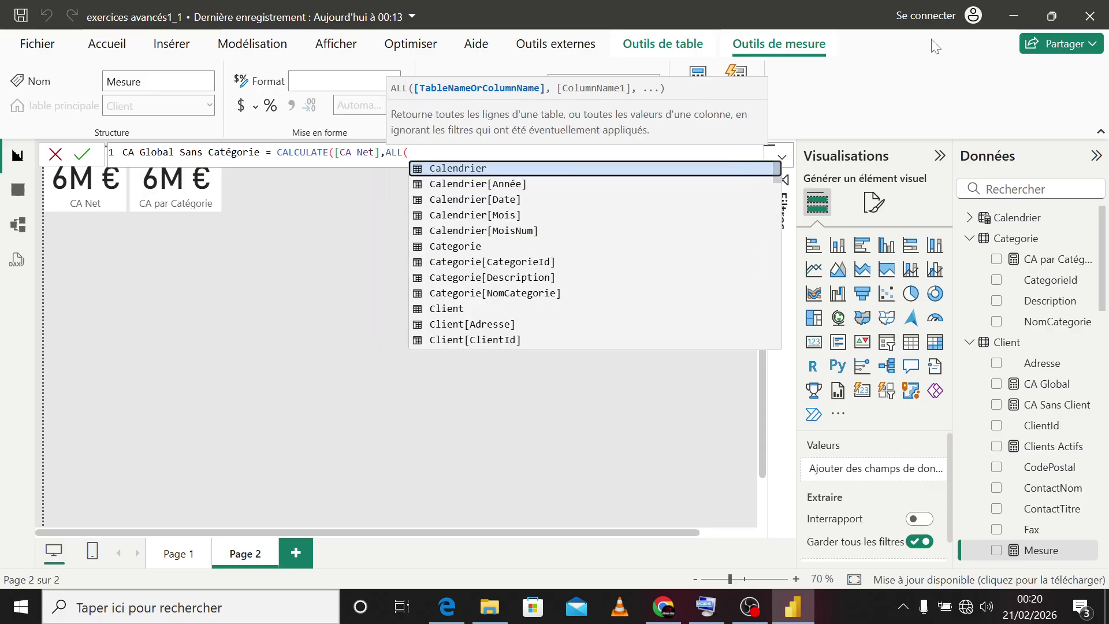
pyautogui.write('Categorie')
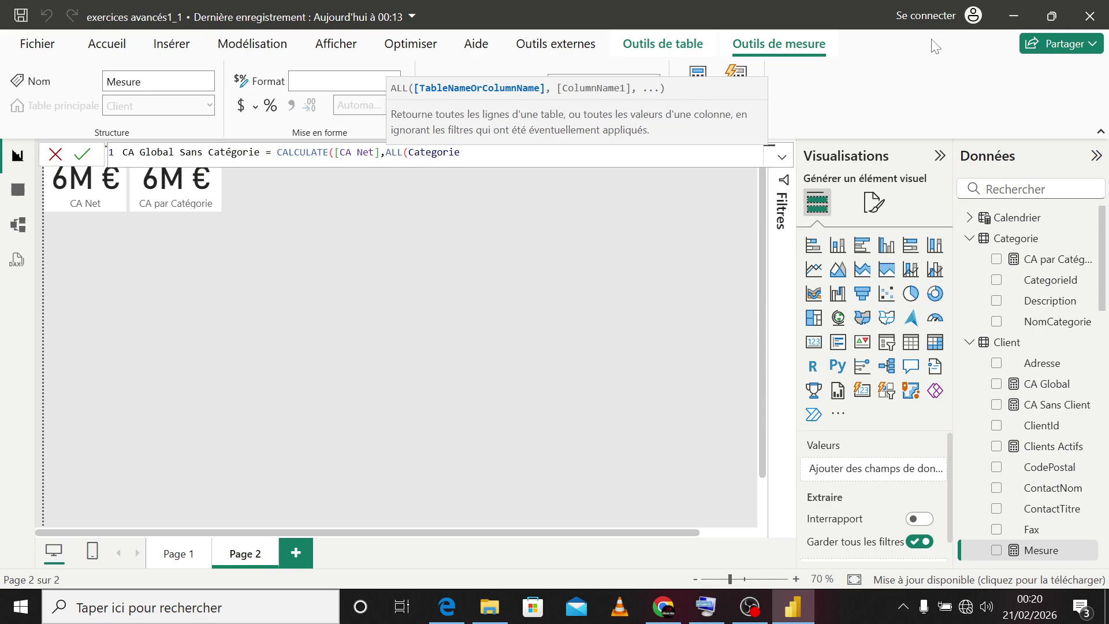
pyautogui.write('))')
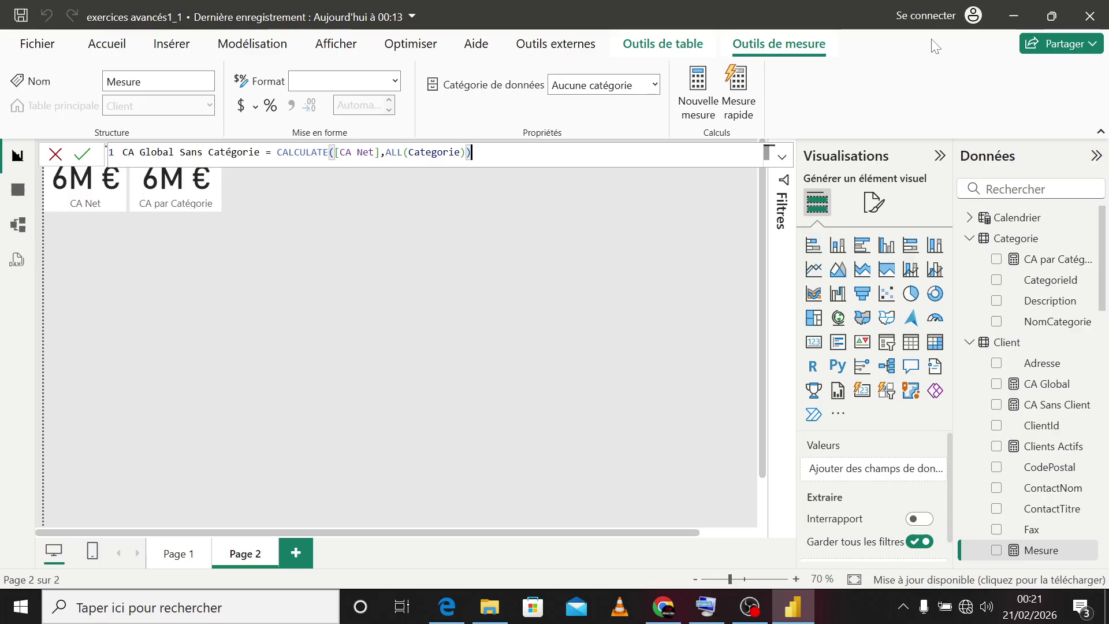
pyautogui.press('Return')
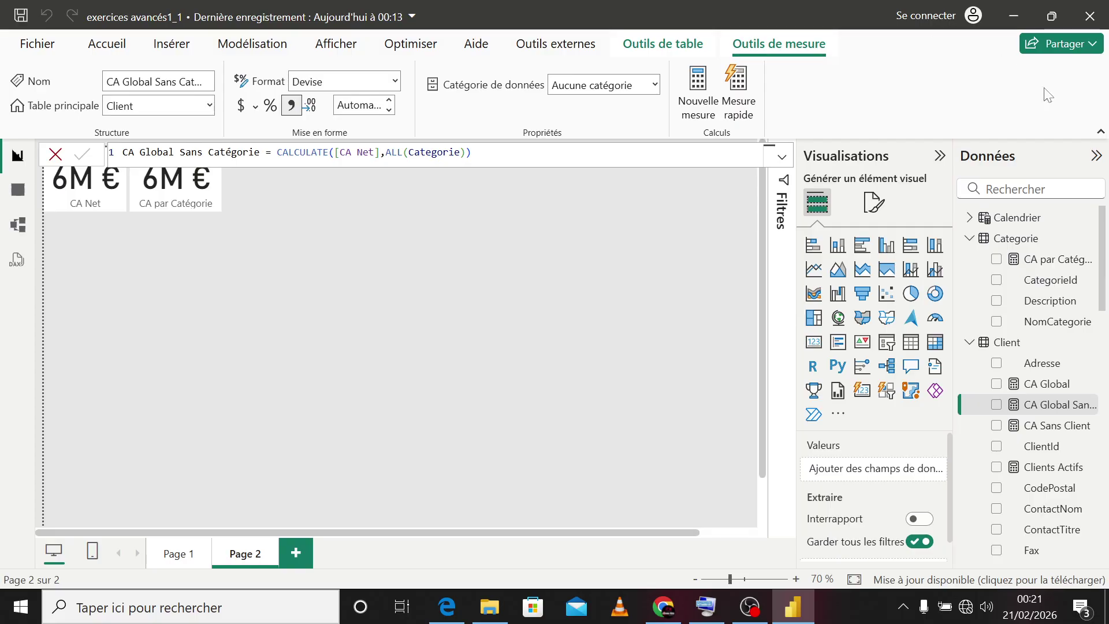
# Step: Display the CA Global Sans Catégorie measure as a wider card on Page 2 and format it with 0 decimal places
pyautogui.click(996, 405)
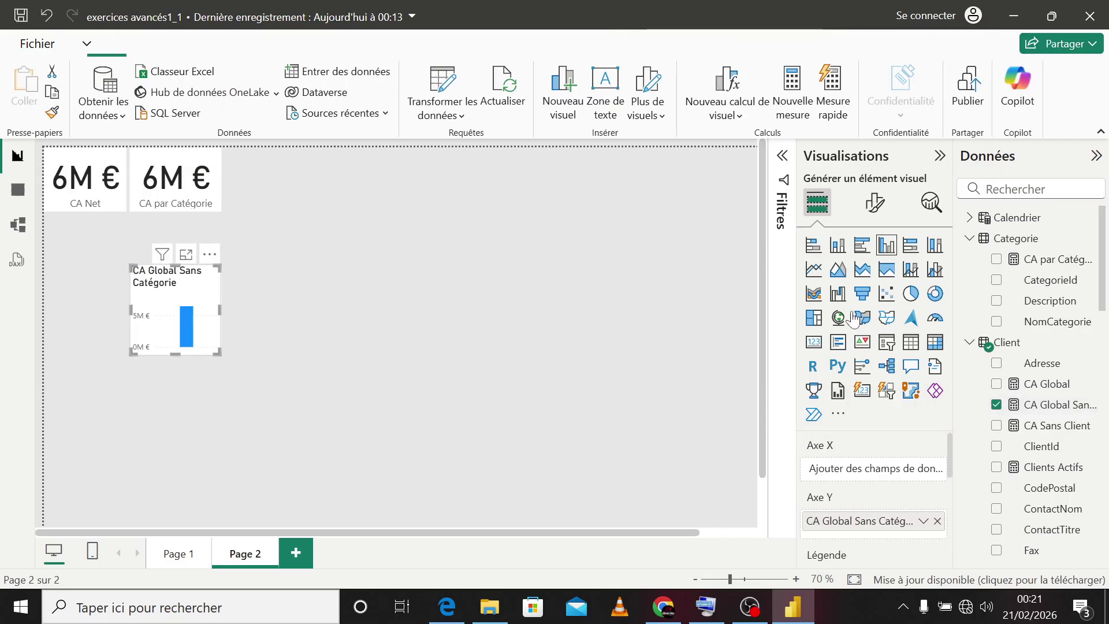
pyautogui.click(814, 342)
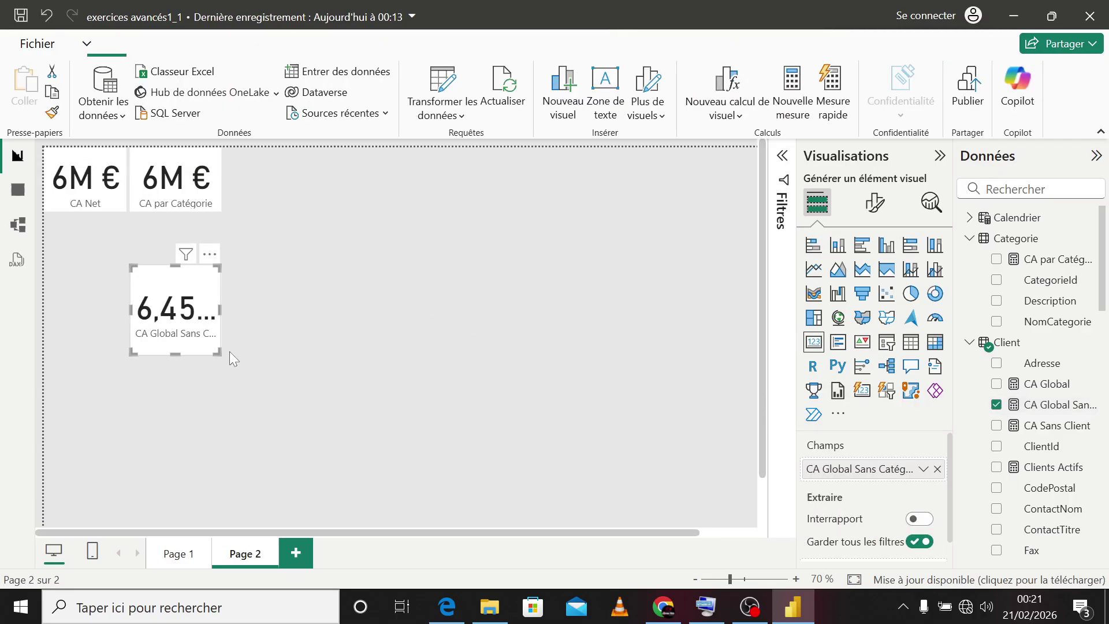
pyautogui.moveTo(219, 352); pyautogui.dragTo(290, 366)
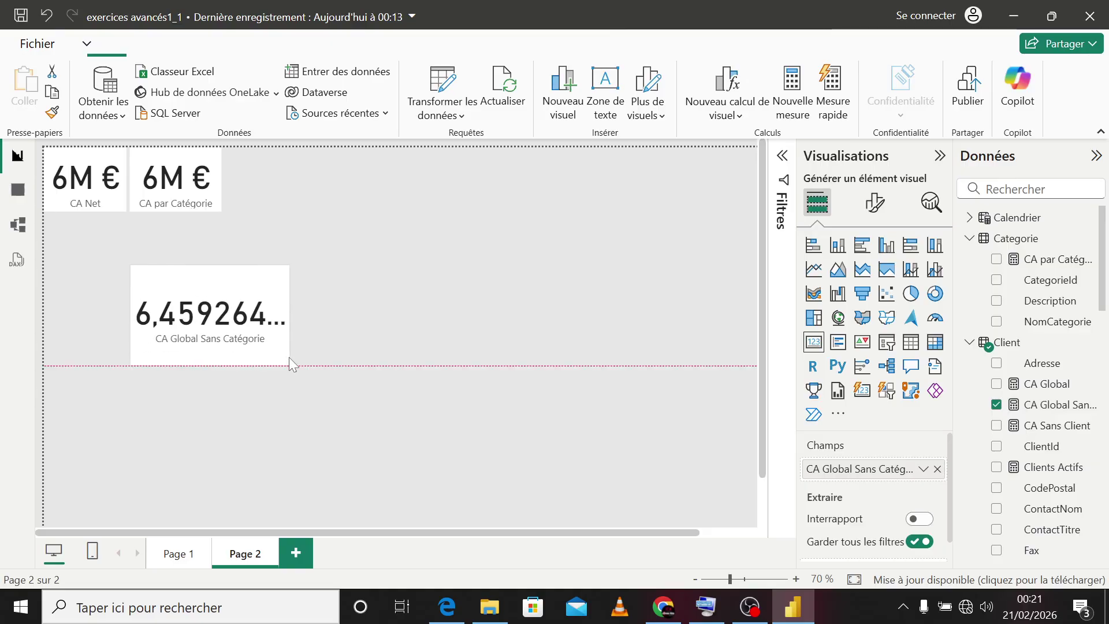
pyautogui.click(1040, 407)
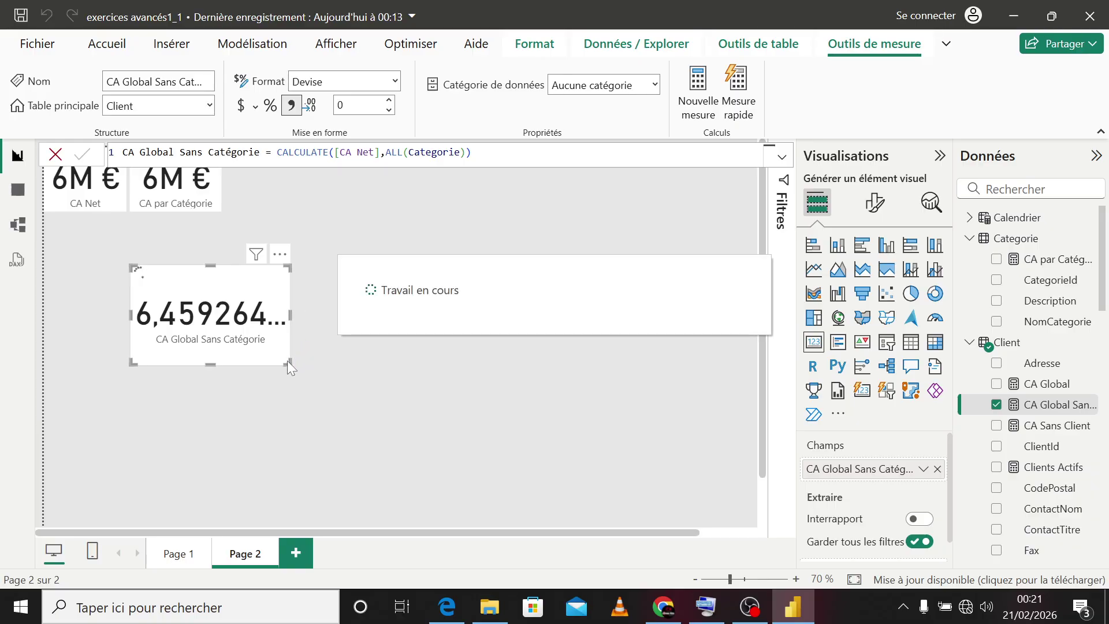
# Step: Shrink the CA Global Sans Catégorie card, place it beside the CA par Catégorie card at the page's upper edge, and deselect it
pyautogui.moveTo(286, 361); pyautogui.dragTo(333, 206)
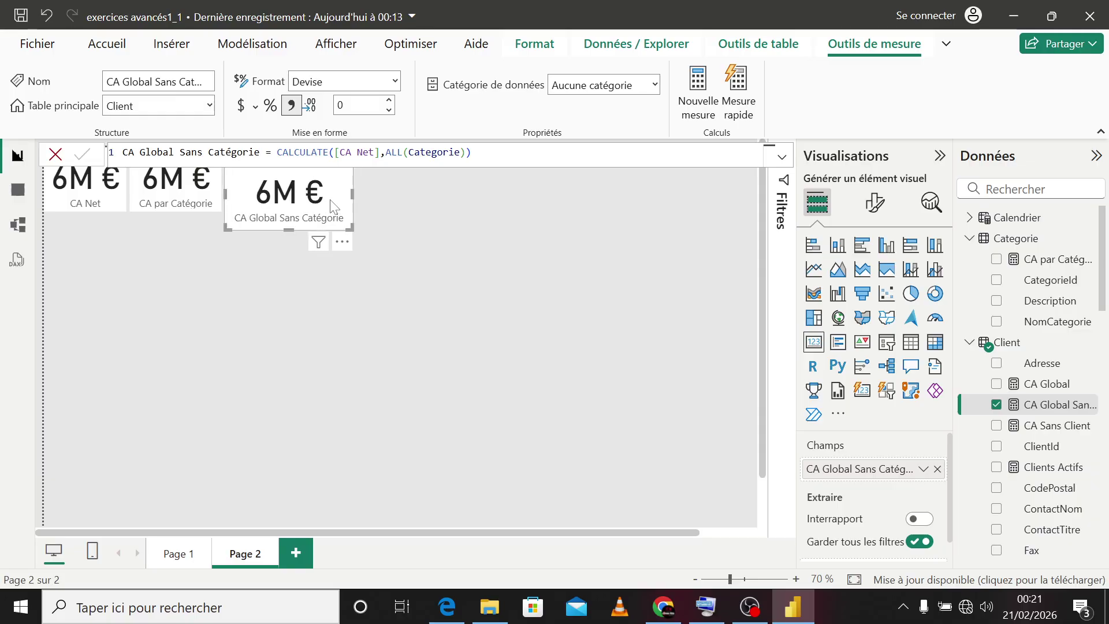
pyautogui.click(487, 220)
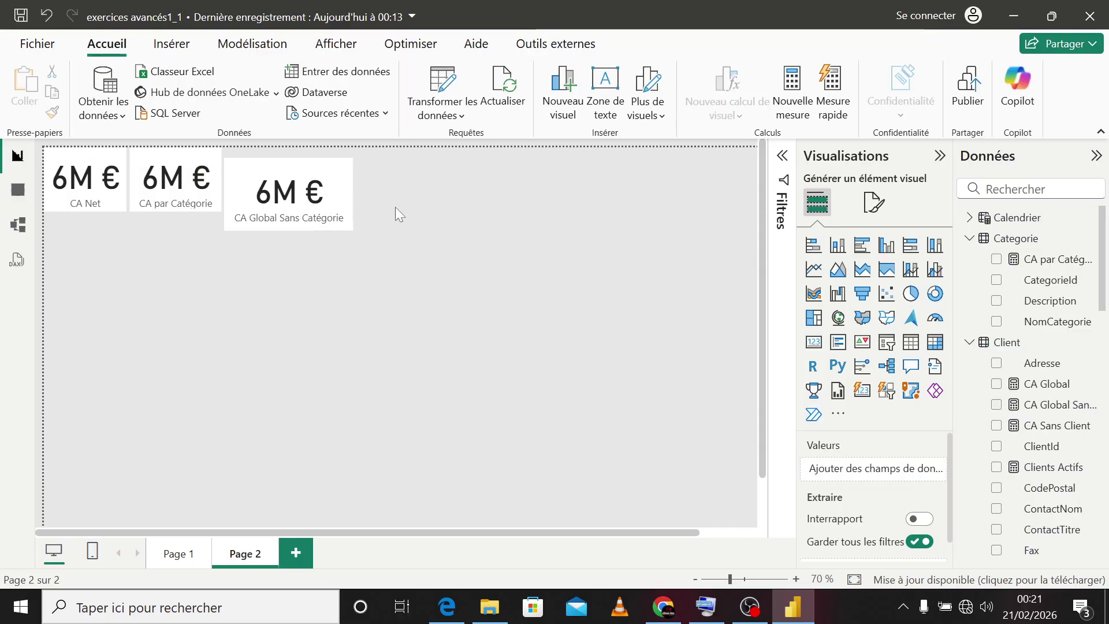
pyautogui.click(340, 173)
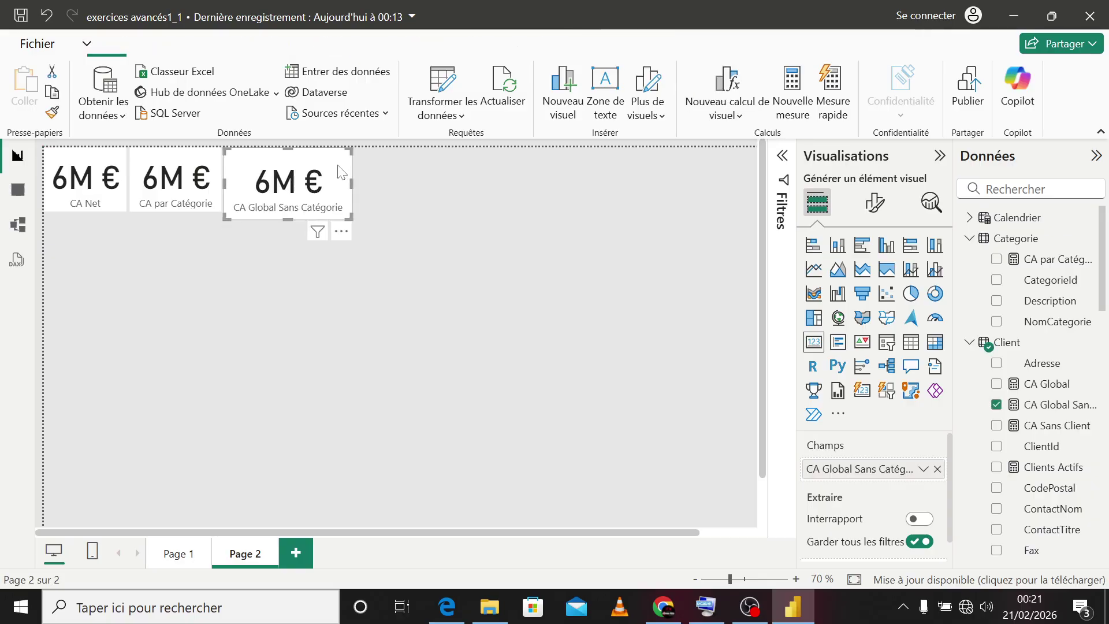
pyautogui.click(387, 211)
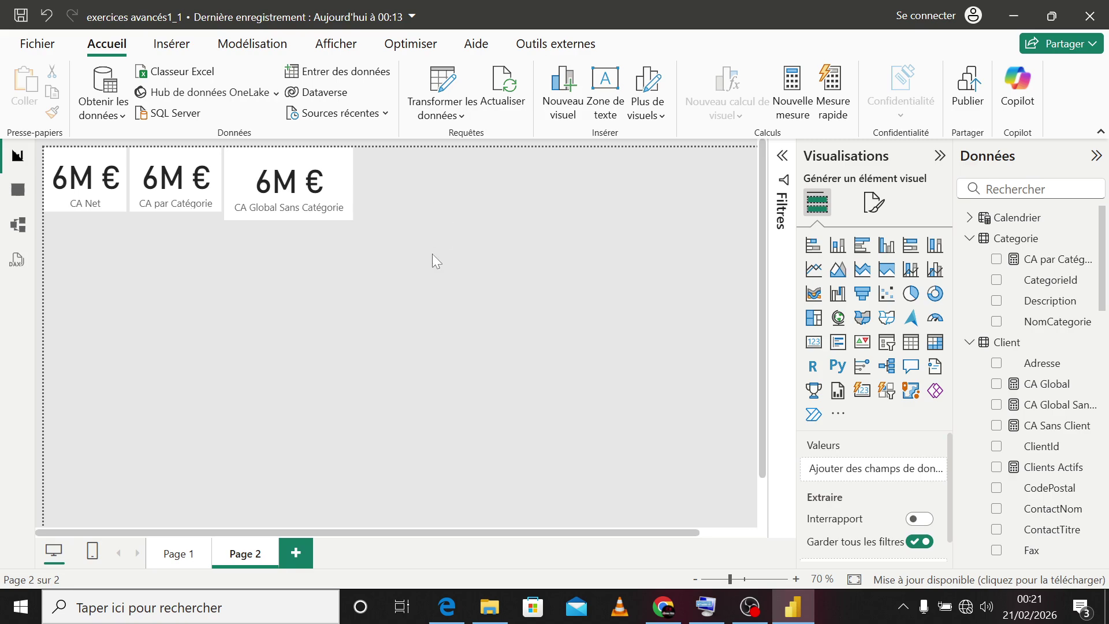
# Step: Switch to File Explorer and look through the DAX function documents in the filtering and aggregation folders, widening the name column to fit
pyautogui.click(447, 606)
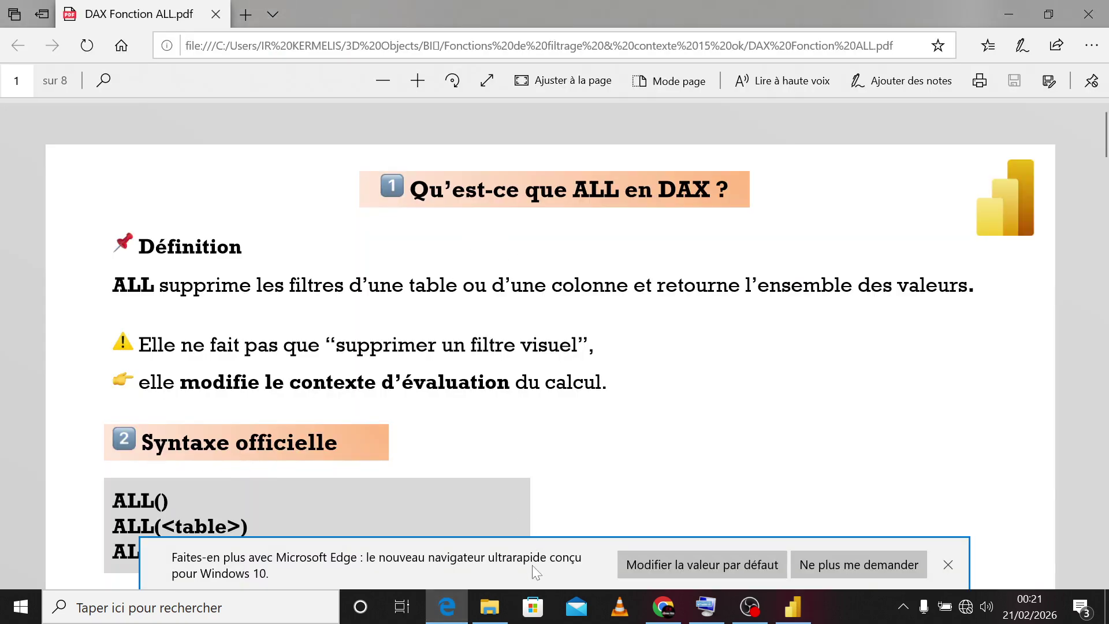
pyautogui.click(489, 606)
pyautogui.scroll(-2, 411, 503)
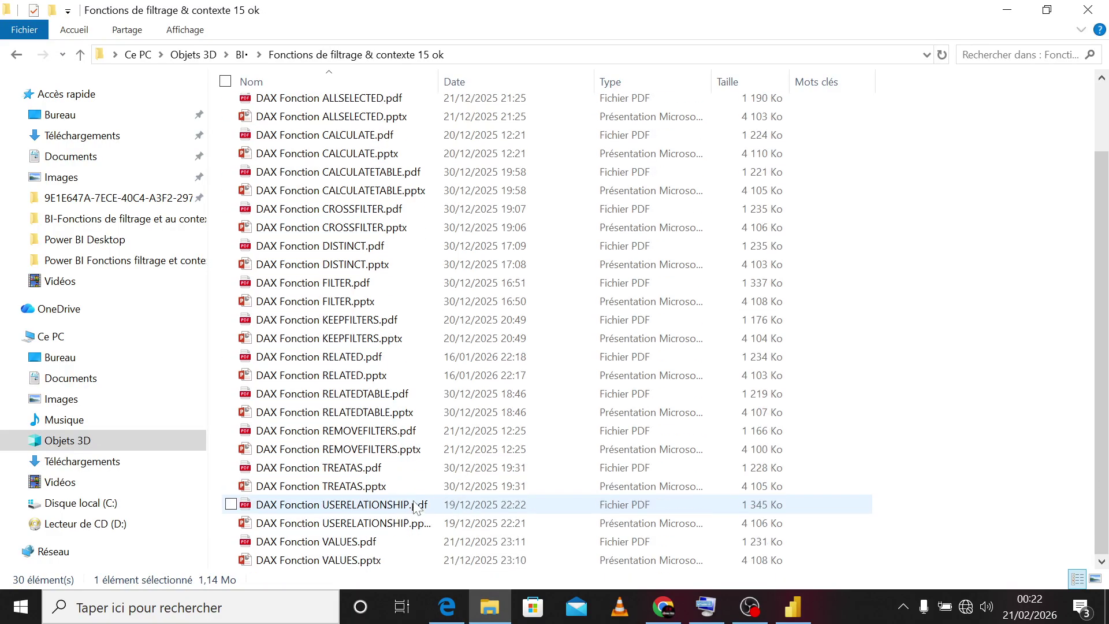
pyautogui.scroll(2, 415, 507)
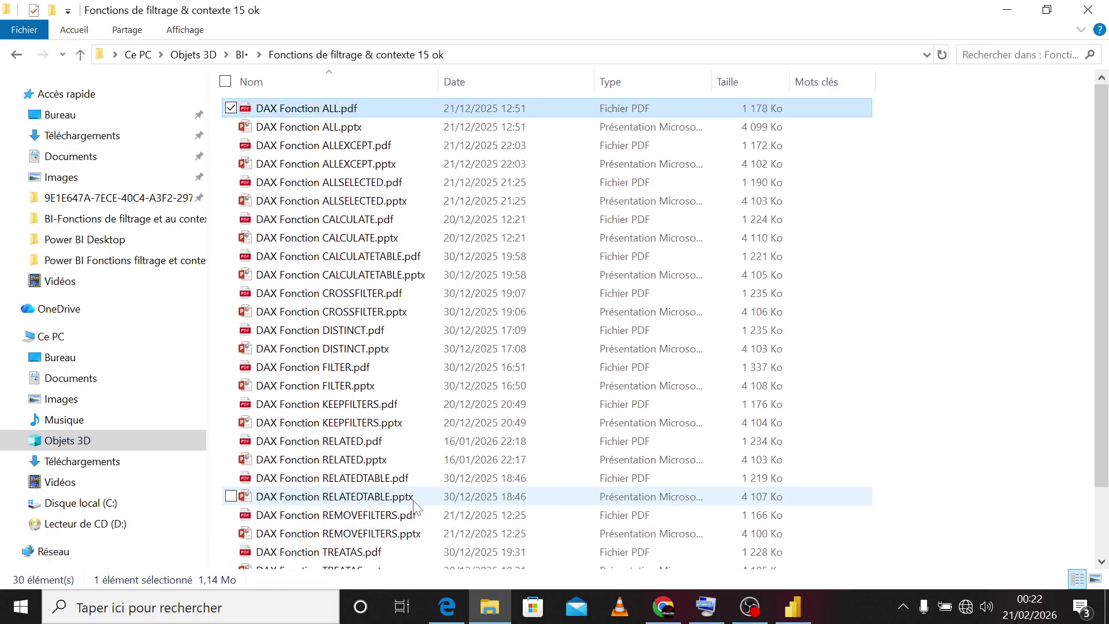
pyautogui.press('BackSpace')
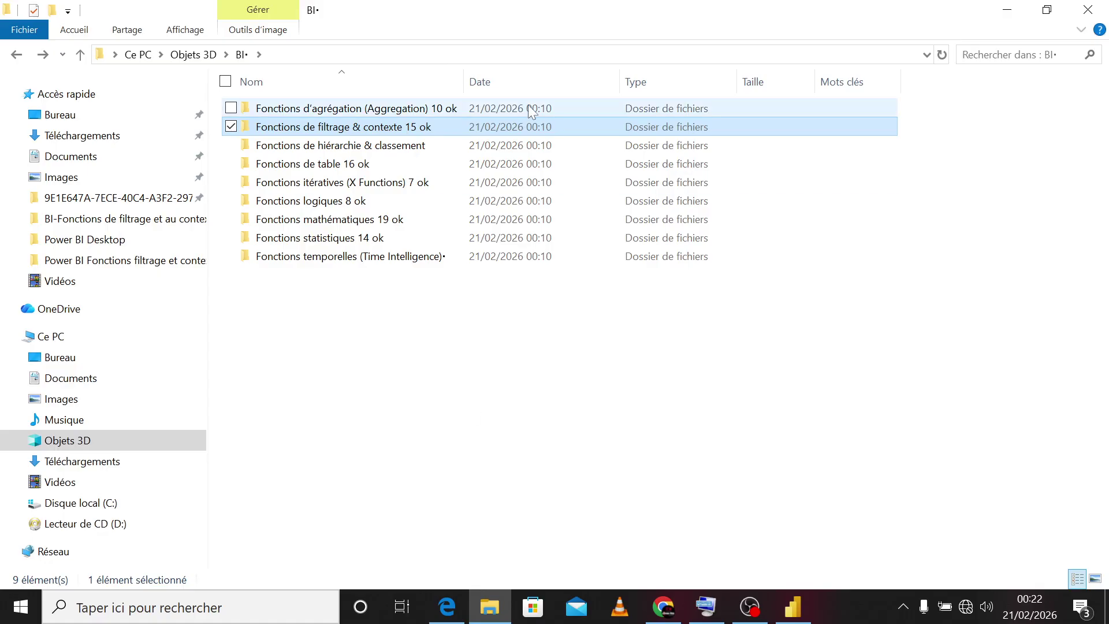
pyautogui.doubleClick(419, 109)
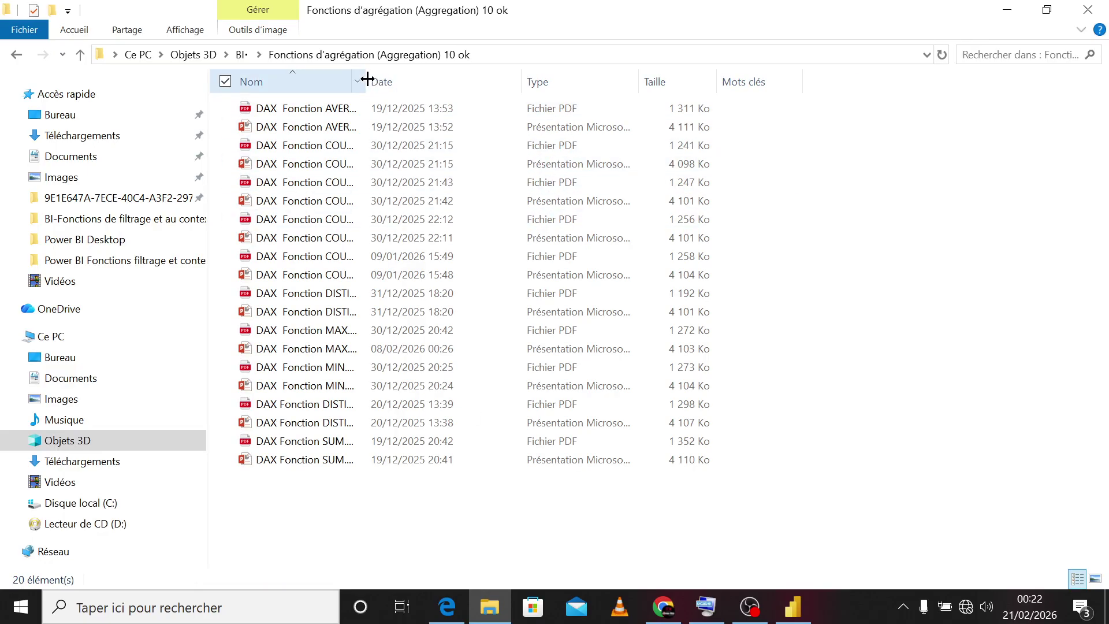
pyautogui.doubleClick(366, 82)
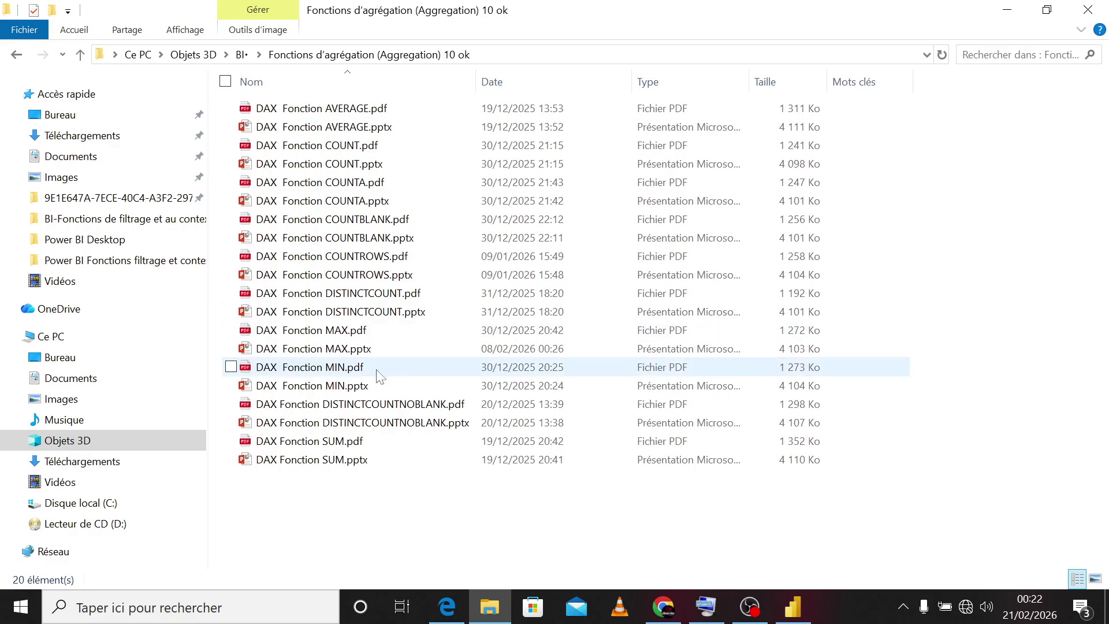
# Step: Look through the files in the Fonctions mathématiques 19 ok folder with the name column widened to fit
pyautogui.hotkey('alt', 'Left')
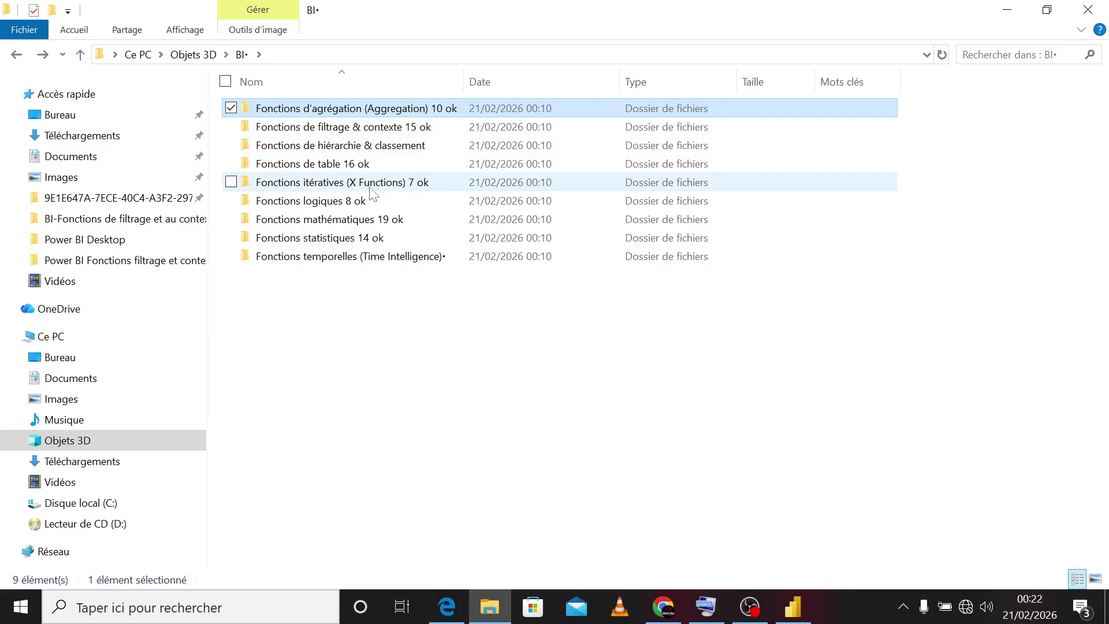
pyautogui.doubleClick(372, 219)
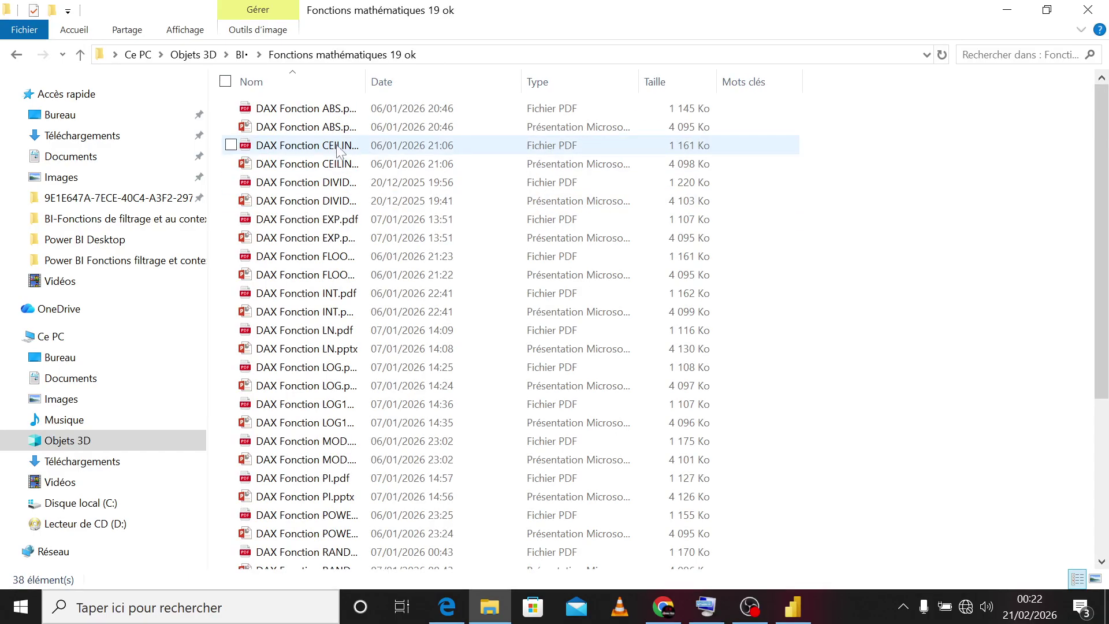
pyautogui.doubleClick(369, 81)
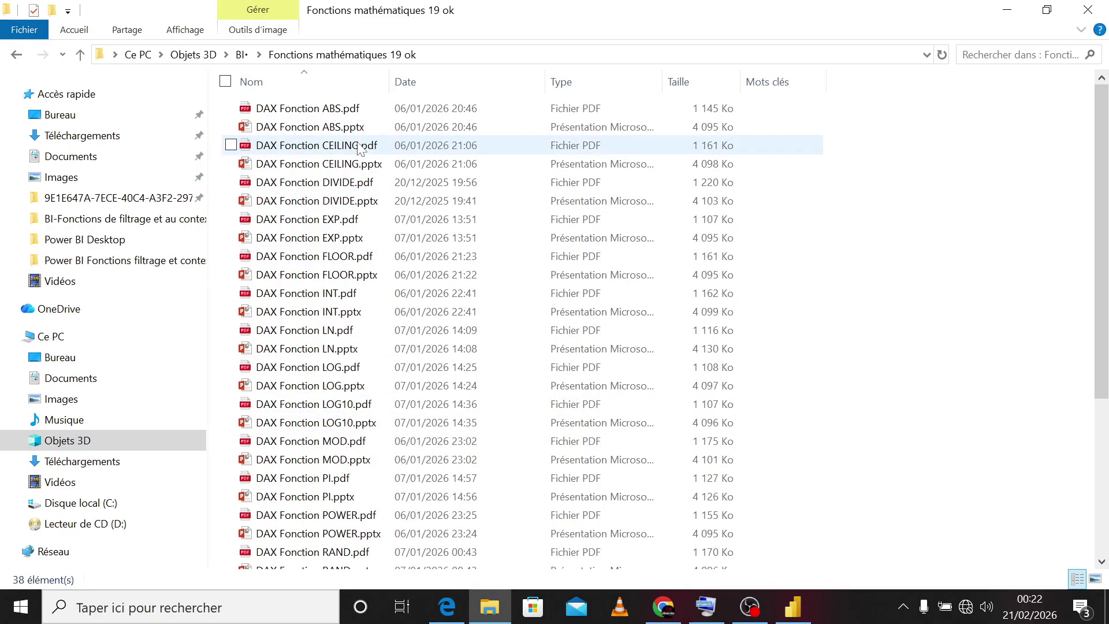
pyautogui.scroll(-1, 378, 448)
pyautogui.scroll(-3, 377, 442)
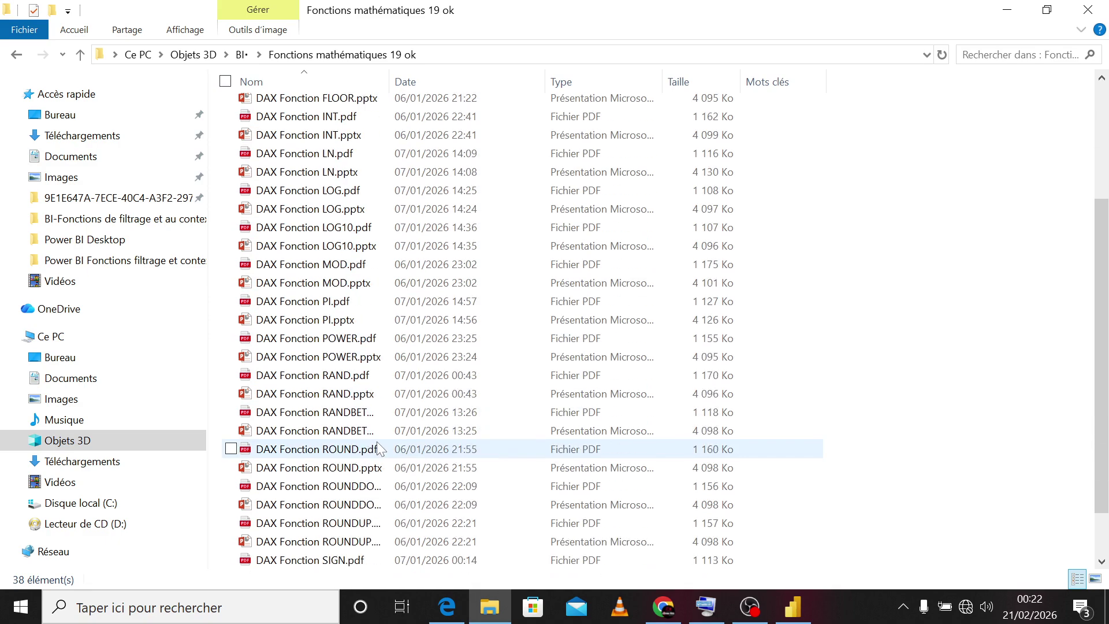
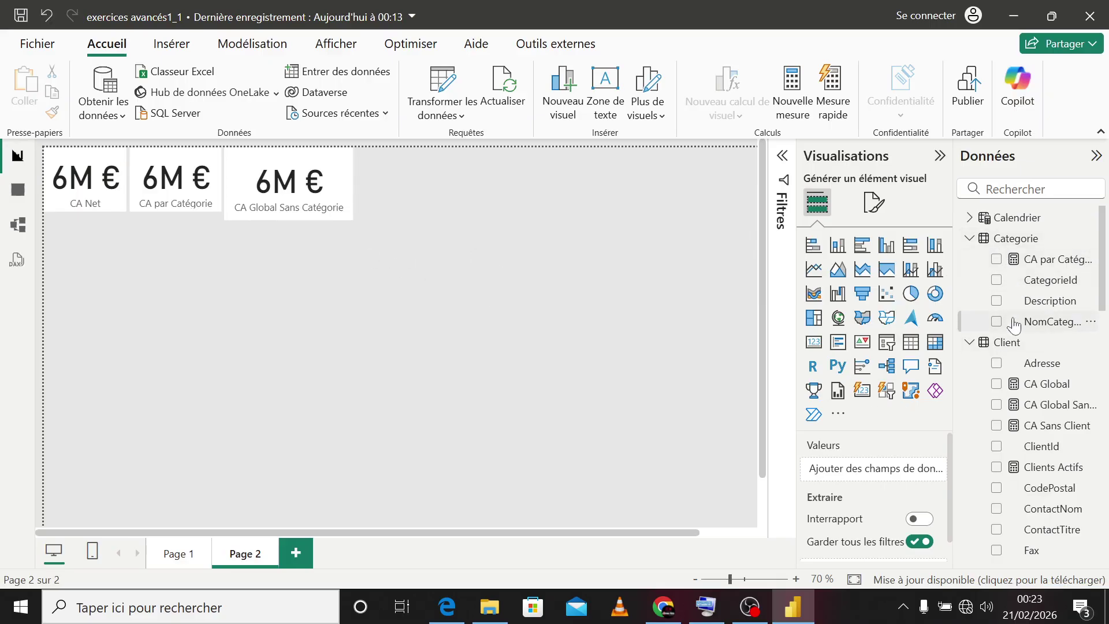
# Step: Switch to Power BI and create a new measure in the Categorie table named Part CA Catégorie (%)
pyautogui.rightClick(1018, 242)
pyautogui.press('Escape')
pyautogui.press('BackSpace')
pyautogui.write('Part CA Ct')
pyautogui.press('BackSpace')
pyautogui.write('atégorie (')
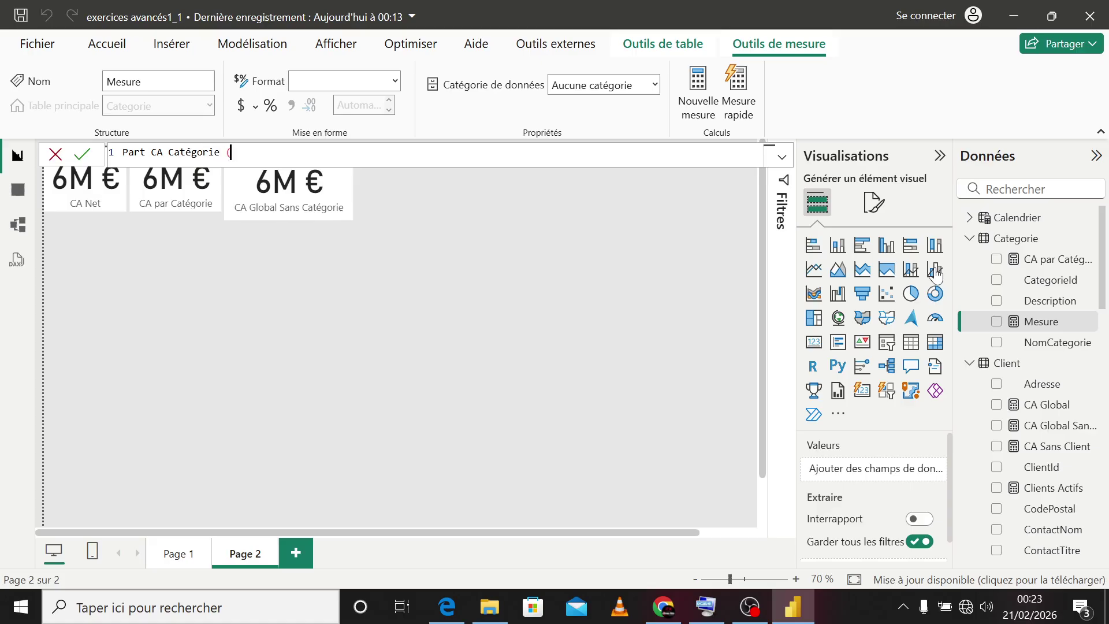
pyautogui.write('%) = d')
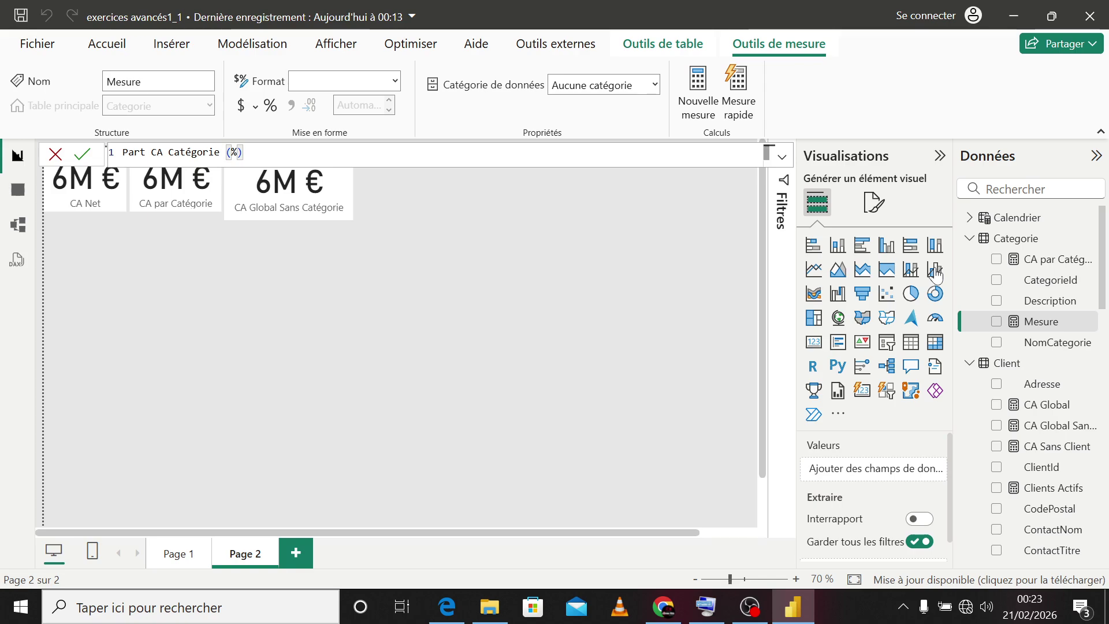
# Step: Start the measure's formula with DIVIDE and use the CA Net measure as its numerator
pyautogui.write('iv')
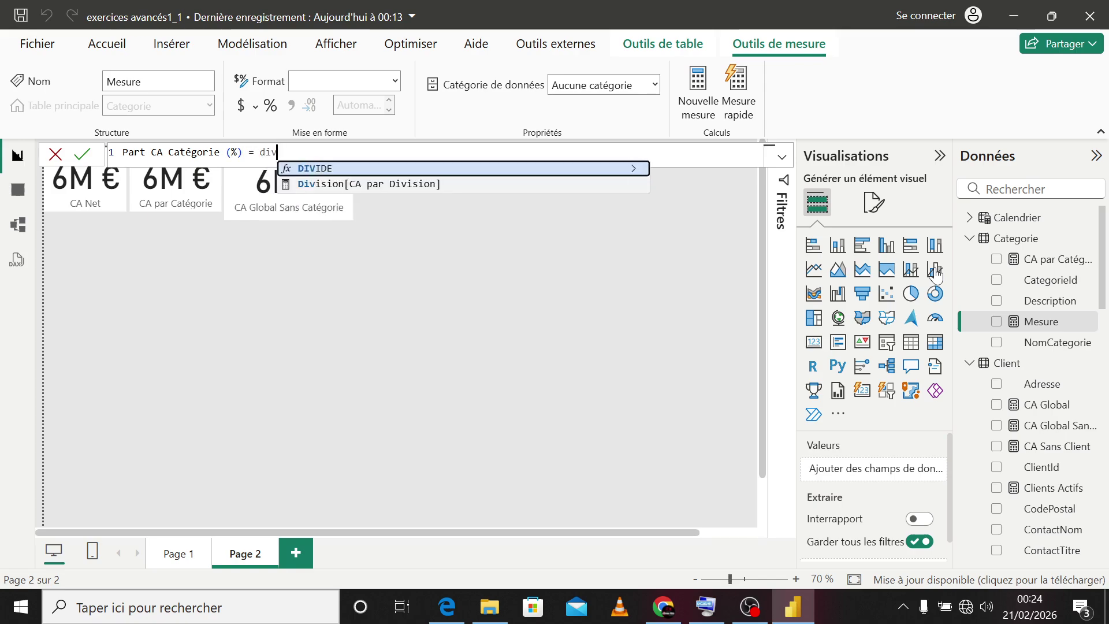
pyautogui.press('Tab')
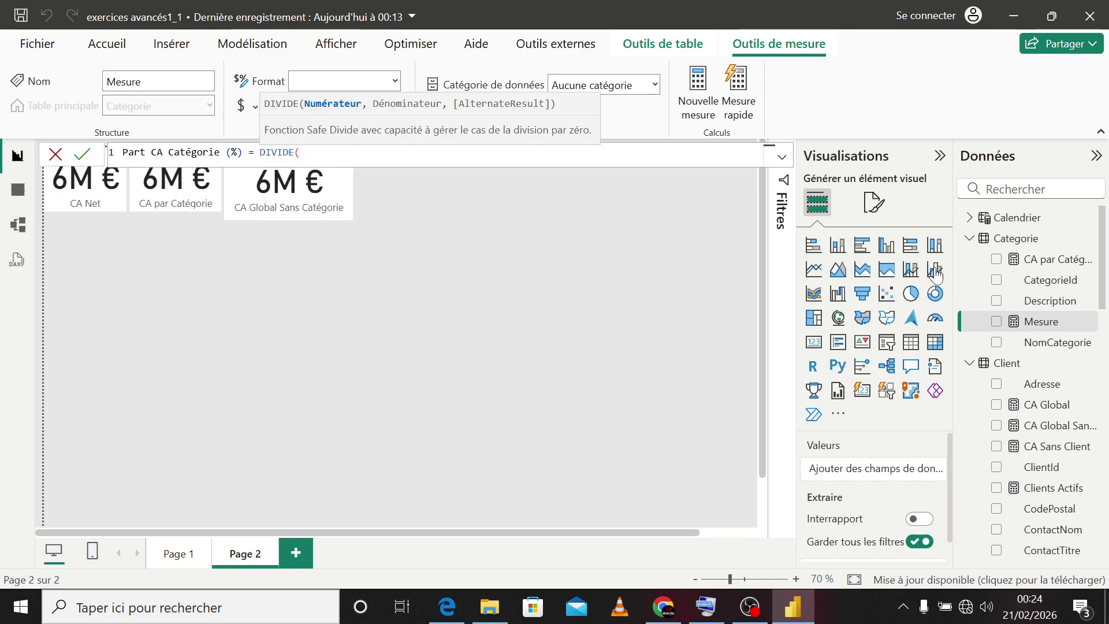
pyautogui.write('[')
pyautogui.press('Down')
pyautogui.press('Down')
pyautogui.press('Down')
pyautogui.press('Tab')
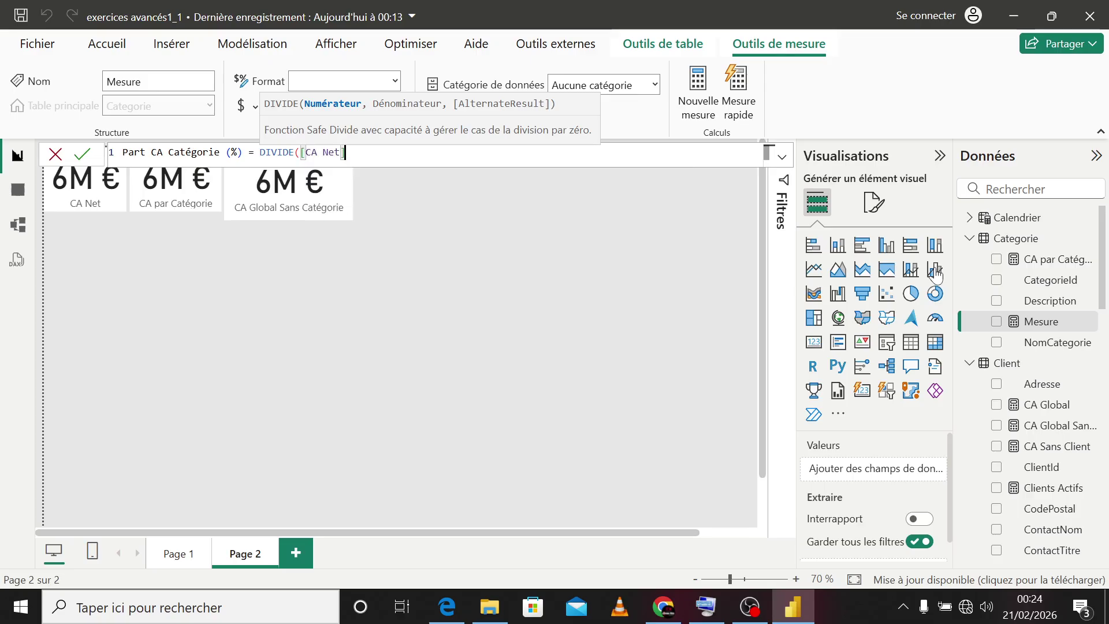
pyautogui.write(',')
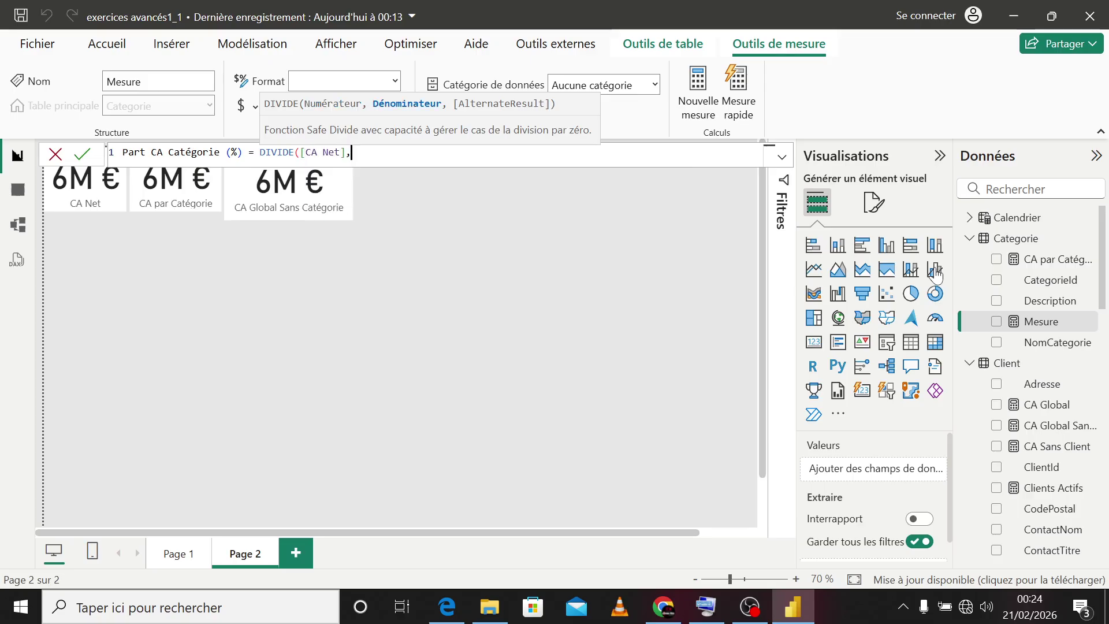
# Step: Use the CA Global Sans Catégorie measure as the DIVIDE denominator, close the formula, and commit the measure
pyautogui.write('[')
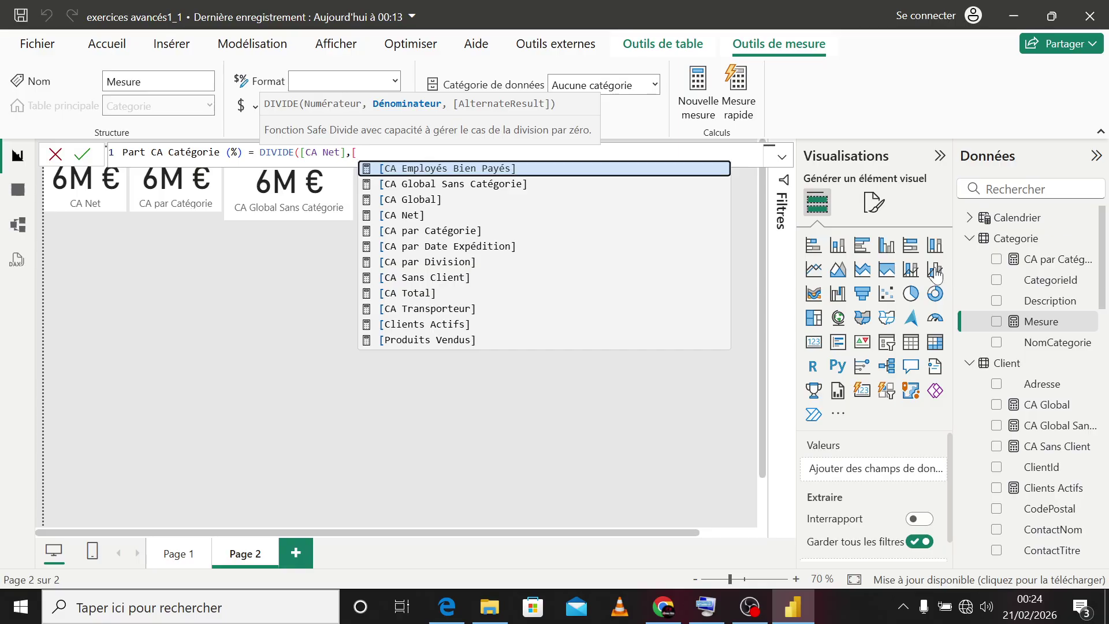
pyautogui.press('Down')
pyautogui.press('Down')
pyautogui.press('Up')
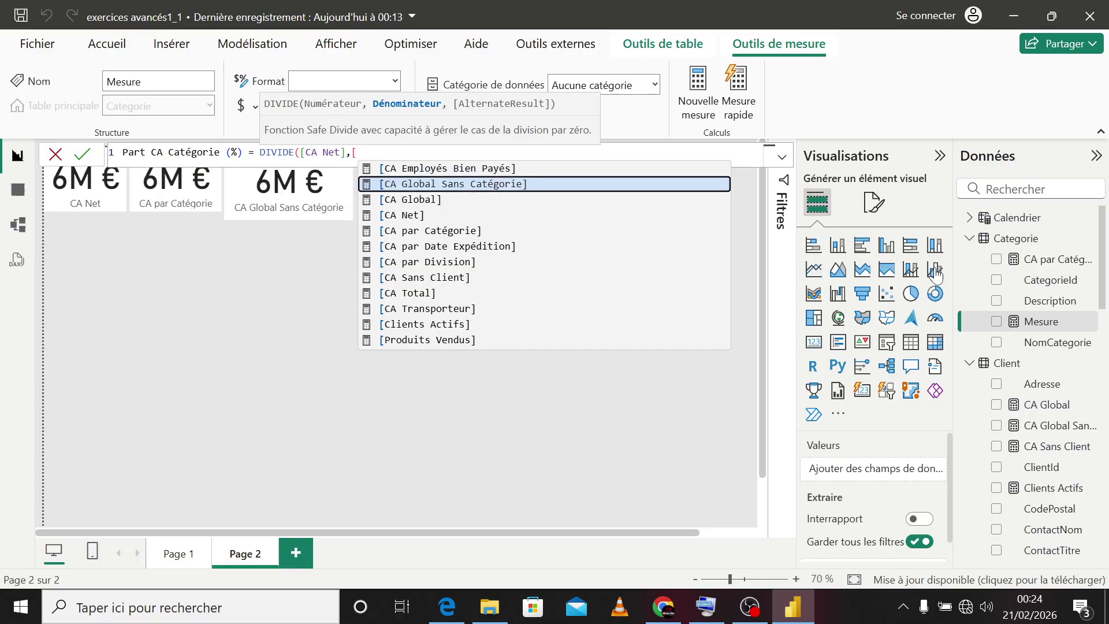
pyautogui.press('Tab')
pyautogui.write(')')
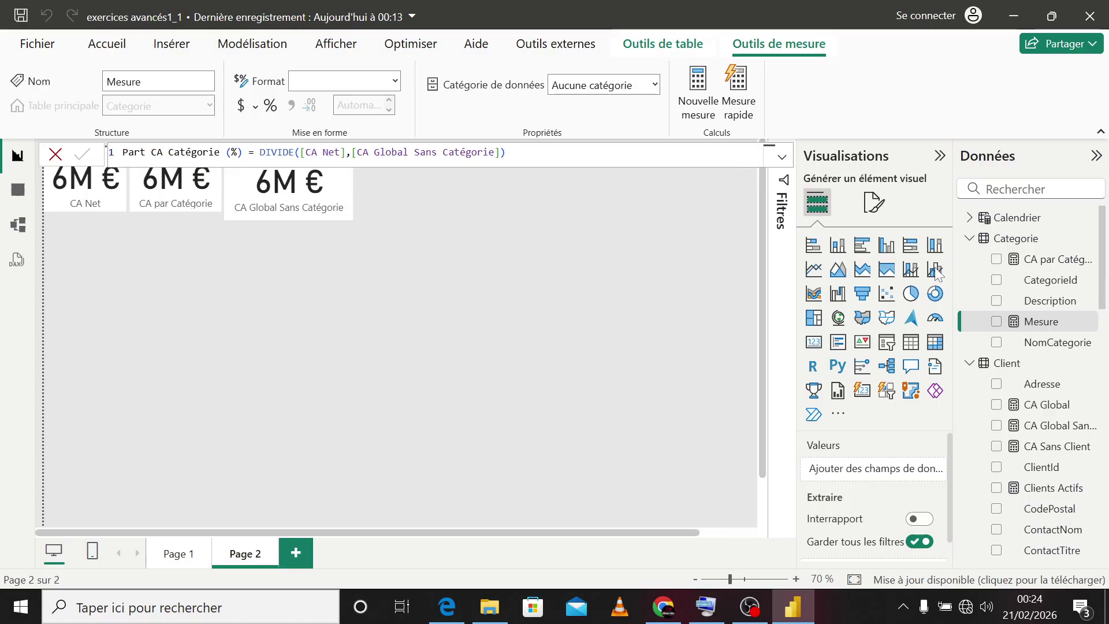
pyautogui.press('Return')
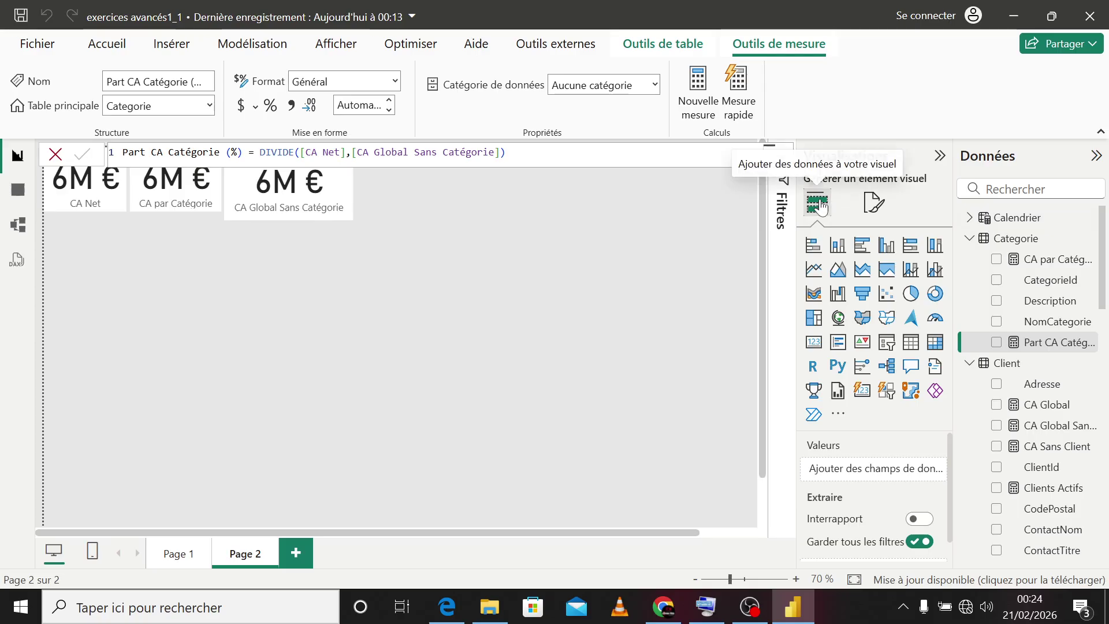
# Step: Display the Part CA Catégorie (%) measure as an enlarged card on Page 2 and format it as a percentage with 0 decimal places
pyautogui.click(996, 342)
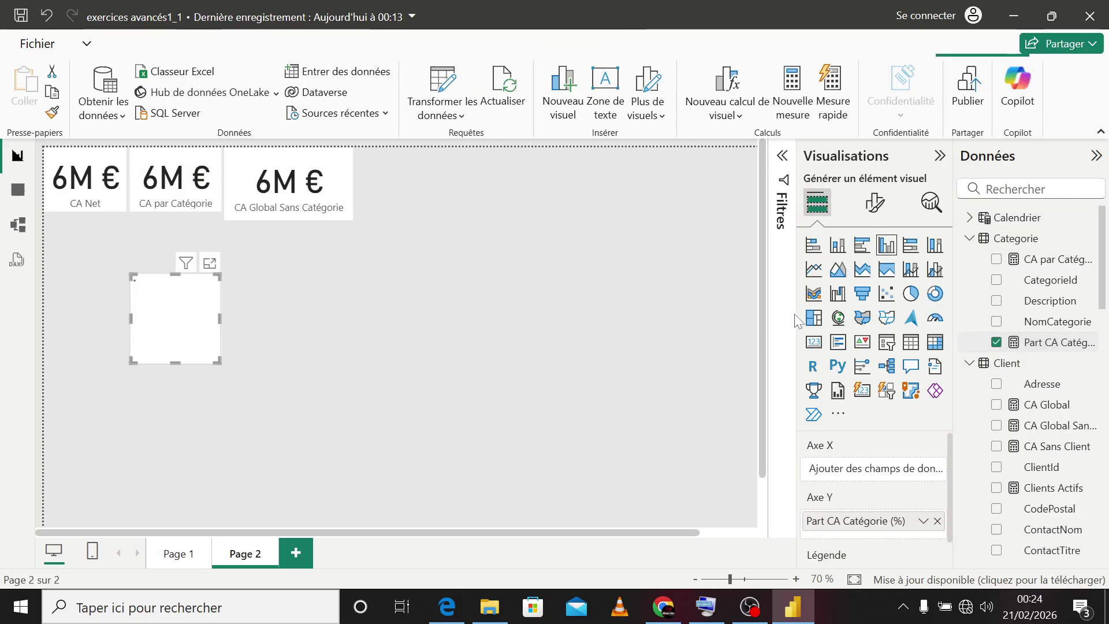
pyautogui.click(813, 342)
pyautogui.moveTo(218, 361); pyautogui.dragTo(308, 383)
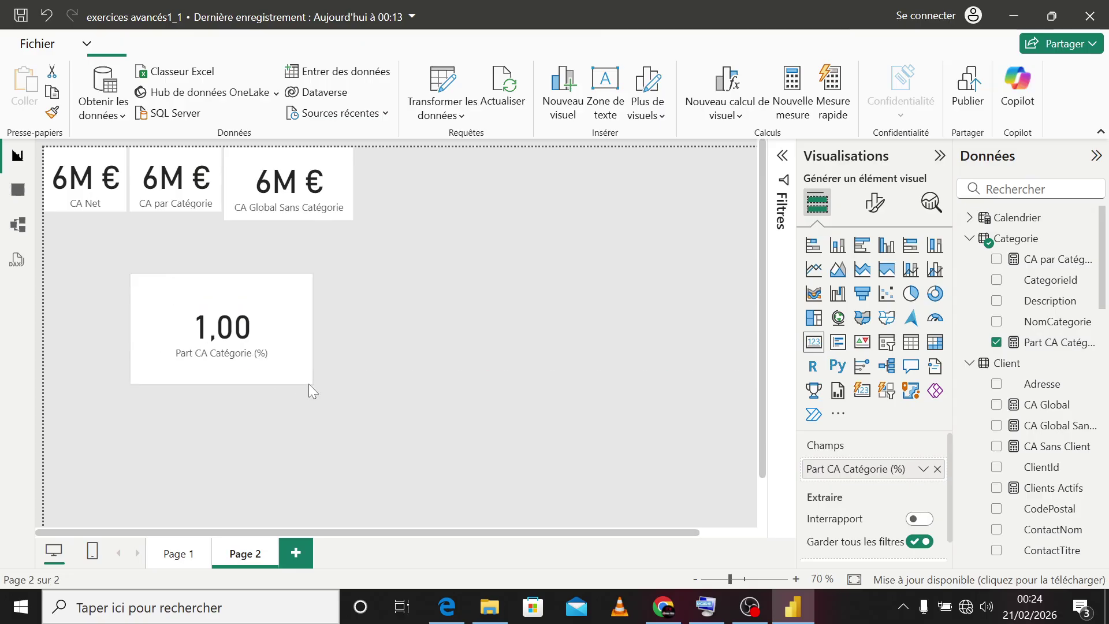
pyautogui.click(1022, 342)
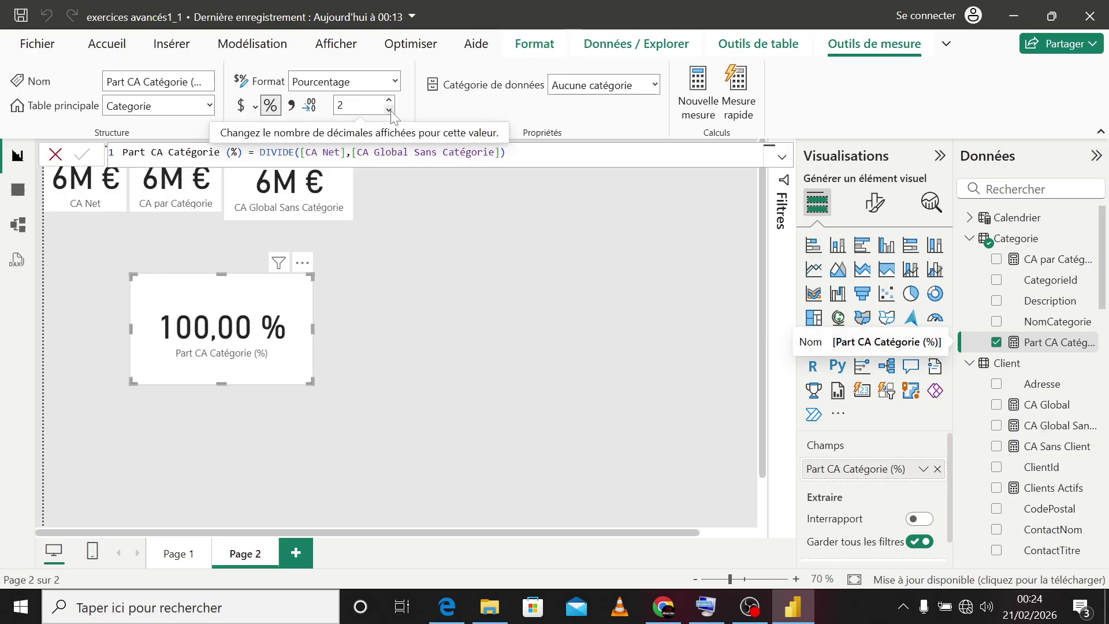
pyautogui.click(391, 111)
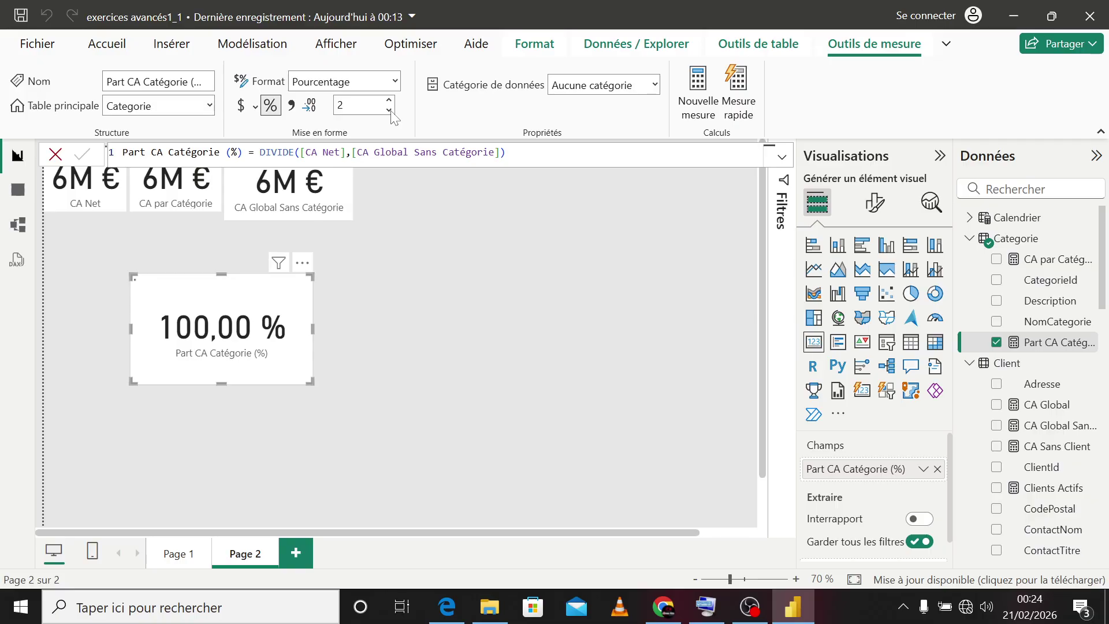
pyautogui.click(390, 111)
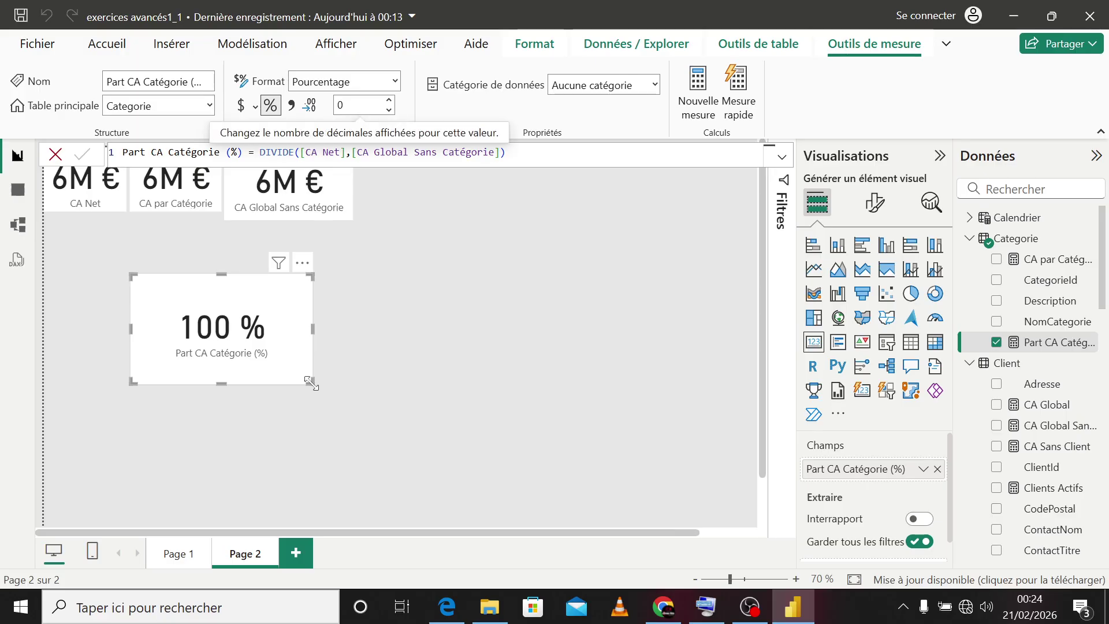
# Step: Shrink the Part CA Catégorie (%) card and place it beside the CA Global Sans Catégorie card at the page's upper edge
pyautogui.moveTo(310, 382); pyautogui.dragTo(451, 191)
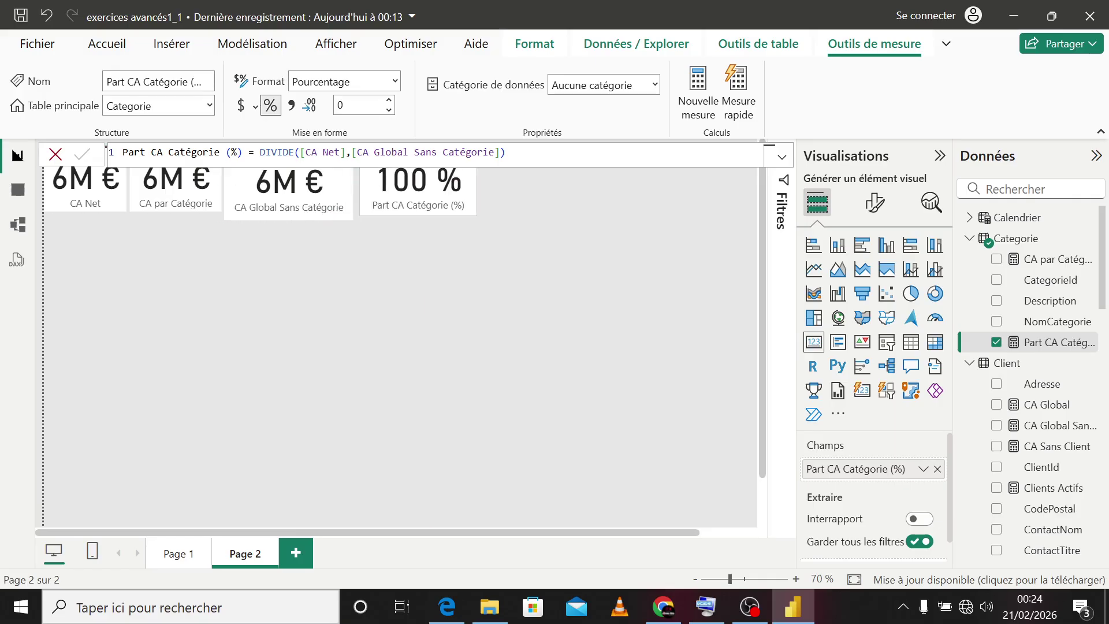
pyautogui.click(505, 199)
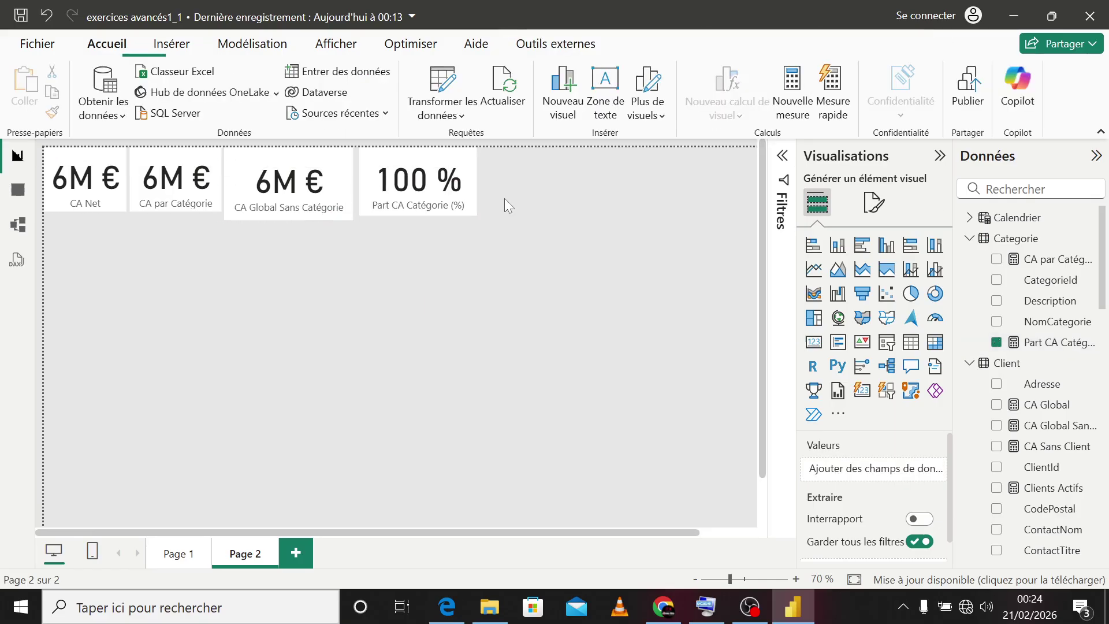
pyautogui.click(456, 198)
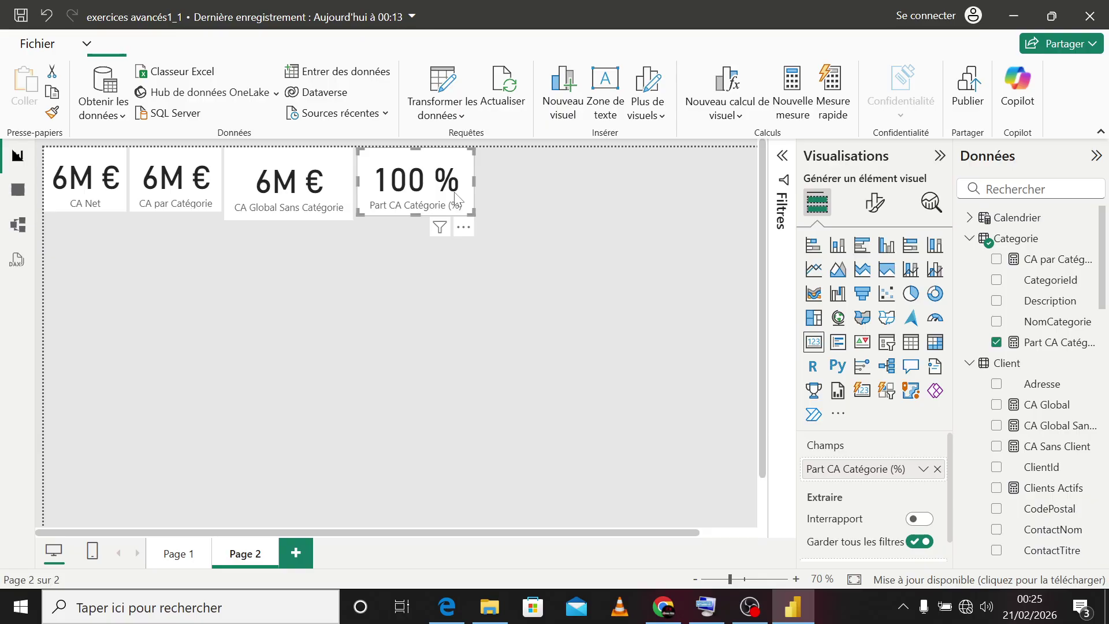
# Step: Examine the columns of the Produit table in the data table view, then return to Page 2 of the report with nothing selected
pyautogui.click(18, 193)
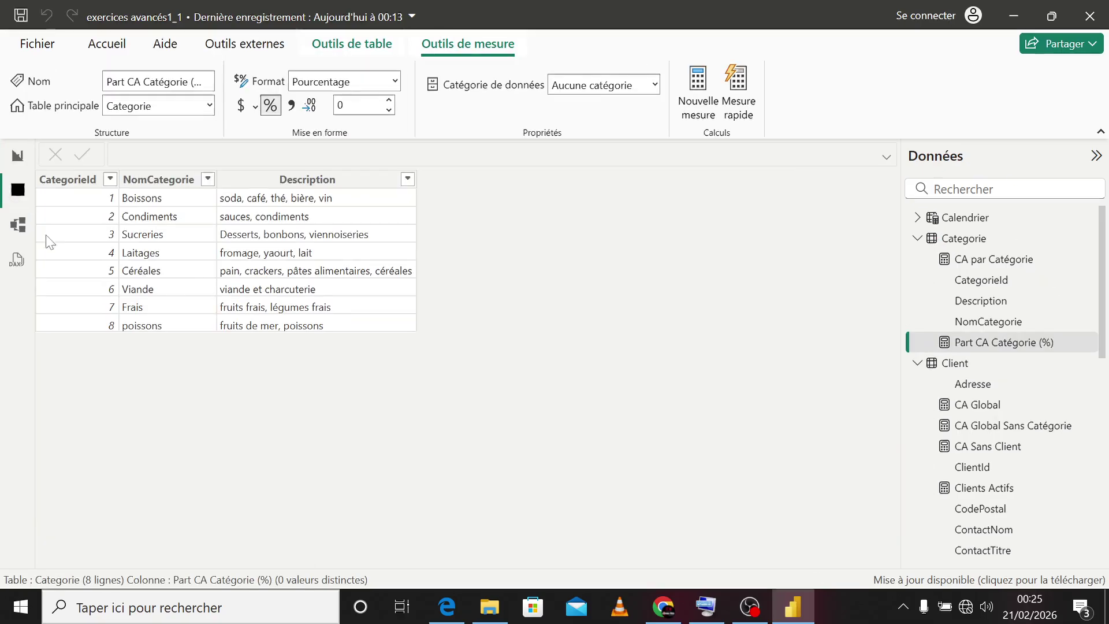
pyautogui.scroll(-10, 989, 391)
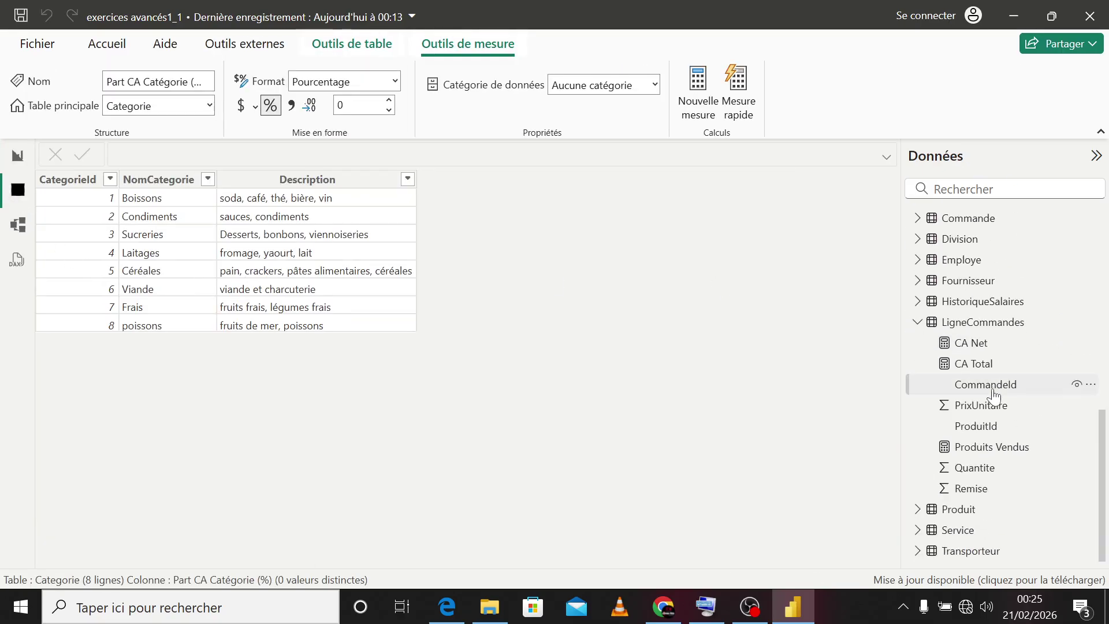
pyautogui.click(968, 511)
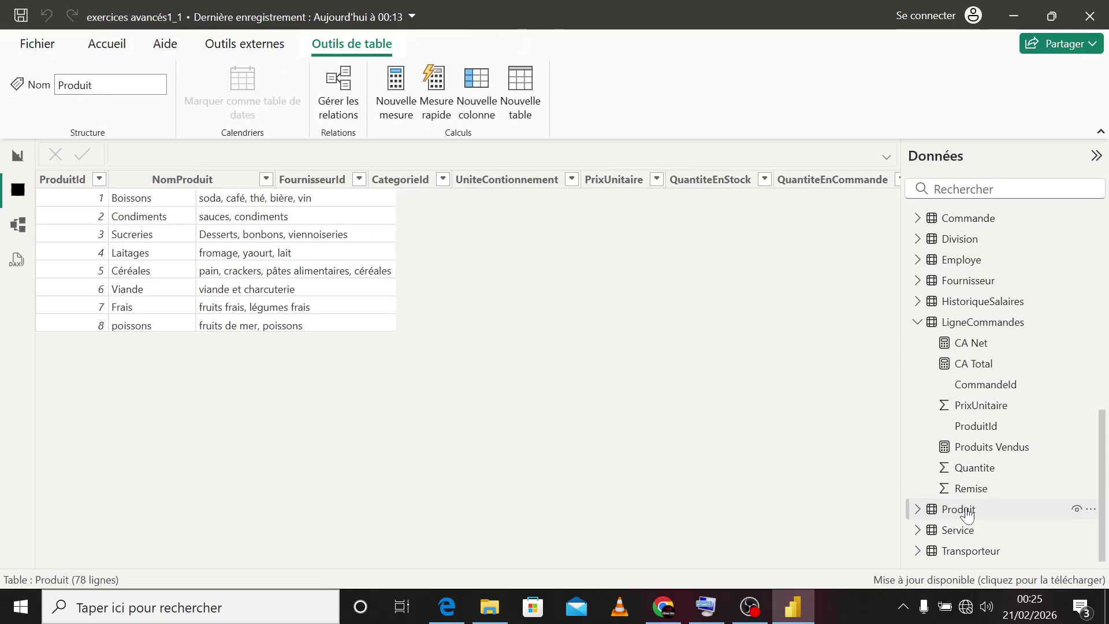
pyautogui.hscroll(3, 726, 322)
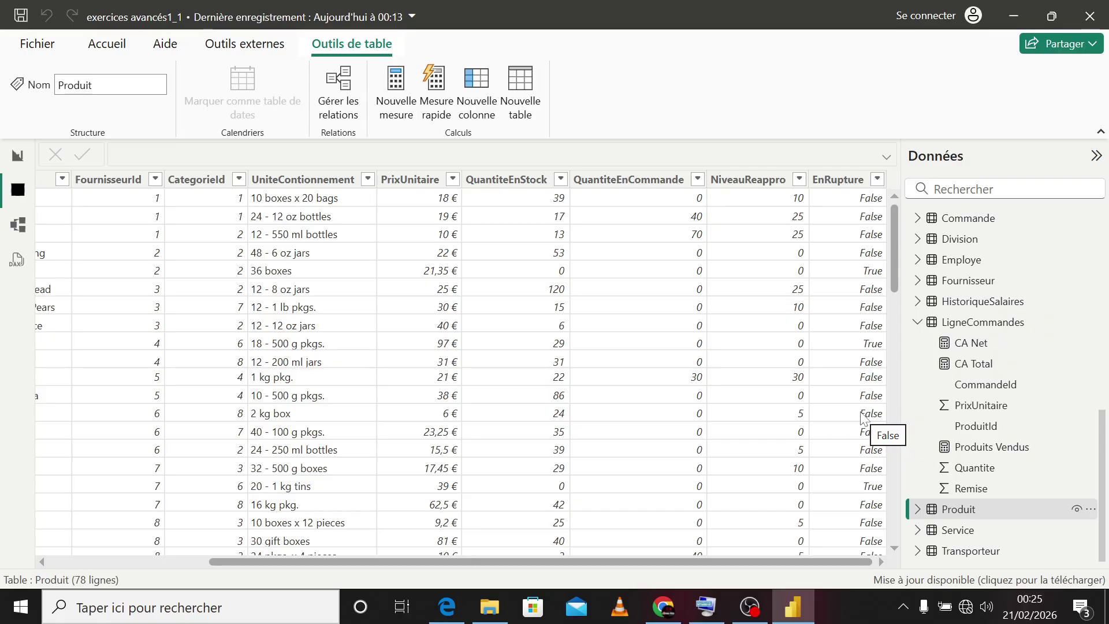
pyautogui.click(18, 155)
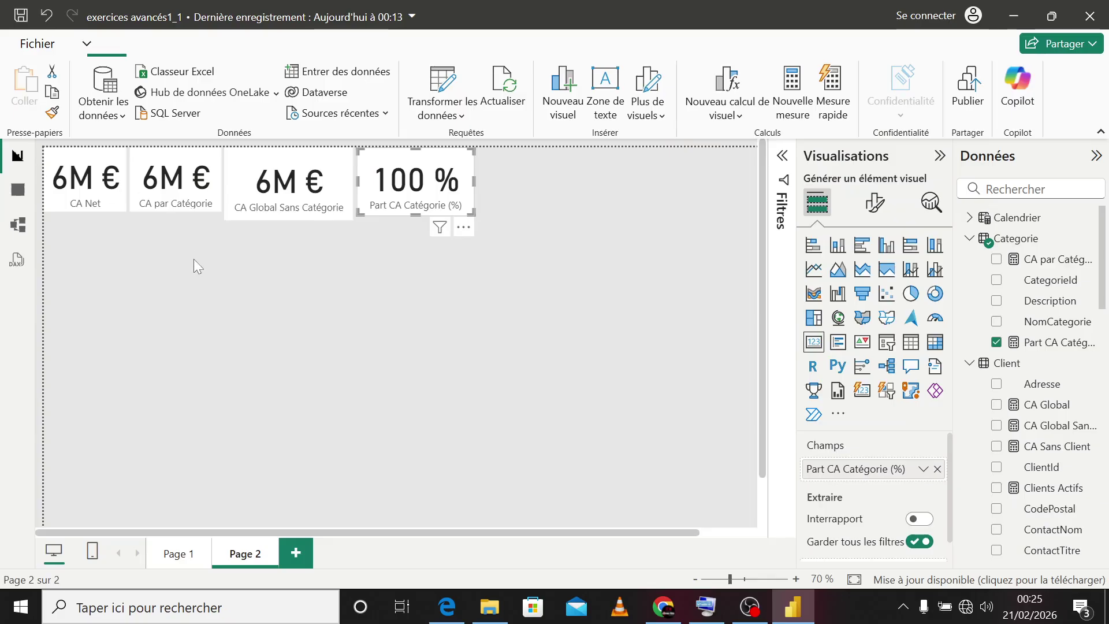
pyautogui.click(553, 296)
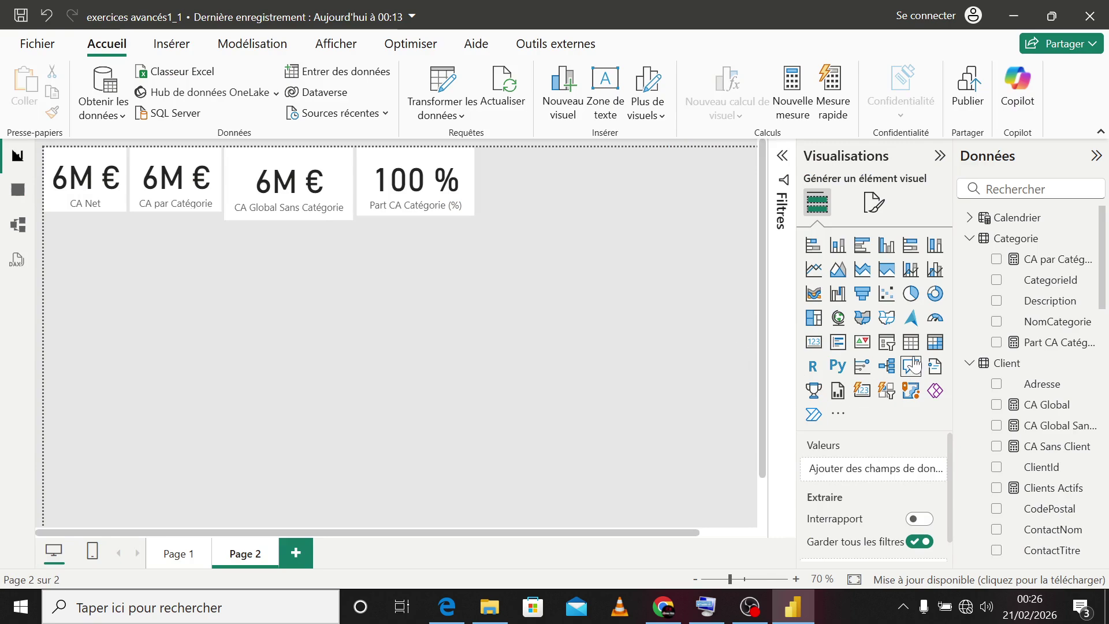
# Step: Create a new measure in the Produit table and name it Statut Produit
pyautogui.scroll(-3, 1066, 413)
pyautogui.scroll(-5, 1063, 420)
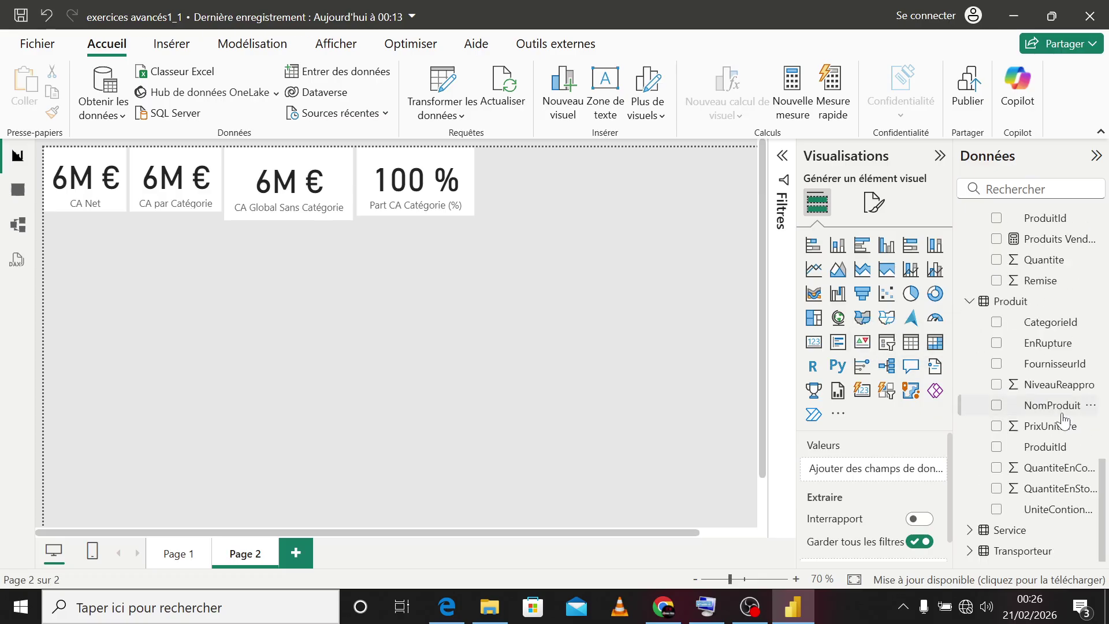
pyautogui.rightClick(1012, 307)
pyautogui.click(916, 32)
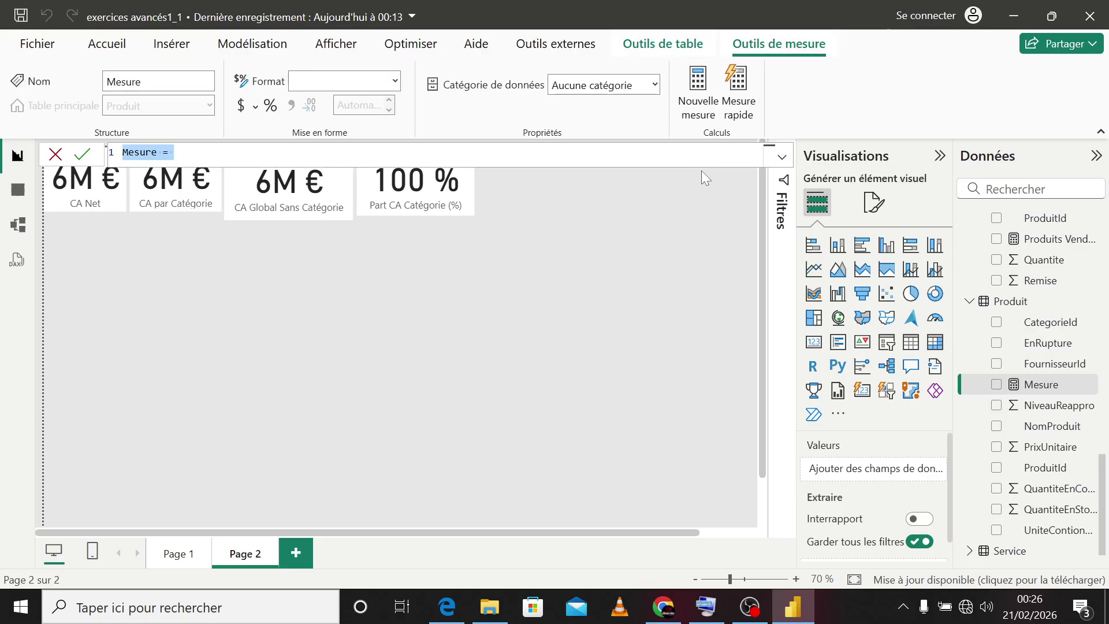
pyautogui.write('Statut')
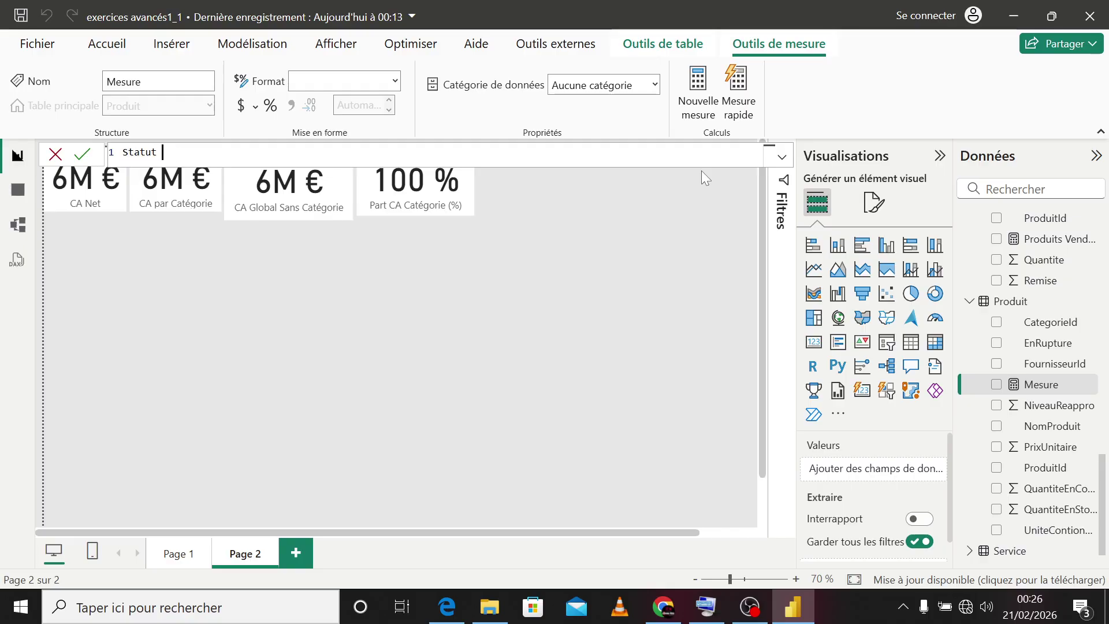
pyautogui.write(' Produit = ')
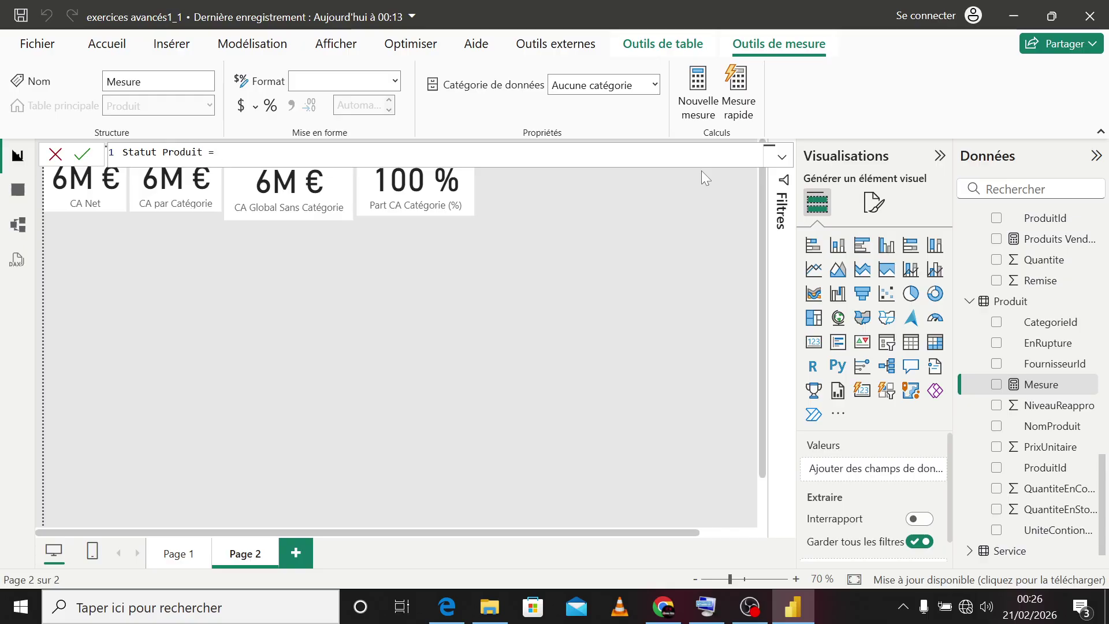
# Step: Start the Statut Produit formula as an IF with the logical test MAX(Produit[EnRupture]) = TRUE()
pyautogui.write('IF(')
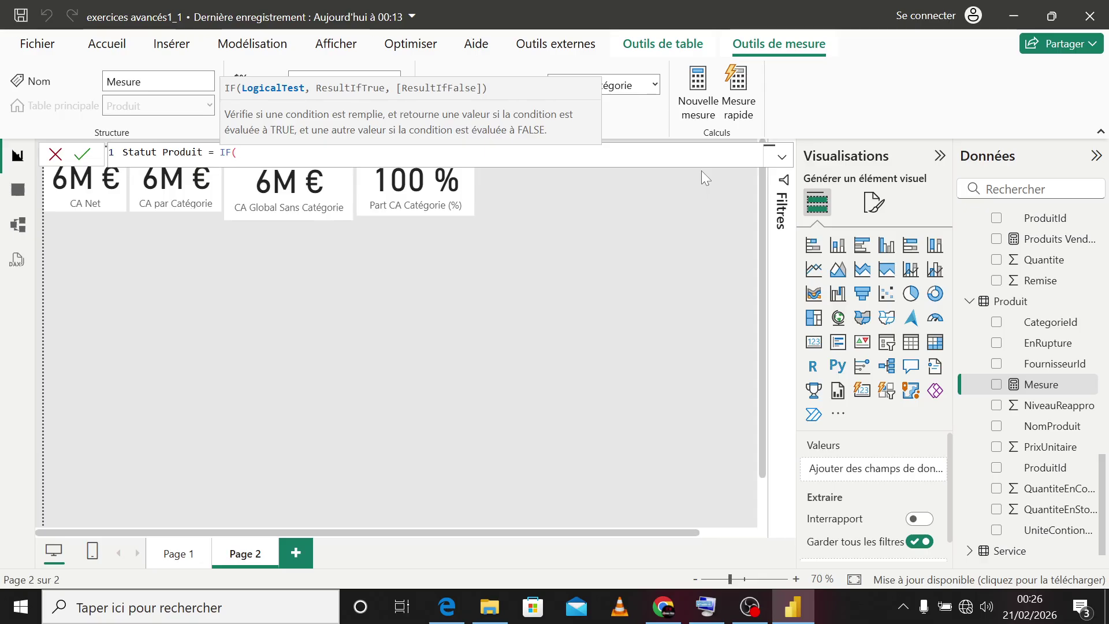
pyautogui.write('max')
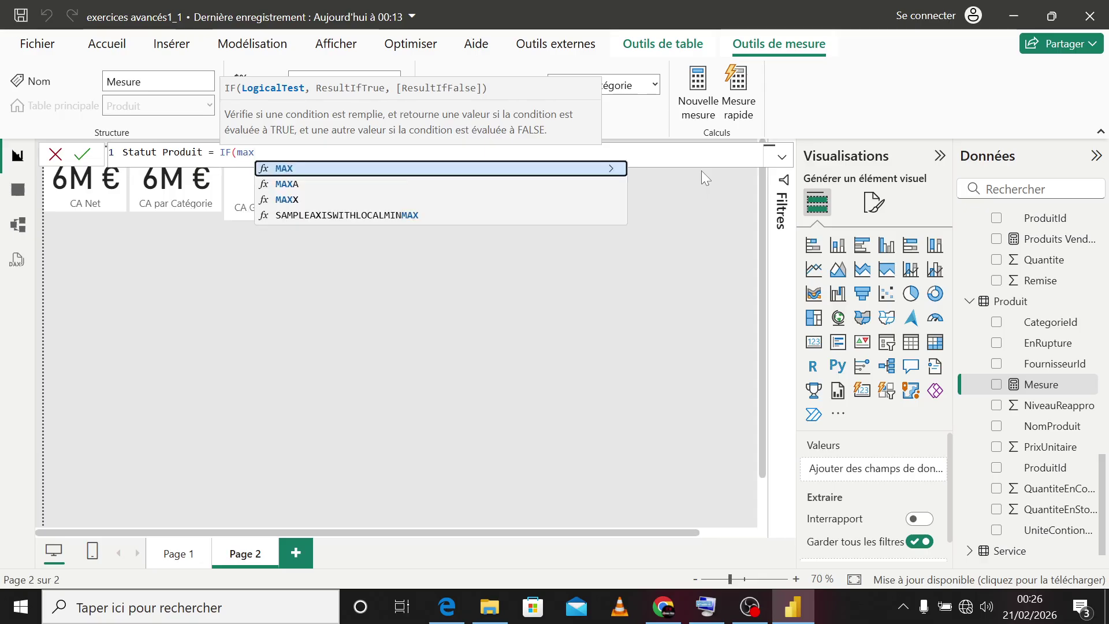
pyautogui.press('Tab')
pyautogui.write('pr')
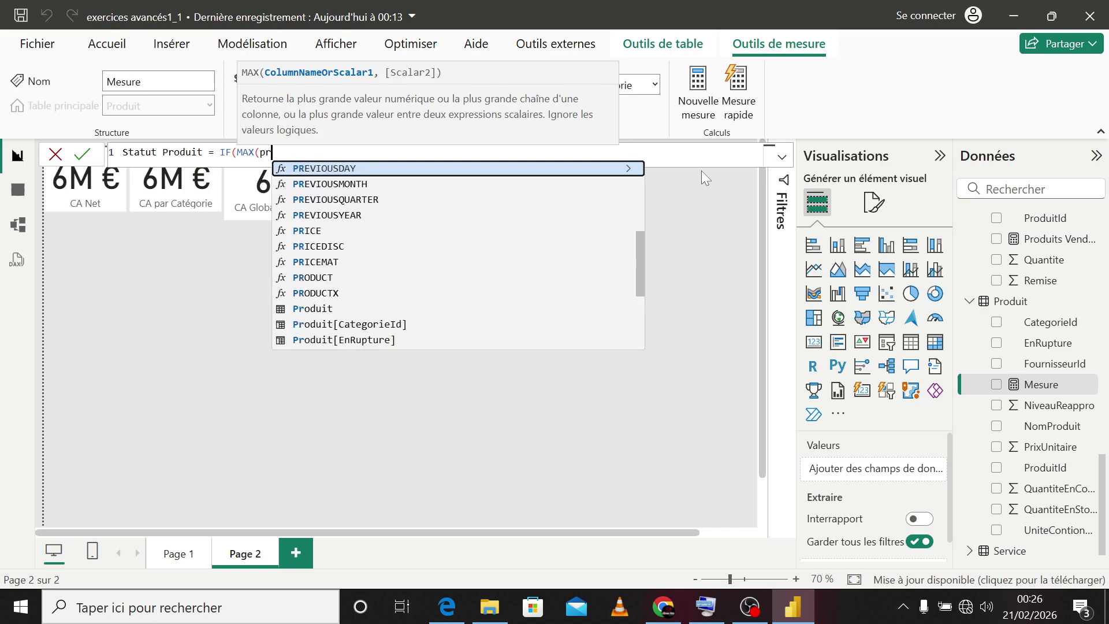
pyautogui.write('odui')
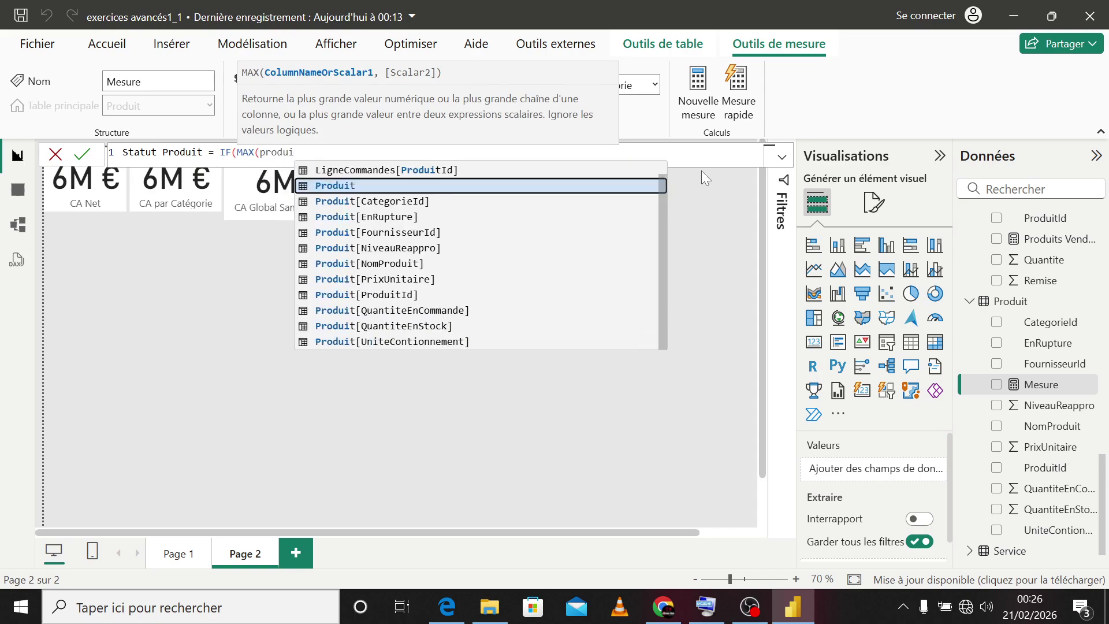
pyautogui.press('Down')
pyautogui.press('Down')
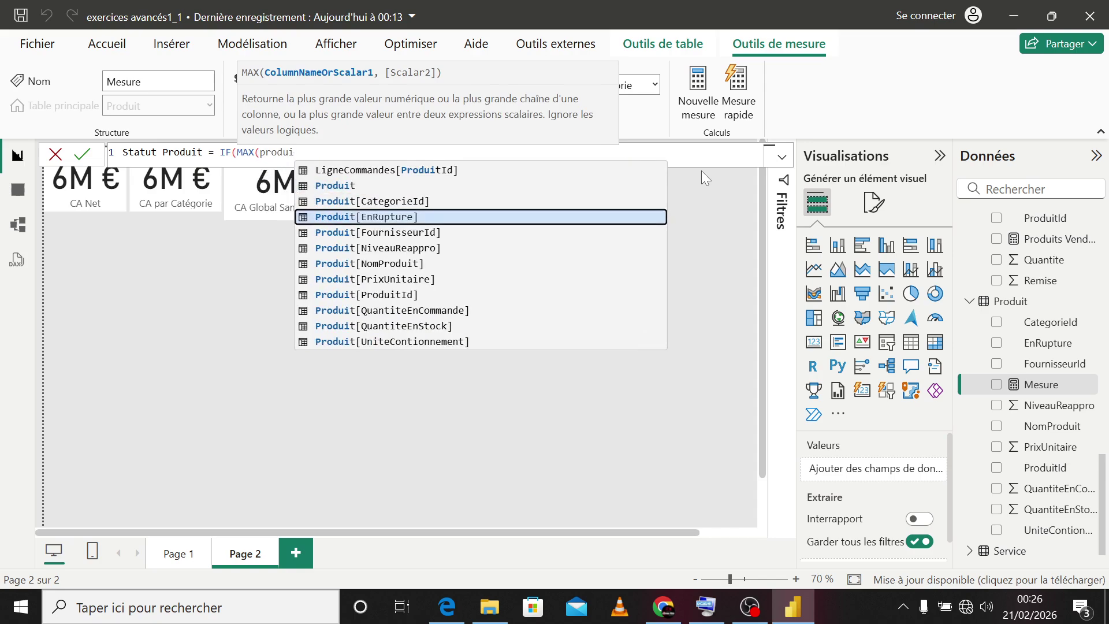
pyautogui.press('Tab')
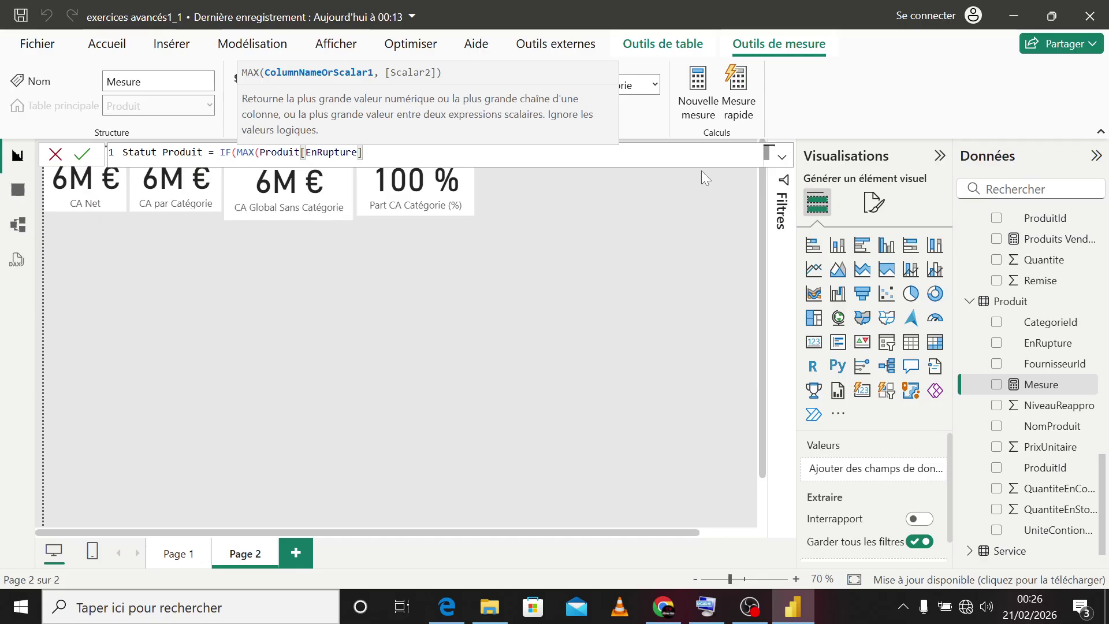
pyautogui.write(') = tru')
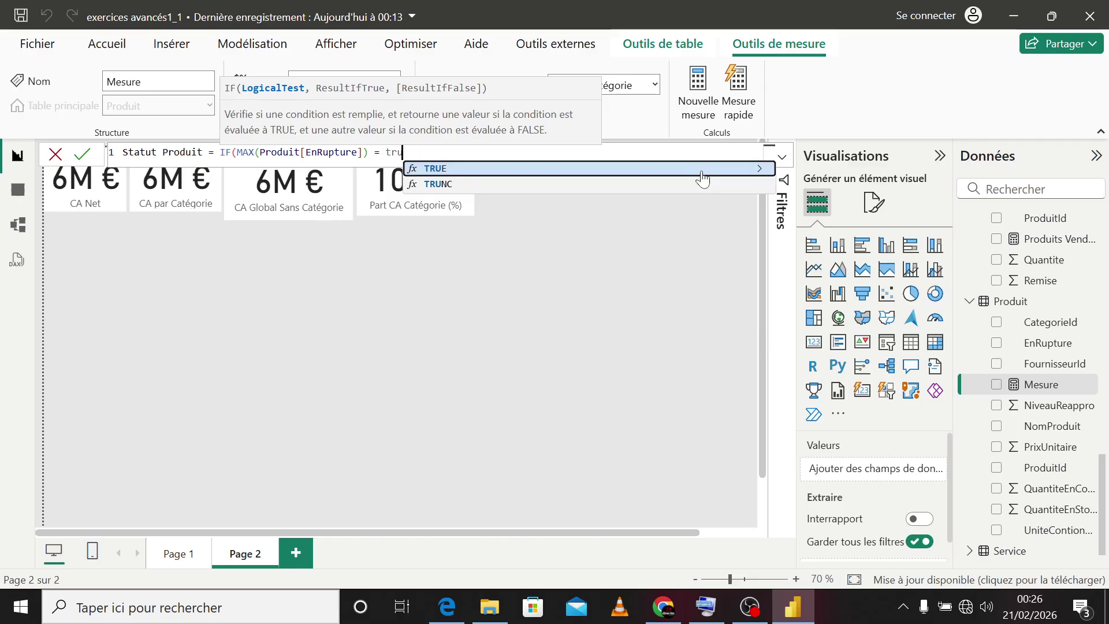
pyautogui.press('Tab')
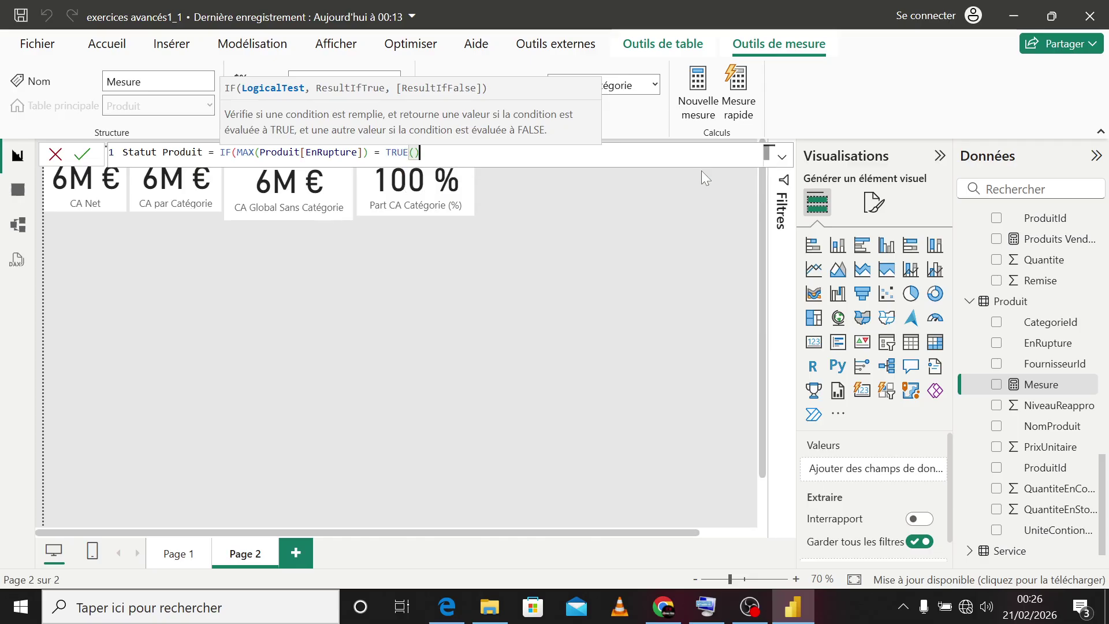
# Step: Complete the IF with the results "En Rupture" when true and "Disponible" when false, and commit the measure
pyautogui.write('), ')
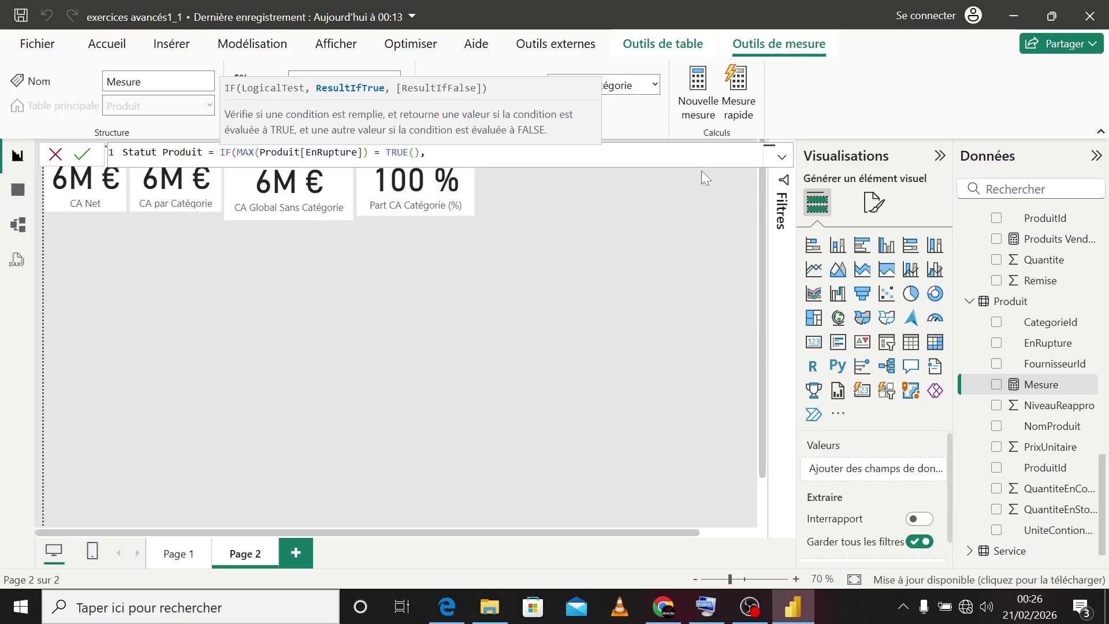
pyautogui.write('"En Rupture"')
pyautogui.write(', "D')
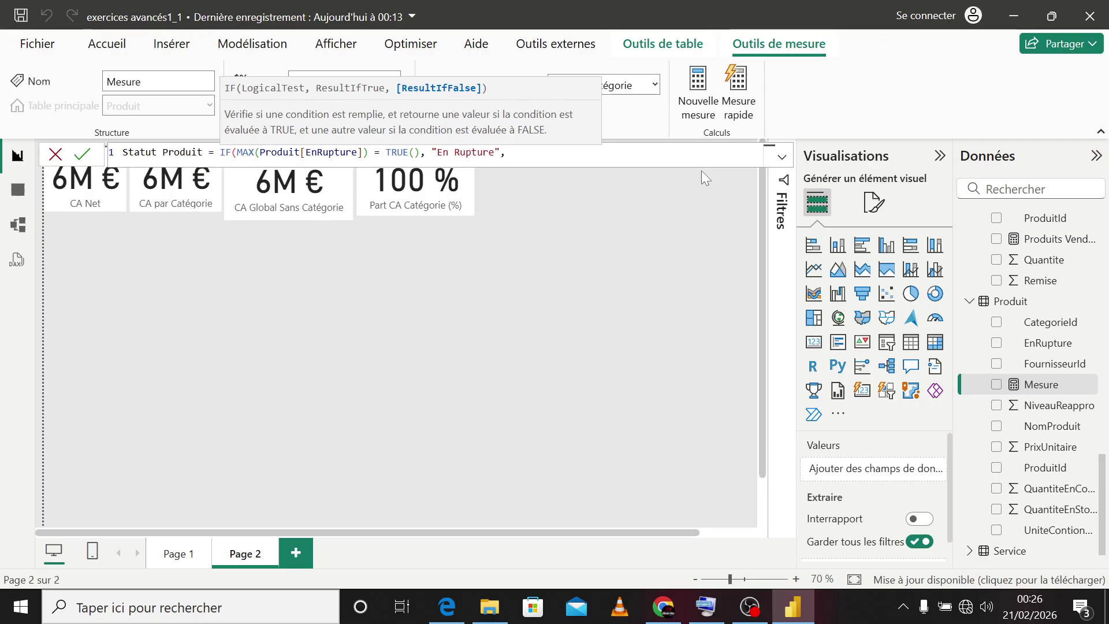
pyautogui.write('isponible')
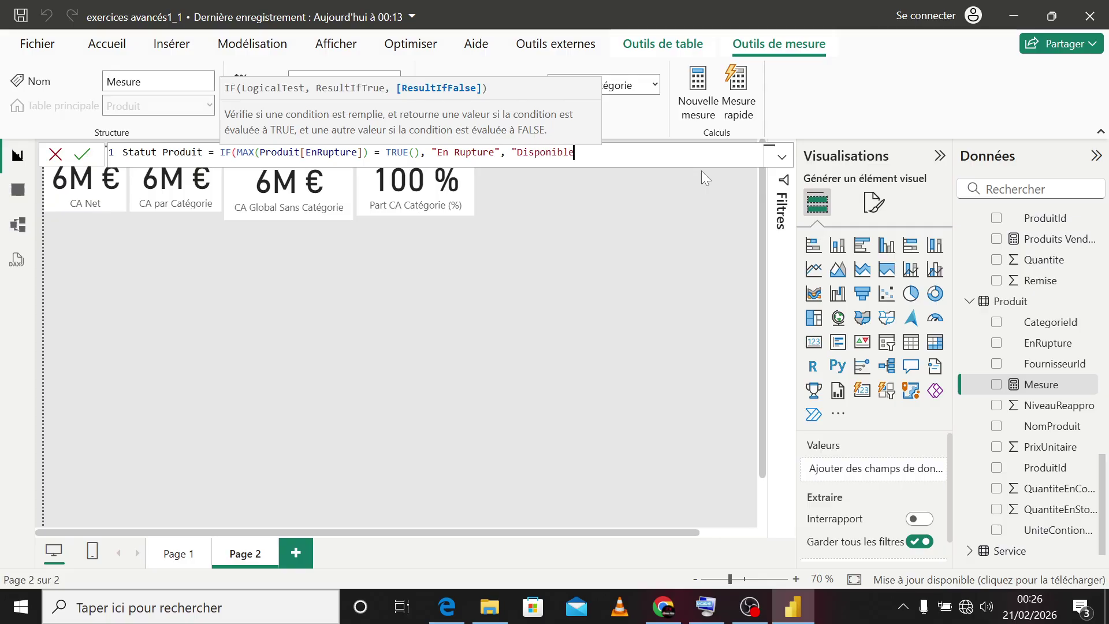
pyautogui.write('"')
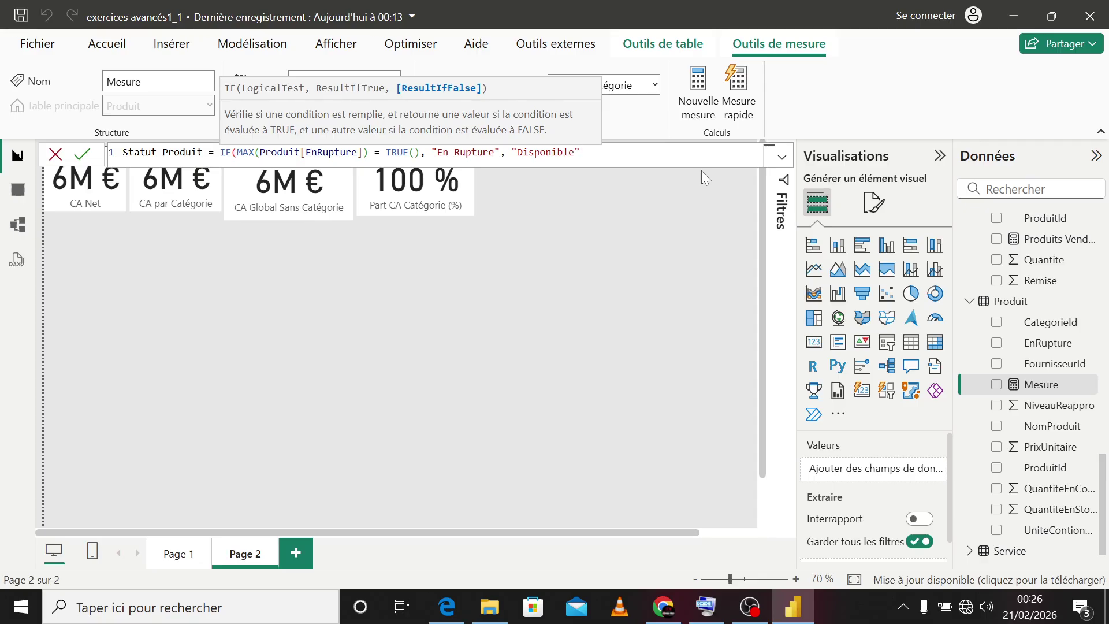
pyautogui.write('à')
pyautogui.press('BackSpace')
pyautogui.write(')')
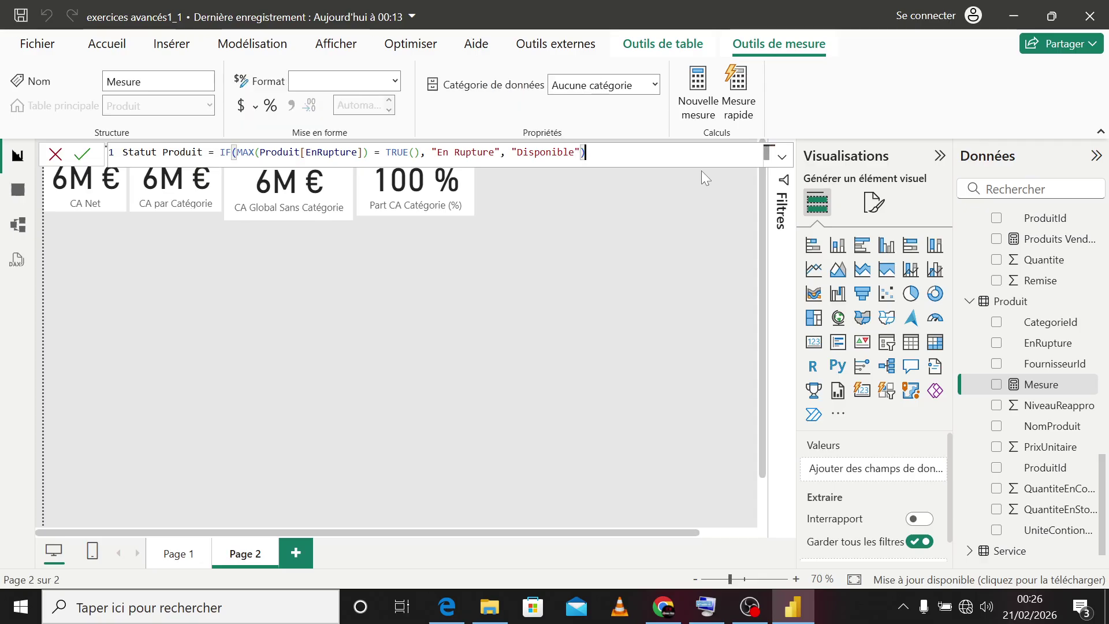
pyautogui.press('Return')
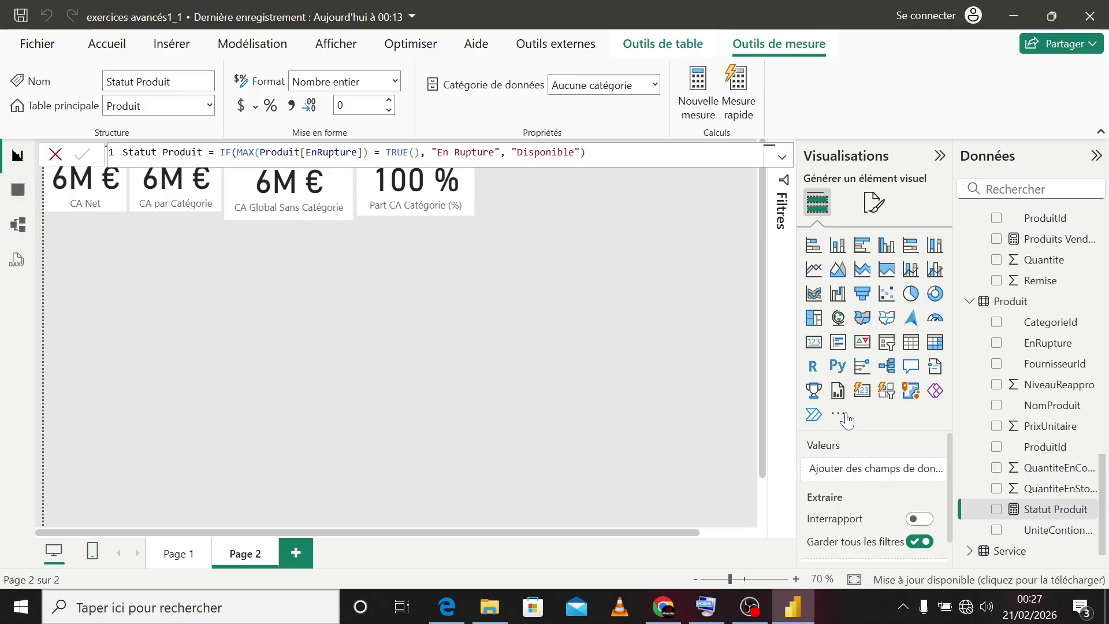
# Step: Add the Statut Produit measure to Page 2 as an enlarged visual and view its error details
pyautogui.click(996, 509)
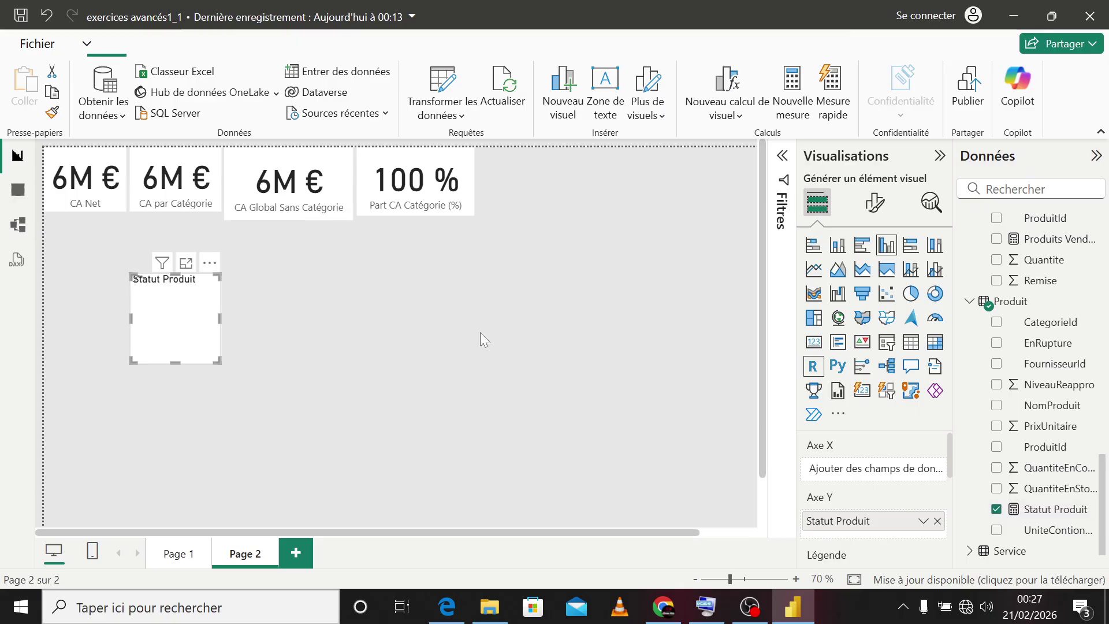
pyautogui.moveTo(222, 357); pyautogui.dragTo(303, 389)
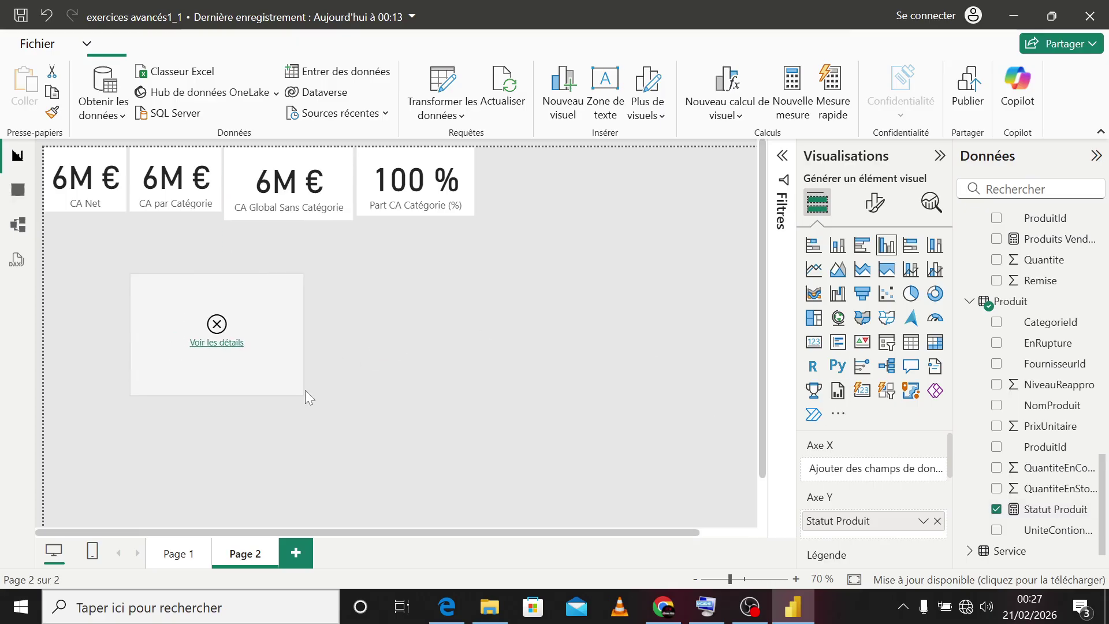
pyautogui.click(230, 354)
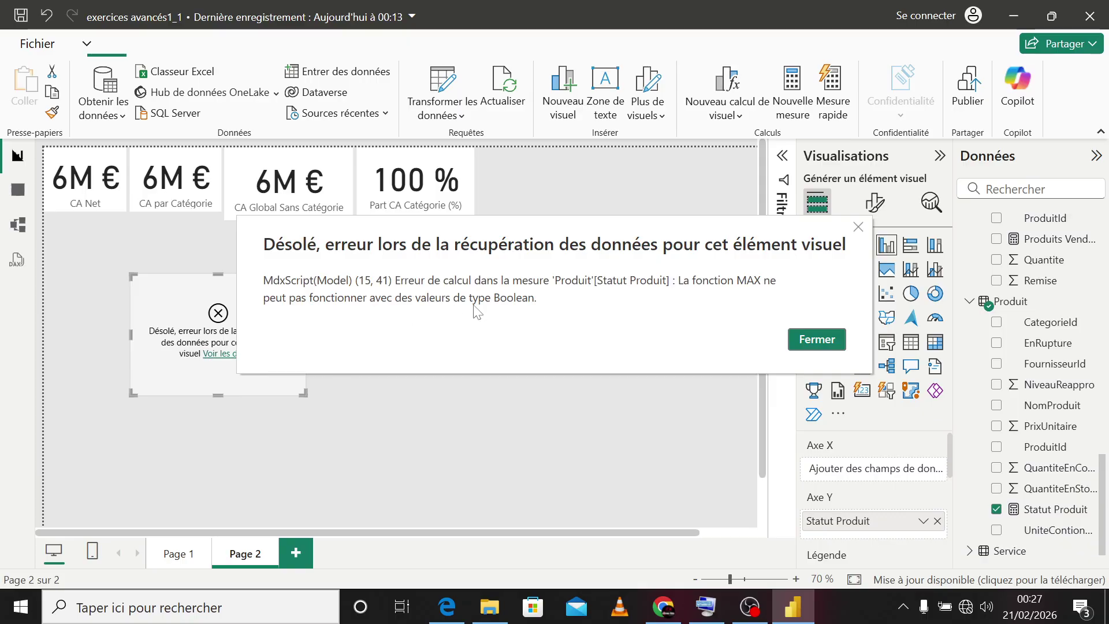
pyautogui.click(807, 340)
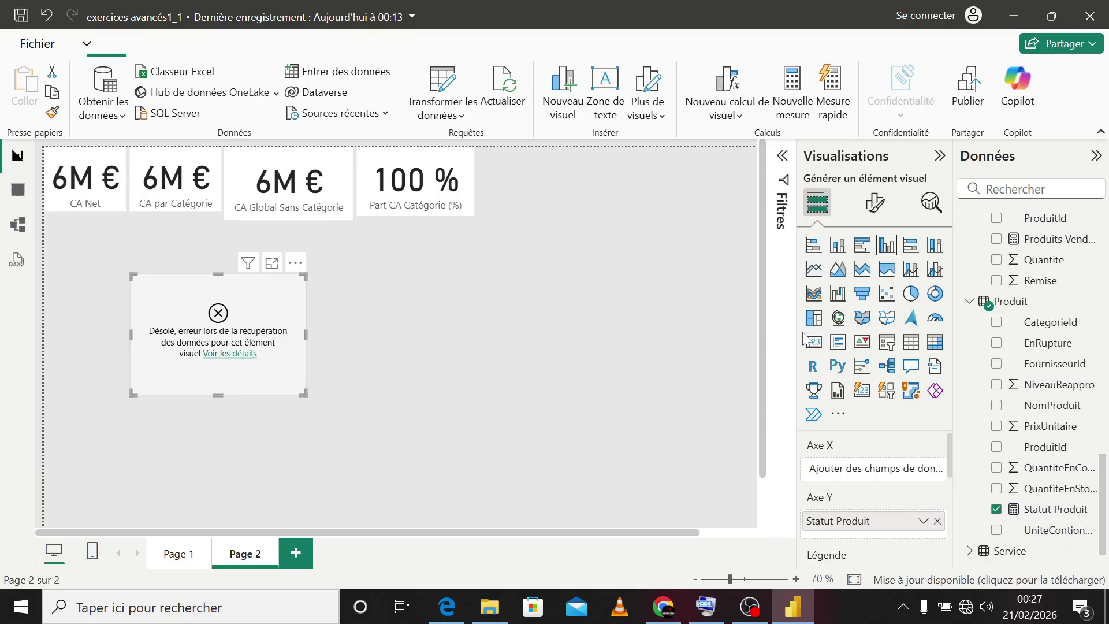
# Step: Examine the filter values of the Produit table's EnRupture column in the data table view, then return to the report
pyautogui.click(17, 190)
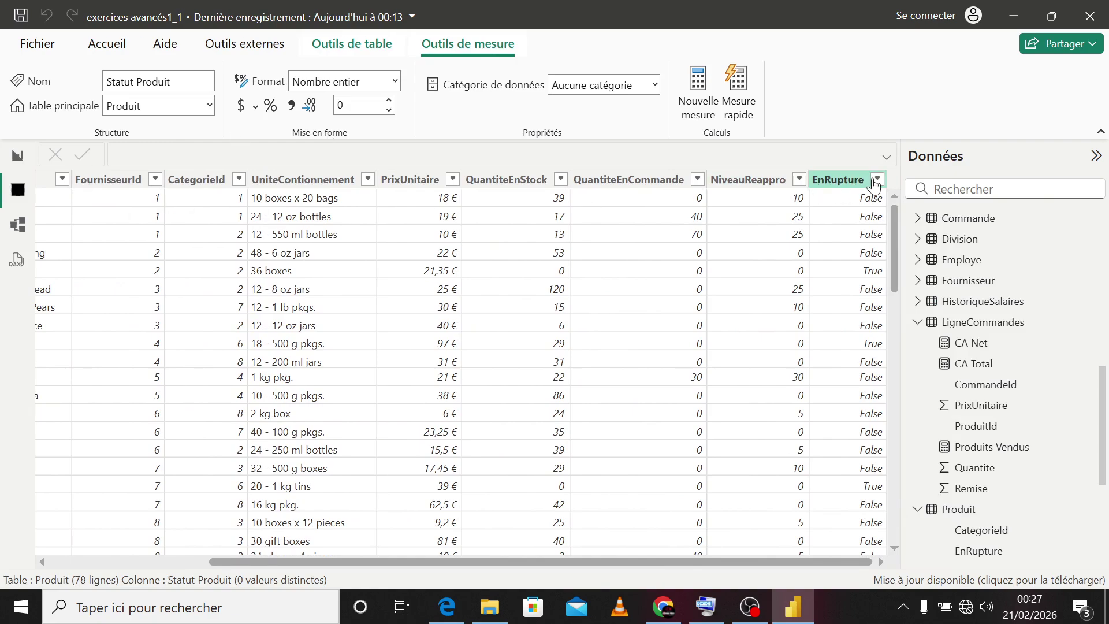
pyautogui.click(876, 180)
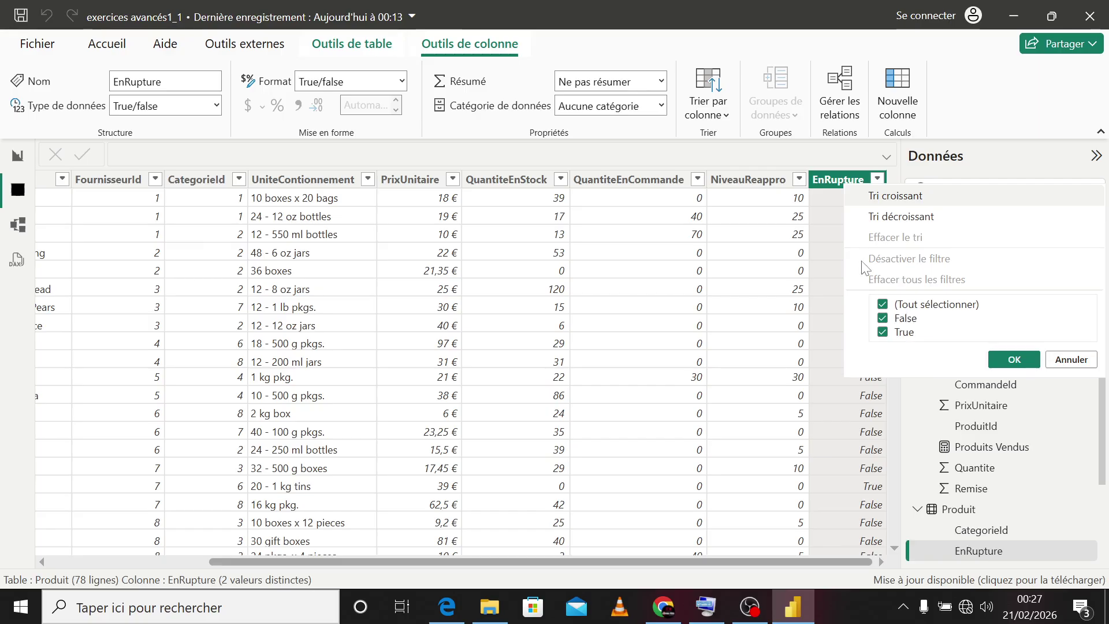
pyautogui.click(1064, 359)
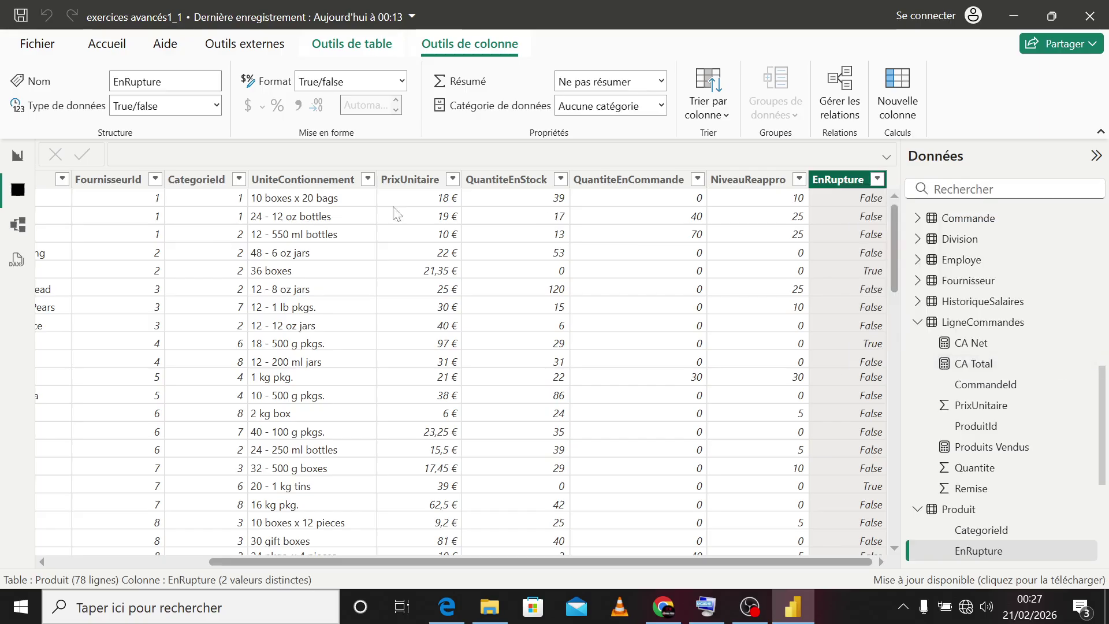
pyautogui.click(18, 155)
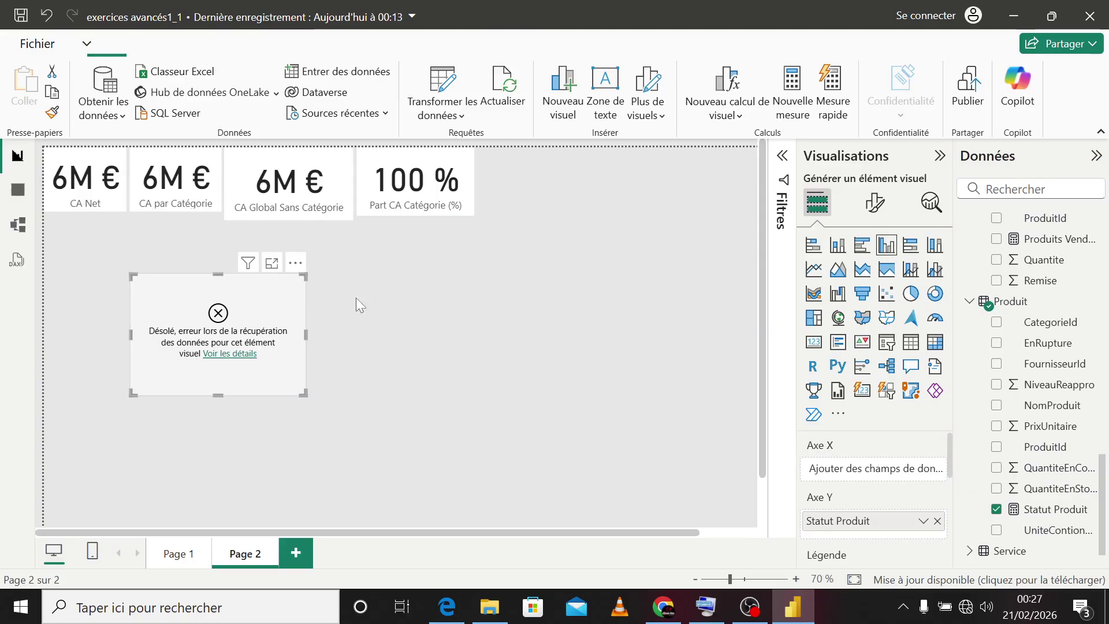
# Step: Clear the whole IF expression from the Statut Produit formula, keeping only the measure name and equals sign
pyautogui.click(1040, 516)
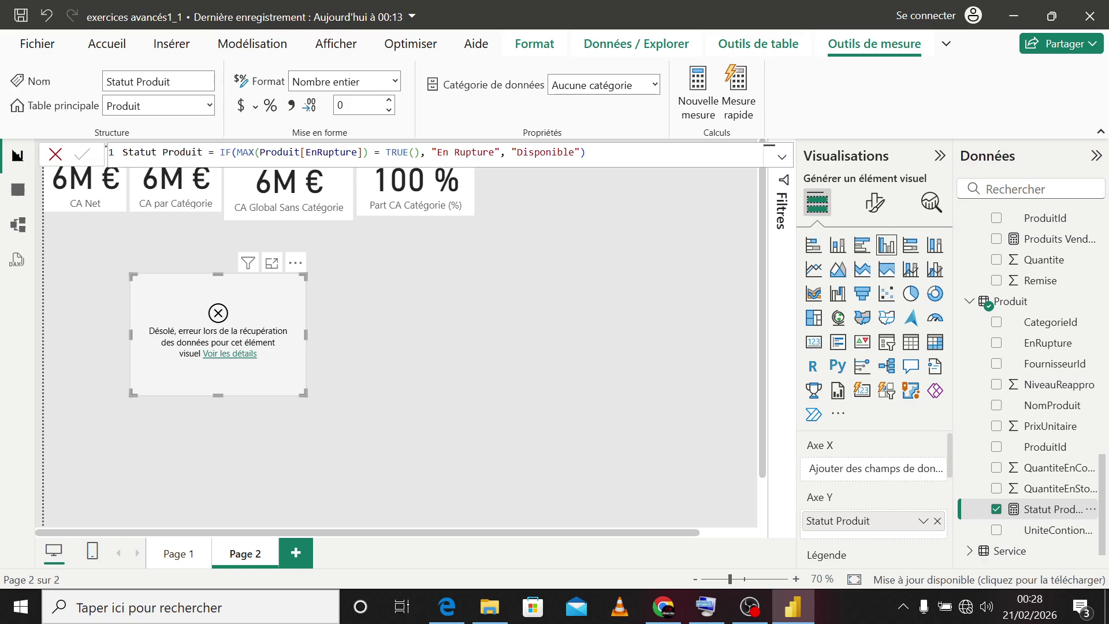
pyautogui.moveTo(437, 152); pyautogui.dragTo(574, 151)
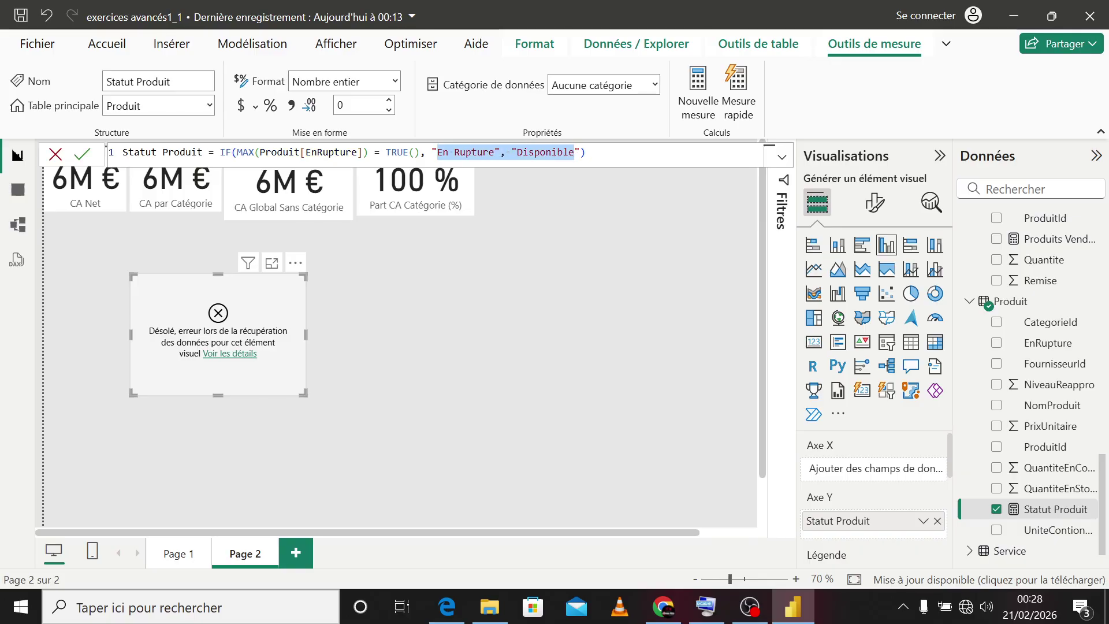
pyautogui.moveTo(431, 152); pyautogui.dragTo(581, 152)
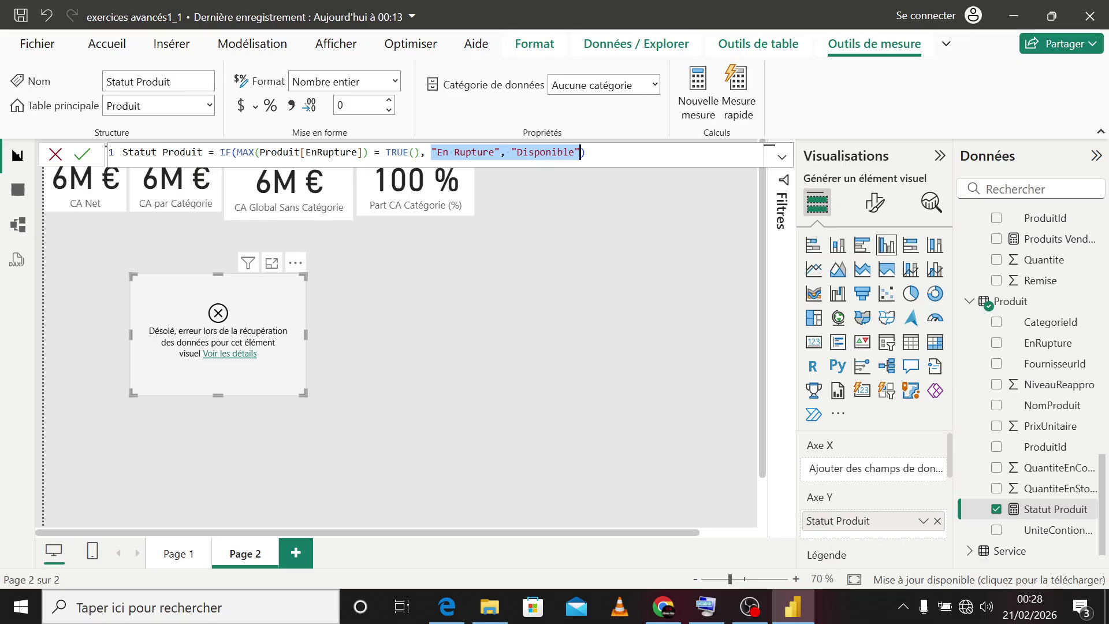
pyautogui.press('BackSpace')
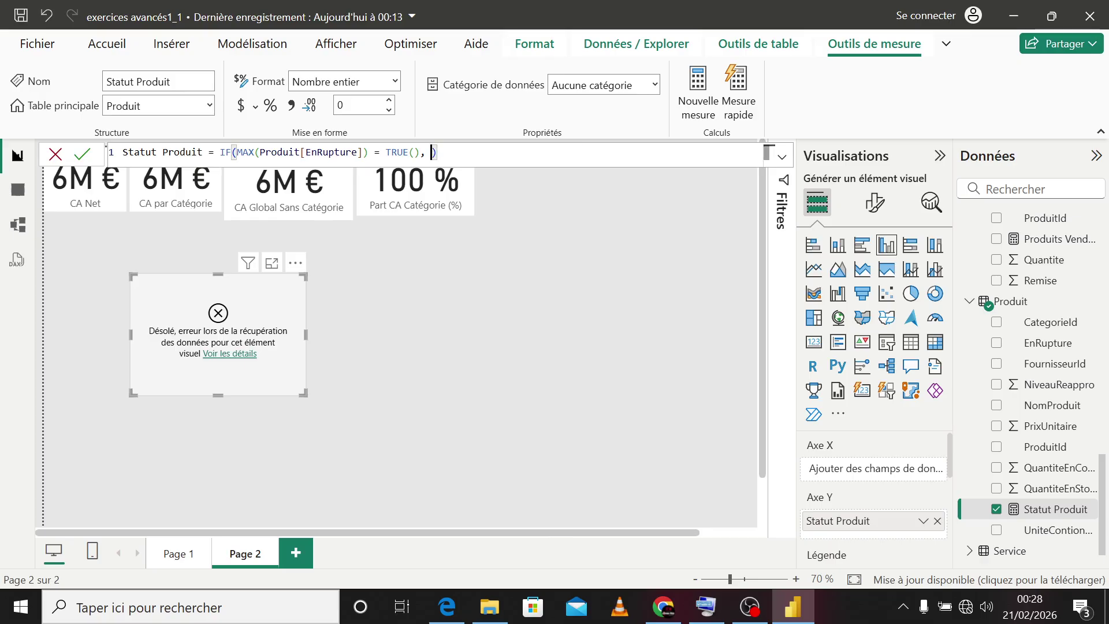
pyautogui.moveTo(437, 152); pyautogui.dragTo(220, 152)
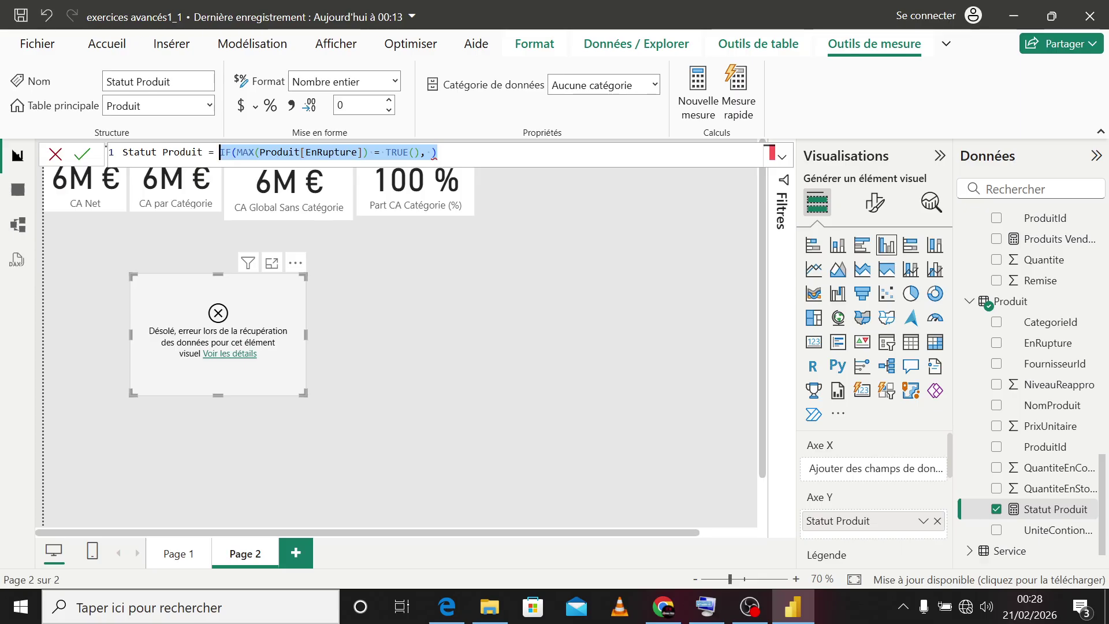
pyautogui.press('BackSpace')
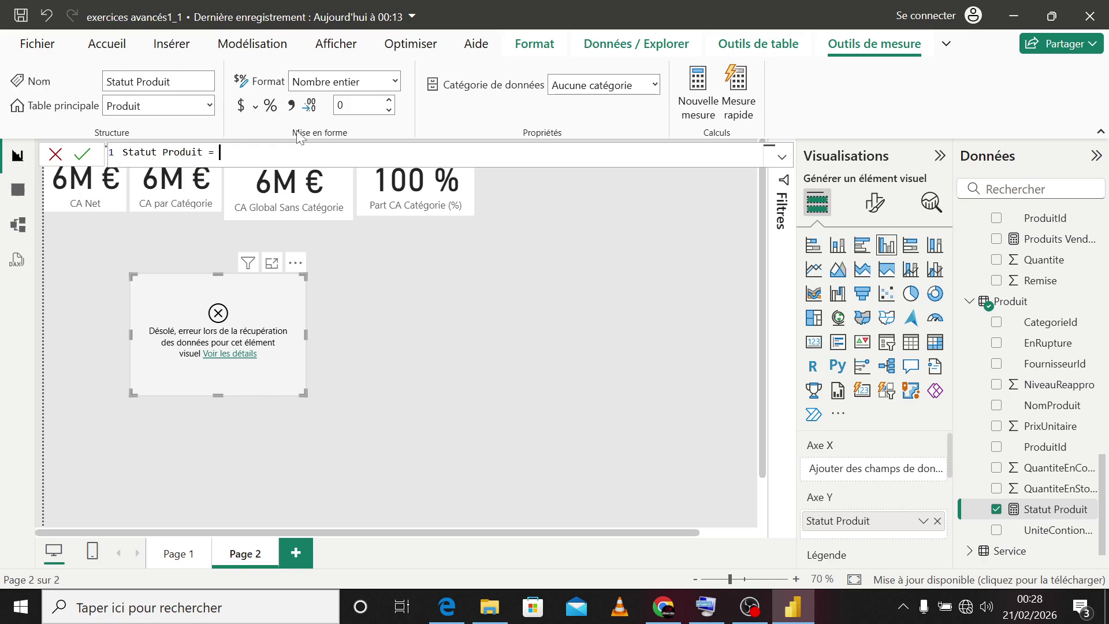
# Step: Start the Statut Produit formula with a variable _EnRupture defined by MAXX over the Produit table
pyautogui.write('var')
pyautogui.press('Tab')
pyautogui.write('_EnR')
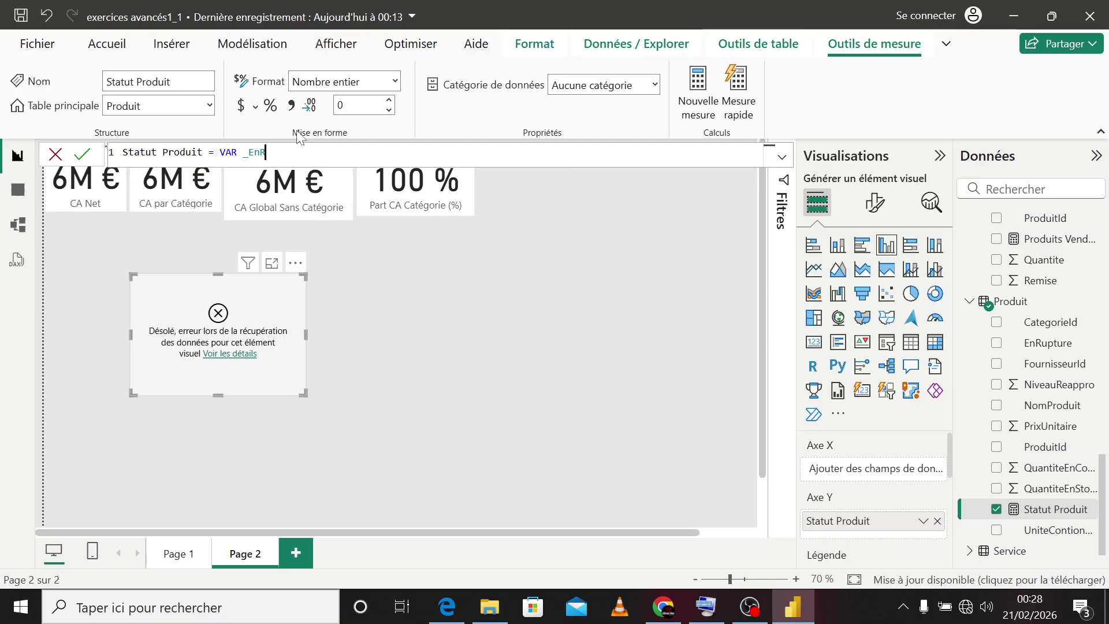
pyautogui.write('upture = ma')
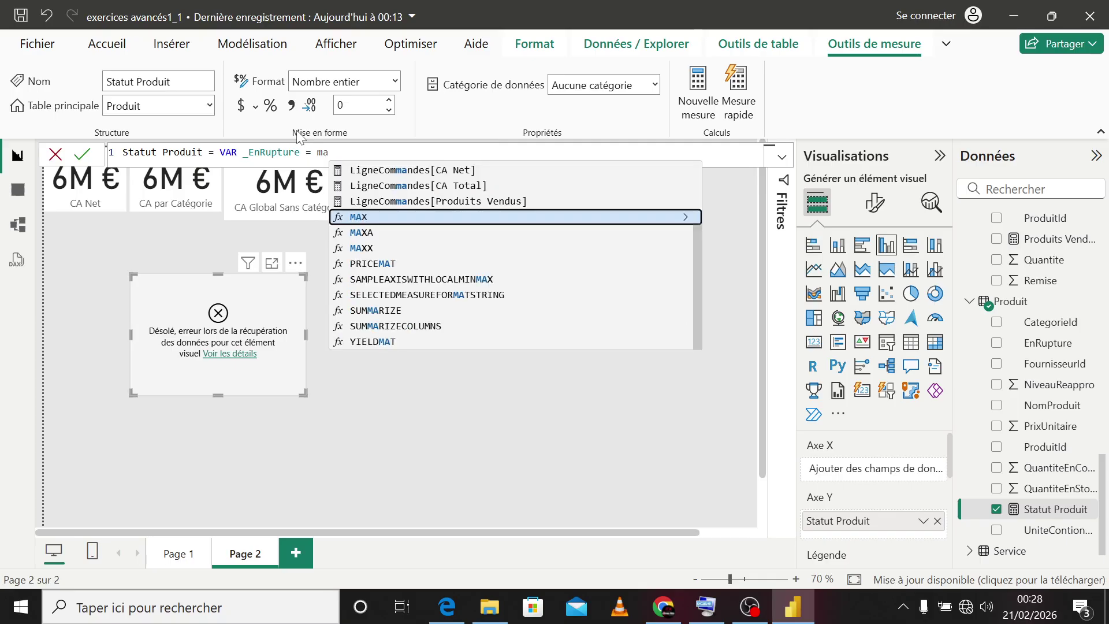
pyautogui.write('x')
pyautogui.press('Down')
pyautogui.press('Down')
pyautogui.press('Tab')
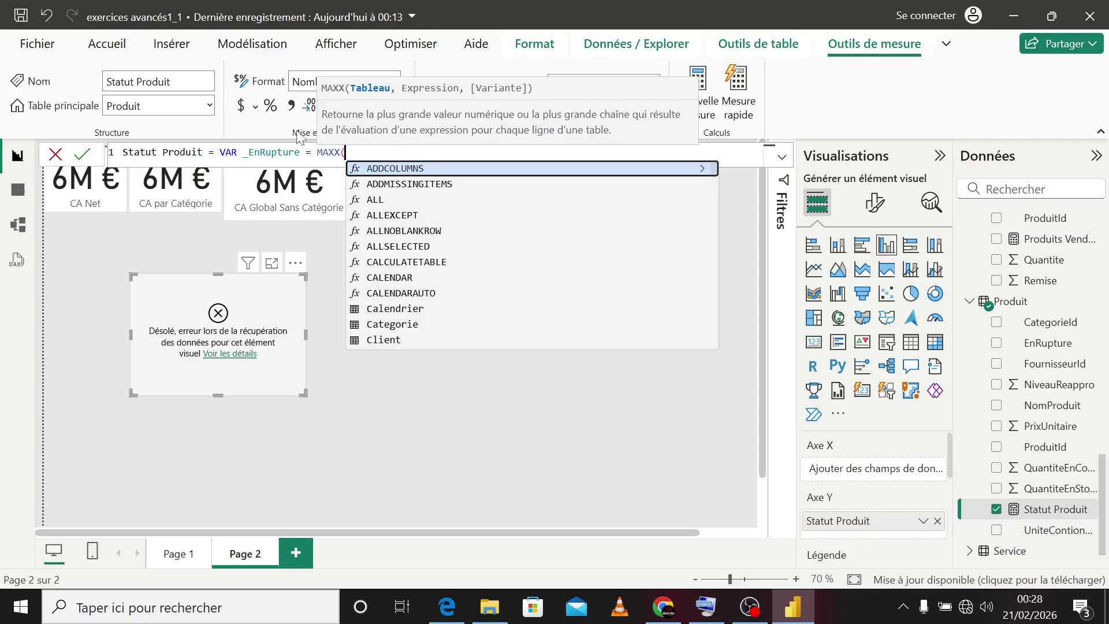
pyautogui.write('pr')
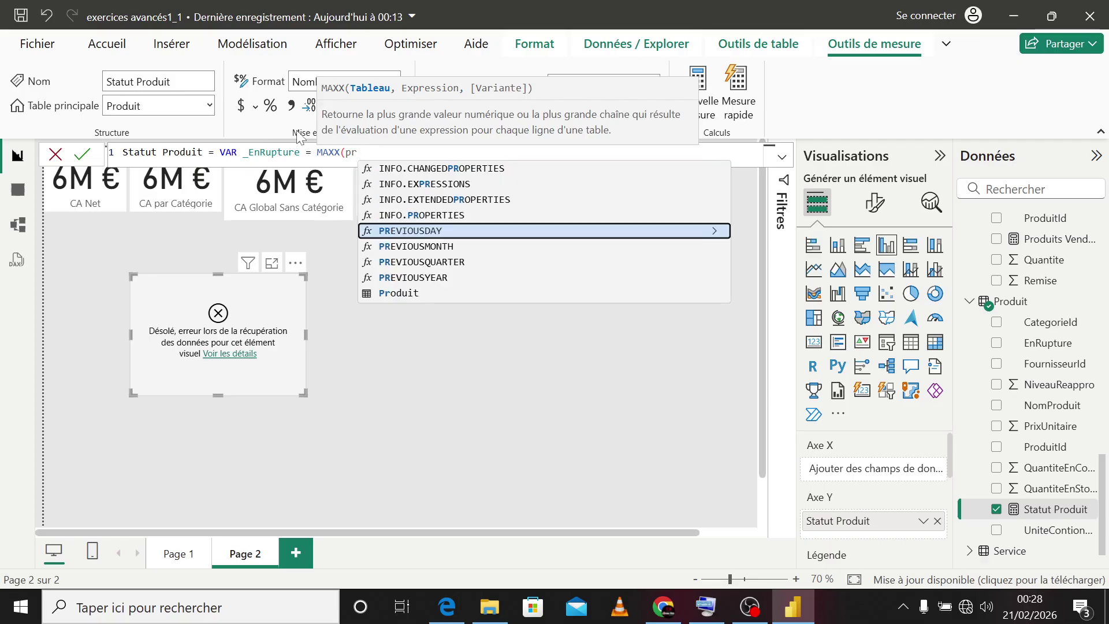
pyautogui.write('od')
pyautogui.press('Tab')
pyautogui.write(',')
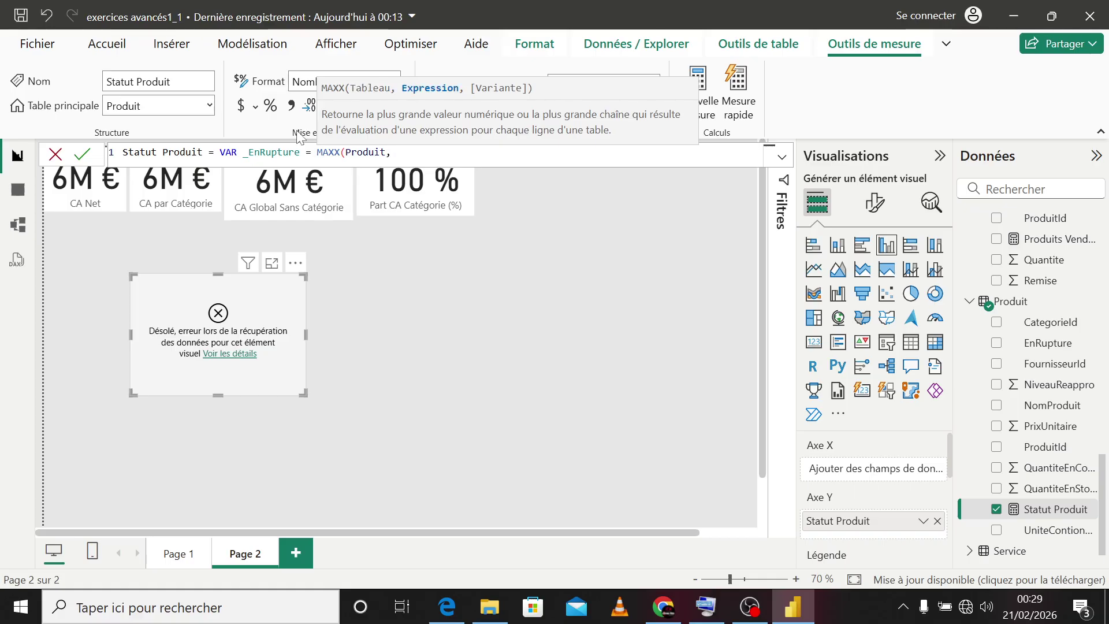
# Step: Complete the MAXX expression with INT(Produit[EnRupture]) and close both functions
pyautogui.write('int')
pyautogui.press('Tab')
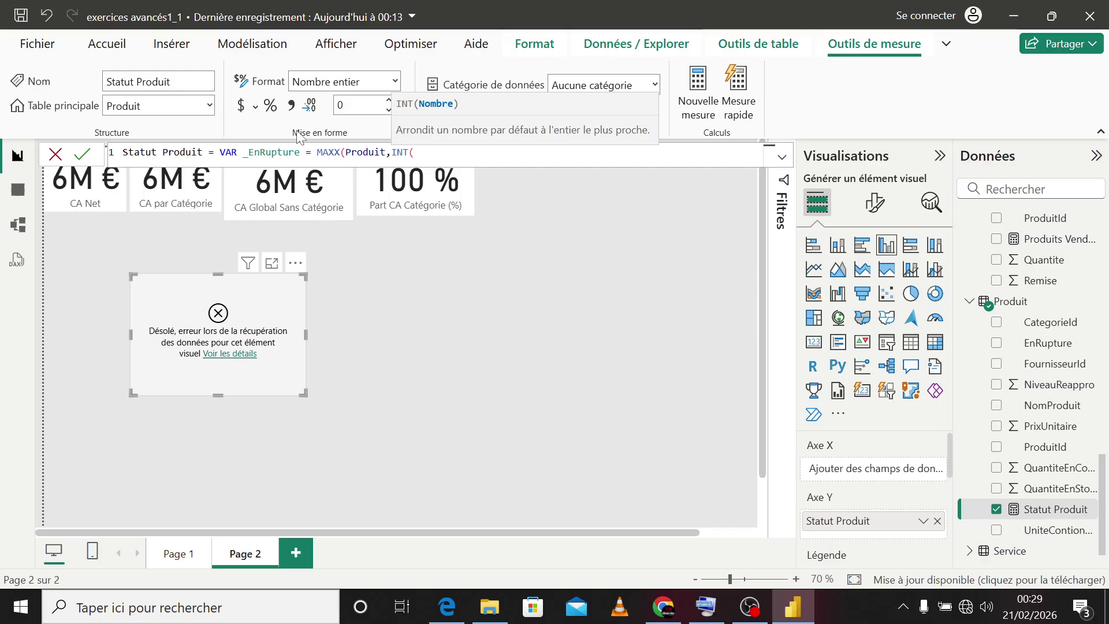
pyautogui.write('prod')
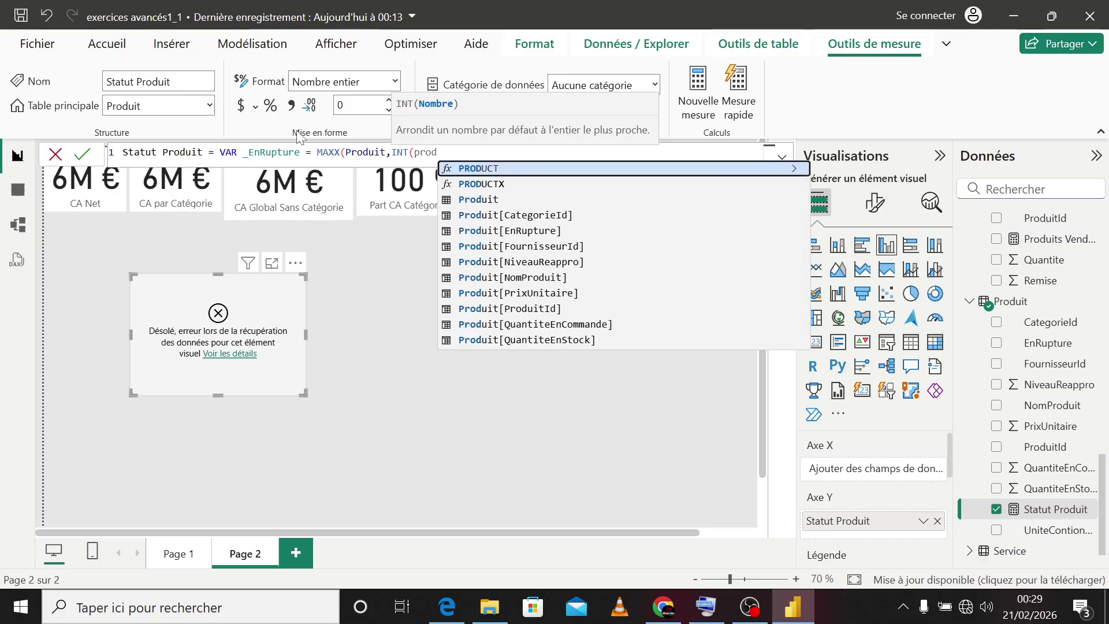
pyautogui.press('Down')
pyautogui.press('Down')
pyautogui.press('Down')
pyautogui.press('Down')
pyautogui.press('Tab')
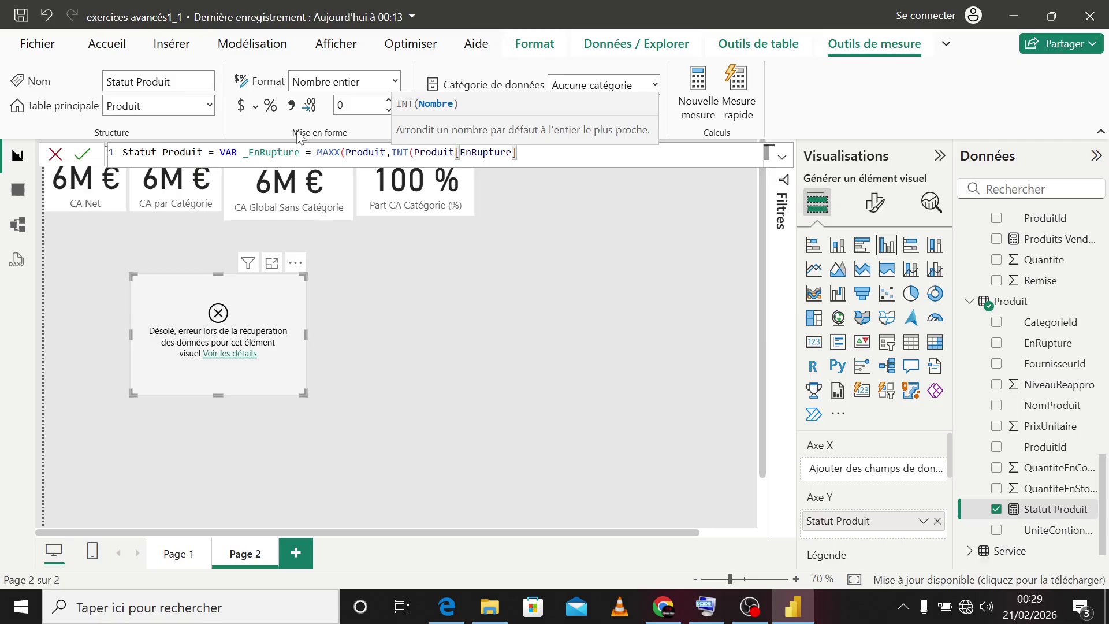
pyautogui.write(')')
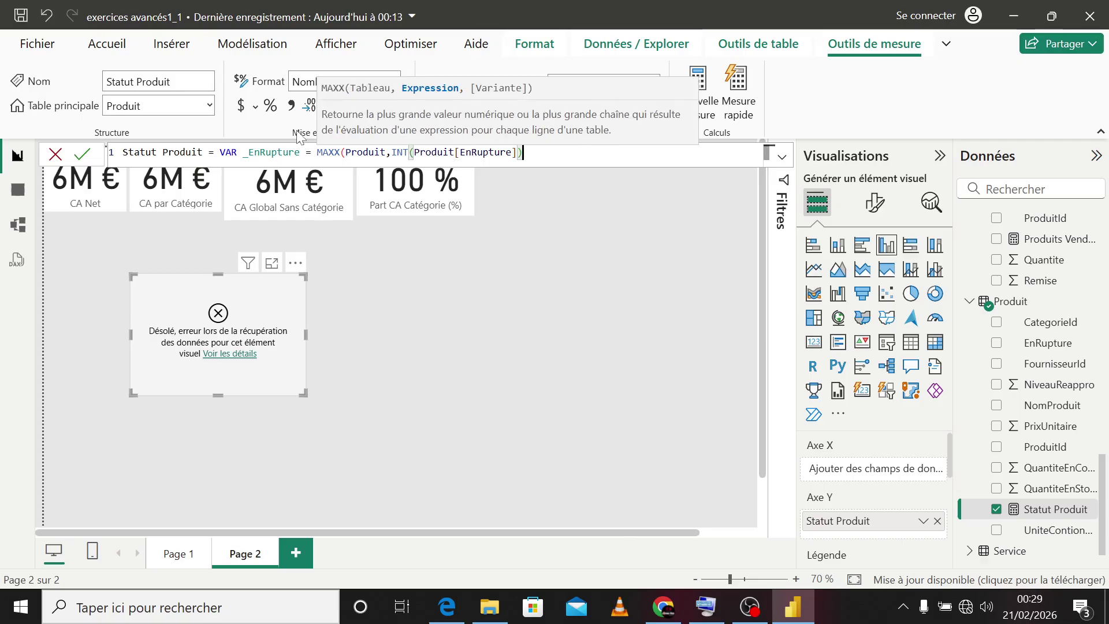
pyautogui.write(')')
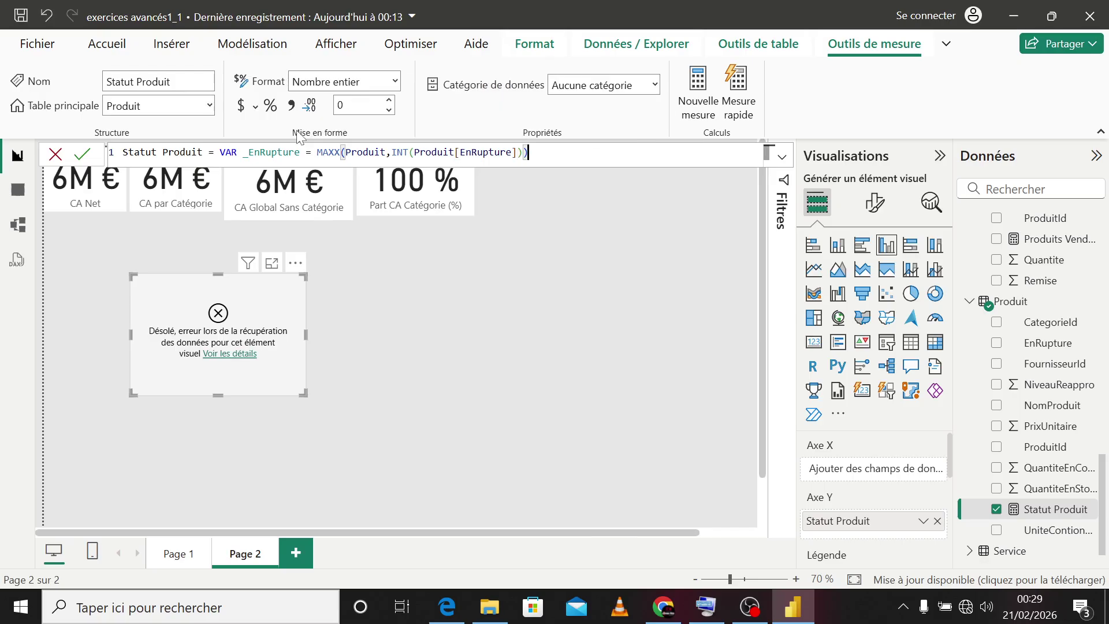
# Step: Add a RETURN with IF(_EnRupture = 1, "En Rupture", "Disponible") and commit the Statut Produit measure
pyautogui.write('RETURN')
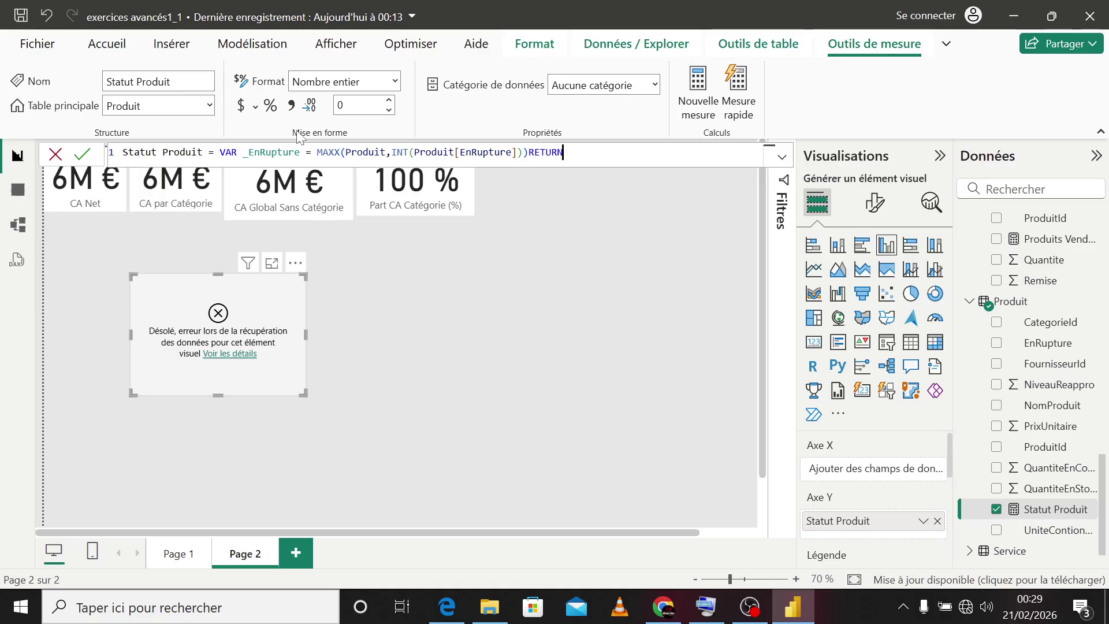
pyautogui.write(' if')
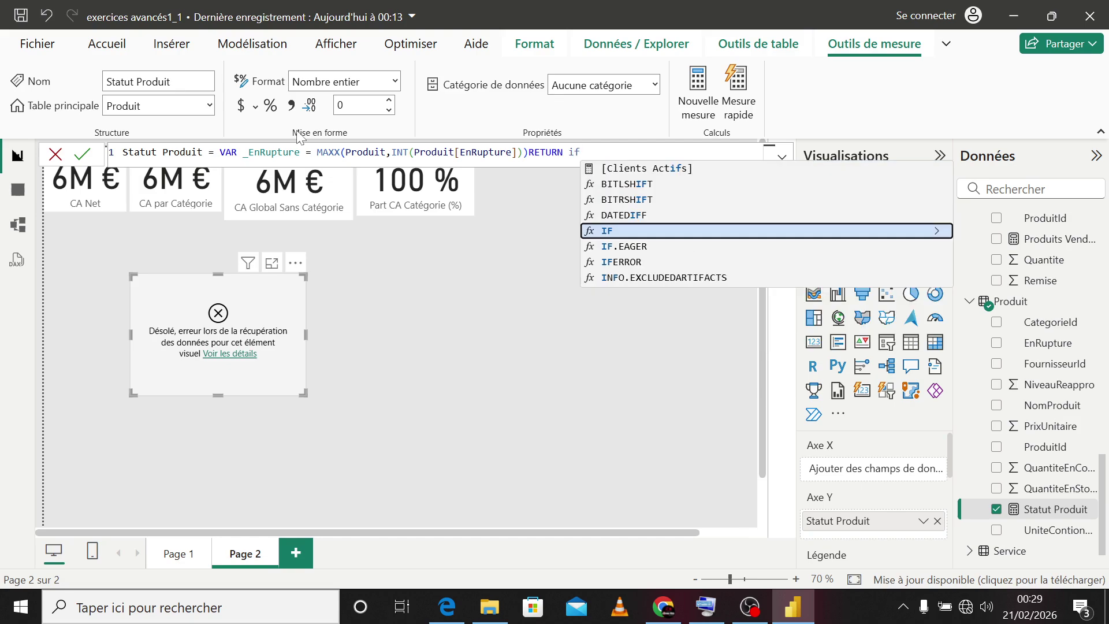
pyautogui.press('Tab')
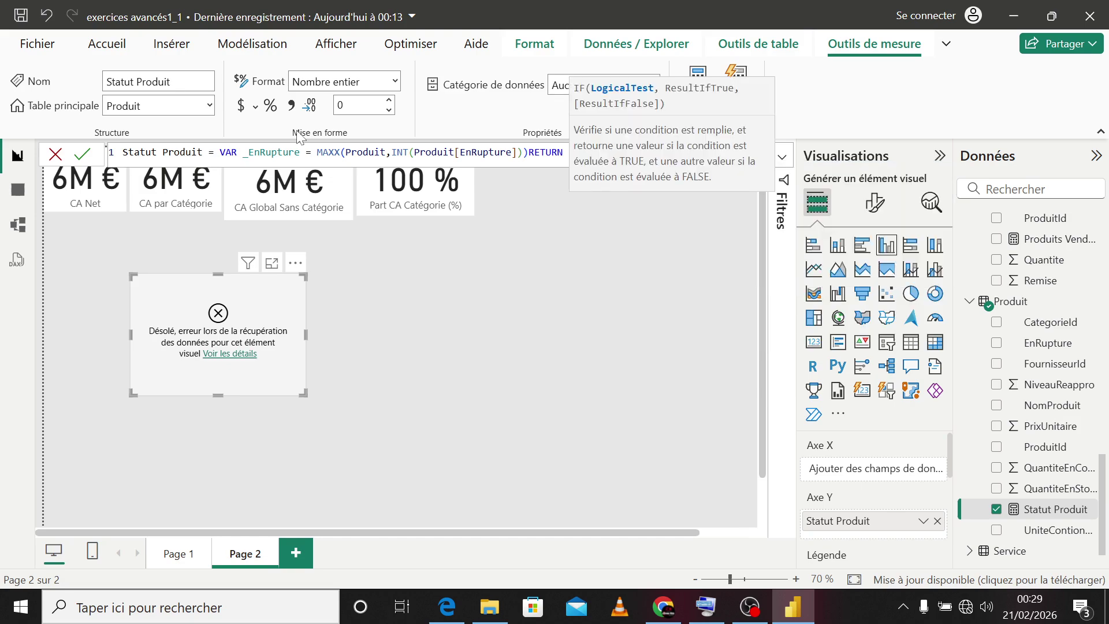
pyautogui.write('_')
pyautogui.press('Tab')
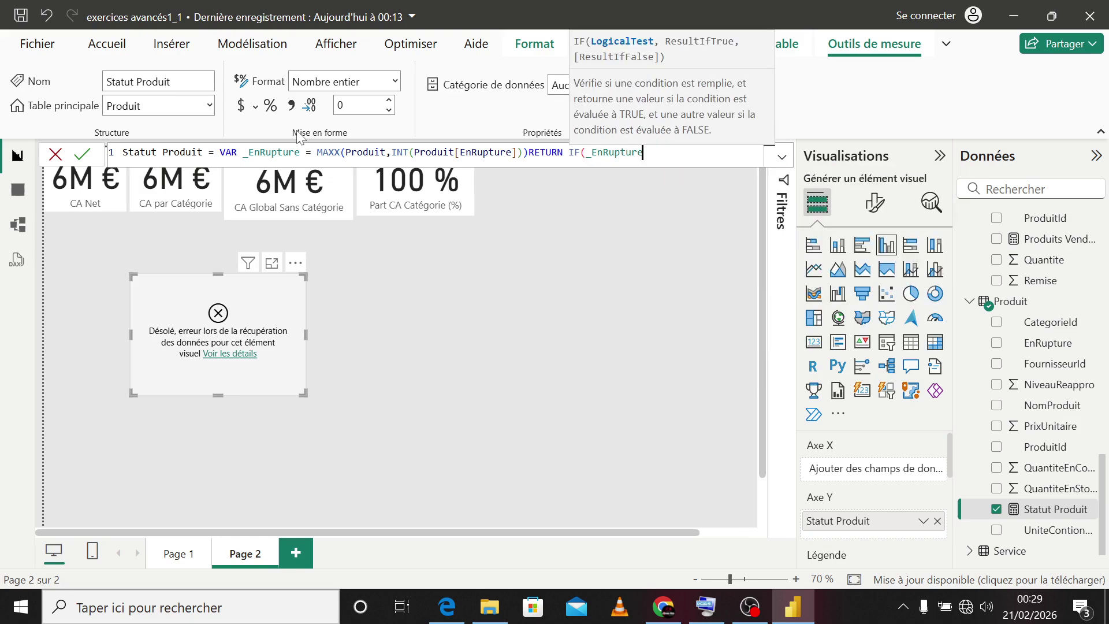
pyautogui.write('= ')
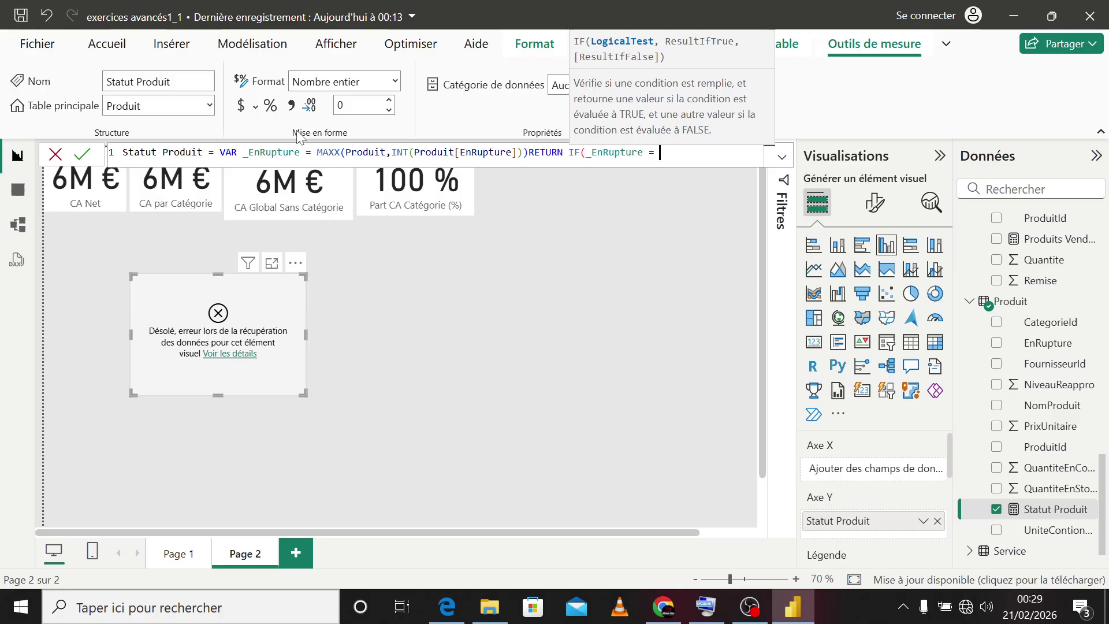
pyautogui.write('1, ')
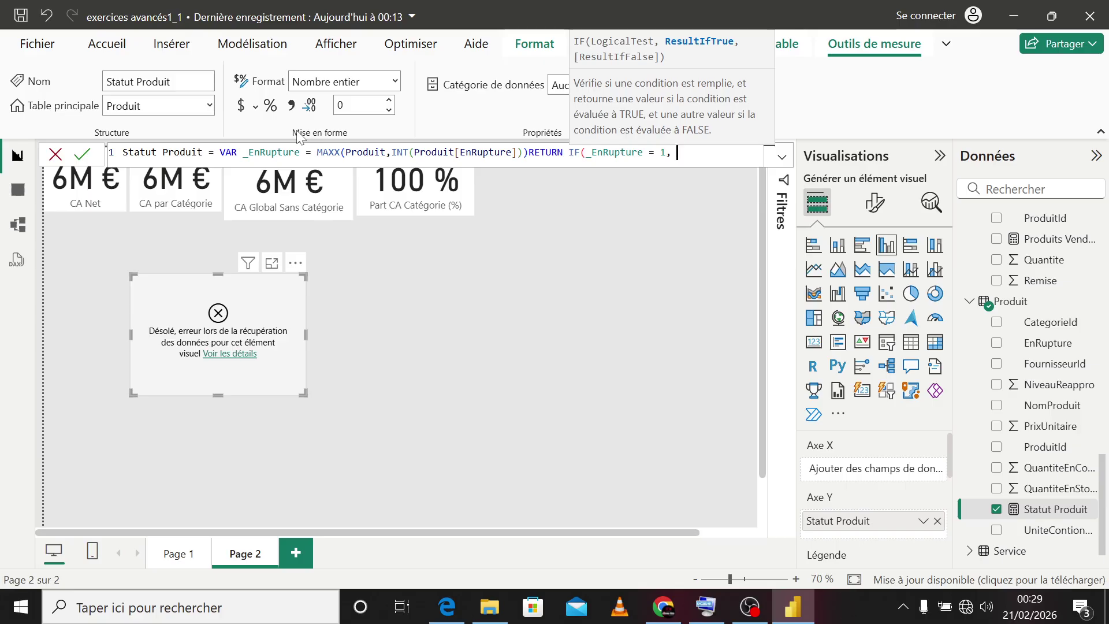
pyautogui.write('"En Rupture", "Disponible"')
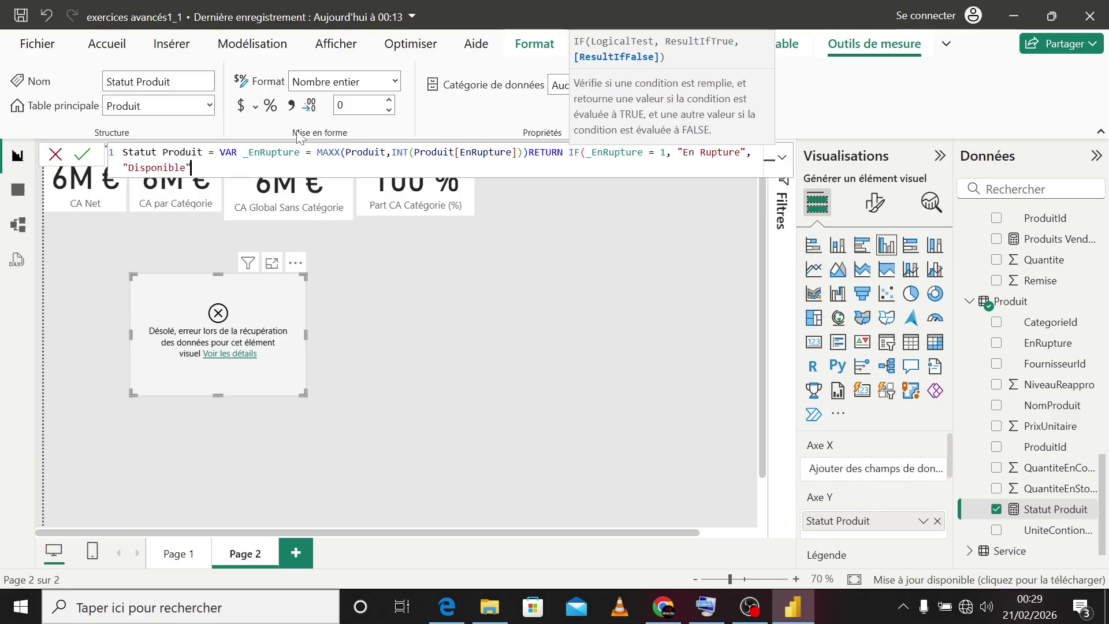
pyautogui.write(')')
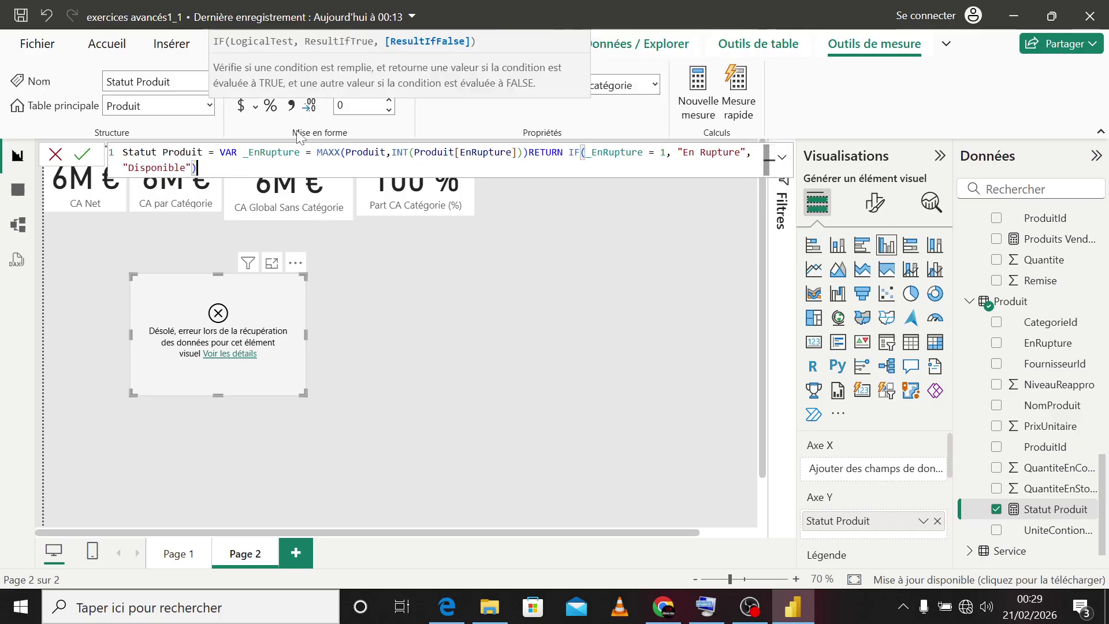
pyautogui.press('Return')
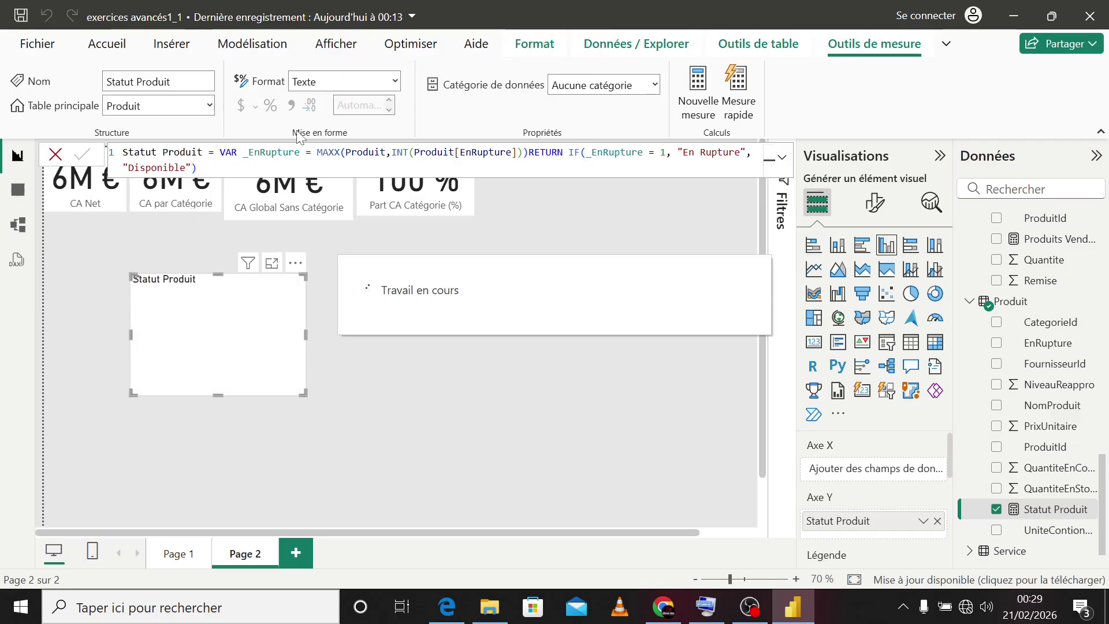
# Step: Change the Statut Produit visual to a table and place a narrowed NomProduit slicer beside it on Page 2
pyautogui.click(911, 344)
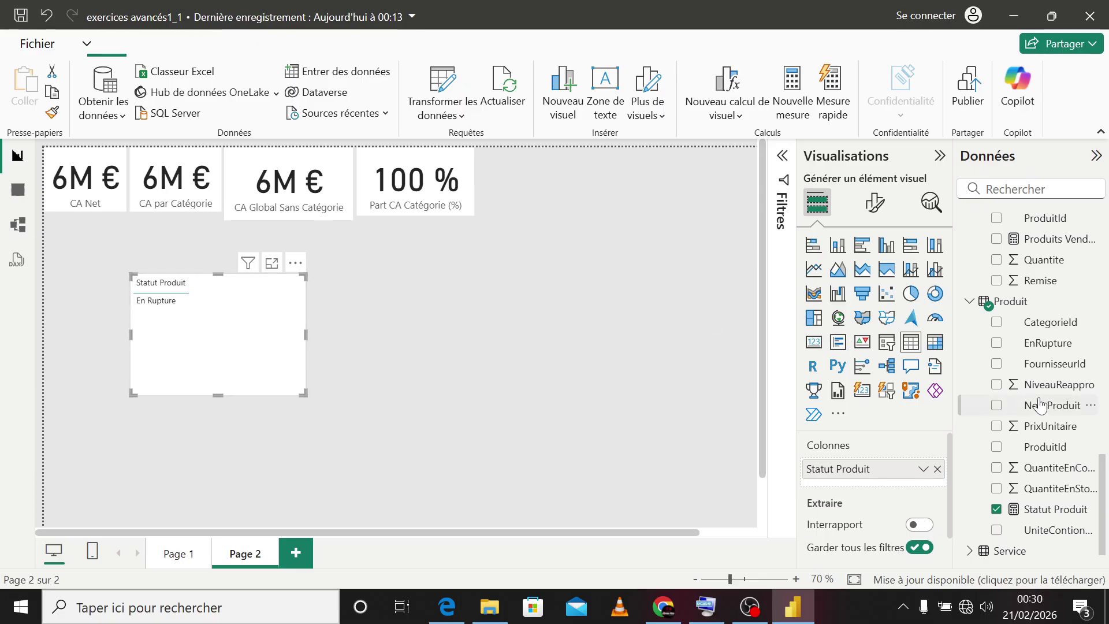
pyautogui.scroll(-1, 1036, 462)
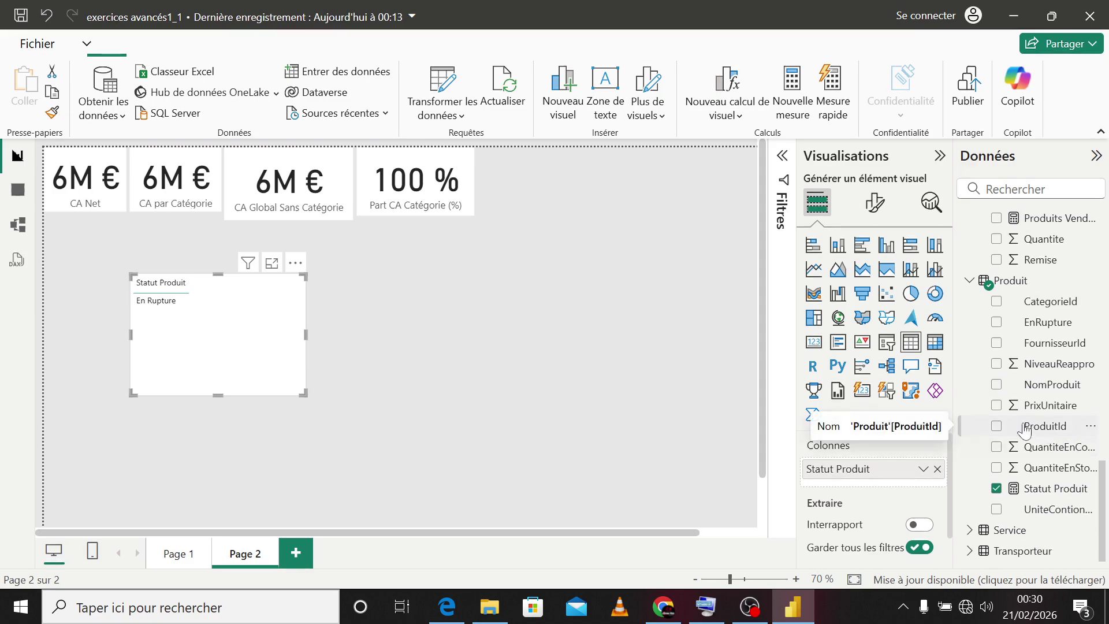
pyautogui.click(723, 412)
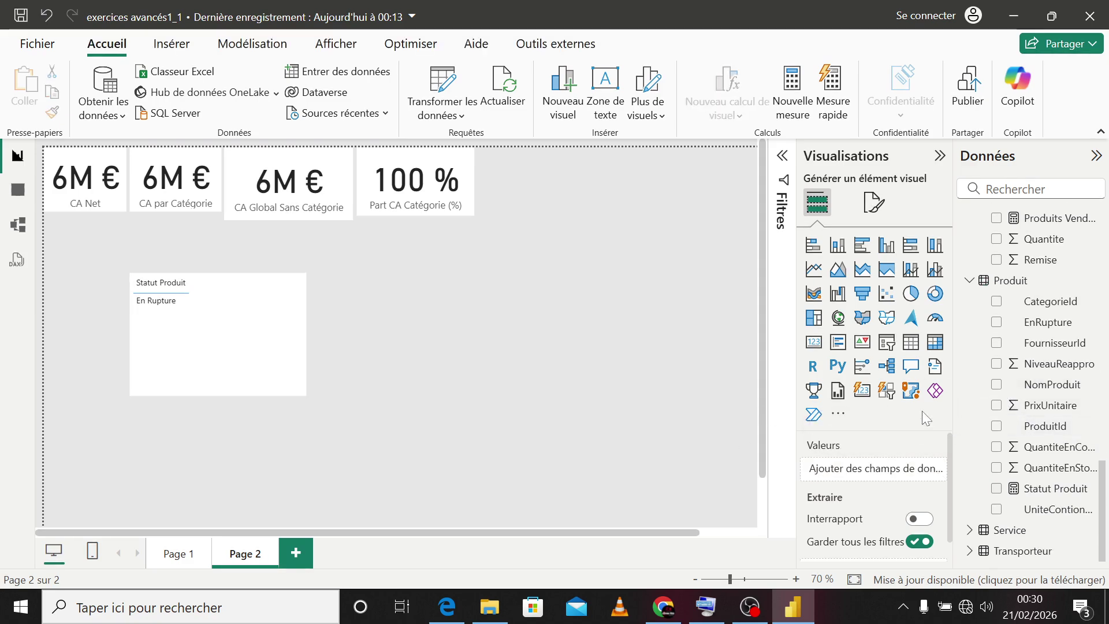
pyautogui.click(995, 385)
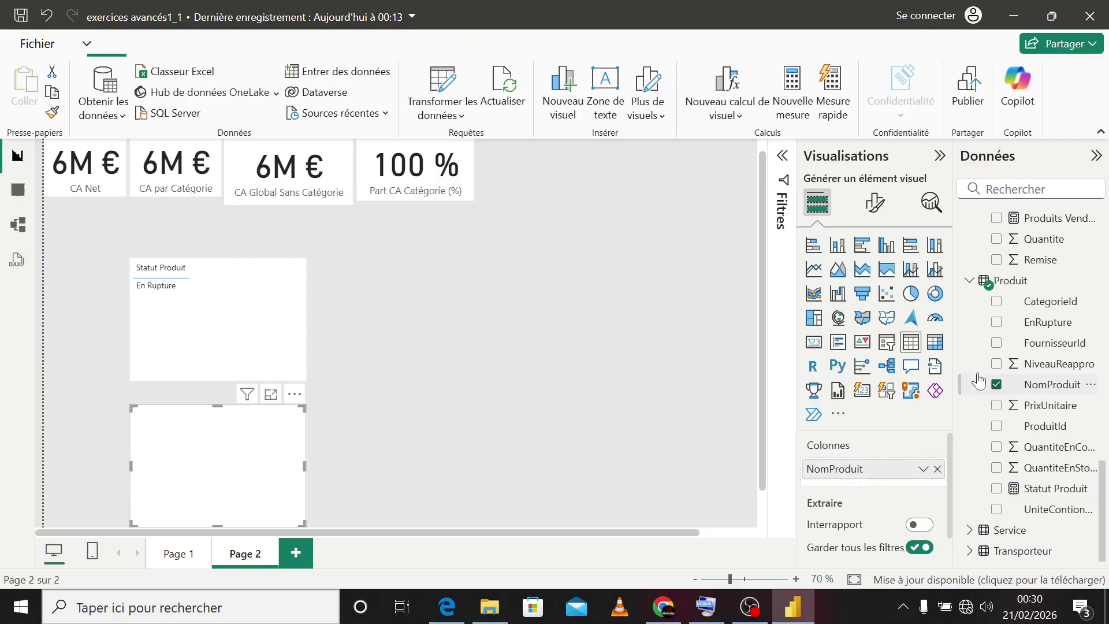
pyautogui.click(890, 345)
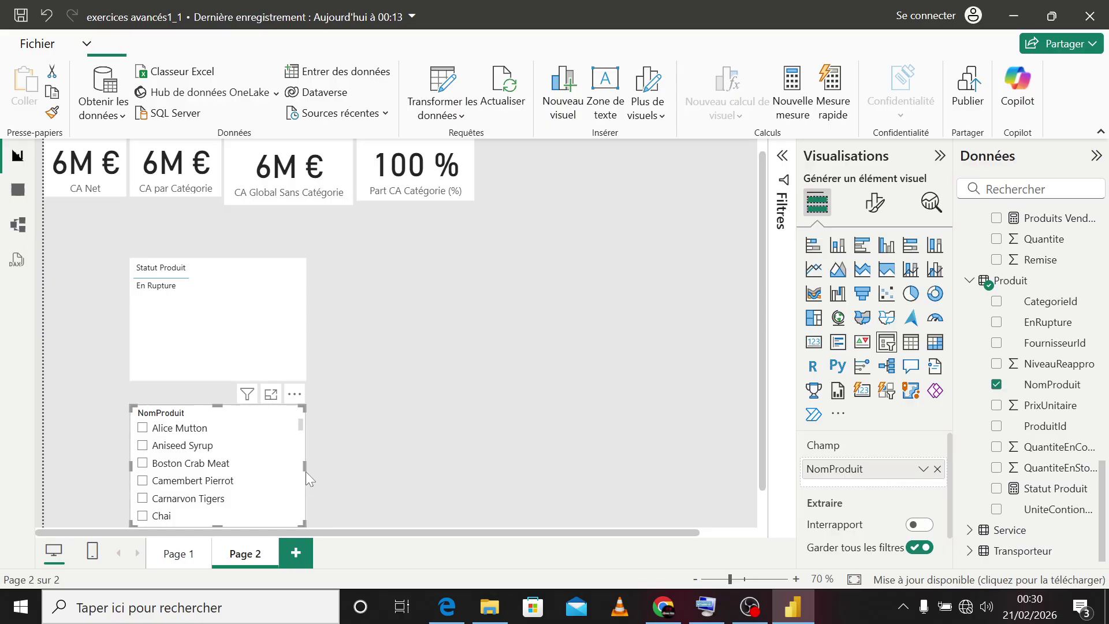
pyautogui.moveTo(306, 471); pyautogui.dragTo(543, 290)
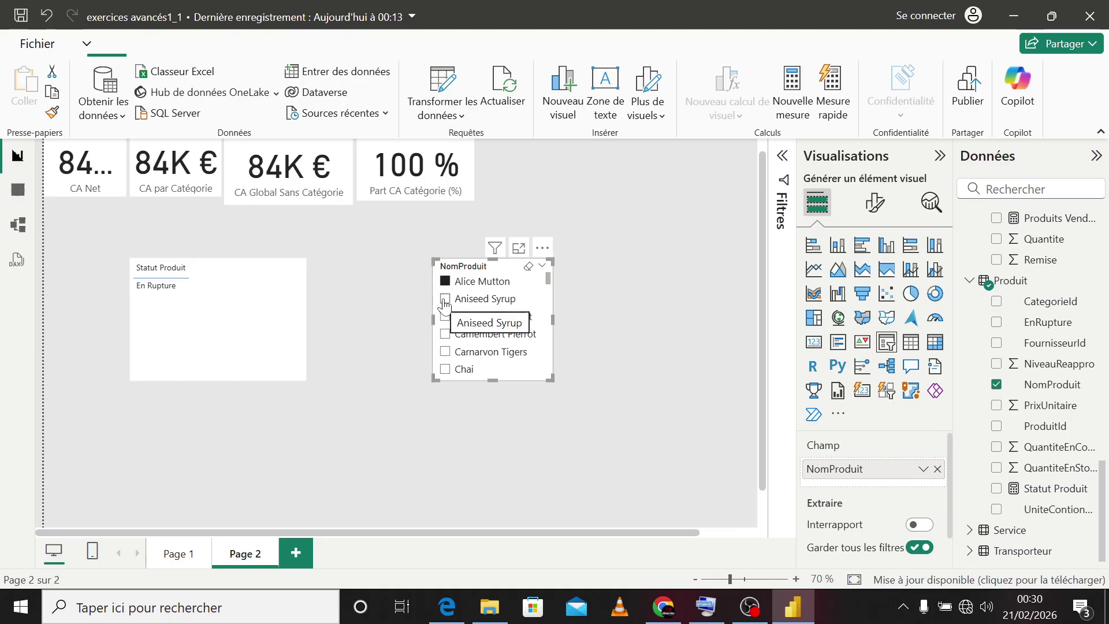
# Step: Convert the Statut Produit table to a card, testing the measure with Aniseed Syrup and Alice Mutton in the NomProduit slicer
pyautogui.click(447, 302)
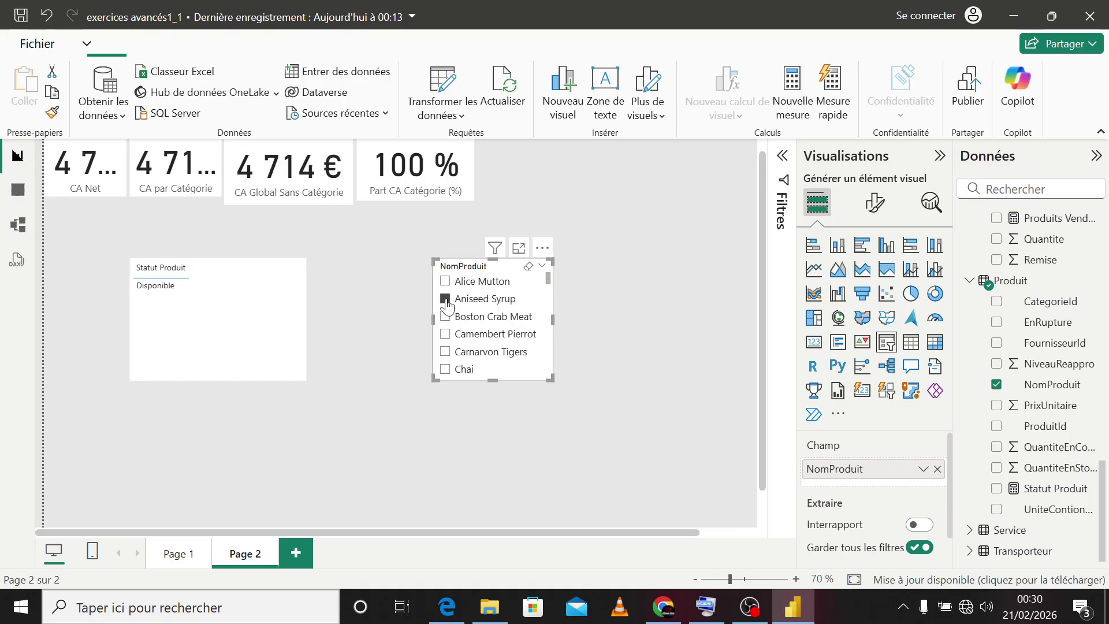
pyautogui.click(287, 342)
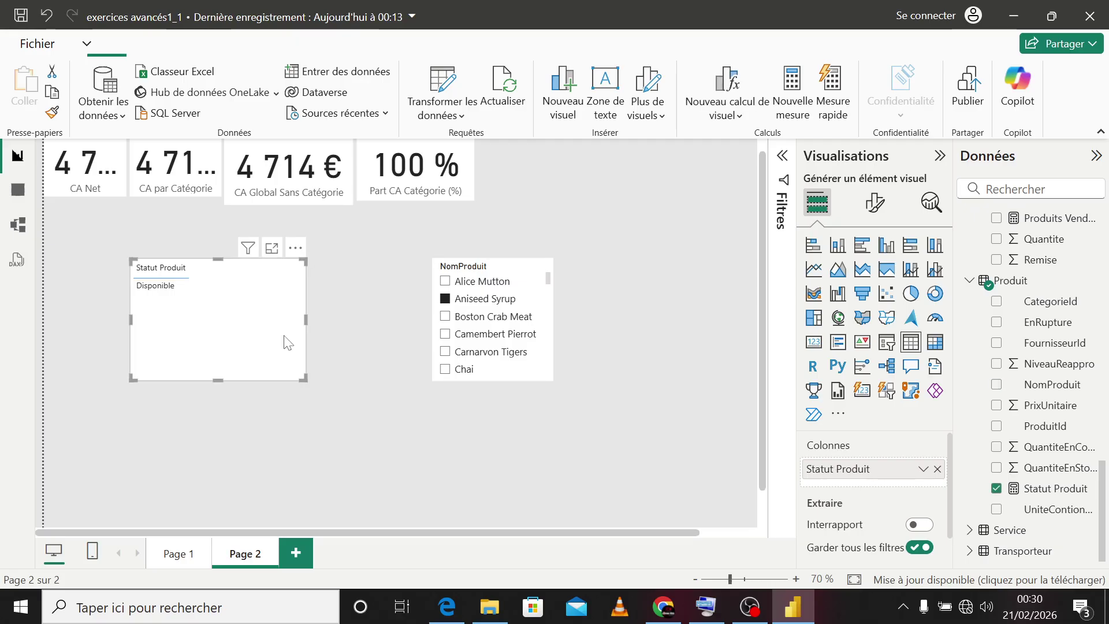
pyautogui.click(812, 346)
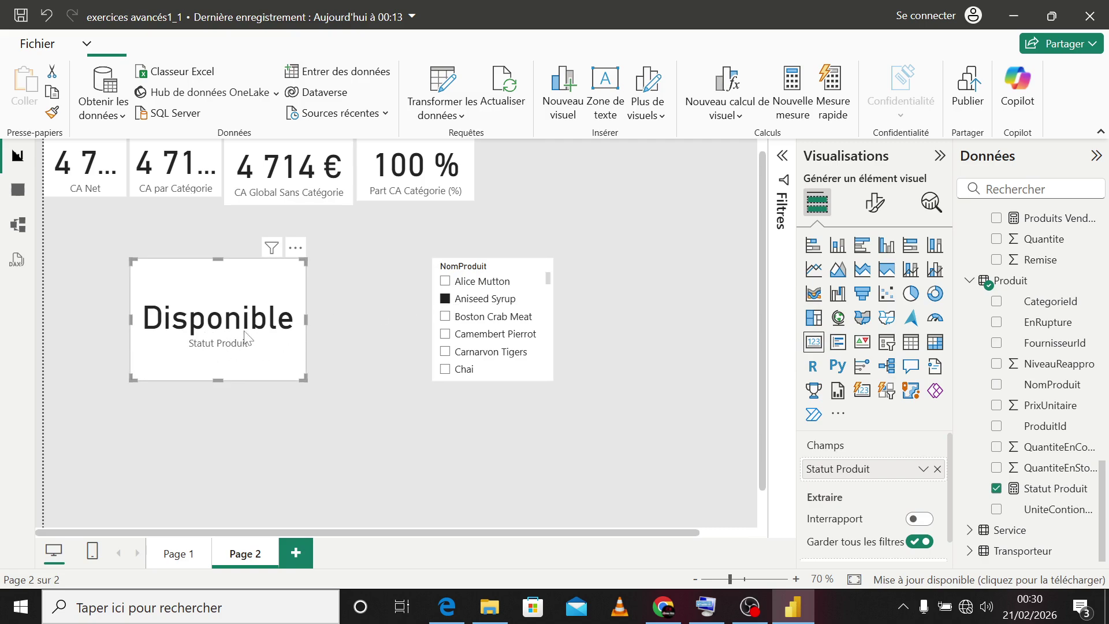
pyautogui.click(446, 282)
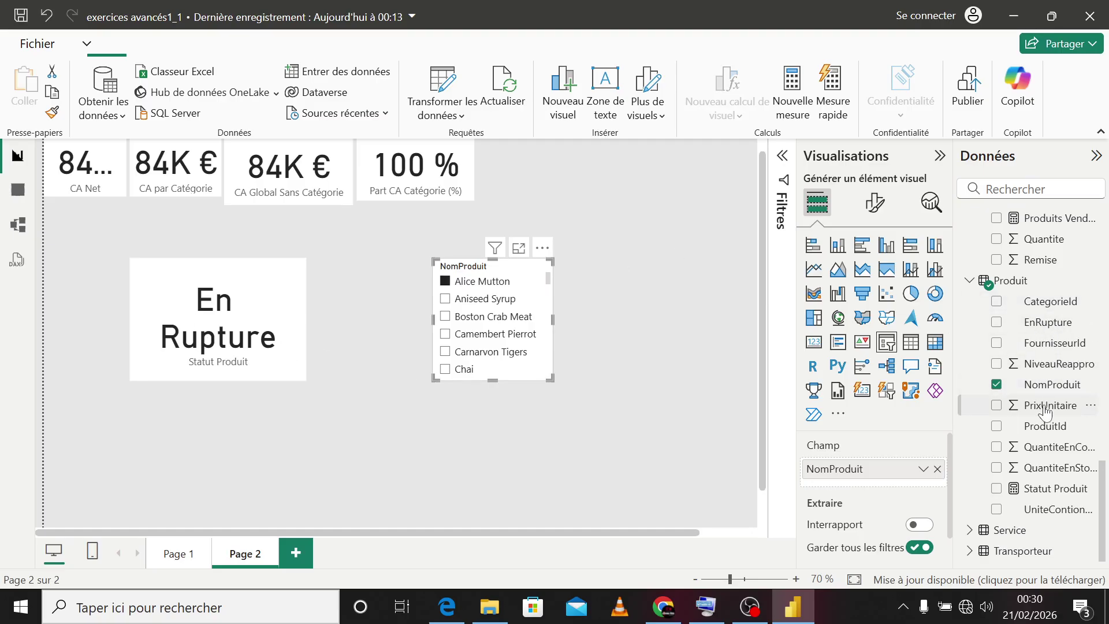
# Step: Examine the Statut Produit formula, highlighting its MAXX function, INT conversion and RETURN part without editing it
pyautogui.click(1041, 489)
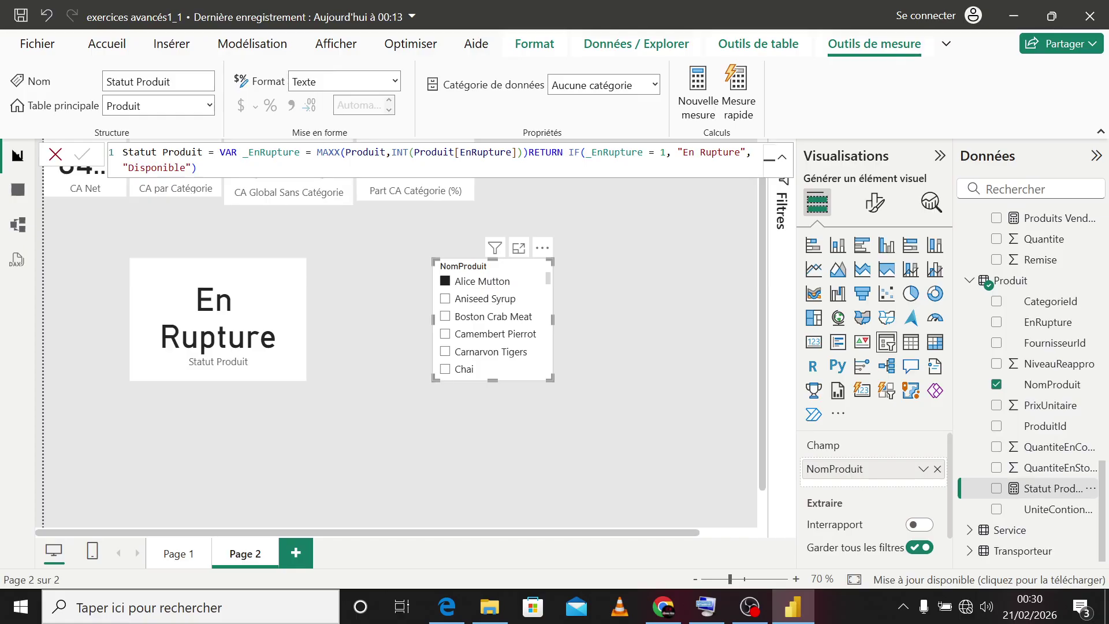
pyautogui.moveTo(317, 151); pyautogui.dragTo(437, 152)
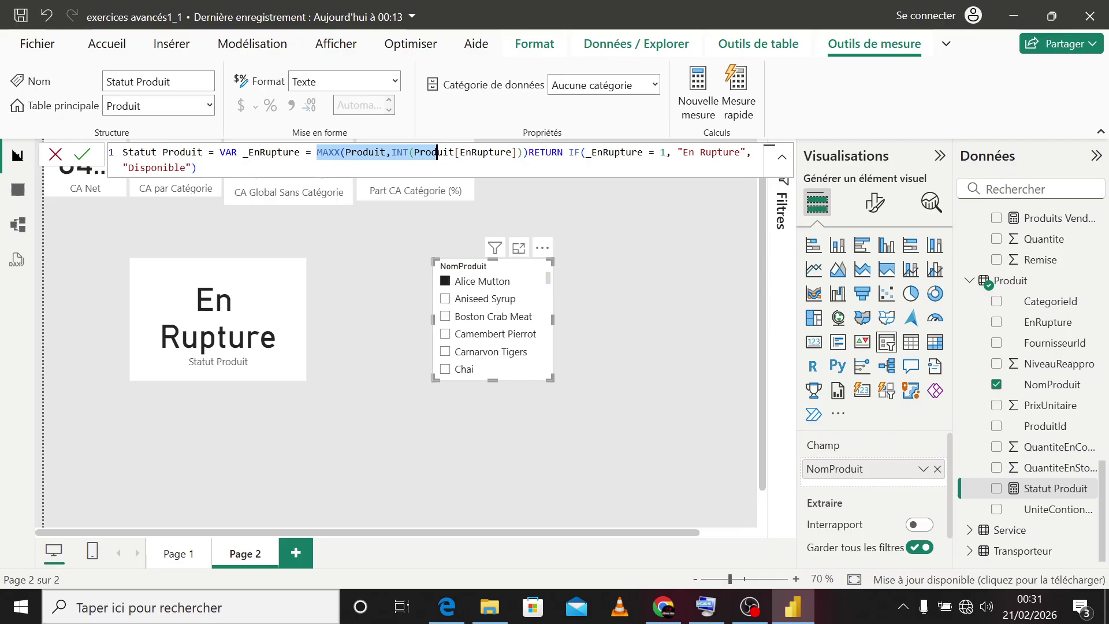
pyautogui.doubleClick(340, 152)
pyautogui.moveTo(392, 152); pyautogui.dragTo(523, 152)
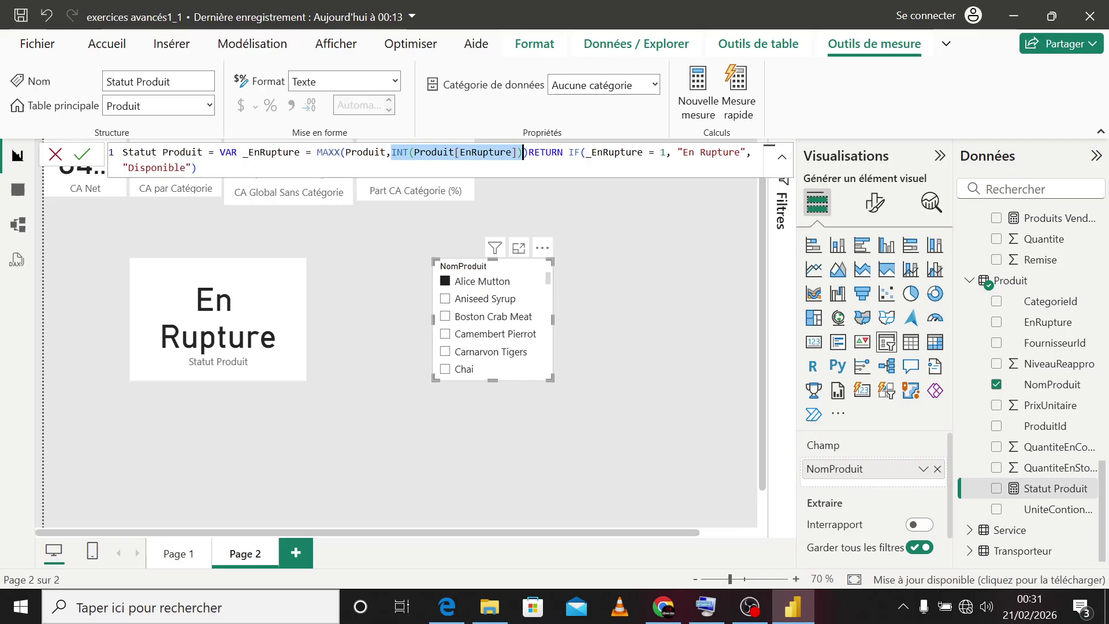
pyautogui.click(563, 152)
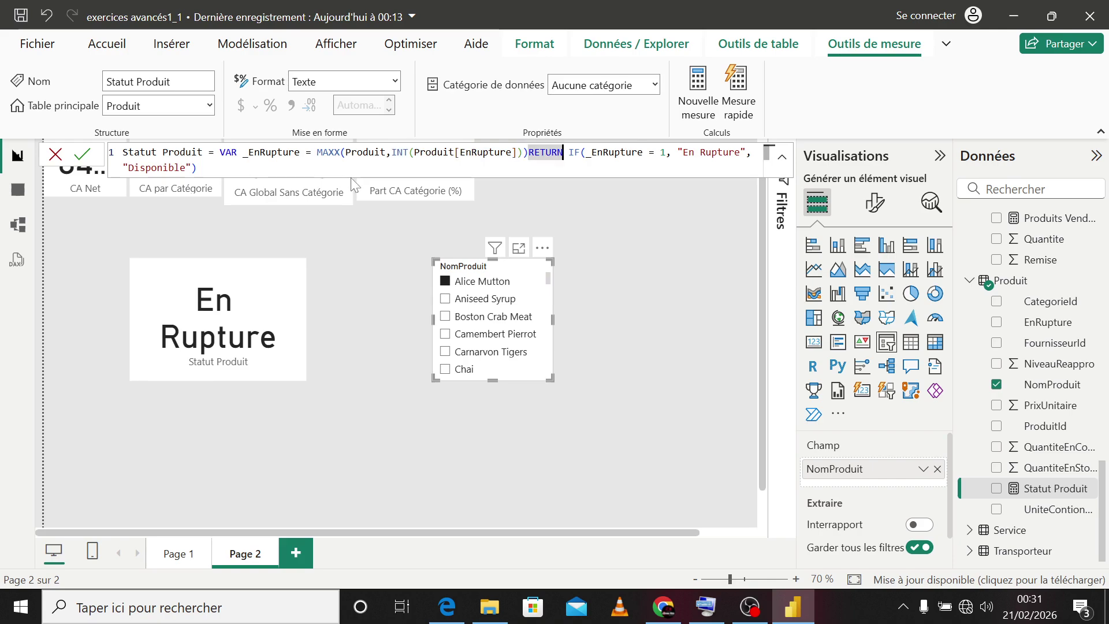
pyautogui.hotkey('ctrl', 'End')
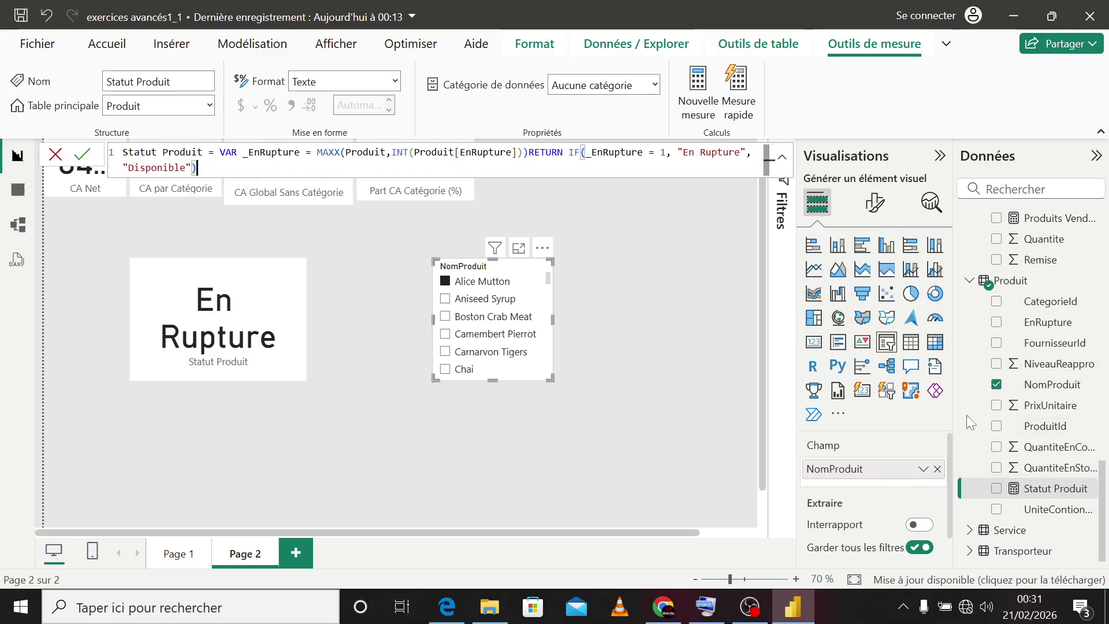
pyautogui.click(598, 383)
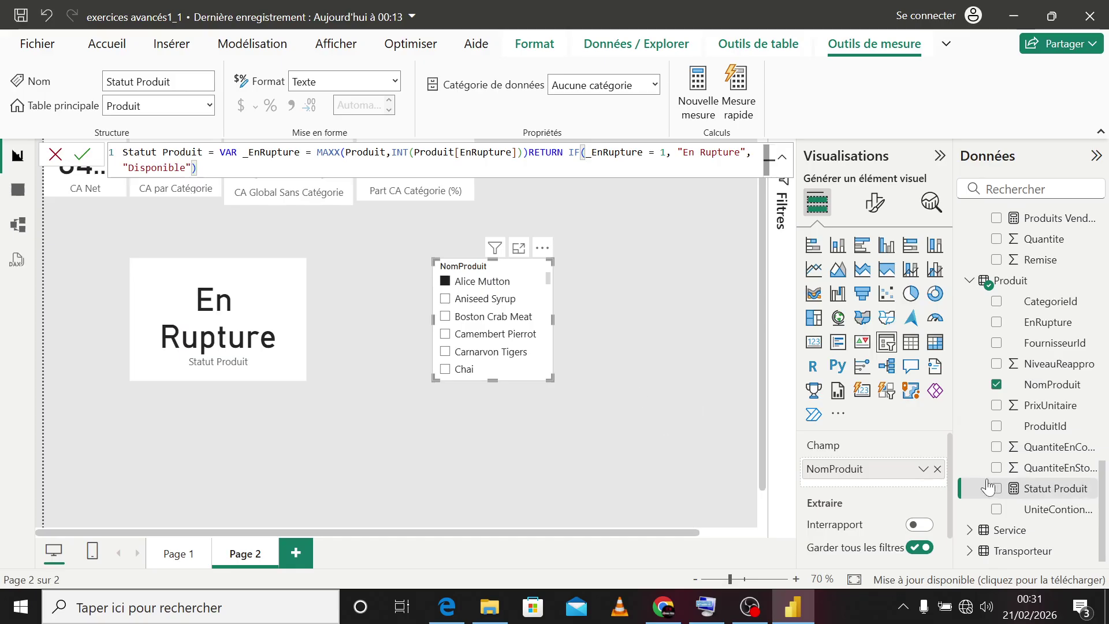
# Step: Create a new measure named Statut Produit_2 in the Produit table and begin its formula with an IF function
pyautogui.rightClick(1095, 489)
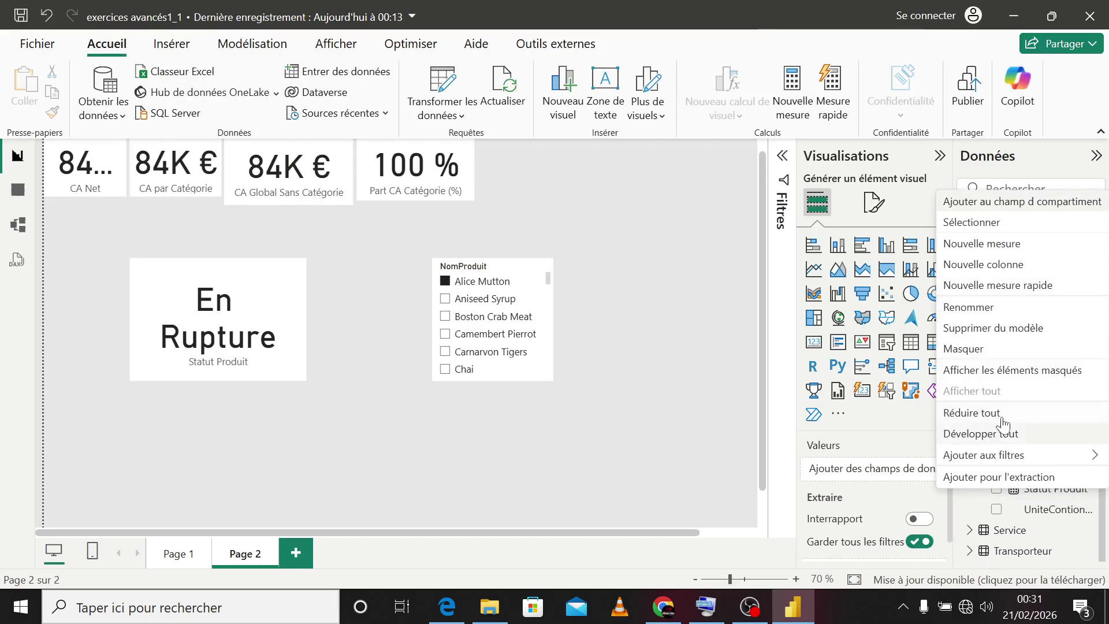
pyautogui.click(672, 320)
pyautogui.rightClick(1008, 283)
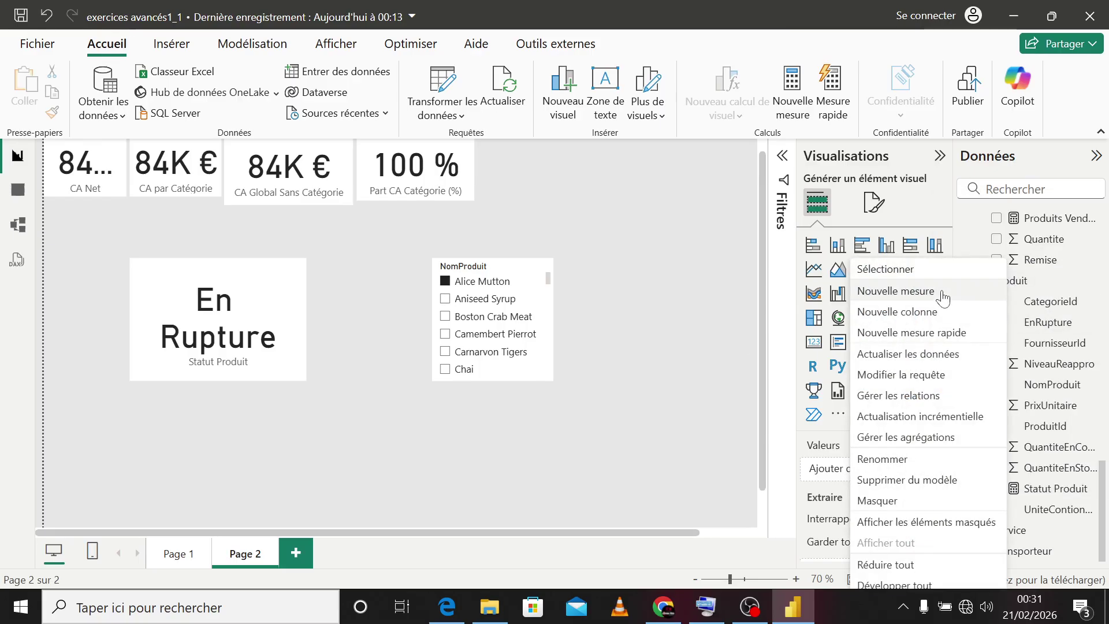
pyautogui.click(912, 291)
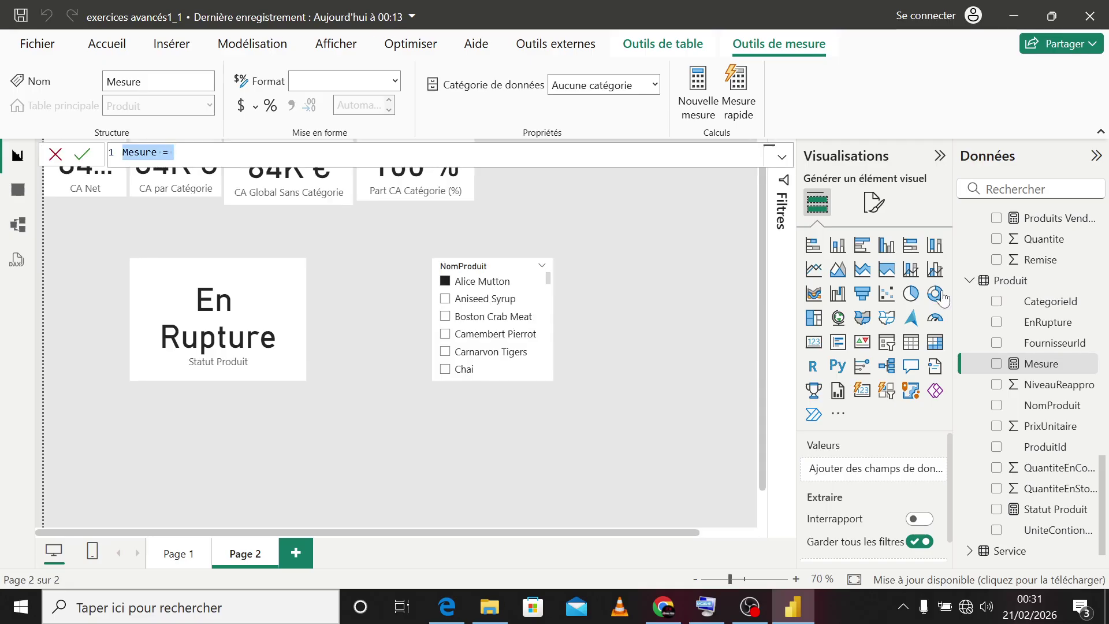
pyautogui.write('Statut Produi')
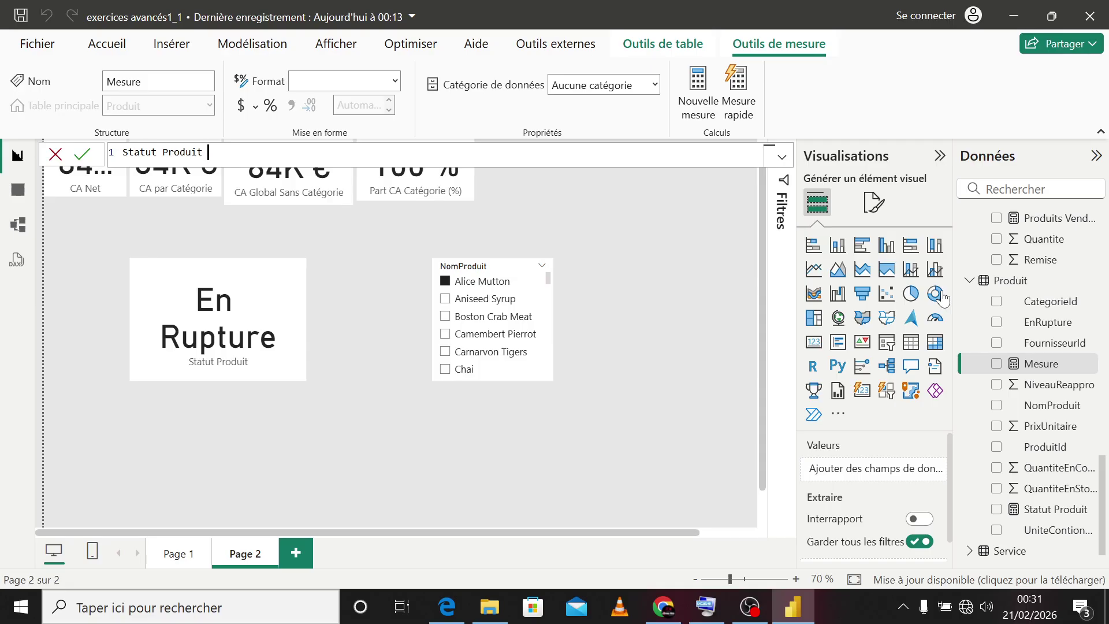
pyautogui.write('t_2 ')
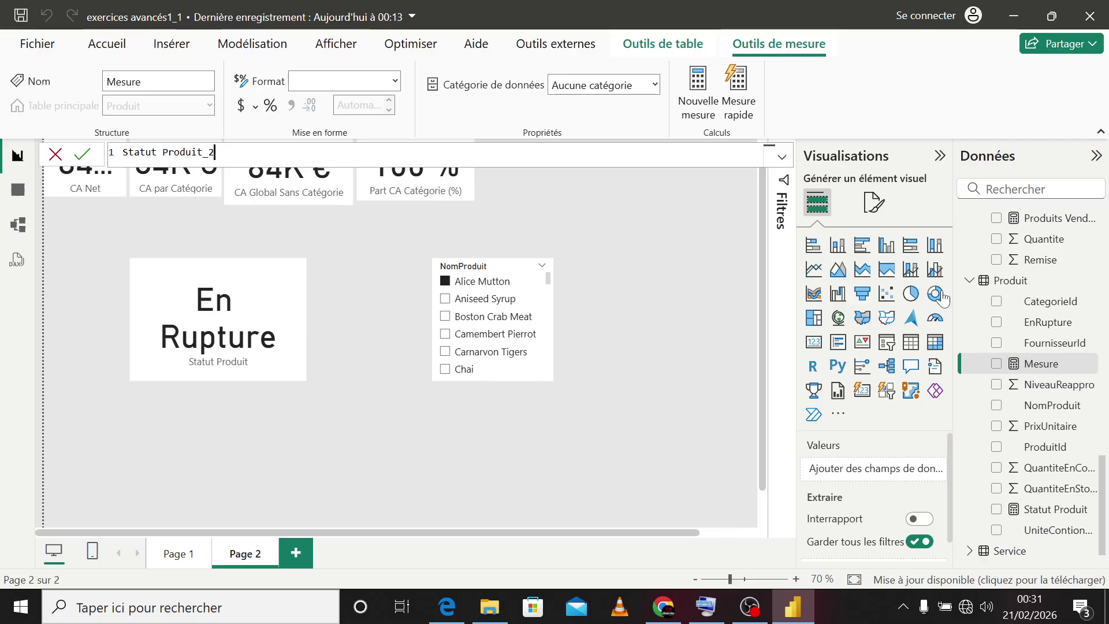
pyautogui.write('= if(')
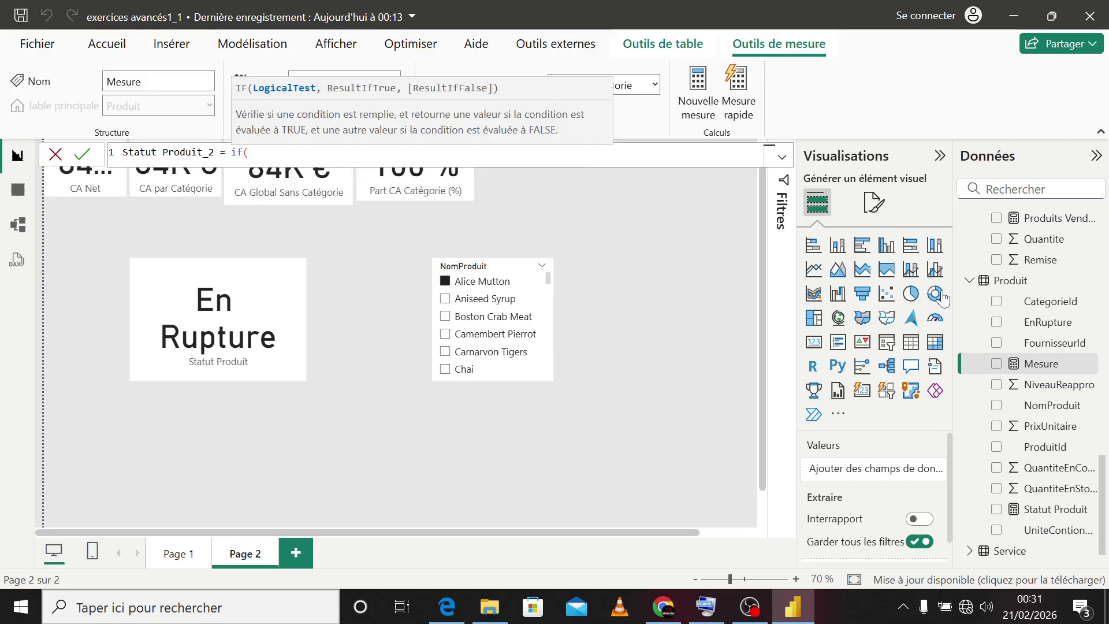
pyautogui.press('BackSpace')
pyautogui.press('BackSpace')
pyautogui.write('f')
pyautogui.press('Tab')
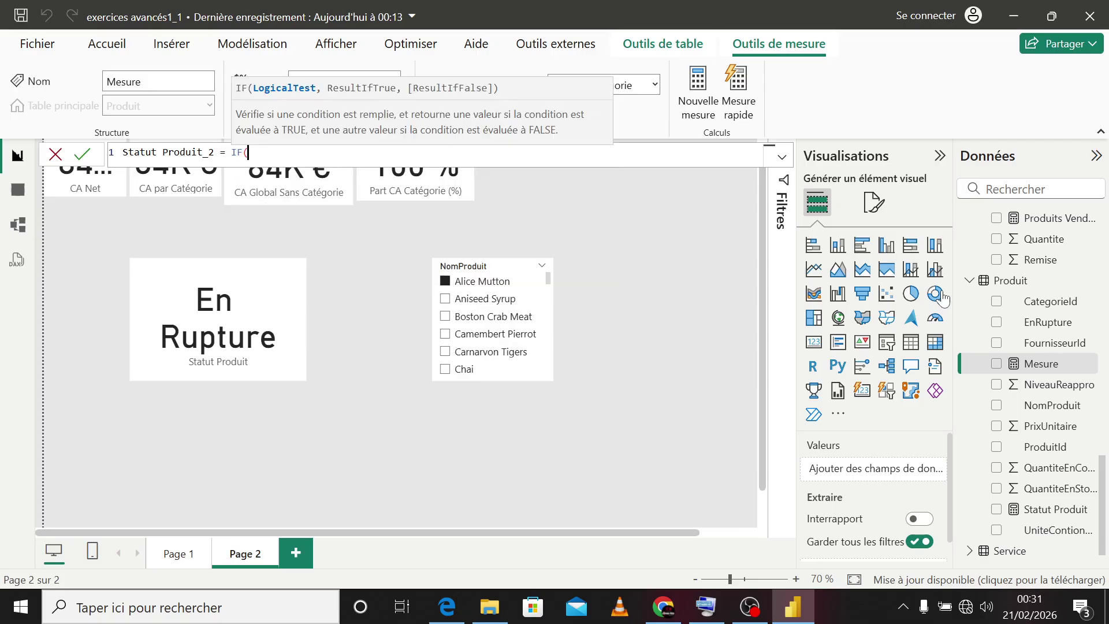
# Step: Insert SELECTEDVALUE(Produit[EnRupture]) as the left side of the IF's logical test in Statut Produit_2
pyautogui.write('sele')
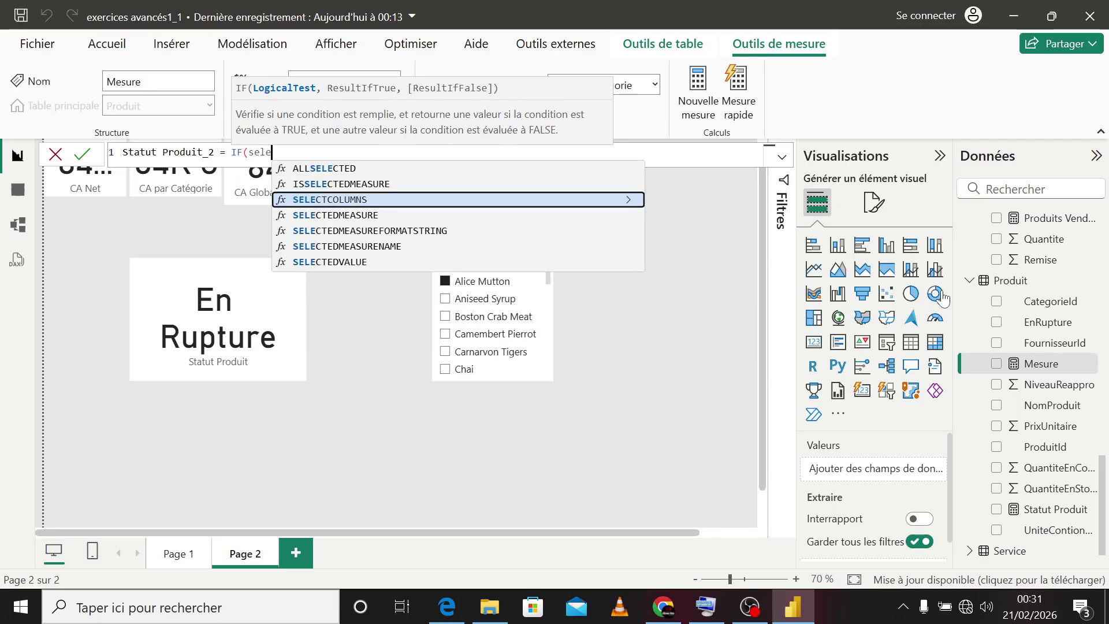
pyautogui.press('Up')
pyautogui.press('Up')
pyautogui.press('Down')
pyautogui.press('Down')
pyautogui.press('Down')
pyautogui.press('Down')
pyautogui.press('Down')
pyautogui.press('Down')
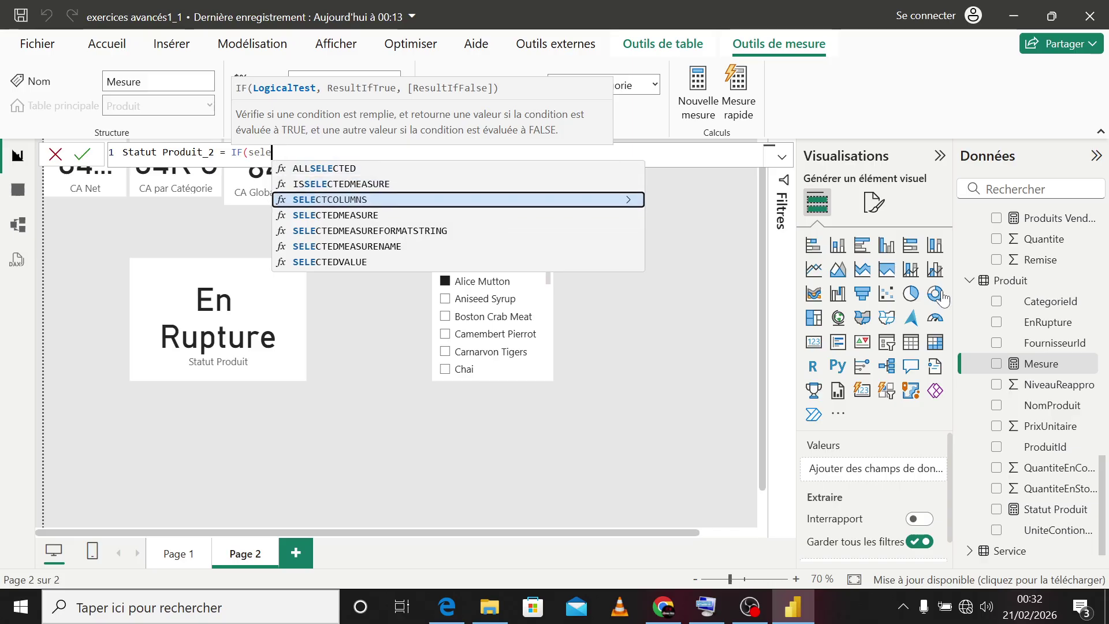
pyautogui.press('Tab')
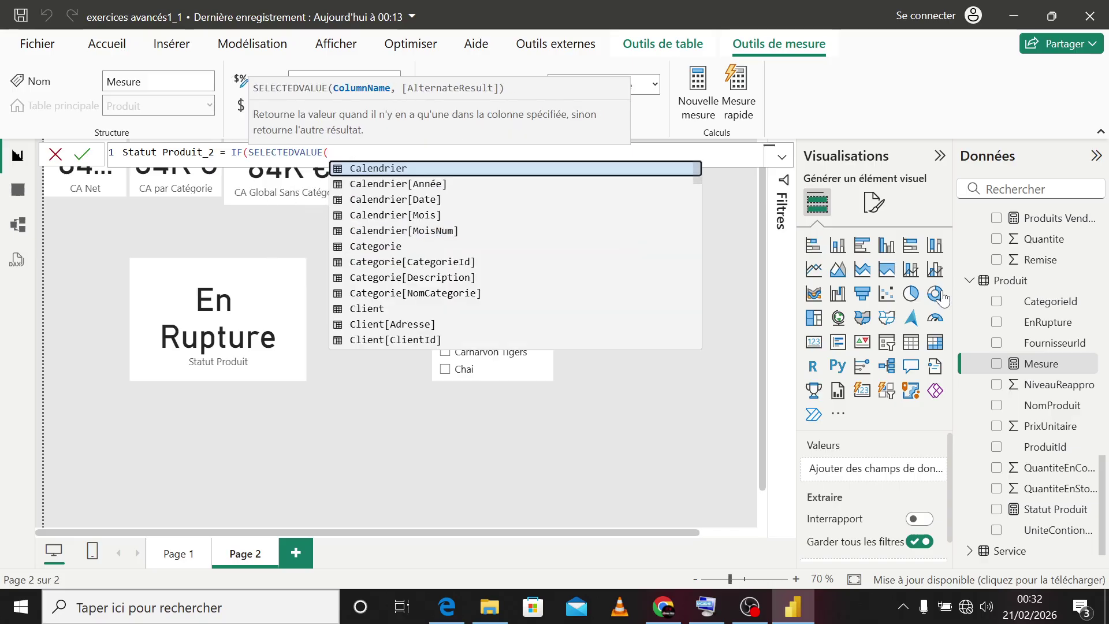
pyautogui.write('prod')
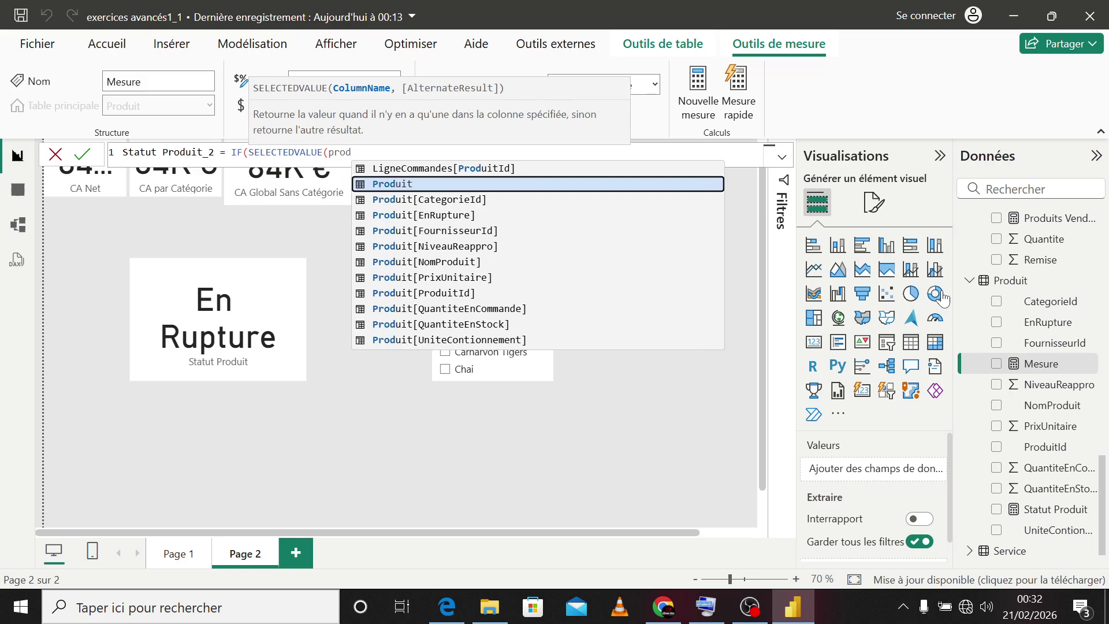
pyautogui.press('Down')
pyautogui.press('Down')
pyautogui.press('Down')
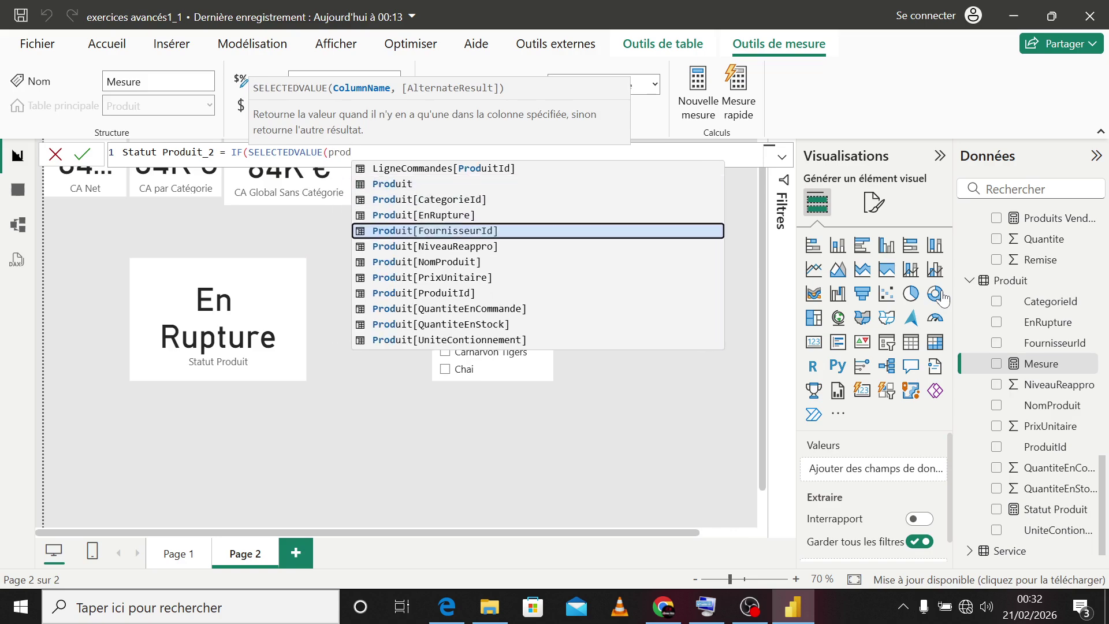
pyautogui.press('Up')
pyautogui.press('Tab')
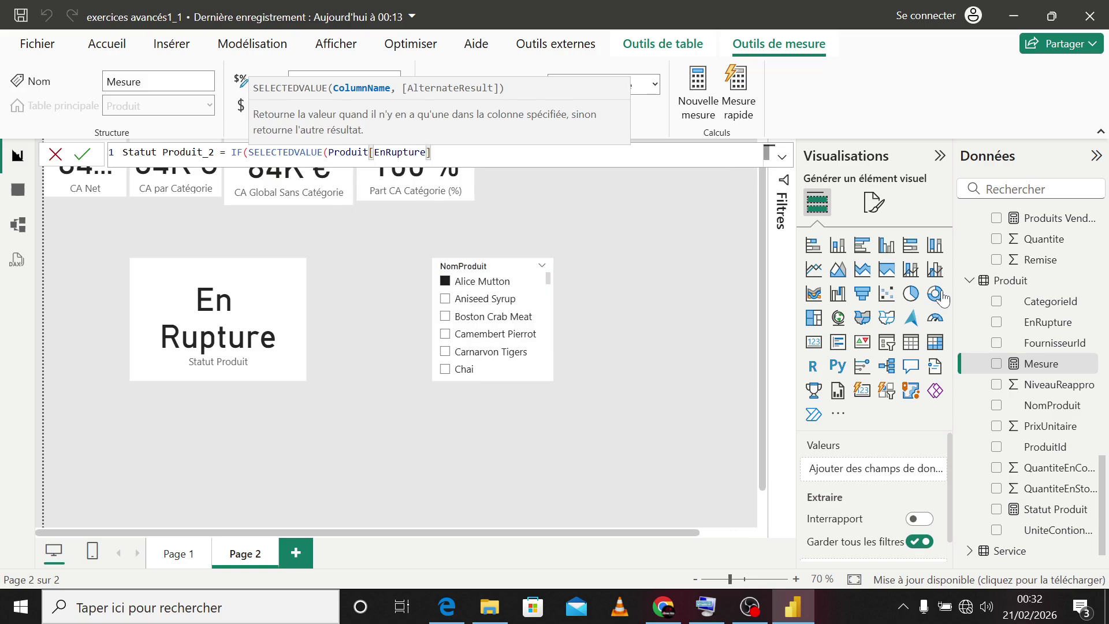
pyautogui.write(')')
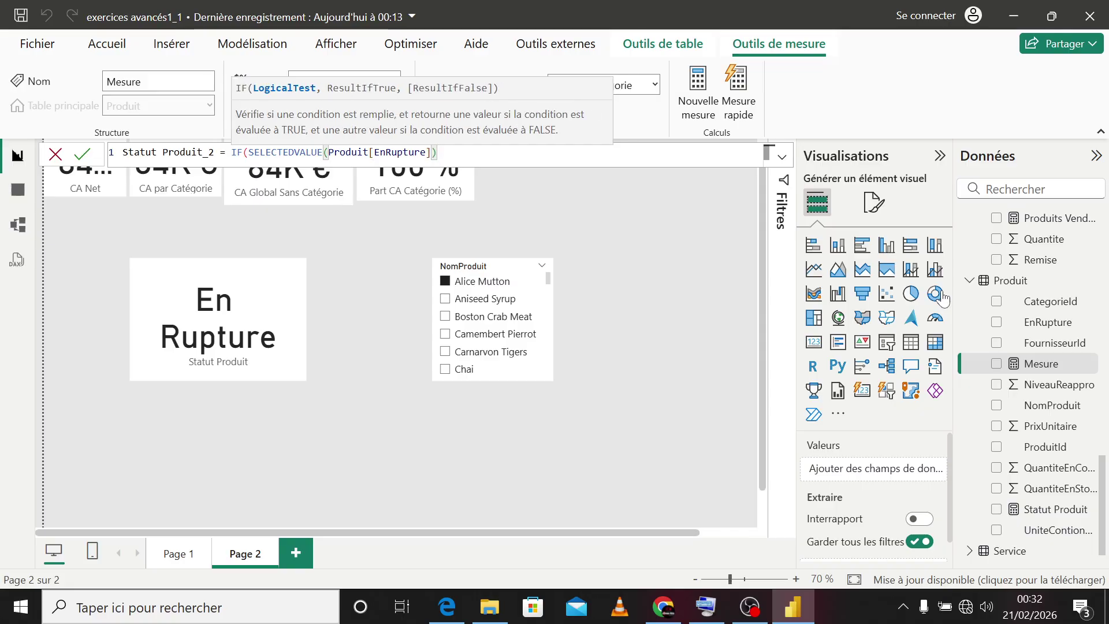
# Step: Finish the formula by comparing with TRUE() and returning "En Rupture" or "Disponible", and commit the Statut Produit_2 measure
pyautogui.write('= ')
pyautogui.write('TRUE()')
pyautogui.press('Tab')
pyautogui.write(',')
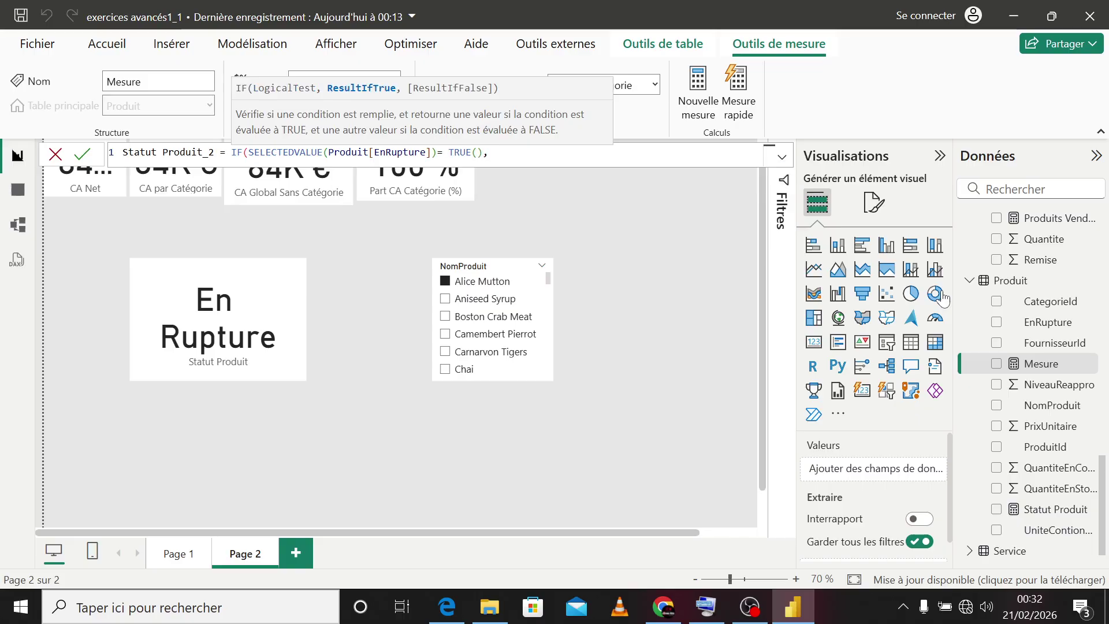
pyautogui.write('"En ')
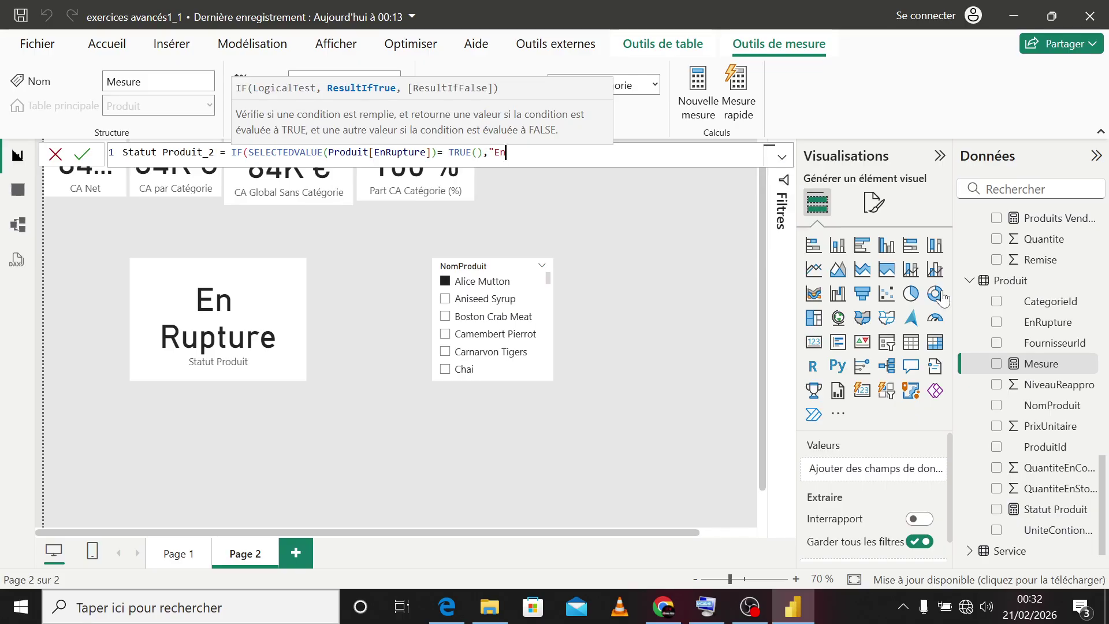
pyautogui.write('Rupture"')
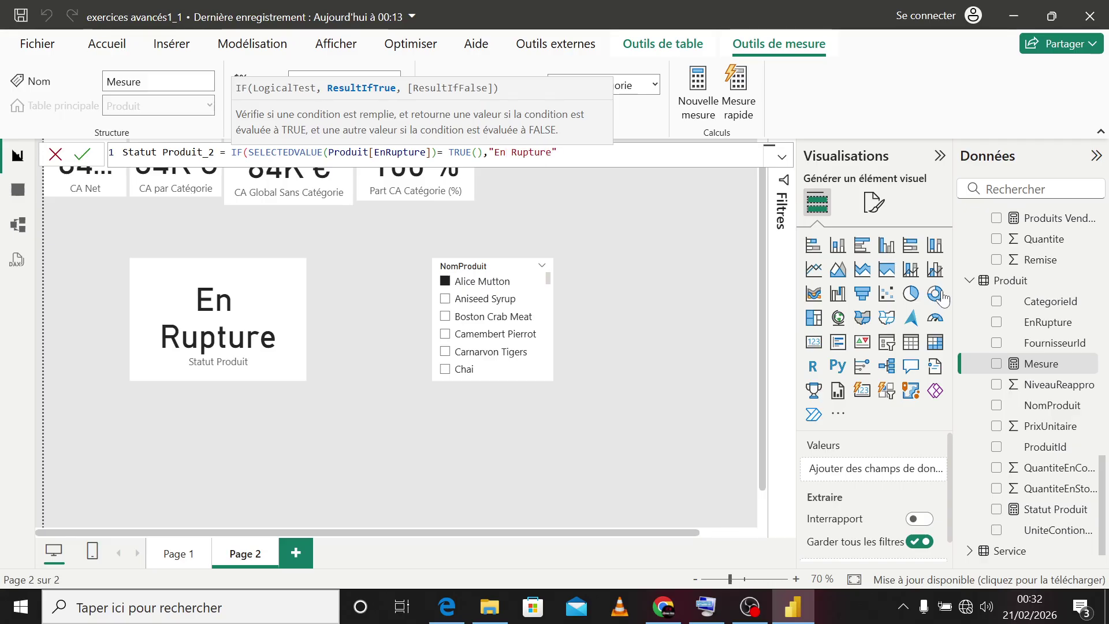
pyautogui.write(',')
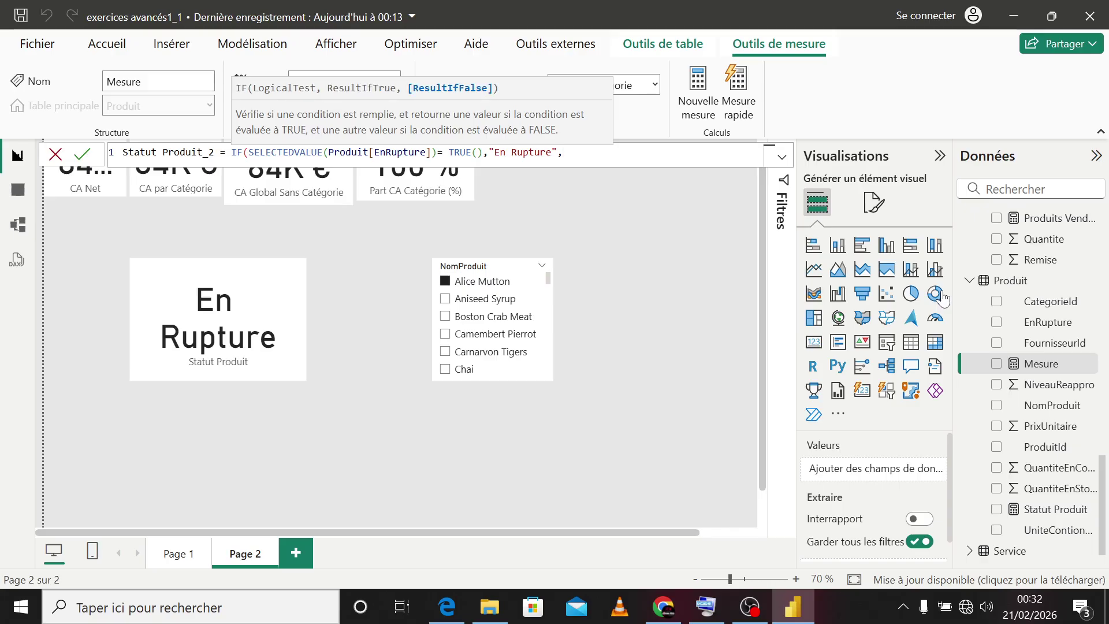
pyautogui.write('"Dispionible"')
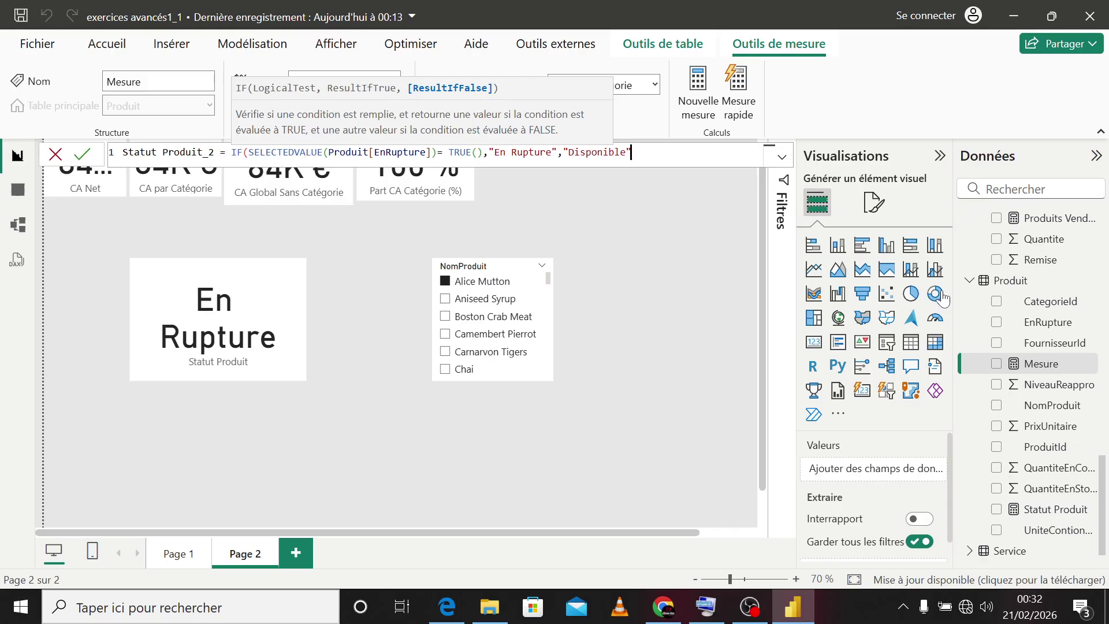
pyautogui.write(')')
pyautogui.press('Return')
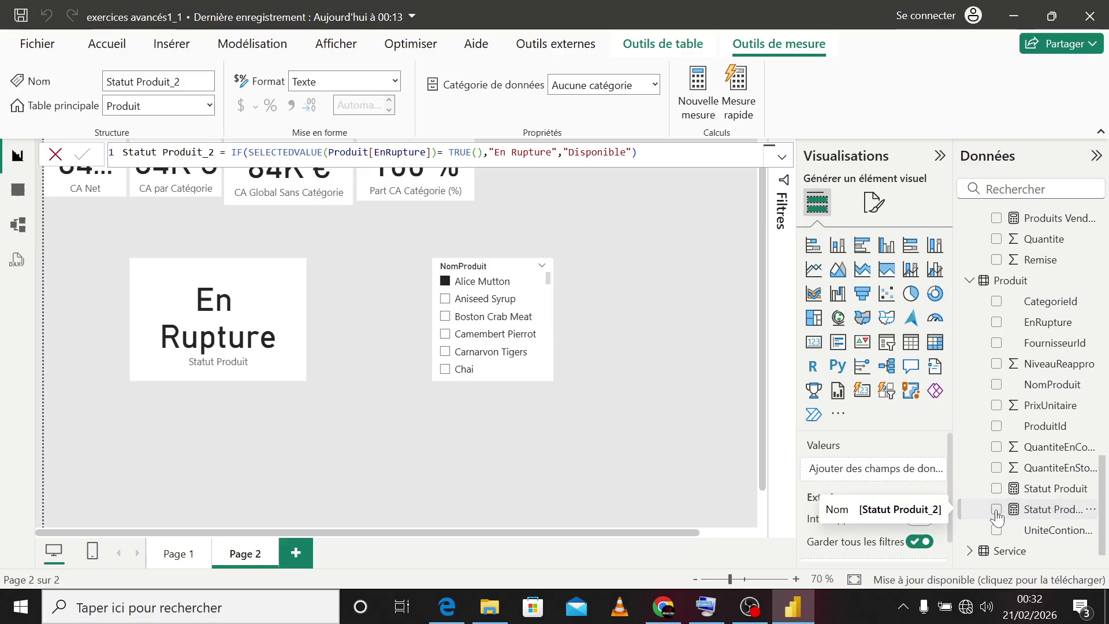
# Step: Show Statut Produit_2 as a card below the Statut Produit card and reduce the height of both cards
pyautogui.click(996, 511)
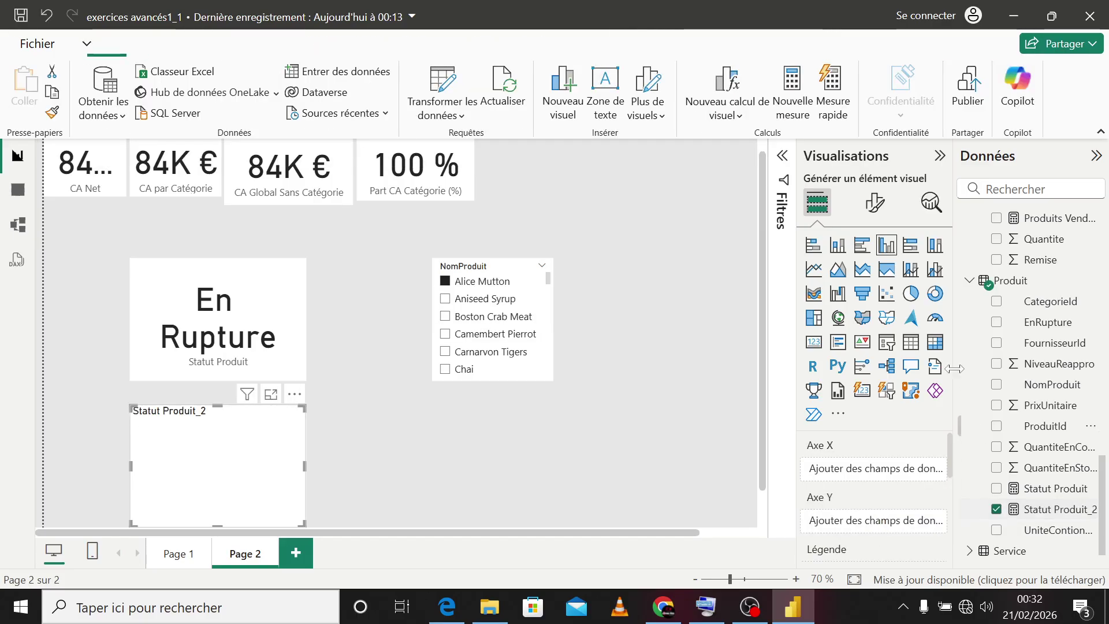
pyautogui.click(814, 338)
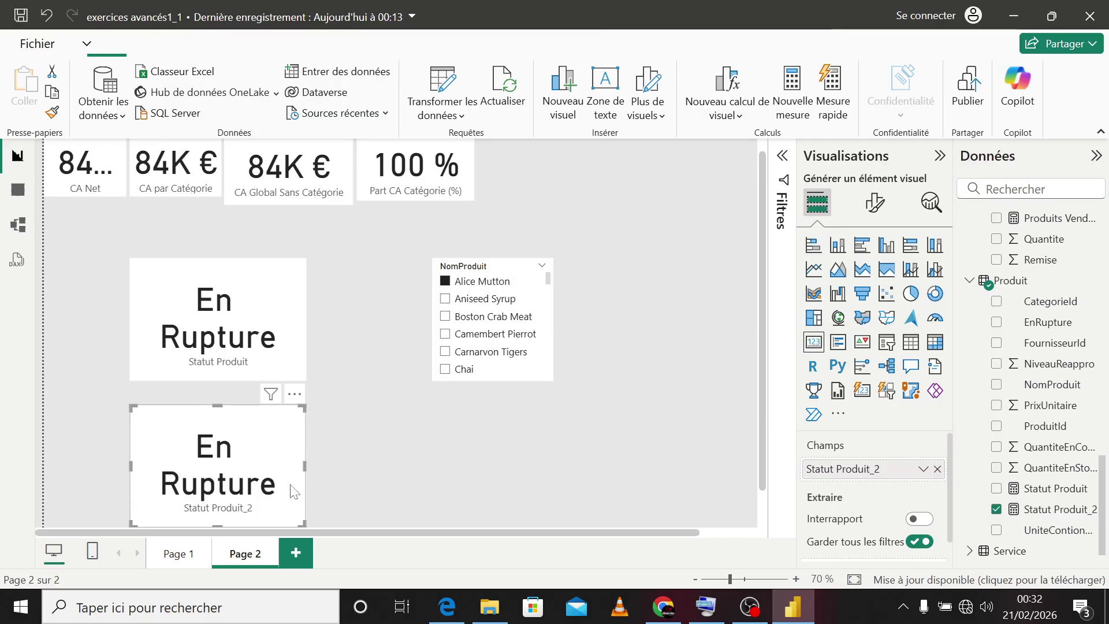
pyautogui.moveTo(307, 519); pyautogui.dragTo(313, 469)
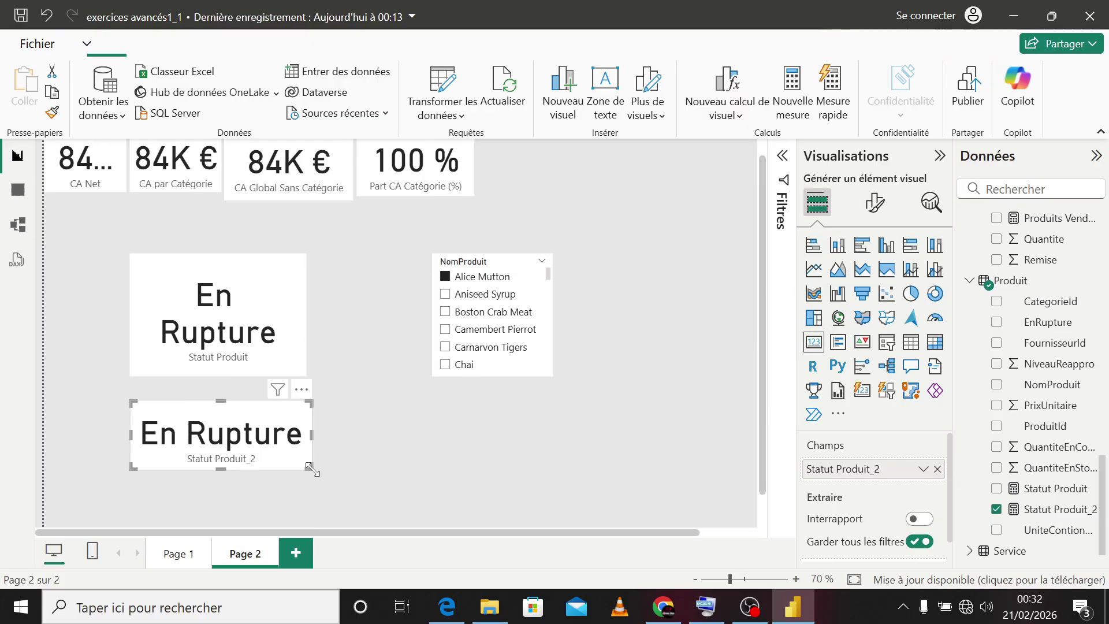
pyautogui.click(275, 315)
pyautogui.moveTo(218, 255); pyautogui.dragTo(218, 274)
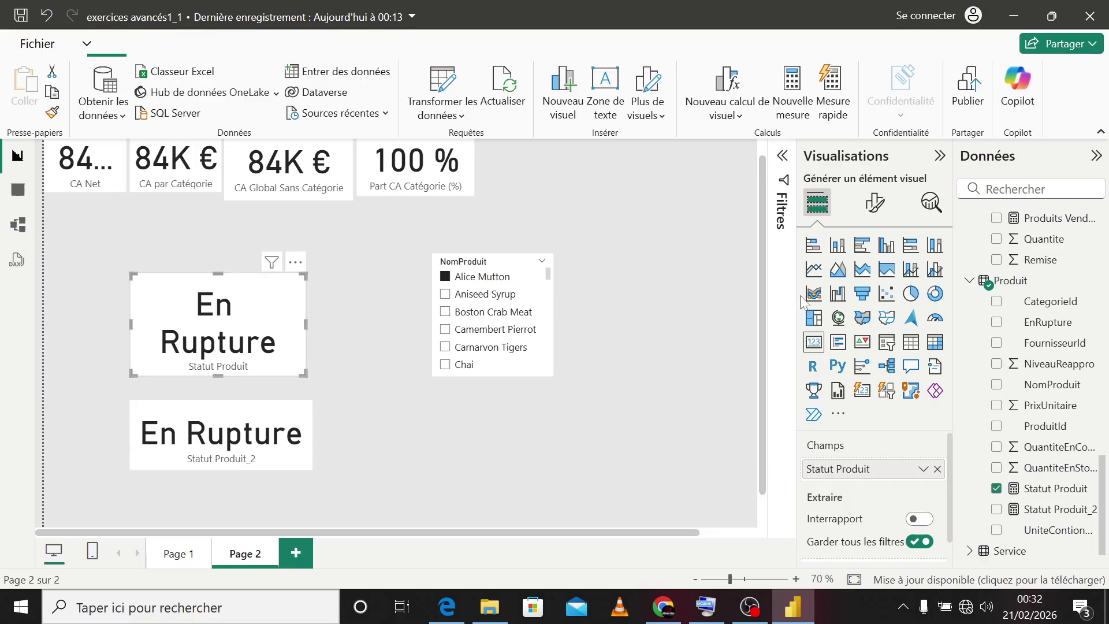
# Step: Compare the formulas of Statut Produit and Statut Produit_2, and delete the Statut Produit_2 card from Page 2
pyautogui.click(1026, 495)
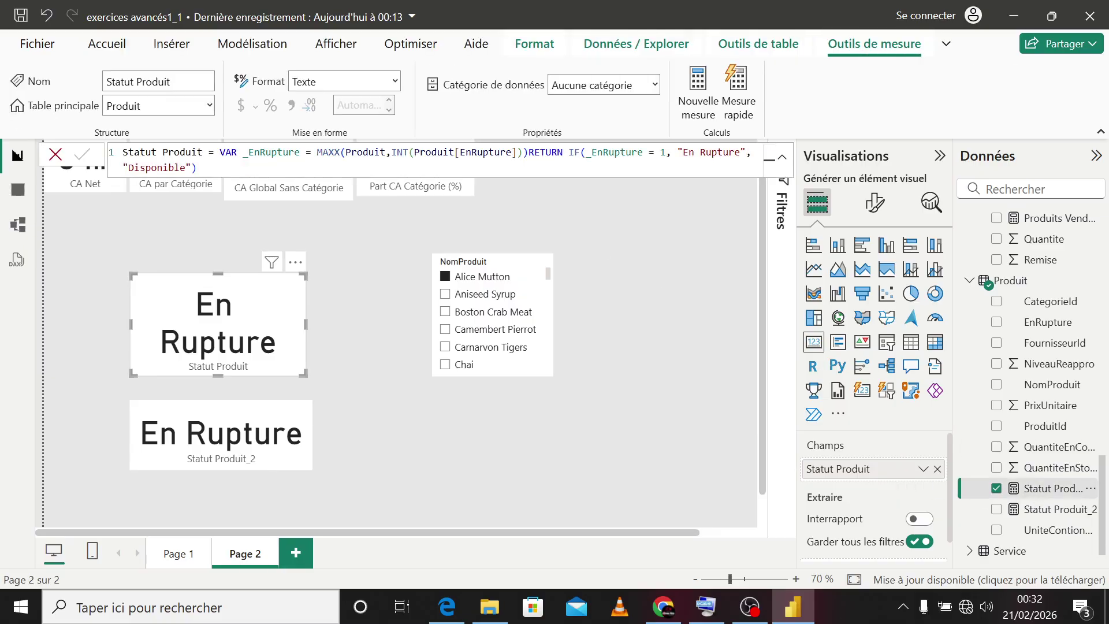
pyautogui.click(1048, 514)
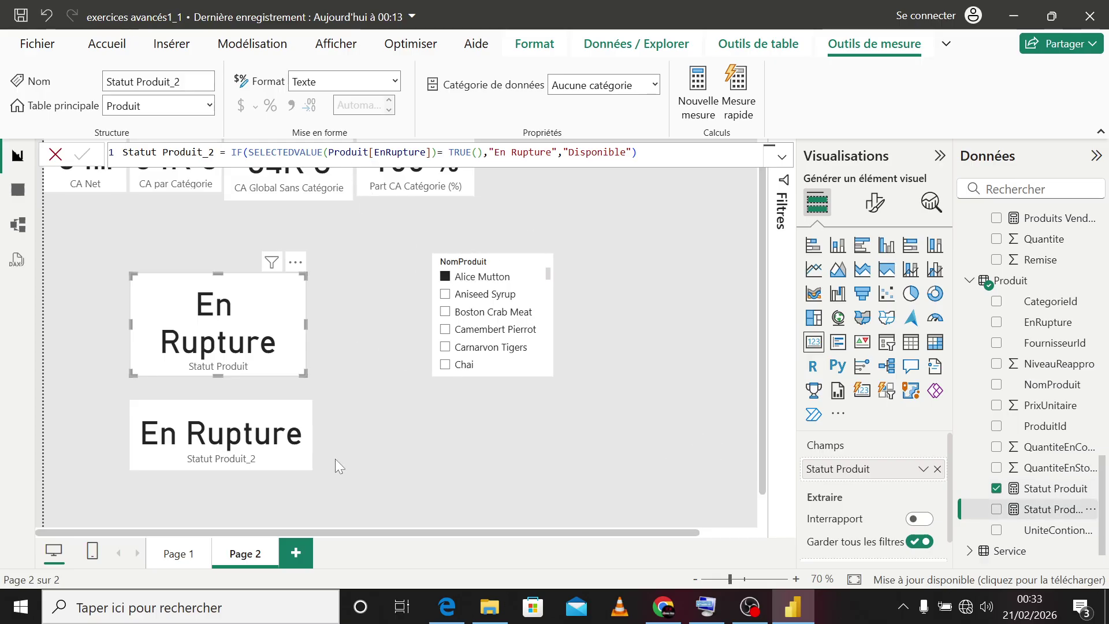
pyautogui.click(279, 448)
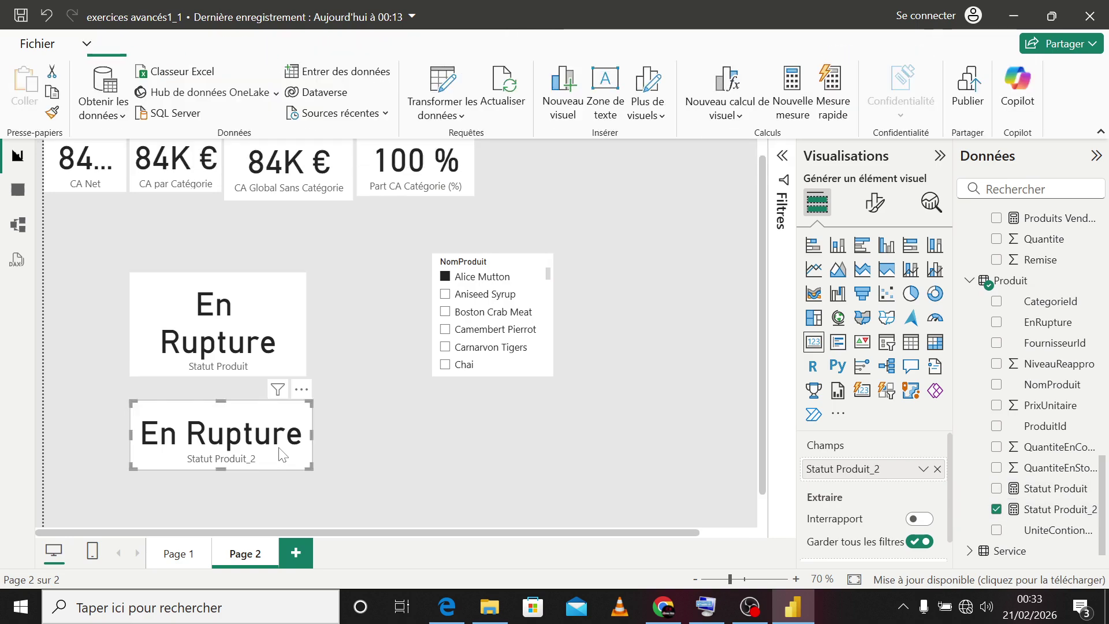
pyautogui.press('Delete')
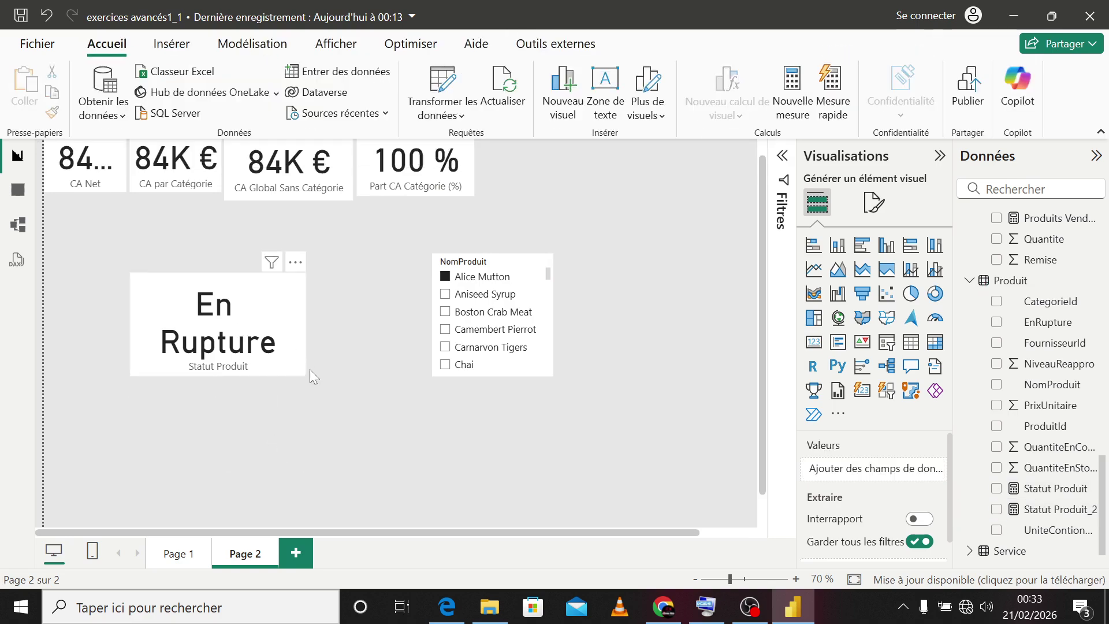
# Step: Shrink the Statut Produit card and place it at the end of the card row, beside Part CA Catégorie (%)
pyautogui.click(300, 372)
pyautogui.moveTo(301, 374); pyautogui.dragTo(632, 168)
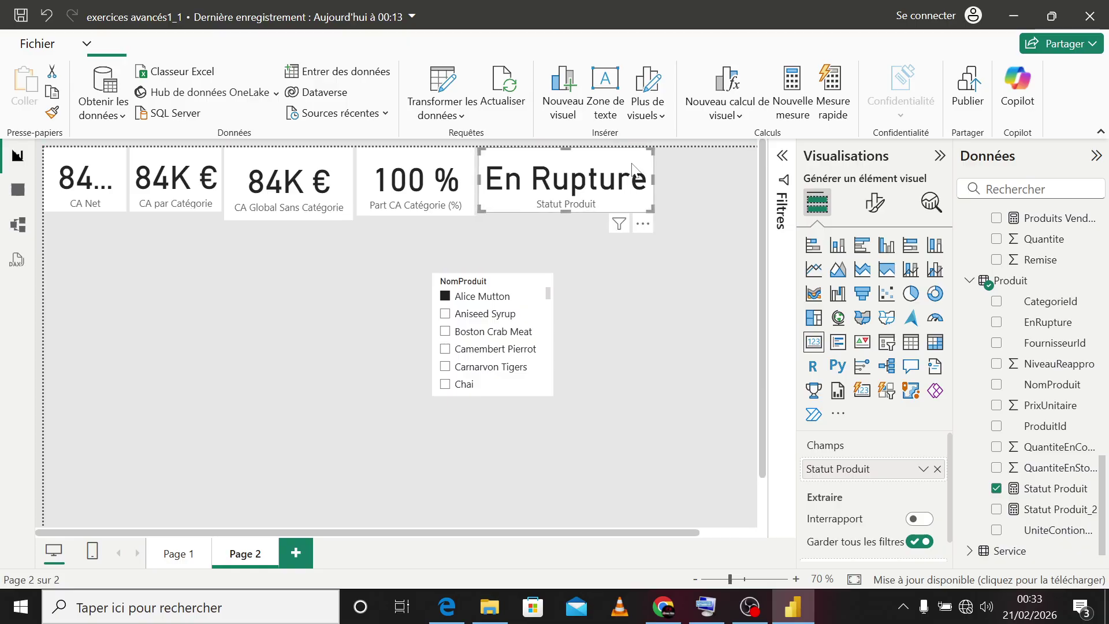
pyautogui.click(506, 243)
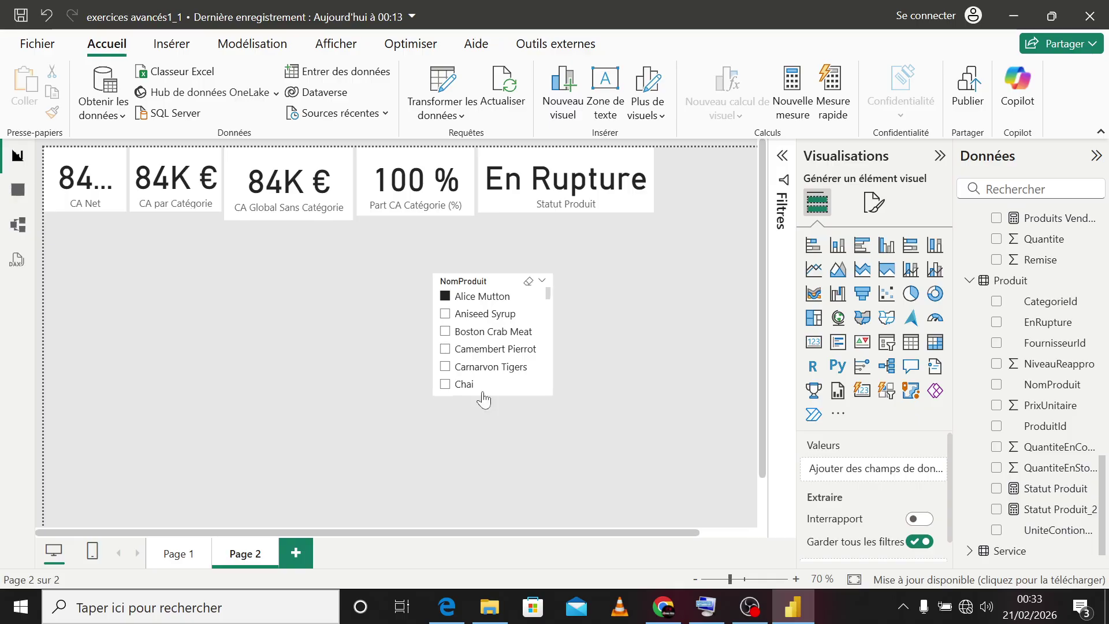
# Step: Switch to File Explorer and browse the BI function folders, including Fonctions mathématiques 19 ok and Fonctions d'agrégation (Aggregation) 10 ok
pyautogui.click(489, 611)
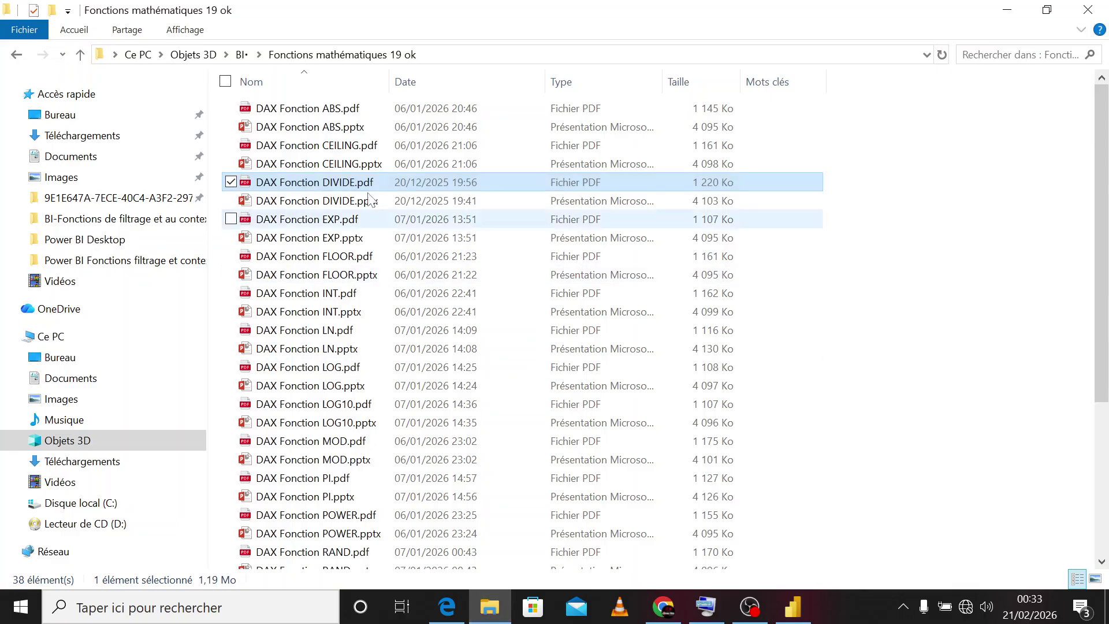
pyautogui.scroll(-4, 391, 415)
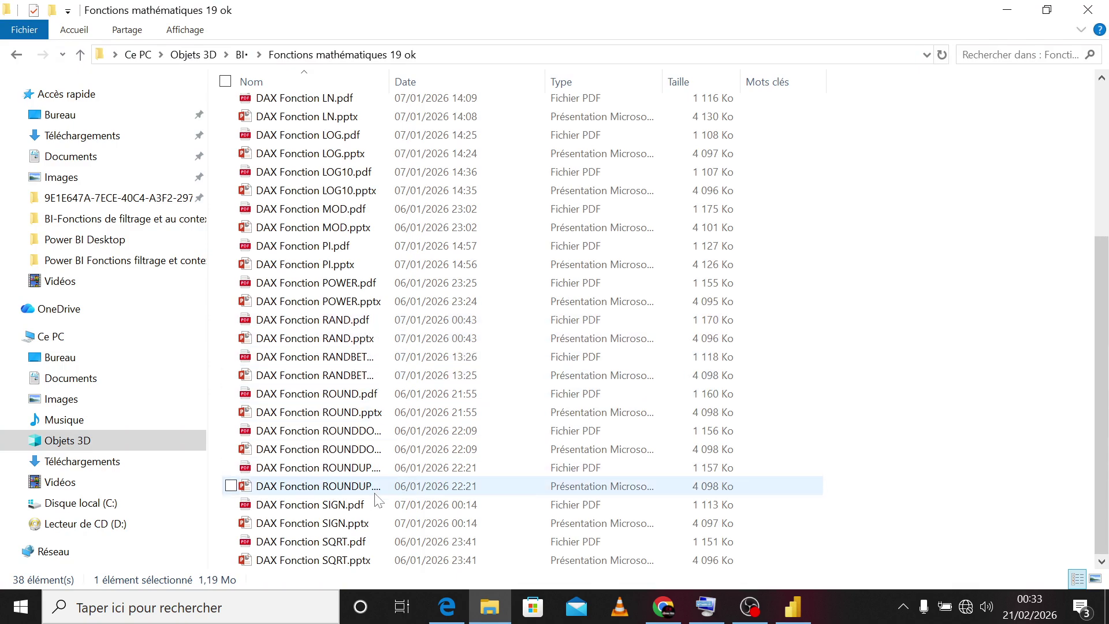
pyautogui.scroll(4, 378, 500)
pyautogui.press('BackSpace')
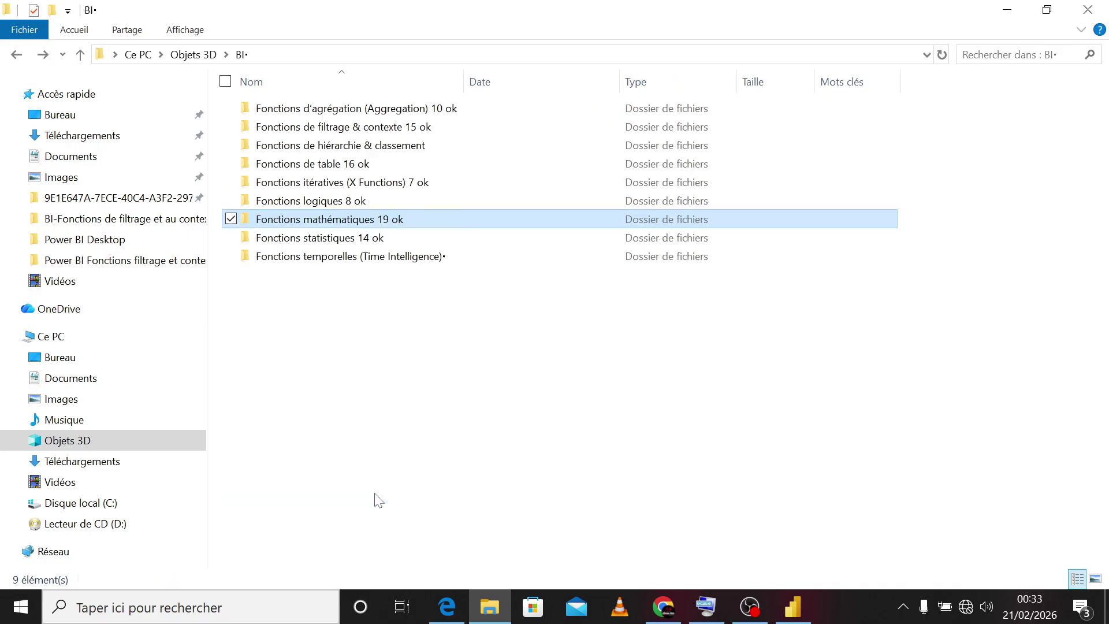
pyautogui.doubleClick(373, 115)
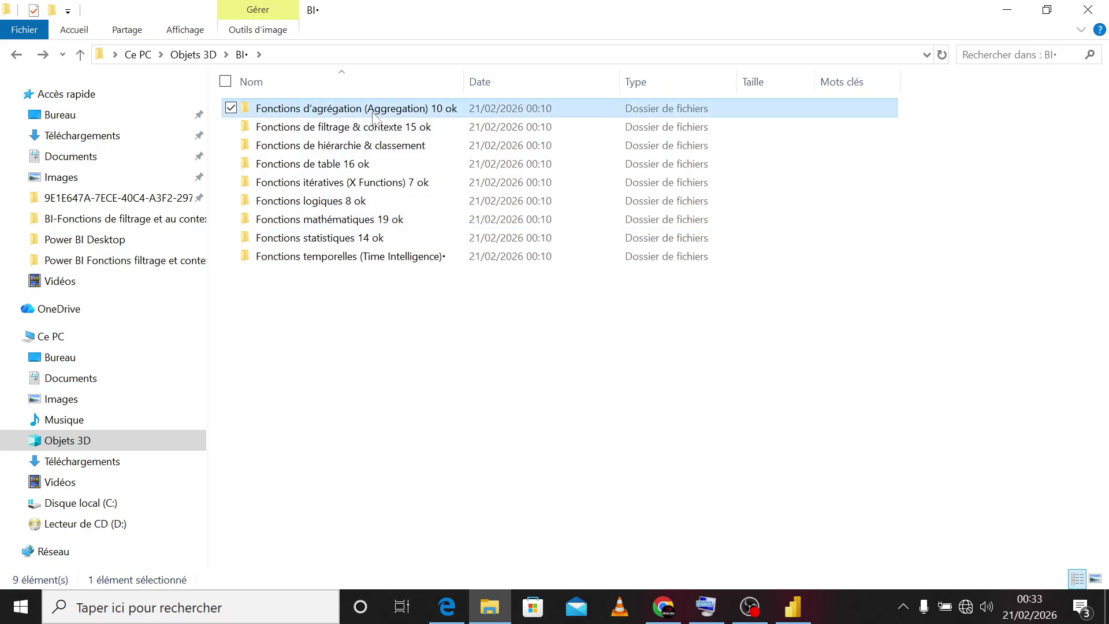
pyautogui.press('BackSpace')
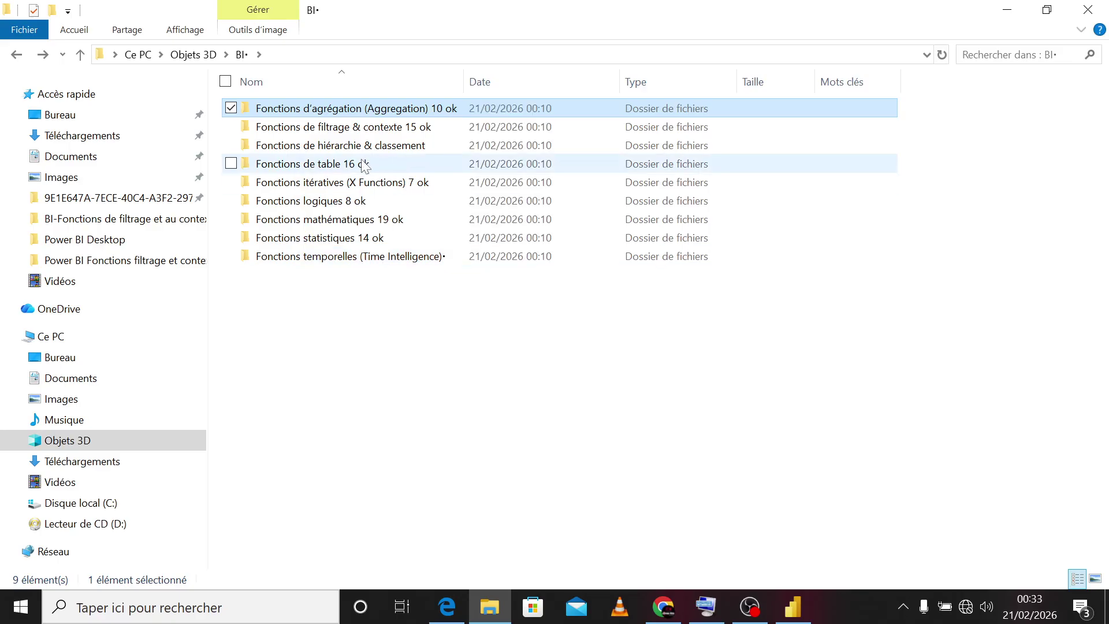
# Step: Search the Fonctions mathématiques 19 ok folder for rankx and clear the search
pyautogui.doubleClick(353, 220)
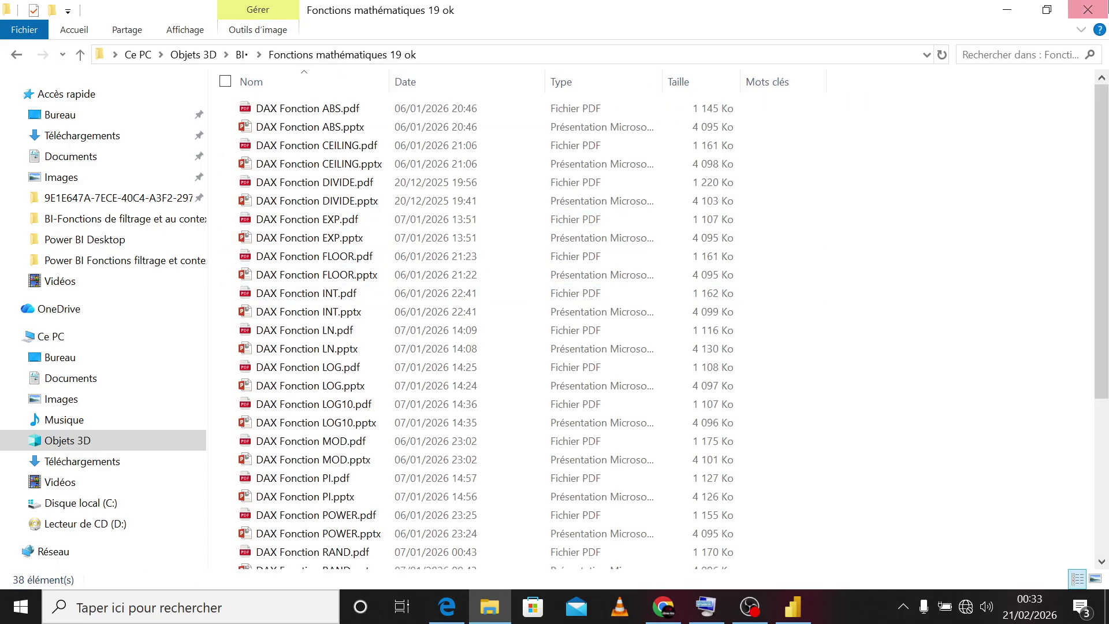
pyautogui.click(1026, 53)
pyautogui.write('rank')
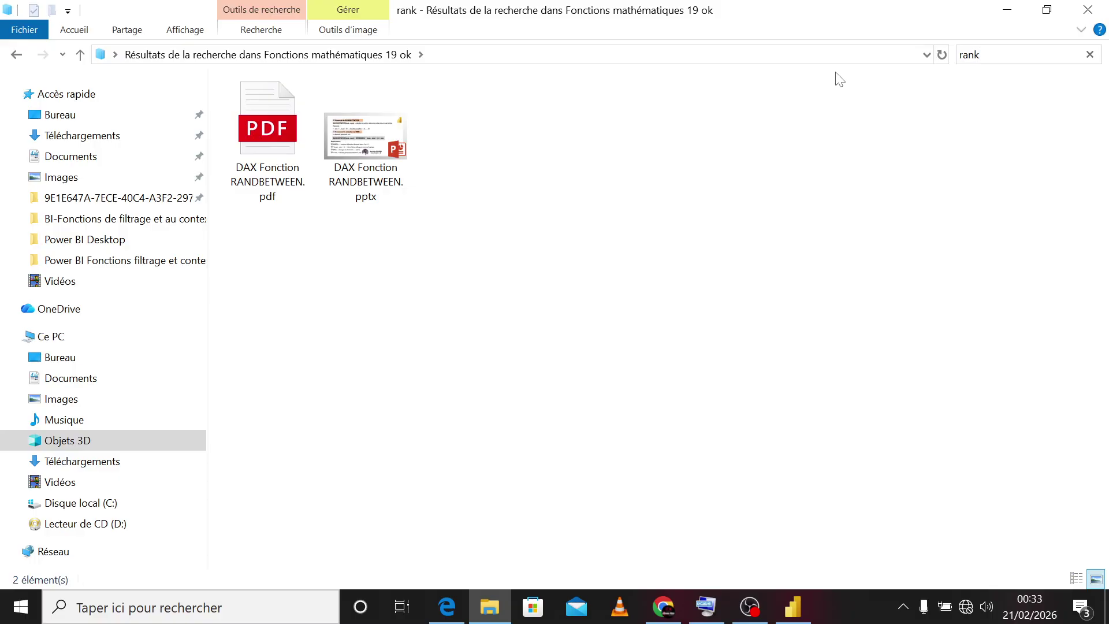
pyautogui.write('x')
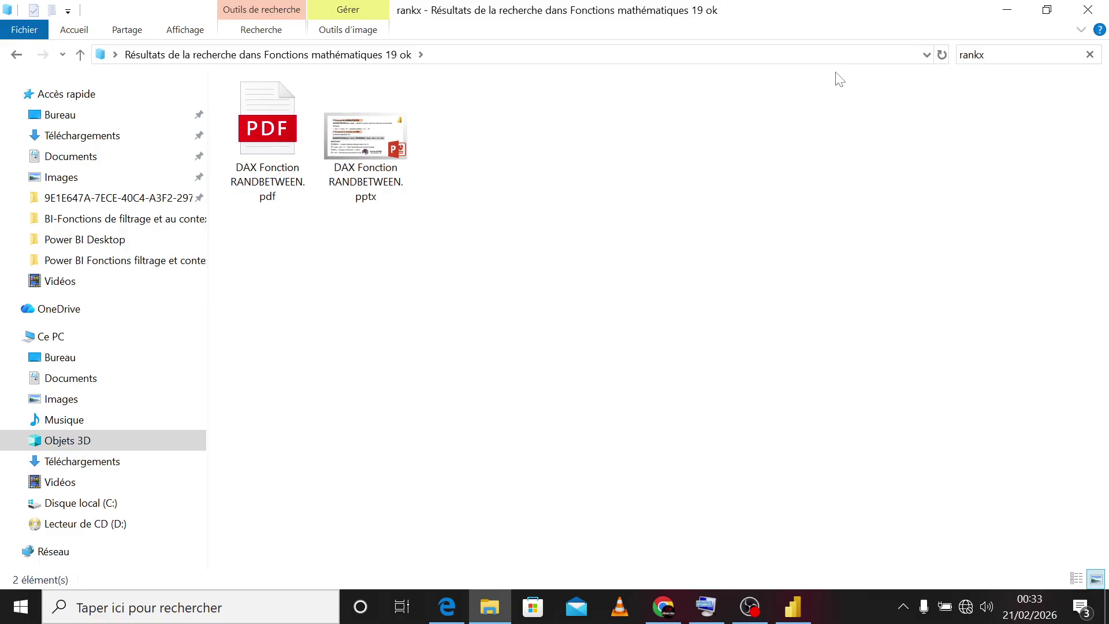
pyautogui.press('BackSpace')
pyautogui.click(1090, 55)
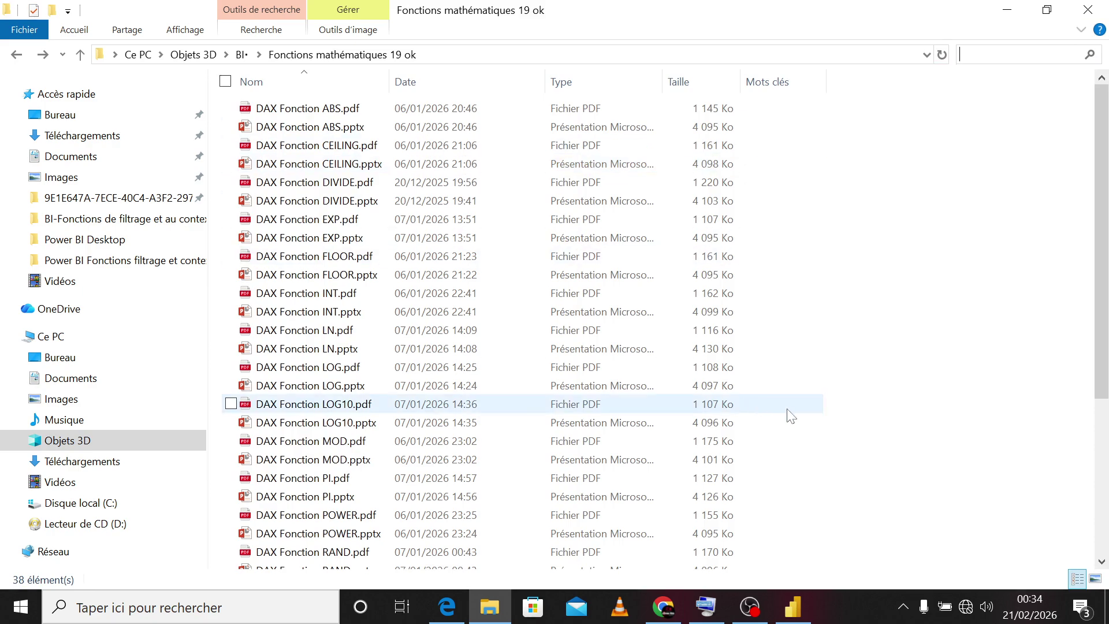
# Step: Connect the computer to the EXTREME META Wi-Fi network
pyautogui.click(964, 610)
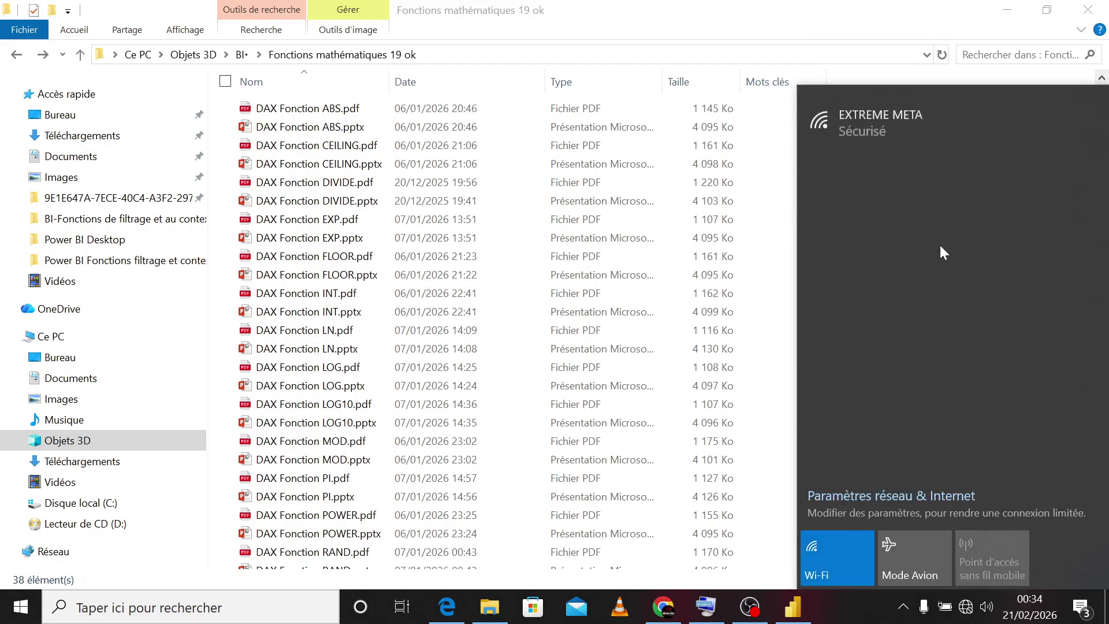
pyautogui.click(852, 145)
pyautogui.click(995, 188)
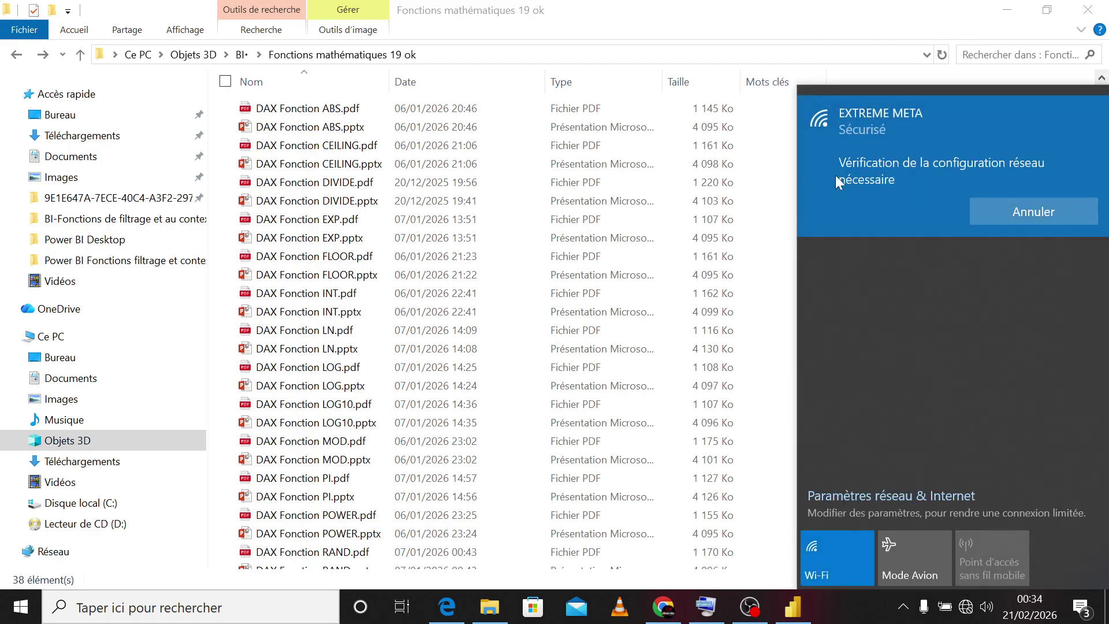
# Step: Switch to Chrome and search the web for "rankx dax" in place of the YouTube playlists address
pyautogui.click(662, 606)
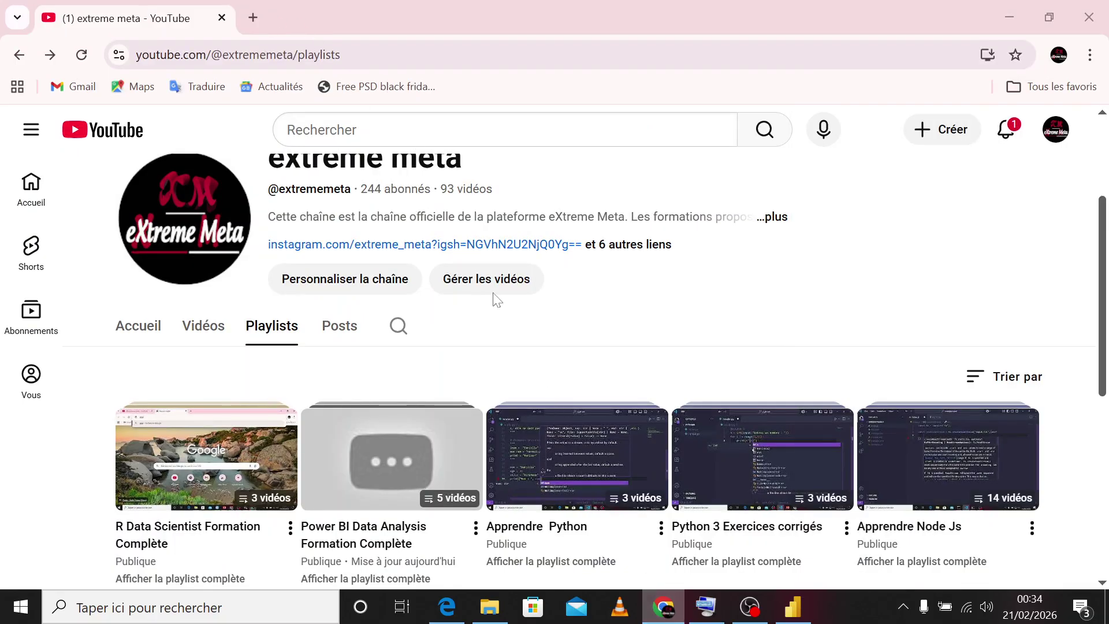
pyautogui.click(222, 17)
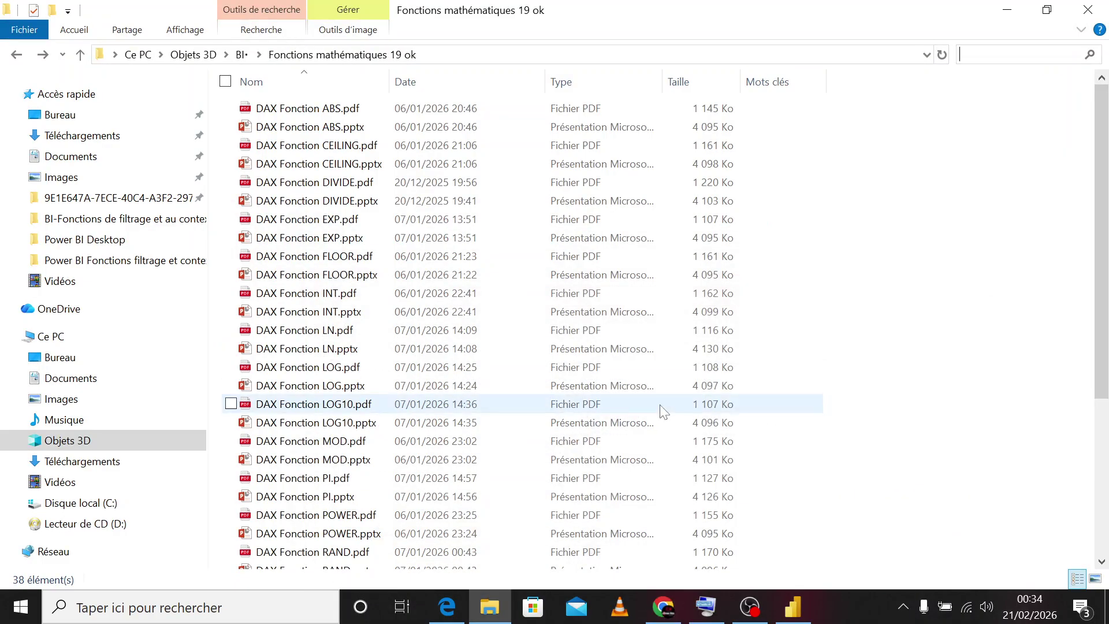
pyautogui.click(670, 605)
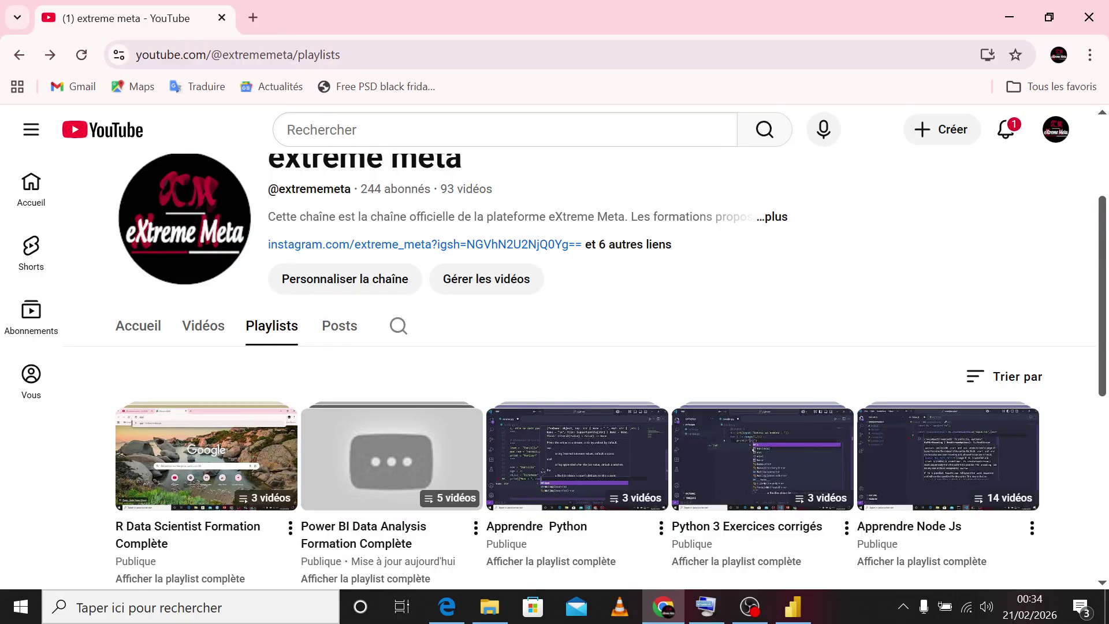
pyautogui.click(347, 59)
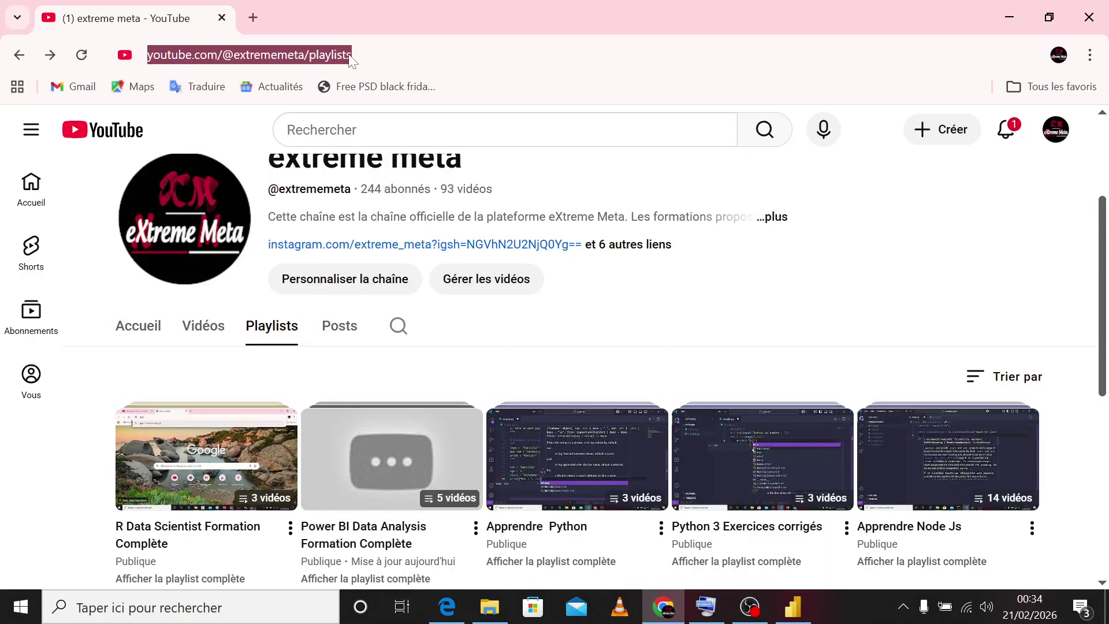
pyautogui.hotkey('ctrl', 'BackSpace')
pyautogui.write('r/pla')
pyautogui.press('BackSpace')
pyautogui.press('BackSpace')
pyautogui.press('BackSpace')
pyautogui.press('BackSpace')
pyautogui.press('BackSpace')
pyautogui.press('BackSpace')
pyautogui.press('BackSpace')
pyautogui.press('BackSpace')
pyautogui.press('BackSpace')
pyautogui.press('BackSpace')
pyautogui.press('BackSpace')
pyautogui.press('BackSpace')
pyautogui.press('BackSpace')
pyautogui.press('BackSpace')
pyautogui.press('BackSpace')
pyautogui.press('BackSpace')
pyautogui.press('BackSpace')
pyautogui.press('BackSpace')
pyautogui.press('BackSpace')
pyautogui.press('BackSpace')
pyautogui.press('BackSpace')
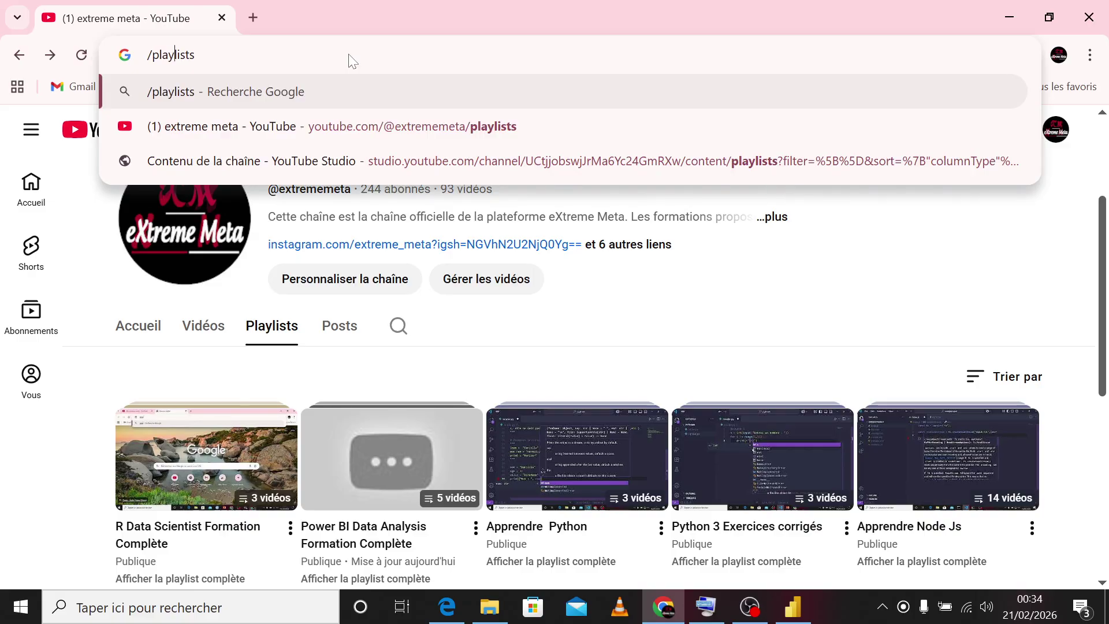
pyautogui.press('Delete')
pyautogui.press('Delete')
pyautogui.press('Delete')
pyautogui.press('Delete')
pyautogui.press('BackSpace')
pyautogui.press('BackSpace')
pyautogui.press('BackSpace')
pyautogui.press('BackSpace')
pyautogui.press('BackSpace')
pyautogui.press('BackSpace')
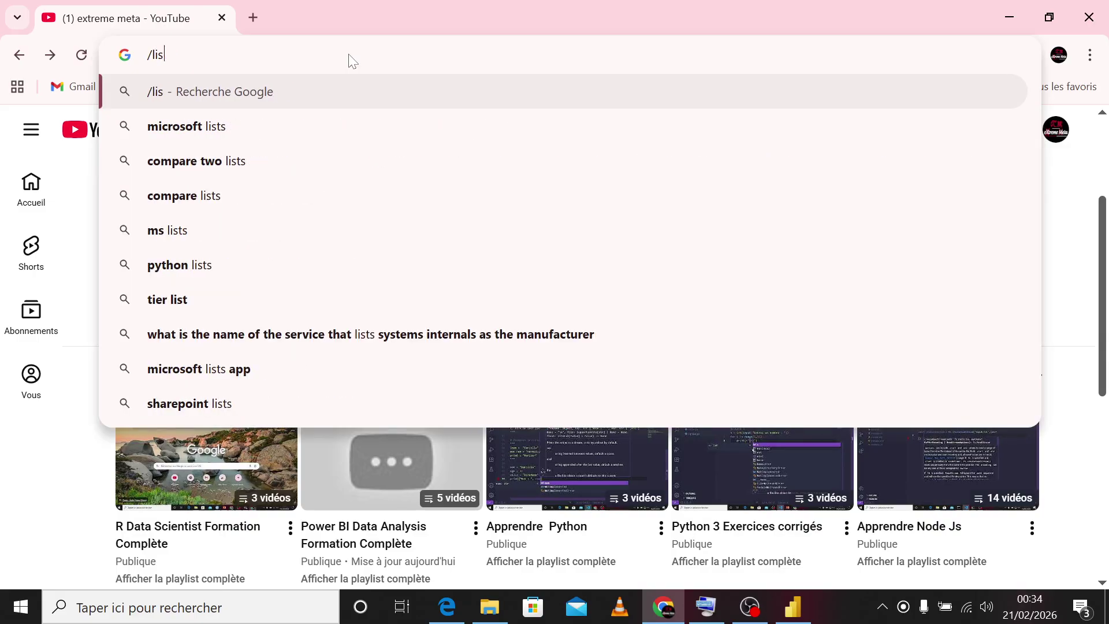
pyautogui.write('rank')
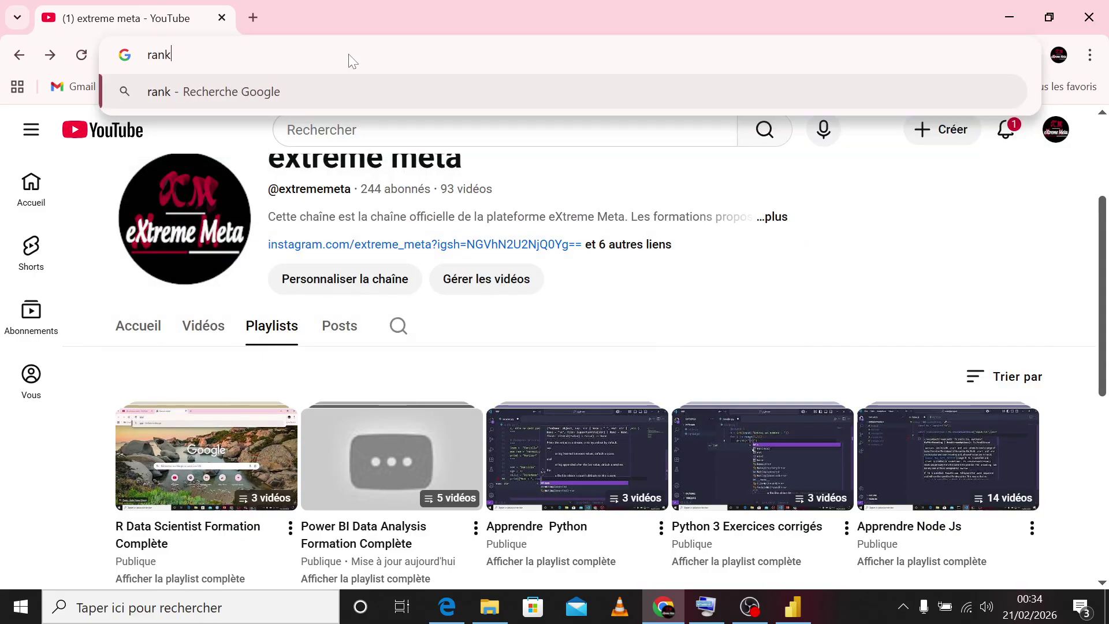
pyautogui.write('x')
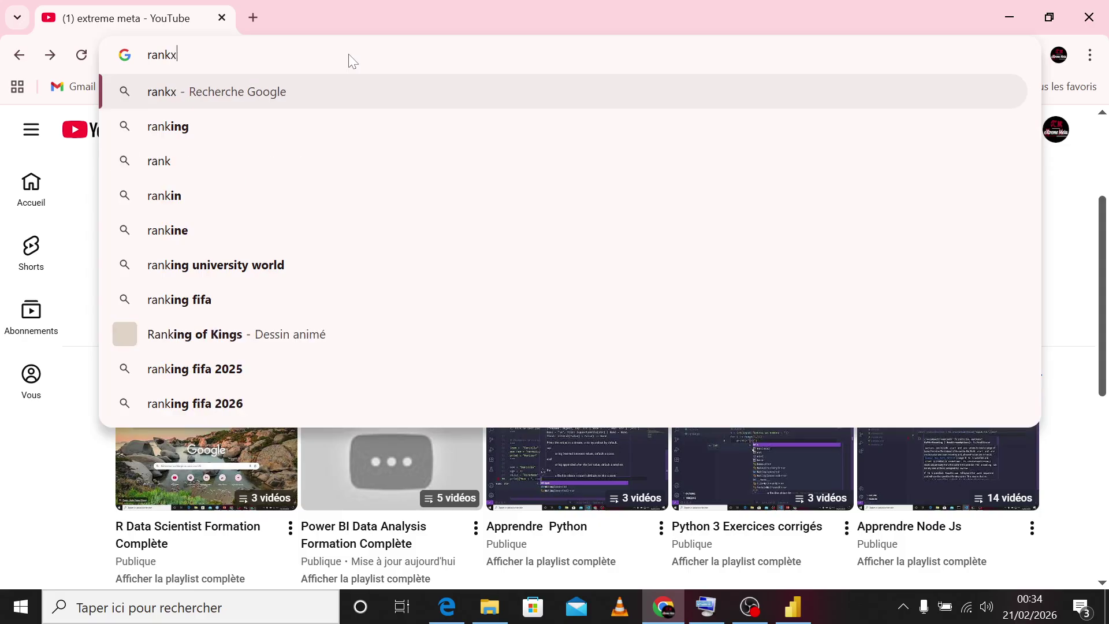
pyautogui.press('Down')
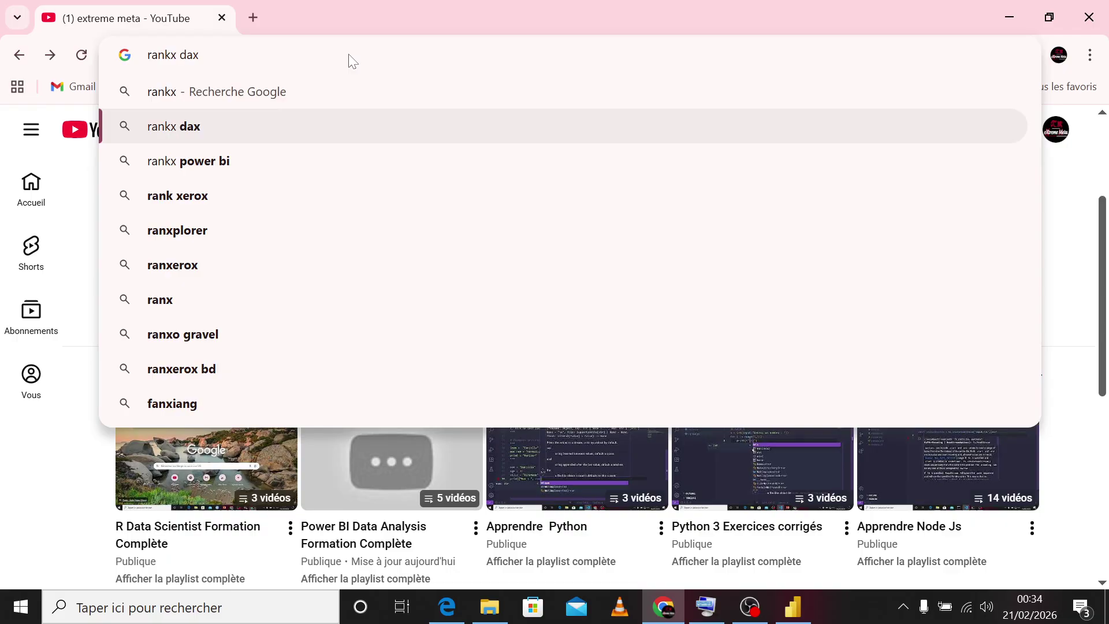
pyautogui.click(243, 131)
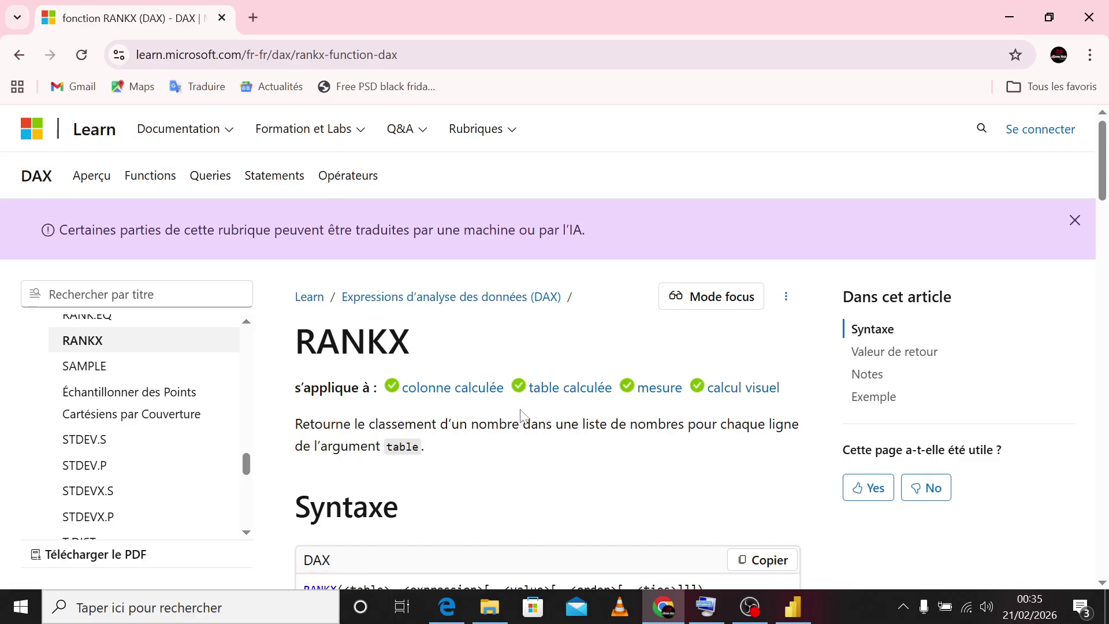
# Step: Read the description, syntax and parameters of the RANKX function on the Microsoft Learn page
pyautogui.scroll(-1, 502, 437)
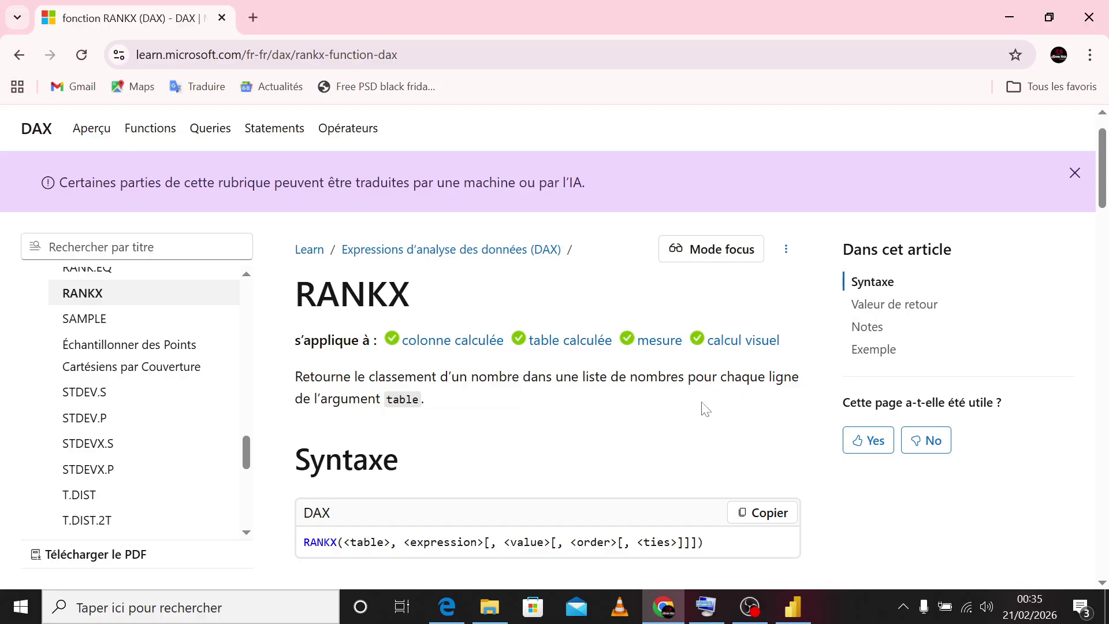
pyautogui.scroll(-2, 560, 412)
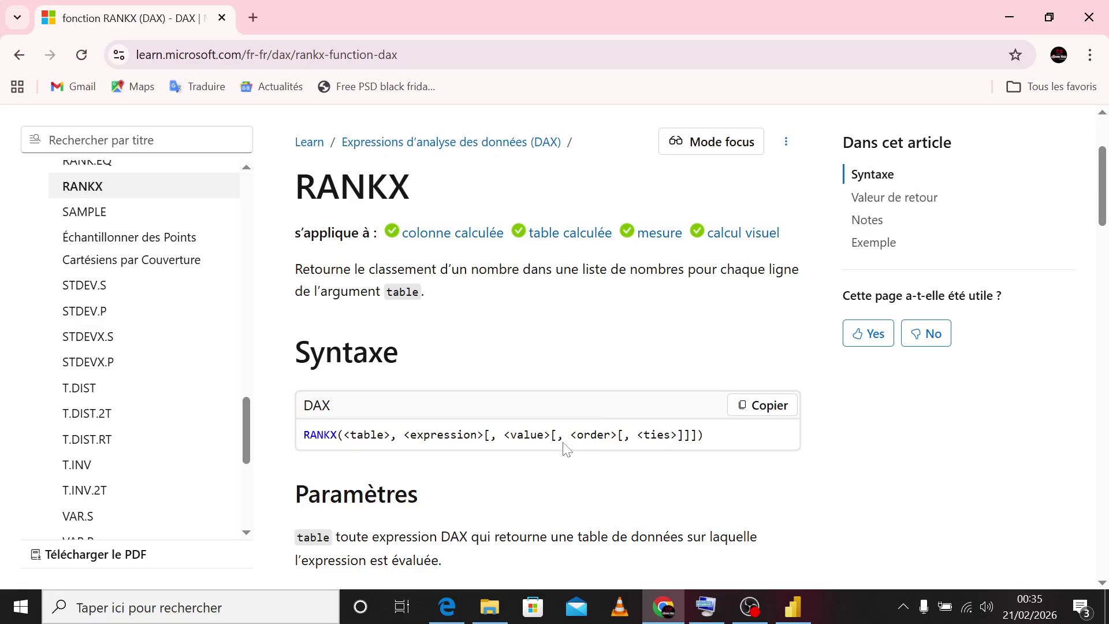
pyautogui.scroll(-1, 526, 376)
pyautogui.scroll(1, 525, 376)
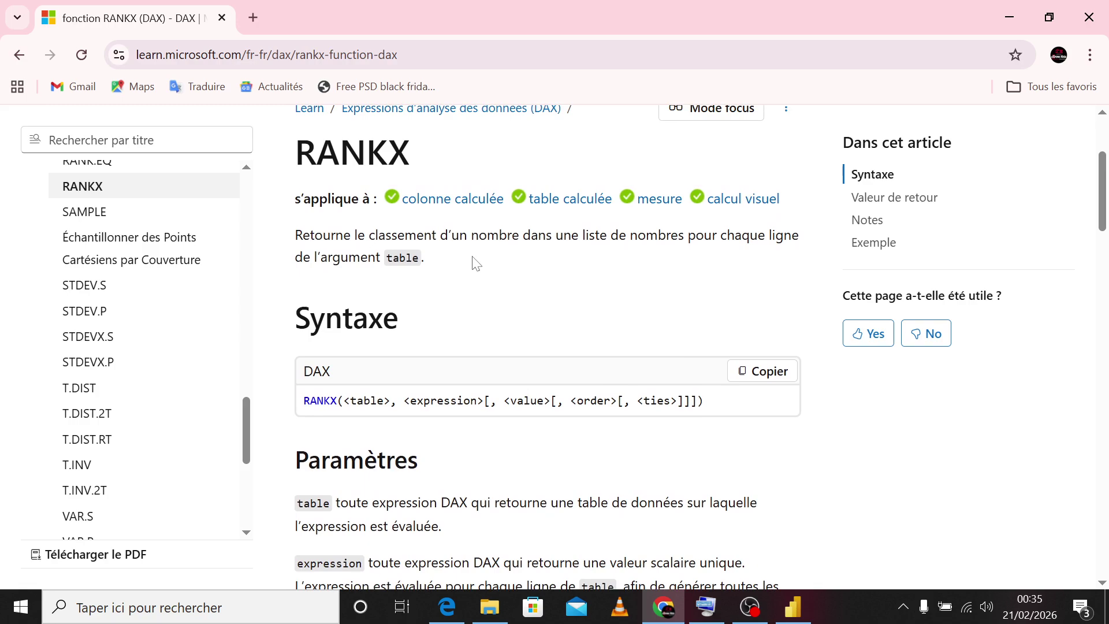
# Step: Switch to Power BI and move the NomProduit slicer to the right side of Page 2, below the card row
pyautogui.click(792, 606)
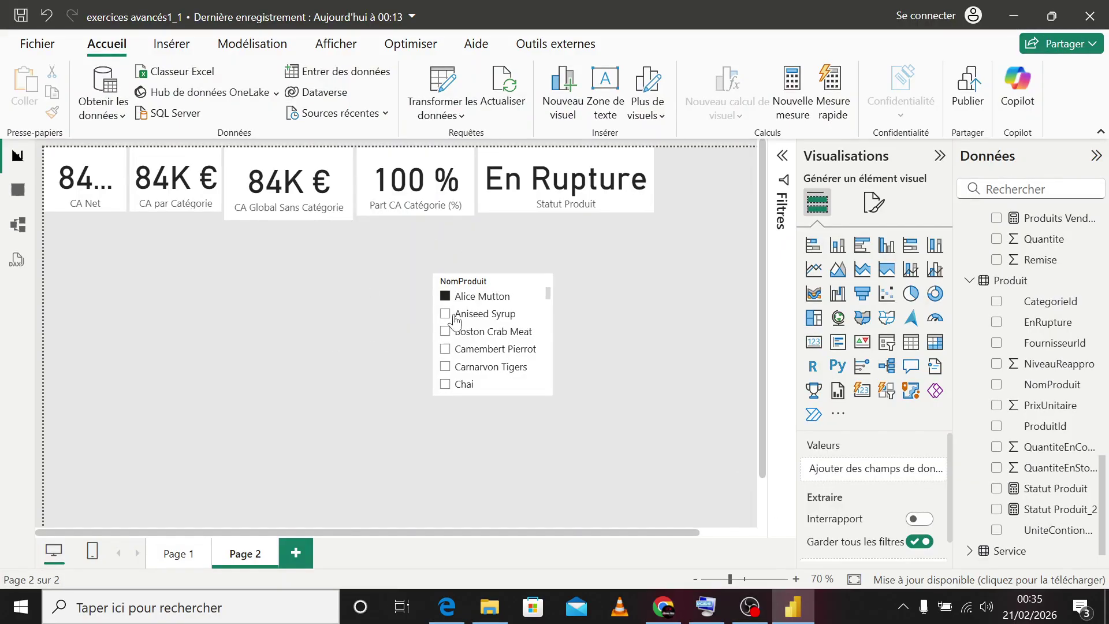
pyautogui.moveTo(519, 324); pyautogui.dragTo(718, 321)
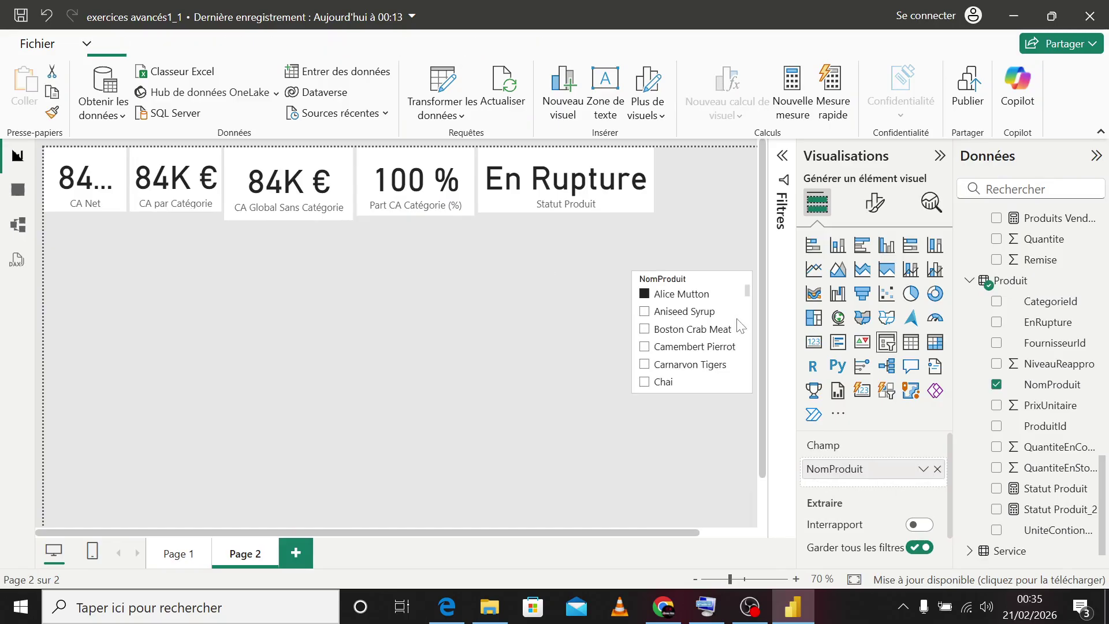
# Step: Create a new measure in the Produit table named Rang Produit and start its formula with RANKX
pyautogui.rightClick(1020, 281)
pyautogui.press('Escape')
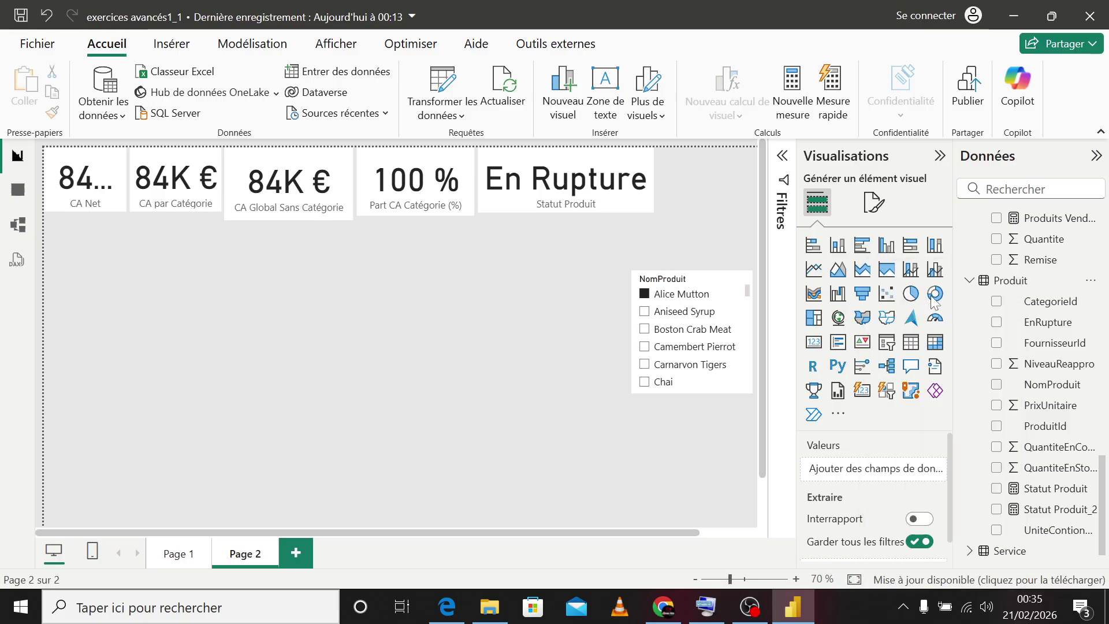
pyautogui.click(933, 295)
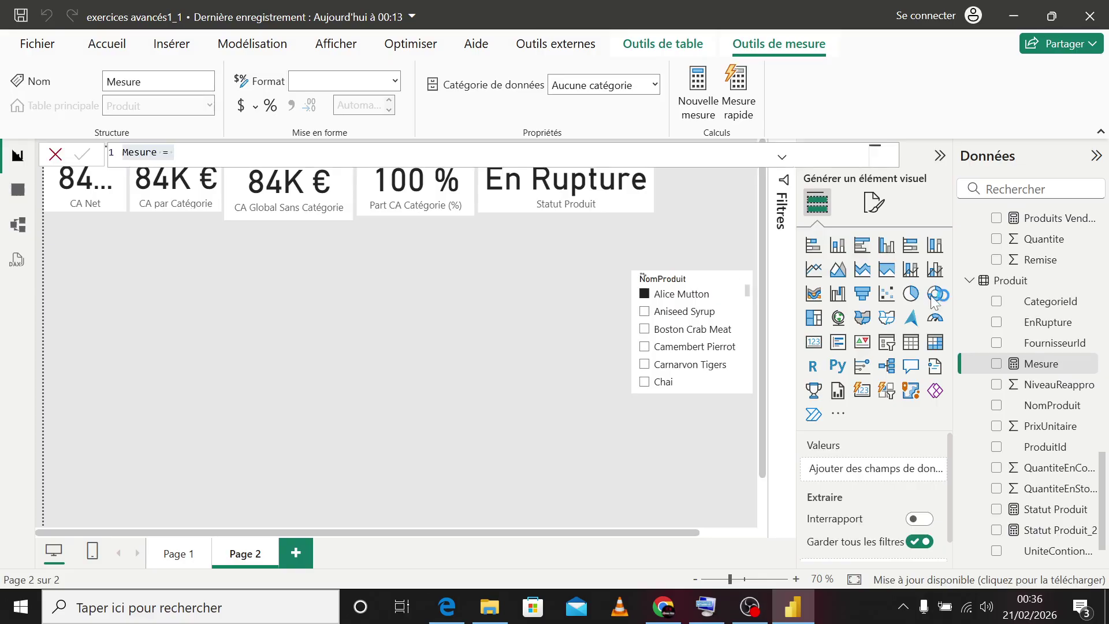
pyautogui.write('ng')
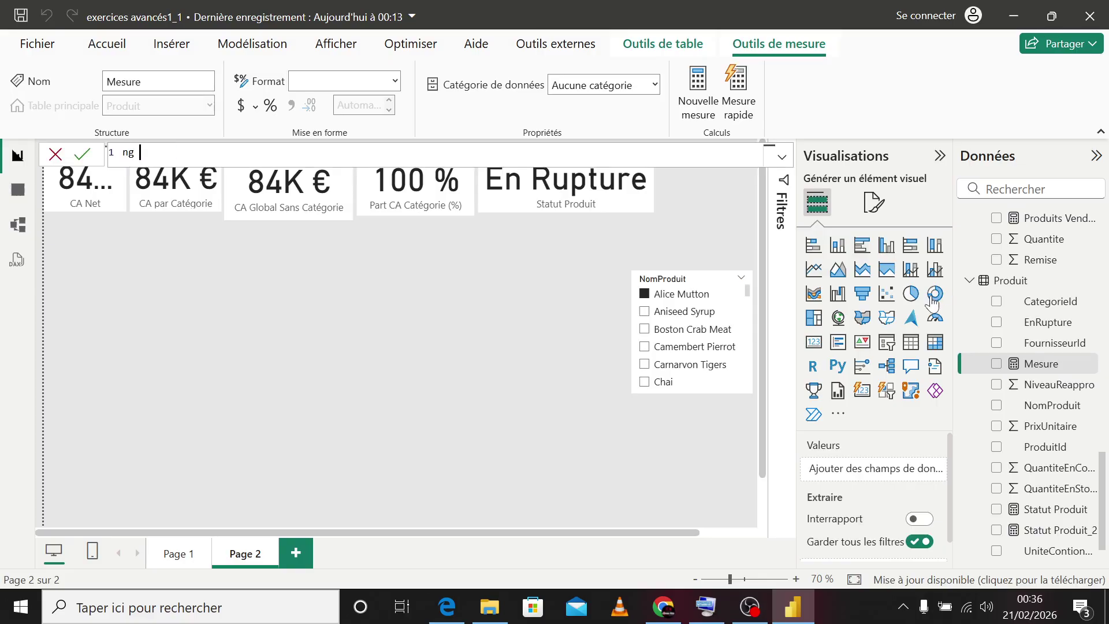
pyautogui.press('BackSpace')
pyautogui.press('BackSpace')
pyautogui.write('Rang Produit = ran')
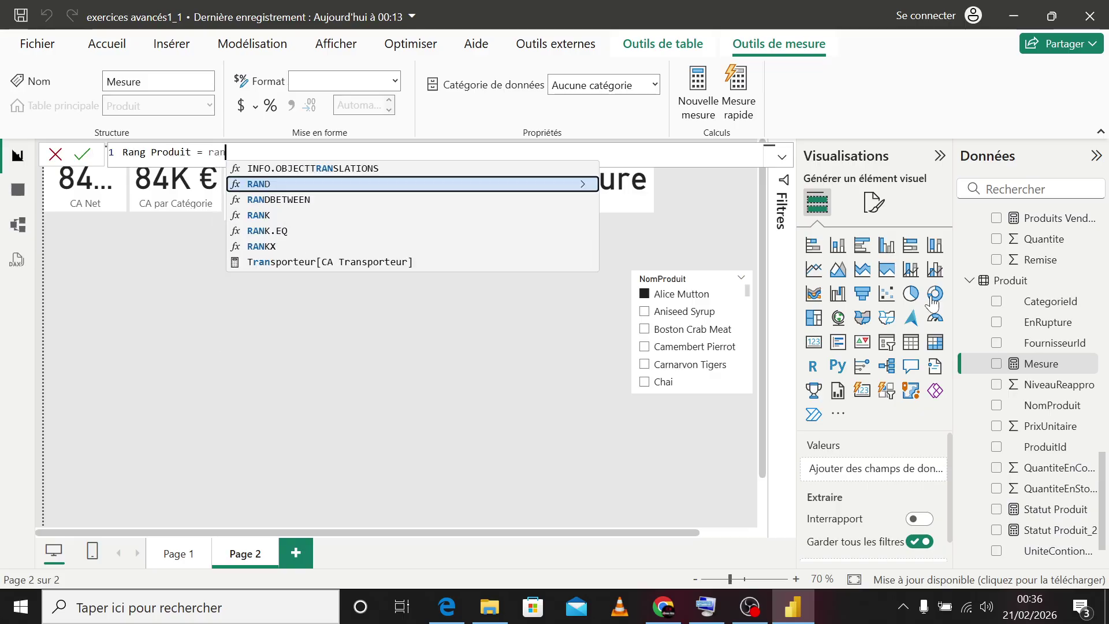
pyautogui.write('kx')
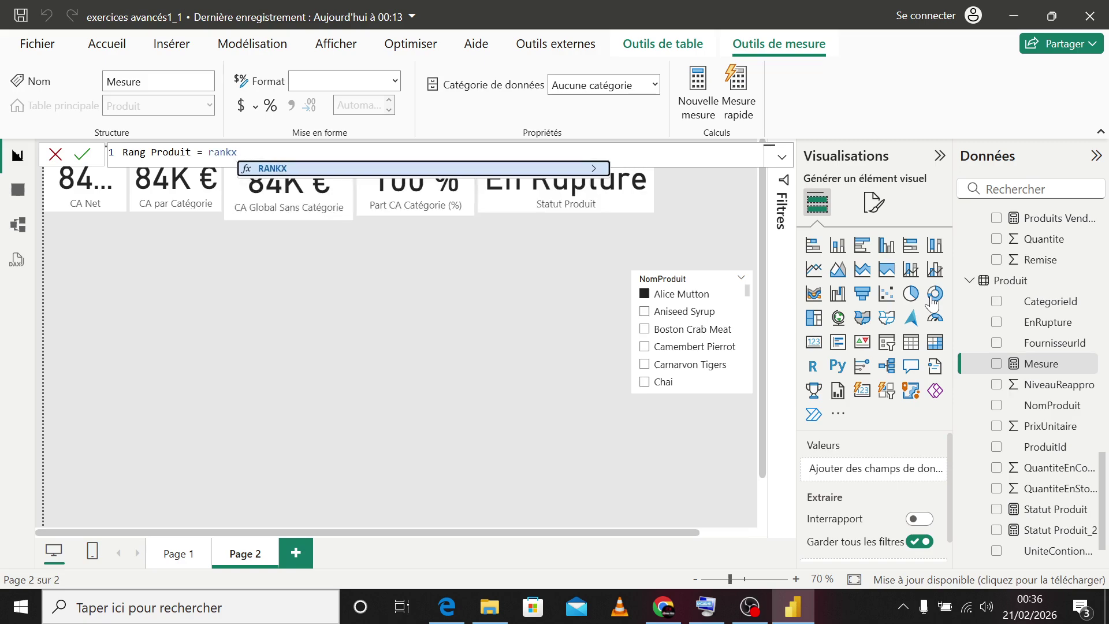
pyautogui.press('Tab')
# Step: Enter ALL(Produit[NomProduit]) as the table argument of RANKX in the Rang Produit formula
pyautogui.write('all')
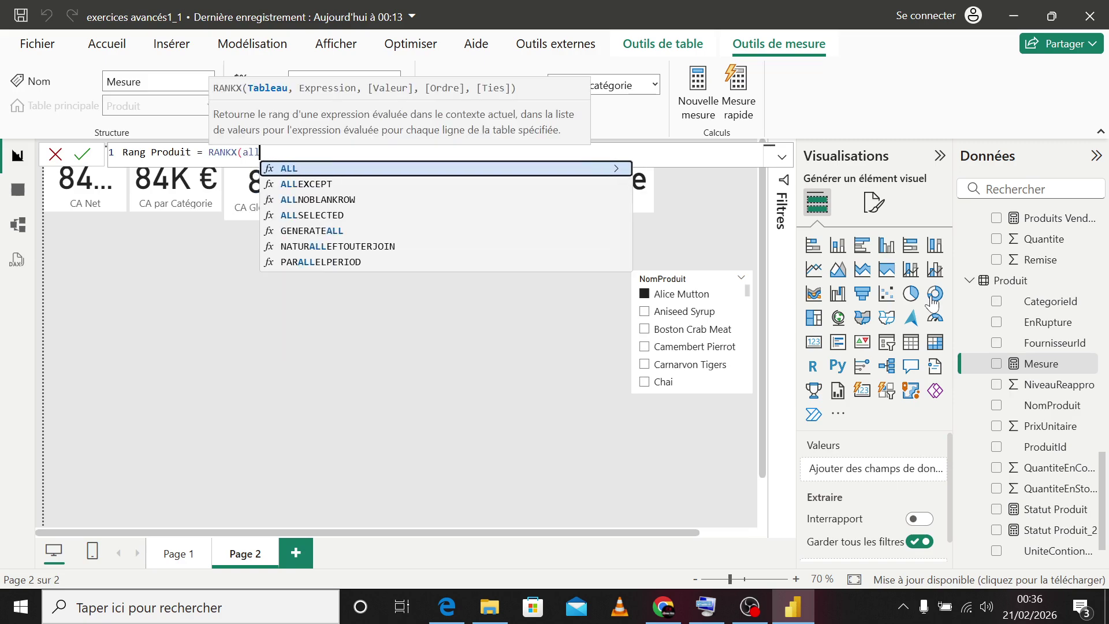
pyautogui.press('Tab')
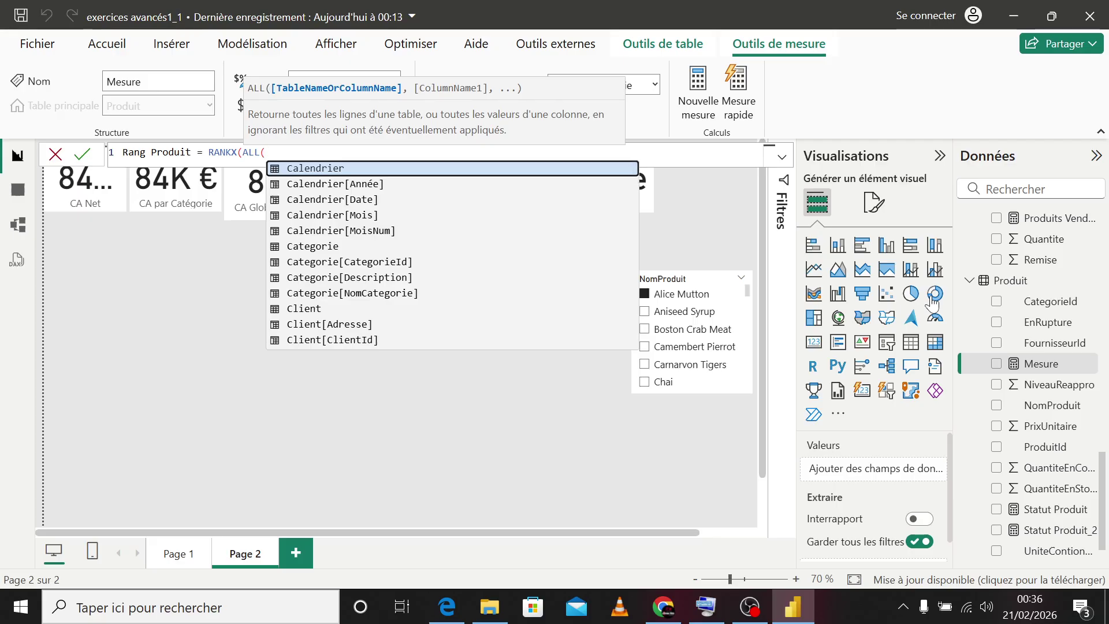
pyautogui.write('p')
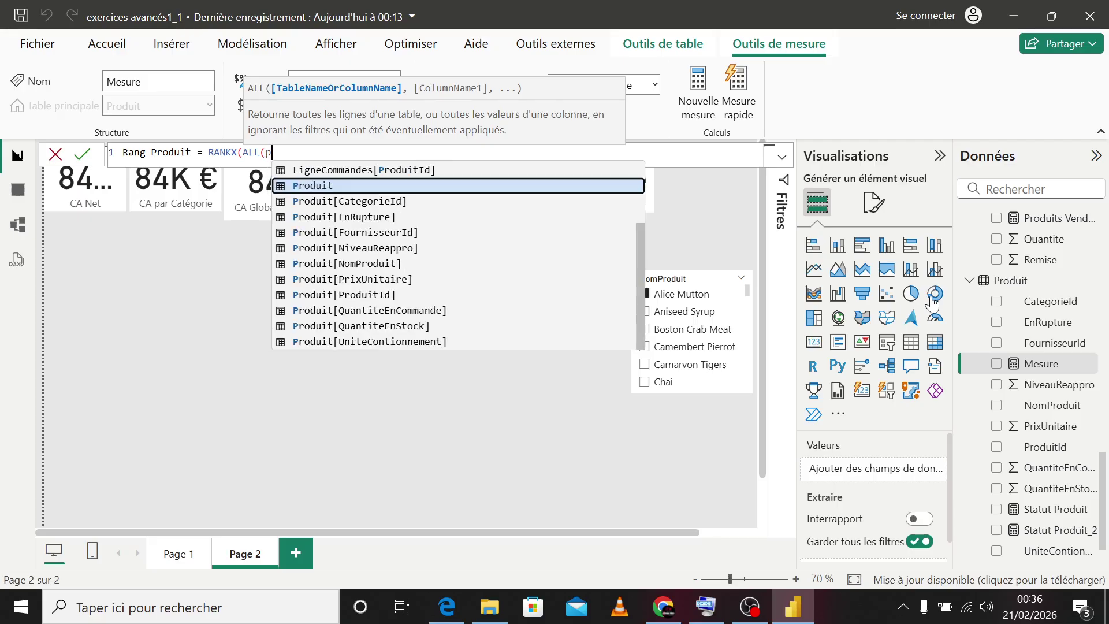
pyautogui.press('BackSpace')
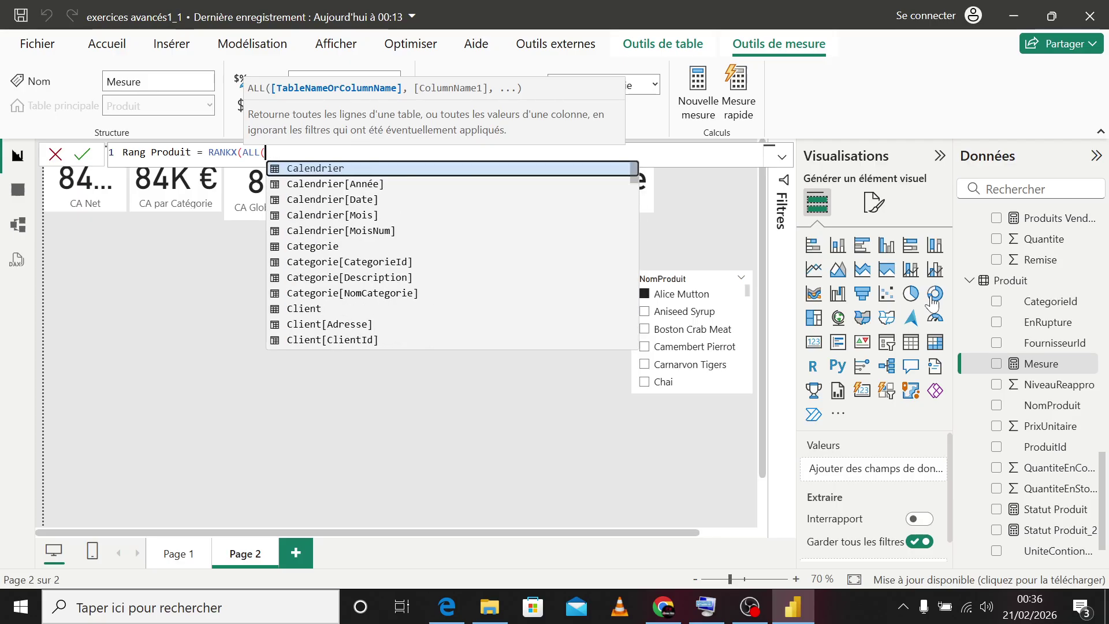
pyautogui.write('pro')
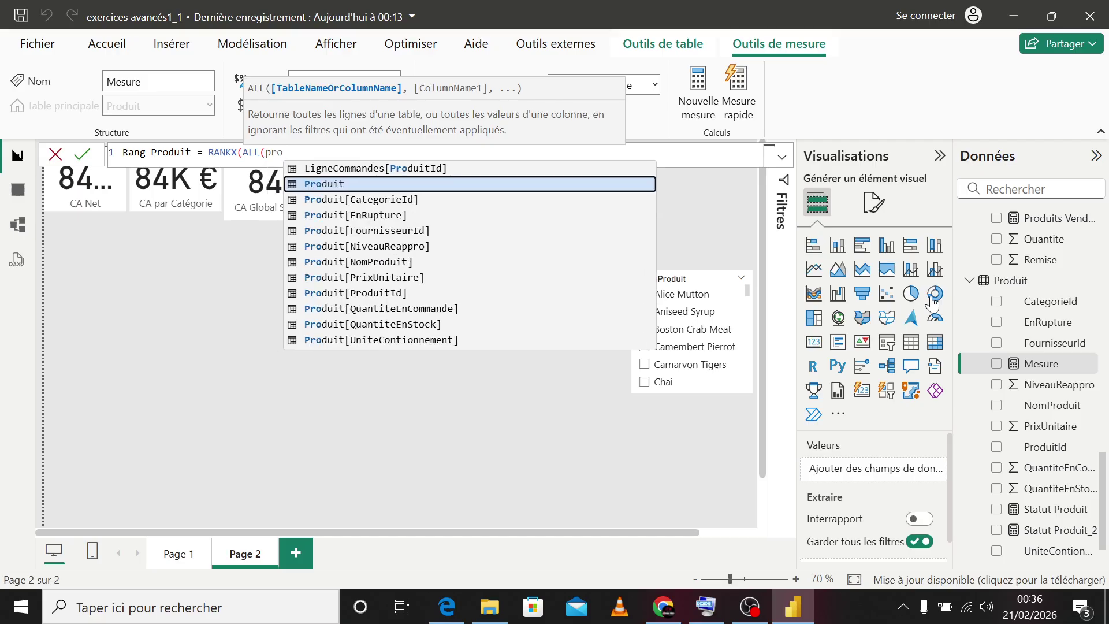
pyautogui.write('dui')
pyautogui.press('Down')
pyautogui.press('Down')
pyautogui.press('Down')
pyautogui.press('Down')
pyautogui.press('Down')
pyautogui.press('Tab')
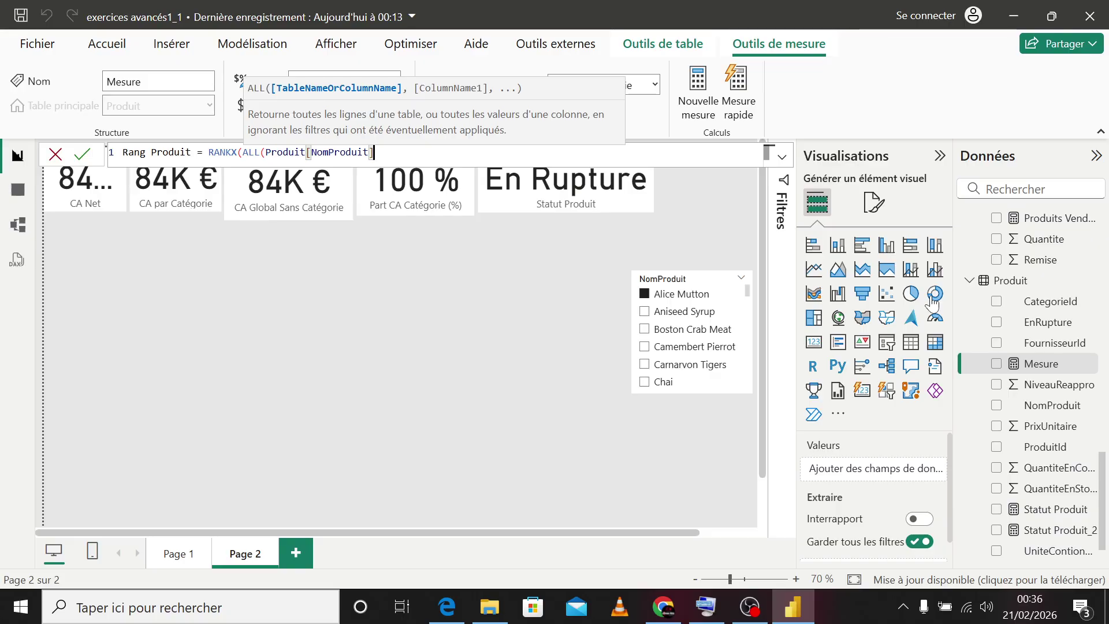
pyautogui.write('),')
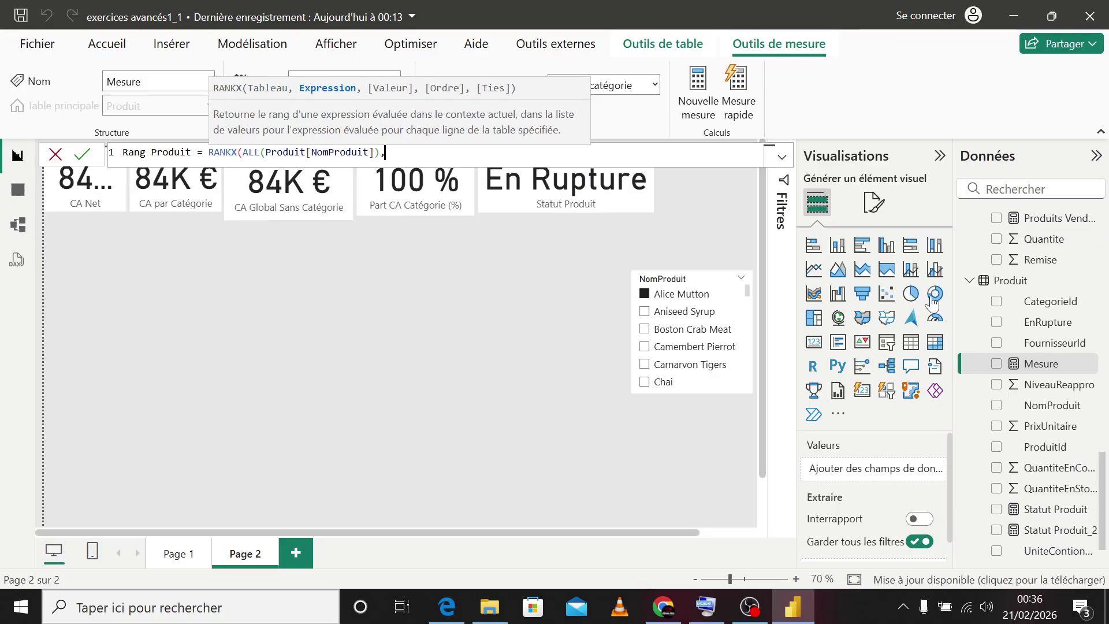
# Step: Enter the [CA Net] measure as the expression argument of RANKX in the Rang Produit formula
pyautogui.write('[')
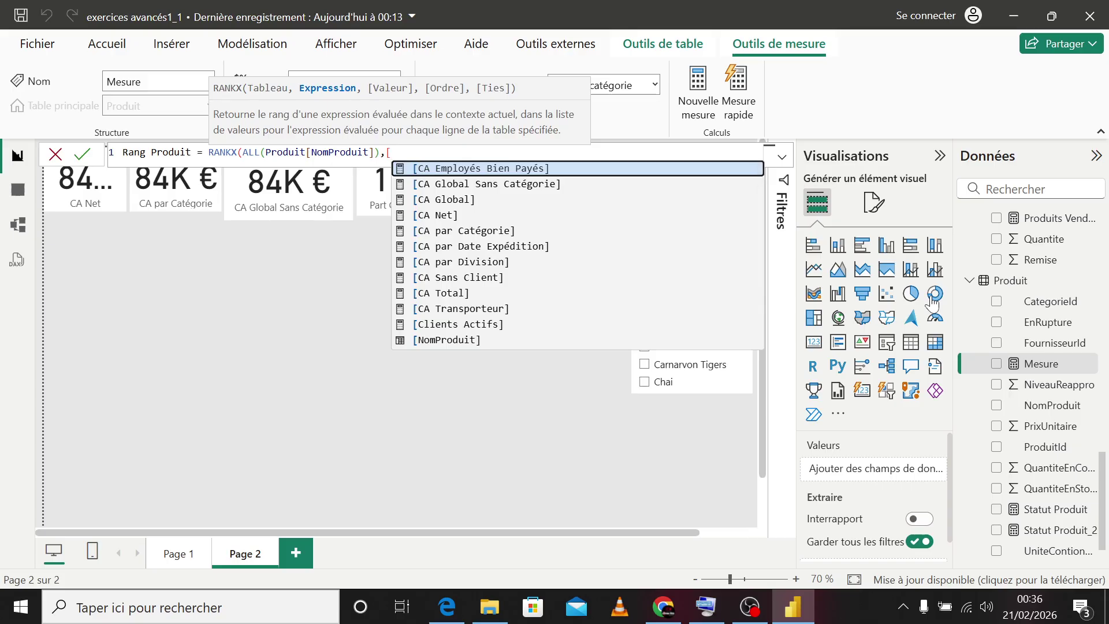
pyautogui.press('Down')
pyautogui.press('Down')
pyautogui.press('Down')
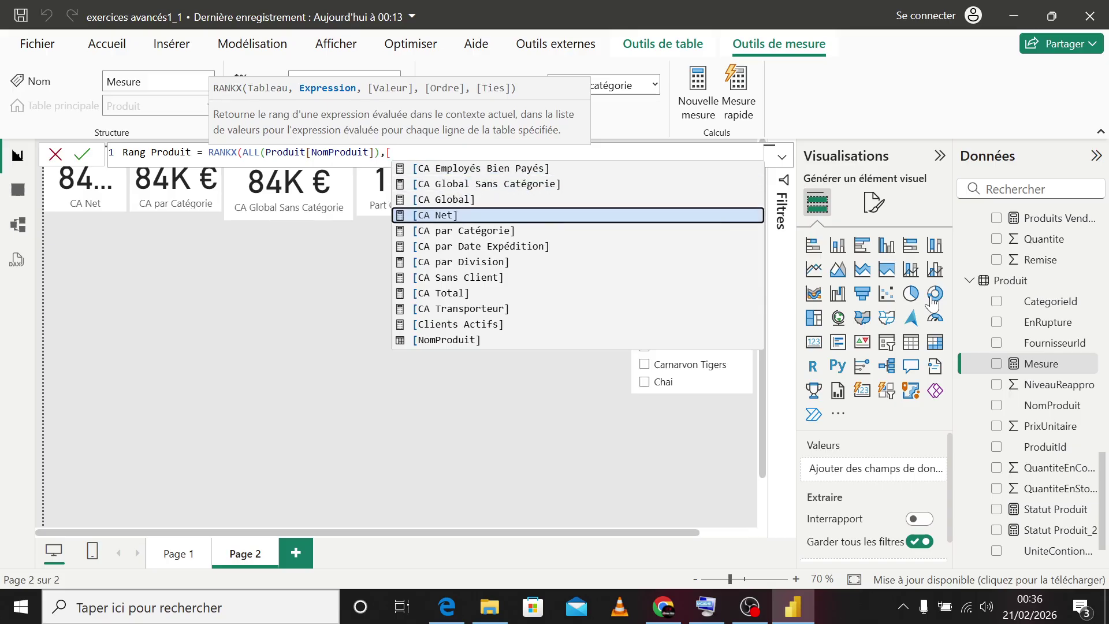
pyautogui.press('Tab')
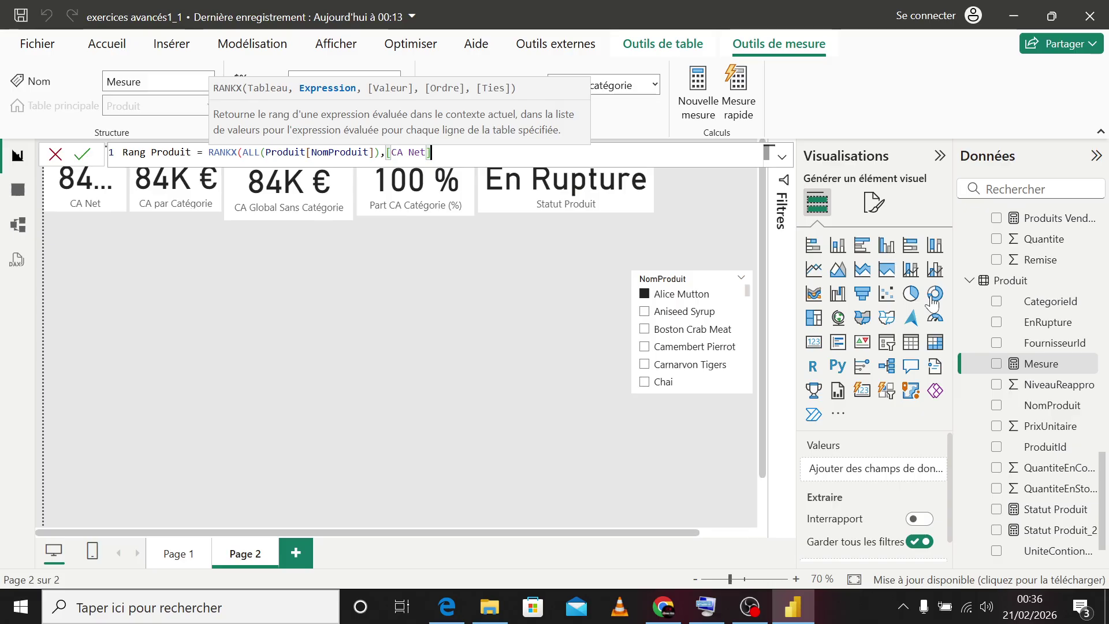
# Step: Leave the RANKX value argument empty, set the order to DESC, then close and commit the Rang Produit formula
pyautogui.write(',')
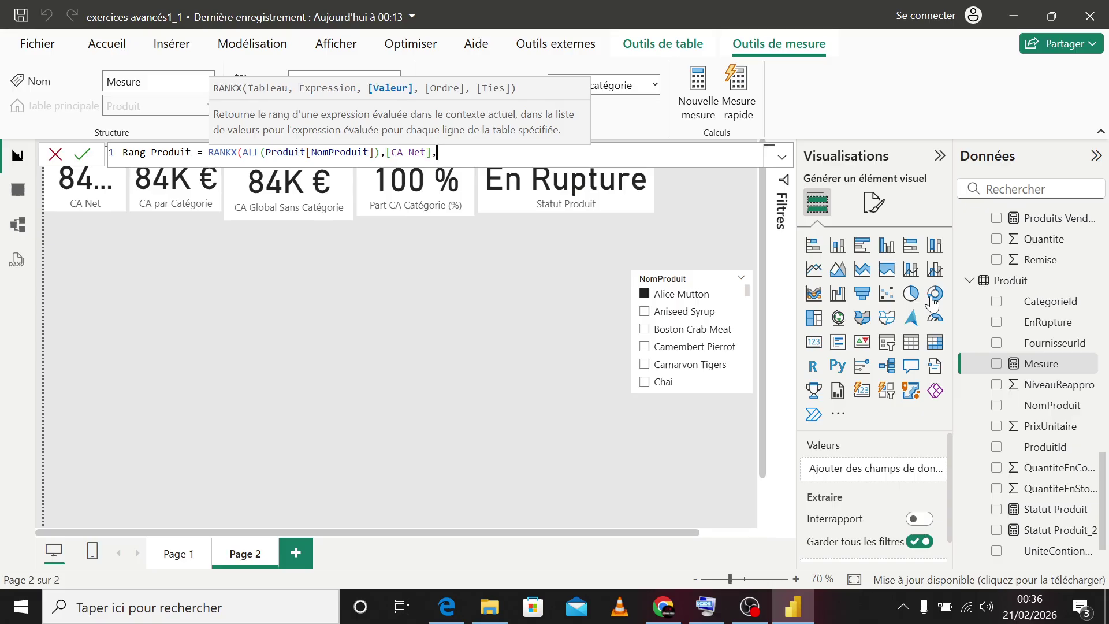
pyautogui.write(',')
pyautogui.press('Down')
pyautogui.press('Tab')
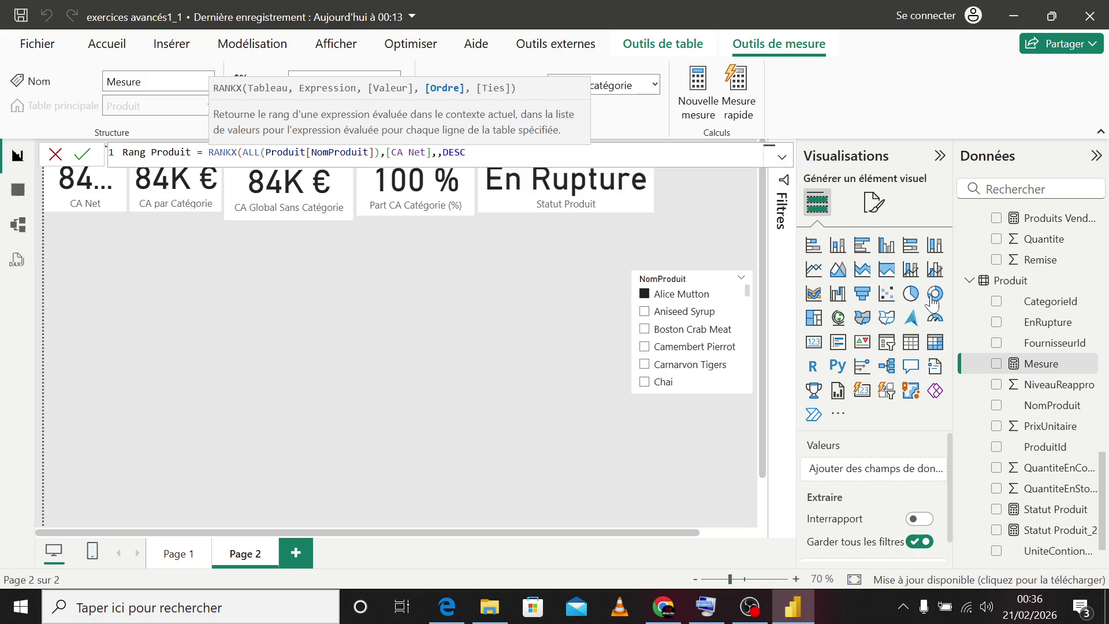
pyautogui.write(')')
pyautogui.press('Return')
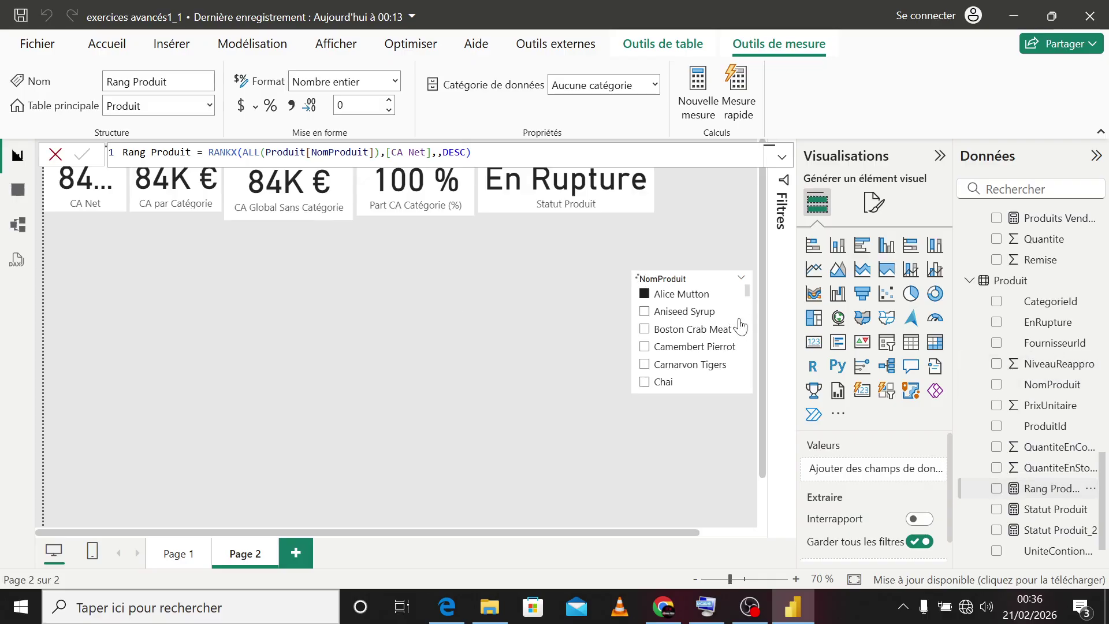
# Step: Show Rang Produit as a card on Page 2, shrink it and place it directly below the CA Net card
pyautogui.click(996, 488)
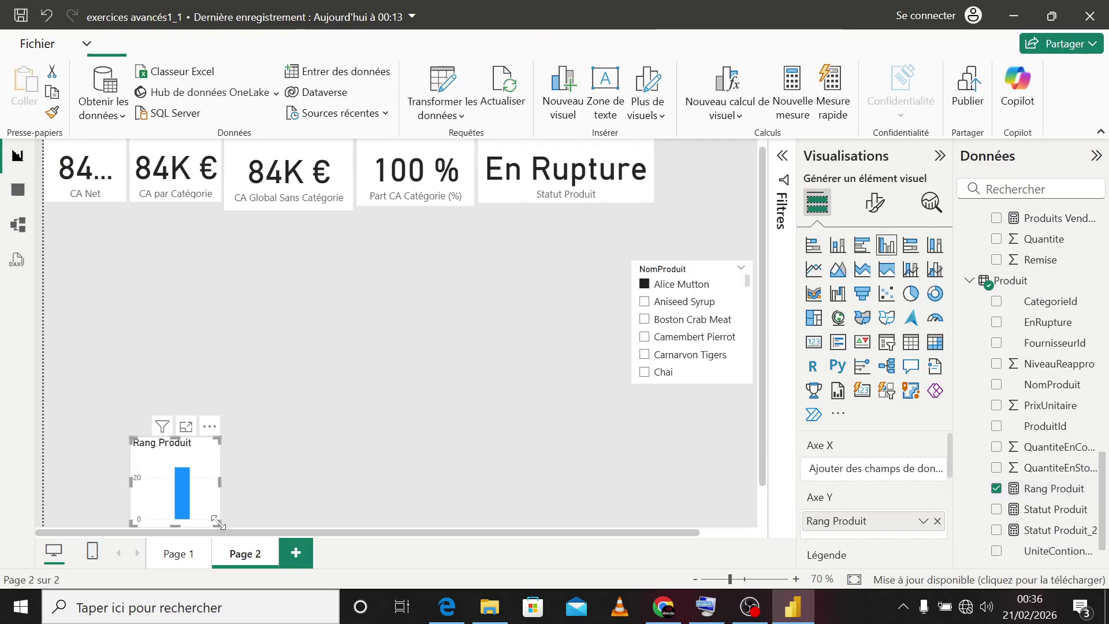
pyautogui.click(820, 346)
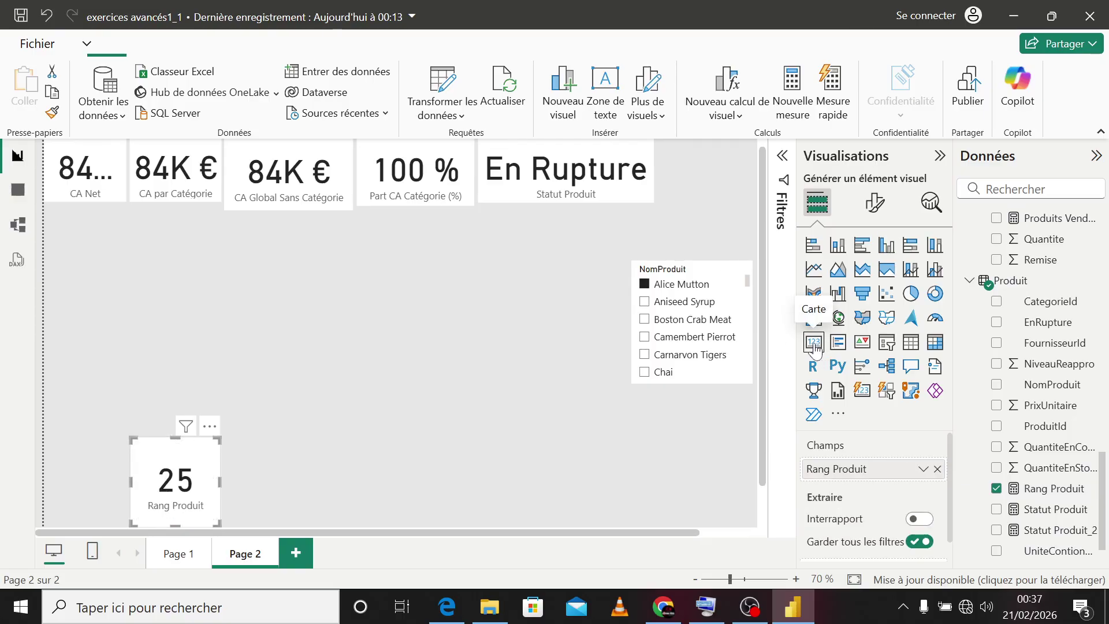
pyautogui.moveTo(217, 523); pyautogui.dragTo(235, 490)
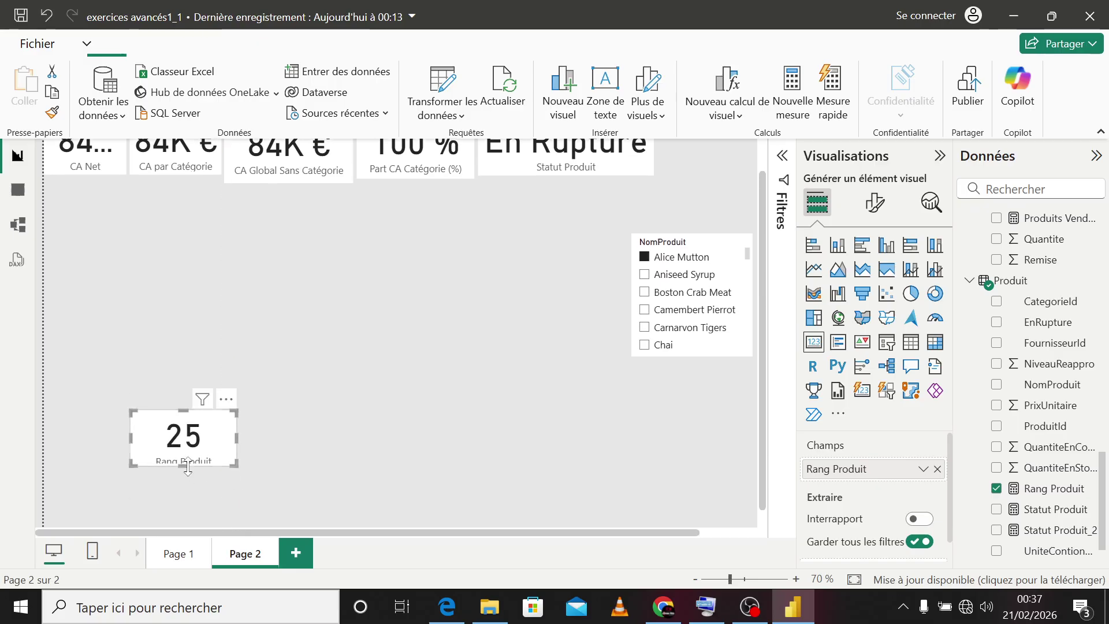
pyautogui.moveTo(195, 465); pyautogui.dragTo(116, 214)
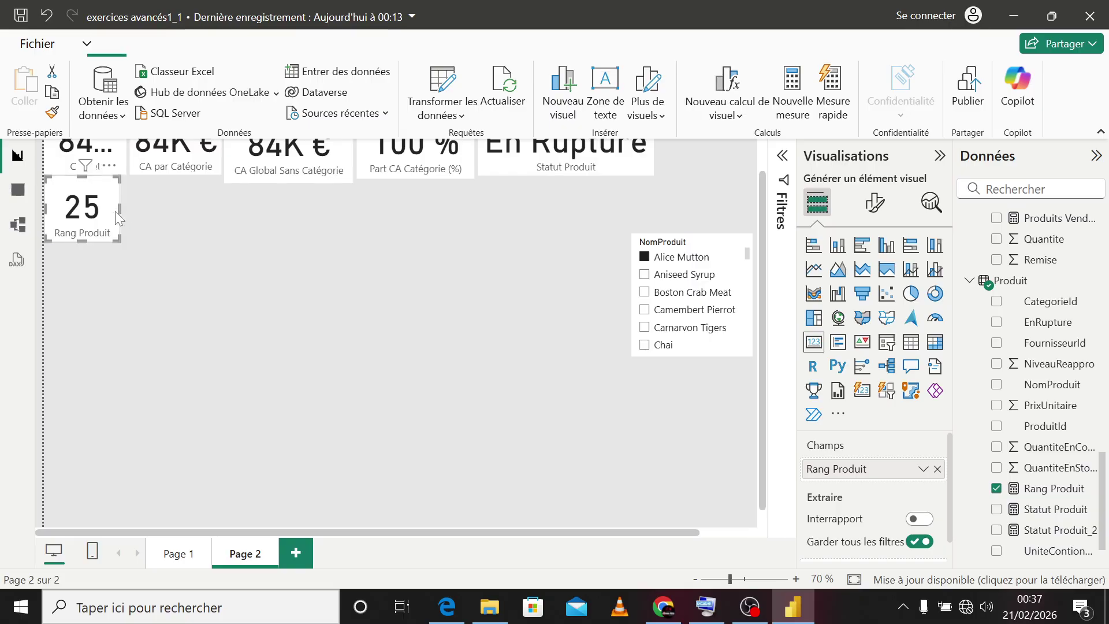
pyautogui.click(454, 315)
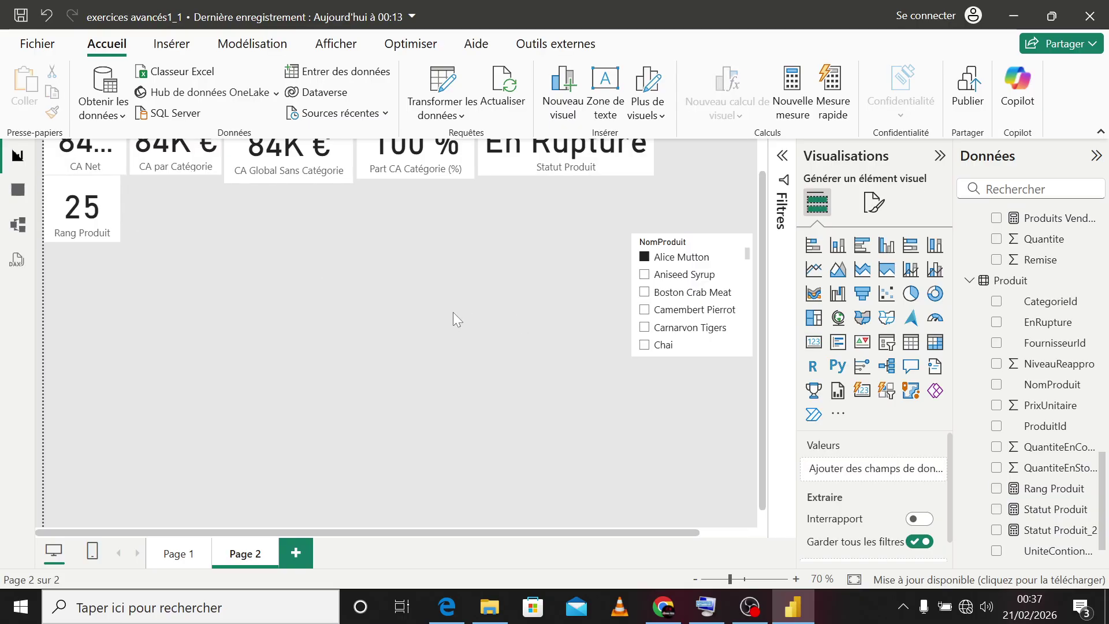
# Step: Create a new measure in the Employe table named CA par Employé and start its formula with CALCULATE
pyautogui.scroll(8, 1004, 376)
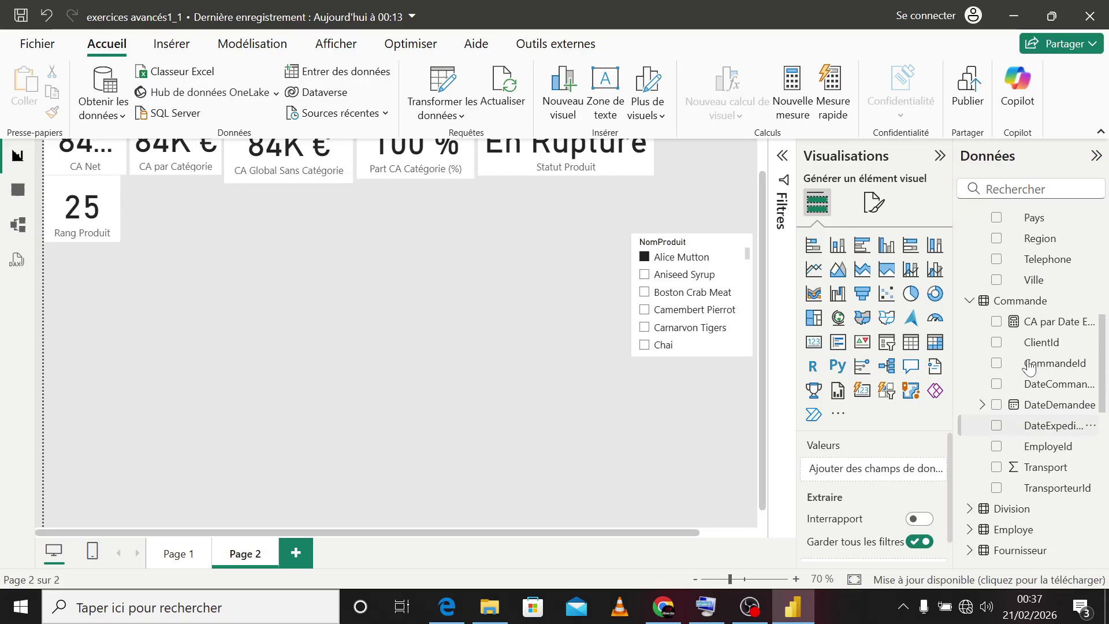
pyautogui.scroll(-5, 1029, 367)
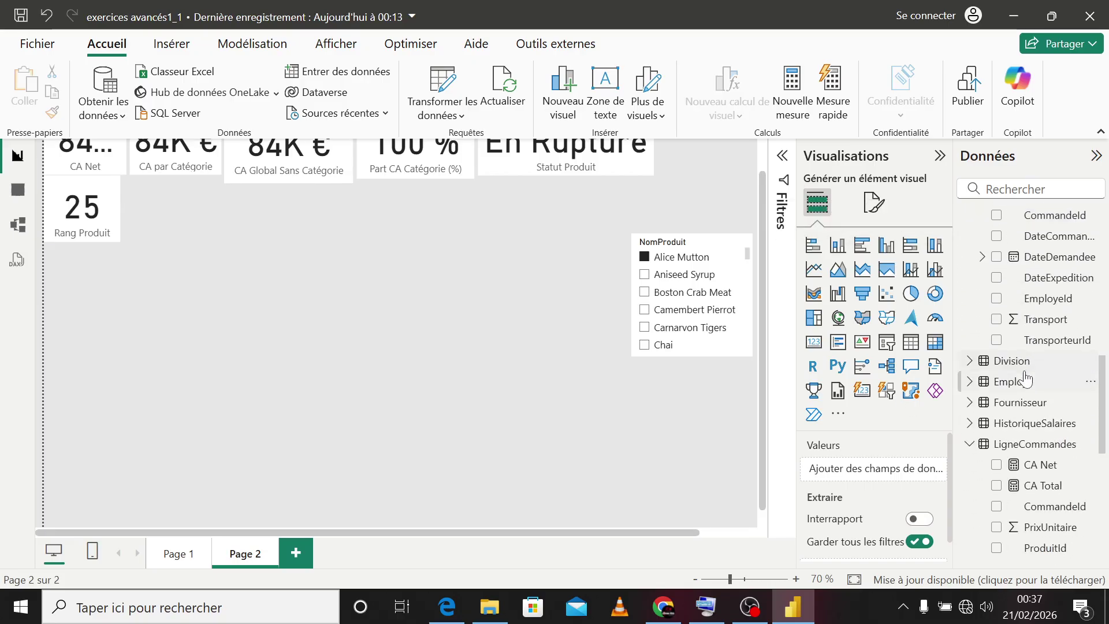
pyautogui.rightClick(1025, 381)
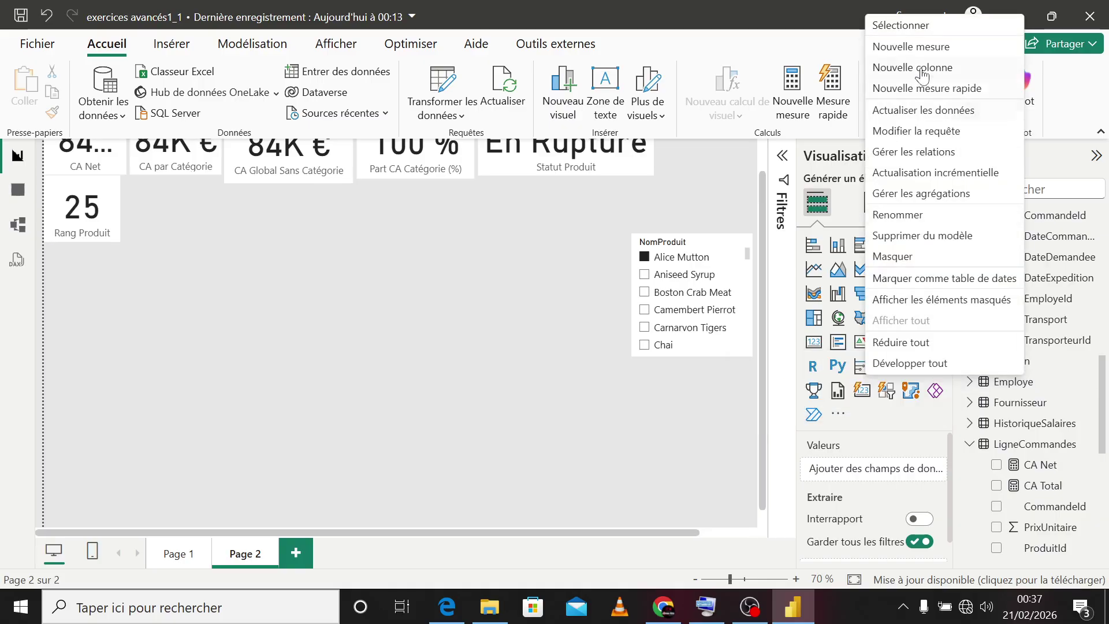
pyautogui.click(914, 51)
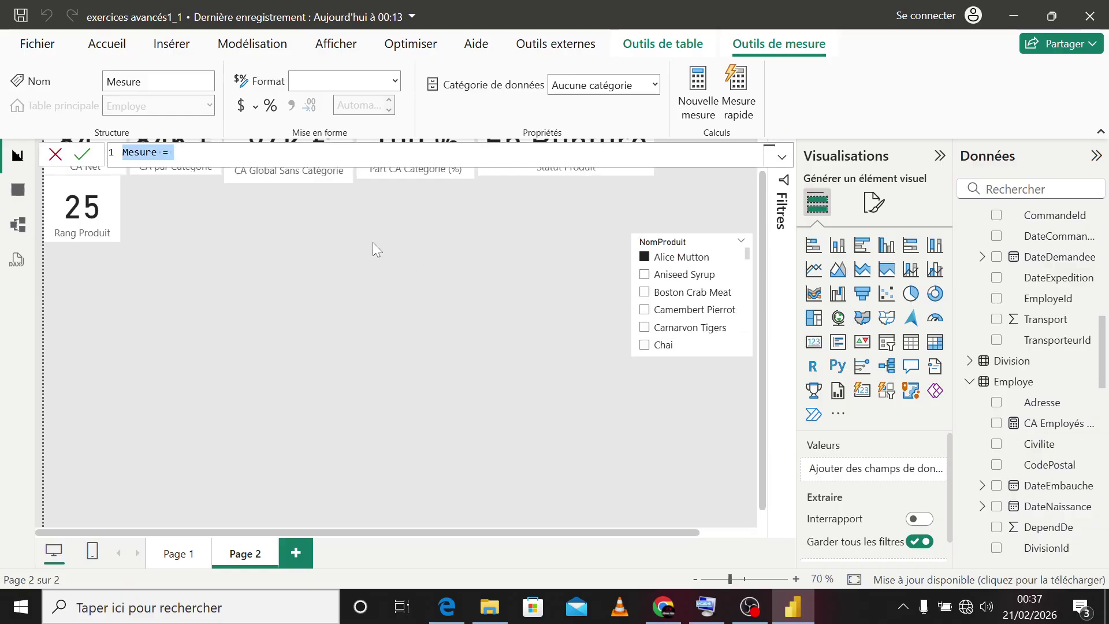
pyautogui.write('CA par')
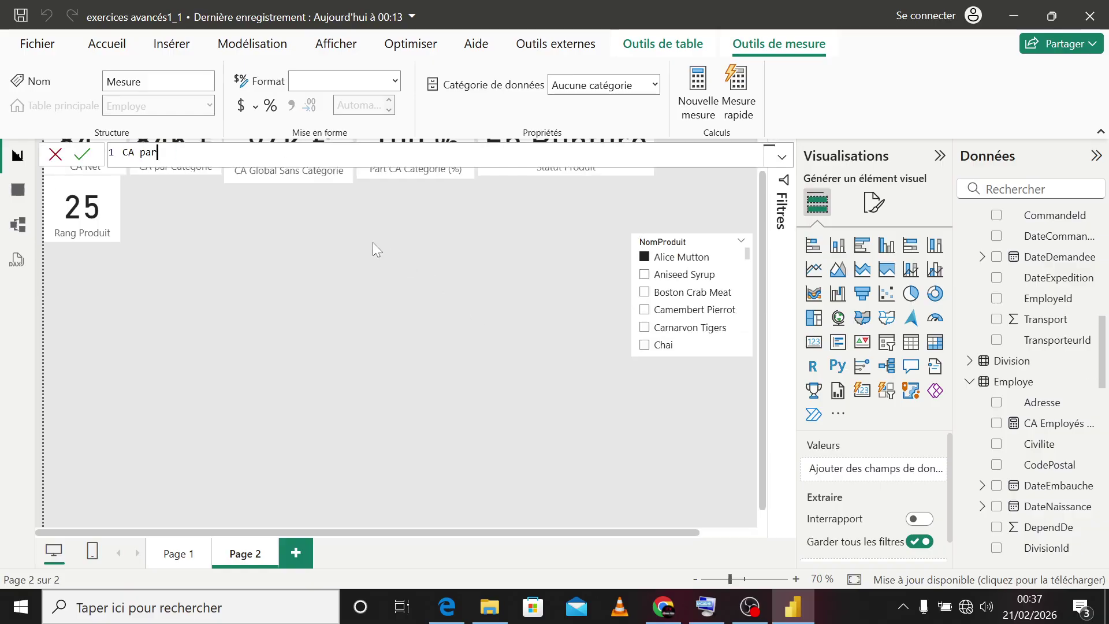
pyautogui.write(' Employé')
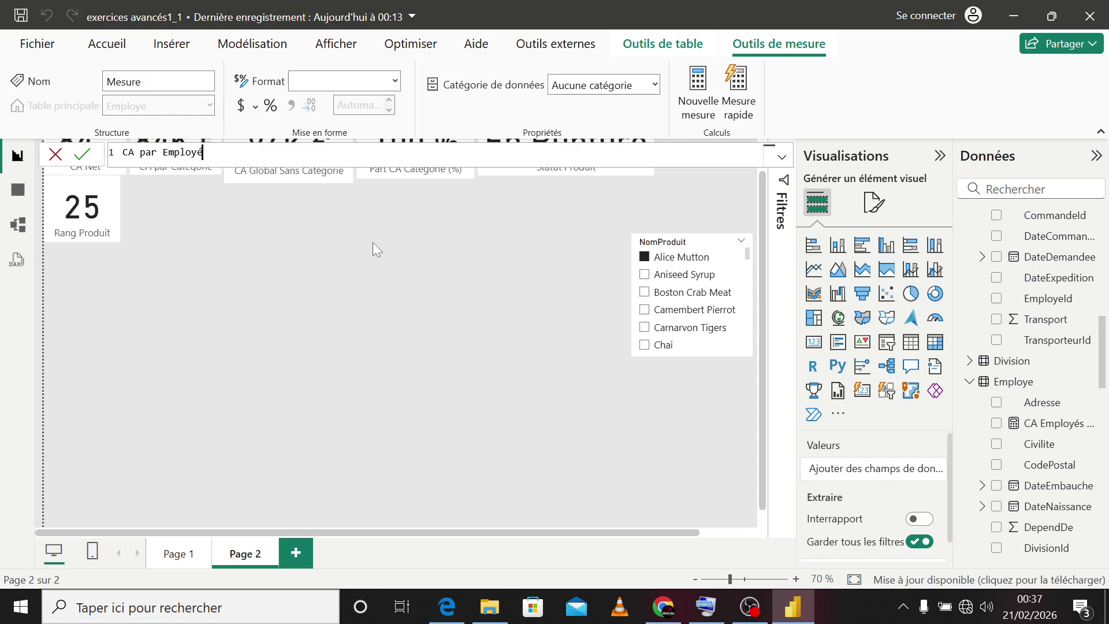
pyautogui.write(' = CALC')
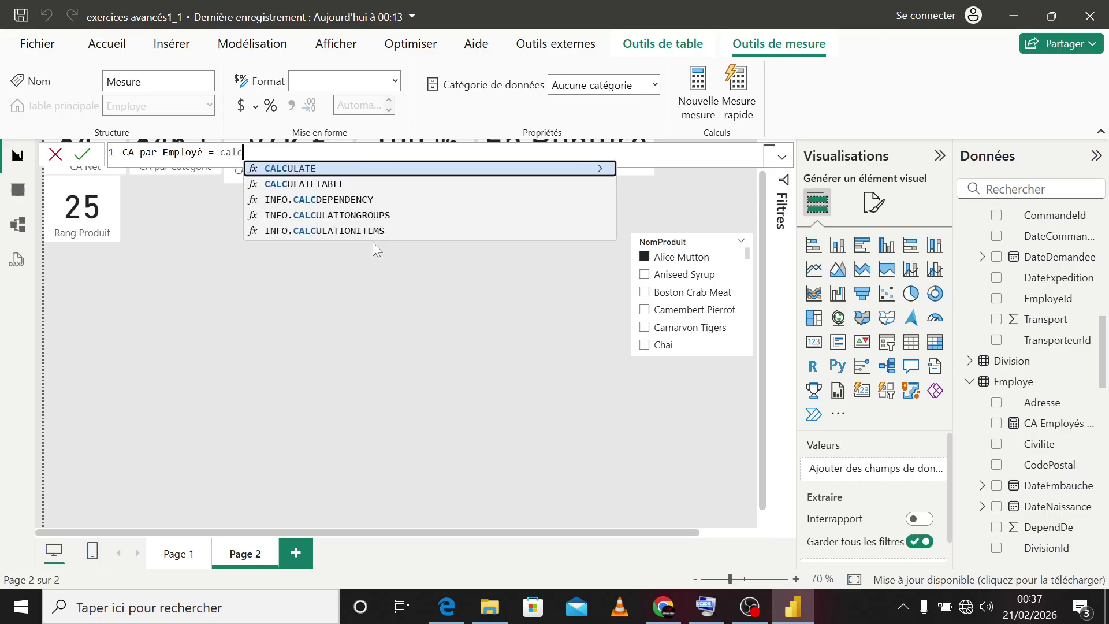
pyautogui.press('Tab')
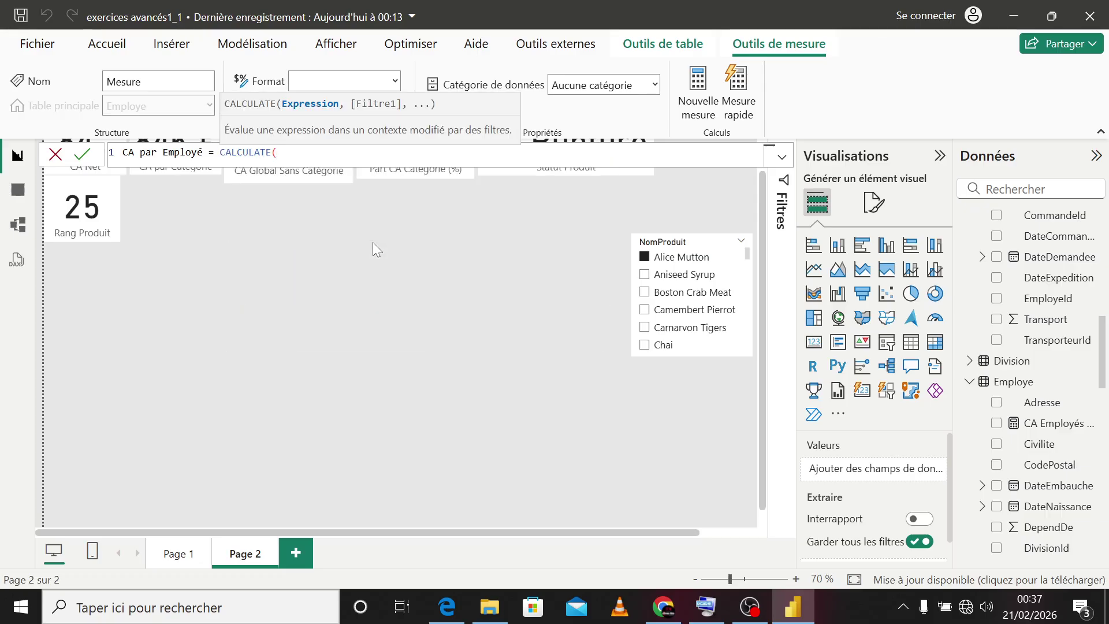
# Step: Complete the CA par Employé formula with [CA Net] as the expression and Employe as the filter, and commit it
pyautogui.write('[CA')
pyautogui.press('Down')
pyautogui.press('Down')
pyautogui.press('Down')
pyautogui.press('Tab')
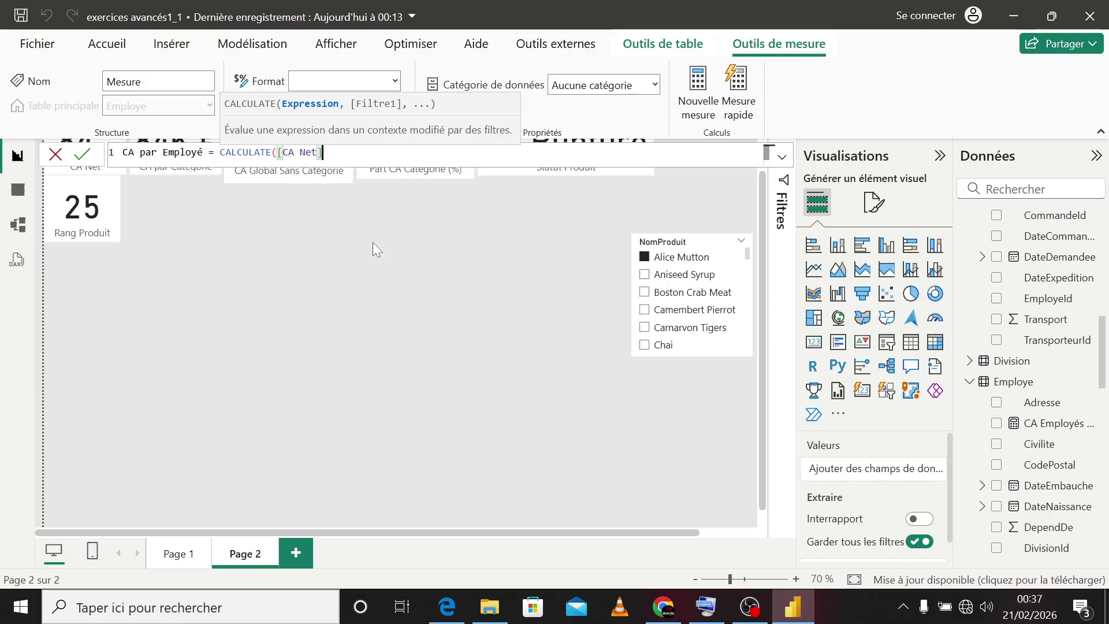
pyautogui.write(',')
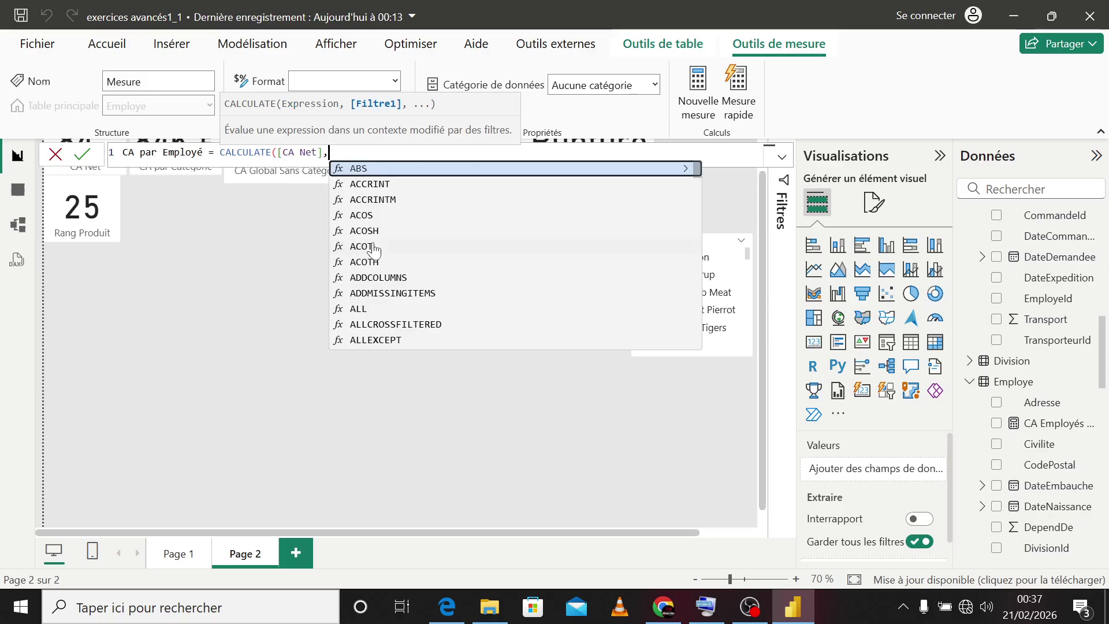
pyautogui.write('Employe)')
pyautogui.press('Return')
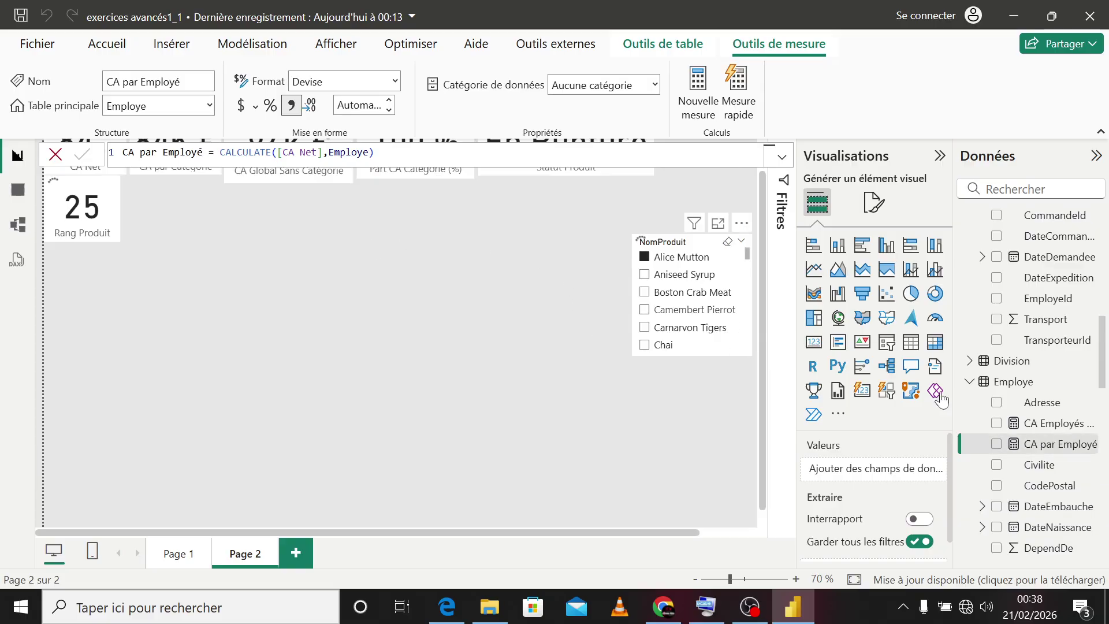
# Step: Show CA par Employé as a card on Page 2 and set the measure's decimal places to 0
pyautogui.click(996, 445)
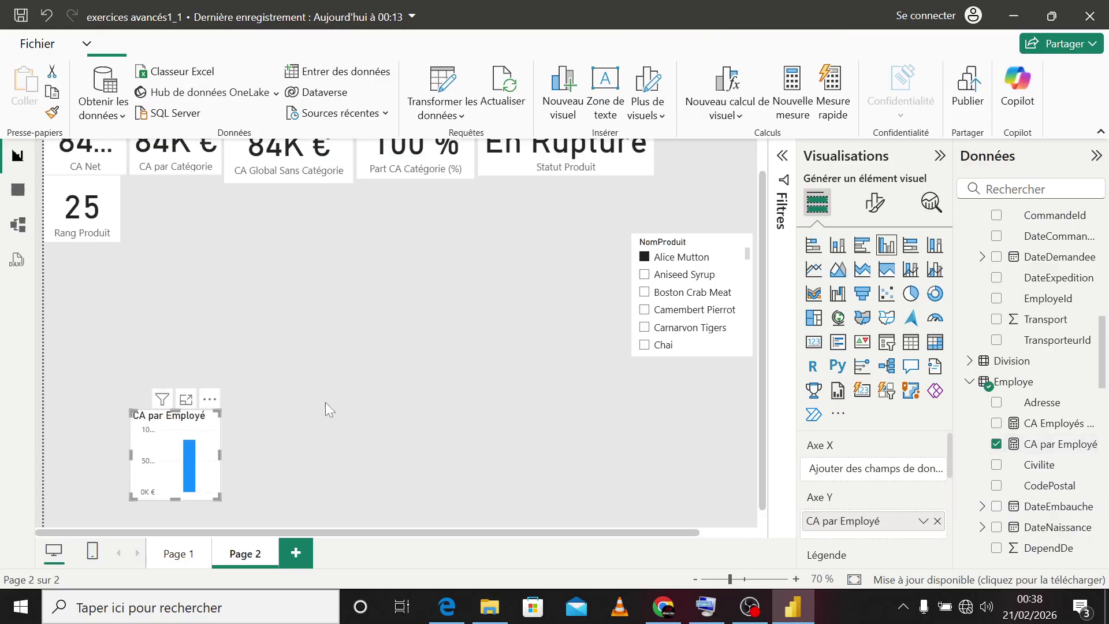
pyautogui.click(813, 341)
pyautogui.scroll(-1, 238, 498)
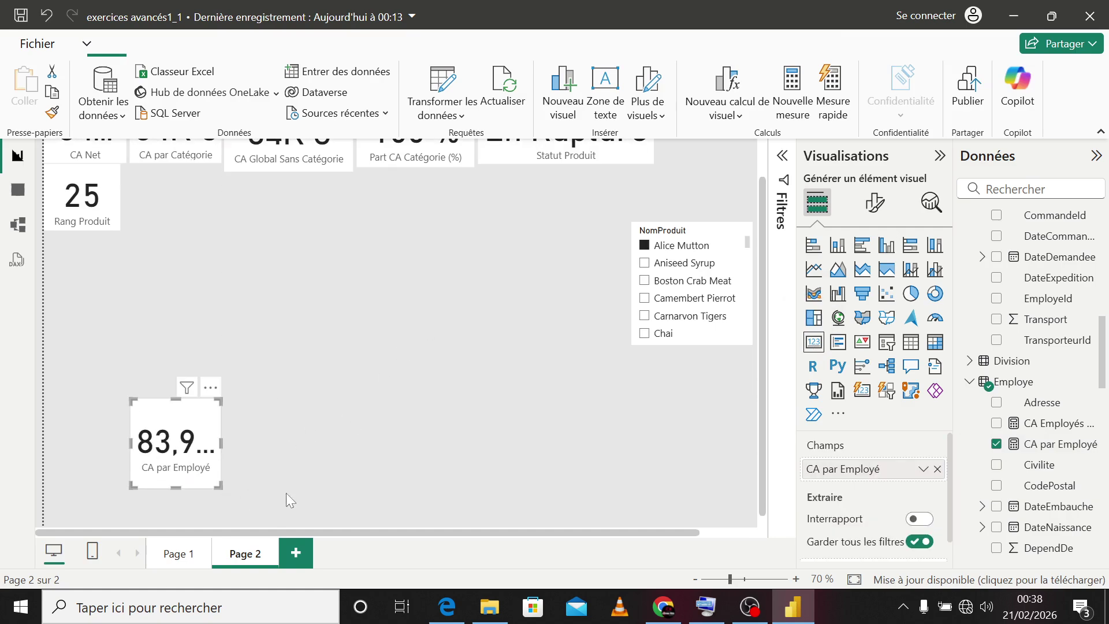
pyautogui.click(1063, 445)
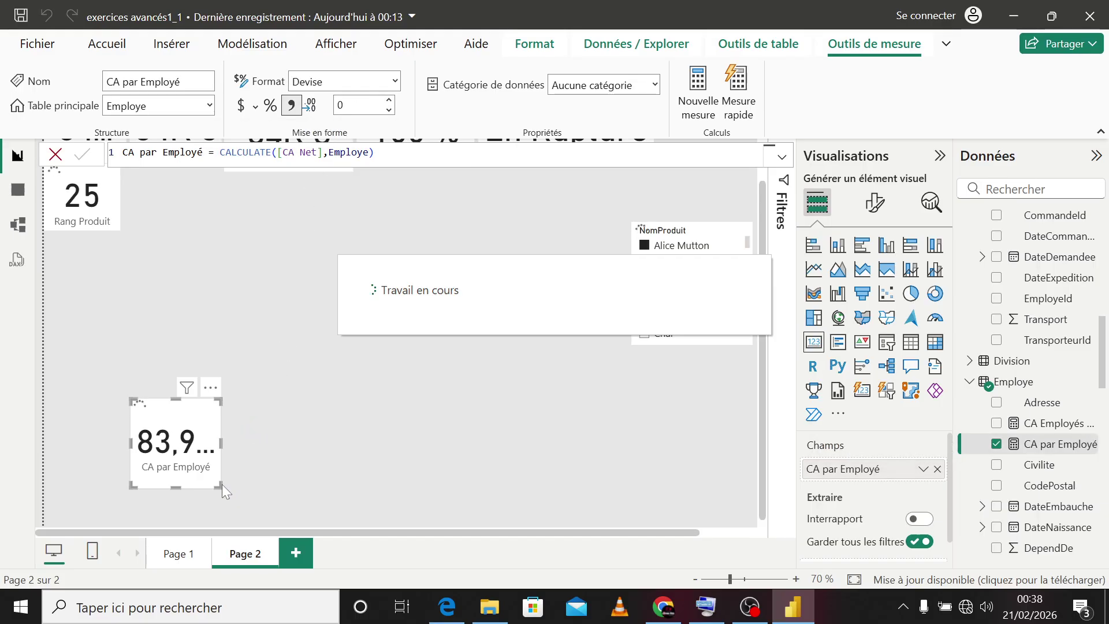
# Step: Resize the CA par Employé card and place it beside the Rang Produit card, below CA par Catégorie
pyautogui.moveTo(221, 485); pyautogui.dragTo(212, 221)
pyautogui.click(330, 251)
pyautogui.scroll(2, 472, 317)
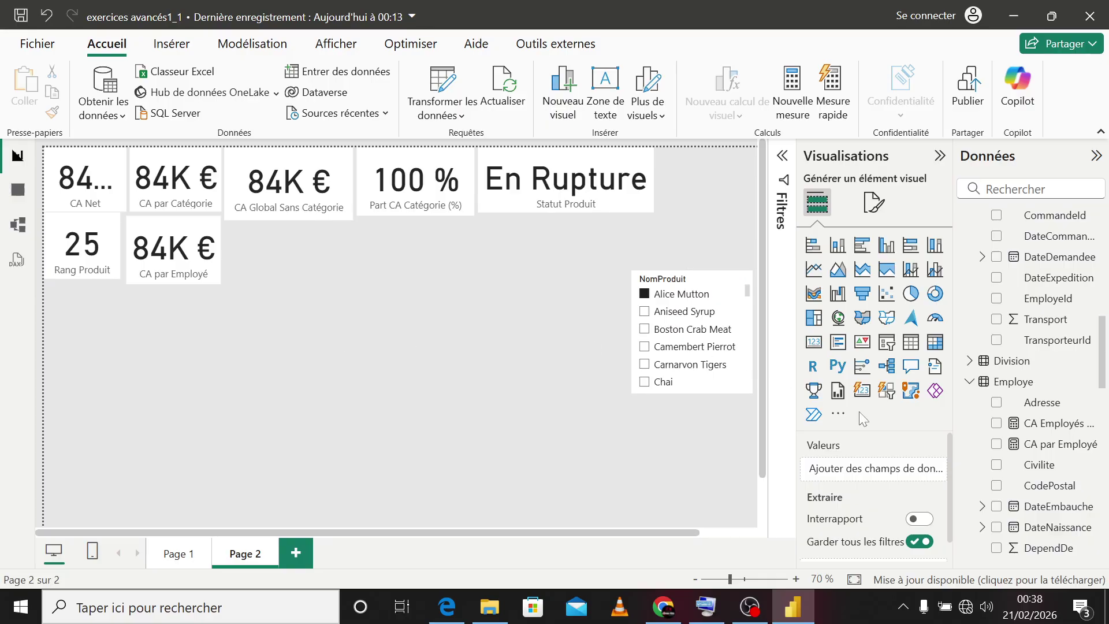
# Step: Create a new measure in the Commande table
pyautogui.scroll(-3, 1050, 411)
pyautogui.scroll(-4, 1049, 415)
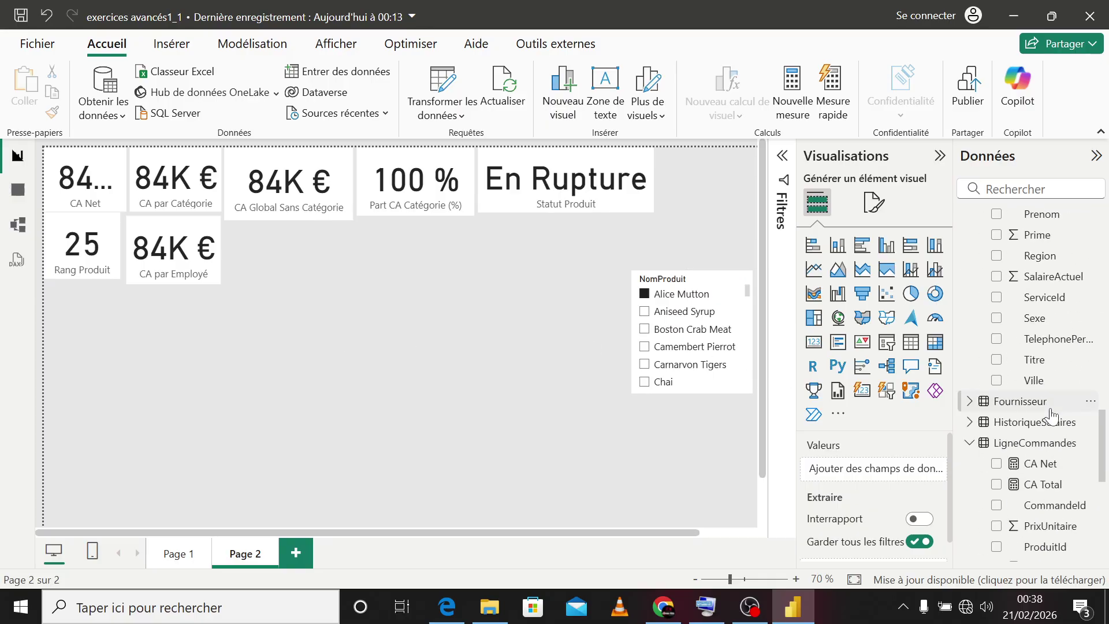
pyautogui.scroll(5, 1050, 413)
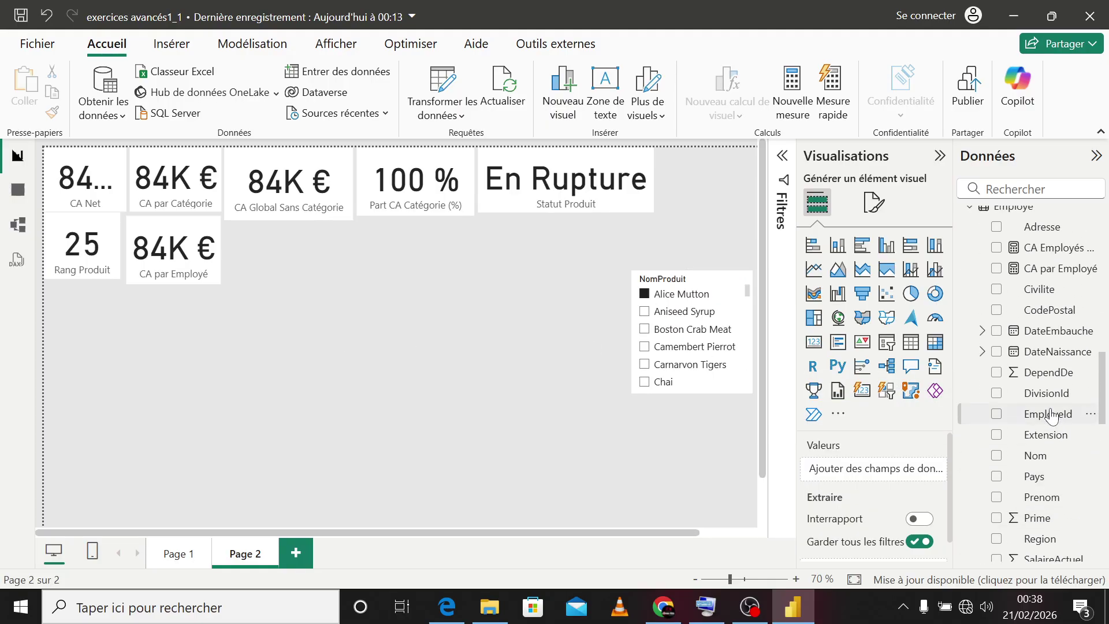
pyautogui.scroll(1, 1041, 298)
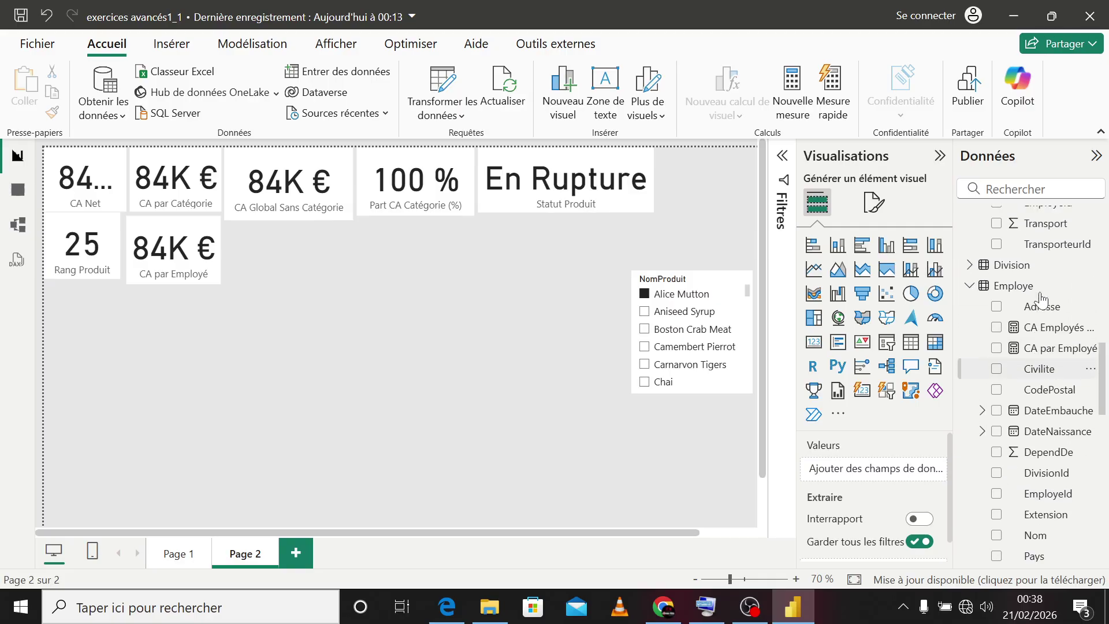
pyautogui.scroll(1, 1041, 298)
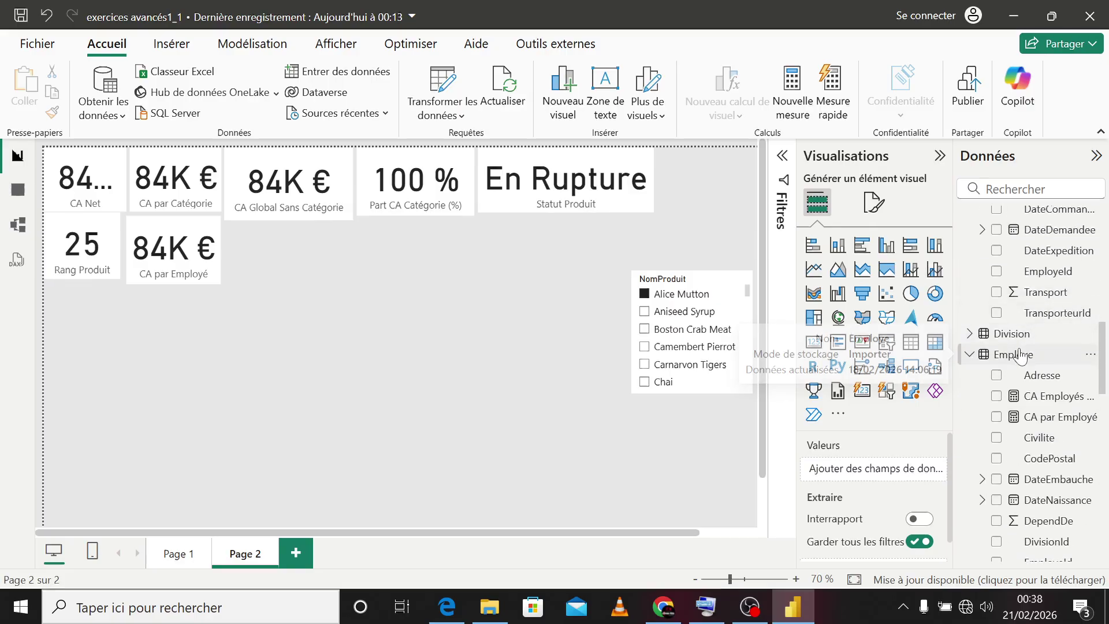
pyautogui.scroll(-3, 1020, 353)
pyautogui.scroll(13, 1020, 353)
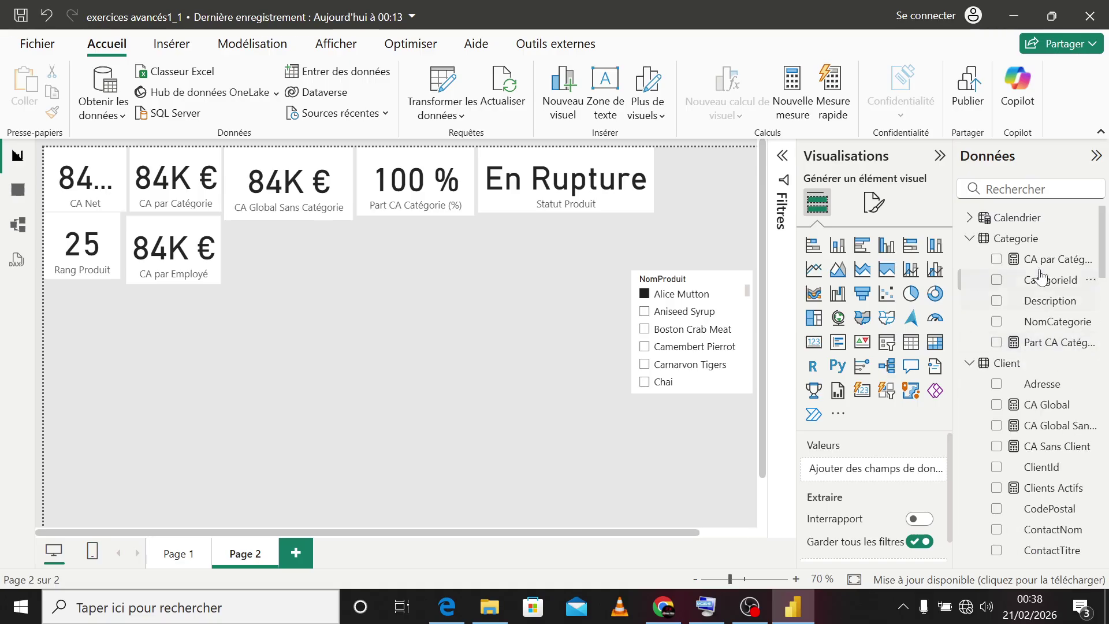
pyautogui.scroll(-5, 1042, 410)
pyautogui.rightClick(1025, 376)
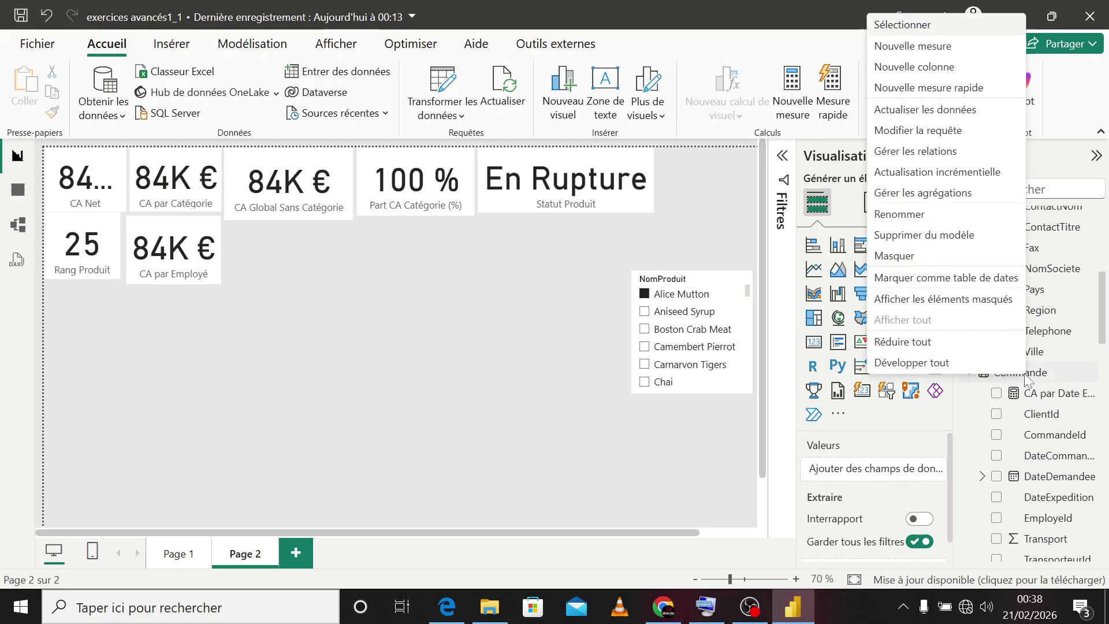
pyautogui.click(907, 51)
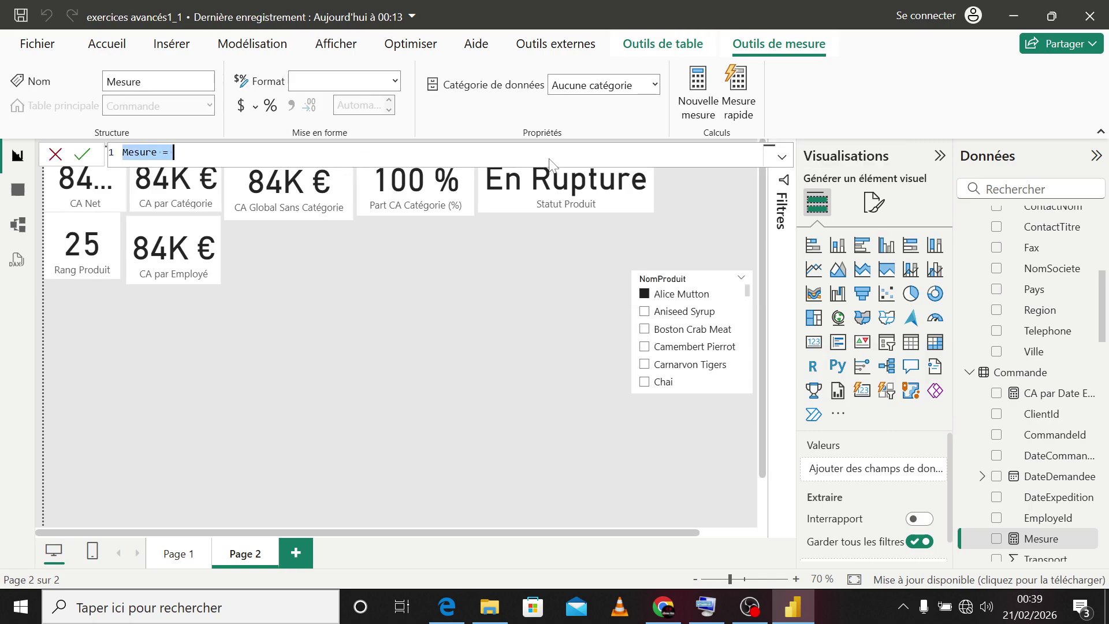
# Step: Name the measure CA Expédié and begin its formula with CALCULATE applied to [CA Net]
pyautogui.write('CA ')
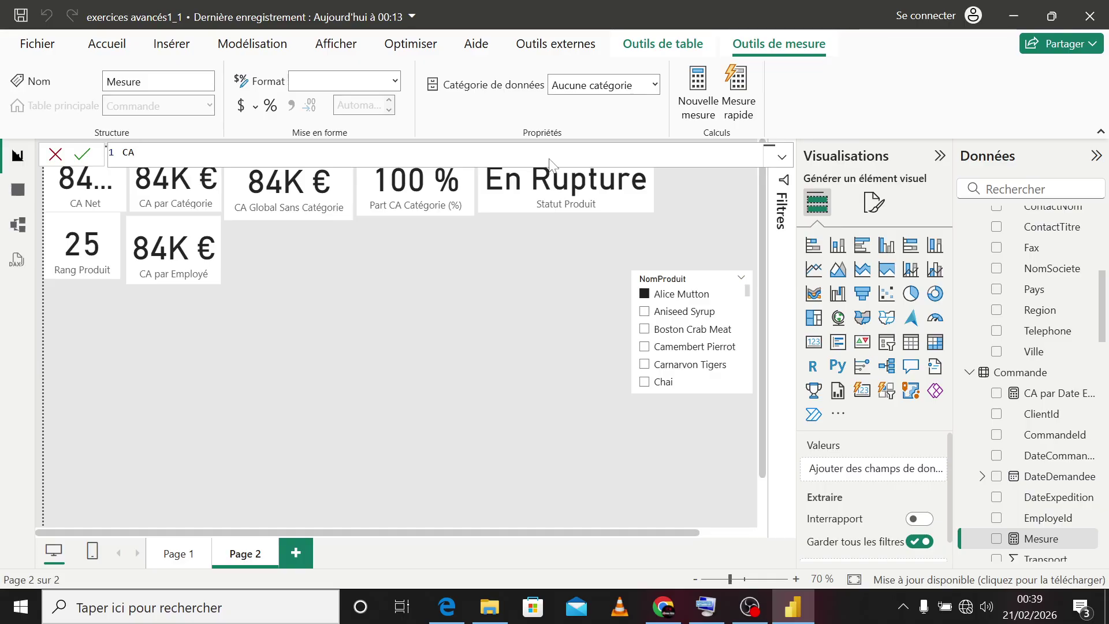
pyautogui.write('Expédié = cal')
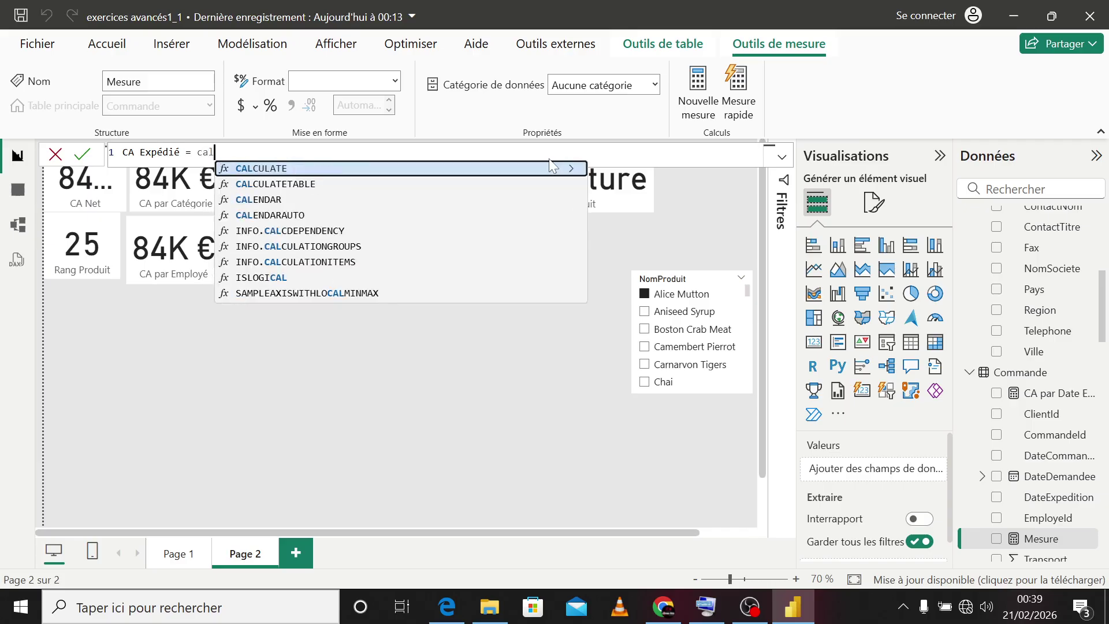
pyautogui.press('Tab')
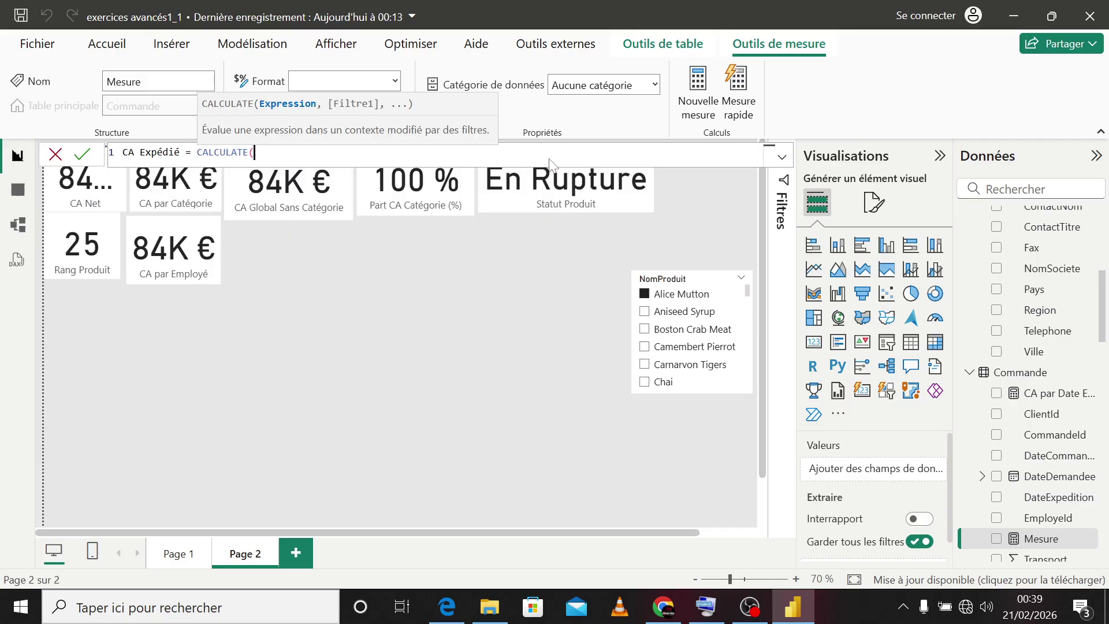
pyautogui.write('[')
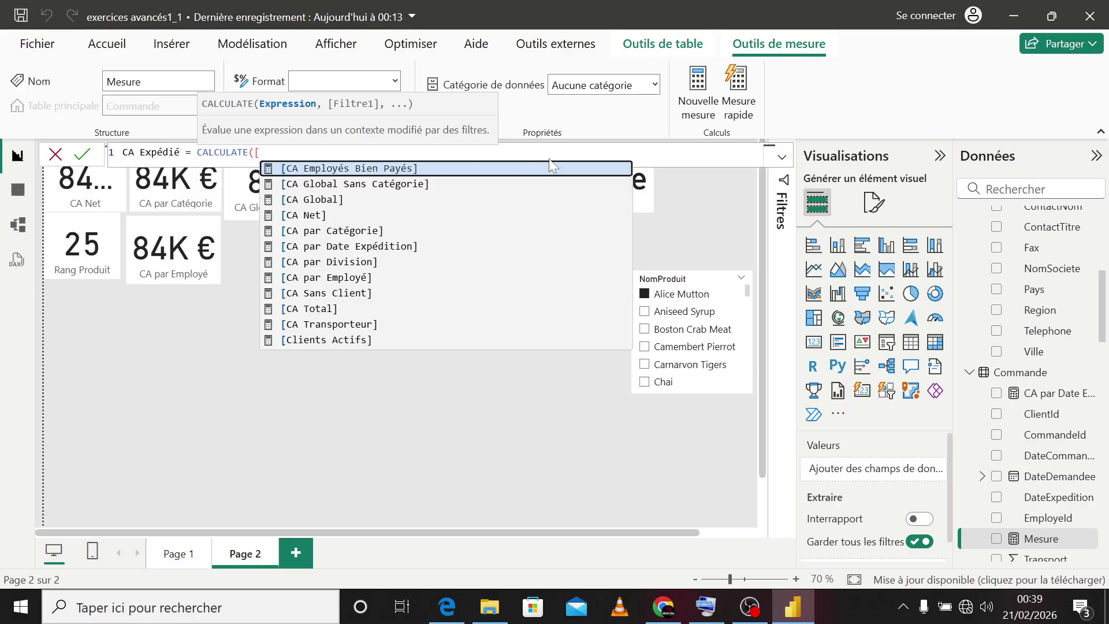
pyautogui.press('Down')
pyautogui.press('Down')
pyautogui.press('Down')
pyautogui.press('Tab')
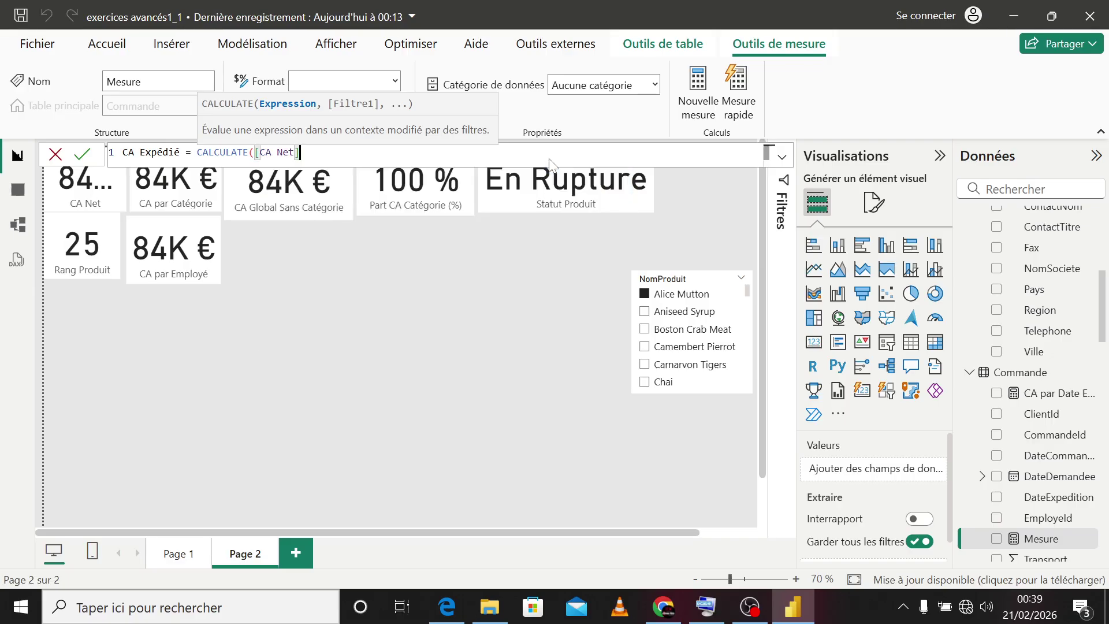
# Step: Add a FILTER over the Commande table whose condition opens with NOT(ISBLANK( as the CALCULATE filter argument
pyautogui.write(',fil')
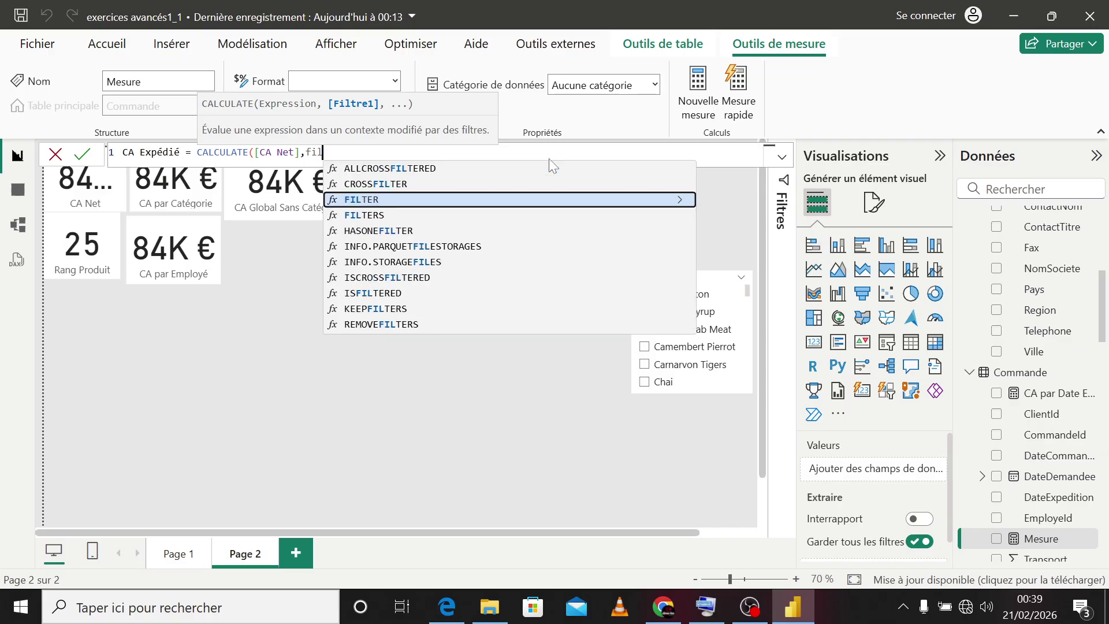
pyautogui.press('Tab')
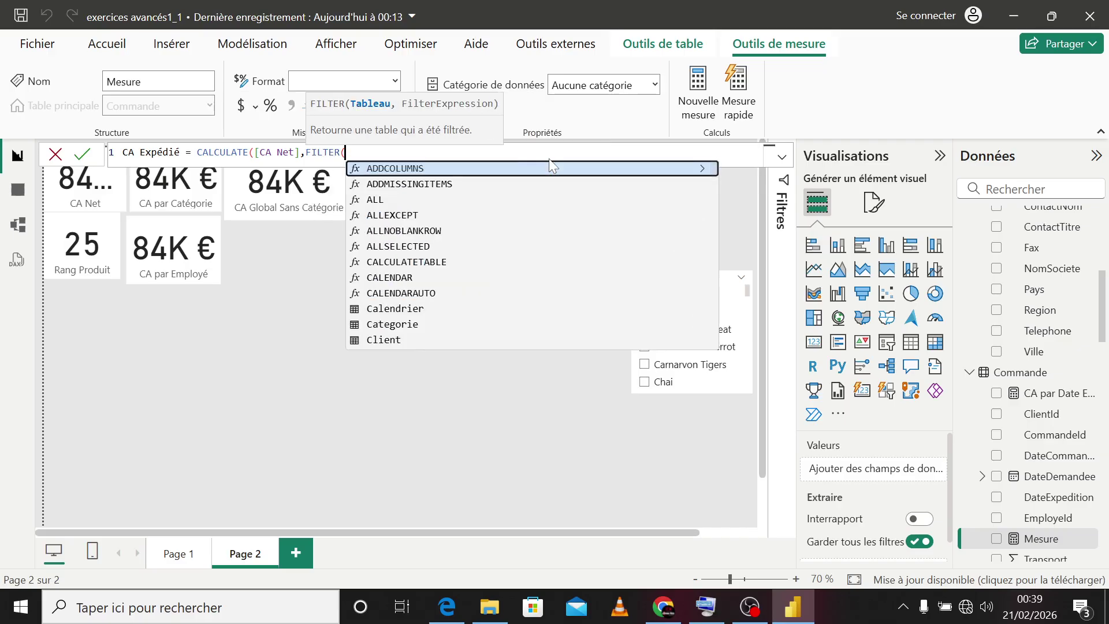
pyautogui.write('comm')
pyautogui.press('Tab')
pyautogui.write(',NOT')
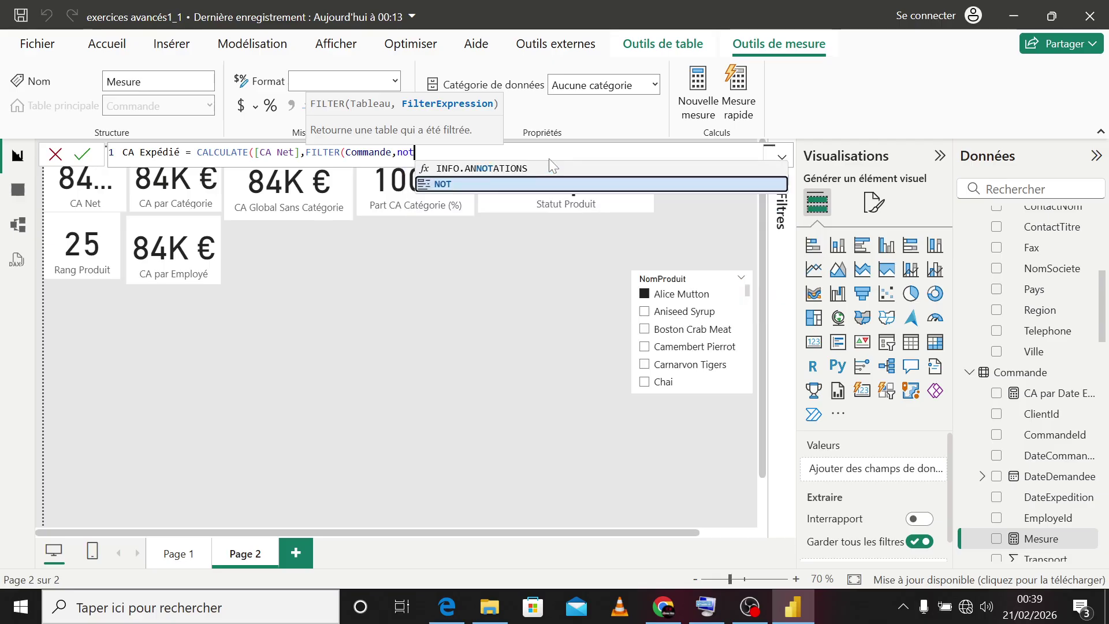
pyautogui.write('(')
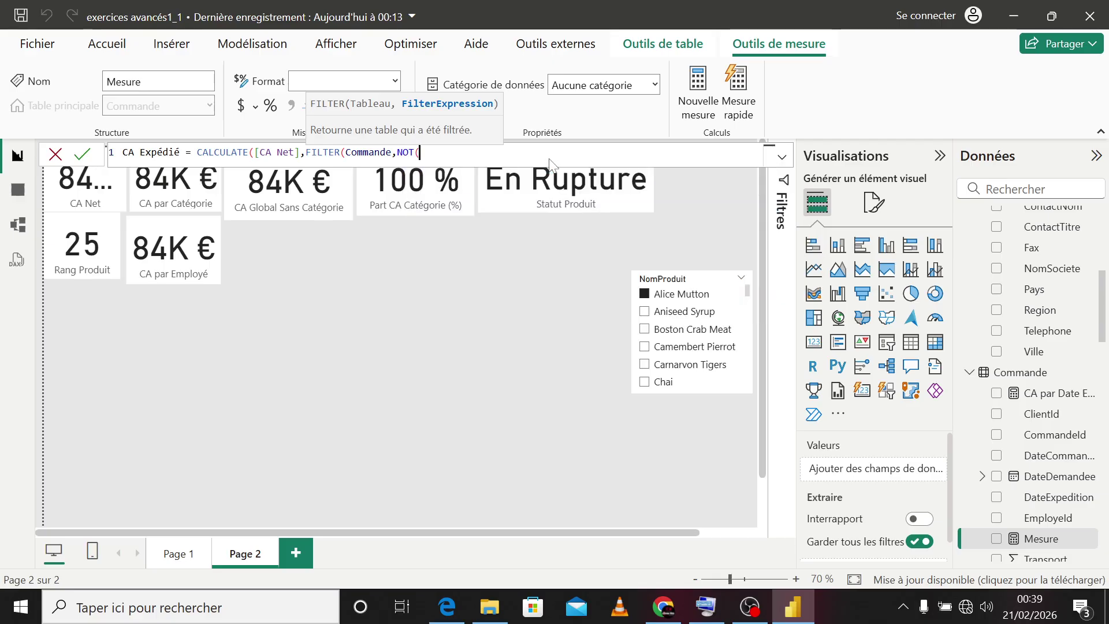
pyautogui.write('is')
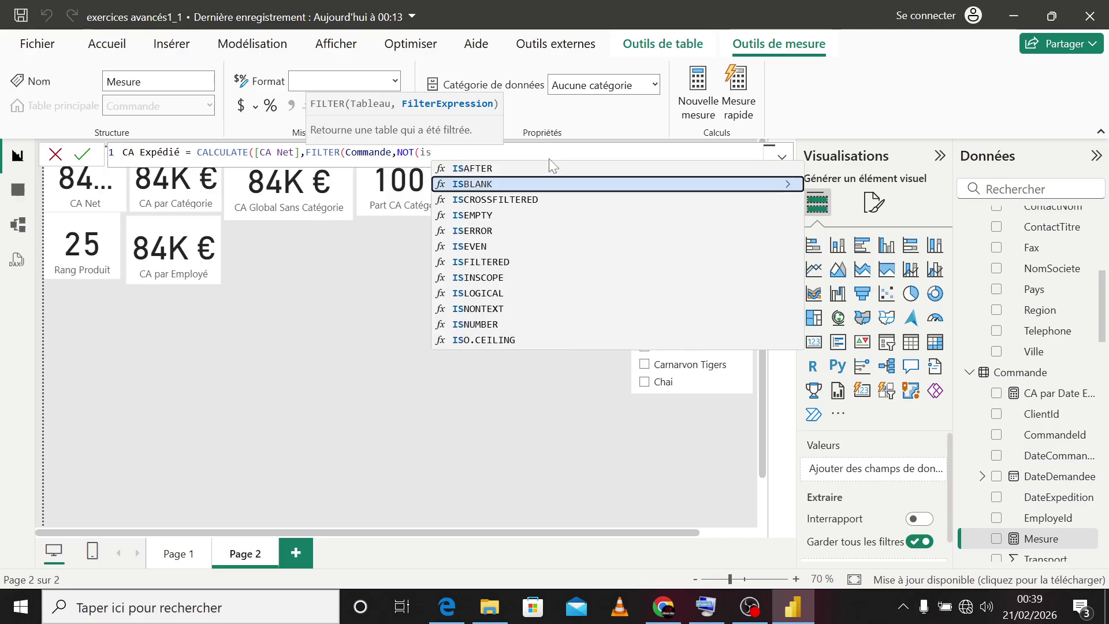
pyautogui.press('Tab')
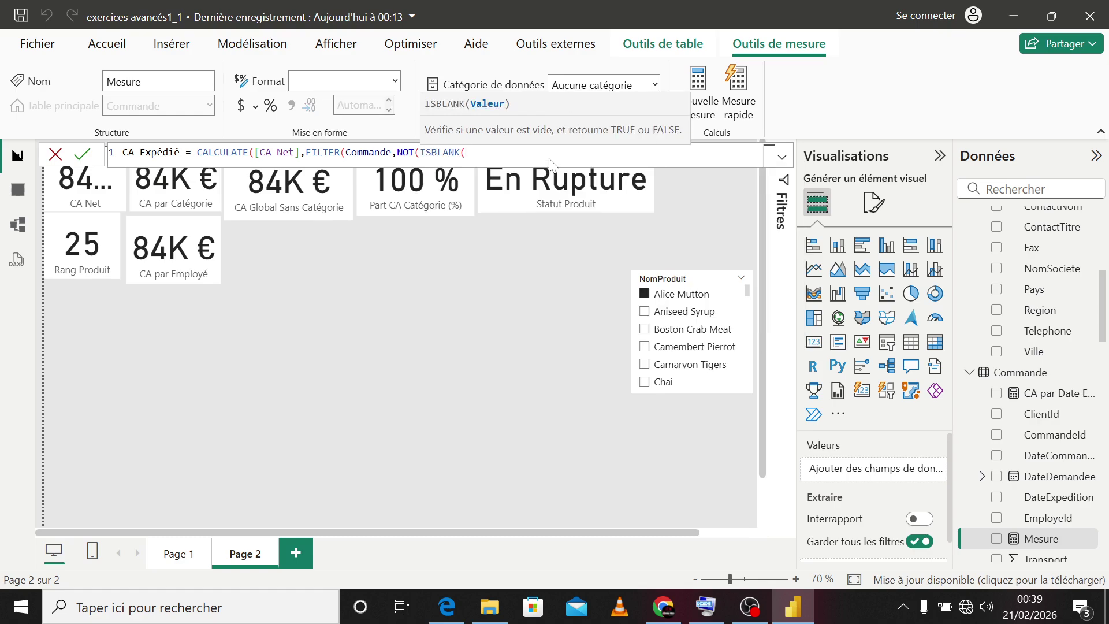
# Step: Test Commande[DateExpedition] in the ISBLANK function, close all the parentheses and commit the CA Expédié formula
pyautogui.write('comma')
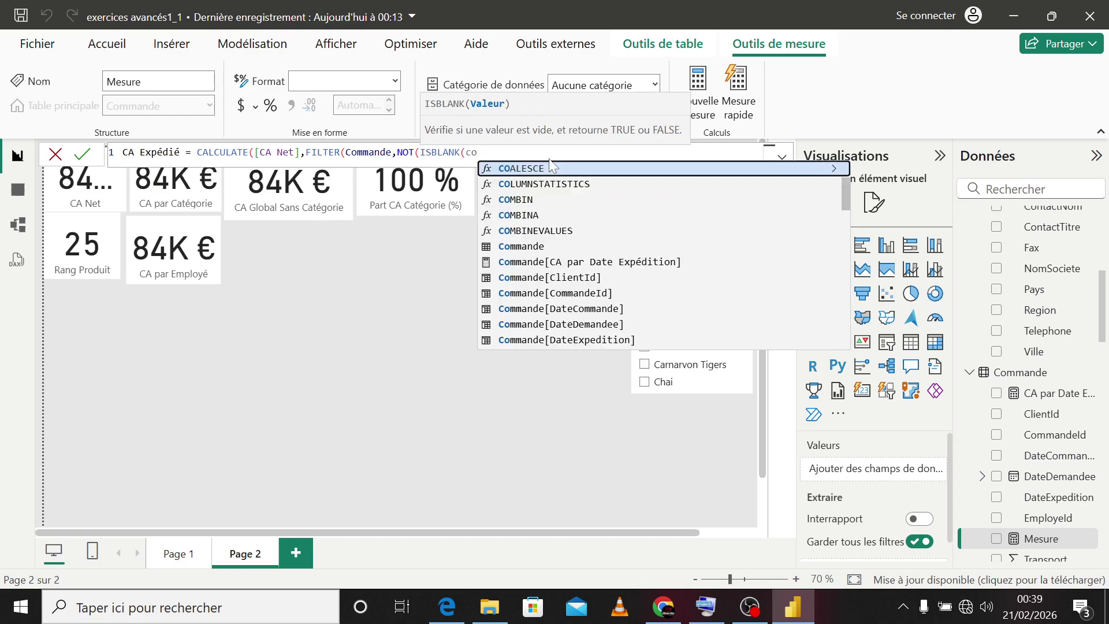
pyautogui.press('Down')
pyautogui.press('Down')
pyautogui.press('Down')
pyautogui.press('Down')
pyautogui.press('Down')
pyautogui.press('Down')
pyautogui.press('Tab')
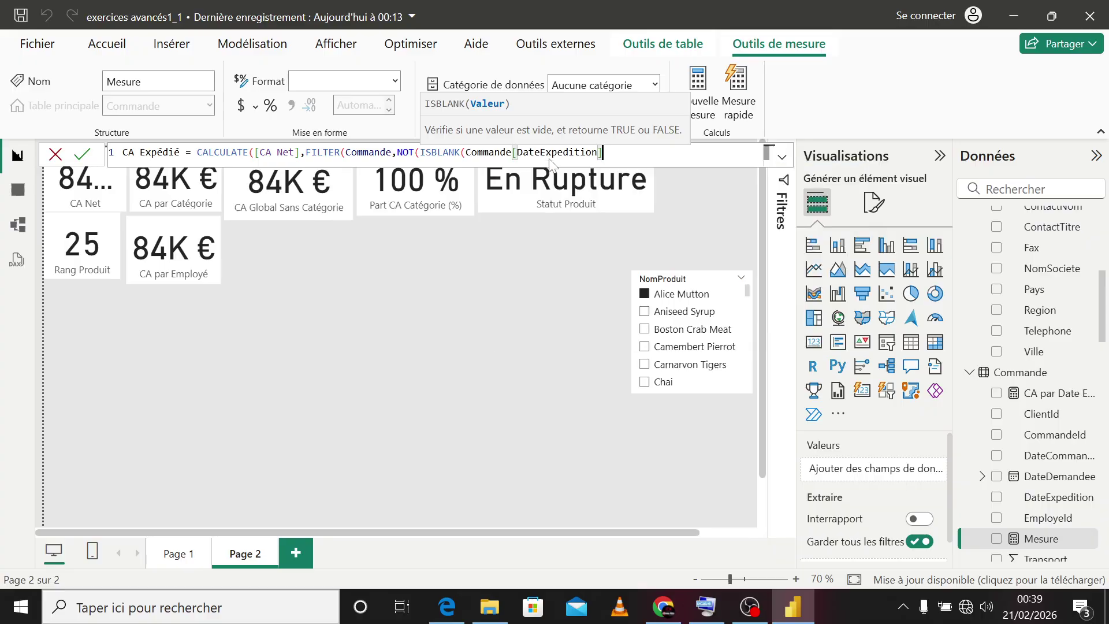
pyautogui.write(')))')
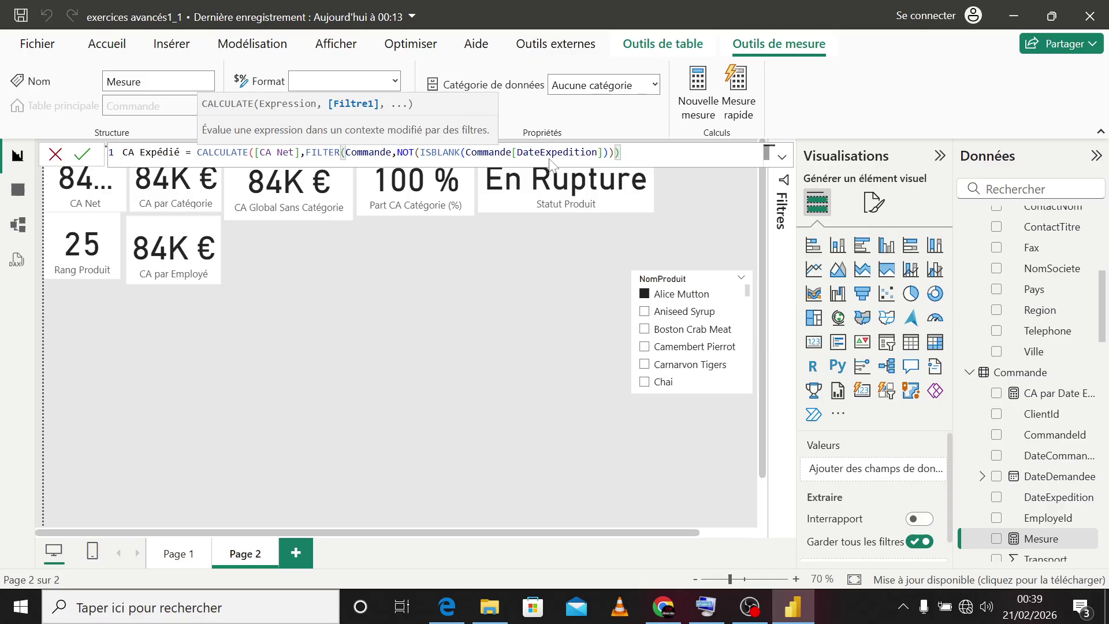
pyautogui.write(')')
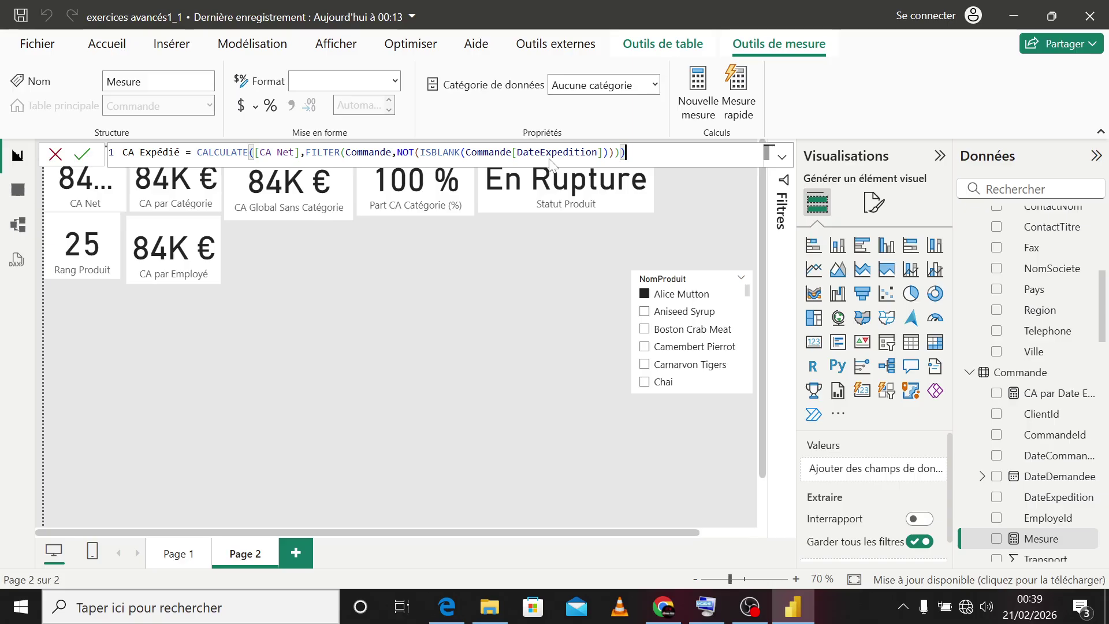
pyautogui.press('Return')
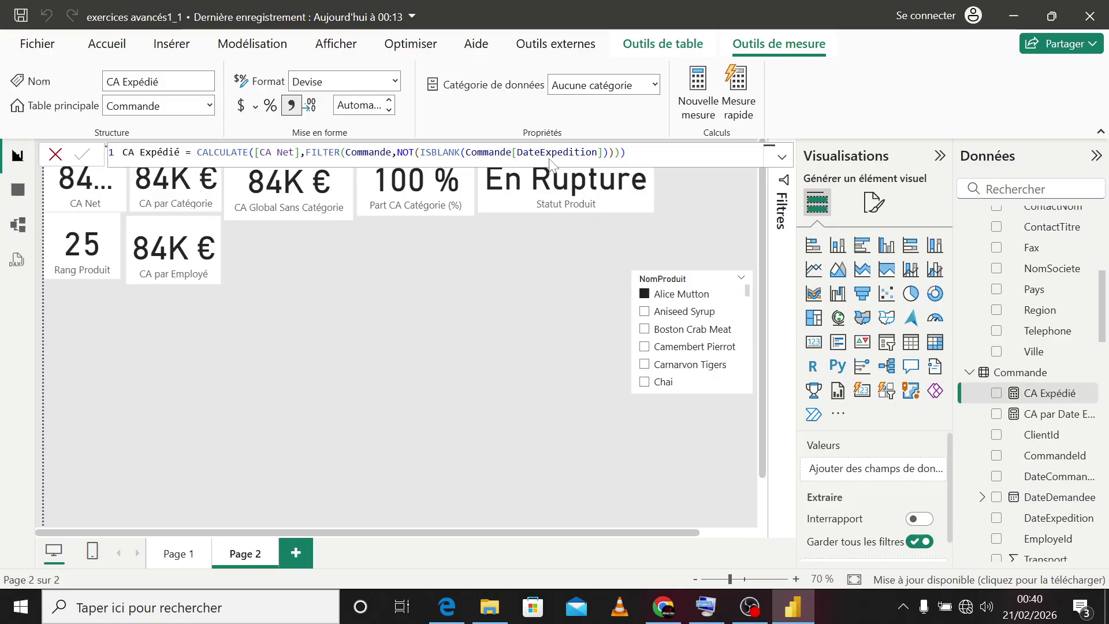
# Step: Show CA Expédié in a card with 0 decimals, placed at reduced size beneath the Rang Produit card
pyautogui.click(996, 393)
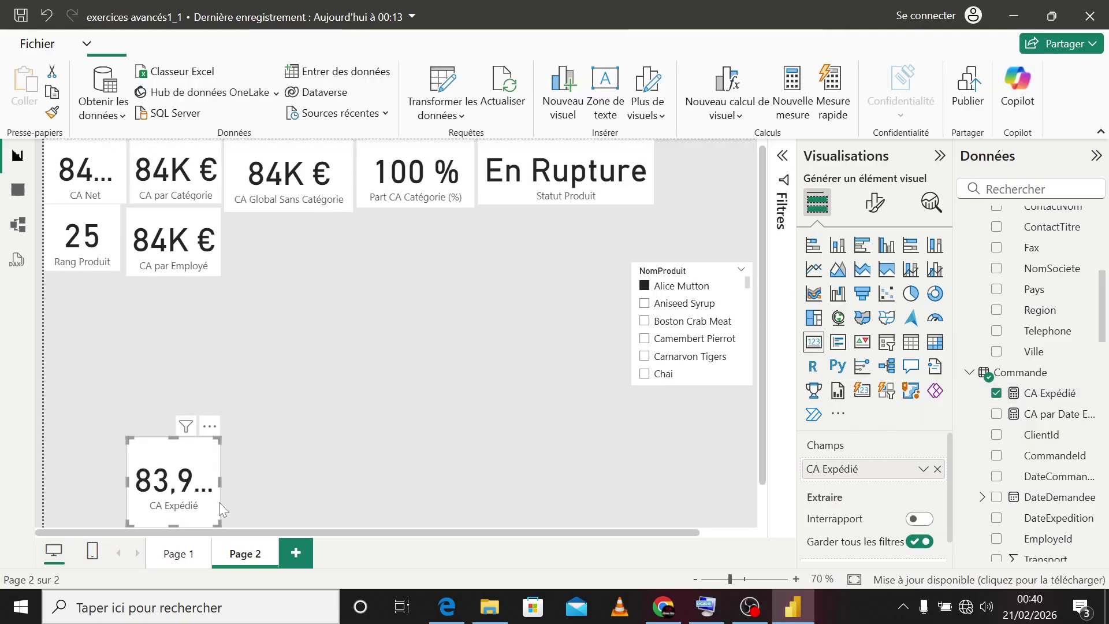
pyautogui.scroll(-1, 261, 480)
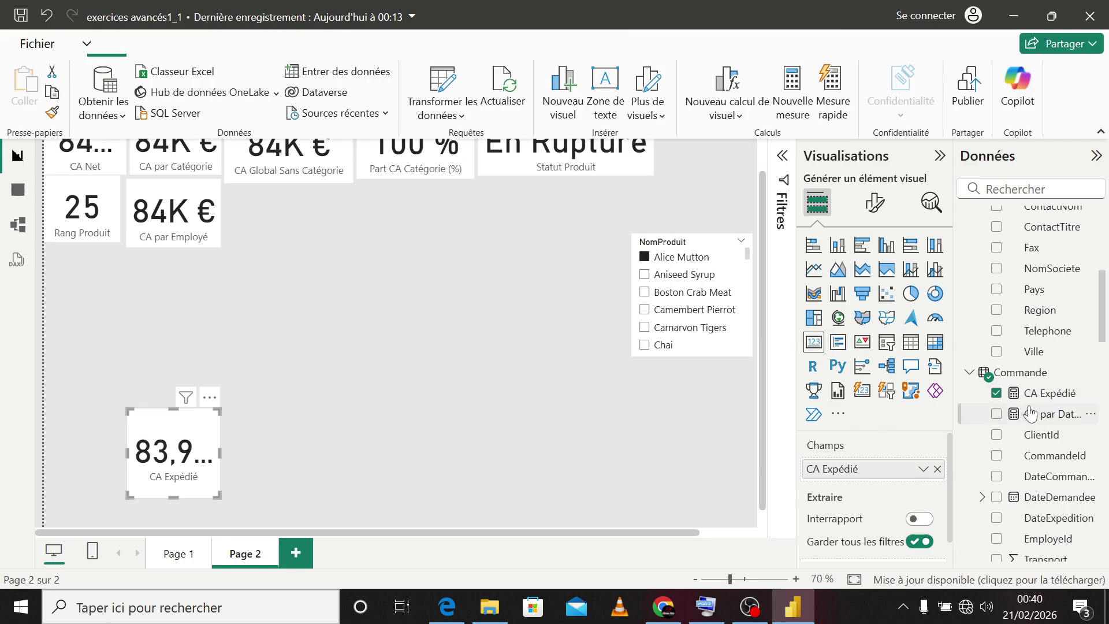
pyautogui.click(1046, 393)
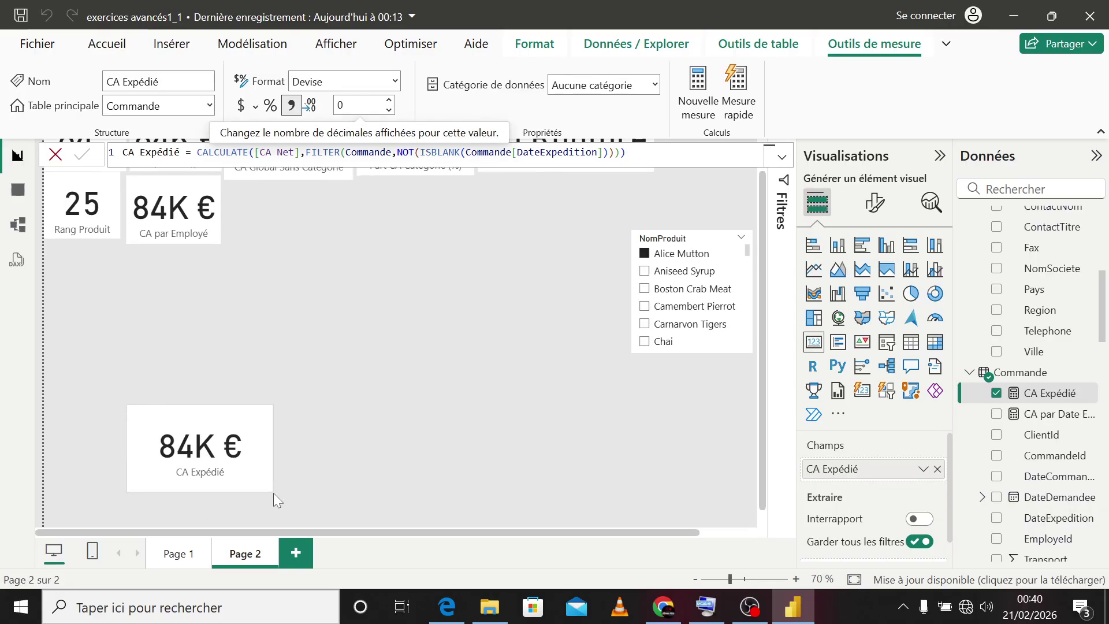
pyautogui.moveTo(202, 480); pyautogui.dragTo(128, 276)
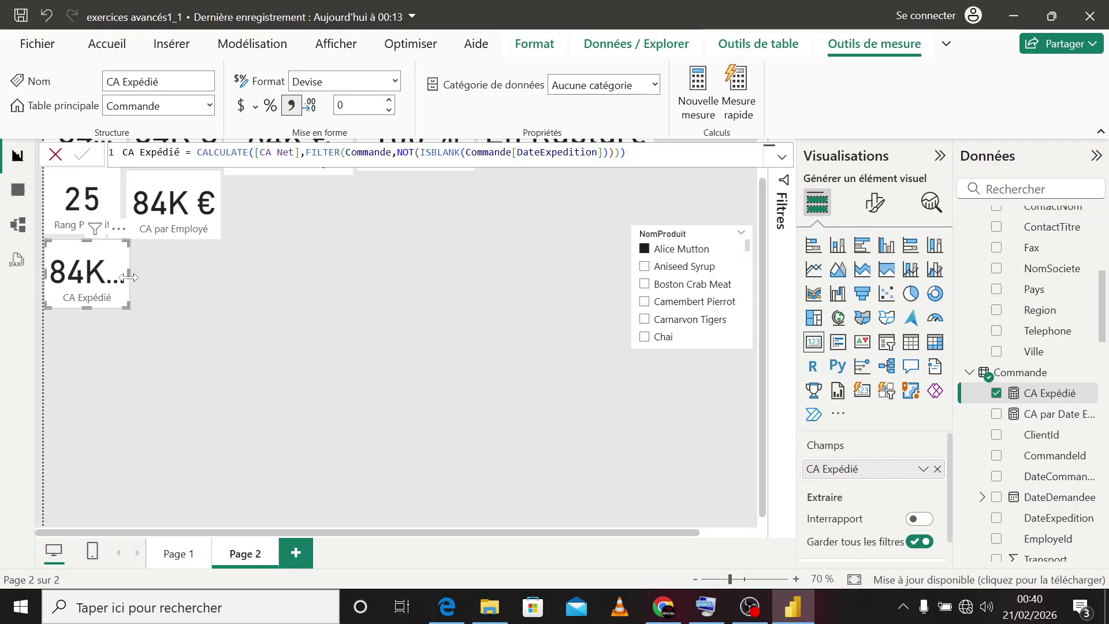
pyautogui.click(169, 300)
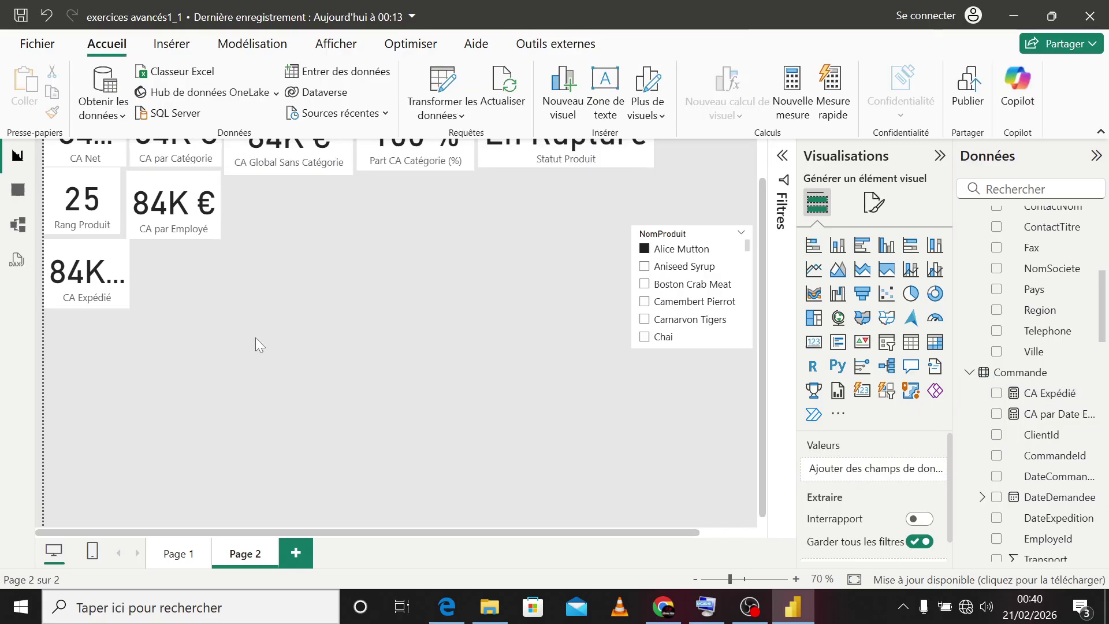
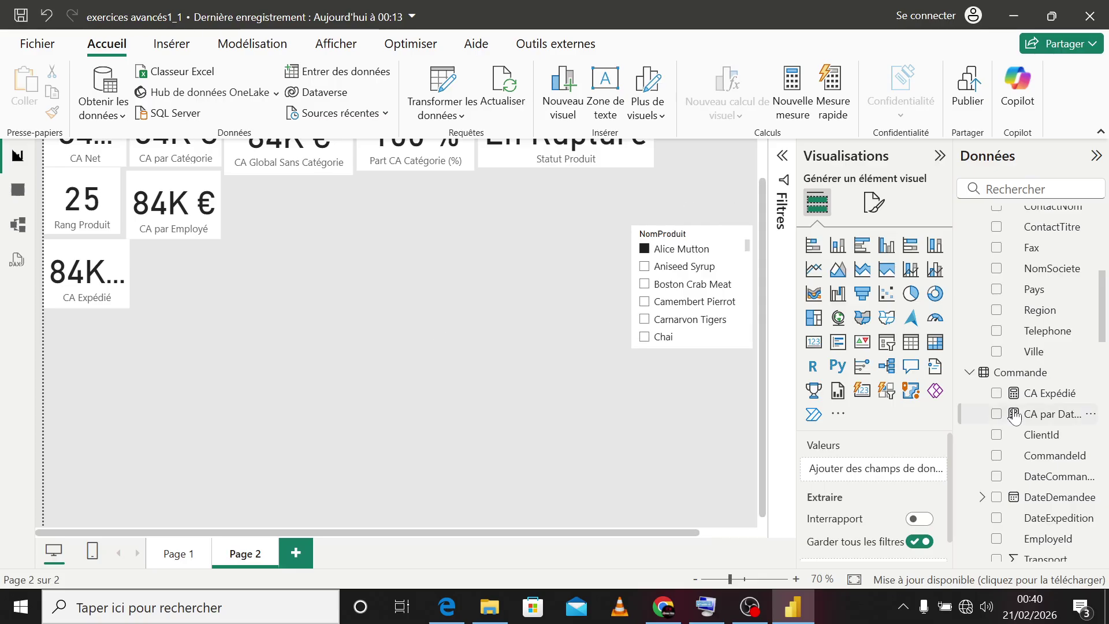
# Step: Add a new measure to the Employe table named Performance Employé and begin its formula with SWITCH(TRUE(),
pyautogui.scroll(3, 1014, 415)
pyautogui.scroll(-10, 1014, 414)
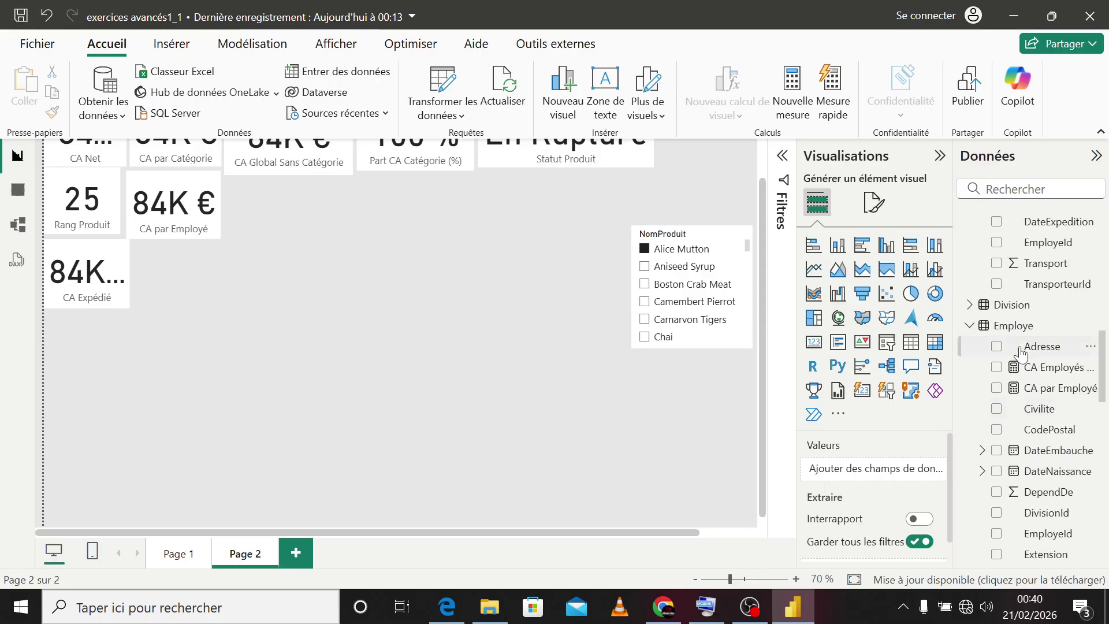
pyautogui.rightClick(1015, 328)
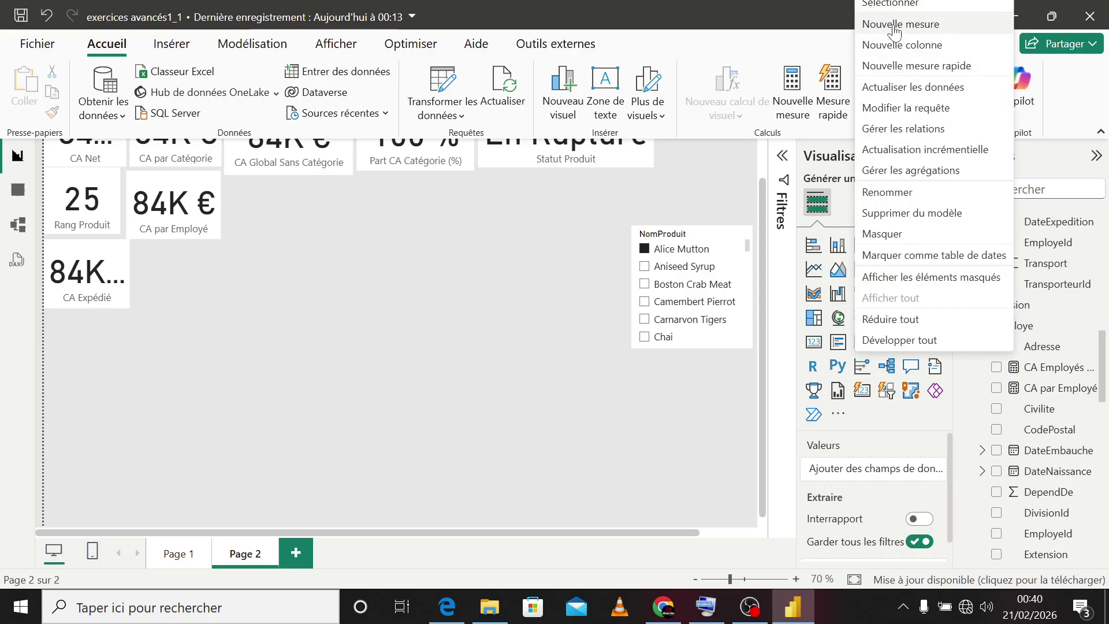
pyautogui.click(853, 21)
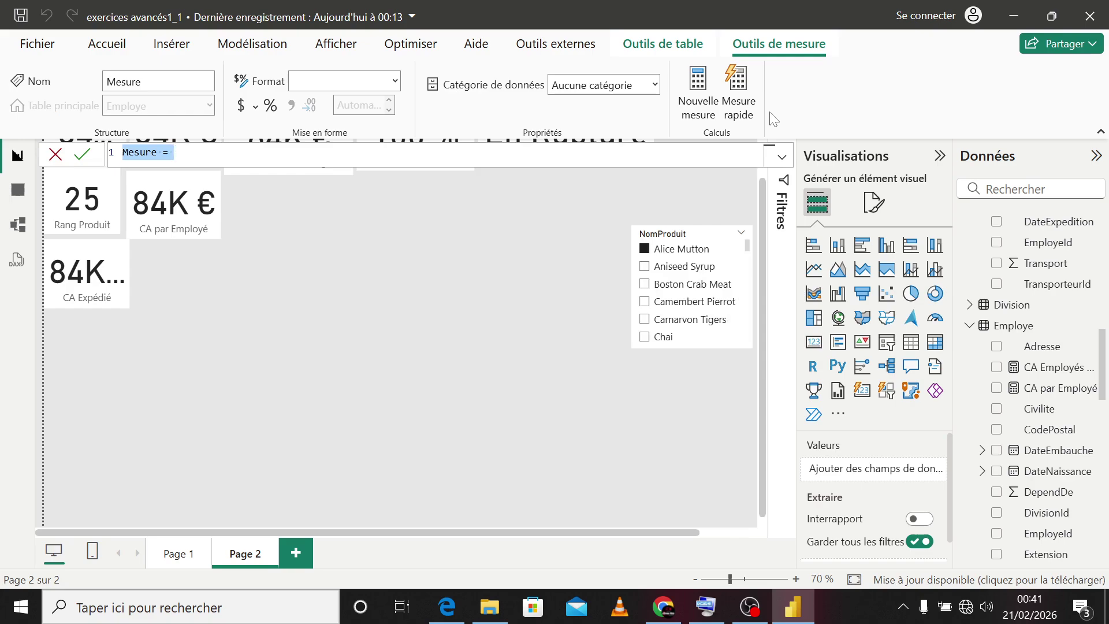
pyautogui.write('Pe')
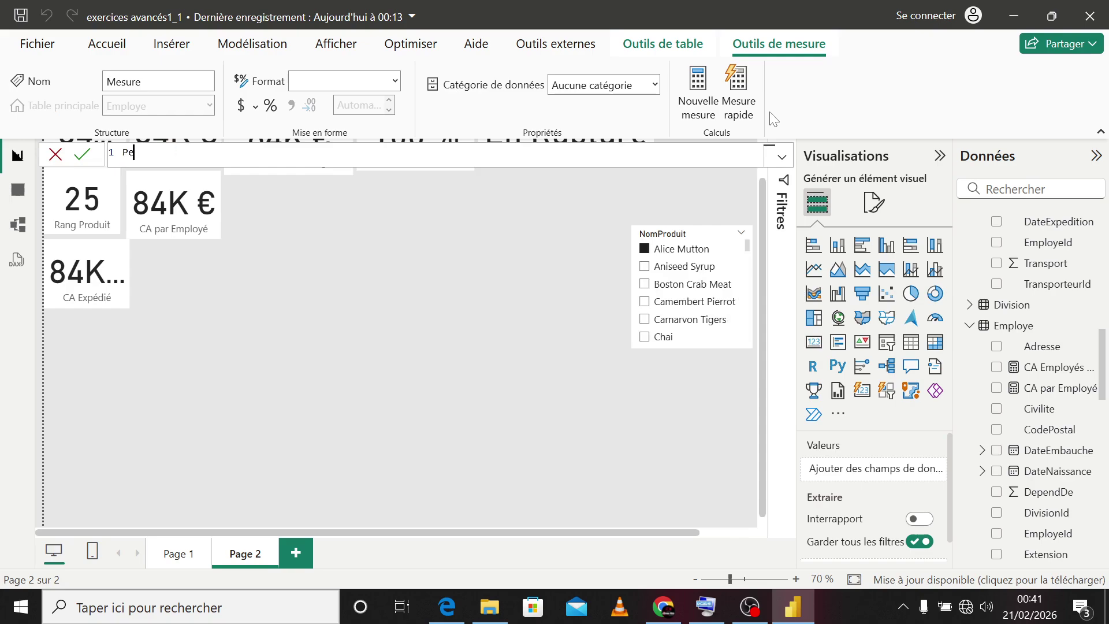
pyautogui.write('rformance')
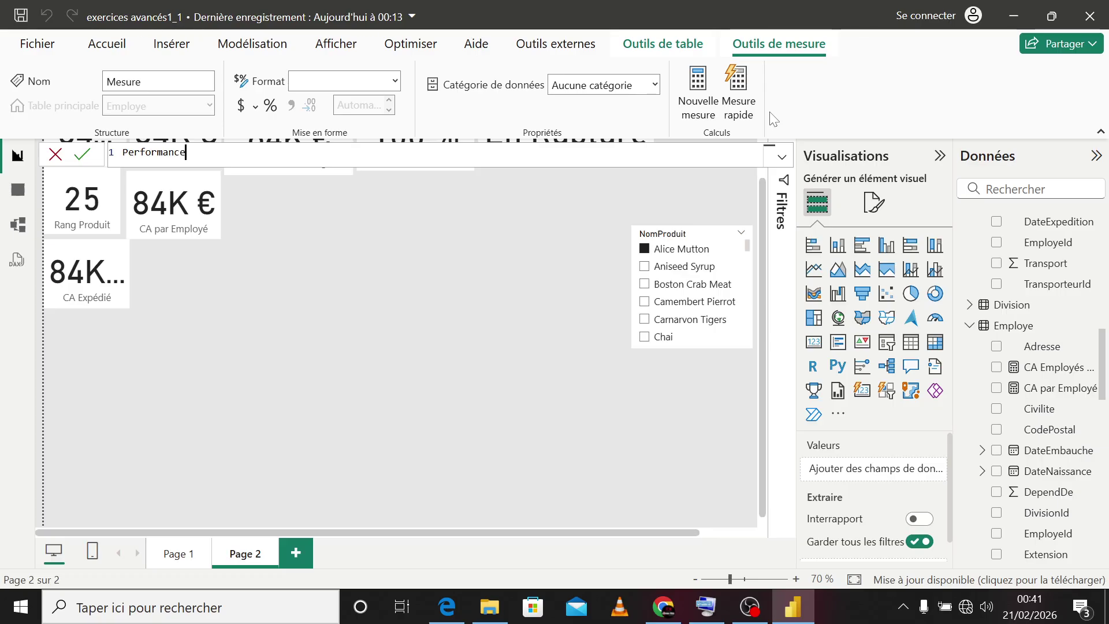
pyautogui.write(' Employé =')
pyautogui.write('SWITCH(')
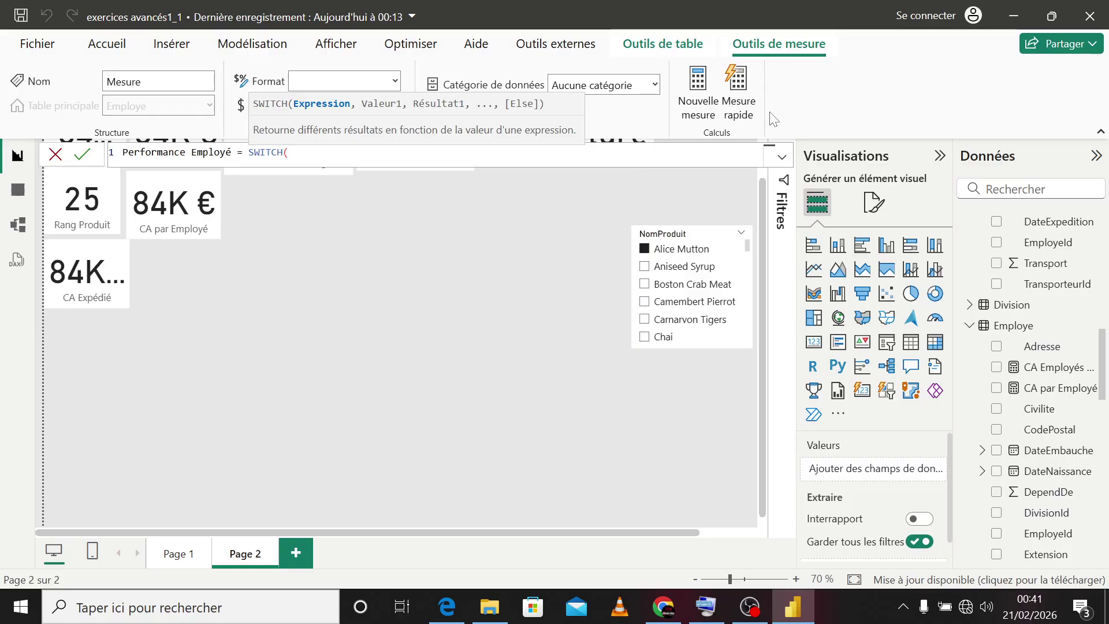
pyautogui.write('TRUE(),')
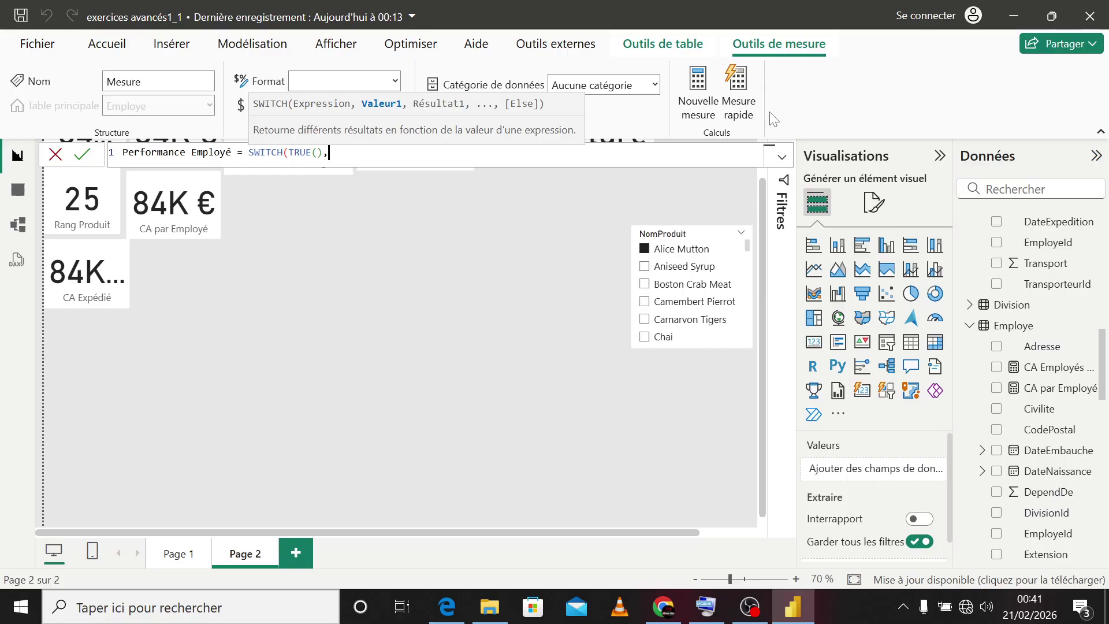
# Step: Add the first SWITCH condition, [CA par Employé] > 10000, with the result "Excellent"
pyautogui.write('[ca')
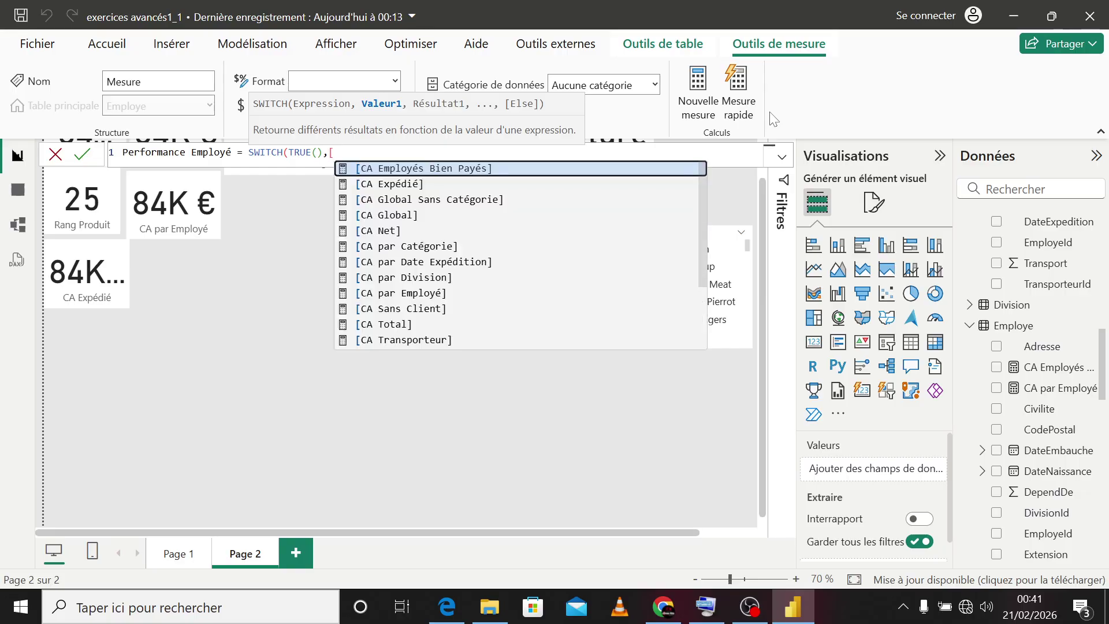
pyautogui.press('Down')
pyautogui.press('Down')
pyautogui.press('Down')
pyautogui.press('Down')
pyautogui.press('Down')
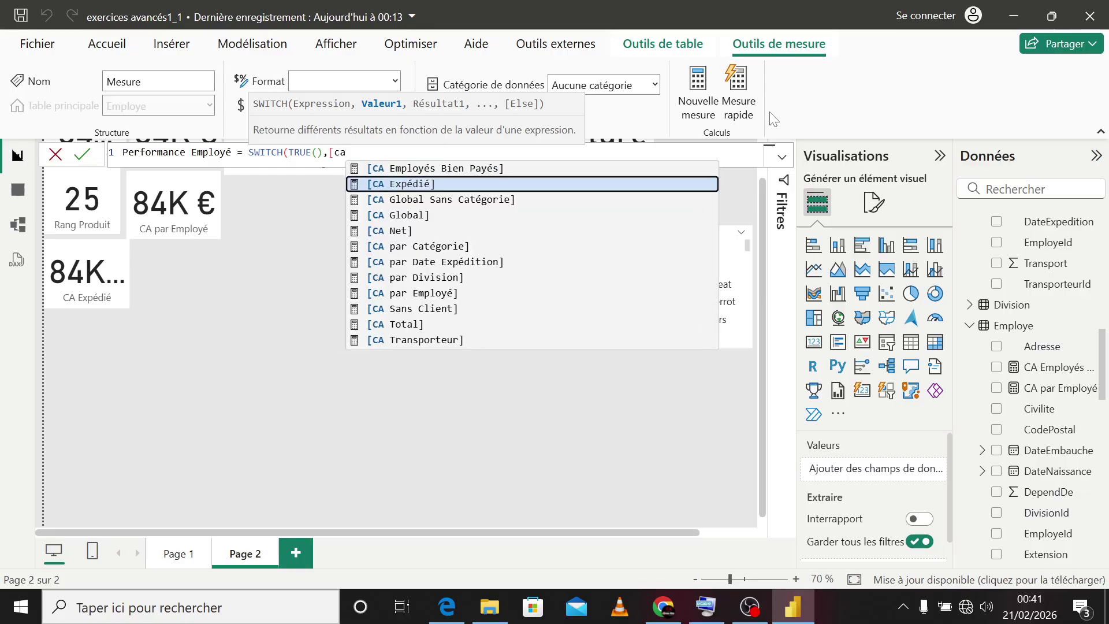
pyautogui.press('Down')
pyautogui.press('Down')
pyautogui.press('Down')
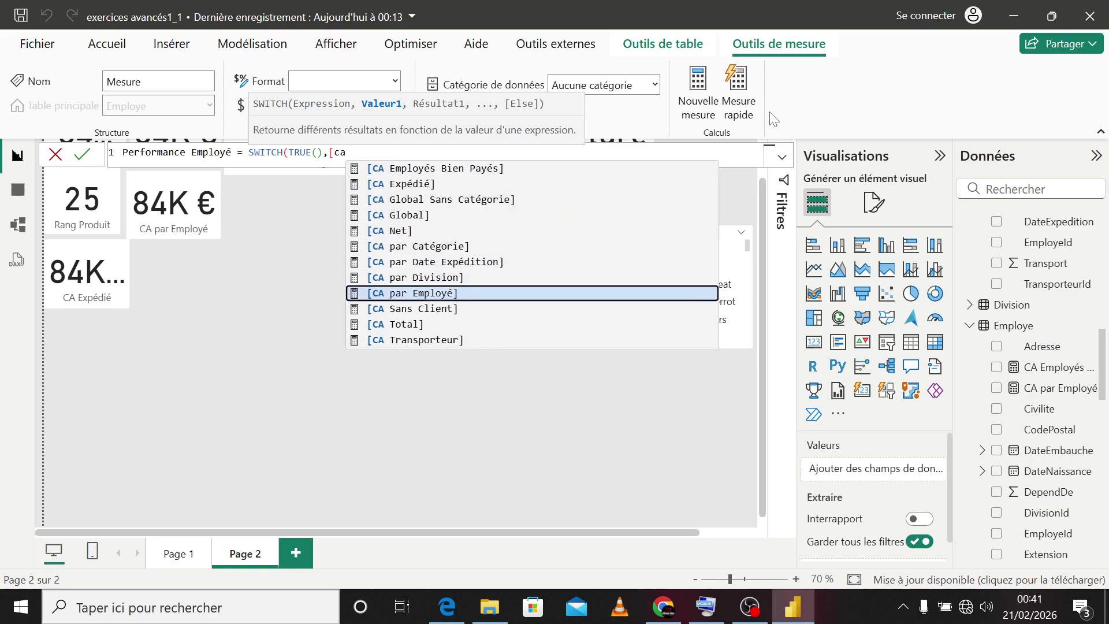
pyautogui.press('Tab')
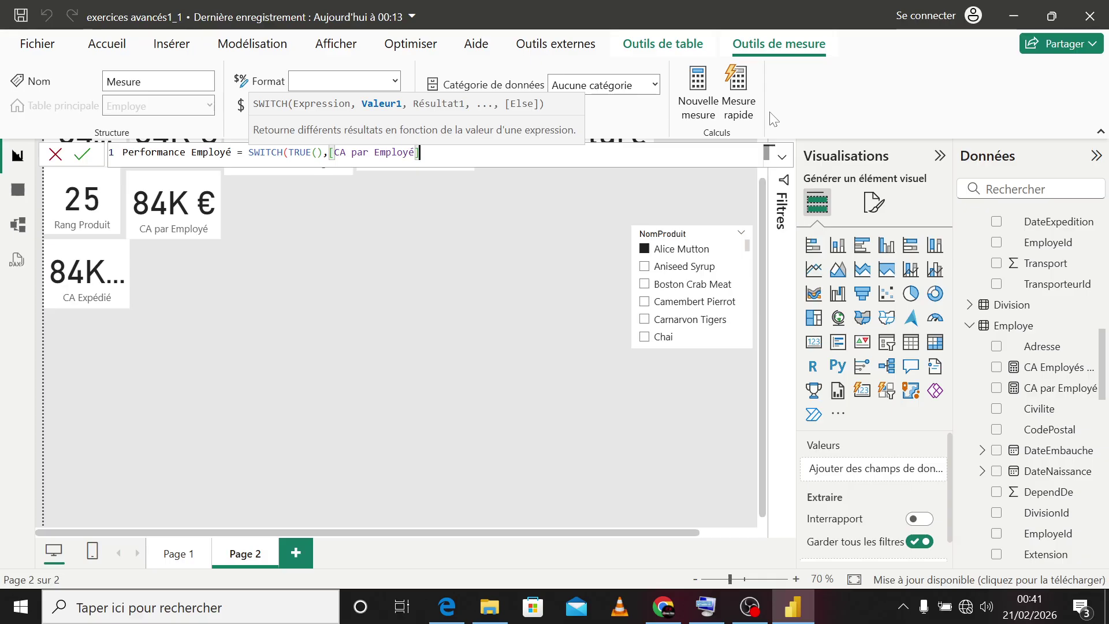
pyautogui.write('> 100')
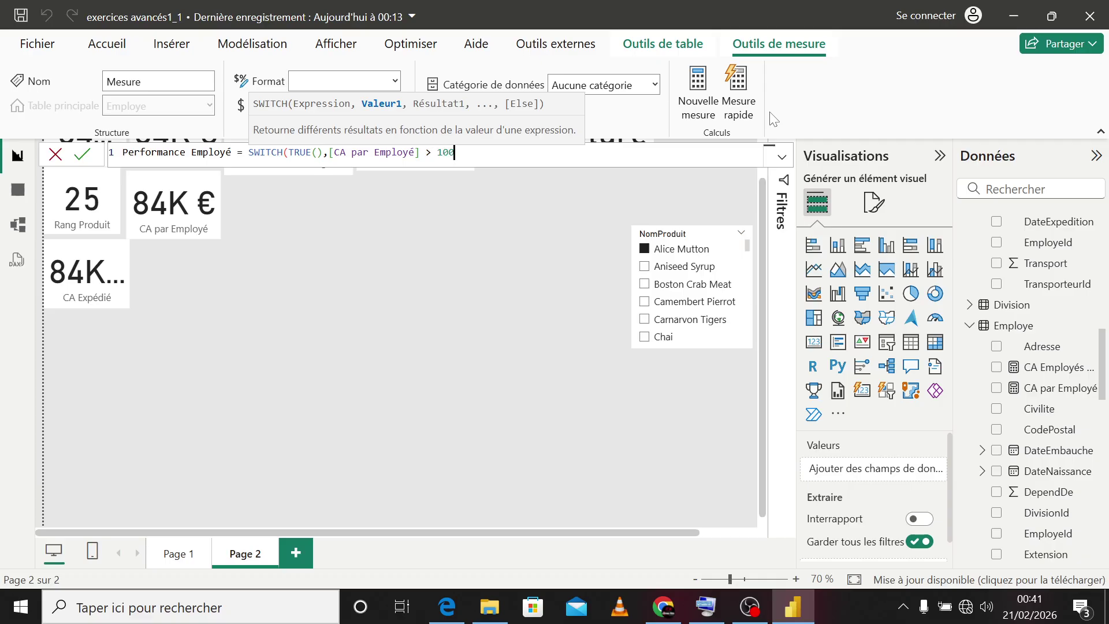
pyautogui.write('00,')
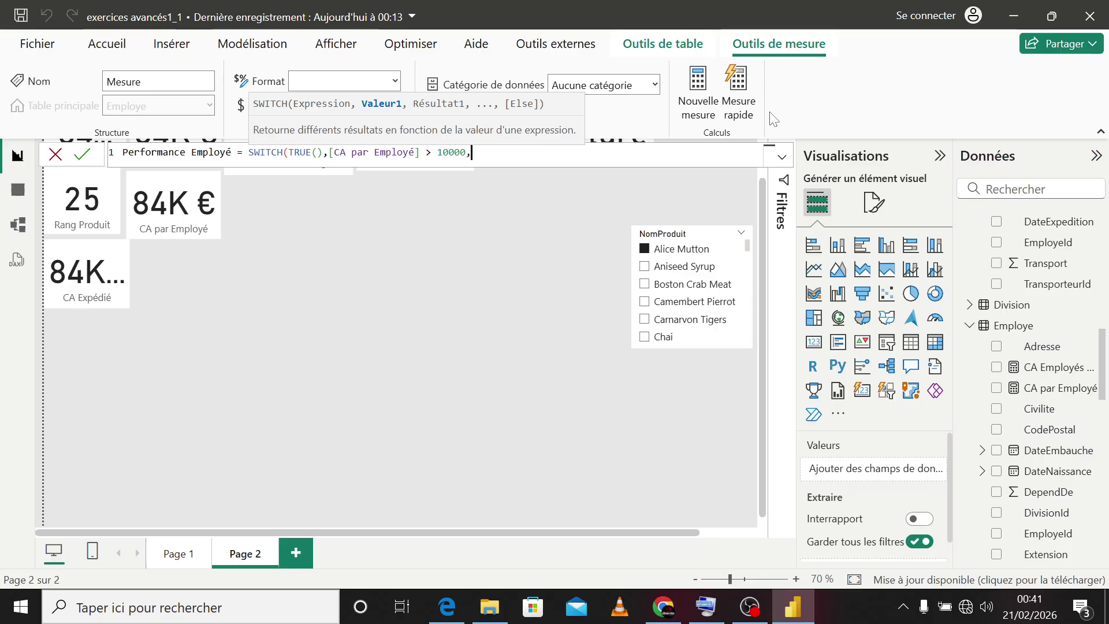
pyautogui.write('"Excellent"')
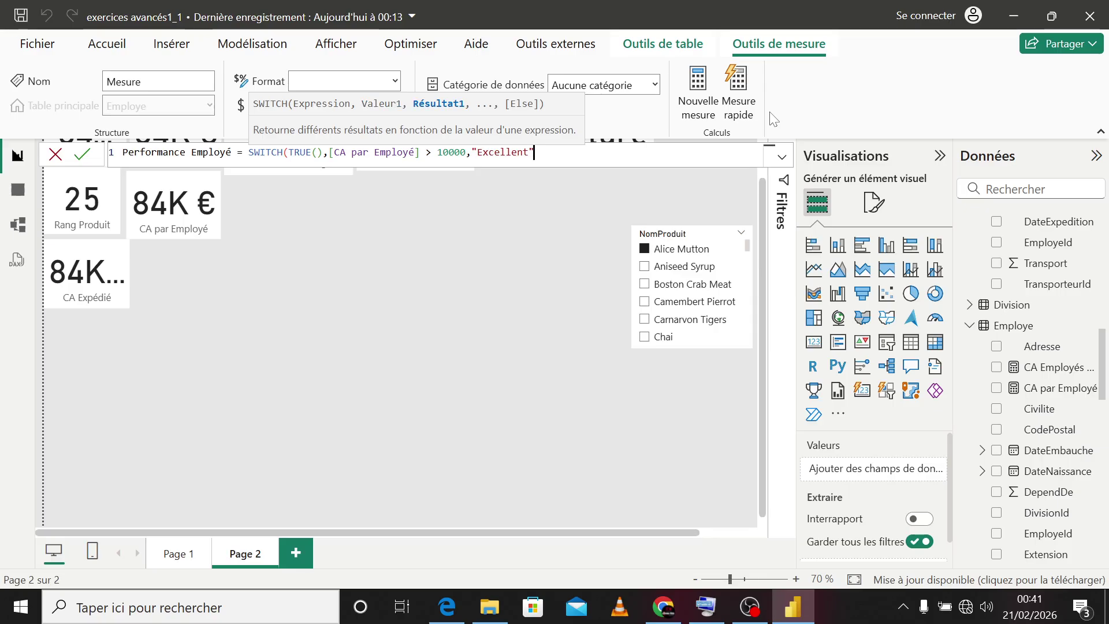
pyautogui.write(',')
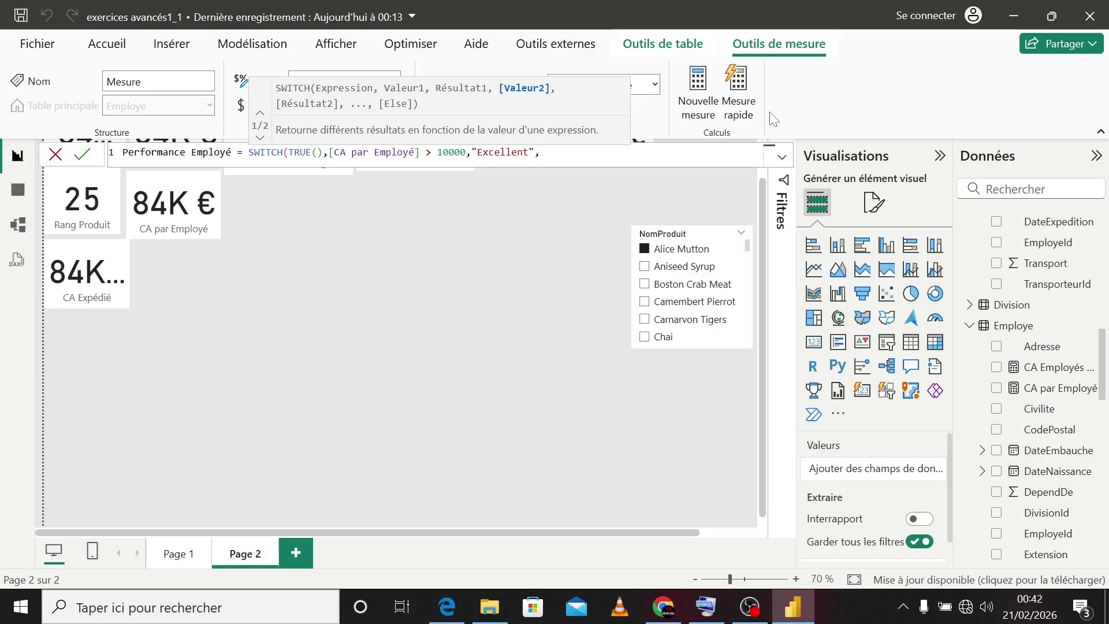
# Step: Add the second SWITCH condition, [CA par Employé] >= 5000, with the result "Moyen", then close and commit the Performance Employé formula
pyautogui.write('[ca')
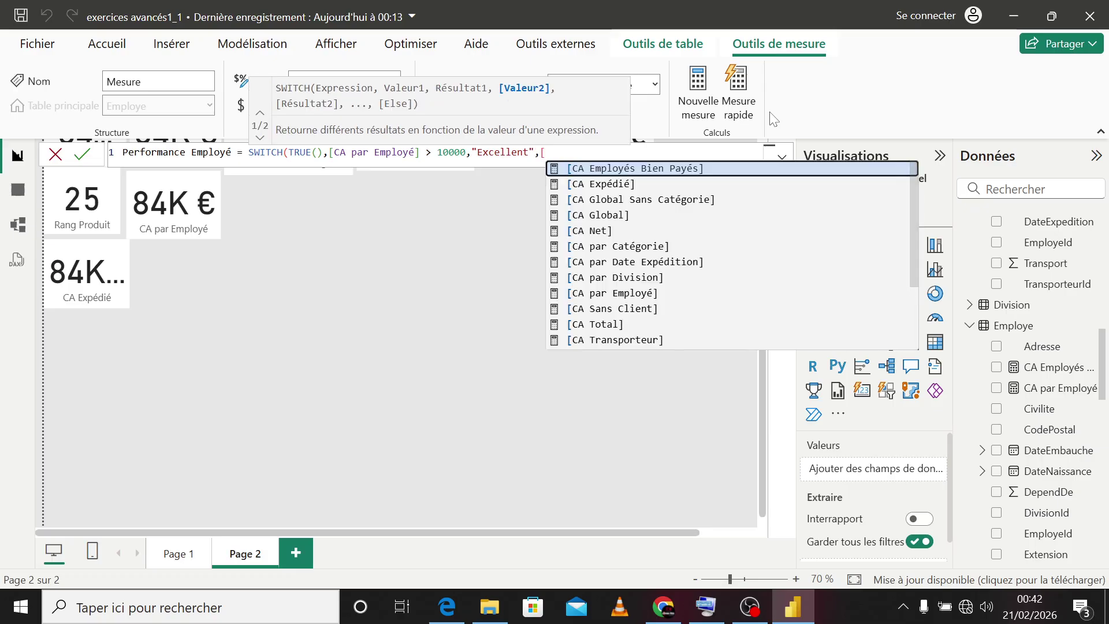
pyautogui.press('Down')
pyautogui.press('Down')
pyautogui.press('Down')
pyautogui.press('Down')
pyautogui.press('Down')
pyautogui.press('Down')
pyautogui.press('Down')
pyautogui.press('Down')
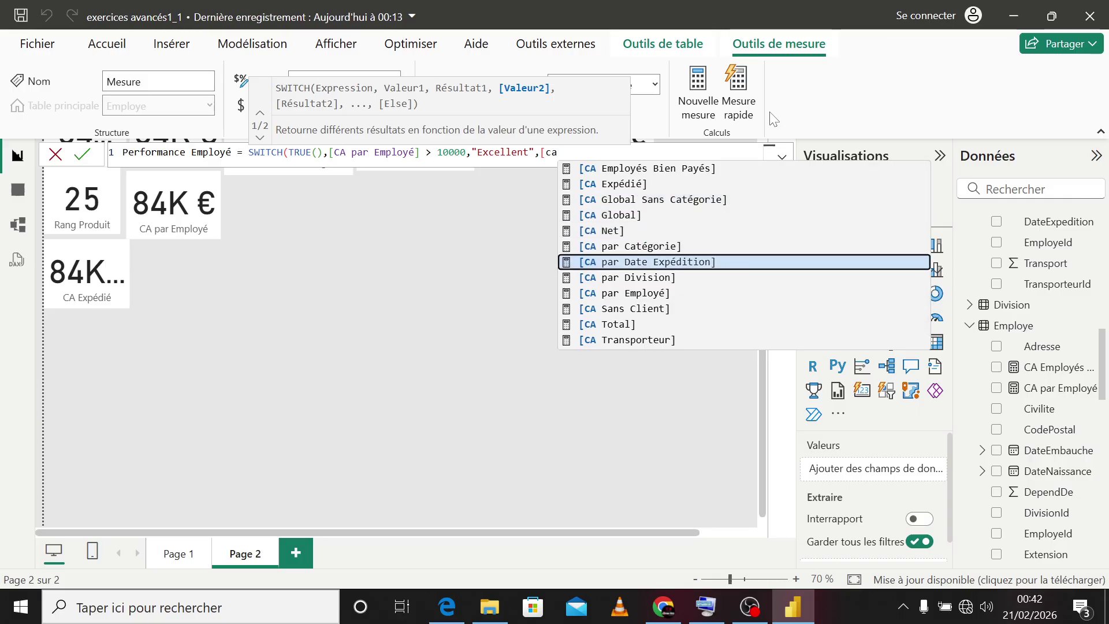
pyautogui.press('Tab')
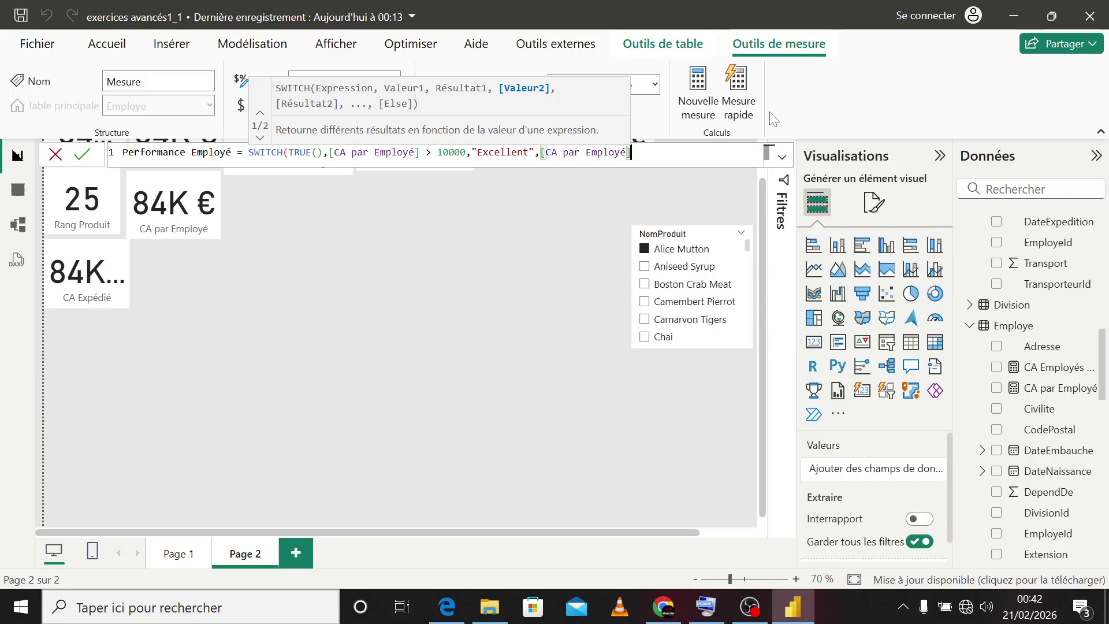
pyautogui.write('>= ')
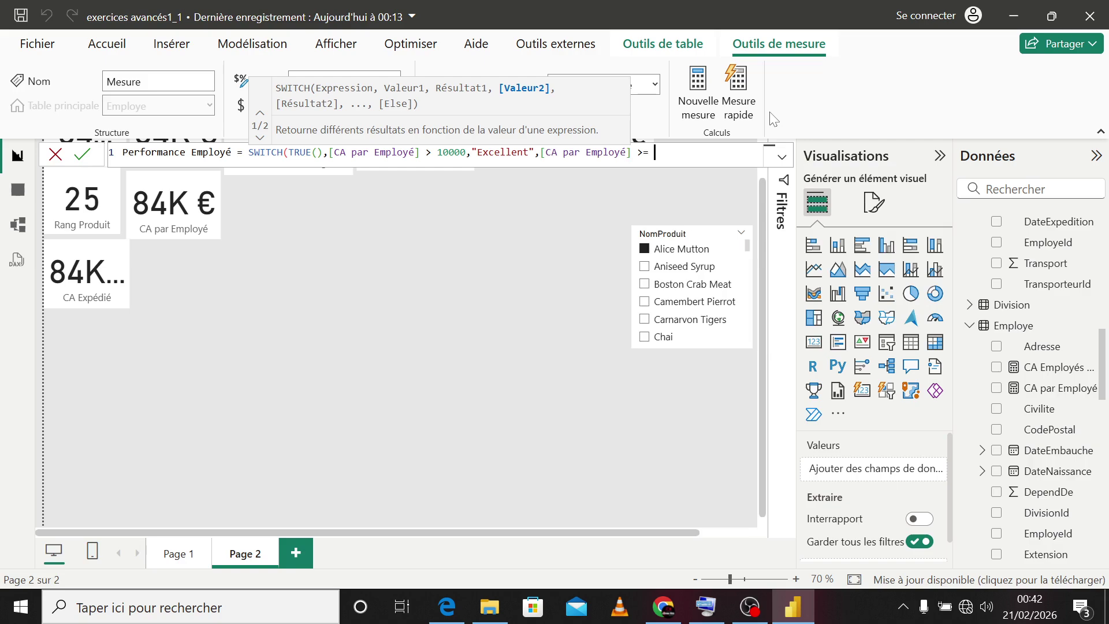
pyautogui.write('50000')
pyautogui.press('BackSpace')
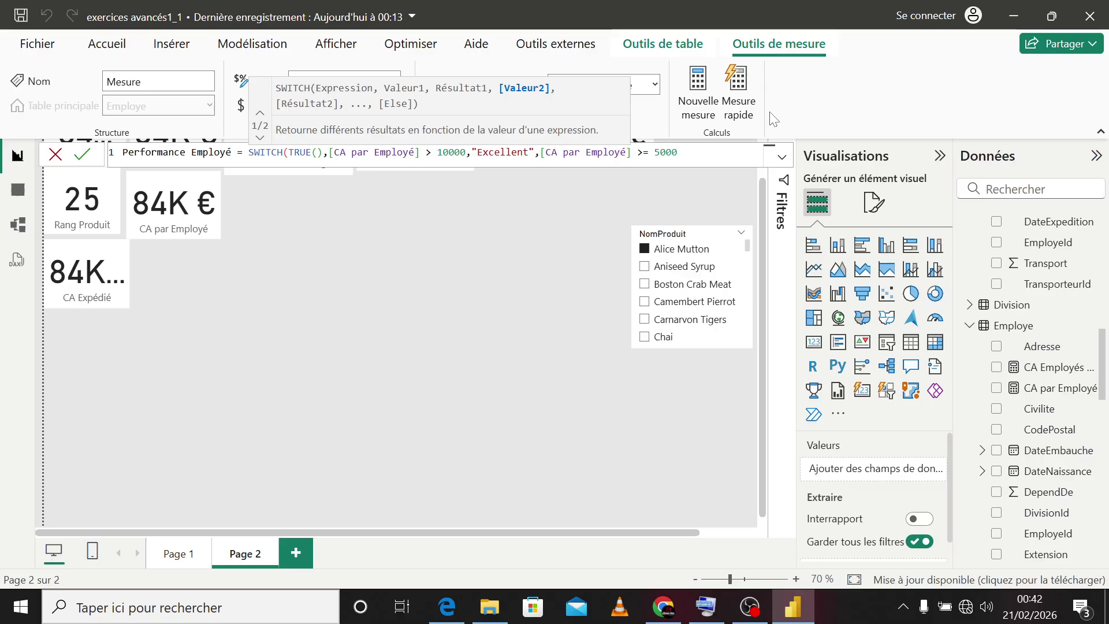
pyautogui.write(',')
pyautogui.write('"Moyene')
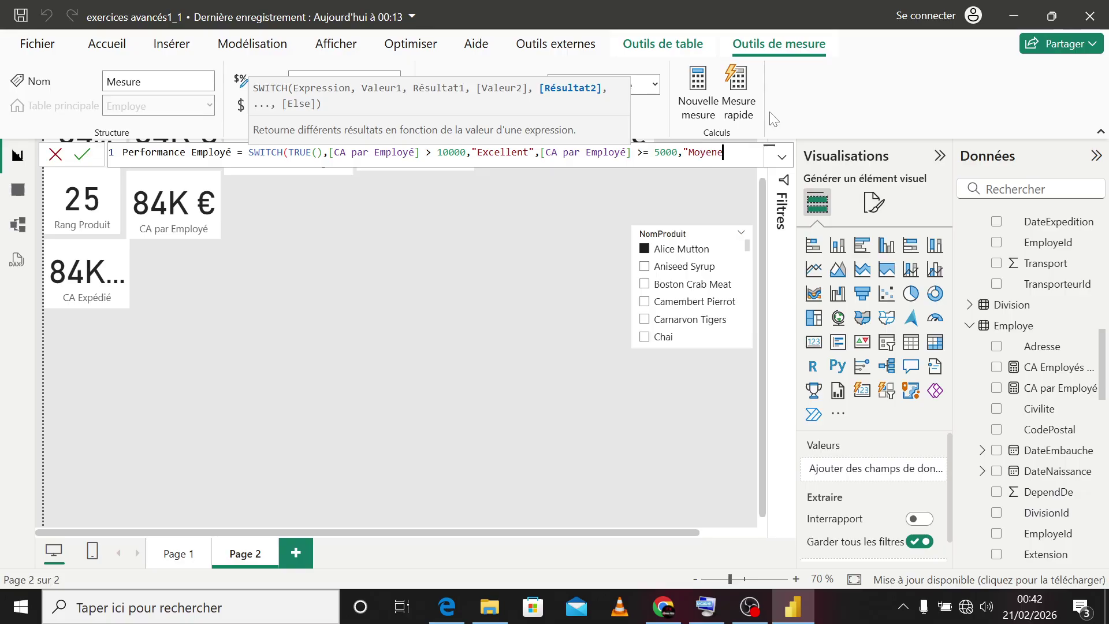
pyautogui.press('BackSpace')
pyautogui.write(')')
pyautogui.press('Return')
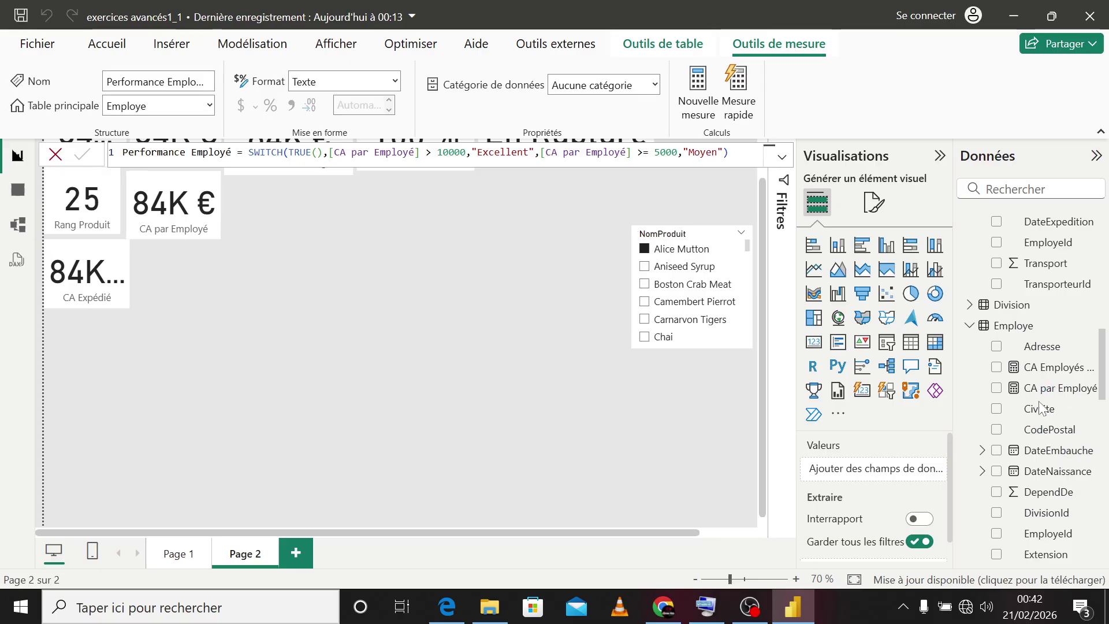
# Step: Show the Performance Employé measure on Page 2 as a table visual and deselect it
pyautogui.scroll(-3, 1034, 467)
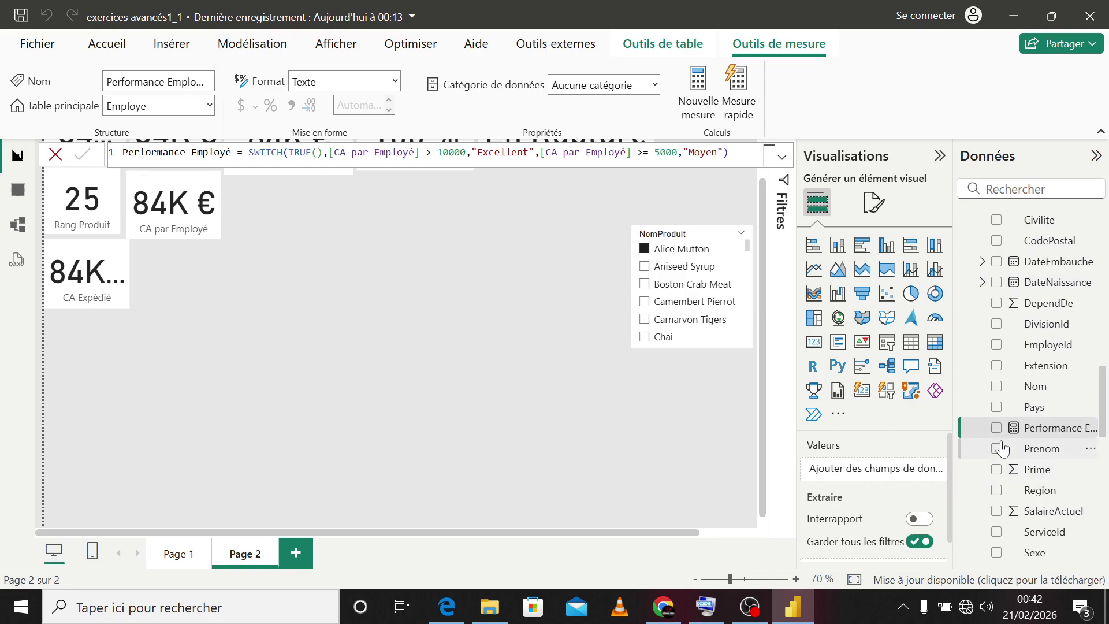
pyautogui.click(997, 428)
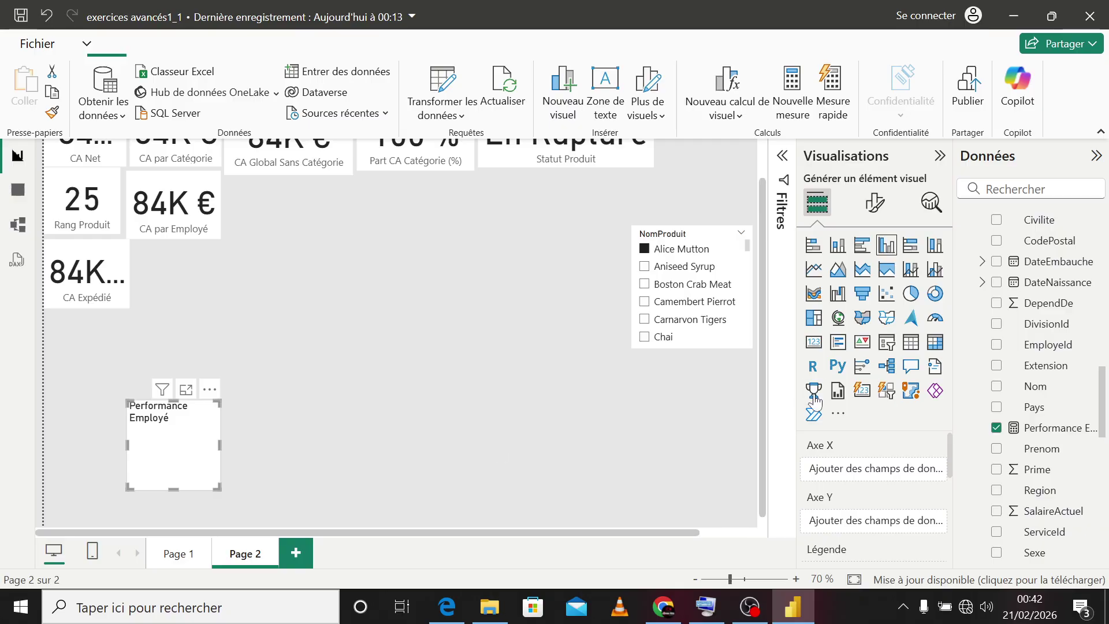
pyautogui.click(908, 344)
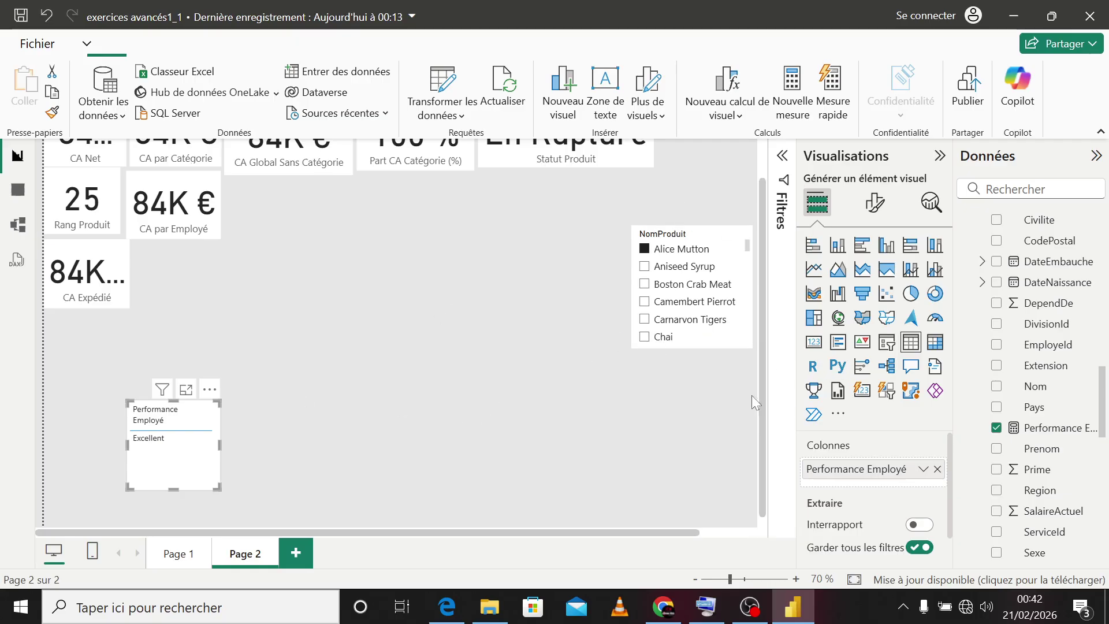
pyautogui.click(704, 397)
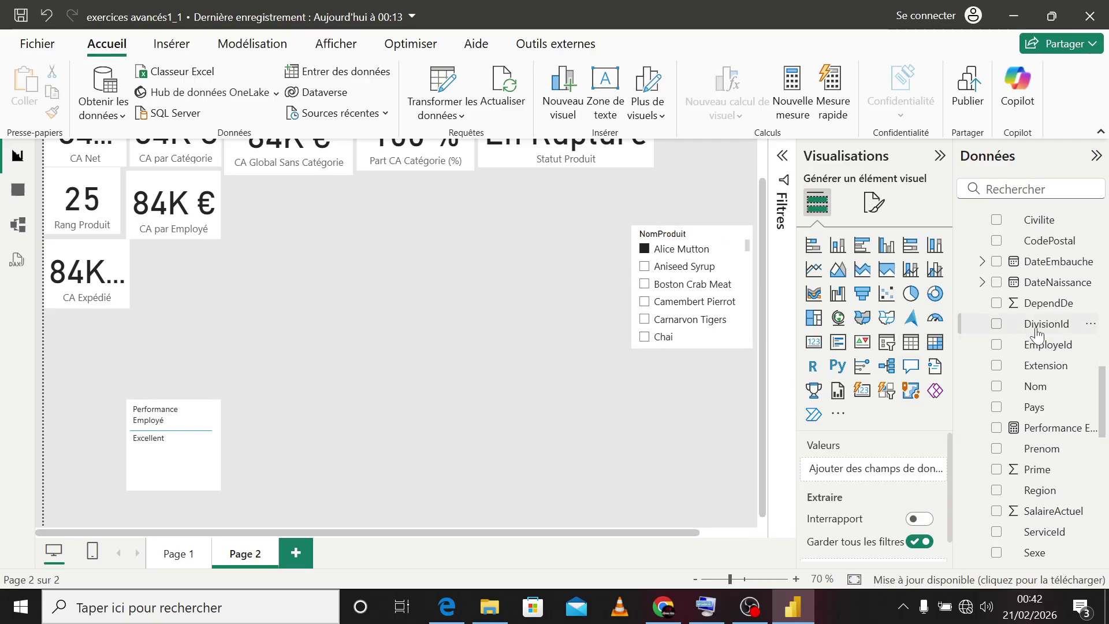
# Step: Create a stacked column chart of CA Employés Bien Payés by the Employe table's Nom field
pyautogui.scroll(5, 1026, 349)
pyautogui.scroll(-4, 1036, 333)
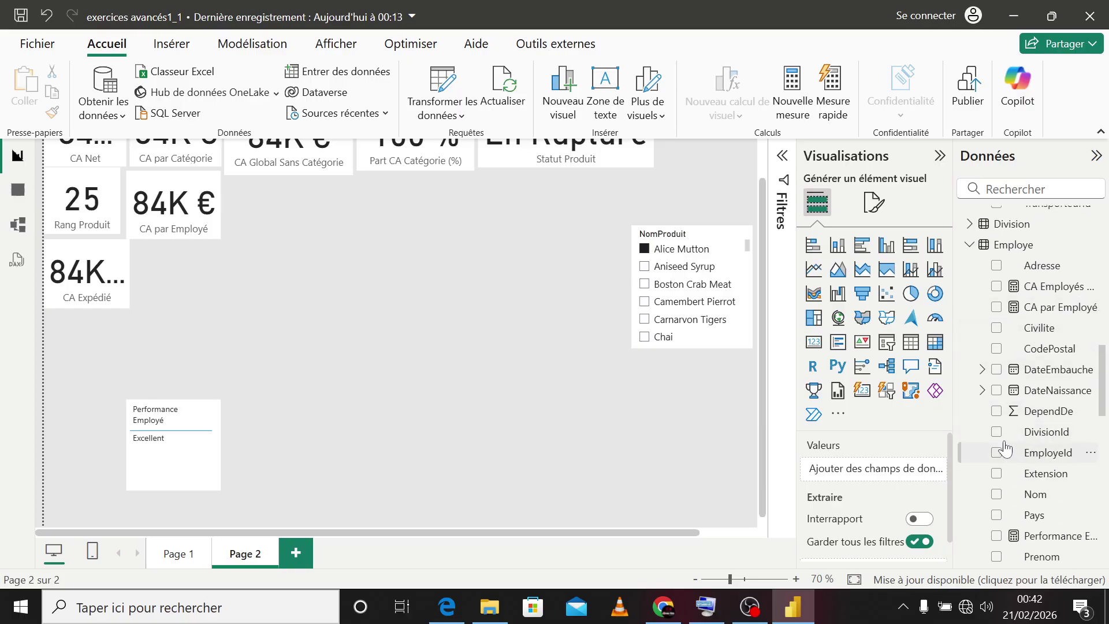
pyautogui.click(996, 495)
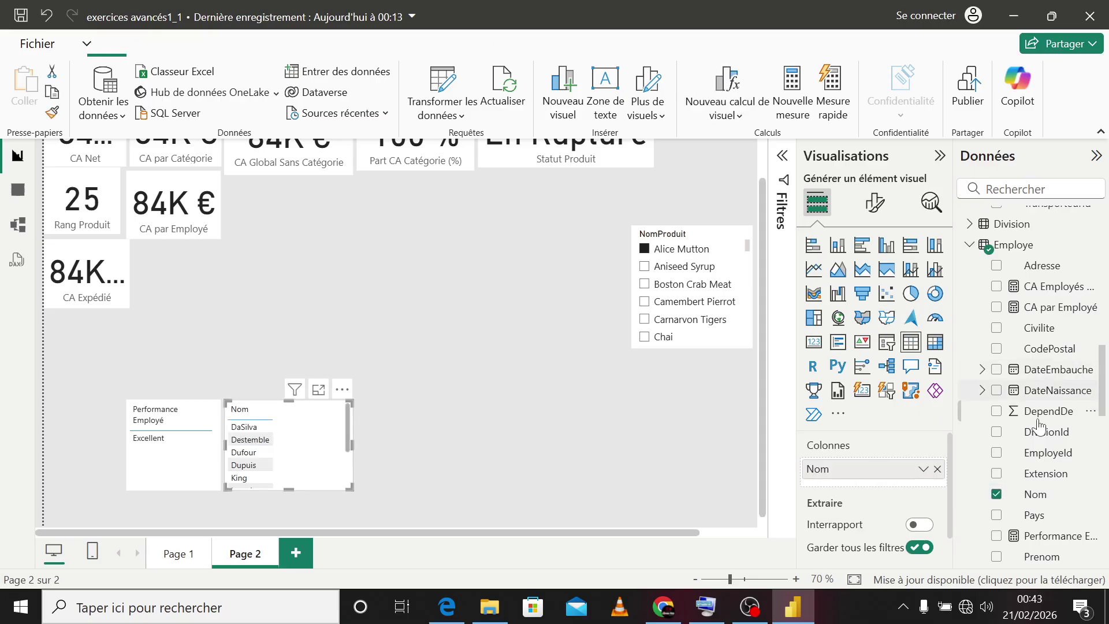
pyautogui.click(997, 288)
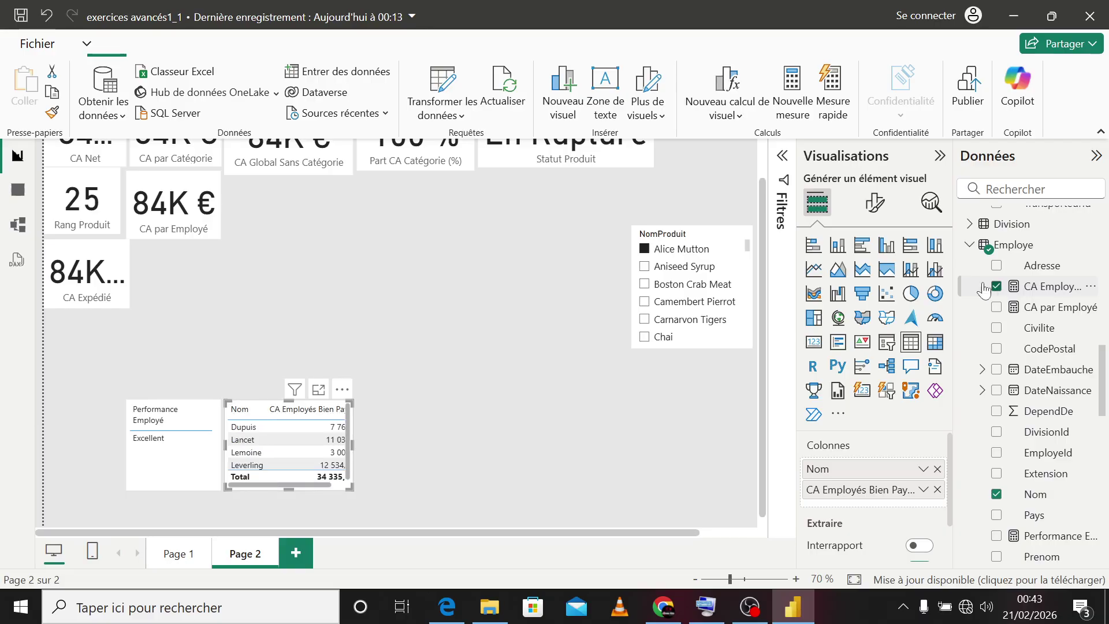
pyautogui.click(838, 253)
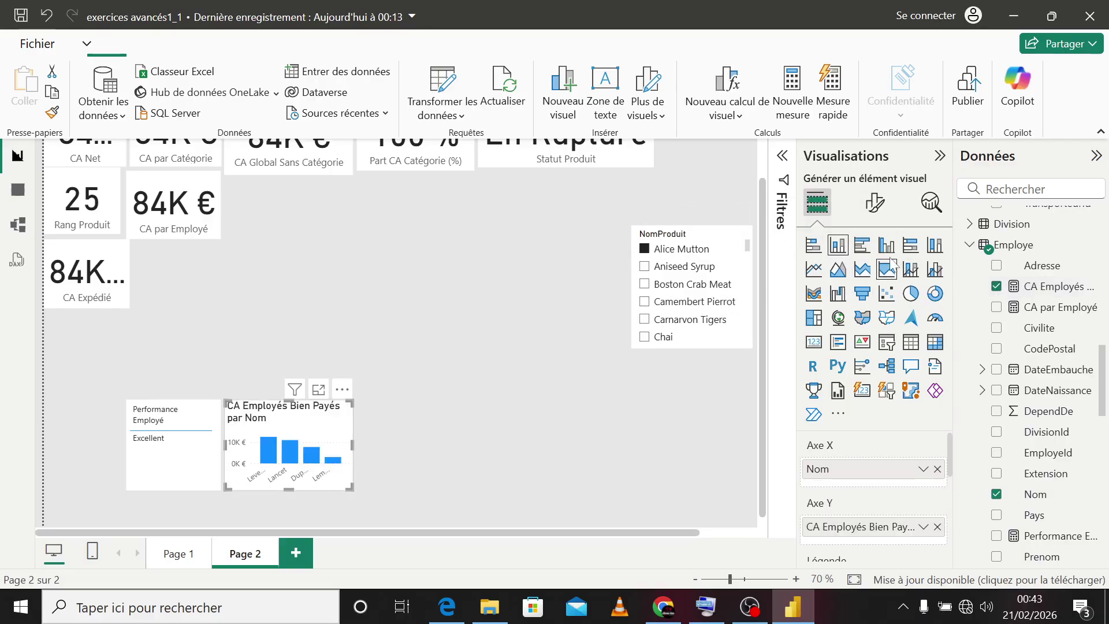
# Step: Enlarge the CA Employés Bien Payés chart and place it between the cards and the NomProduit slicer
pyautogui.moveTo(288, 439); pyautogui.dragTo(398, 240)
pyautogui.moveTo(461, 294); pyautogui.dragTo(630, 345)
pyautogui.moveTo(572, 284); pyautogui.dragTo(491, 281)
# Step: Cross-filter the page by individual employee columns in the chart to check the Performance Employé result for each
pyautogui.moveTo(327, 287)
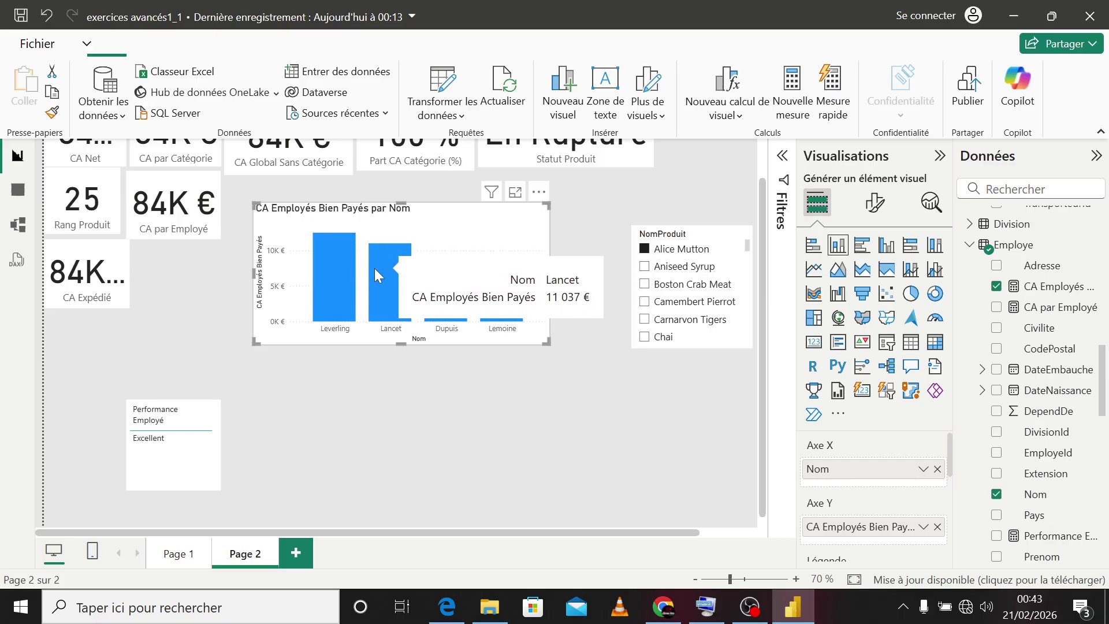
pyautogui.click(375, 267)
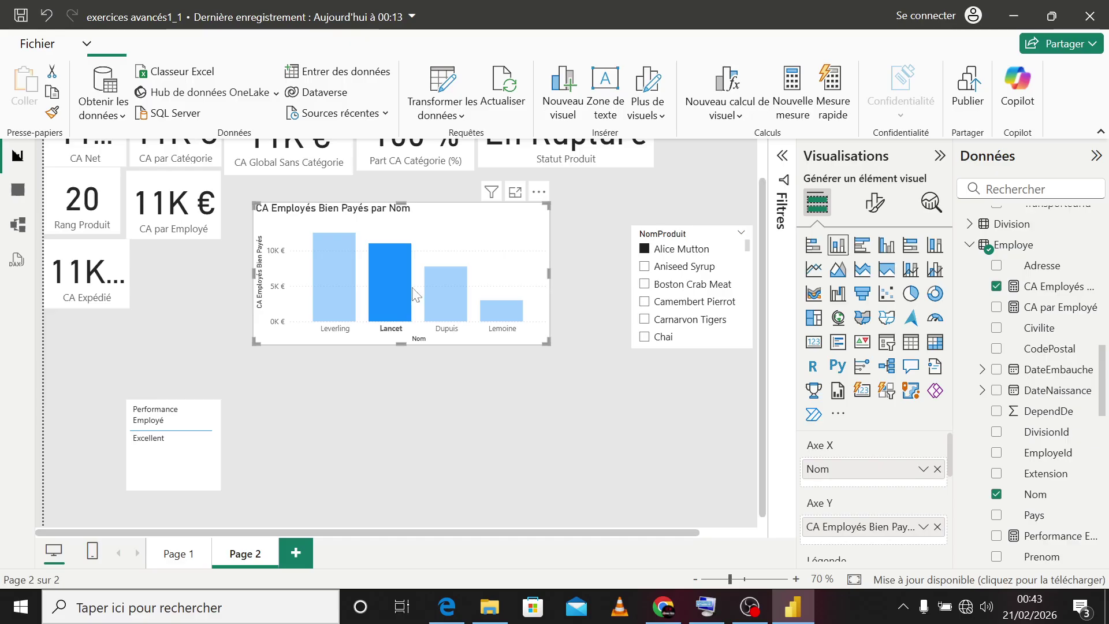
pyautogui.click(334, 289)
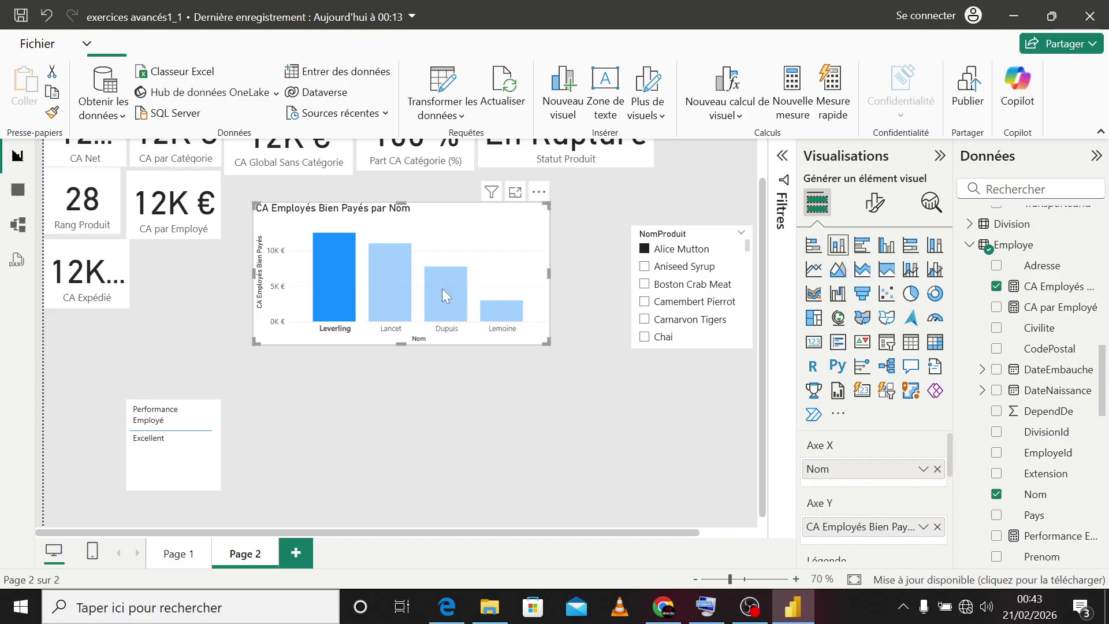
pyautogui.click(442, 289)
pyautogui.click(498, 310)
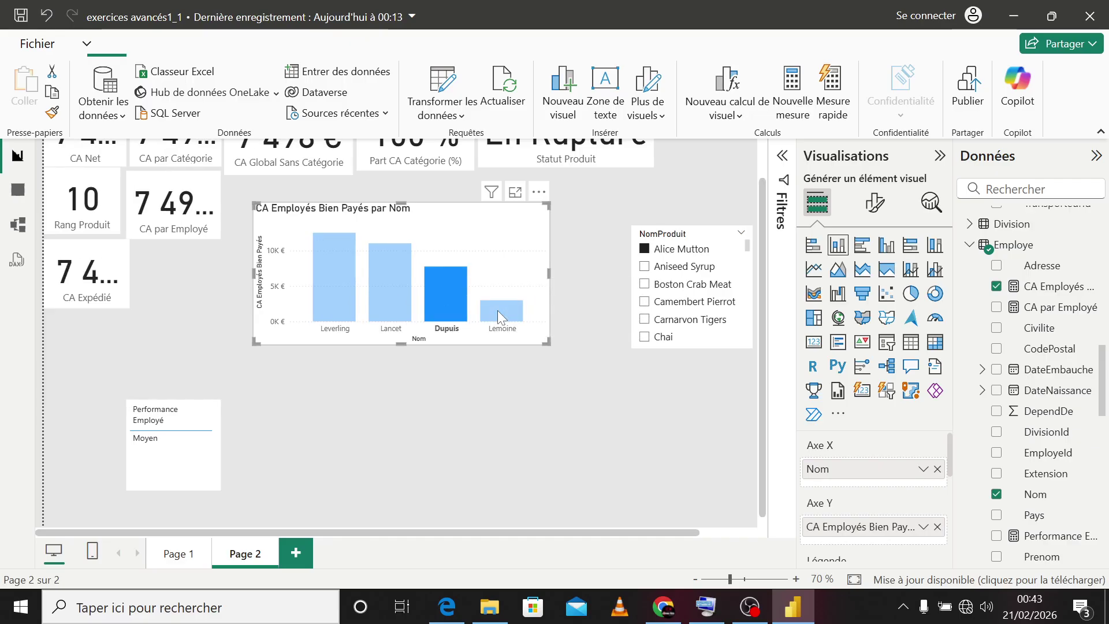
pyautogui.click(442, 304)
pyautogui.moveTo(446, 305)
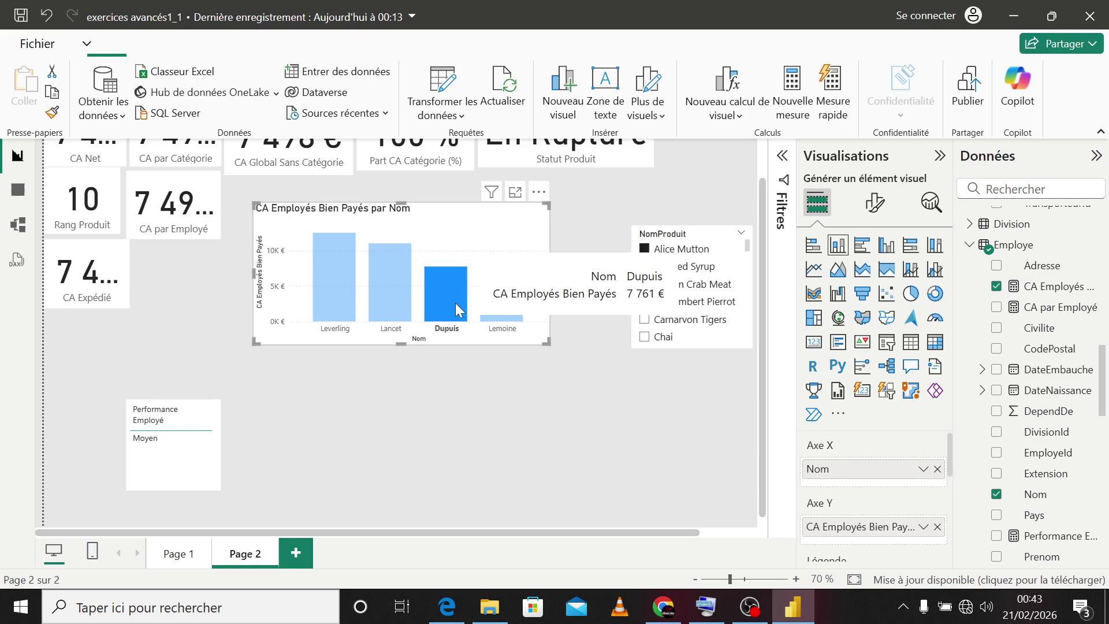
# Step: Convert the Performance Employé table visual into a card and move it next to the NomProduit slicer
pyautogui.click(204, 476)
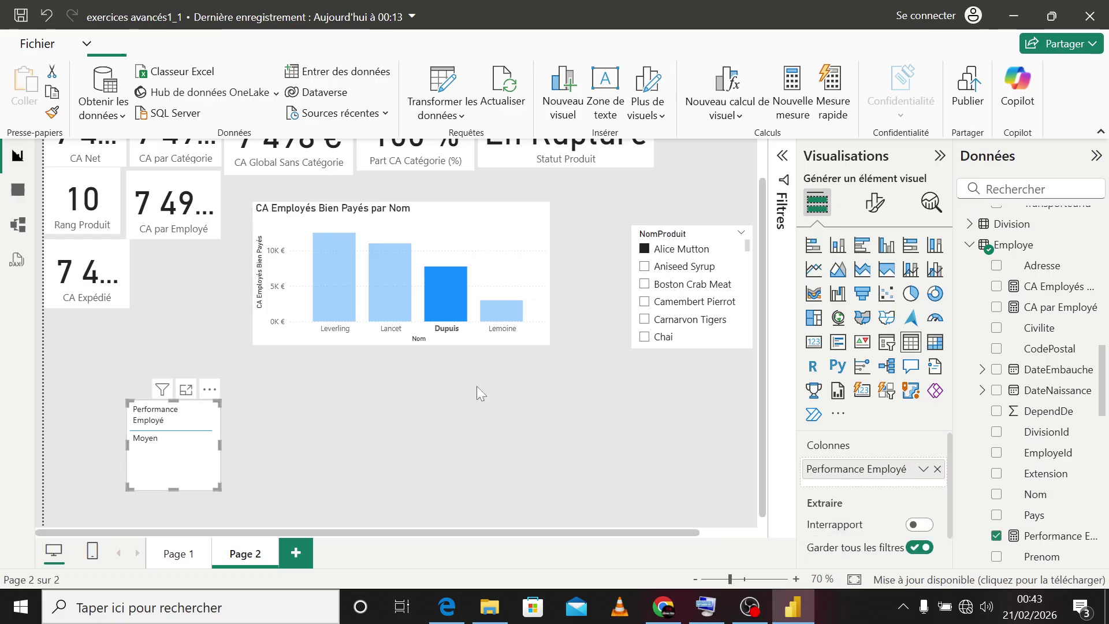
pyautogui.click(814, 343)
pyautogui.moveTo(219, 488); pyautogui.dragTo(653, 349)
# Step: Clear the employee cross-filter and move the CA Employés Bien Payés chart below the CA Expédié card
pyautogui.click(442, 300)
pyautogui.moveTo(496, 248); pyautogui.dragTo(295, 363)
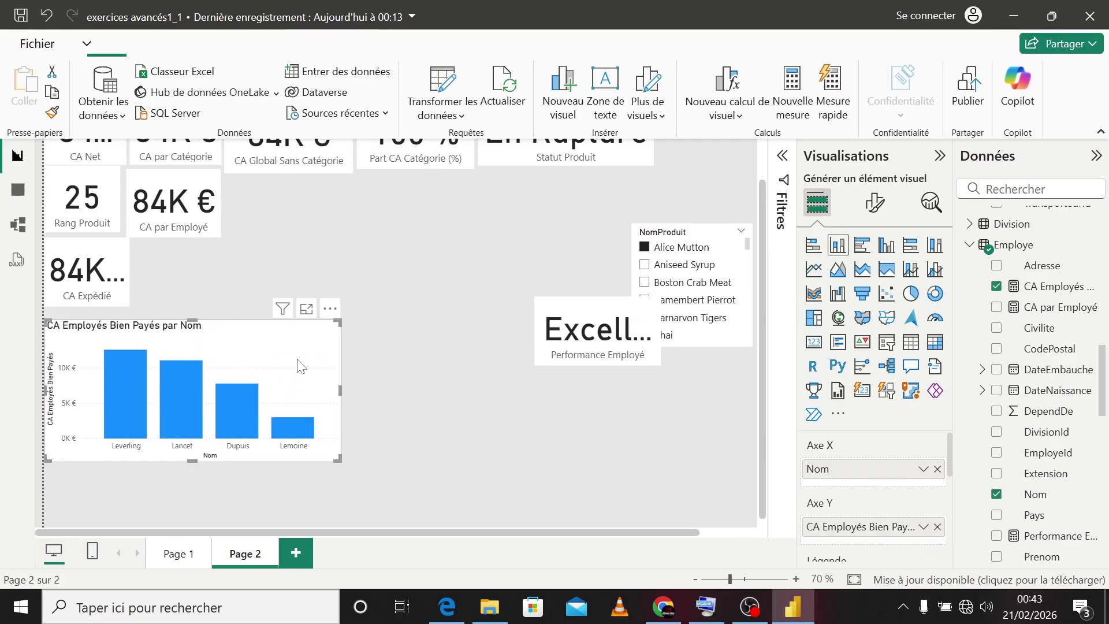
# Step: Place the Performance Employé card beside the CA par Employé card and resize it to fit its full text and label
pyautogui.moveTo(575, 325); pyautogui.dragTo(315, 218)
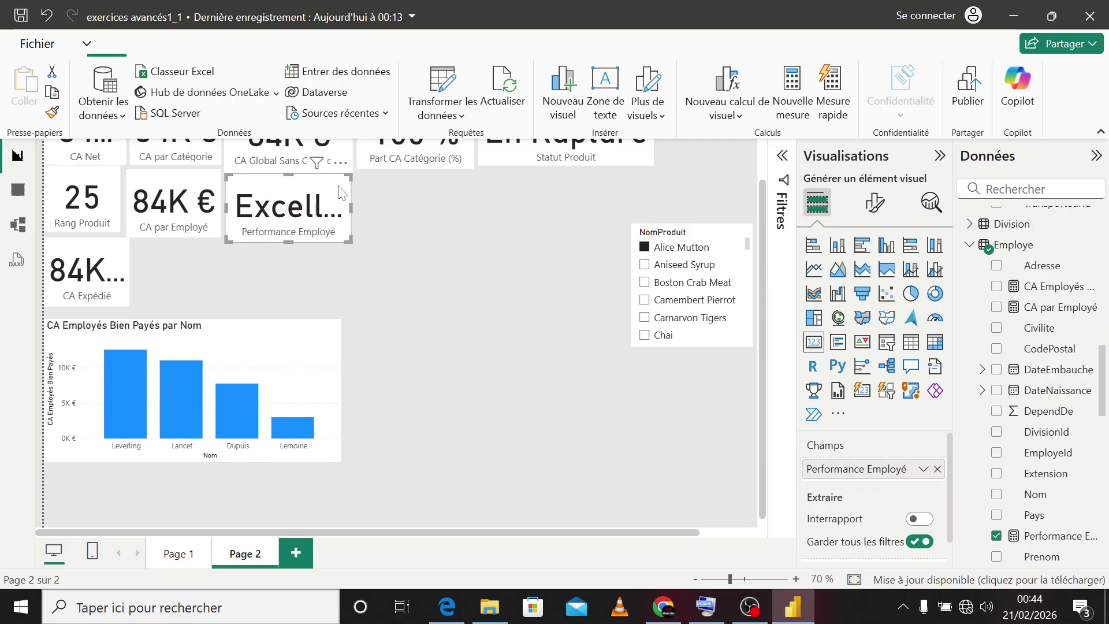
pyautogui.moveTo(349, 177); pyautogui.dragTo(331, 202)
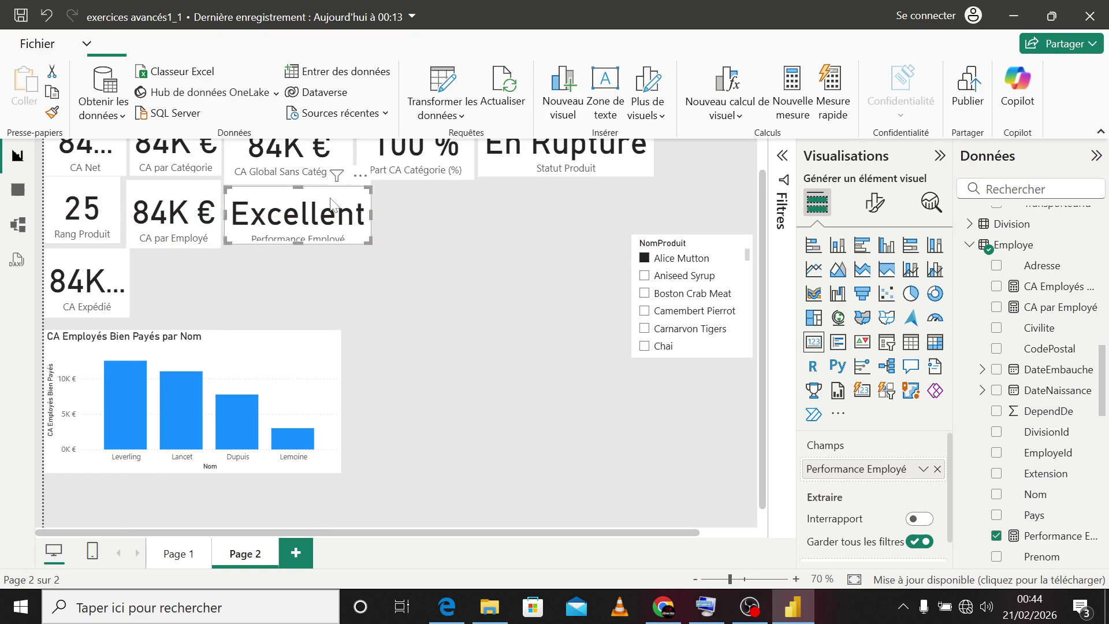
pyautogui.click(436, 296)
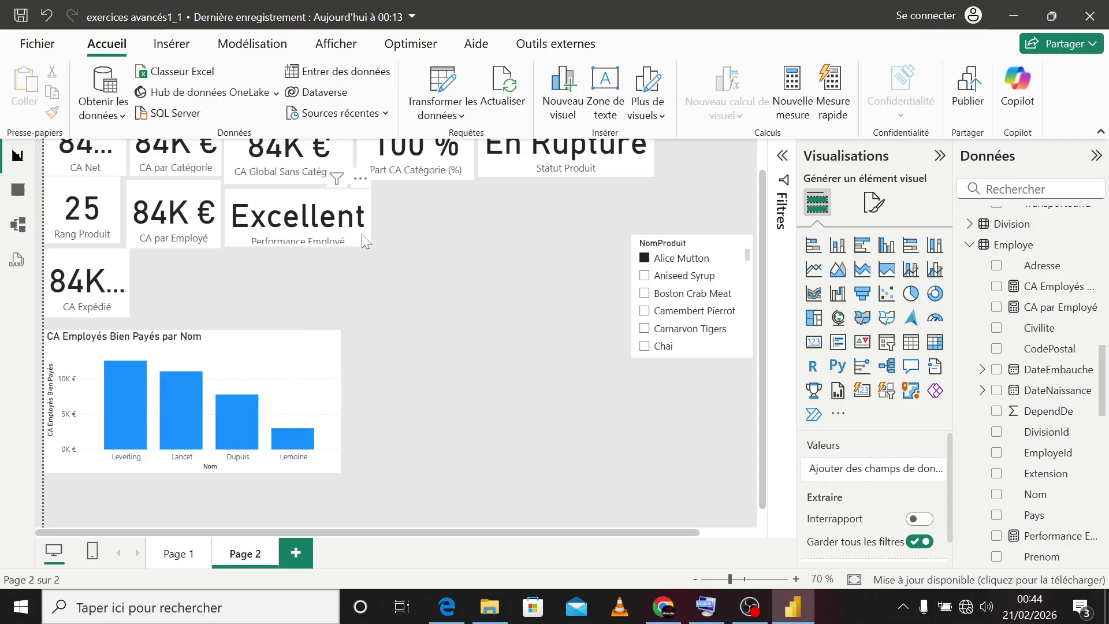
pyautogui.click(321, 241)
pyautogui.moveTo(301, 245); pyautogui.dragTo(301, 254)
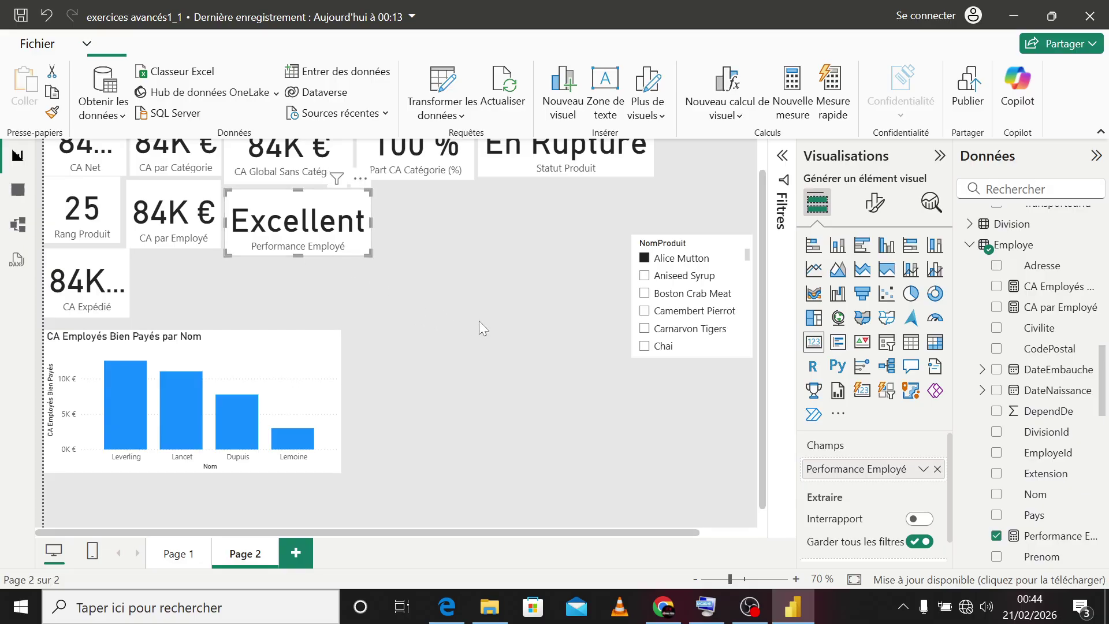
pyautogui.click(542, 332)
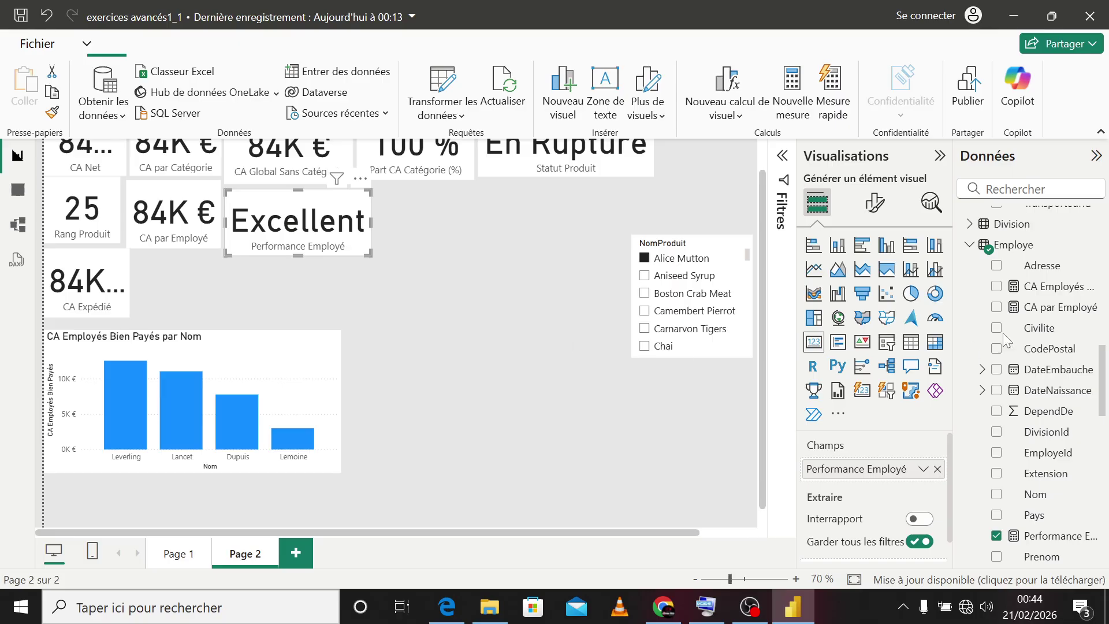
# Step: Create the measure Masse Salariale = SUM(Employe[SalaireActuel]) in the Employe table
pyautogui.rightClick(1009, 249)
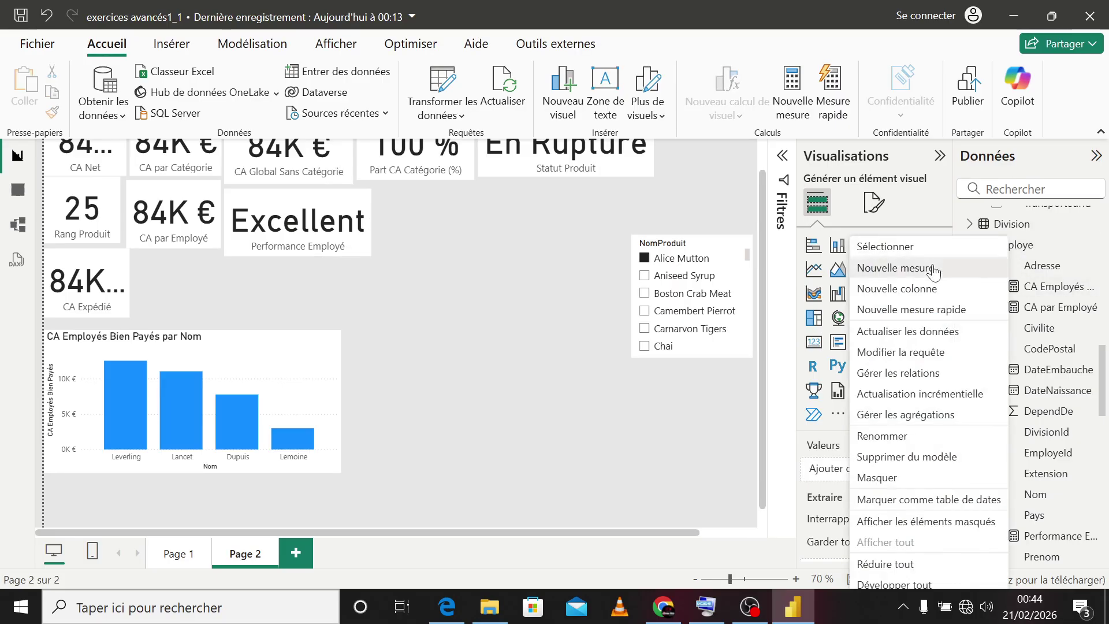
pyautogui.click(935, 269)
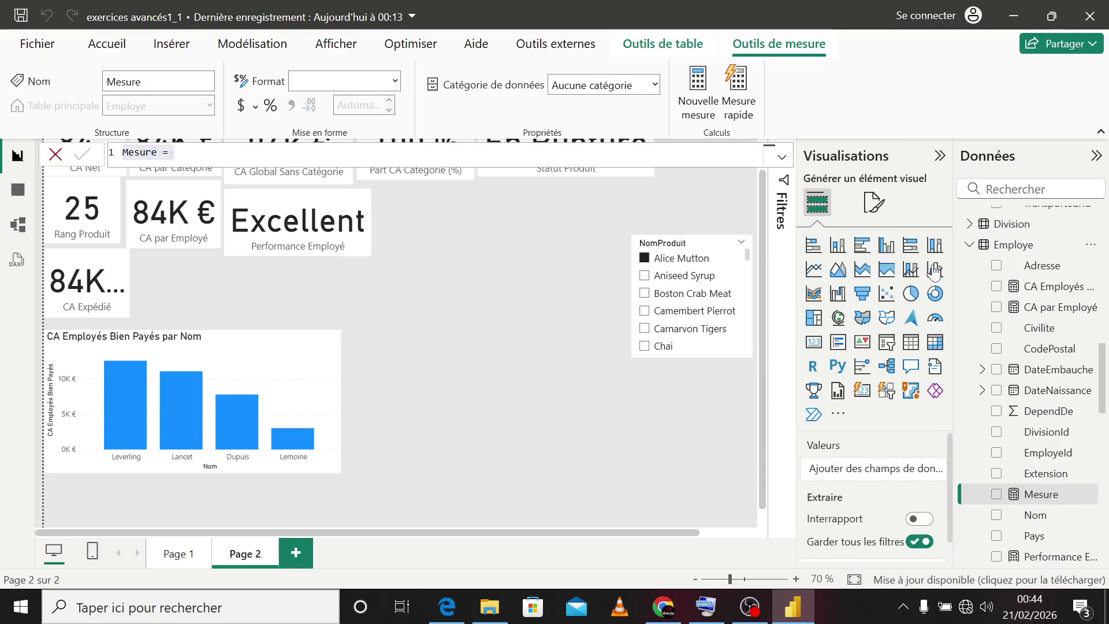
pyautogui.write('Mas ')
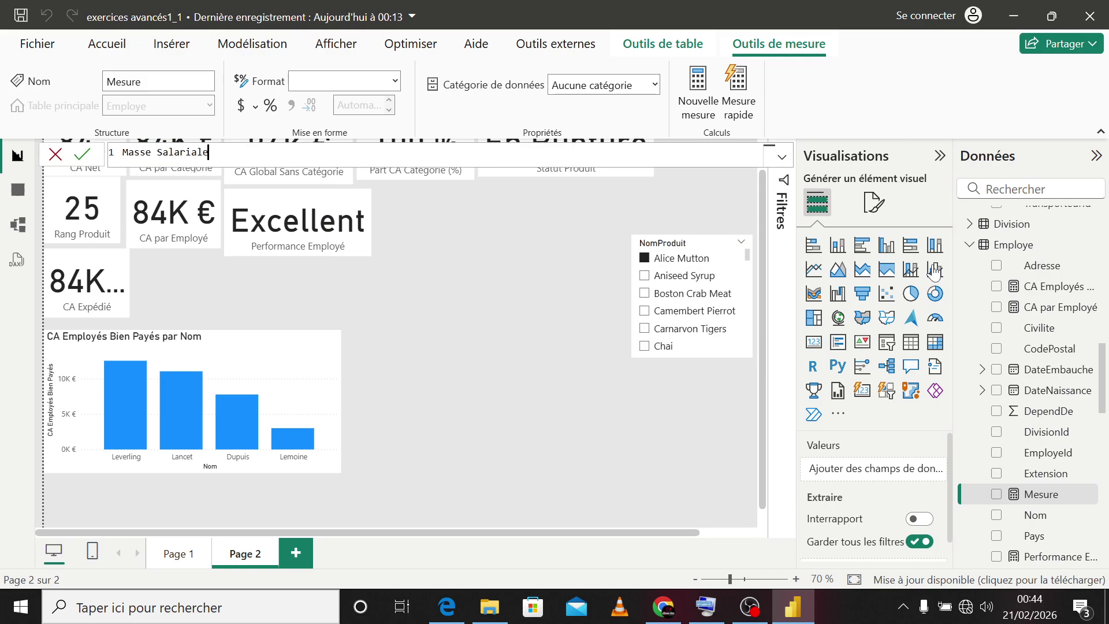
pyautogui.write('S')
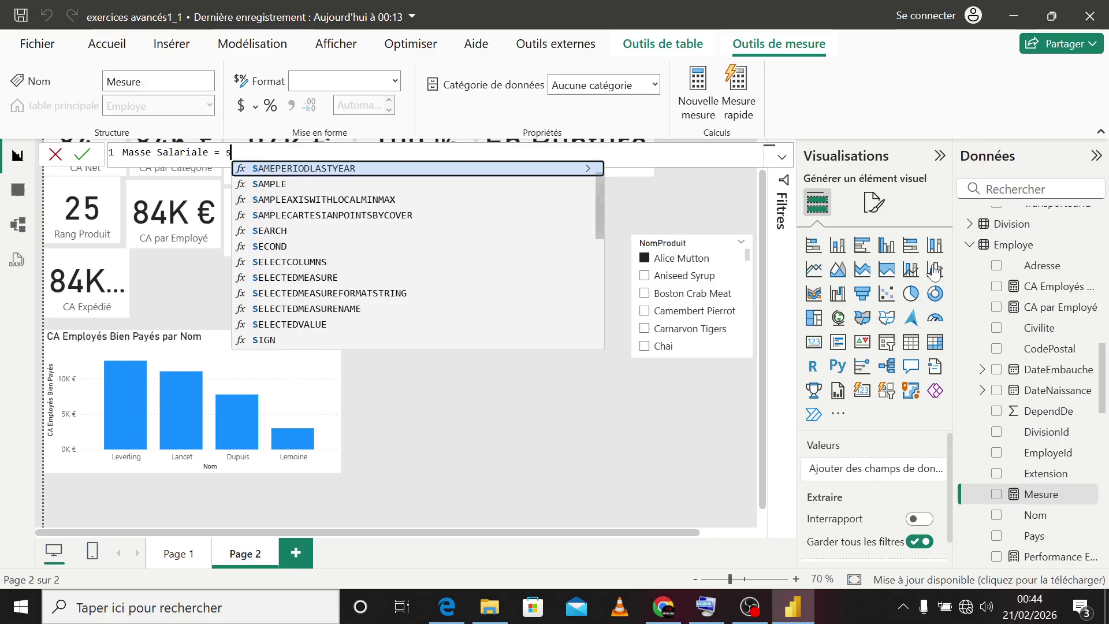
pyautogui.write('UM(emp')
pyautogui.press('Down')
pyautogui.press('Down')
pyautogui.press('Down')
pyautogui.press('Down')
pyautogui.press('Down')
pyautogui.press('Down')
pyautogui.press('Down')
pyautogui.press('Down')
pyautogui.press('Down')
pyautogui.press('Down')
pyautogui.press('Down')
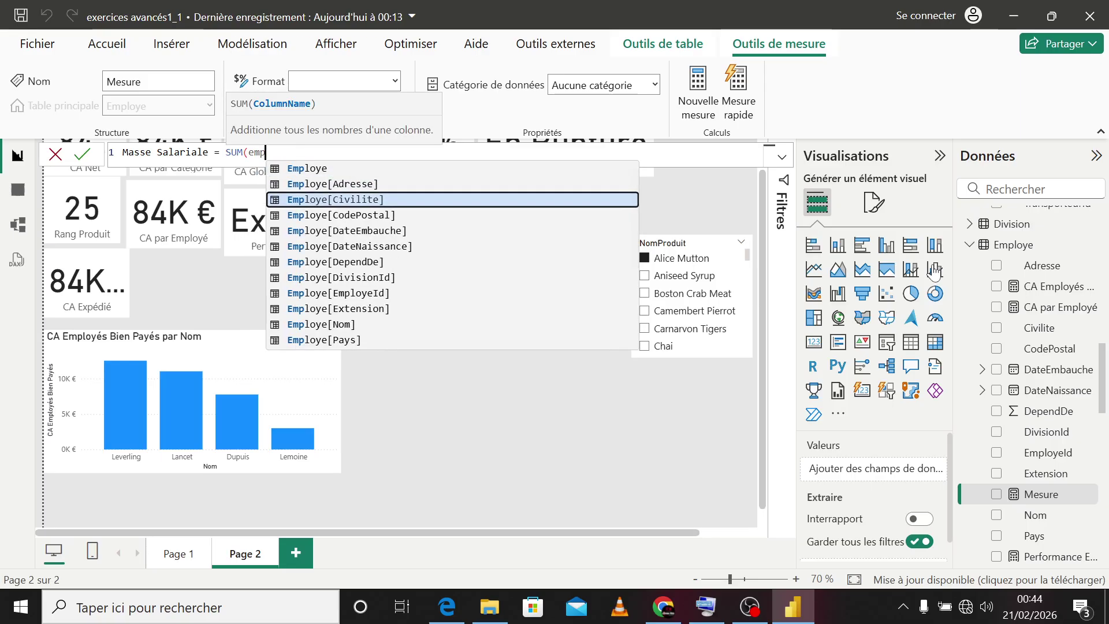
pyautogui.press('Down')
pyautogui.press('Down')
pyautogui.press('Down')
pyautogui.press('Down')
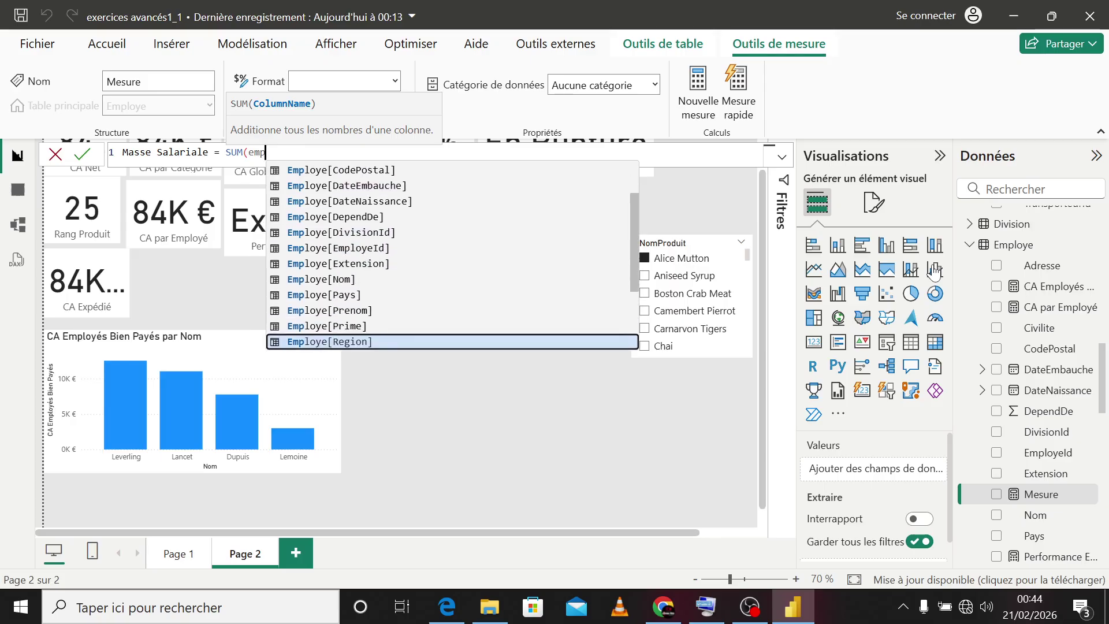
pyautogui.press('Tab')
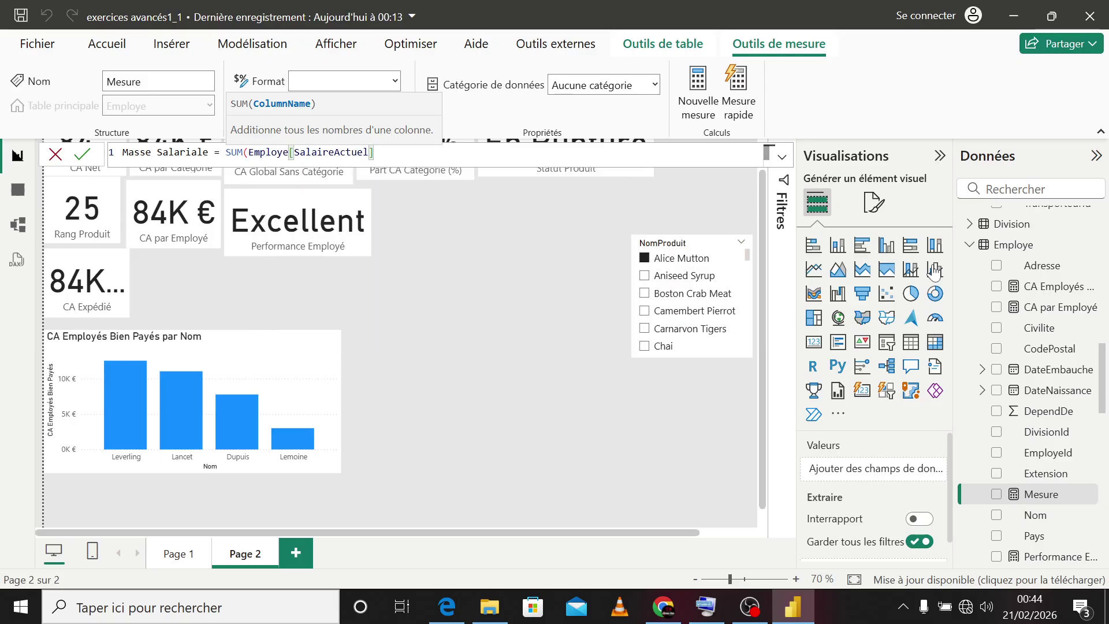
pyautogui.press('Return')
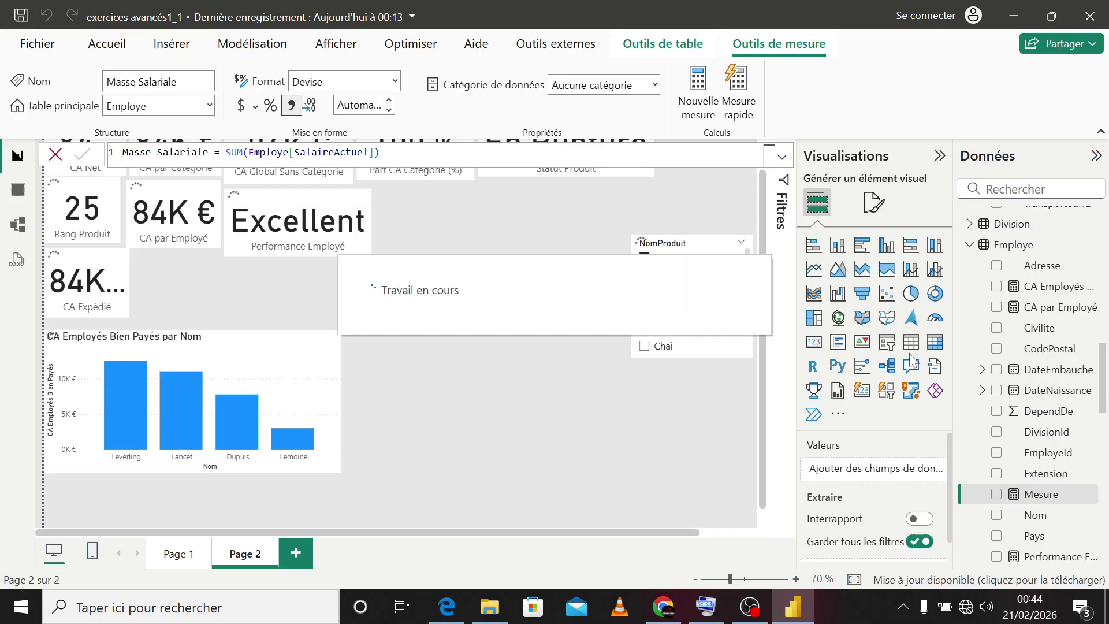
# Step: Create a clustered column chart of Masse Salariale by the Division table's NomDivision field
pyautogui.click(996, 495)
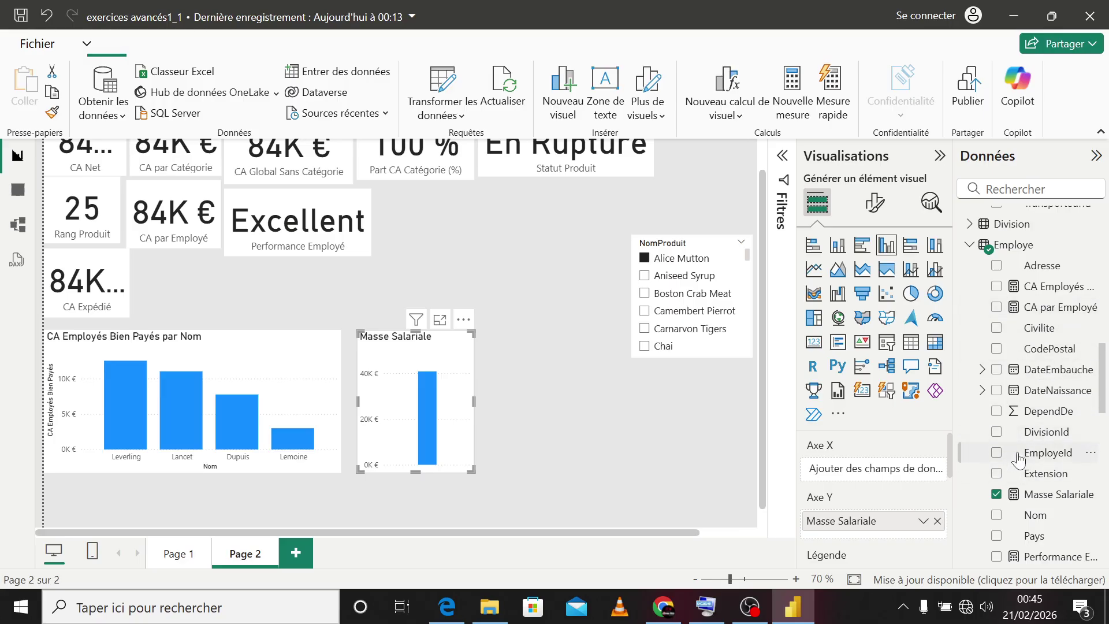
pyautogui.scroll(15, 1022, 427)
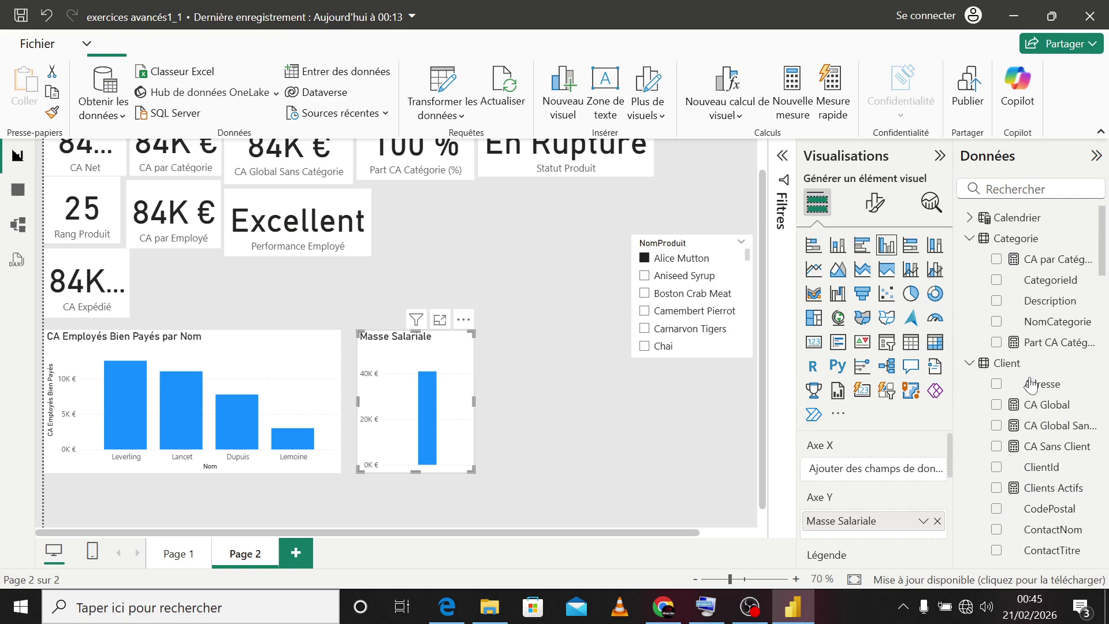
pyautogui.scroll(-12, 1030, 384)
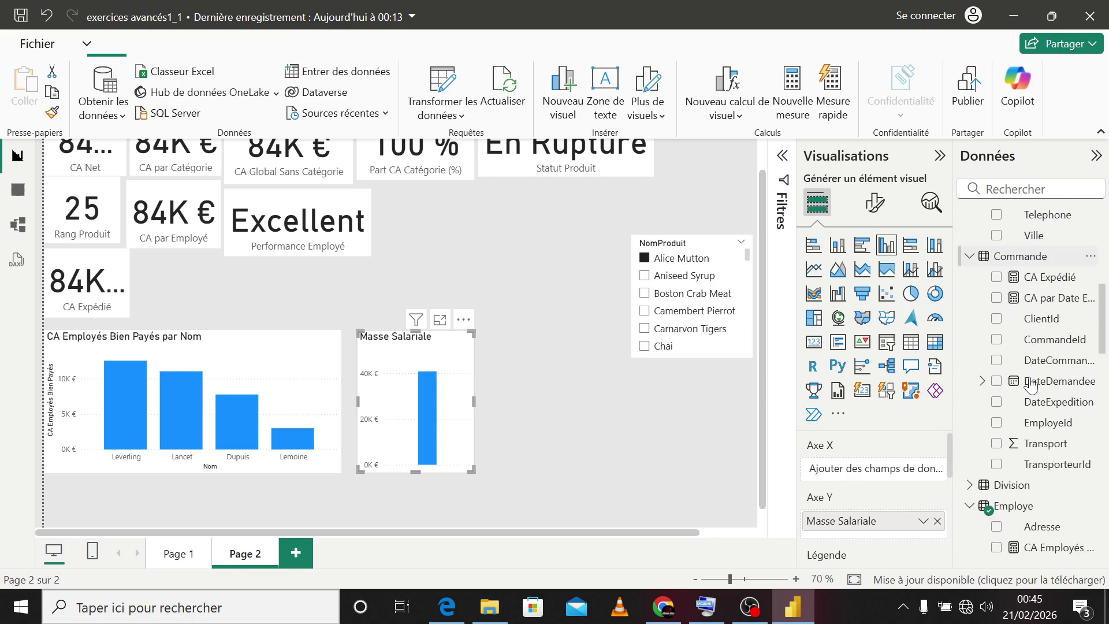
pyautogui.scroll(-1, 1031, 384)
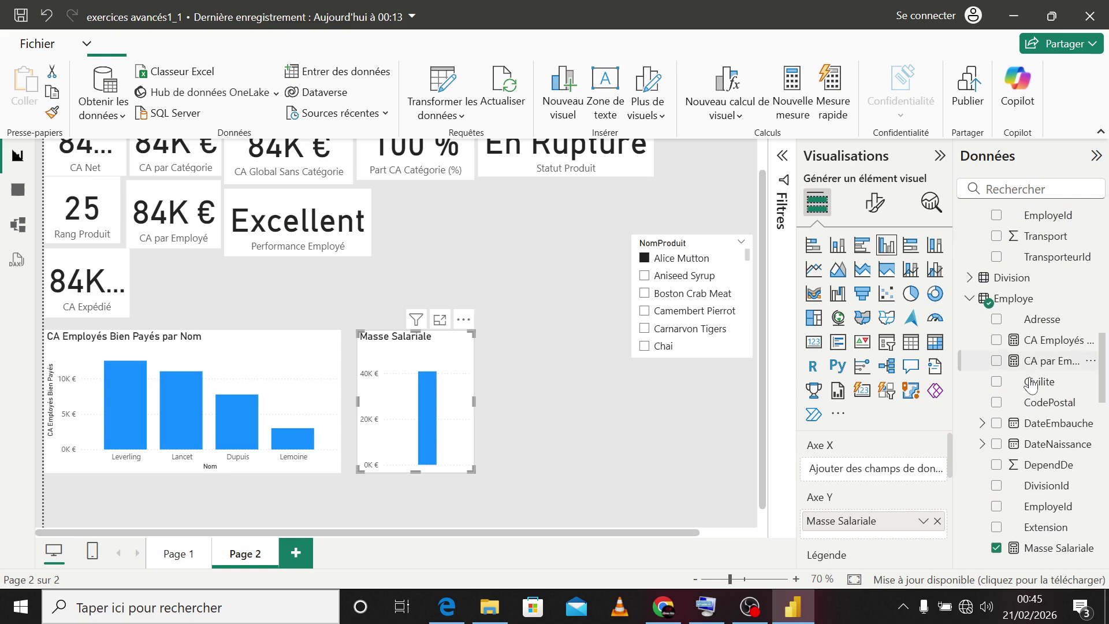
pyautogui.click(972, 280)
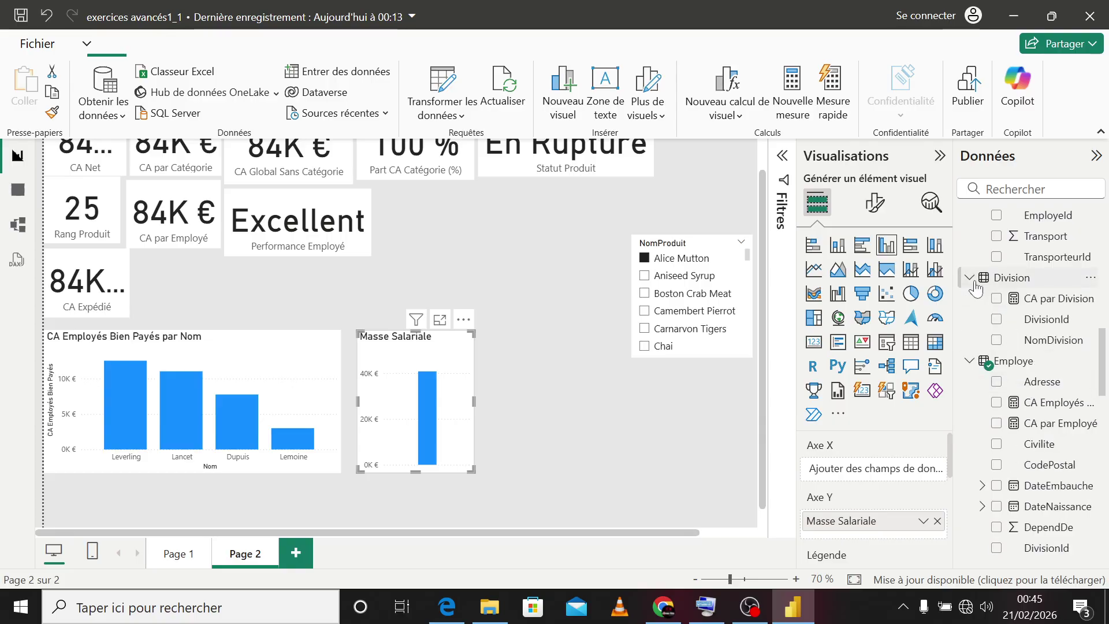
pyautogui.click(996, 340)
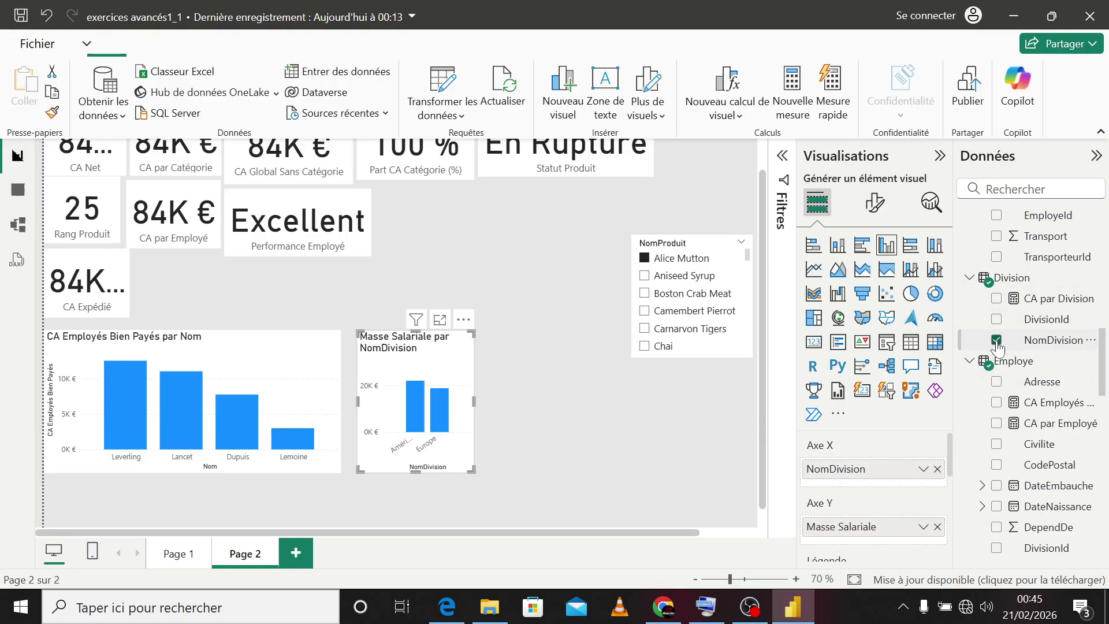
# Step: Enlarge the Masse Salariale chart and inspect the payroll values of the America and Europe columns
pyautogui.moveTo(472, 472); pyautogui.dragTo(597, 490)
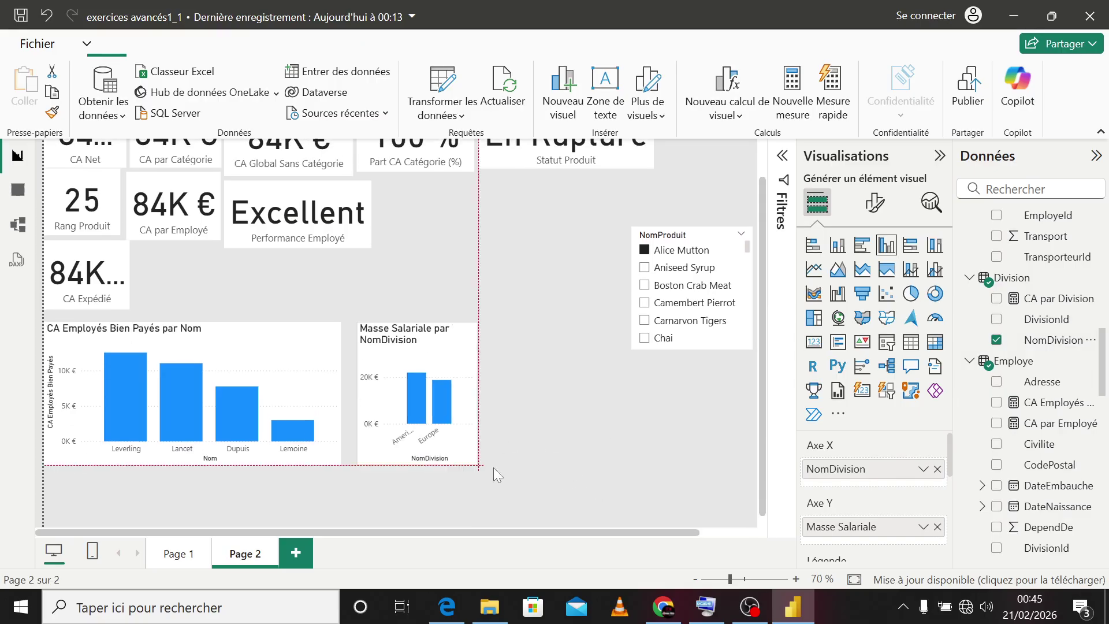
pyautogui.moveTo(473, 462); pyautogui.dragTo(601, 478)
pyautogui.moveTo(476, 411)
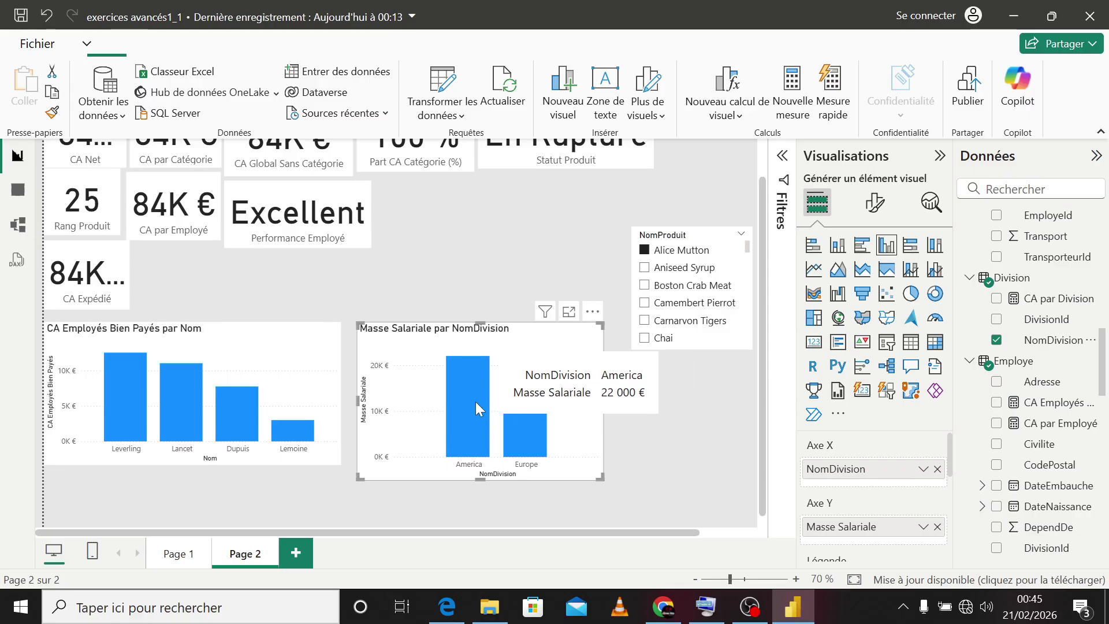
pyautogui.moveTo(526, 427)
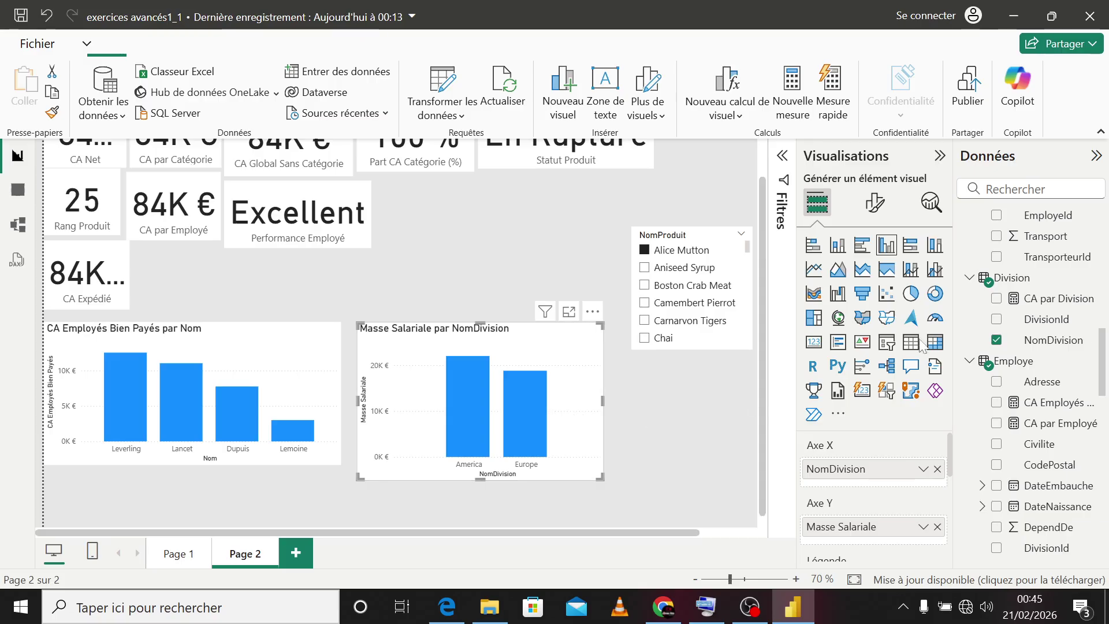
# Step: Break the Masse Salariale chart down by the Employe table's Nom field, then widen it and shift it closer to the neighbouring chart
pyautogui.scroll(-5, 1044, 425)
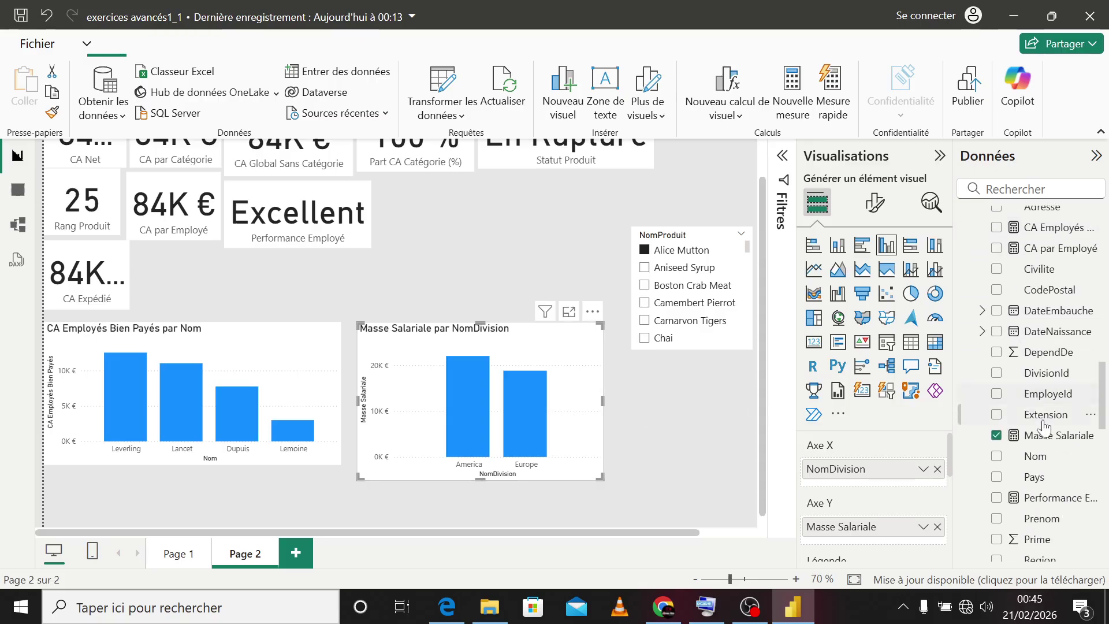
pyautogui.click(996, 457)
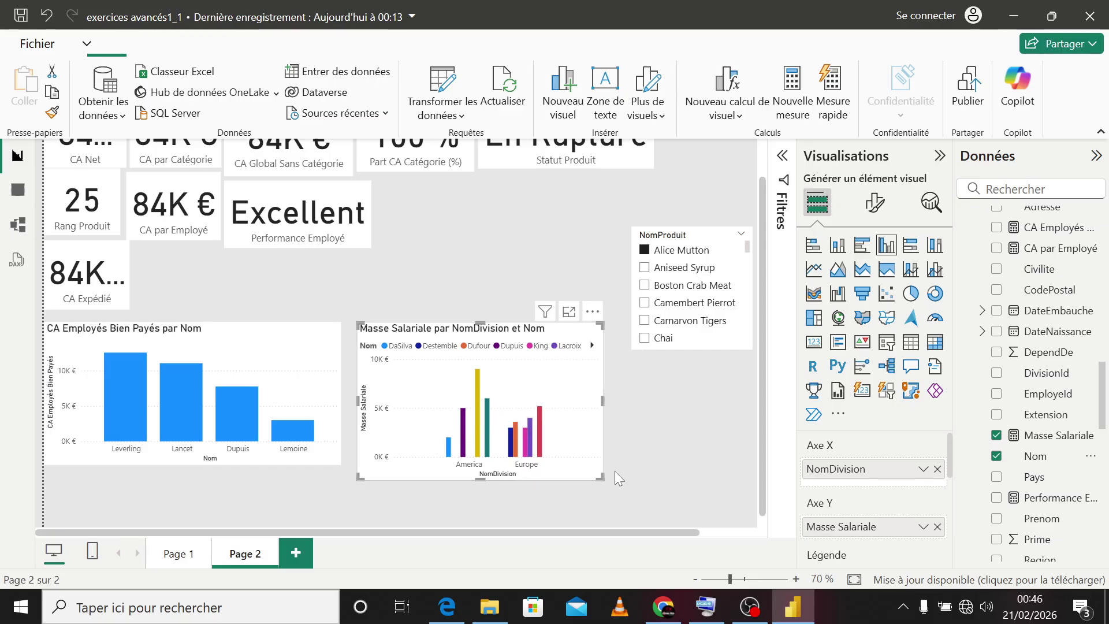
pyautogui.moveTo(600, 476); pyautogui.dragTo(643, 467)
pyautogui.moveTo(597, 395); pyautogui.dragTo(587, 387)
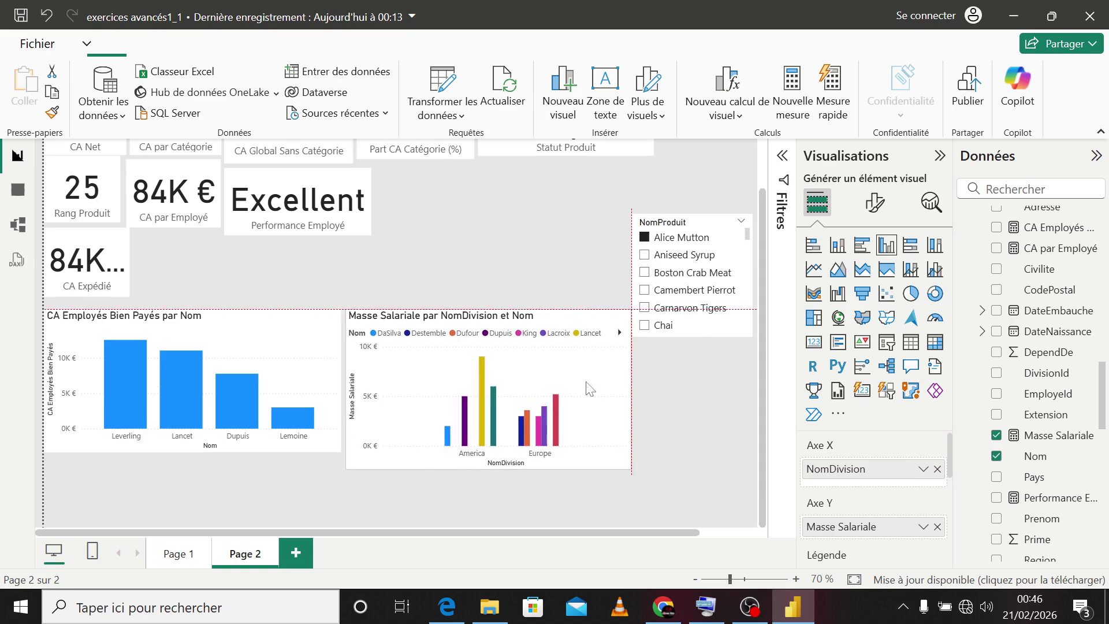
# Step: Filter the Masse Salariale chart's Nom field with an N premiers filter showing Haut 5 by Premier Nom
pyautogui.click(786, 183)
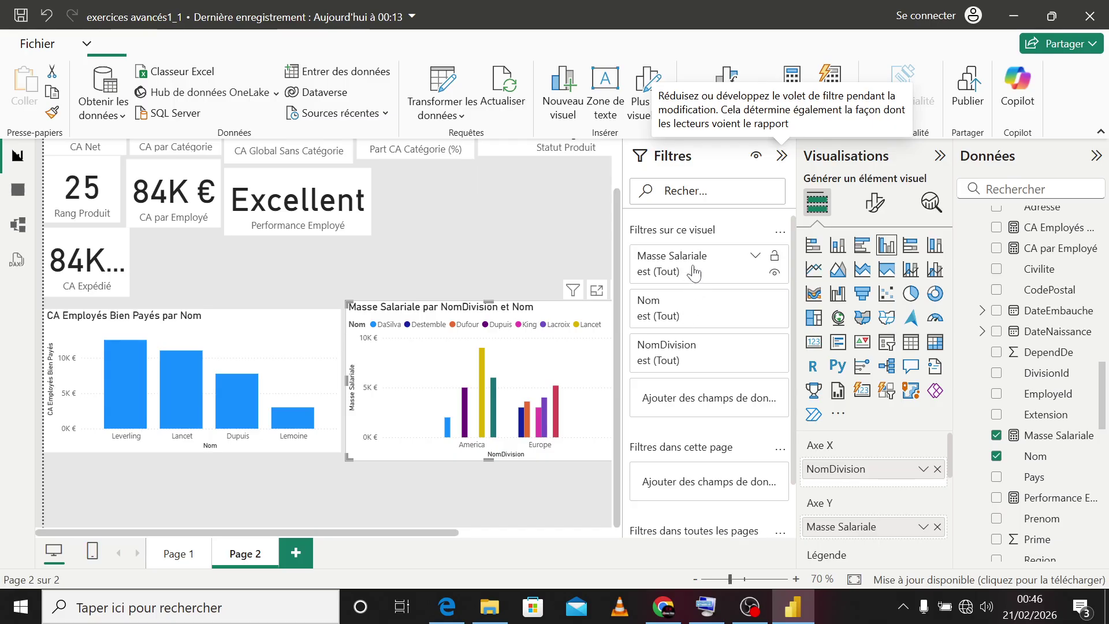
pyautogui.click(755, 303)
pyautogui.click(755, 364)
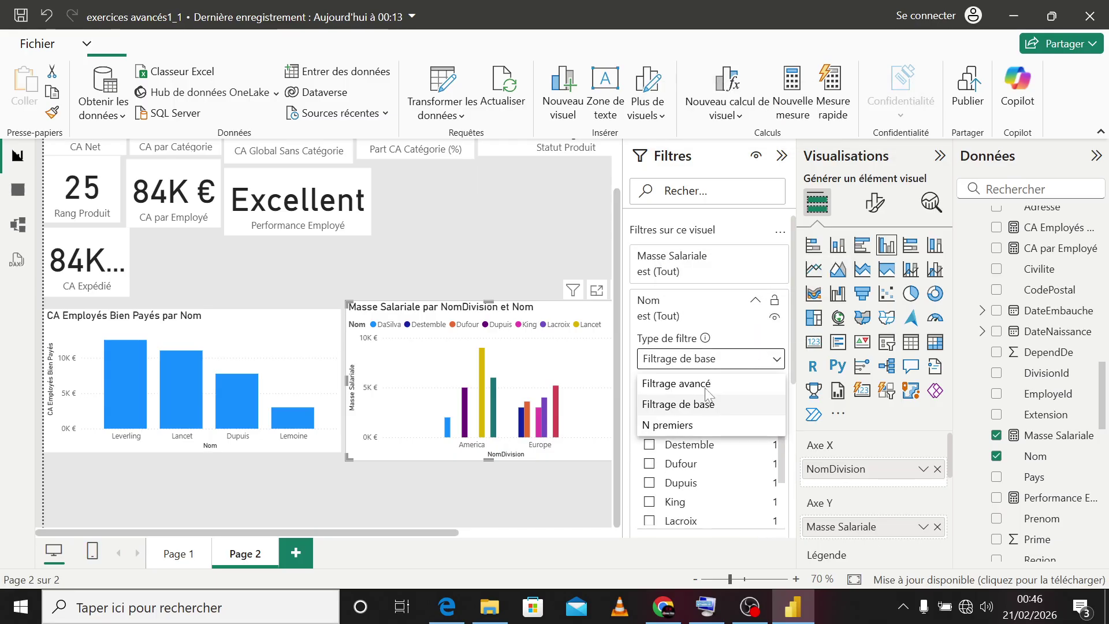
pyautogui.click(669, 425)
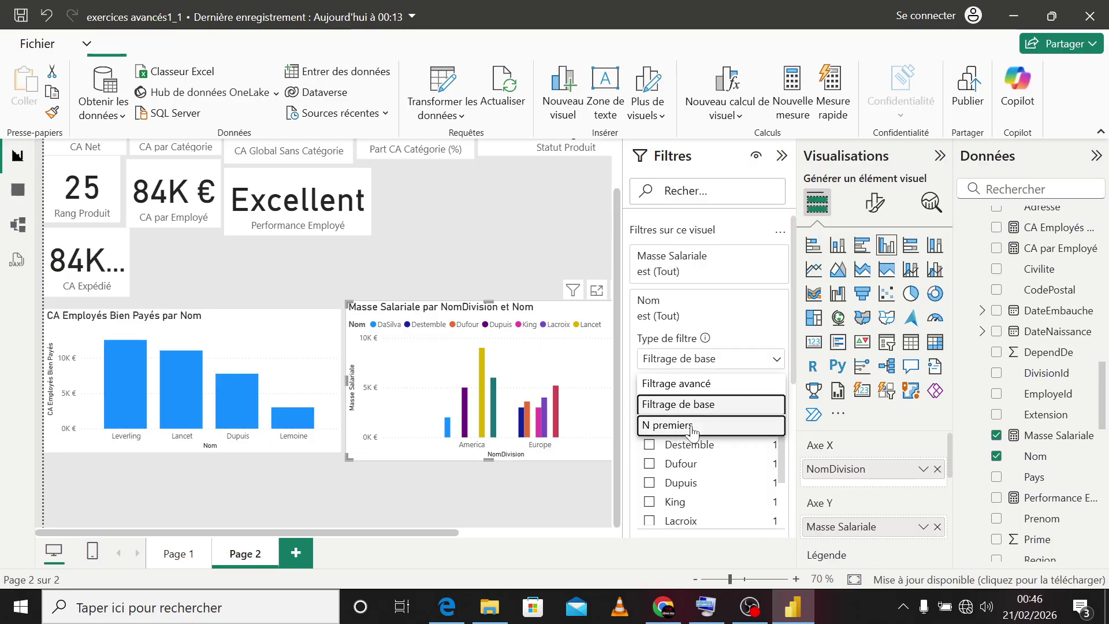
pyautogui.click(744, 404)
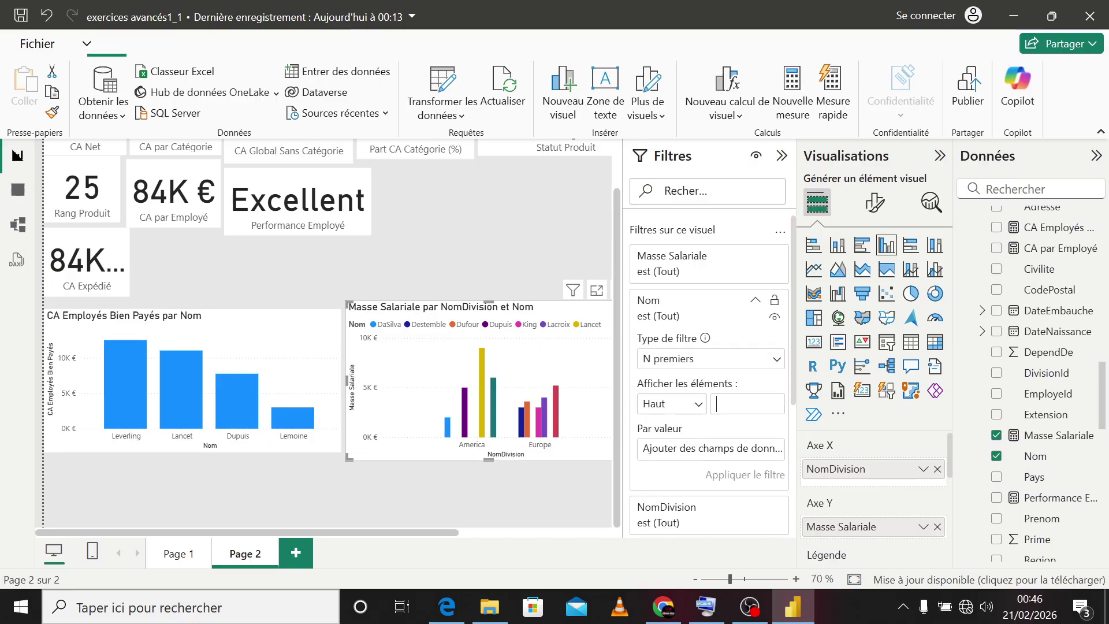
pyautogui.moveTo(1035, 456); pyautogui.dragTo(706, 452)
pyautogui.click(743, 472)
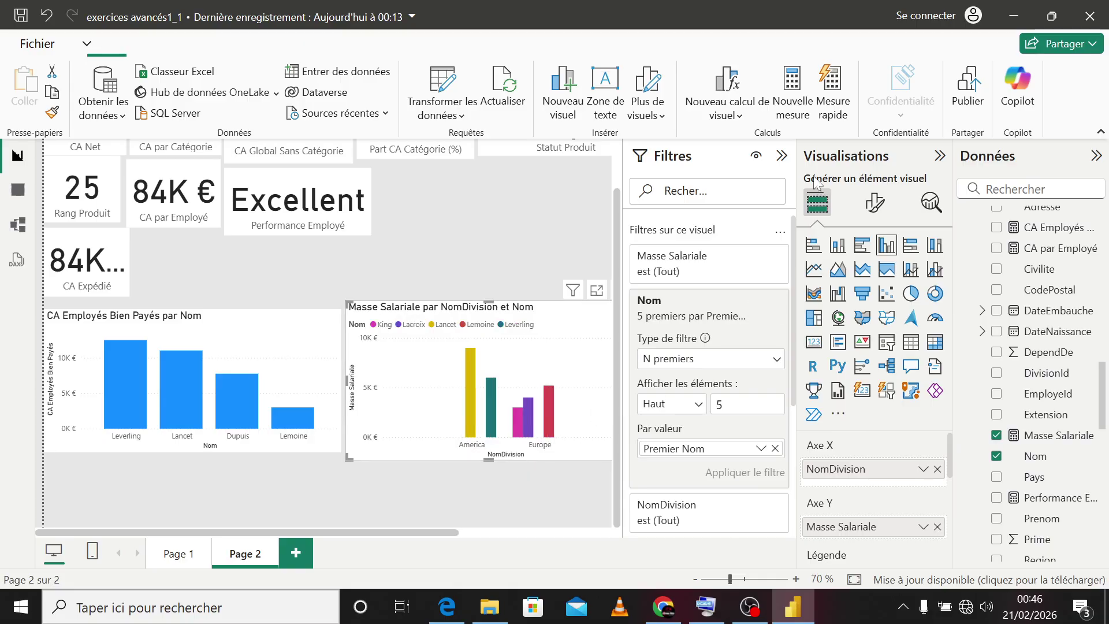
pyautogui.click(781, 155)
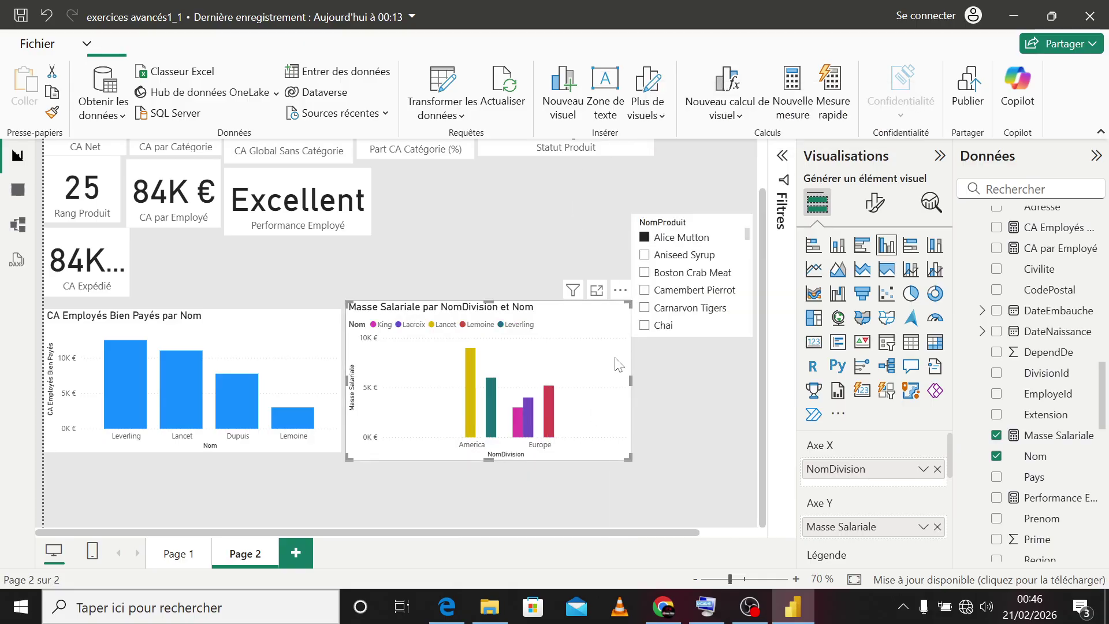
# Step: Reduce the Masse Salariale chart's size and align it with the CA Employés Bien Payés chart
pyautogui.moveTo(629, 459)
pyautogui.mouseDown()
pyautogui.moveTo(570, 449)
pyautogui.moveTo(620, 441)
pyautogui.mouseUp()
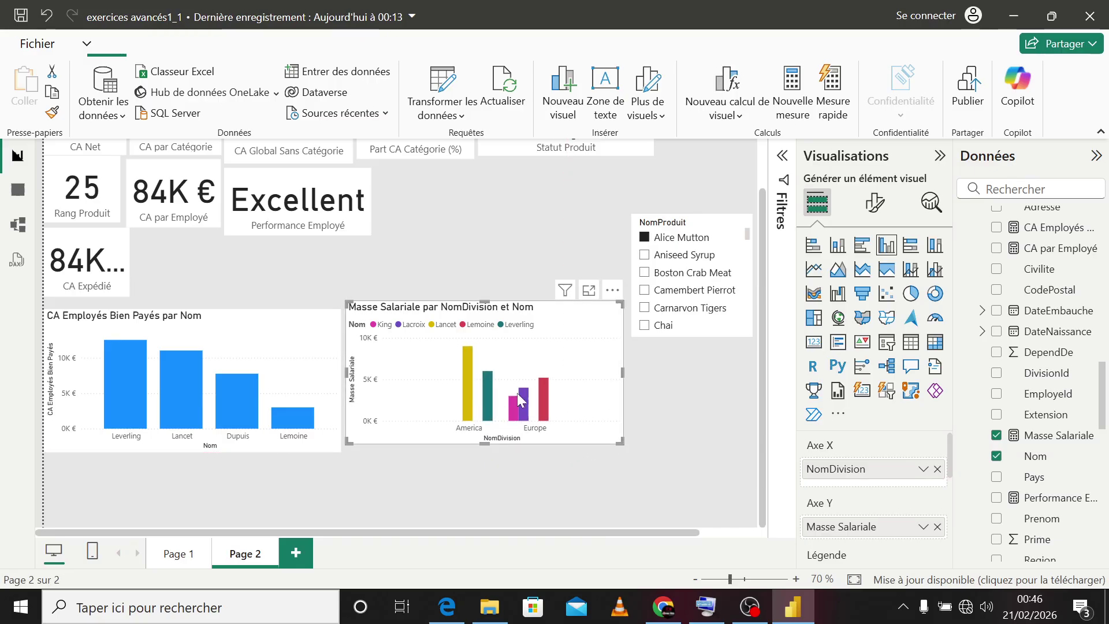
pyautogui.moveTo(563, 416); pyautogui.dragTo(566, 424)
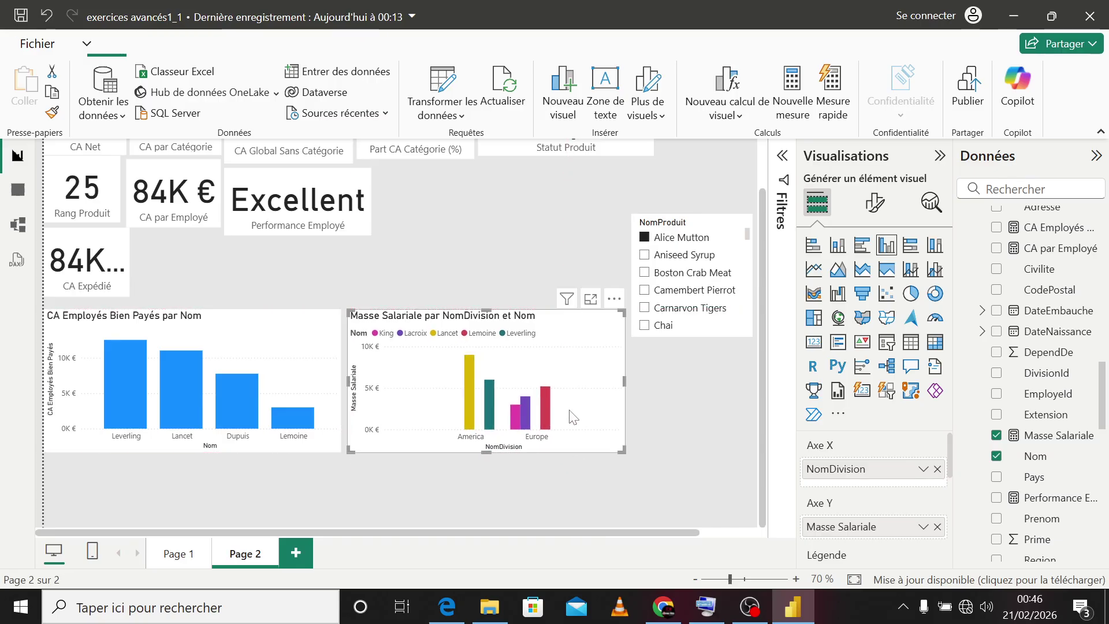
# Step: Move the NomProduit slicer down so it sits beside the Masse Salariale chart
pyautogui.moveTo(709, 320); pyautogui.dragTo(715, 378)
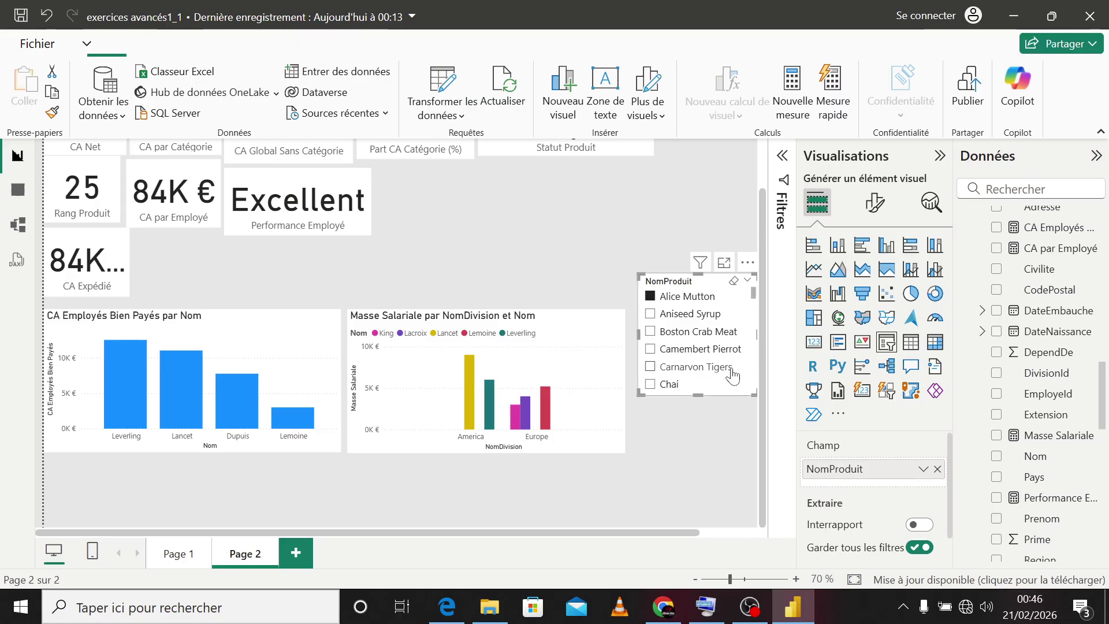
pyautogui.moveTo(741, 329); pyautogui.dragTo(738, 366)
pyautogui.click(553, 262)
pyautogui.scroll(3, 524, 247)
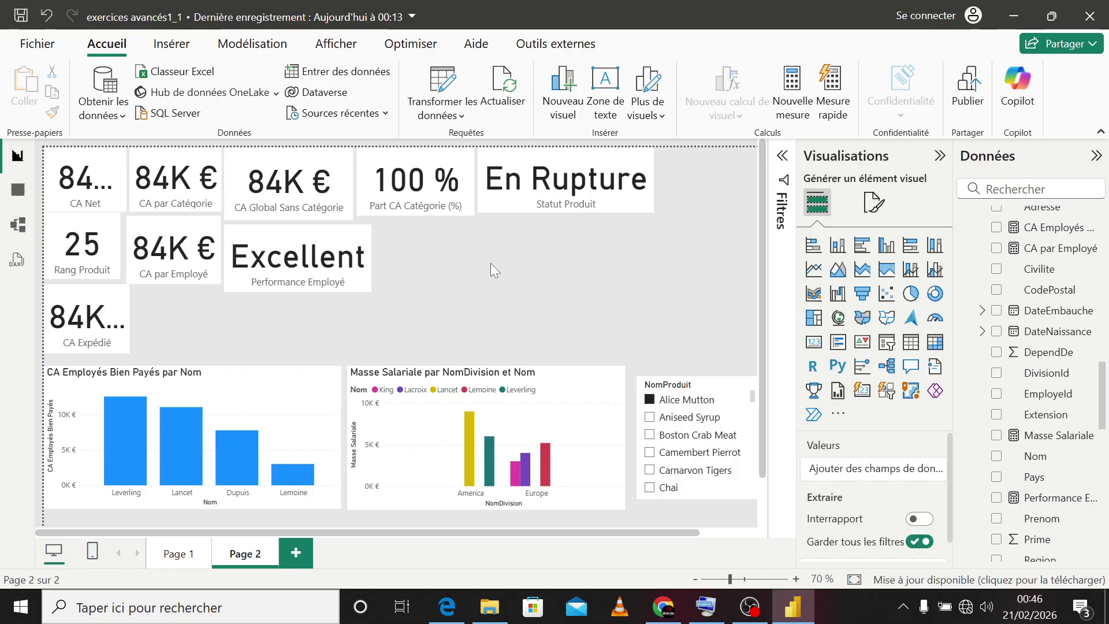
# Step: Examine the salary history records of the HistoriqueSalaires table in the table view, and return to the report
pyautogui.click(18, 189)
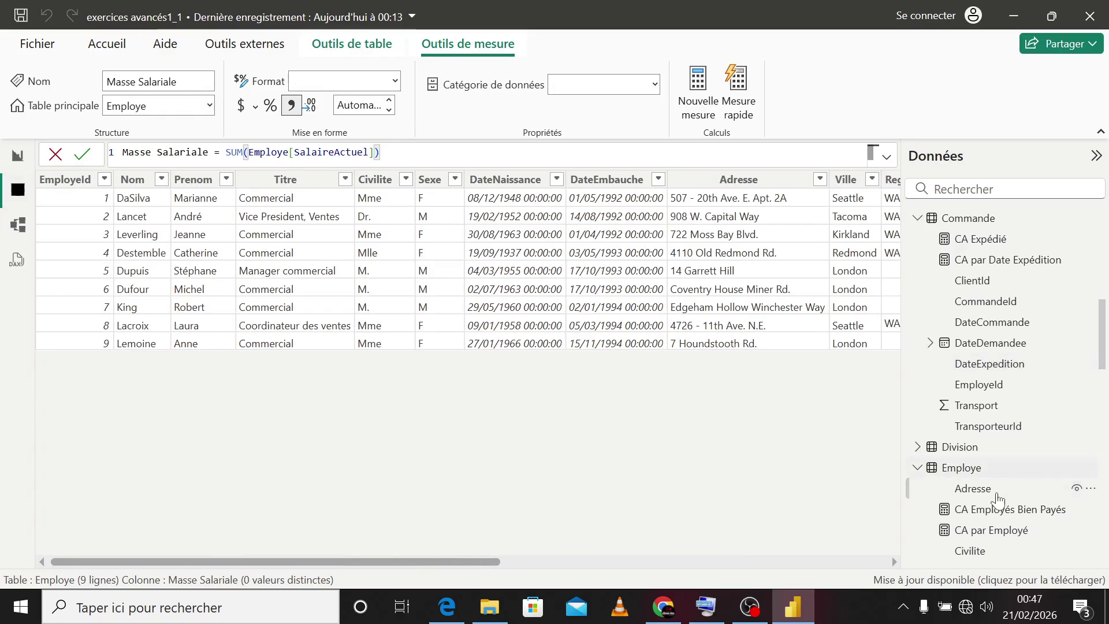
pyautogui.scroll(-5, 997, 498)
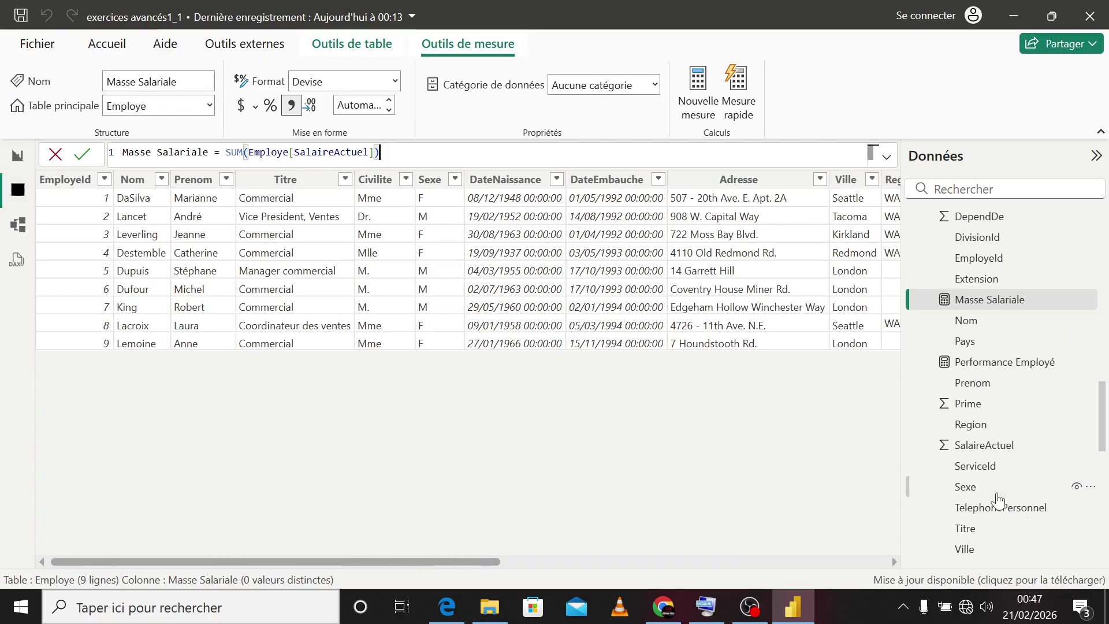
pyautogui.scroll(-5, 988, 462)
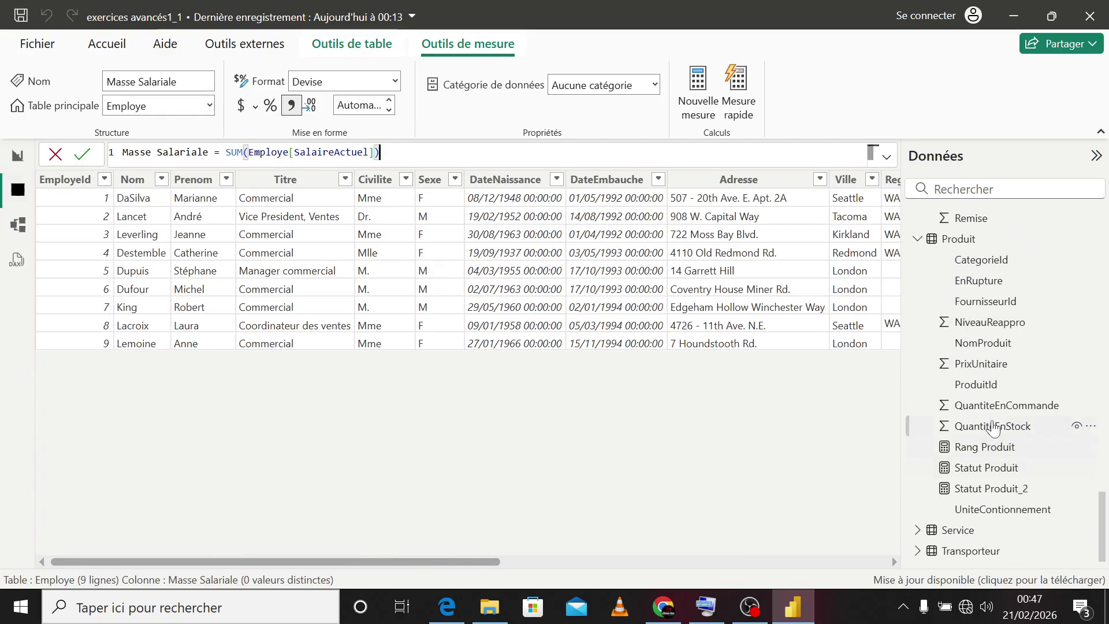
pyautogui.scroll(5, 1005, 388)
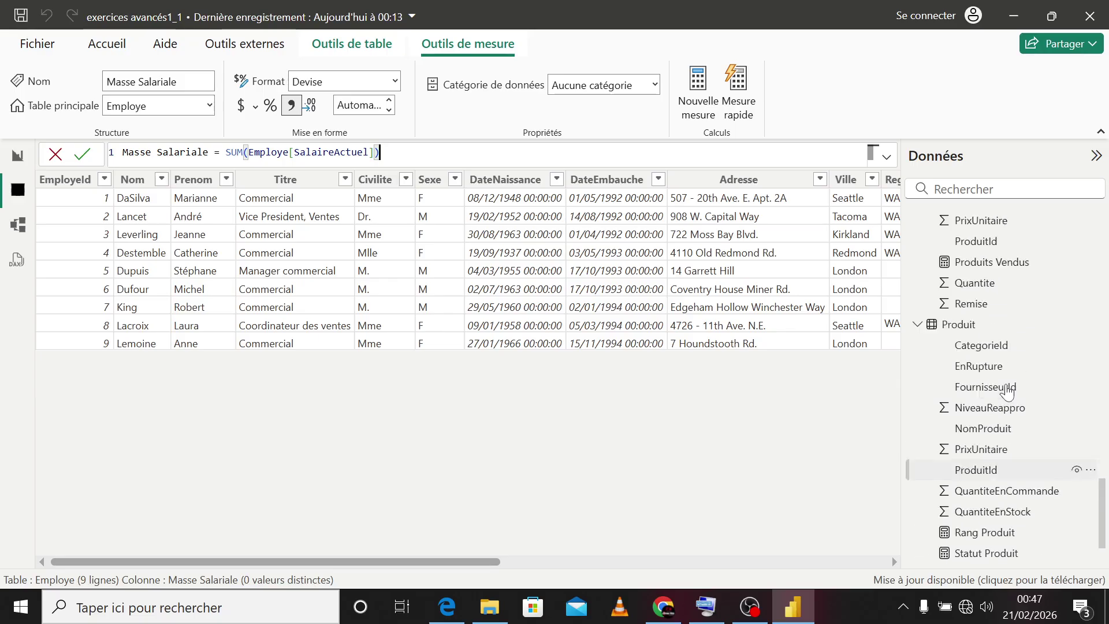
pyautogui.click(974, 344)
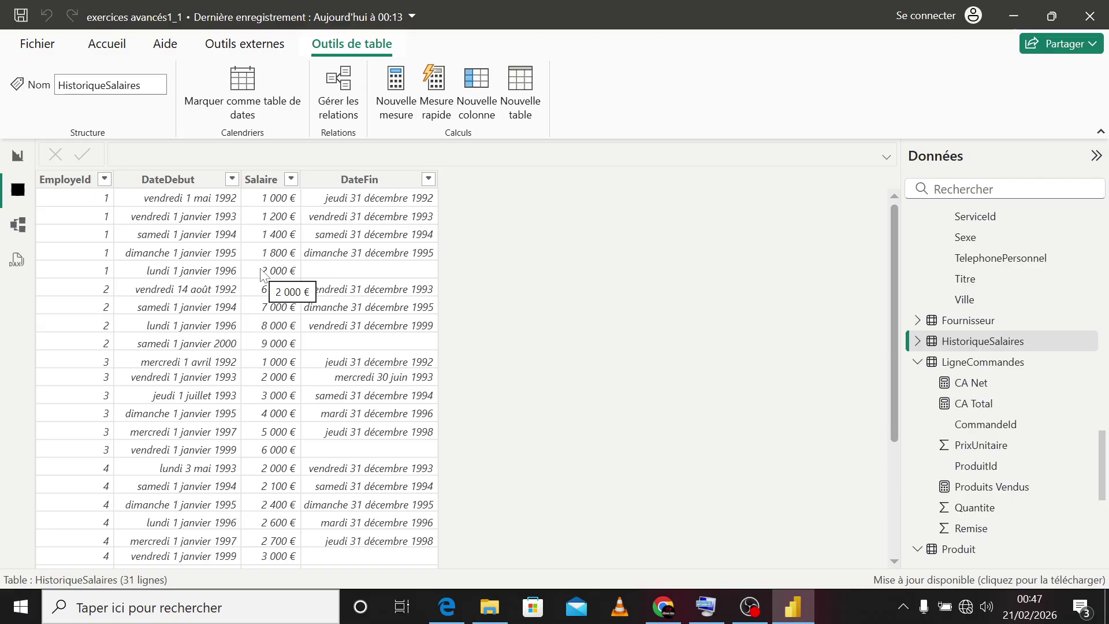
pyautogui.click(18, 156)
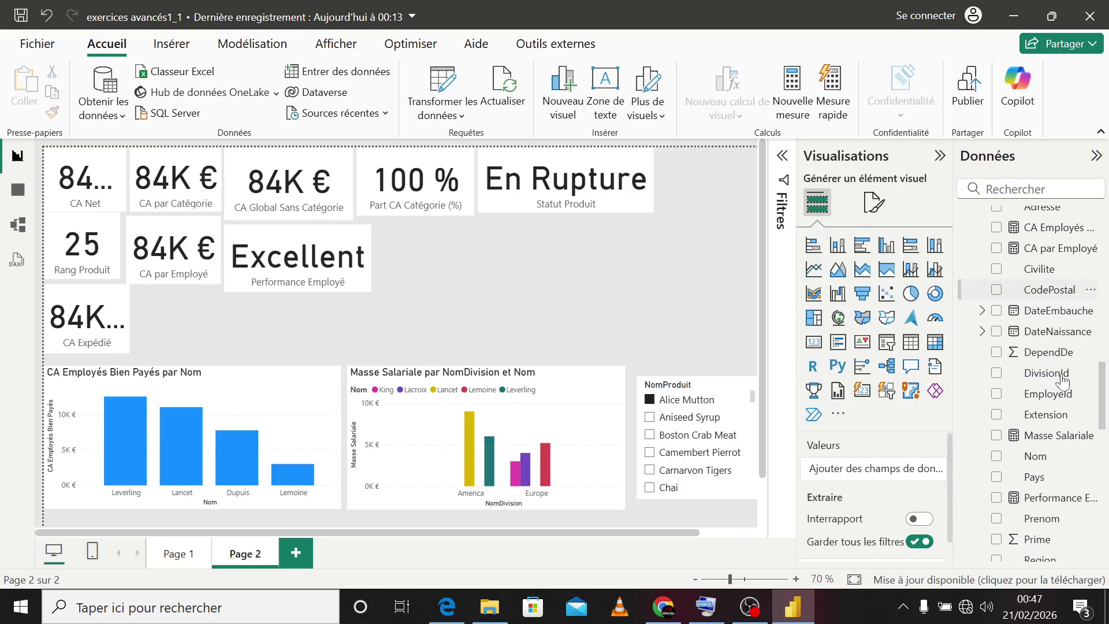
# Step: Create a new measure in the HistoriqueSalaires table named Salaire MOyen Historique
pyautogui.scroll(10, 1044, 426)
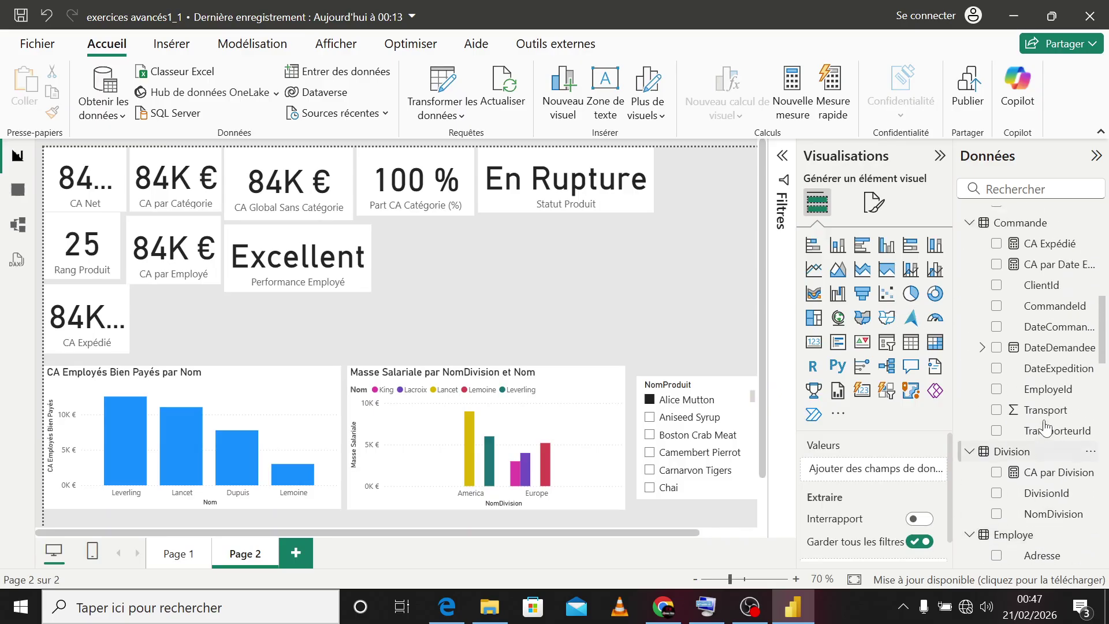
pyautogui.scroll(-10, 1043, 426)
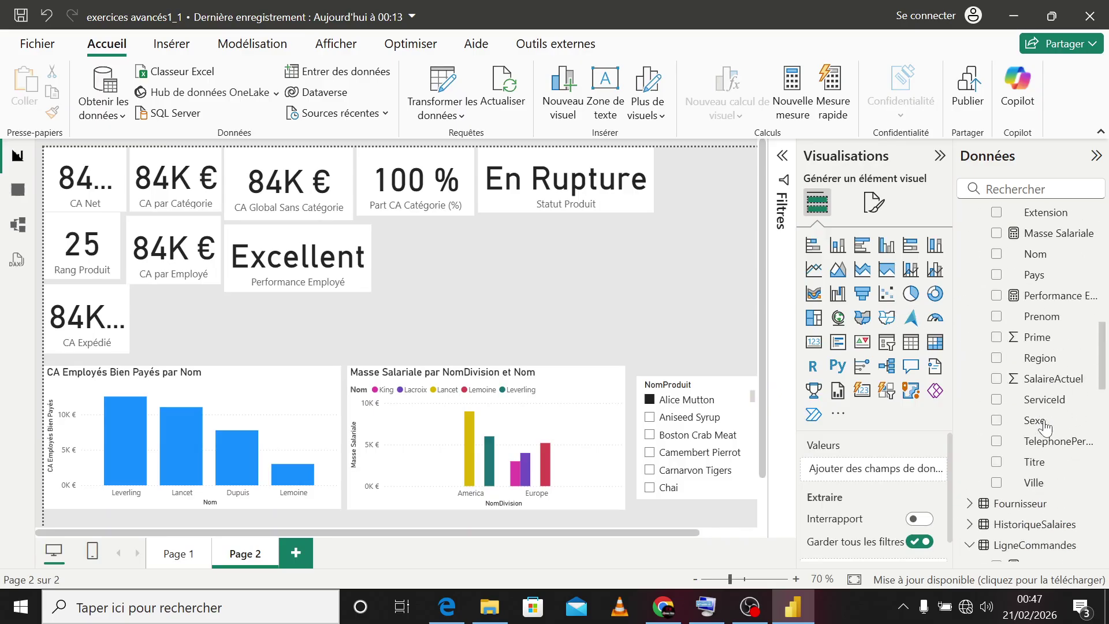
pyautogui.scroll(-3, 1044, 427)
pyautogui.rightClick(1033, 443)
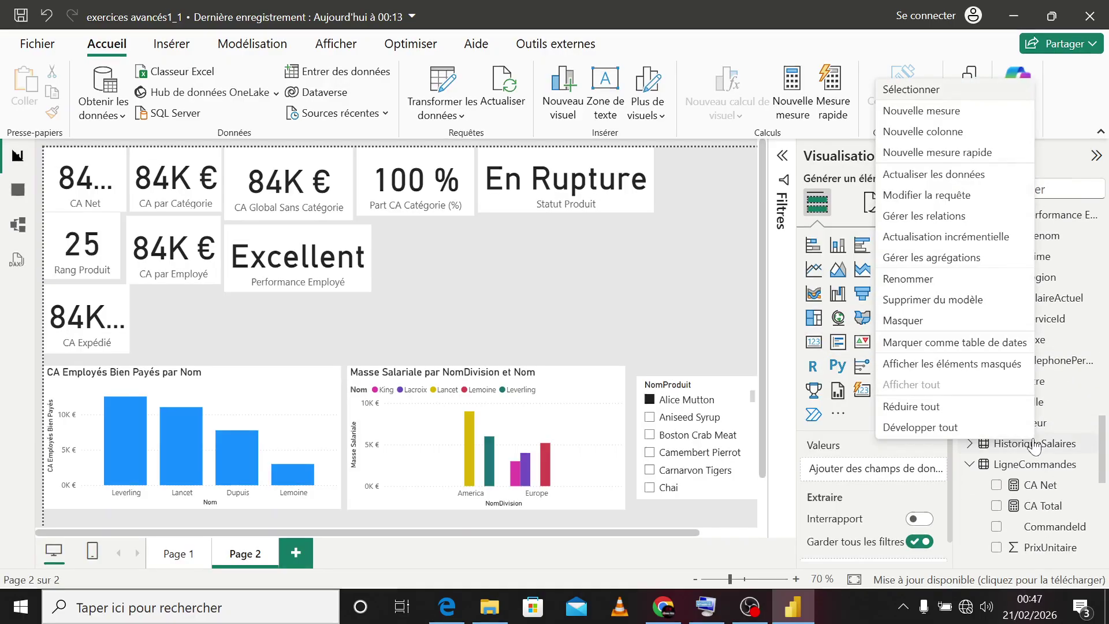
pyautogui.click(923, 113)
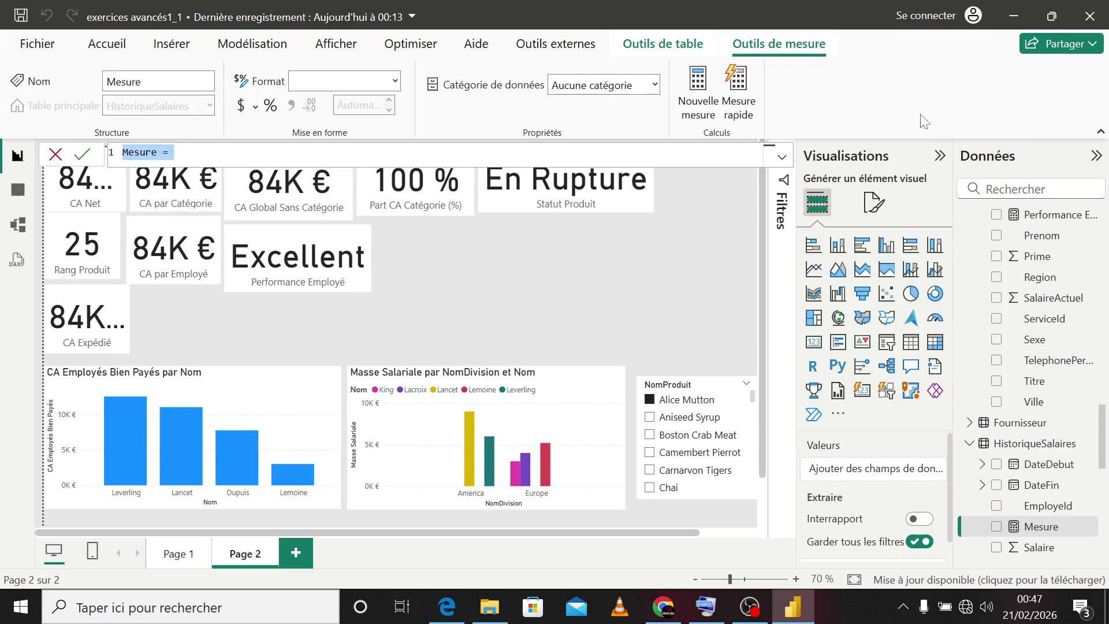
pyautogui.write('Salai')
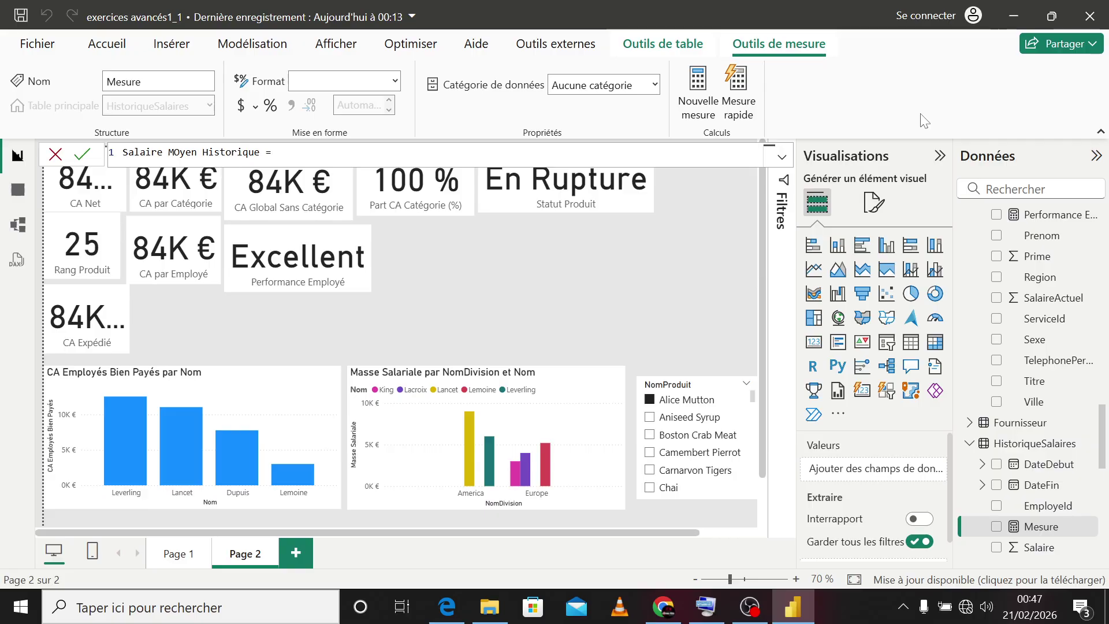
# Step: Define the new measure's formula as AVERAGE(HistoriqueSalaires[Salaire]) and validate it
pyautogui.write('AVERAGE(')
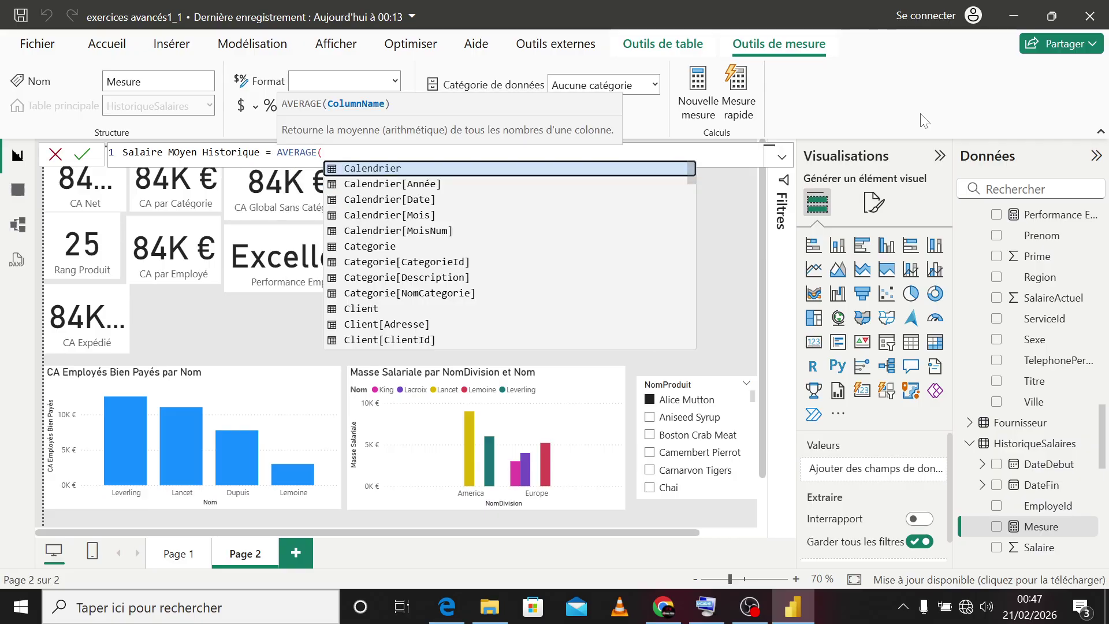
pyautogui.write('his')
pyautogui.press('Down')
pyautogui.press('Down')
pyautogui.press('Down')
pyautogui.press('Down')
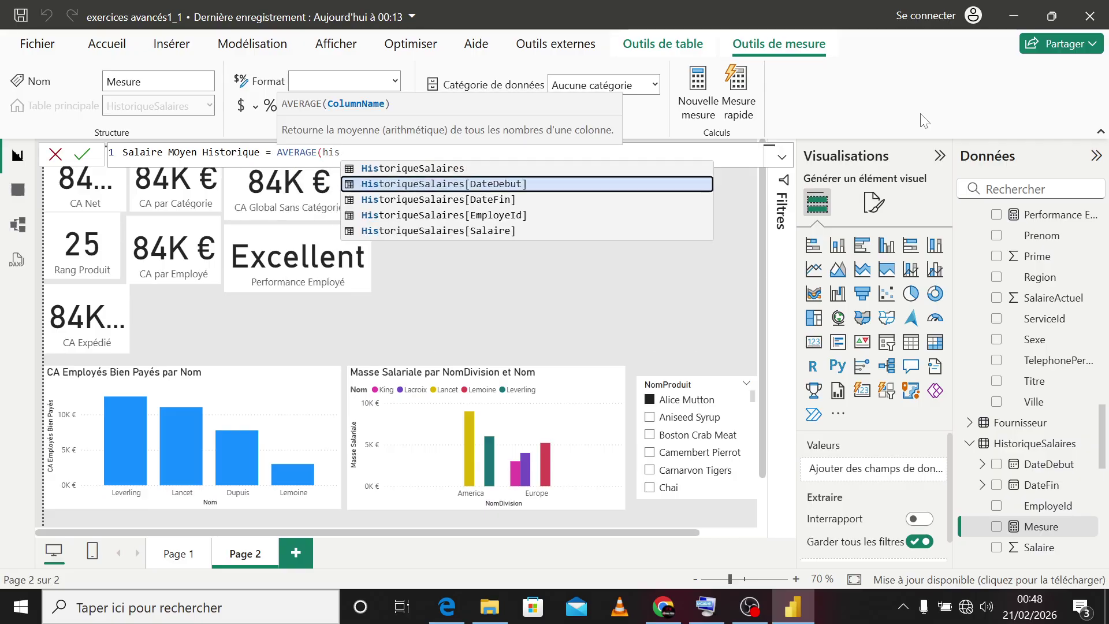
pyautogui.press('Tab')
pyautogui.write(')')
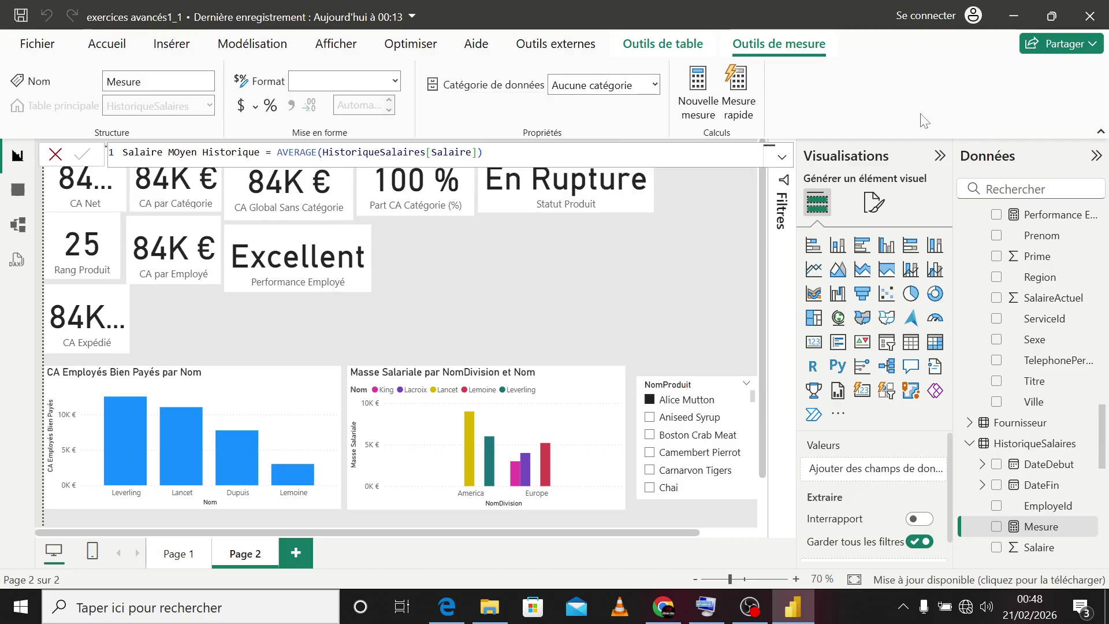
pyautogui.press('Return')
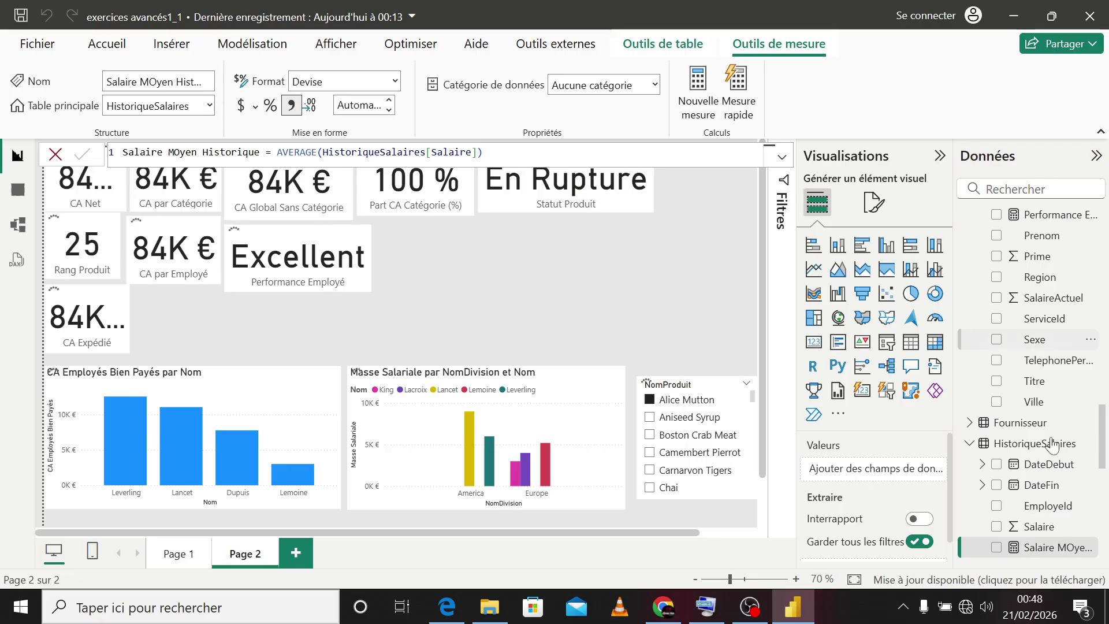
# Step: Add the Salaire MOyen Historique measure to Page 2 as a card
pyautogui.click(997, 547)
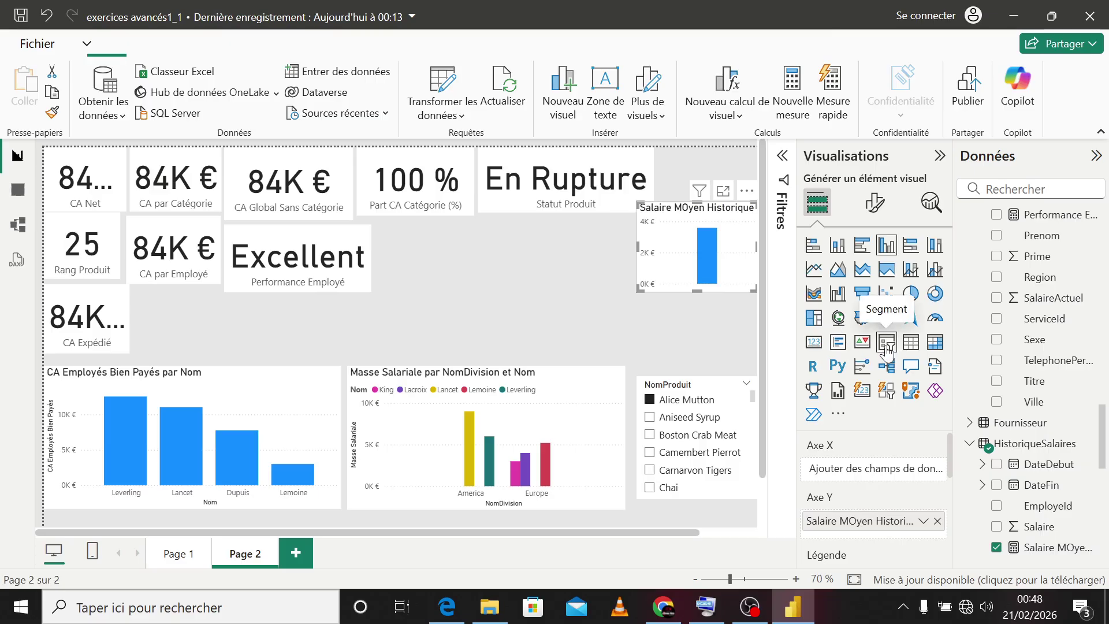
pyautogui.click(818, 346)
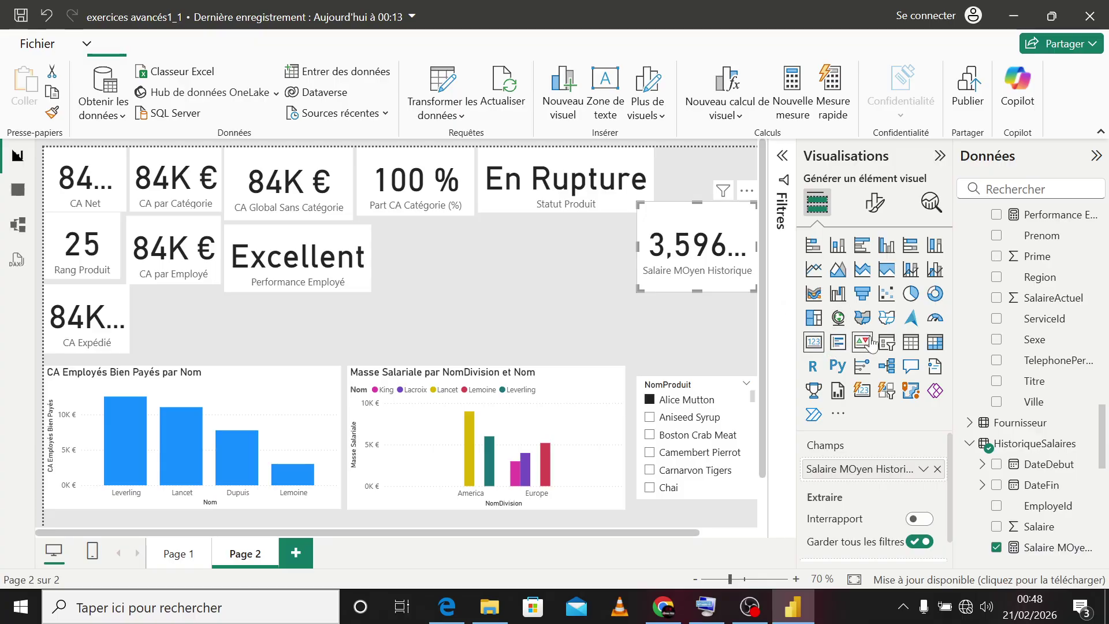
# Step: Try showing Salaire MOyen Historique by NomProduit in a combined column and line chart, and turn the visual back into a card
pyautogui.click(911, 270)
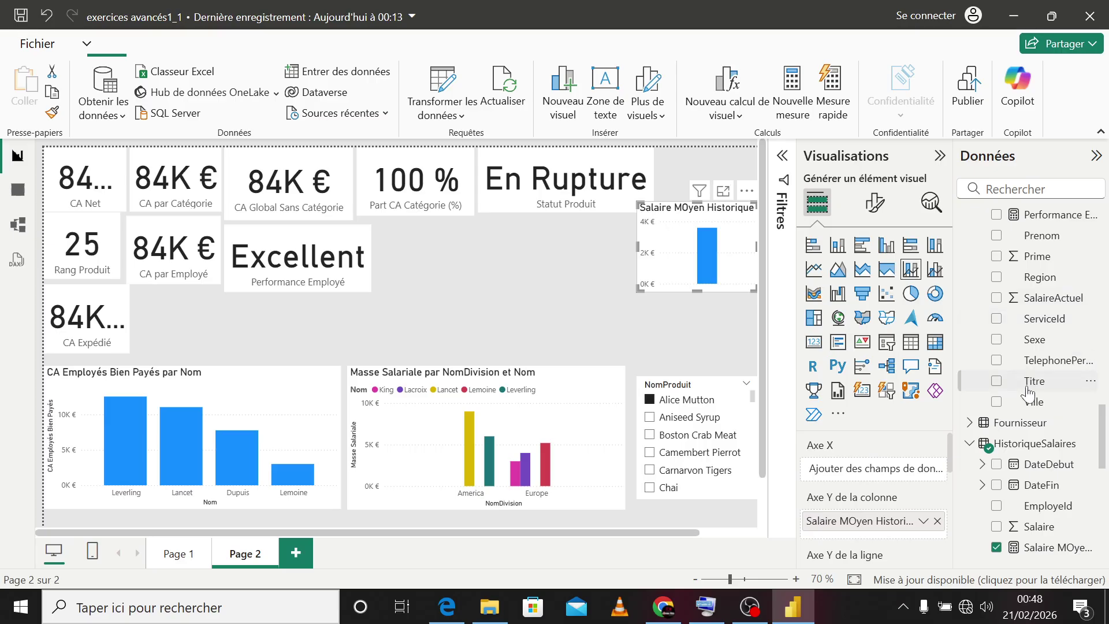
pyautogui.scroll(-10, 1030, 441)
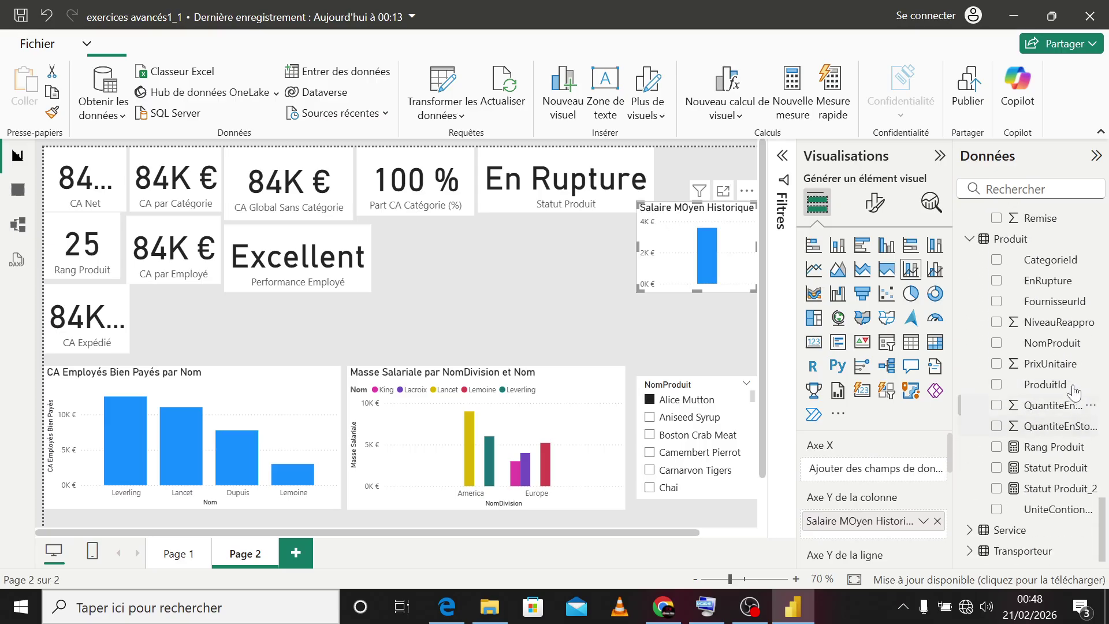
pyautogui.click(996, 343)
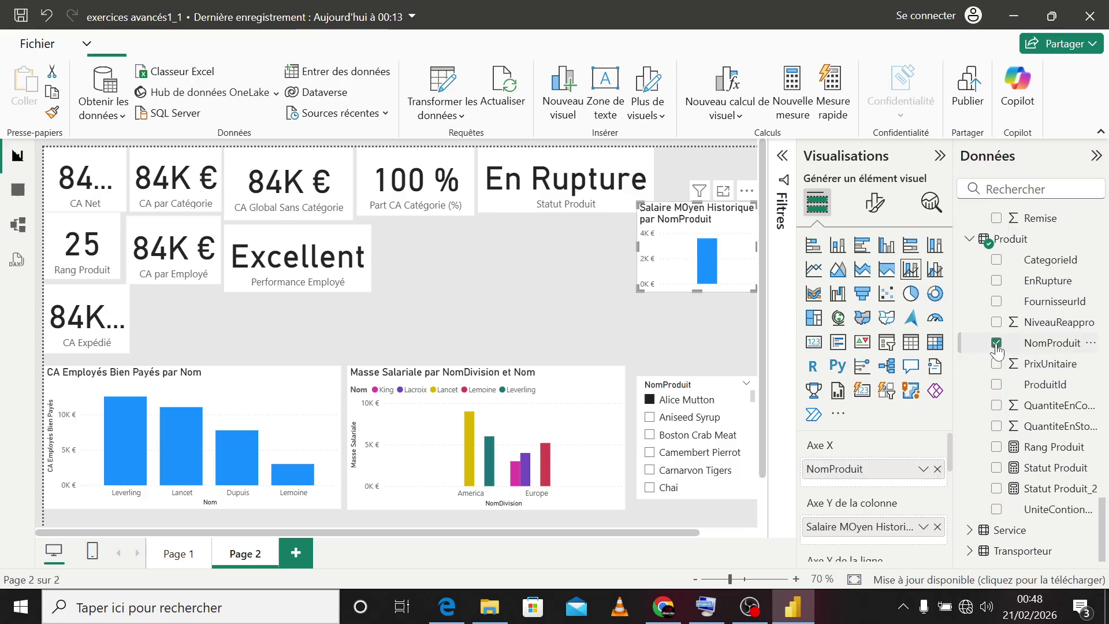
pyautogui.moveTo(749, 274); pyautogui.dragTo(691, 326)
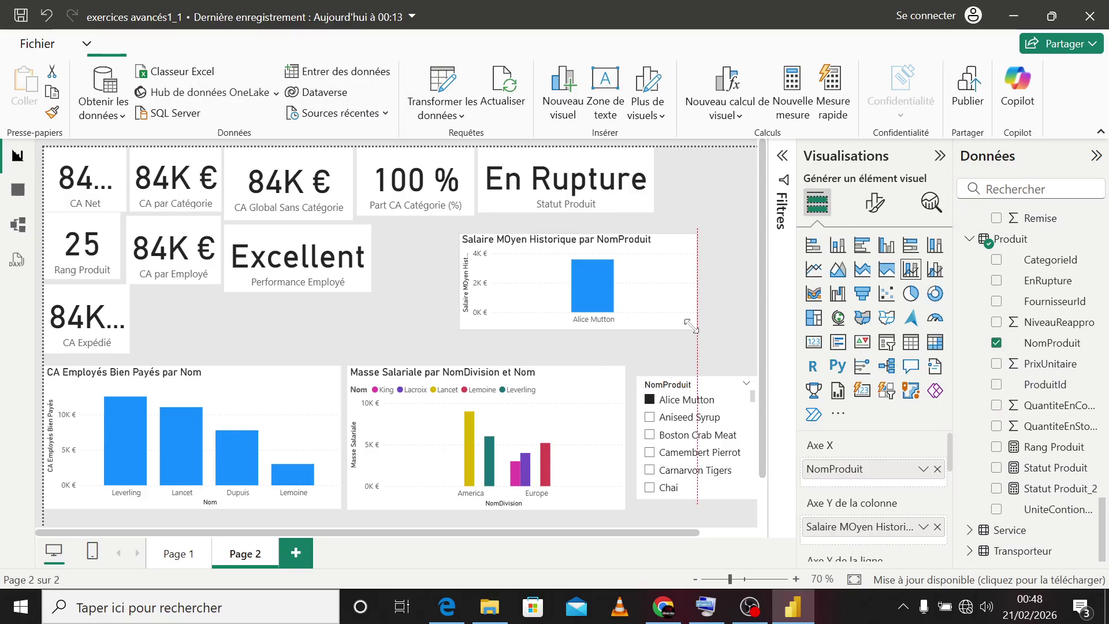
pyautogui.moveTo(595, 297)
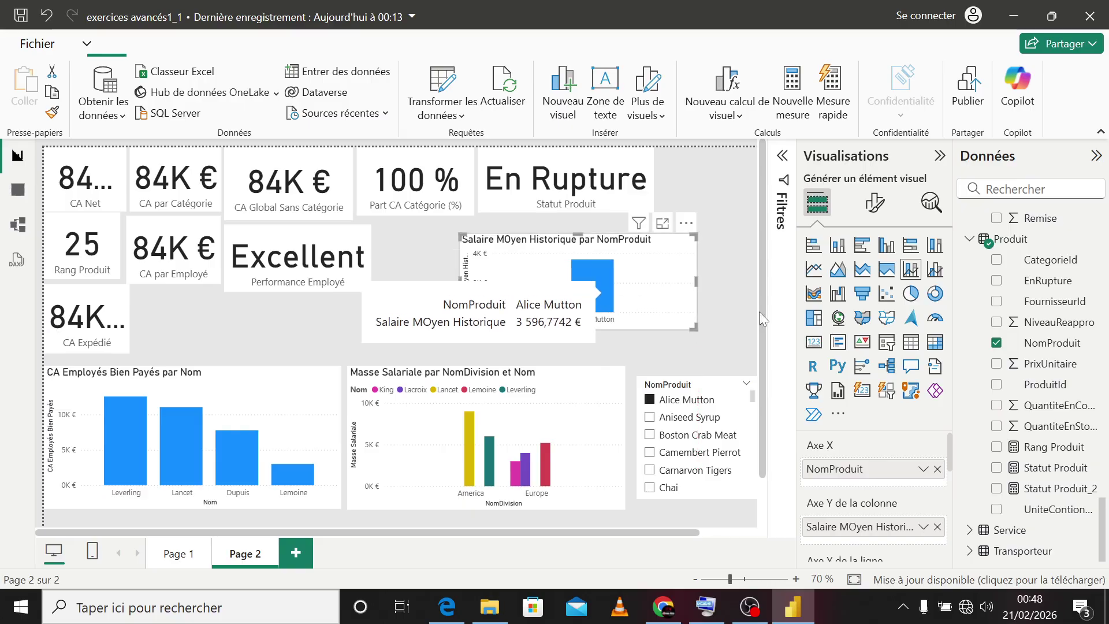
pyautogui.click(996, 344)
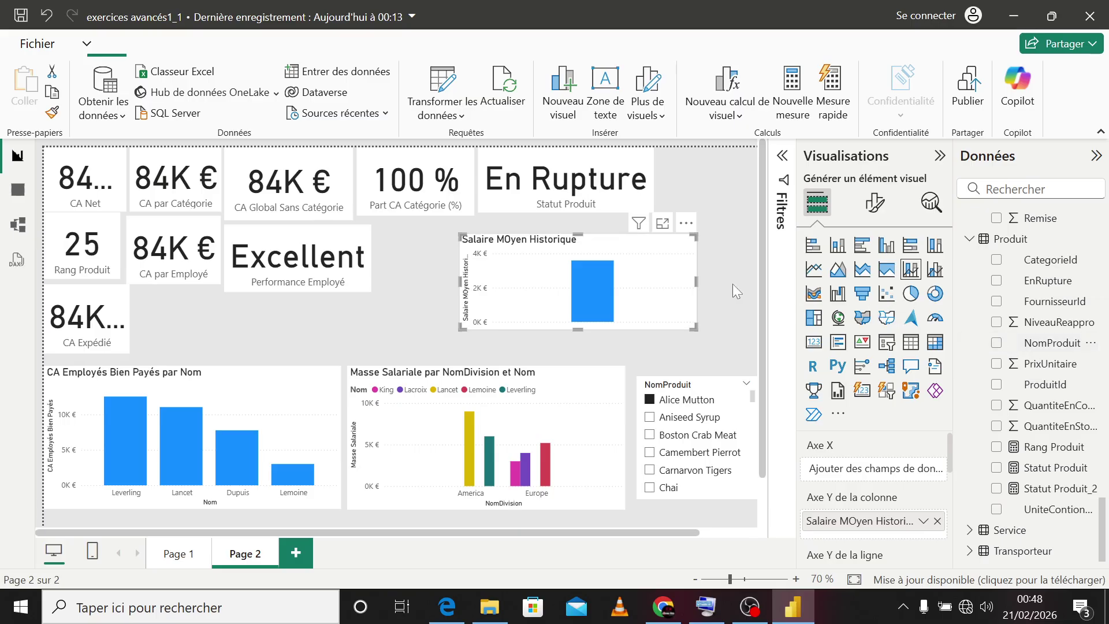
pyautogui.click(819, 341)
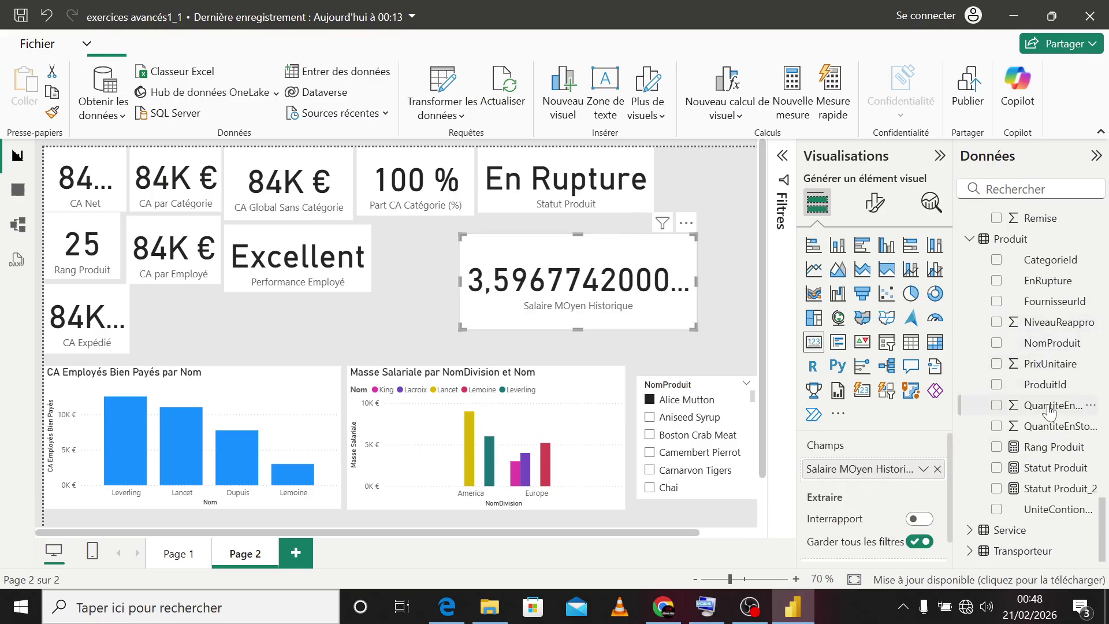
# Step: Set the Salaire MOyen Historique measure to 0 decimal places and fit its smaller card beside the Performance Employé card
pyautogui.scroll(5, 1050, 412)
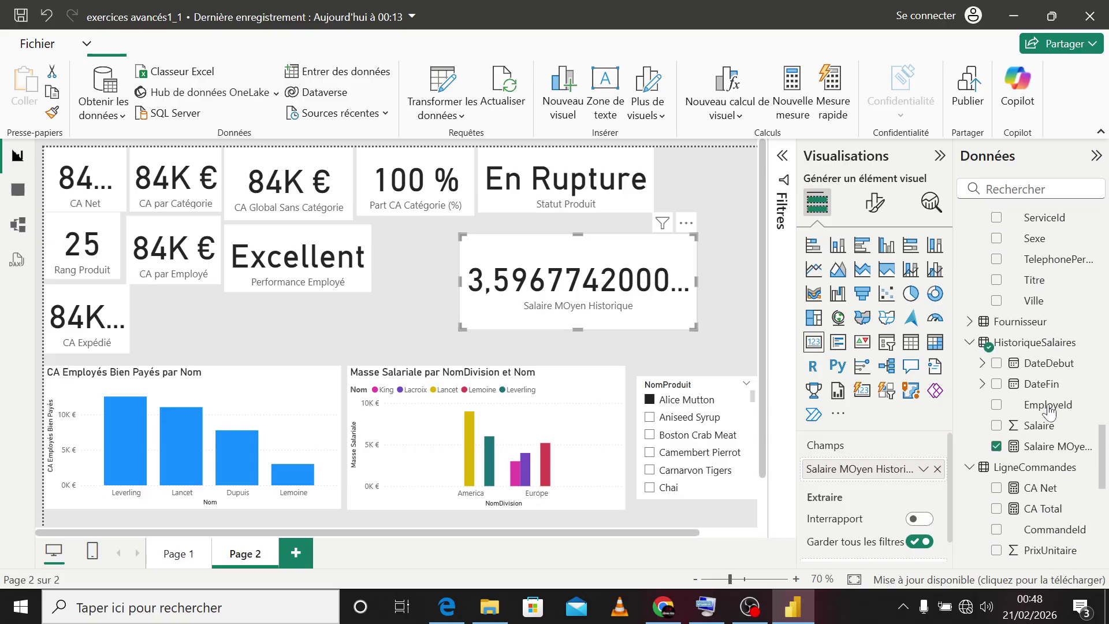
pyautogui.click(1048, 449)
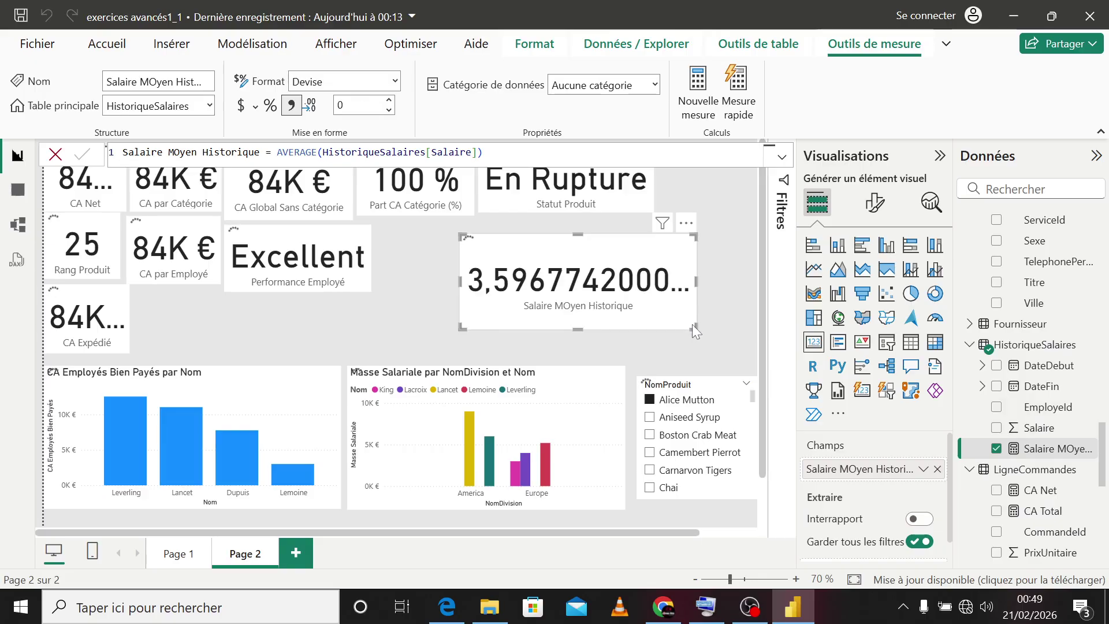
pyautogui.moveTo(692, 322); pyautogui.dragTo(621, 300)
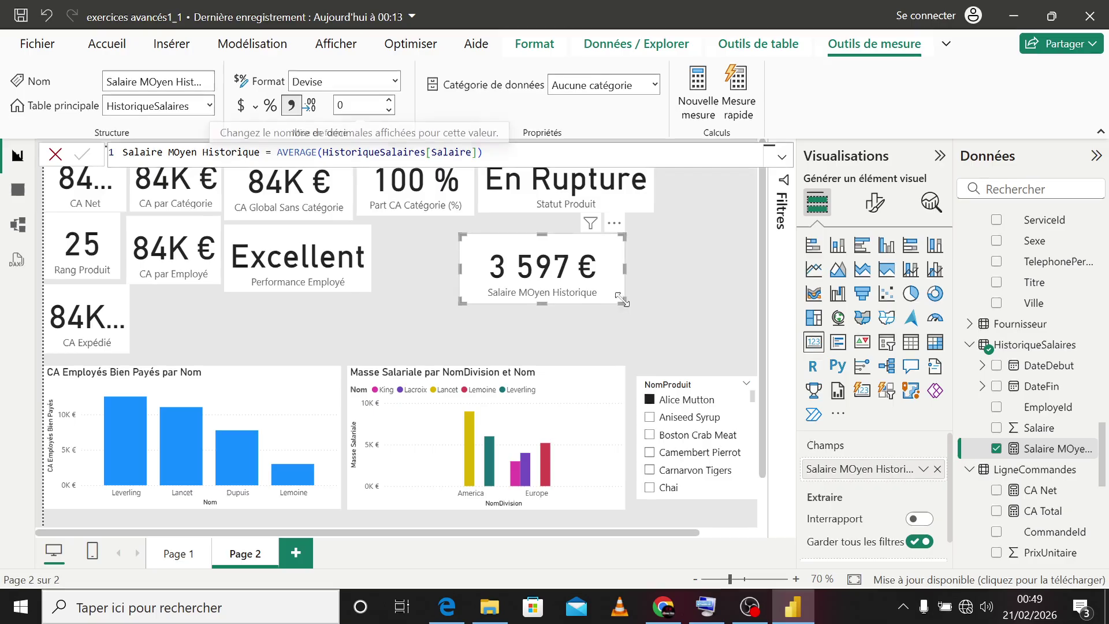
pyautogui.moveTo(618, 300); pyautogui.dragTo(495, 282)
pyautogui.click(611, 292)
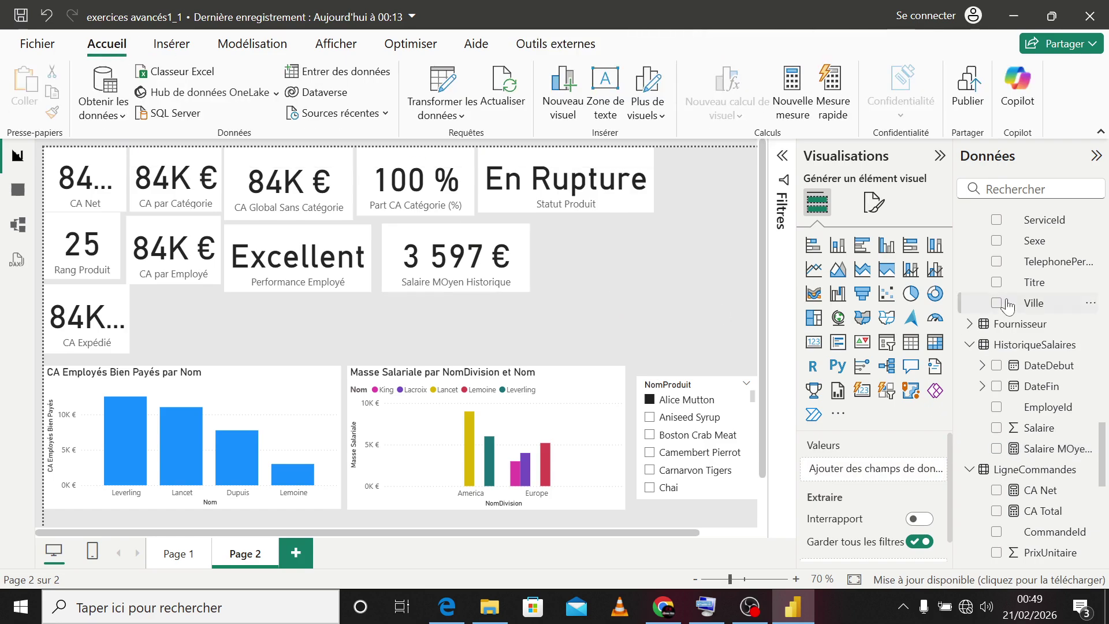
# Step: Cross-filter the page by individual employee columns of the CA Employés Bien Payés chart to compare the Salaire MOyen Historique card
pyautogui.scroll(-5, 1030, 430)
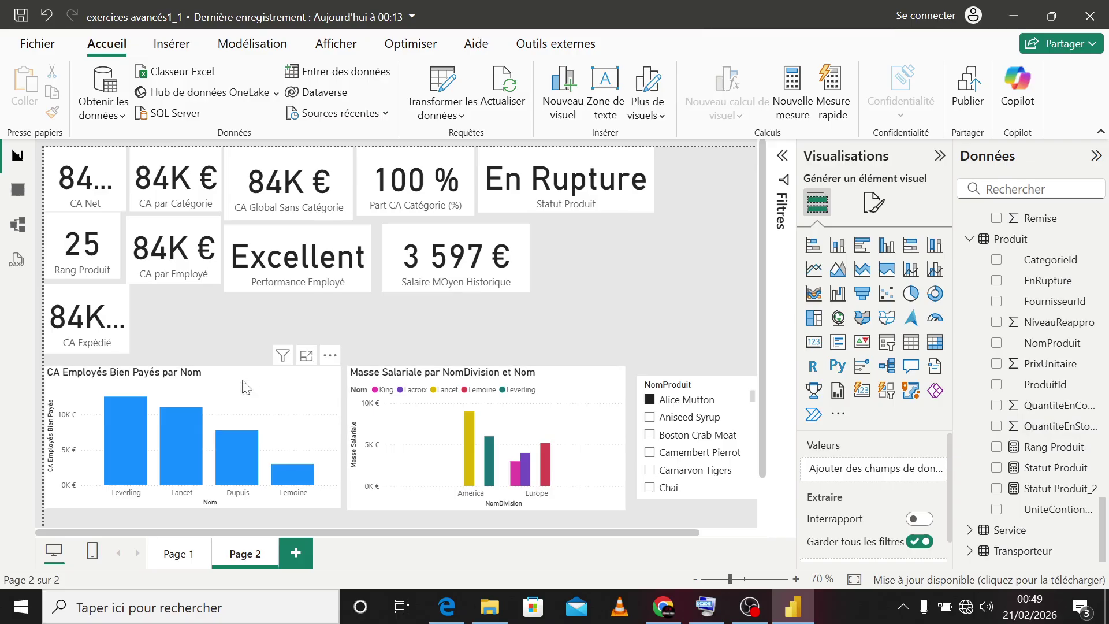
pyautogui.click(186, 446)
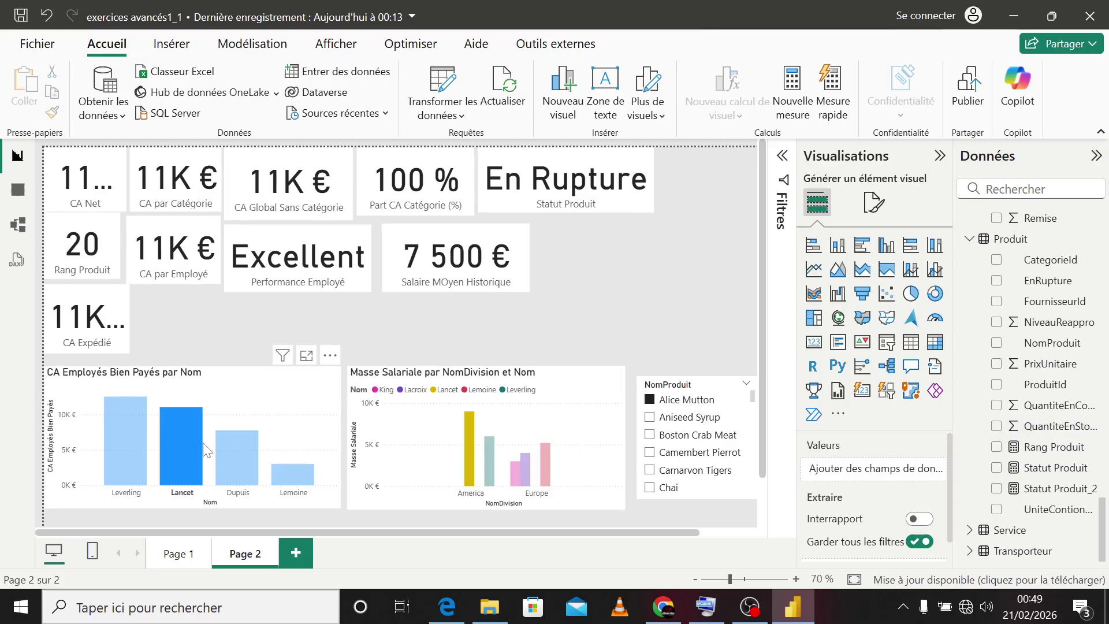
pyautogui.click(127, 440)
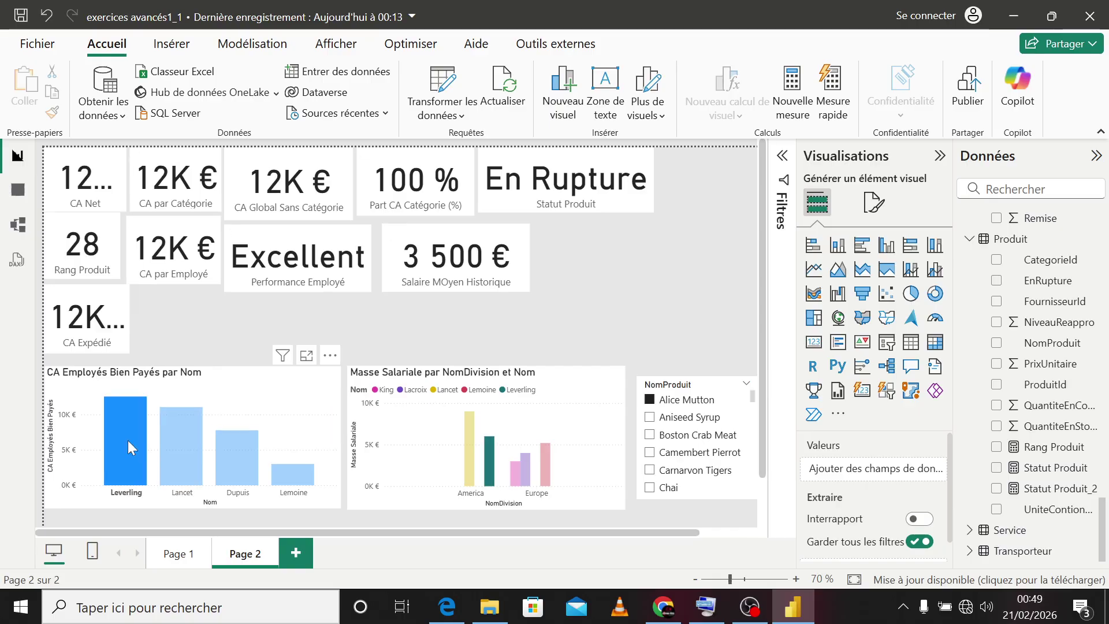
pyautogui.click(185, 443)
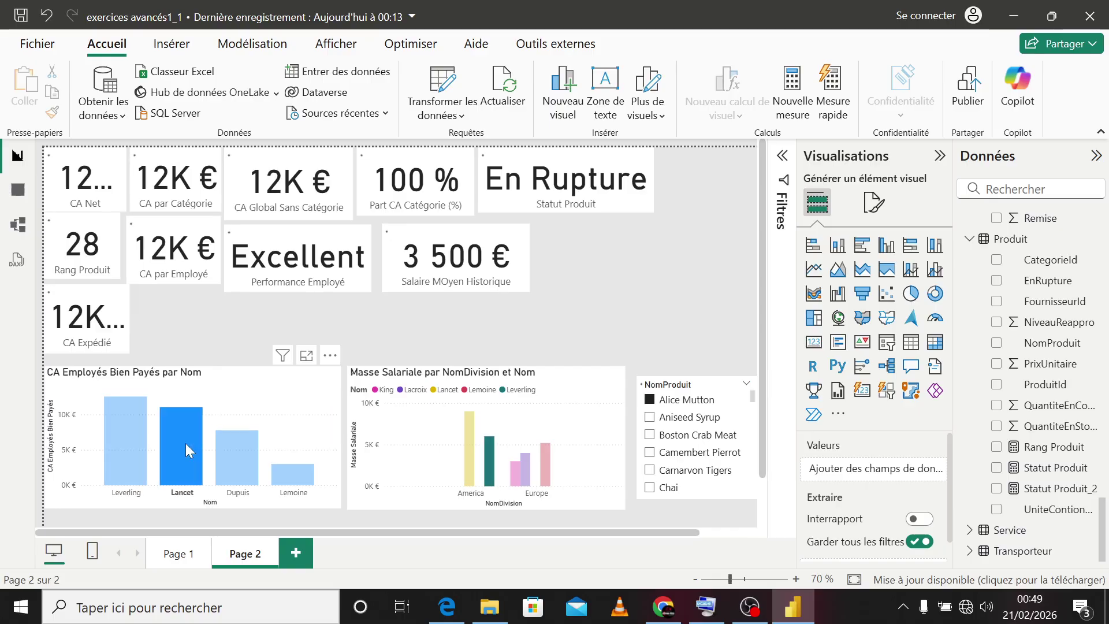
pyautogui.click(240, 452)
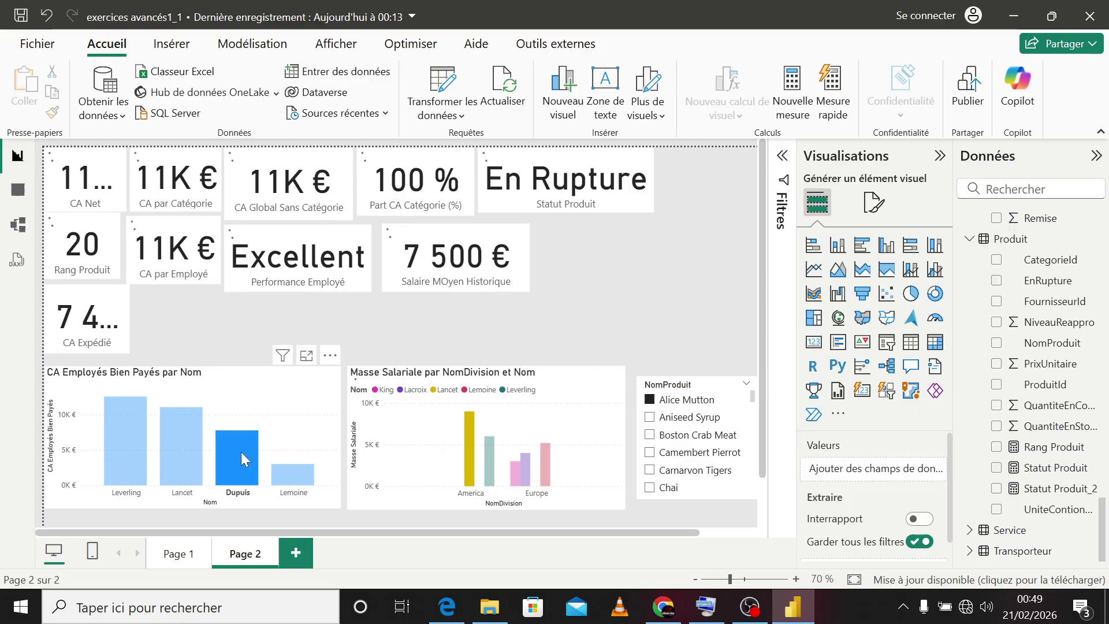
# Step: Cross-filter Page 2 by the lowest employee column of the CA Employés Bien Payés chart, and clear that selection
pyautogui.click(300, 467)
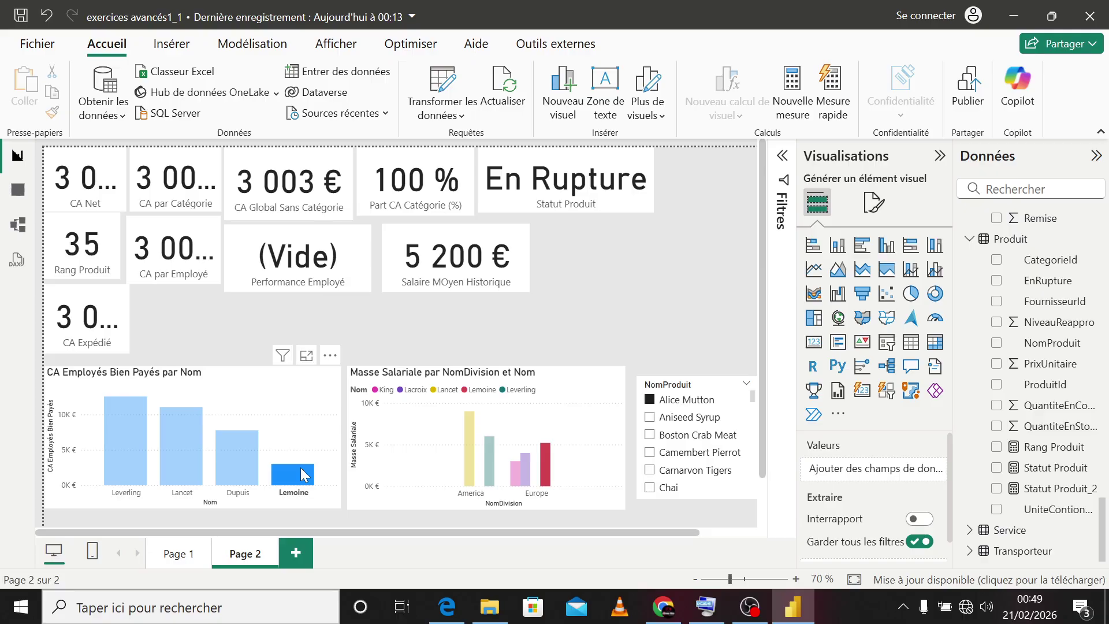
pyautogui.click(301, 475)
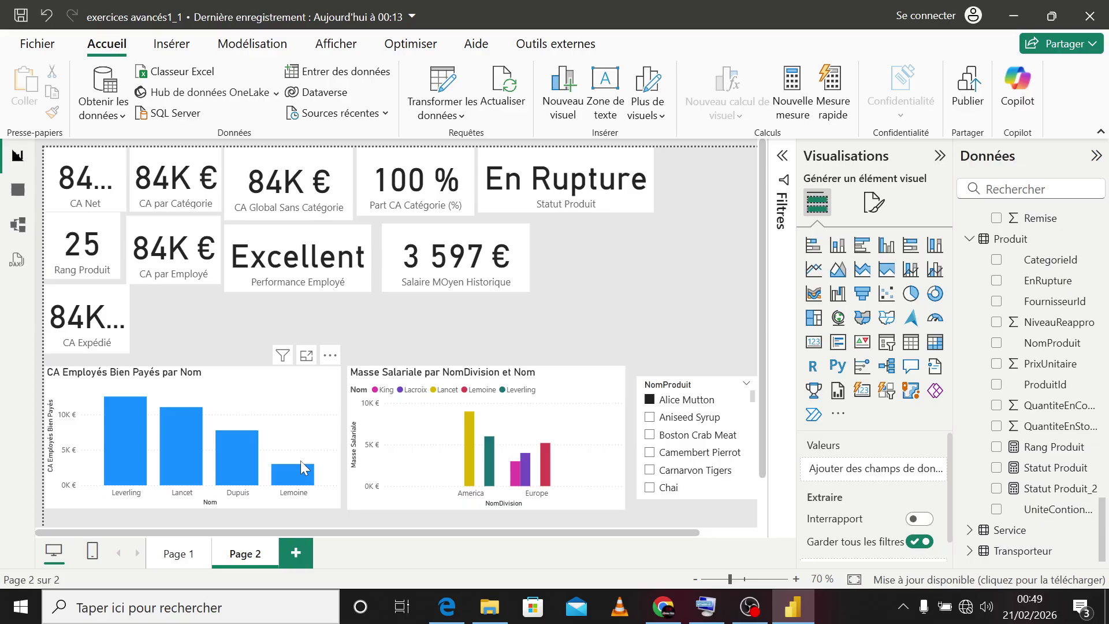
# Step: Disconnect the computer from the current Wi-Fi network and reconnect to it
pyautogui.click(962, 609)
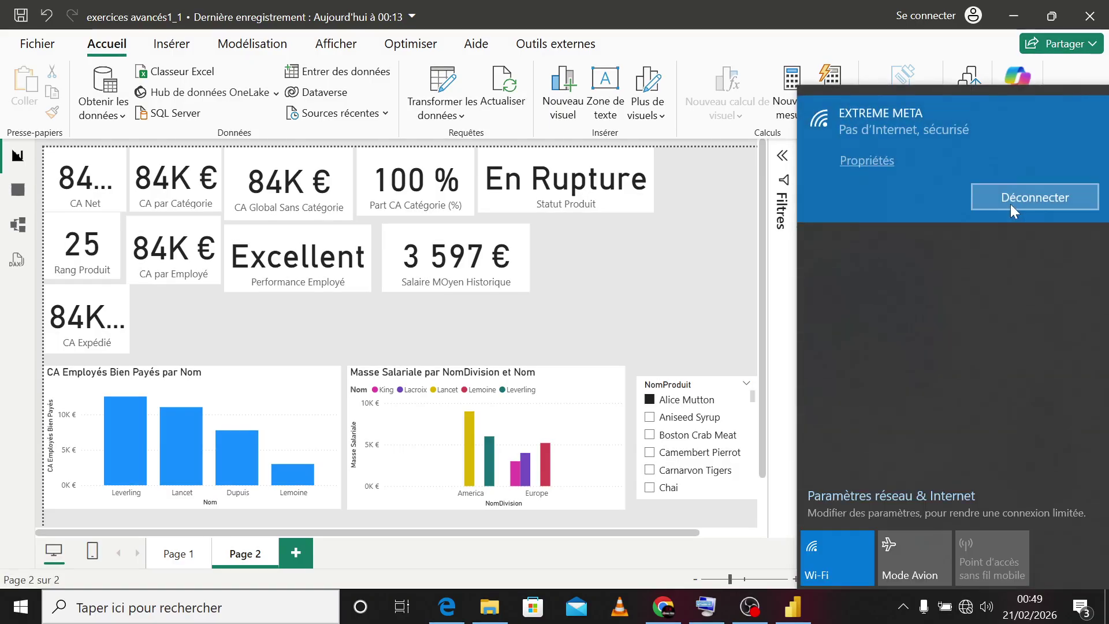
pyautogui.click(1010, 203)
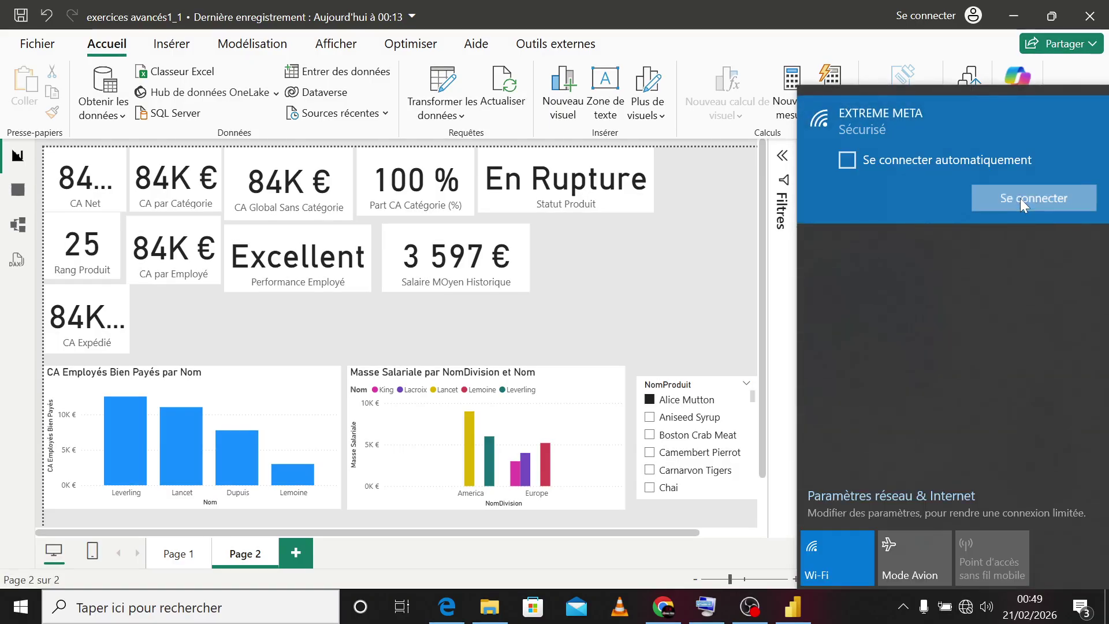
pyautogui.click(1020, 202)
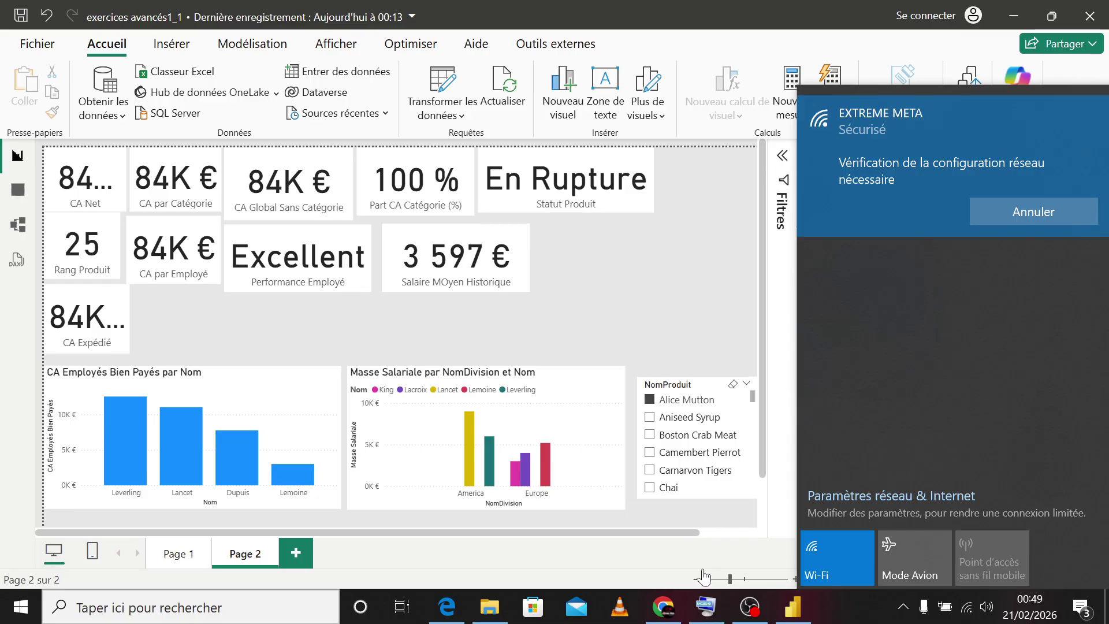
# Step: Switch to Chrome, search the web for "totalYTD en dax" and open the French Microsoft Learn article on the TOTALYTD function
pyautogui.click(664, 606)
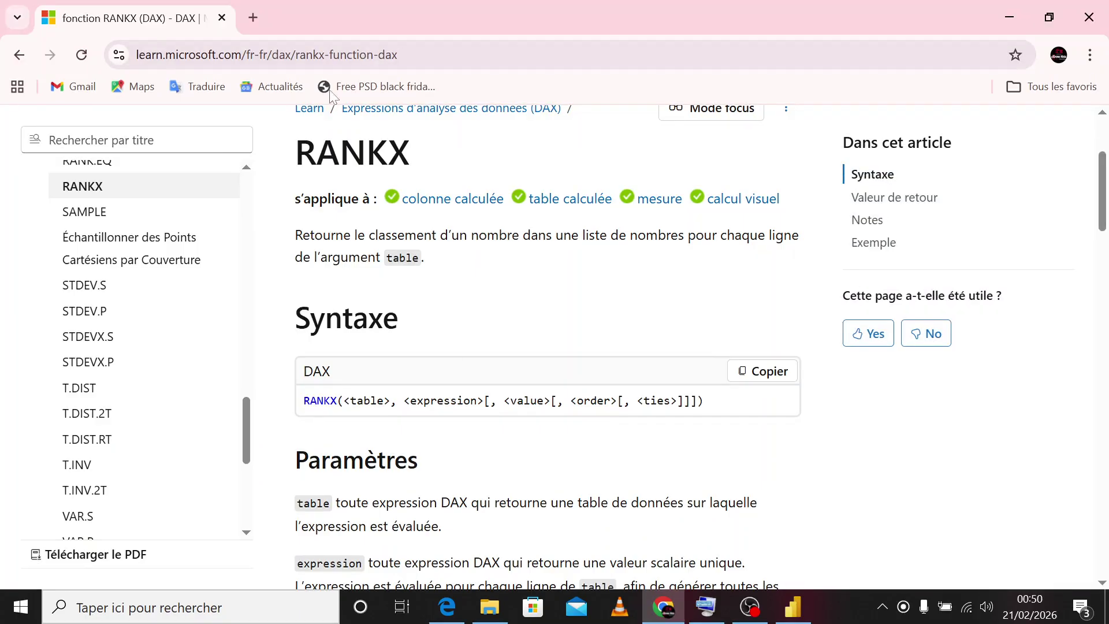
pyautogui.click(422, 64)
pyautogui.write('total')
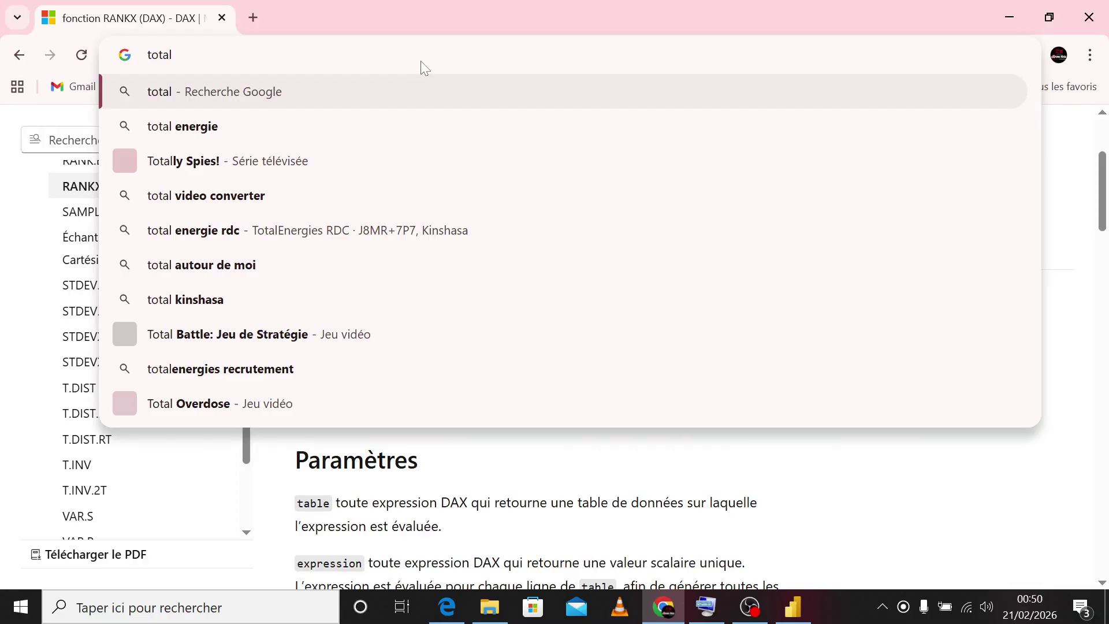
pyautogui.write('Y')
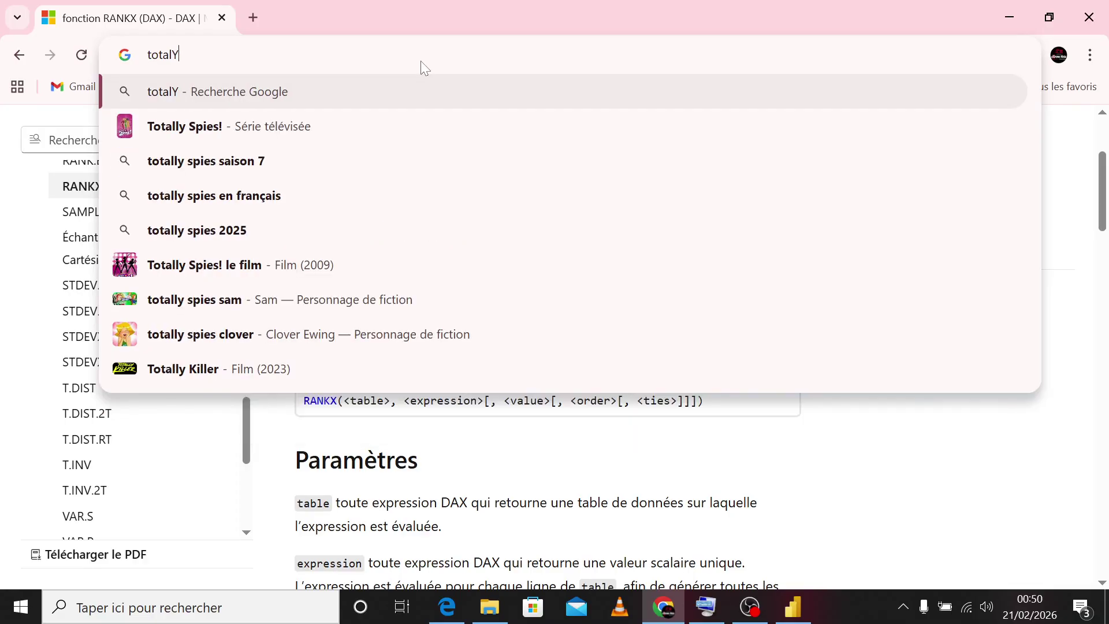
pyautogui.write('en dax')
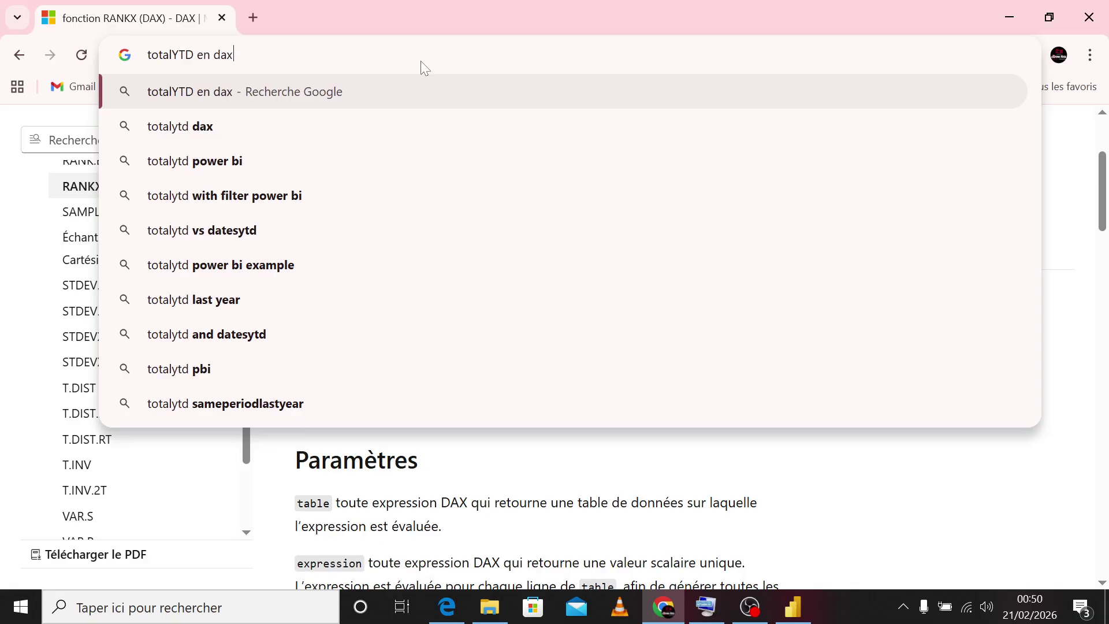
pyautogui.press('Return')
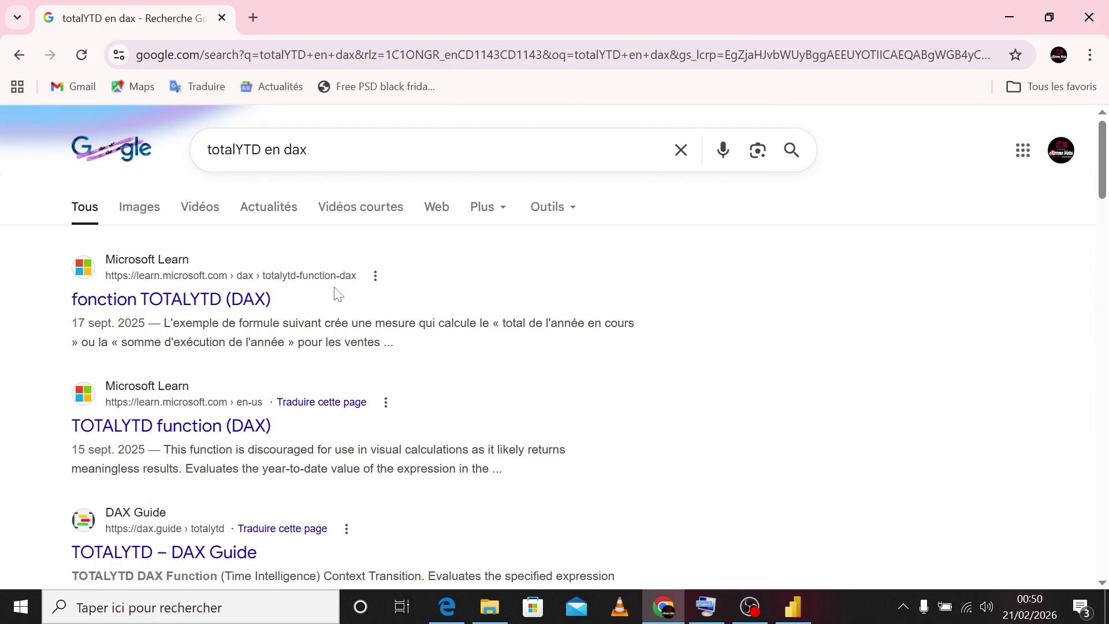
pyautogui.click(256, 309)
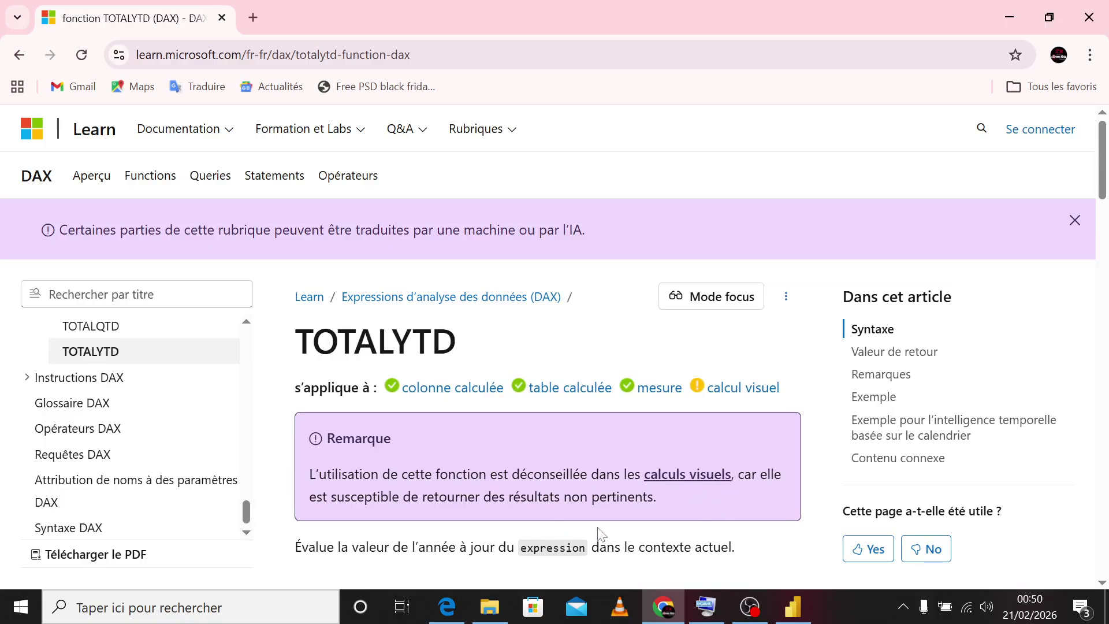
# Step: Read the TOTALYTD article's syntax, parameters, return value and remarks, including the year_end_date example
pyautogui.scroll(-4, 599, 534)
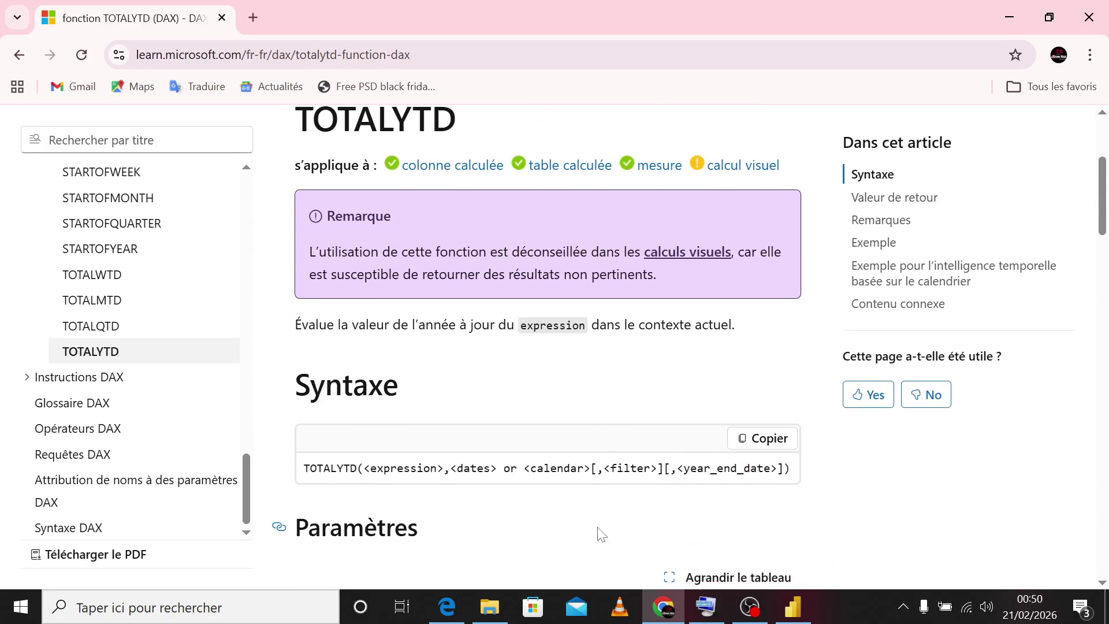
pyautogui.scroll(1, 536, 455)
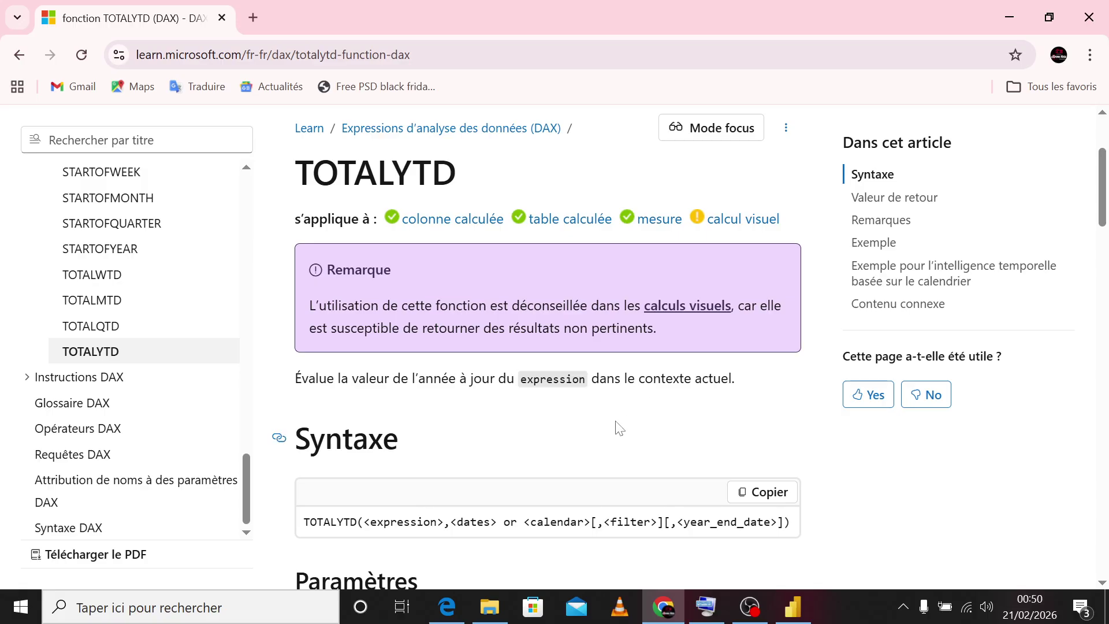
pyautogui.scroll(-5, 616, 426)
pyautogui.scroll(-1, 619, 427)
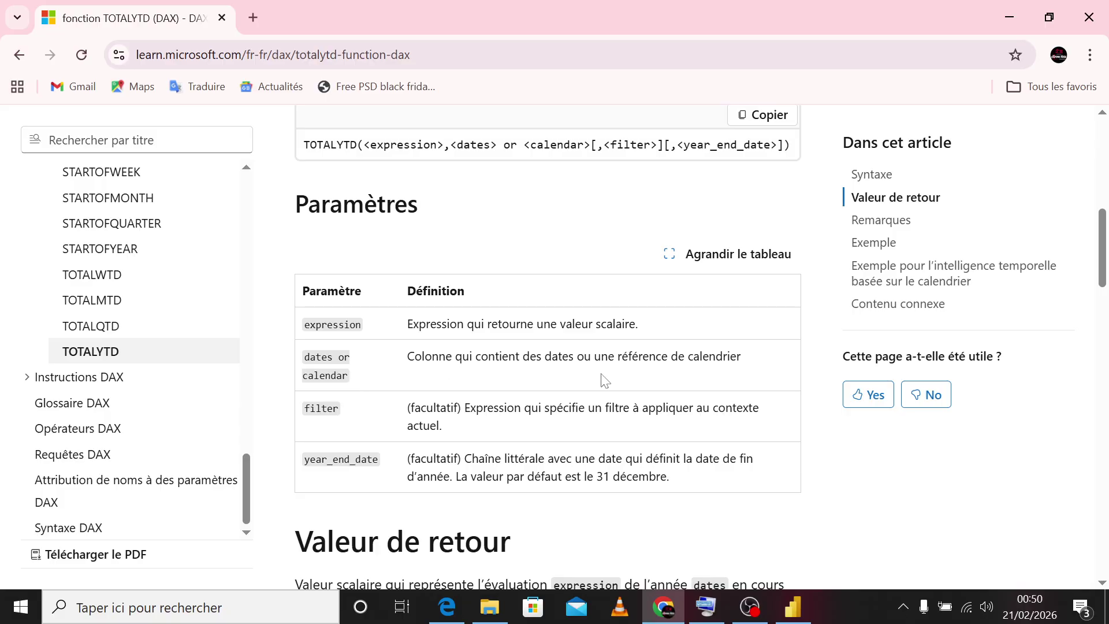
pyautogui.scroll(-4, 549, 442)
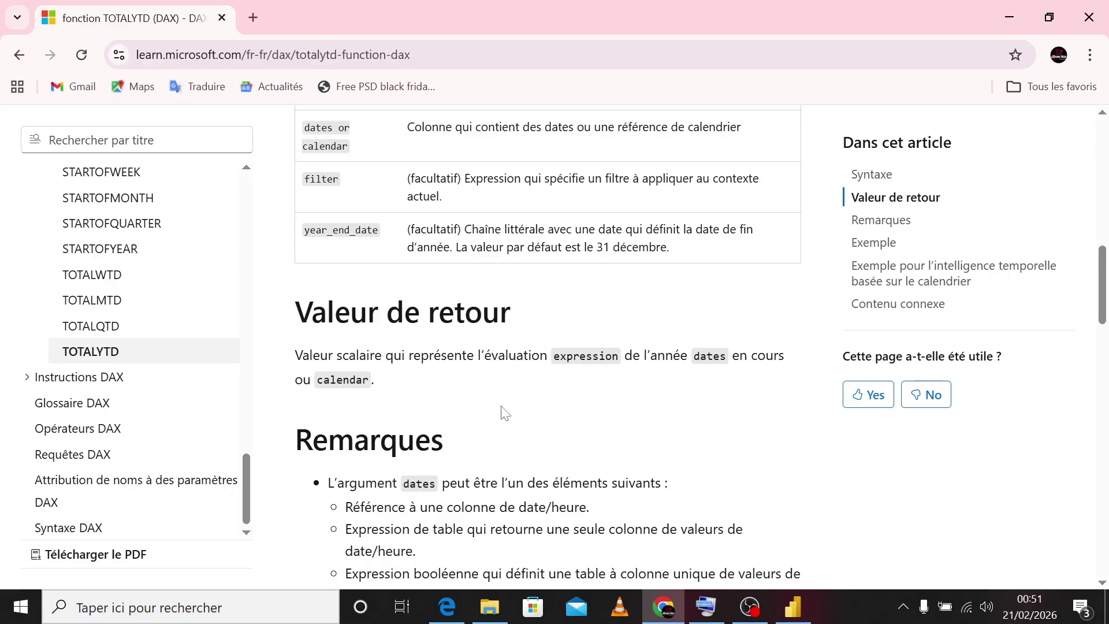
pyautogui.scroll(-2, 506, 412)
pyautogui.scroll(-4, 505, 412)
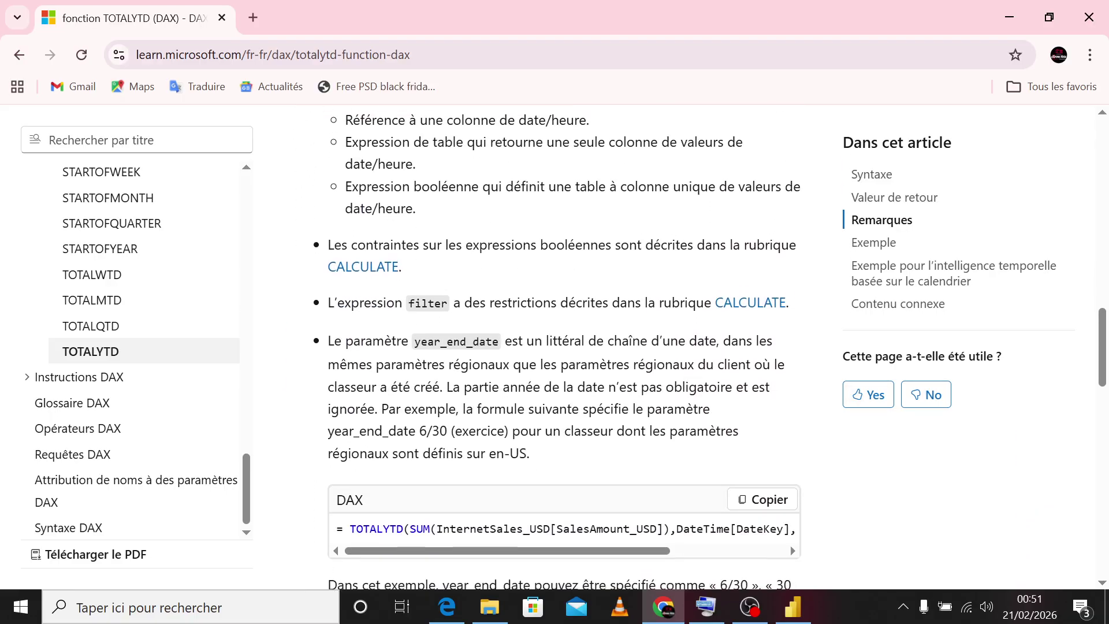
pyautogui.scroll(-3, 564, 347)
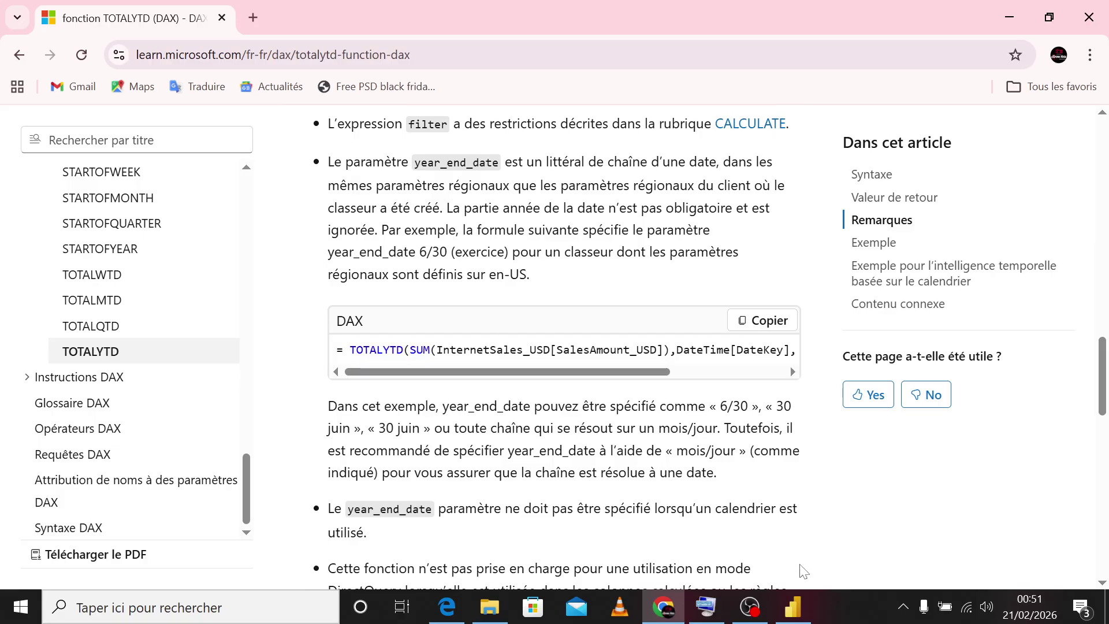
# Step: Switch back to Power BI Desktop and start a new measure CA YTD in the Commande table using the TOTALYTD function
pyautogui.click(793, 606)
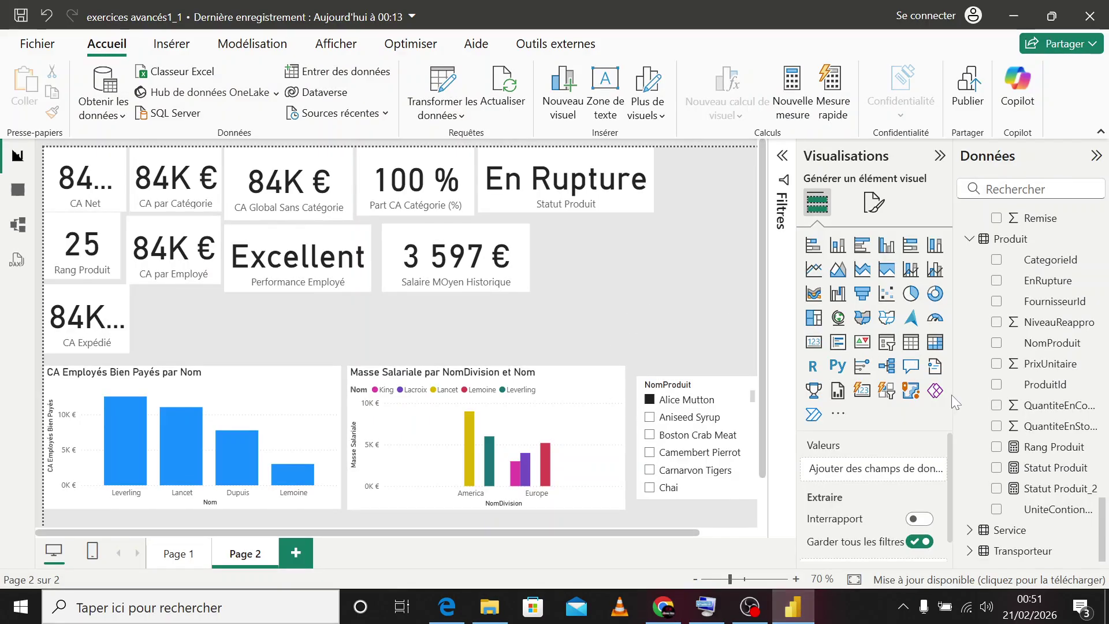
pyautogui.scroll(5, 1031, 306)
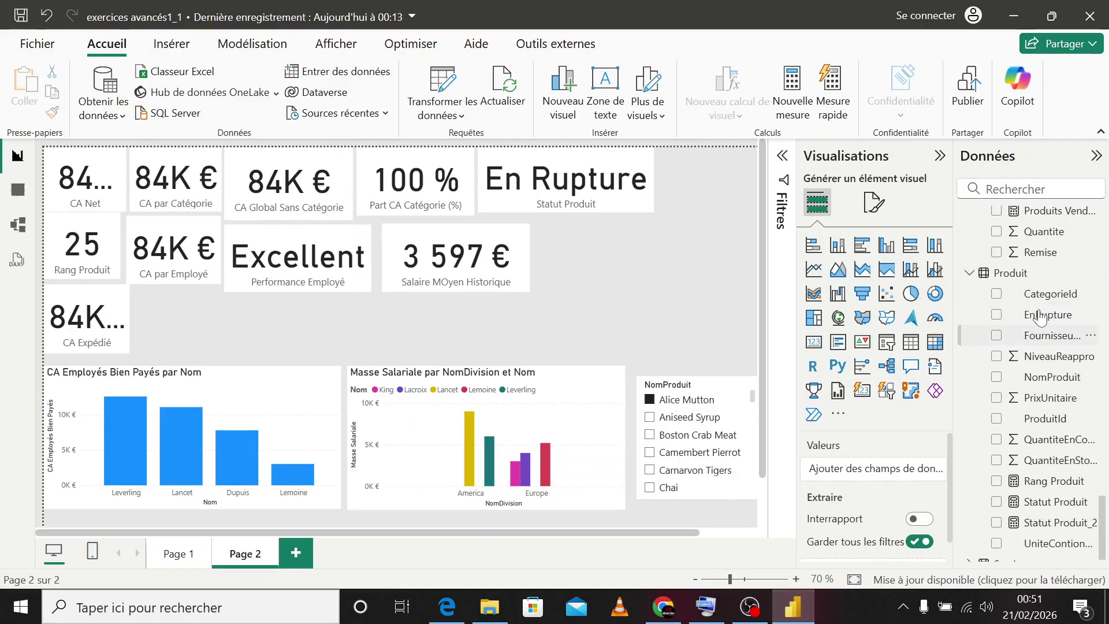
pyautogui.scroll(6, 1038, 317)
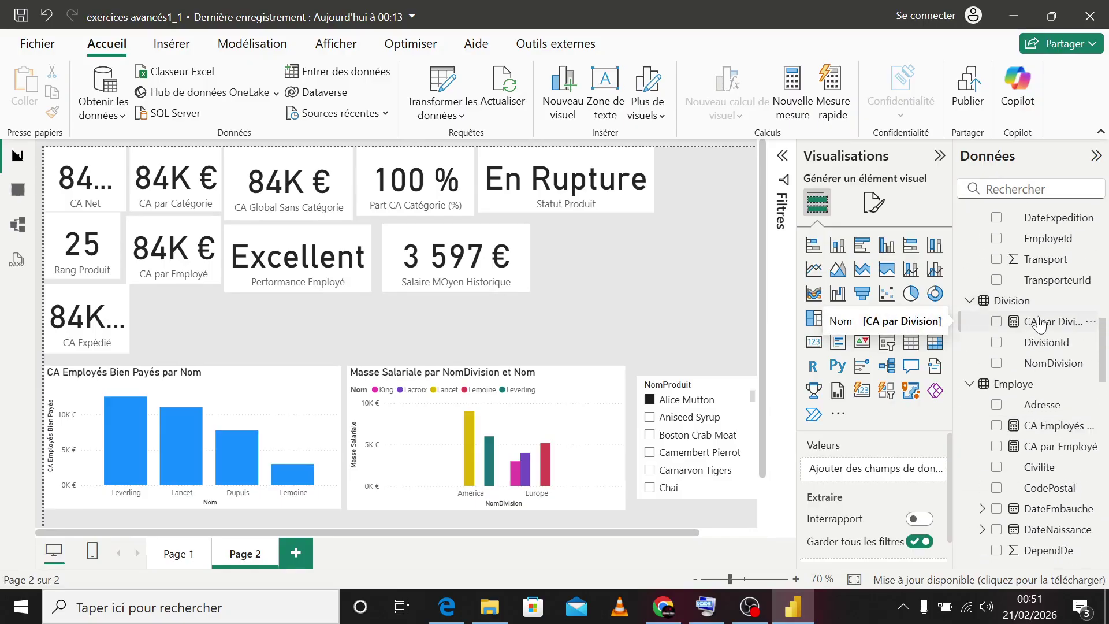
pyautogui.scroll(4, 1037, 325)
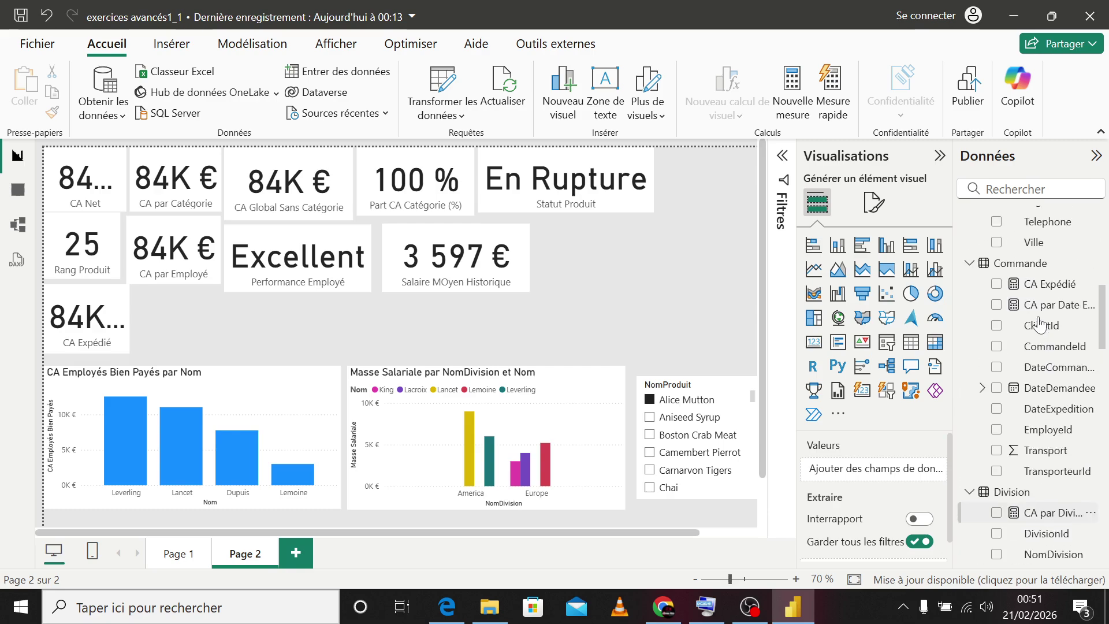
pyautogui.rightClick(1025, 303)
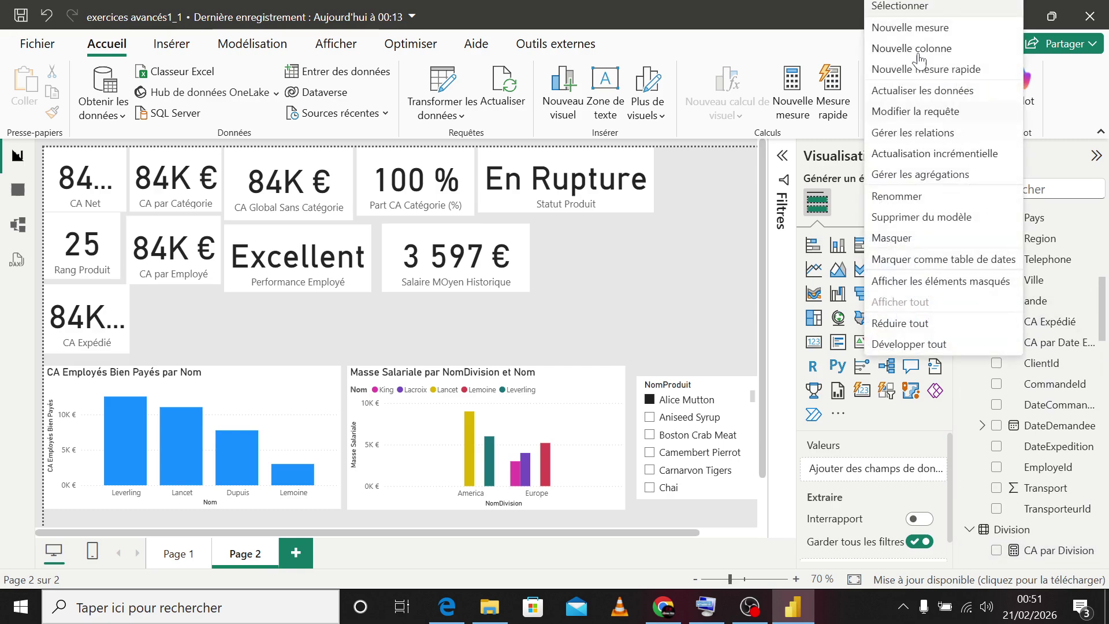
pyautogui.click(907, 34)
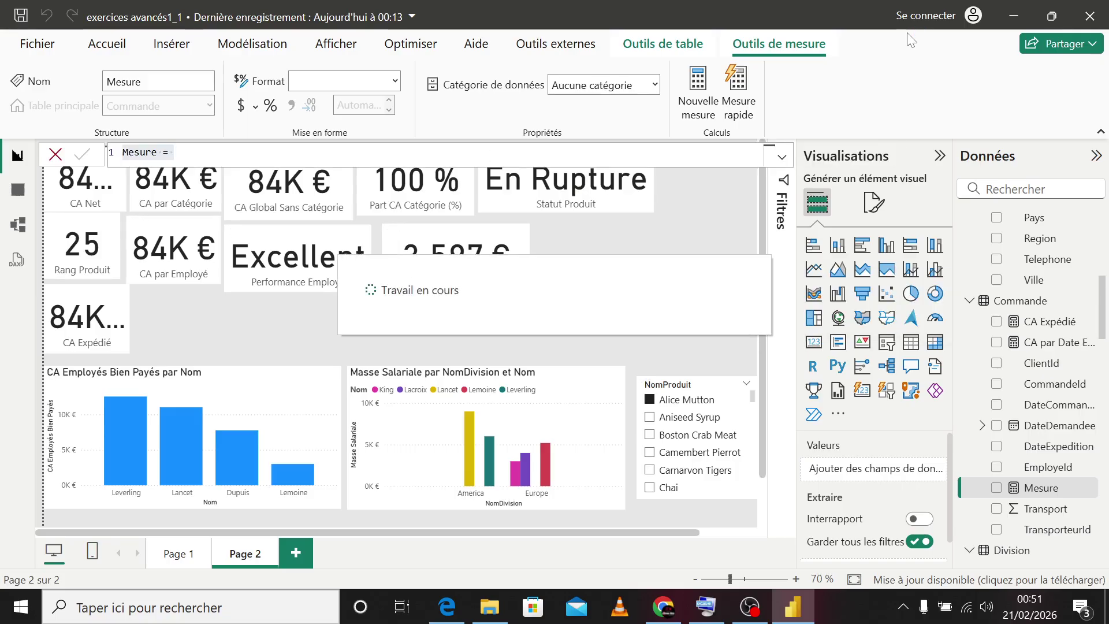
pyautogui.write('CA YTD')
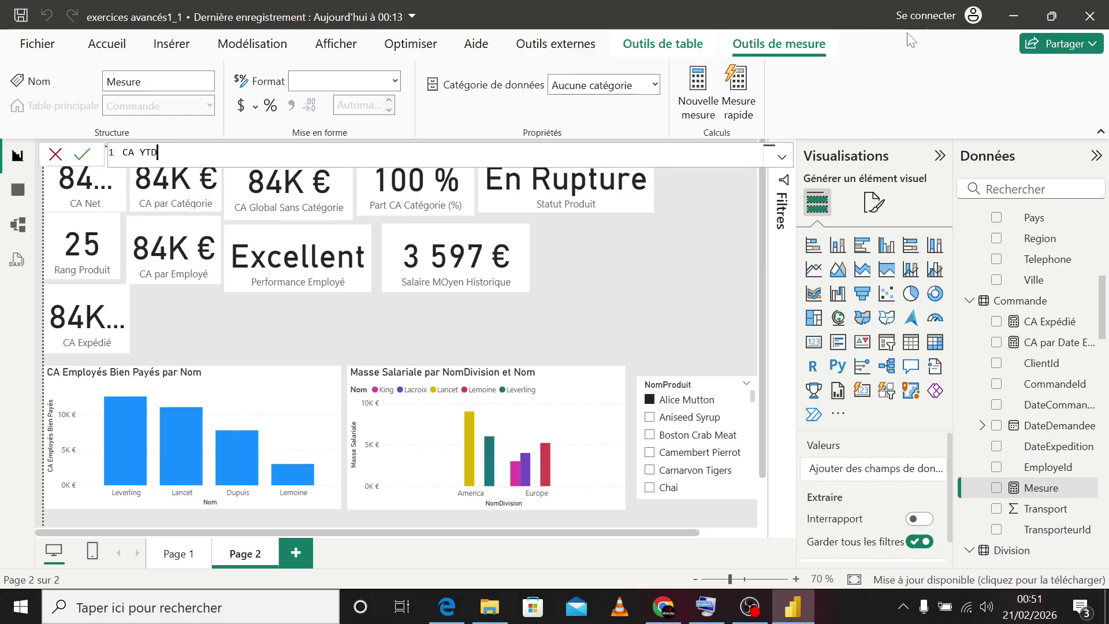
pyautogui.write(' = ')
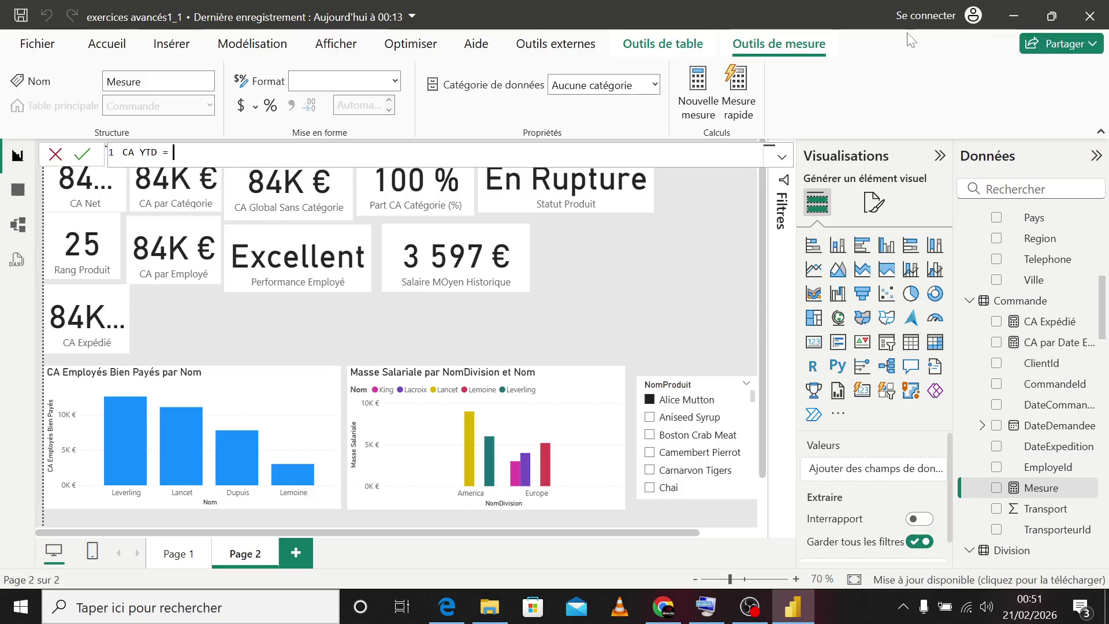
pyautogui.write('tot')
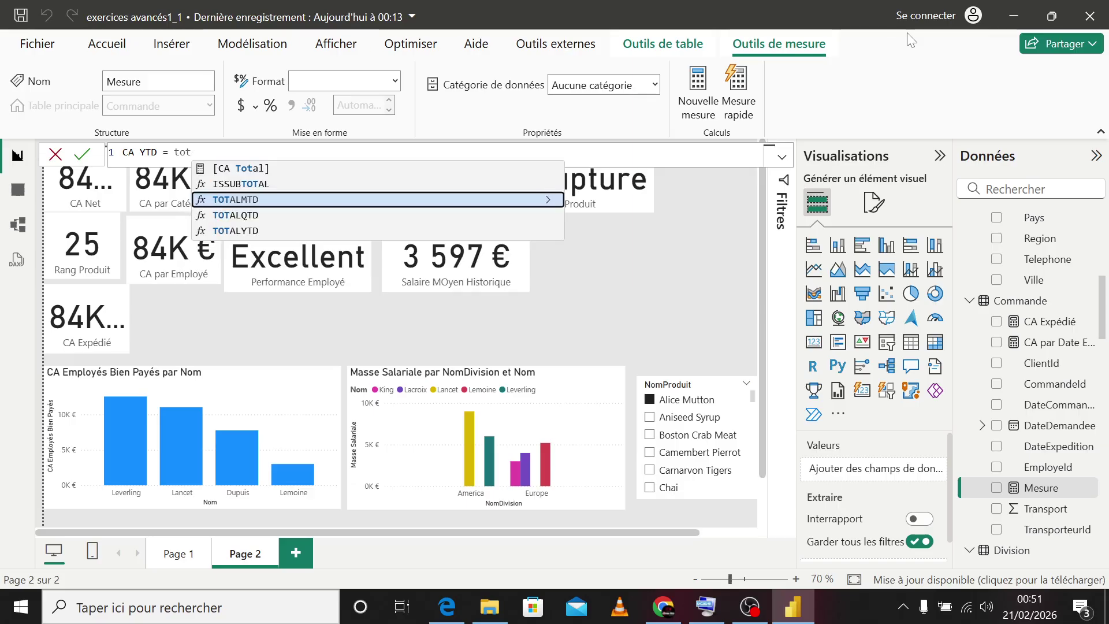
pyautogui.press('Down')
pyautogui.press('Down')
pyautogui.press('Tab')
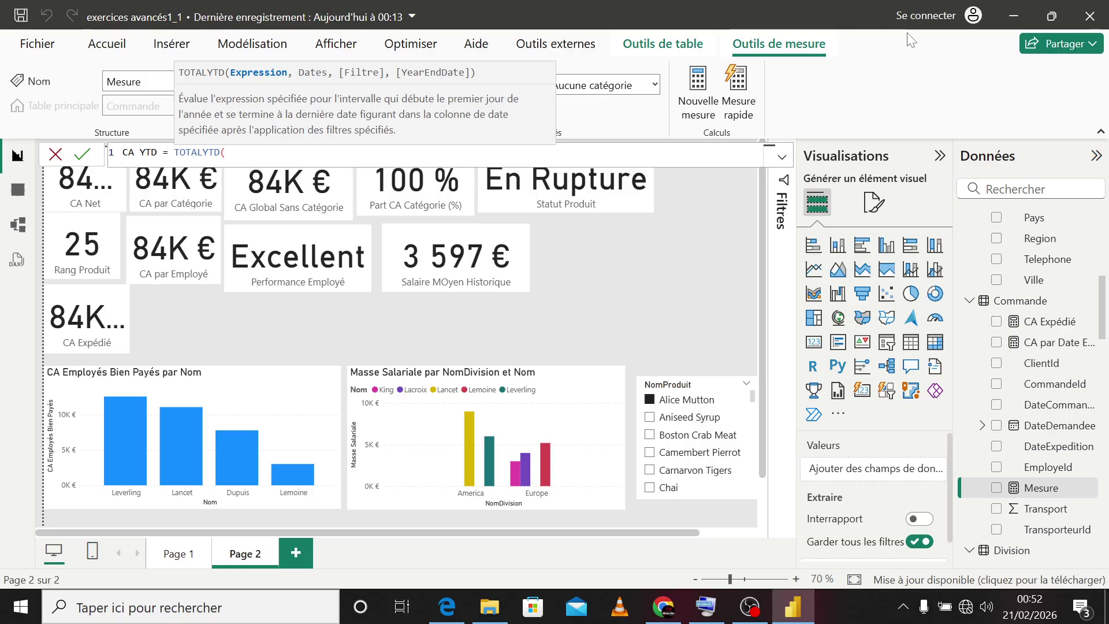
# Step: Complete the CA YTD formula with the arguments [CA Net] and Commande[DateCommande], and commit the measure
pyautogui.write('[c')
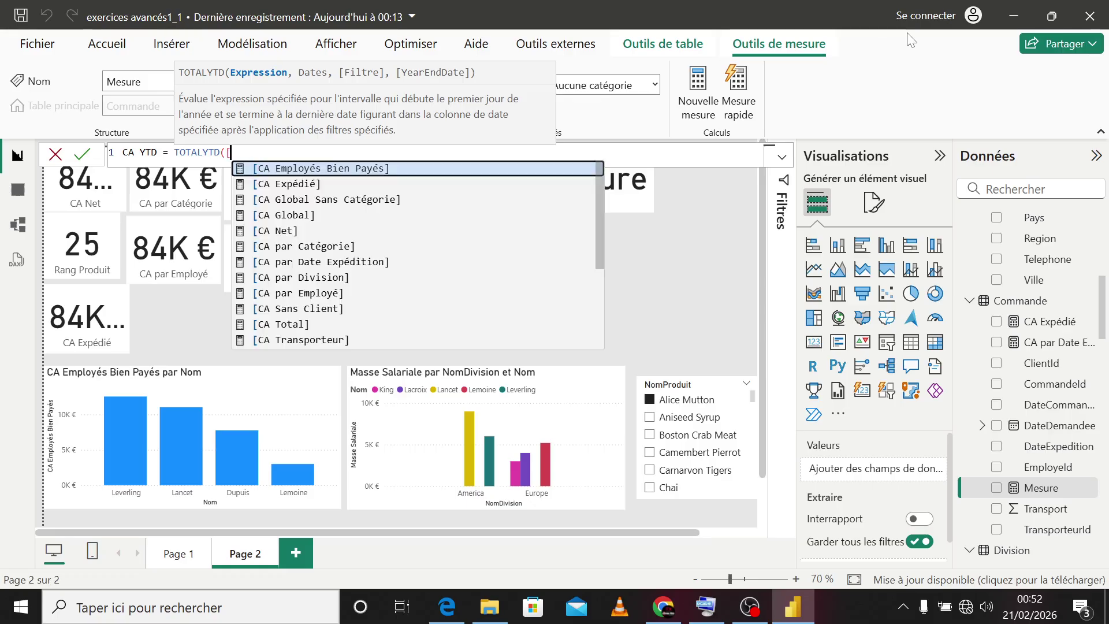
pyautogui.press('Down')
pyautogui.press('Down')
pyautogui.press('Down')
pyautogui.press('Down')
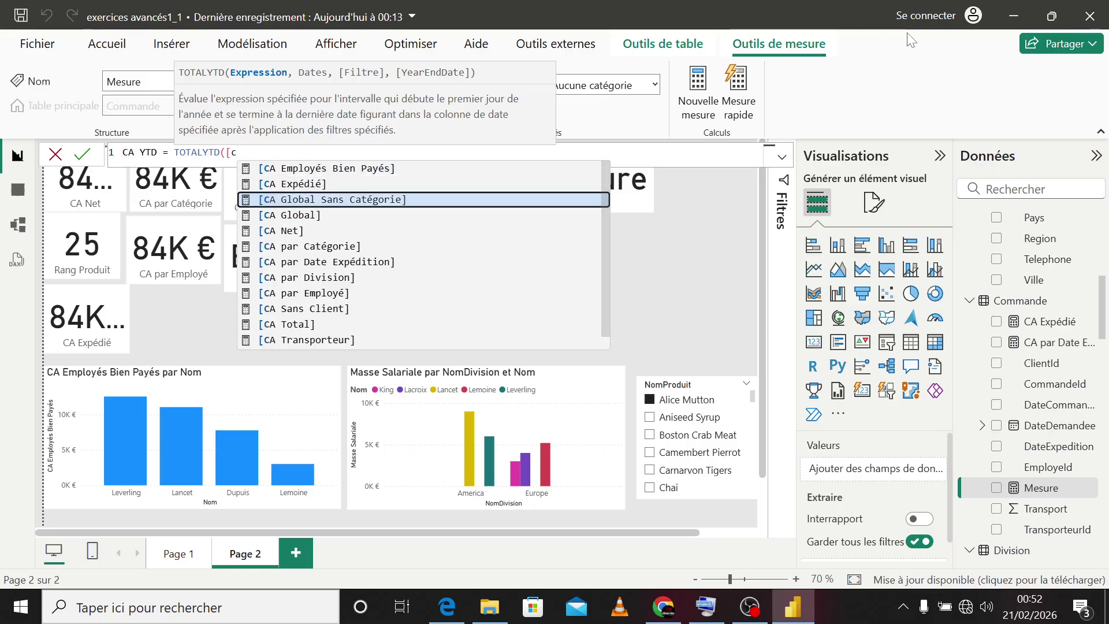
pyautogui.press('Tab')
pyautogui.write(',')
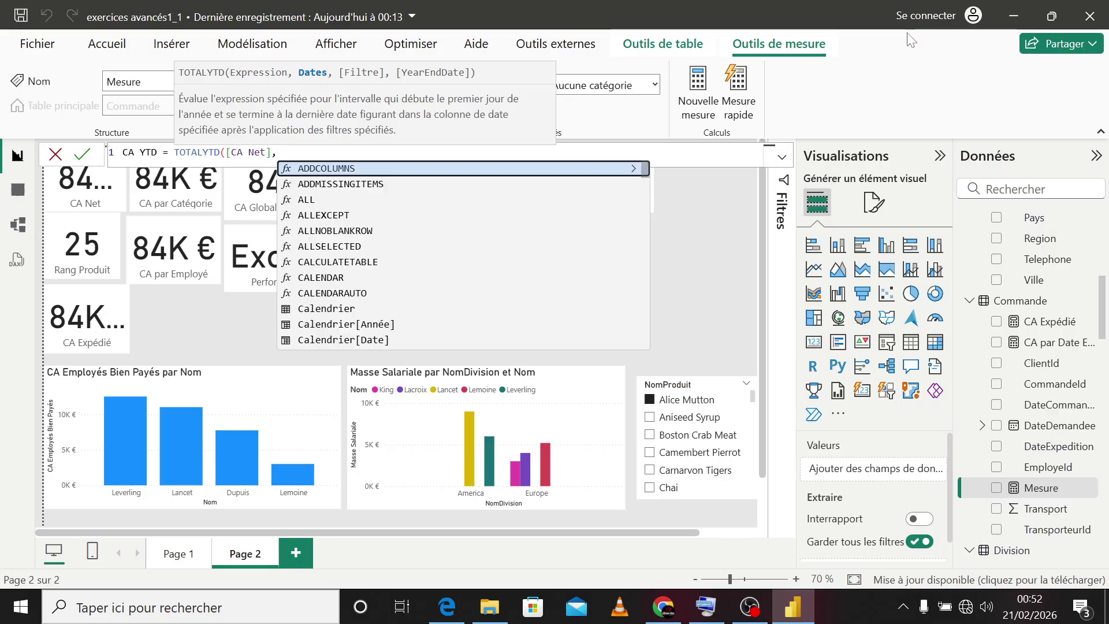
pyautogui.write('comm')
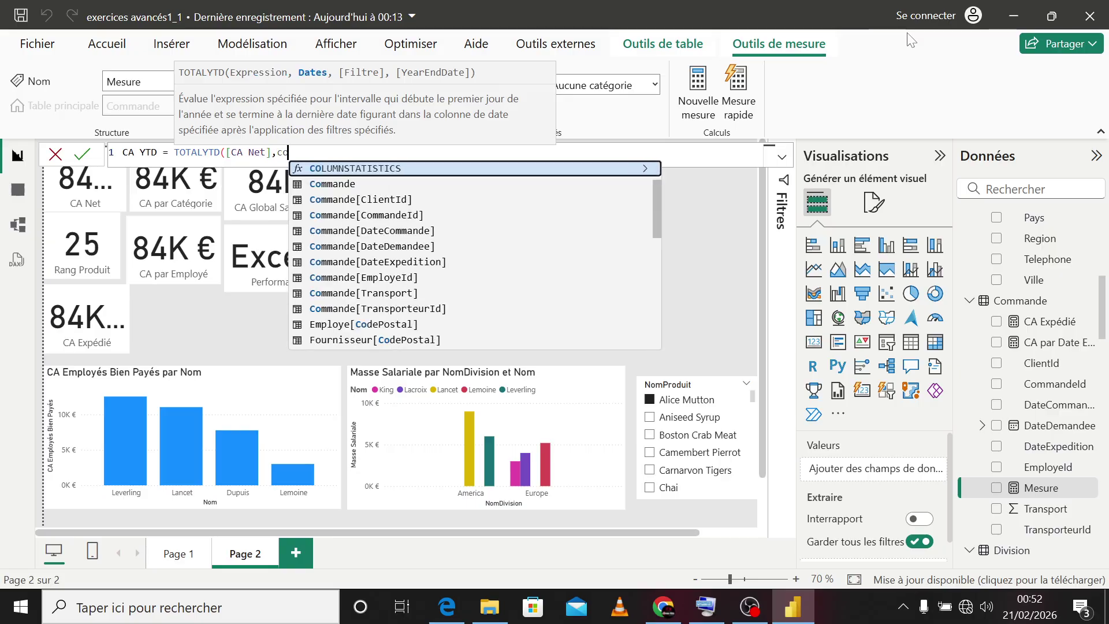
pyautogui.press('Down')
pyautogui.press('Down')
pyautogui.press('Down')
pyautogui.press('Tab')
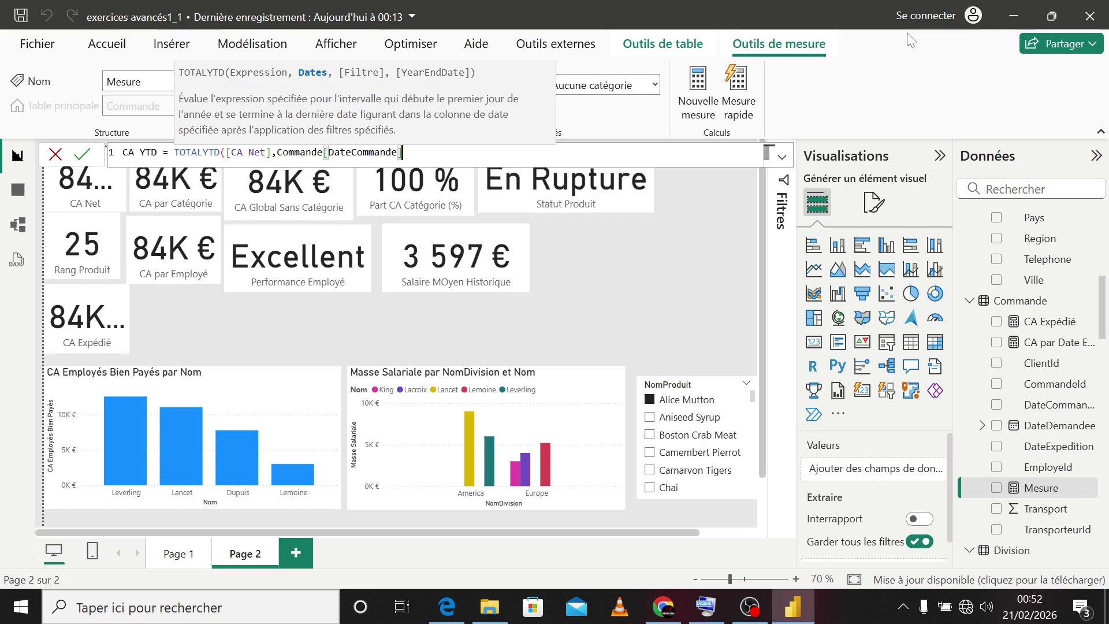
pyautogui.write(')')
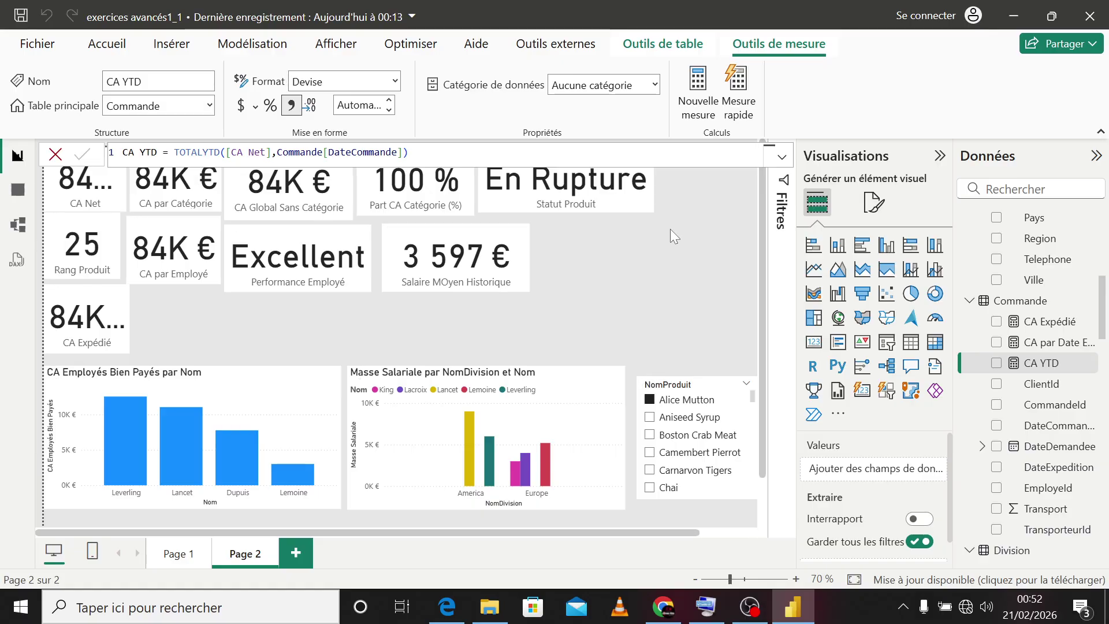
# Step: Add the CA YTD measure to Page 2 as a card
pyautogui.click(996, 364)
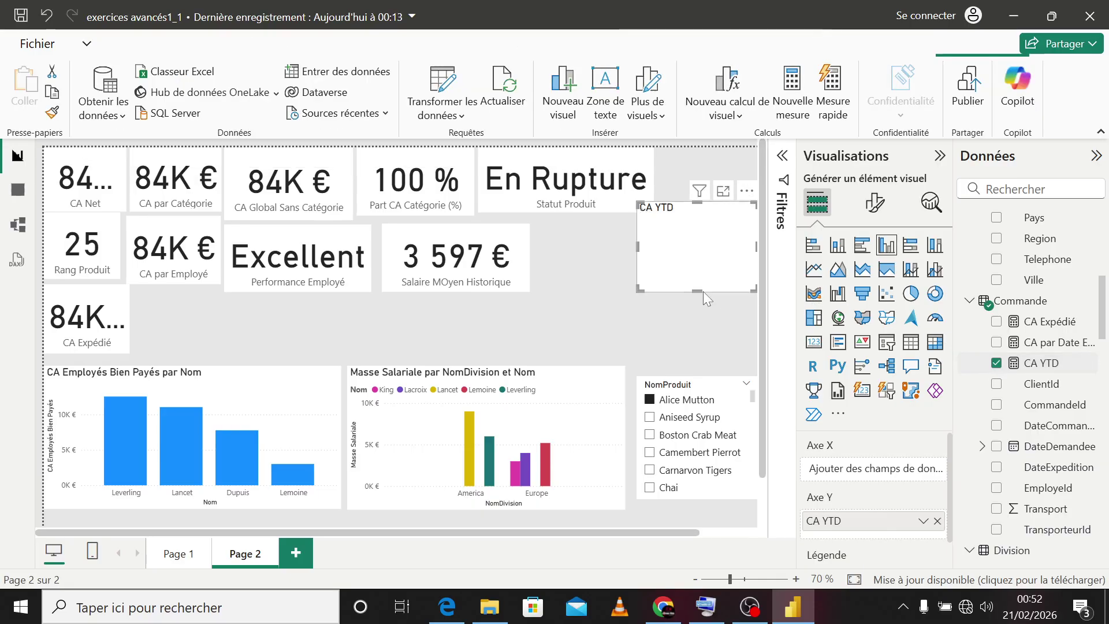
pyautogui.click(813, 341)
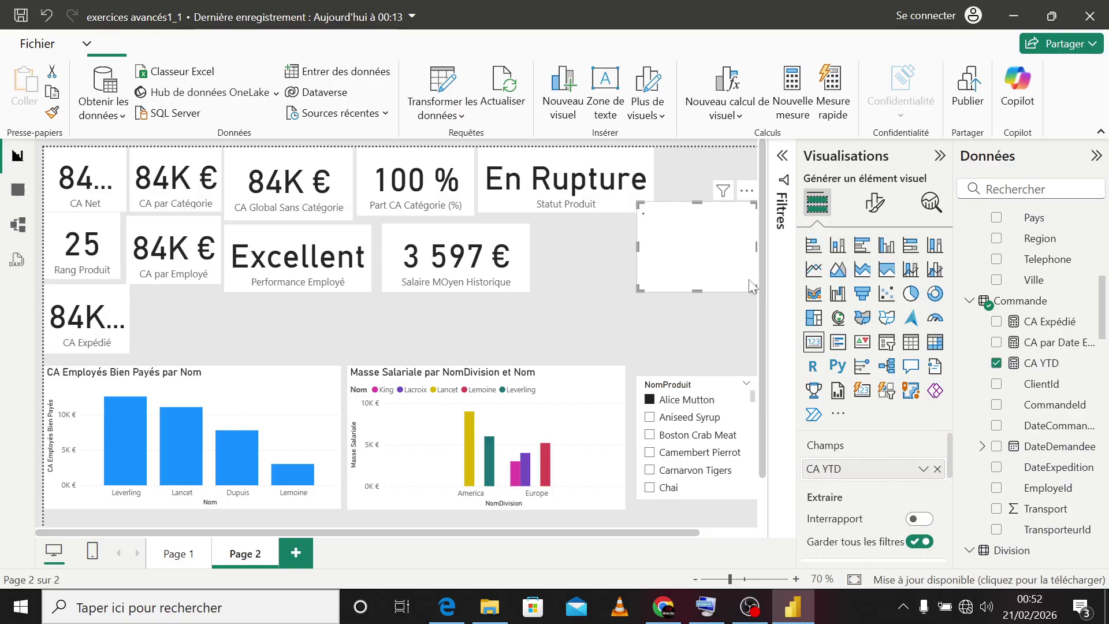
# Step: Place the CA YTD card beside the Salaire MOyen Historique card, display the measure with 0 decimals and widen the card to fit its value
pyautogui.moveTo(727, 288); pyautogui.dragTo(618, 279)
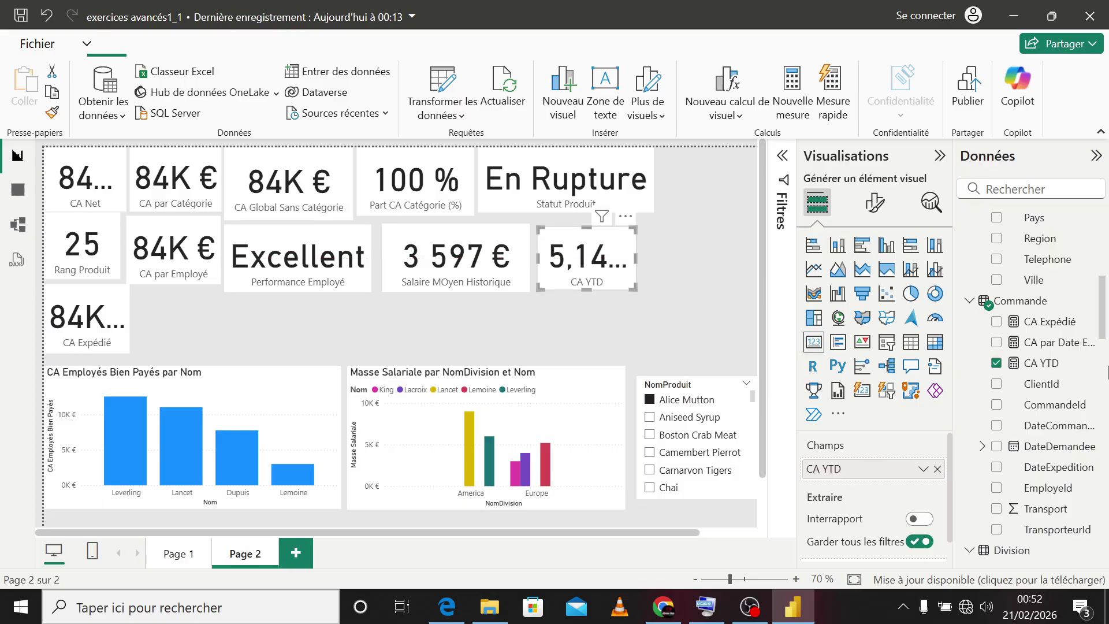
pyautogui.click(1048, 365)
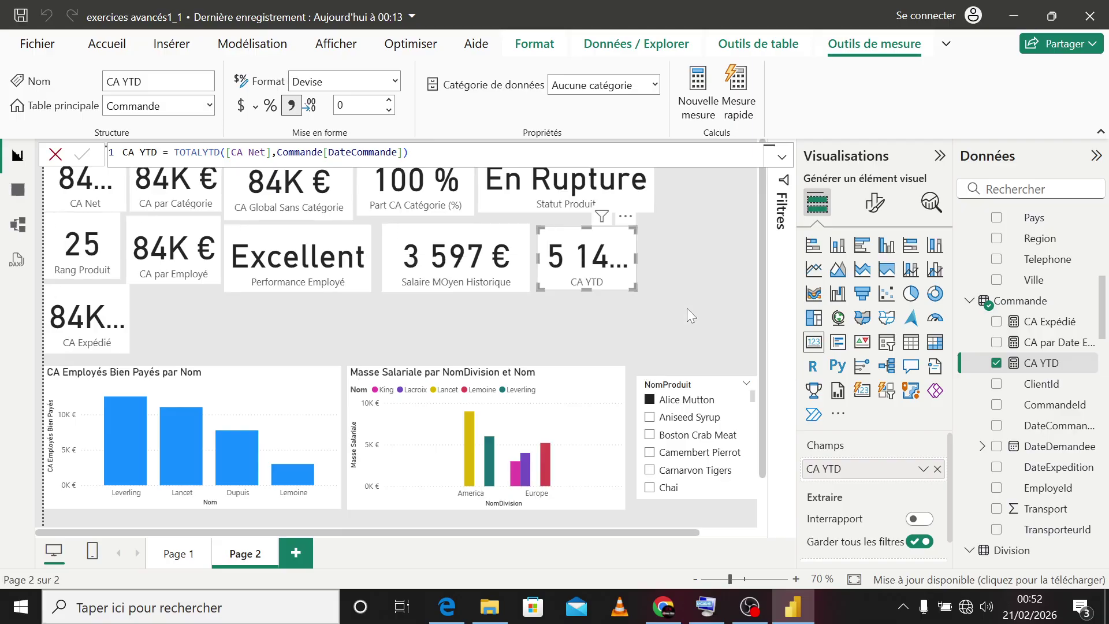
pyautogui.moveTo(635, 289); pyautogui.dragTo(656, 296)
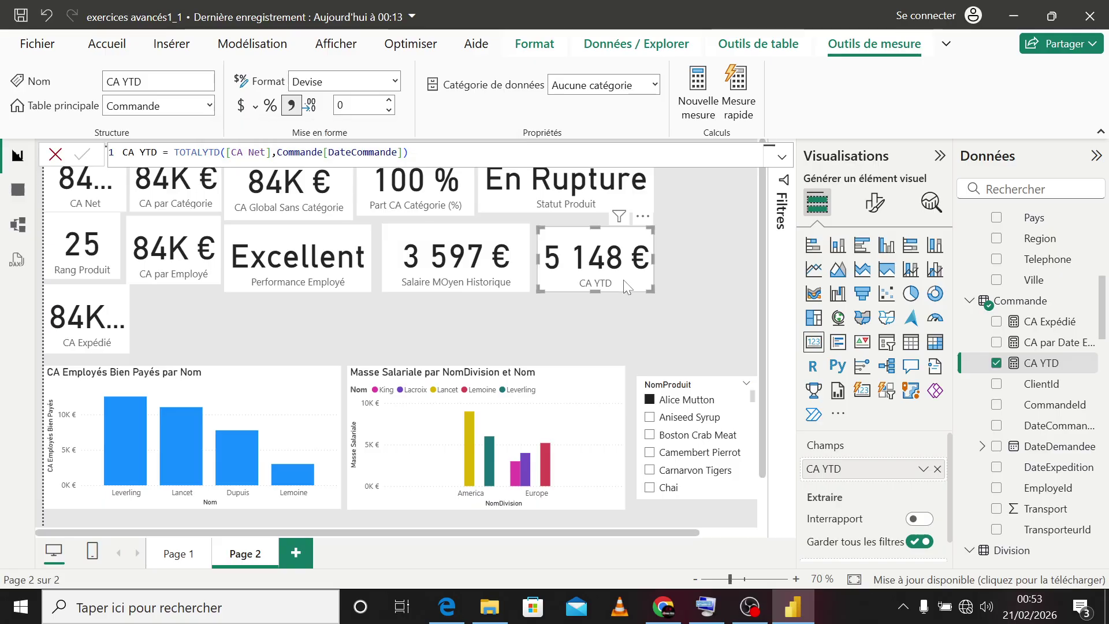
pyautogui.click(639, 309)
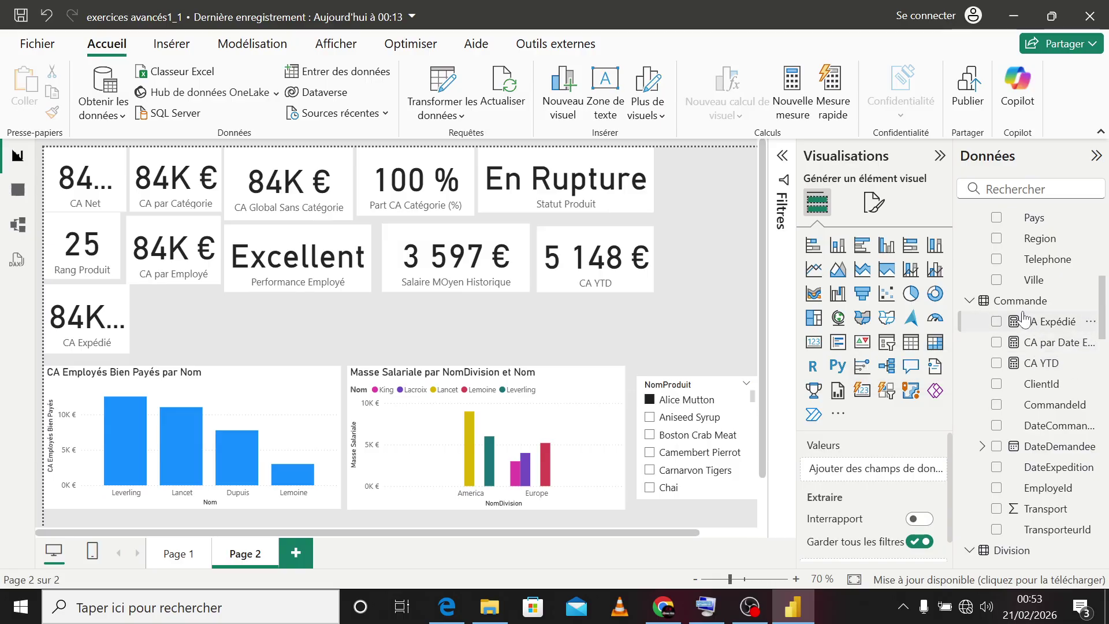
# Step: Start a new measure CA N-1 in the Client table using CALCULATE with [CA Net] as the expression
pyautogui.scroll(6, 1033, 361)
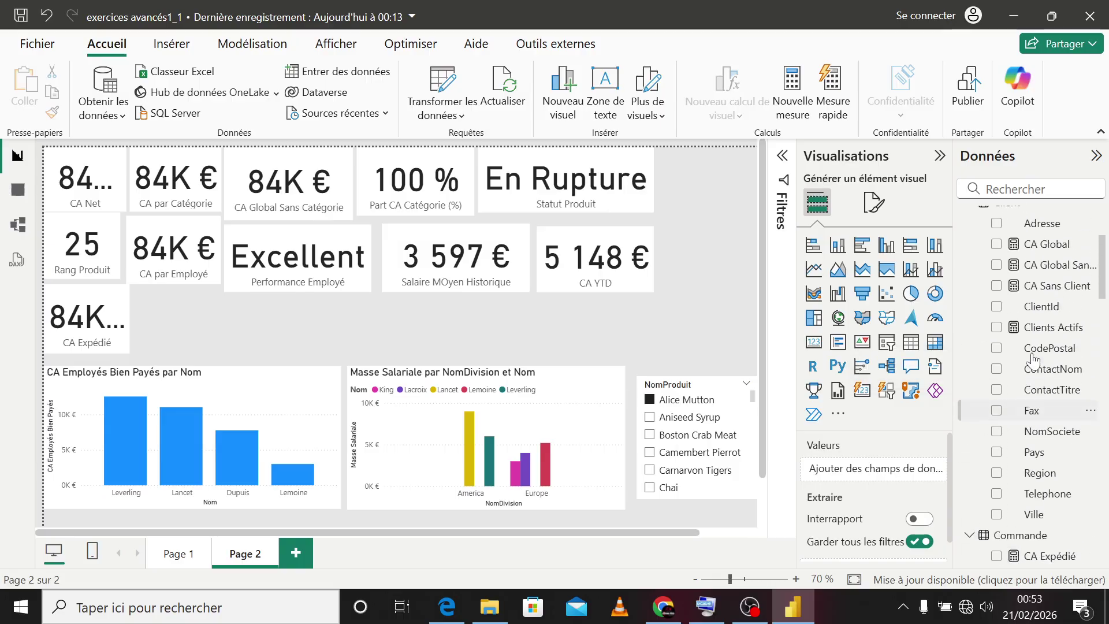
pyautogui.rightClick(1011, 369)
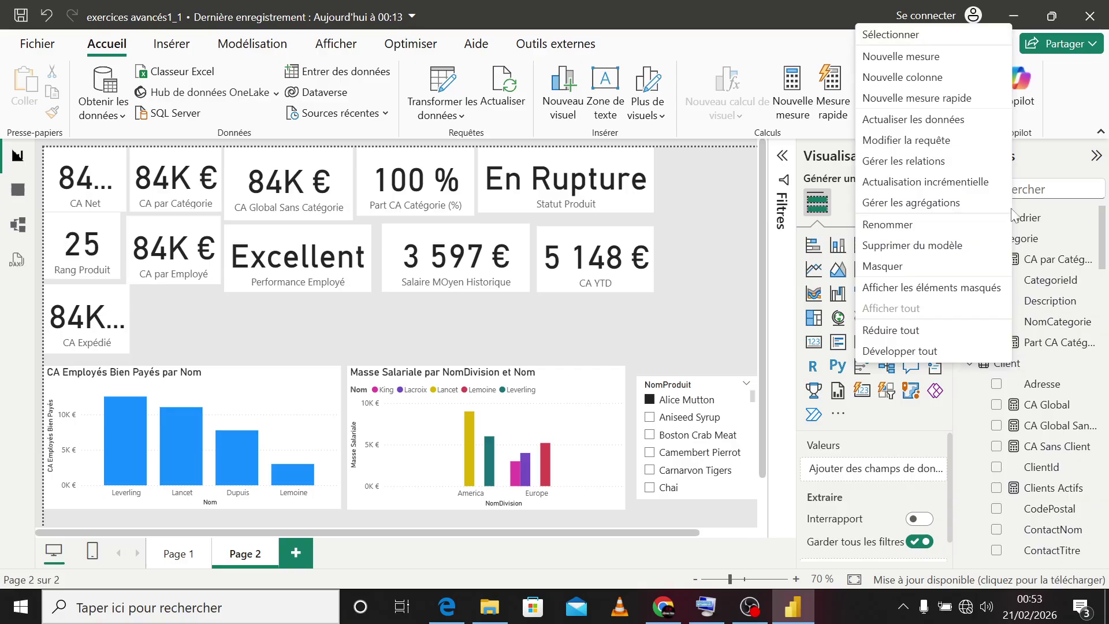
pyautogui.click(919, 63)
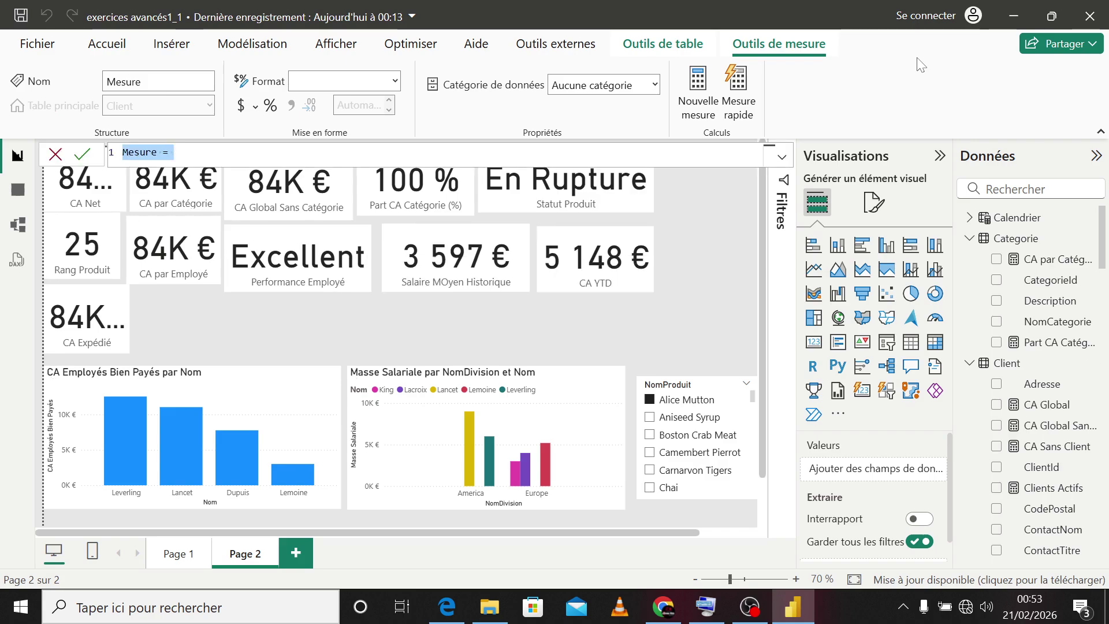
pyautogui.write('CA')
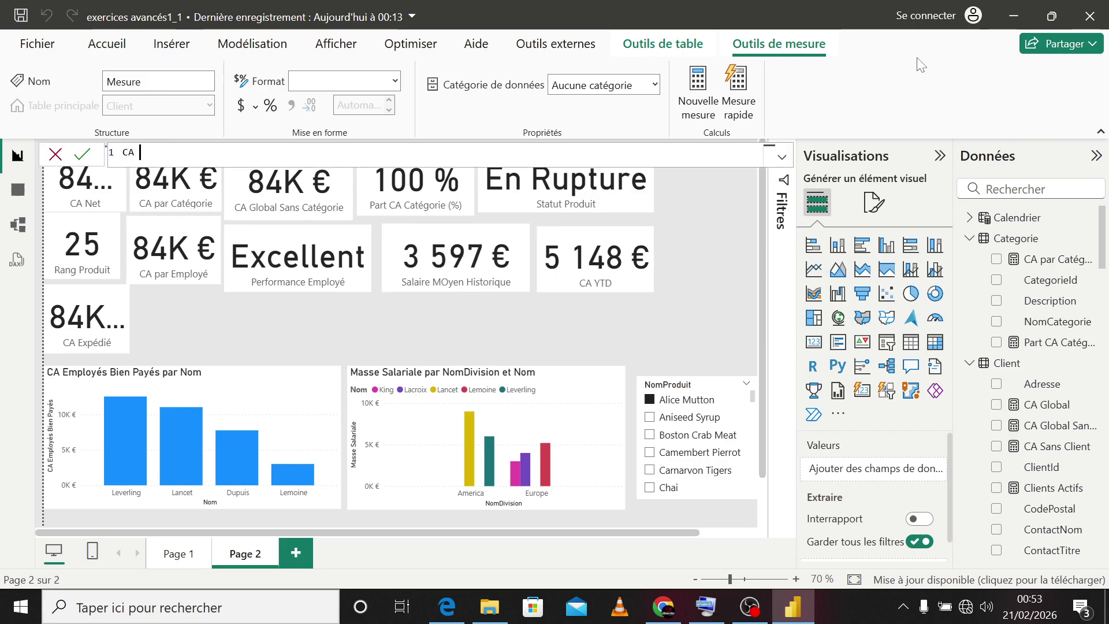
pyautogui.write(' N-1')
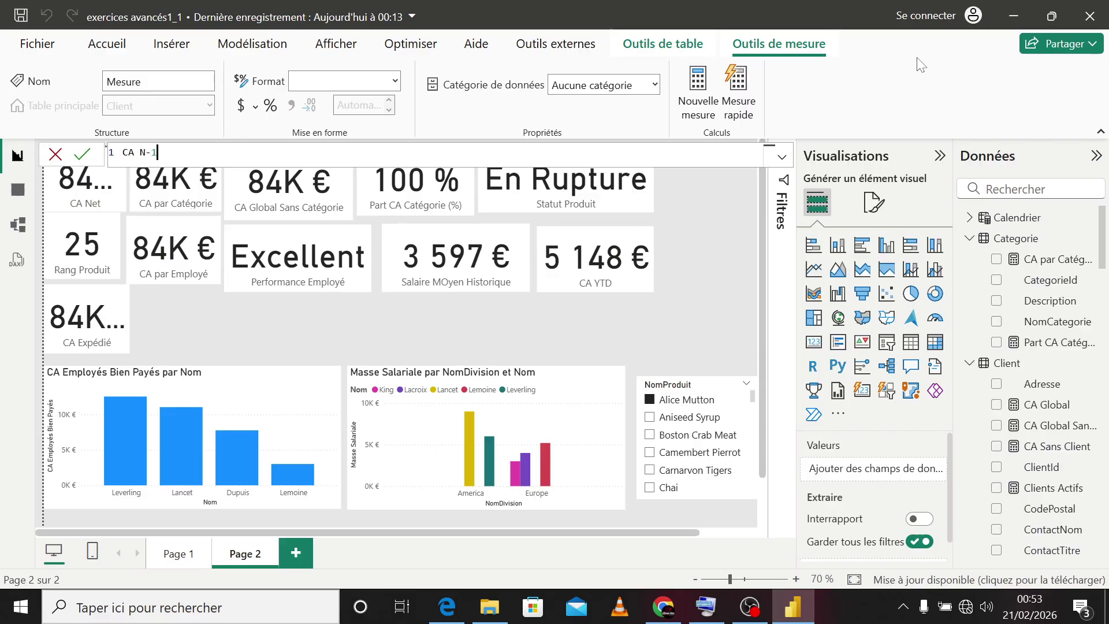
pyautogui.write('CALCULATE(')
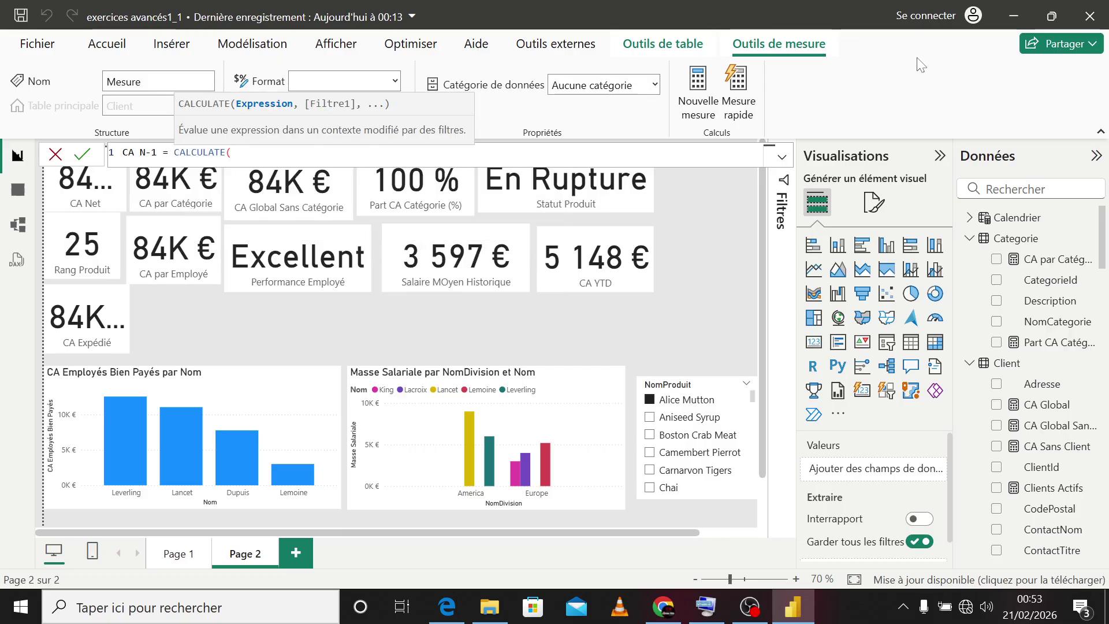
pyautogui.write('[ca')
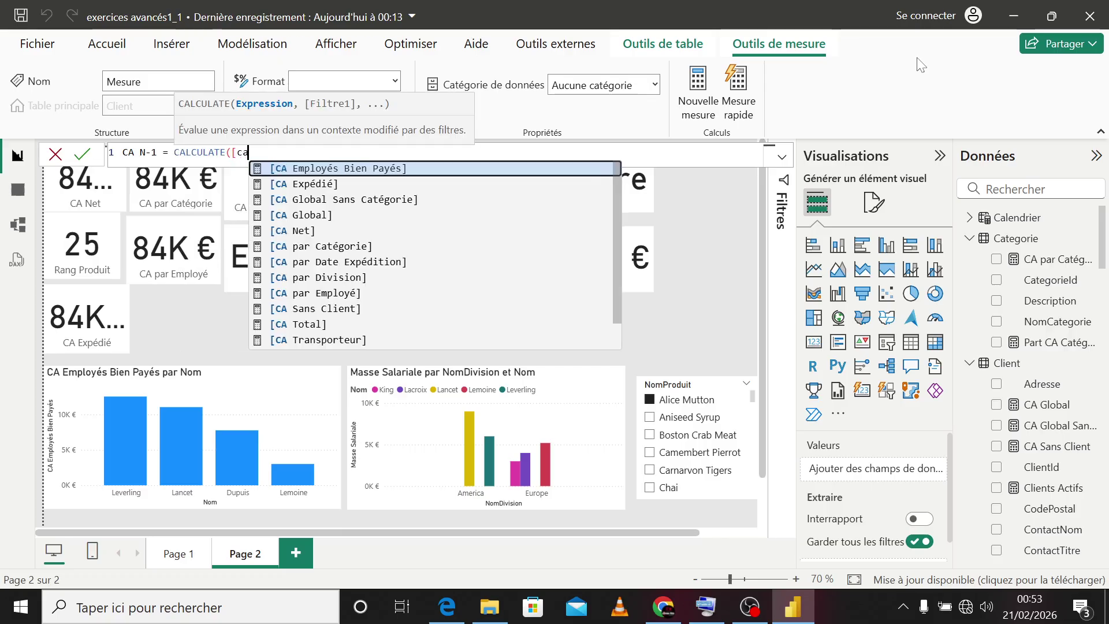
pyautogui.press('Down')
pyautogui.press('Down')
pyautogui.press('Down')
pyautogui.press('Down')
pyautogui.press('Tab')
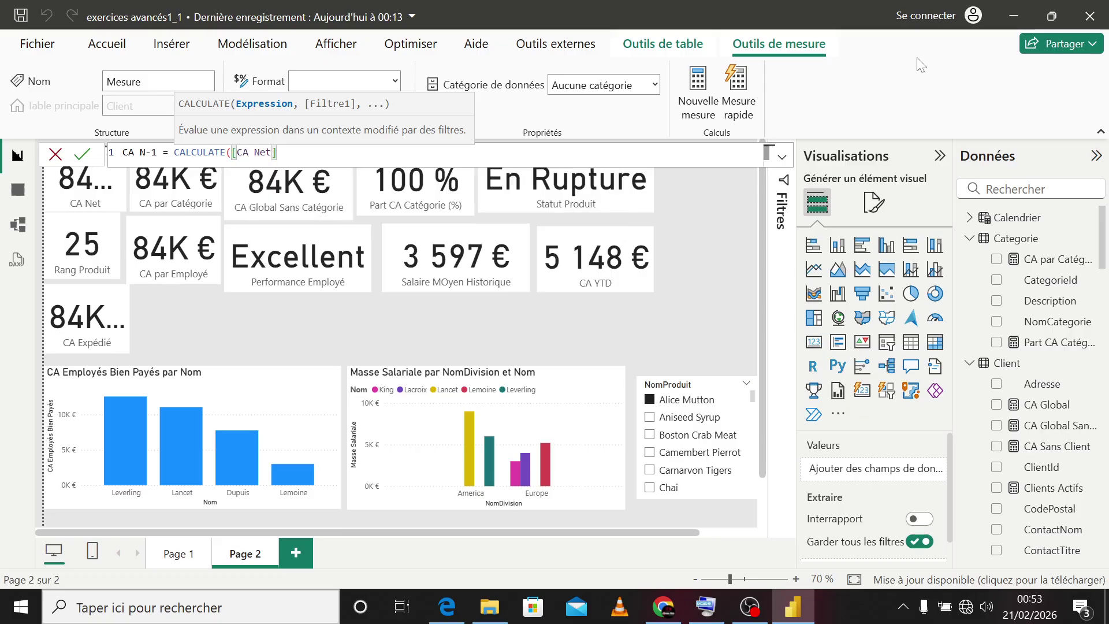
# Step: Complete the CA N-1 formula with the filter SAMEPERIODLASTYEAR(Commande[DateCommande]) and commit the measure
pyautogui.write(',same')
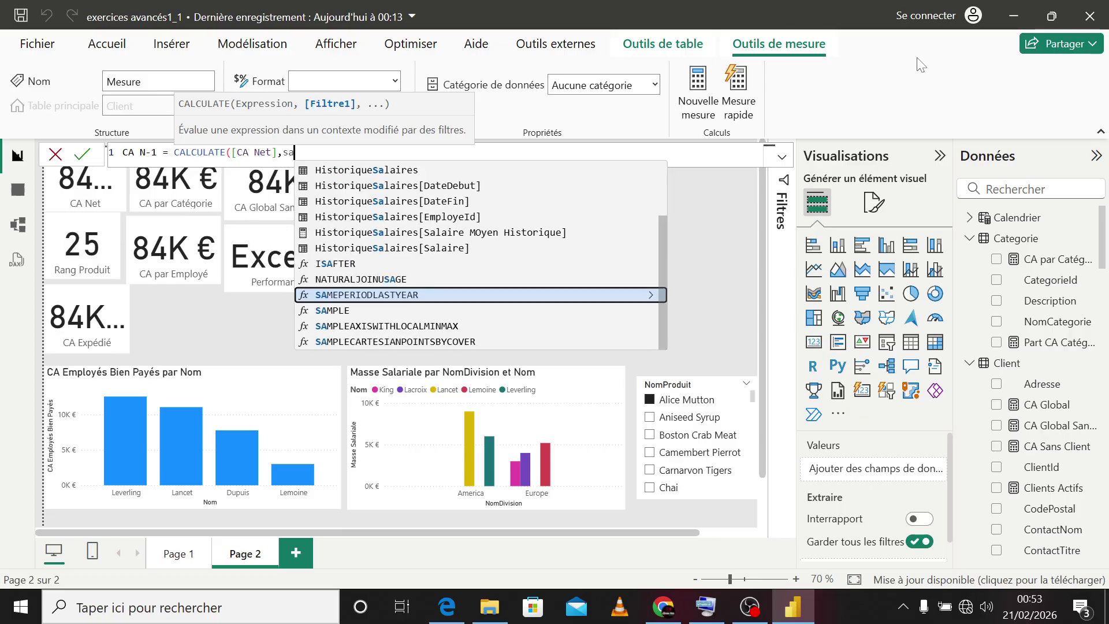
pyautogui.press('Tab')
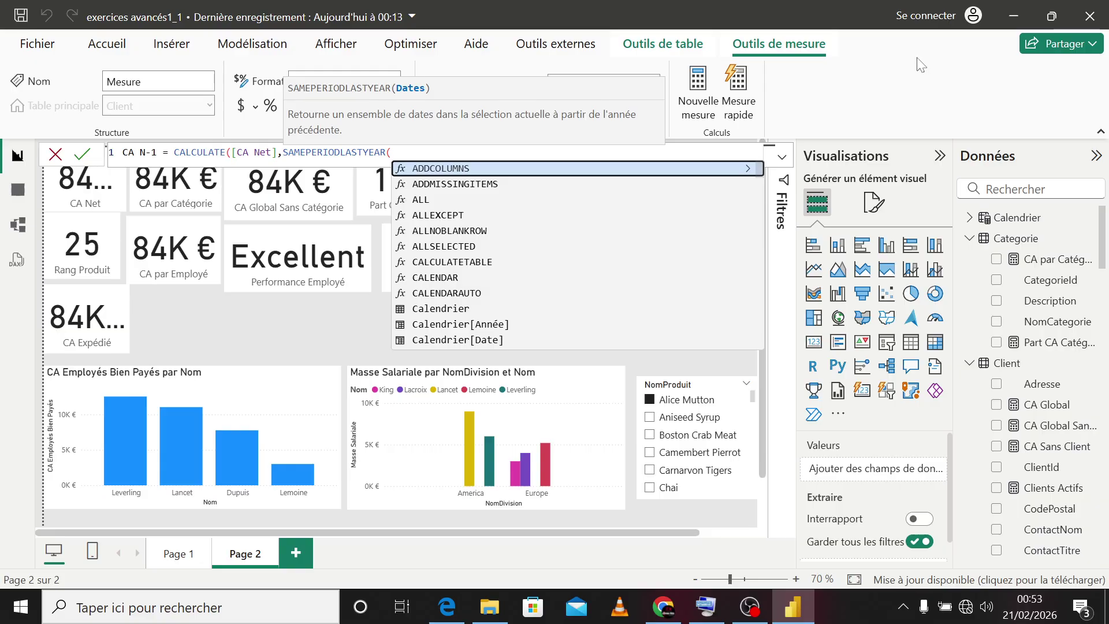
pyautogui.write('comm')
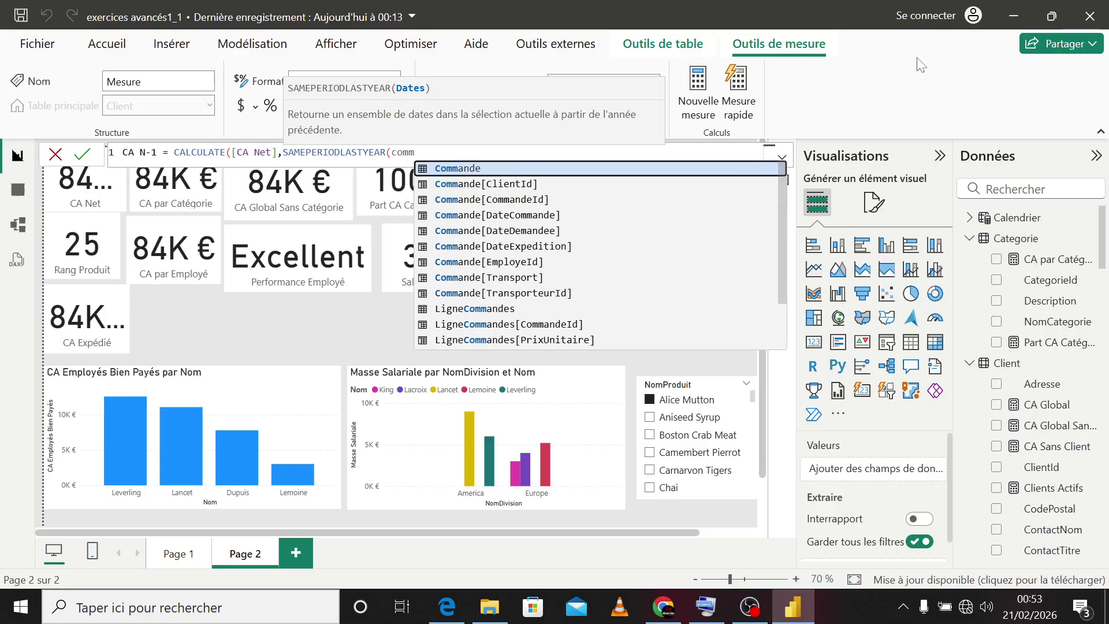
pyautogui.press('Down')
pyautogui.press('Down')
pyautogui.press('Down')
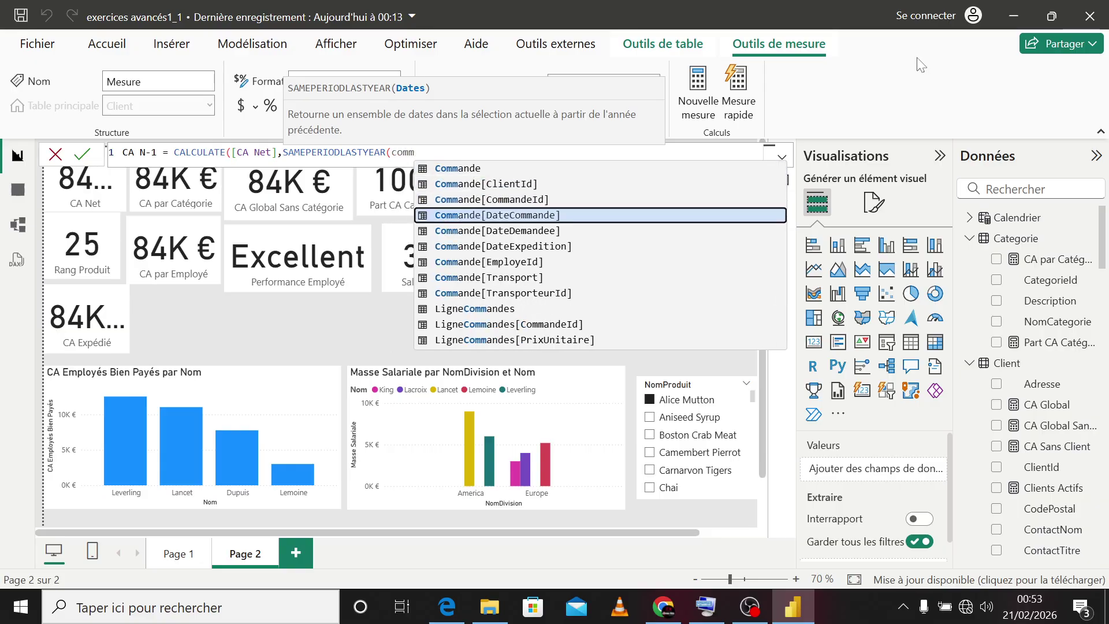
pyautogui.press('Tab')
pyautogui.write('))')
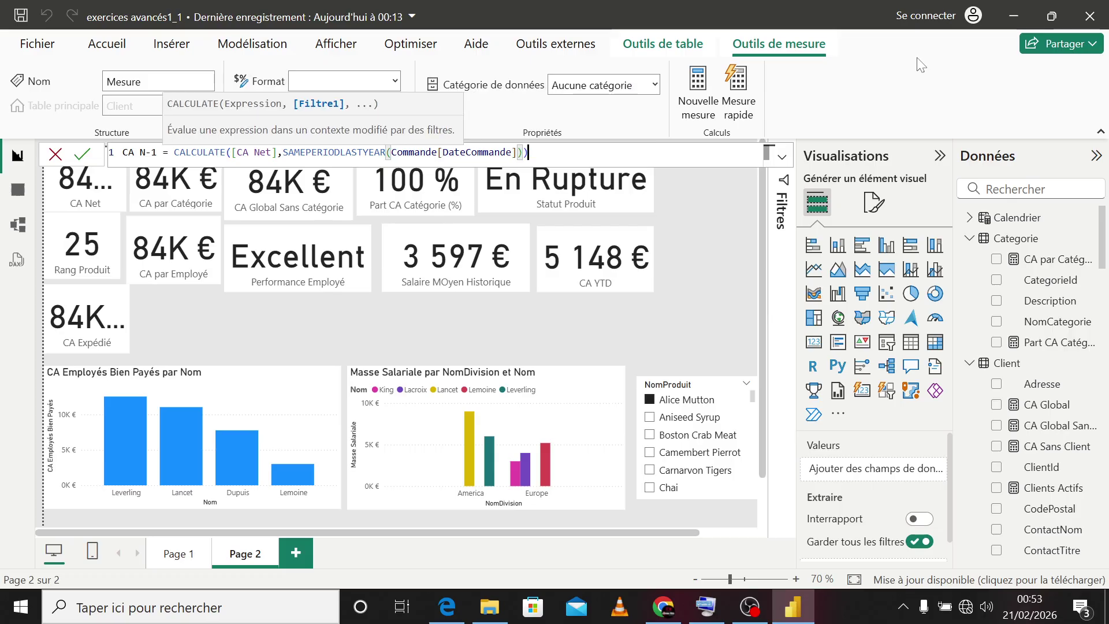
pyautogui.press('Return')
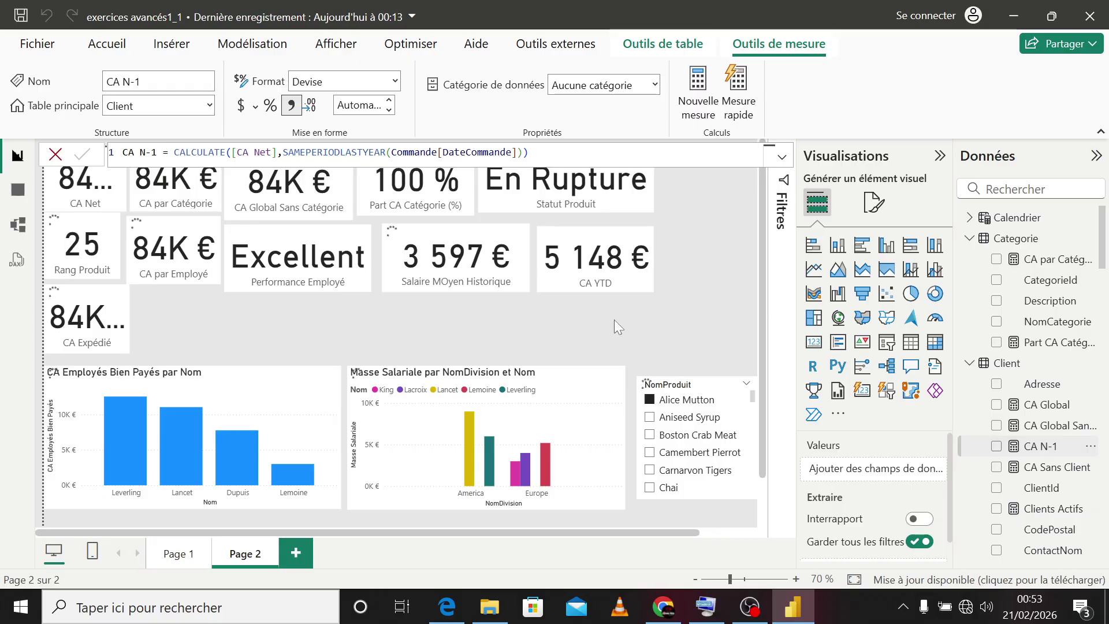
# Step: Add CA N-1 to Page 2 as a card with 0 decimals, placed beside the CA YTD card
pyautogui.click(814, 341)
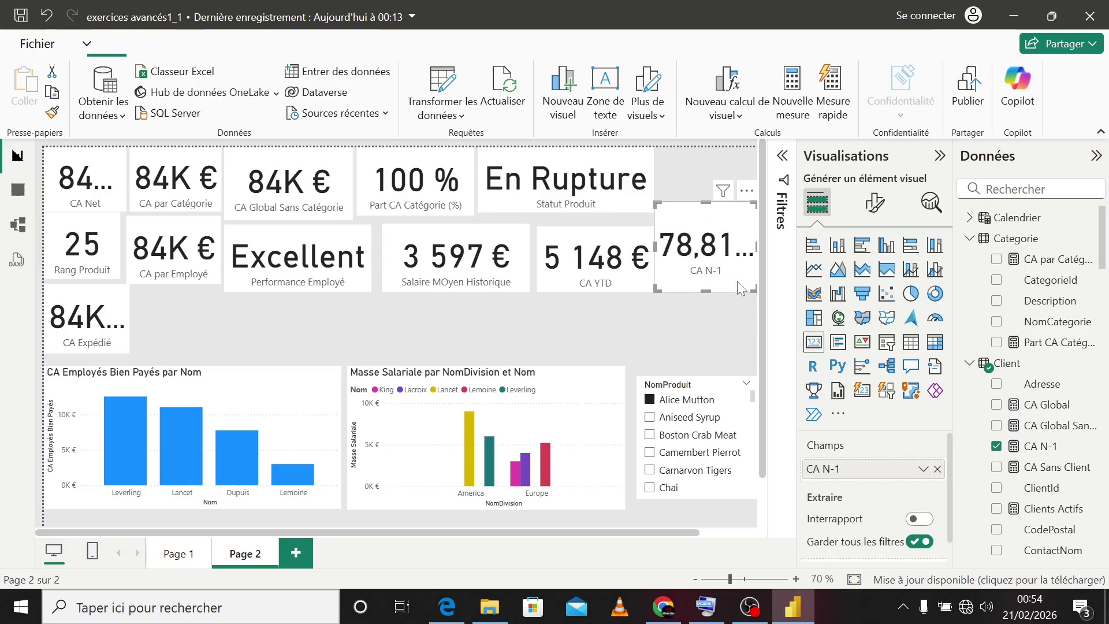
pyautogui.click(1040, 446)
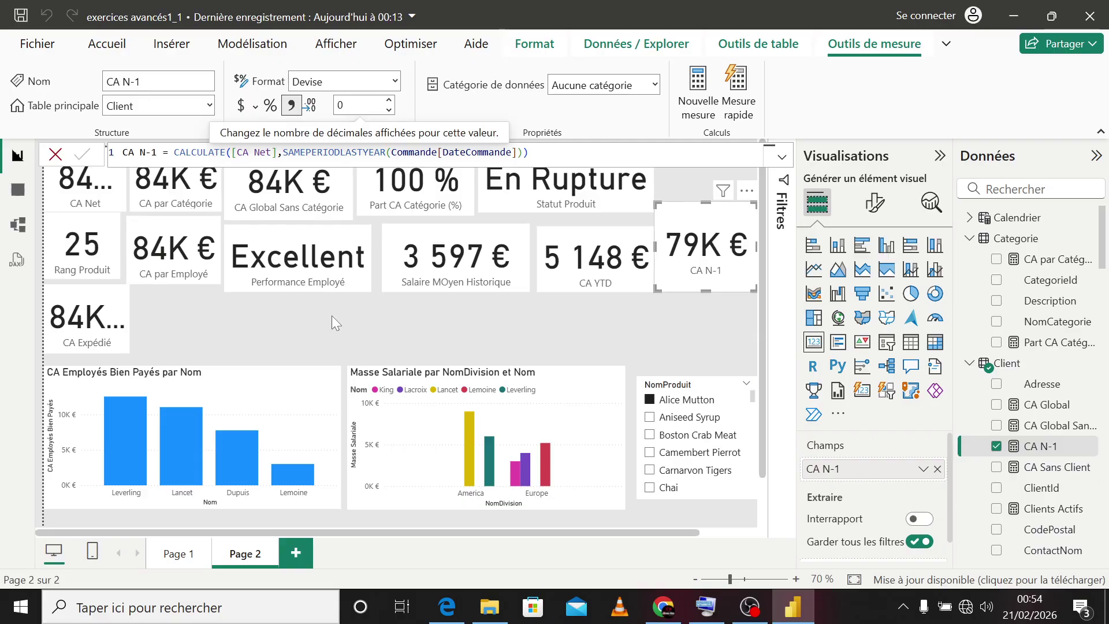
pyautogui.moveTo(670, 211); pyautogui.dragTo(671, 233)
pyautogui.click(654, 302)
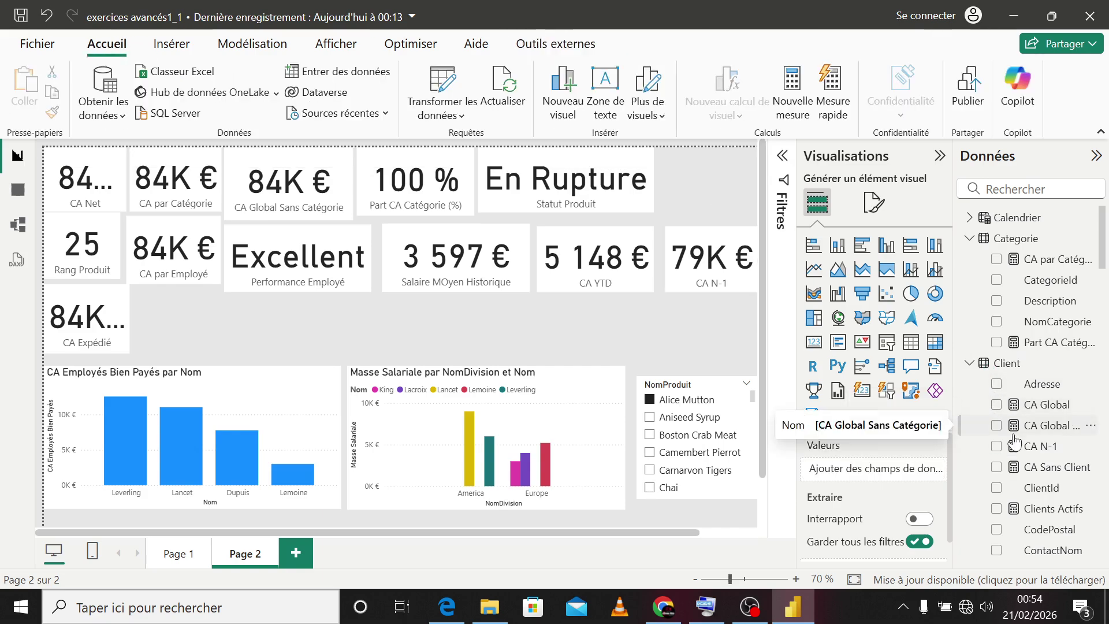
# Step: Start a new measure Taux de Croissance (%) in the Produit table using the DIVIDE function
pyautogui.scroll(-15, 1014, 442)
pyautogui.scroll(-5, 1014, 442)
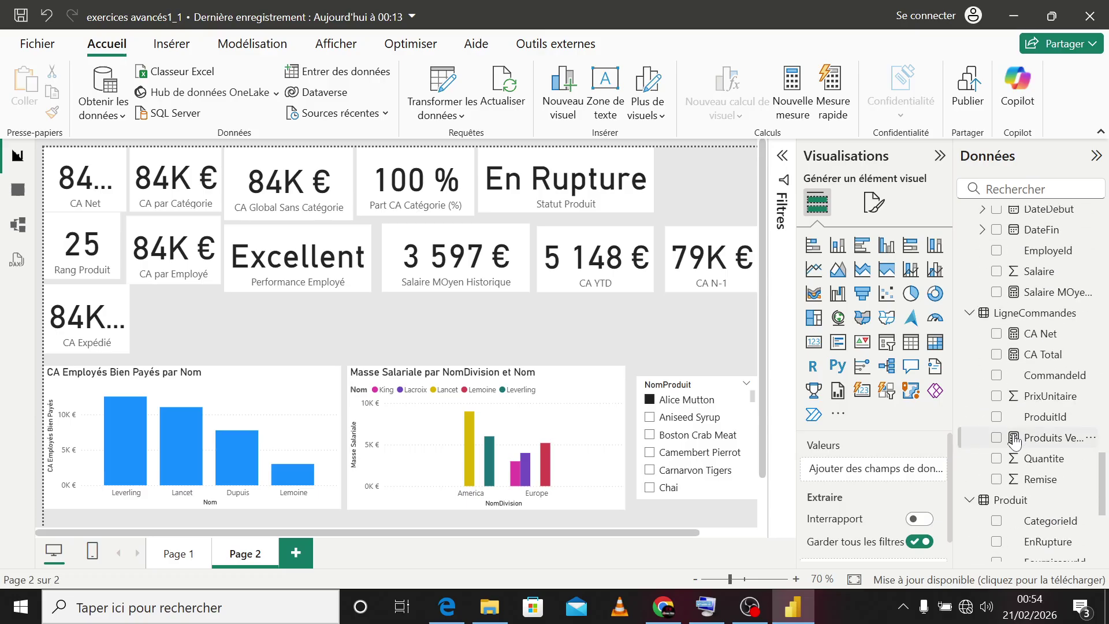
pyautogui.rightClick(1014, 421)
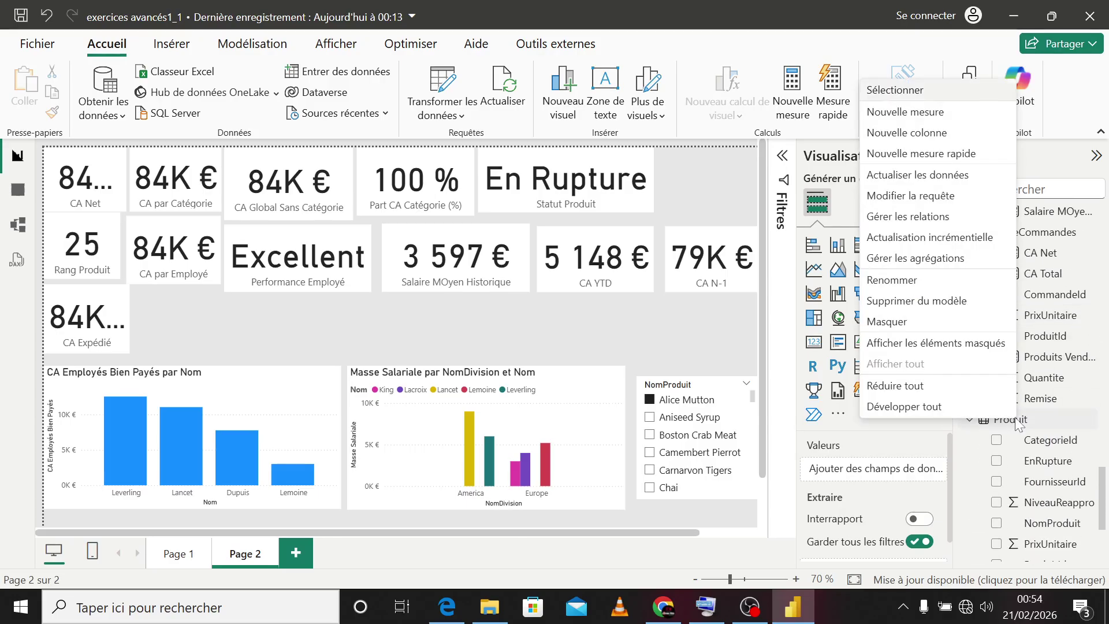
pyautogui.click(921, 113)
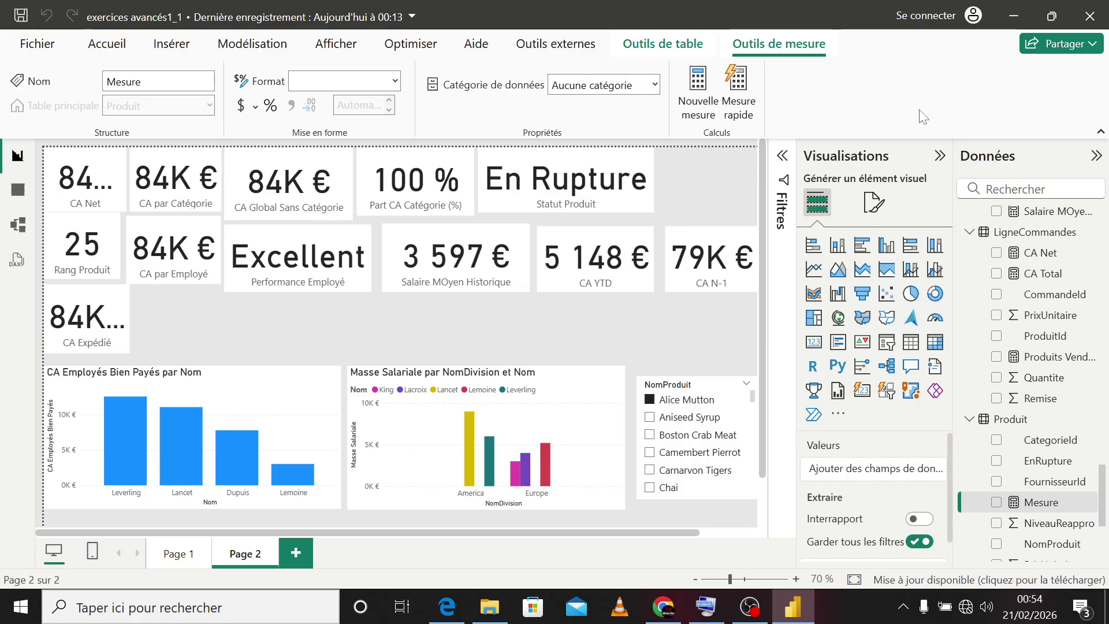
pyautogui.write('Taux de Croissan')
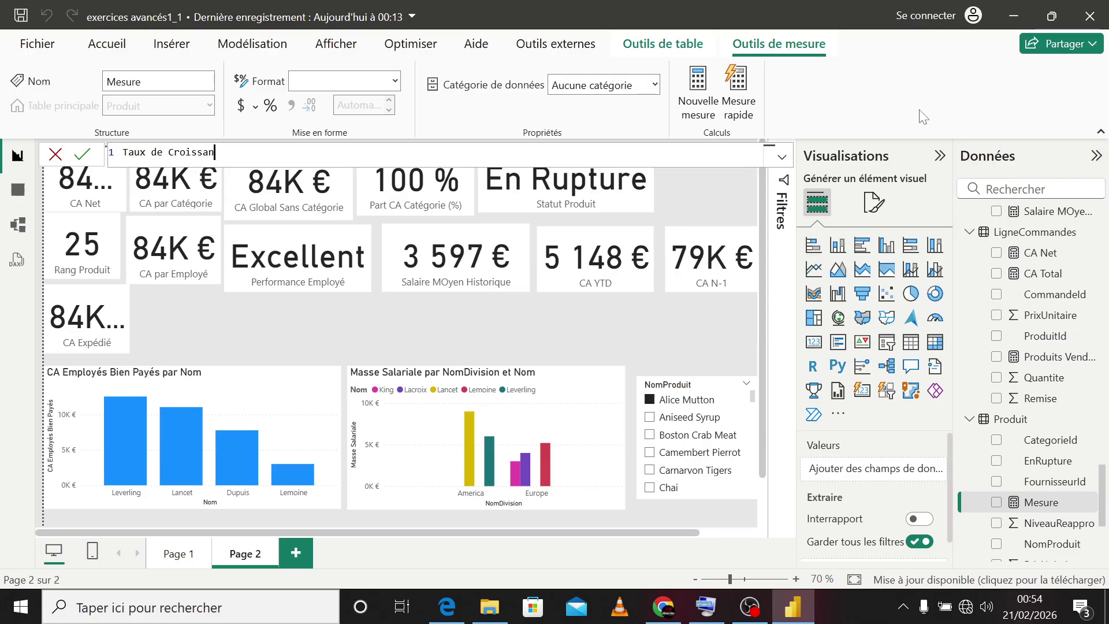
pyautogui.write('ce (%) ')
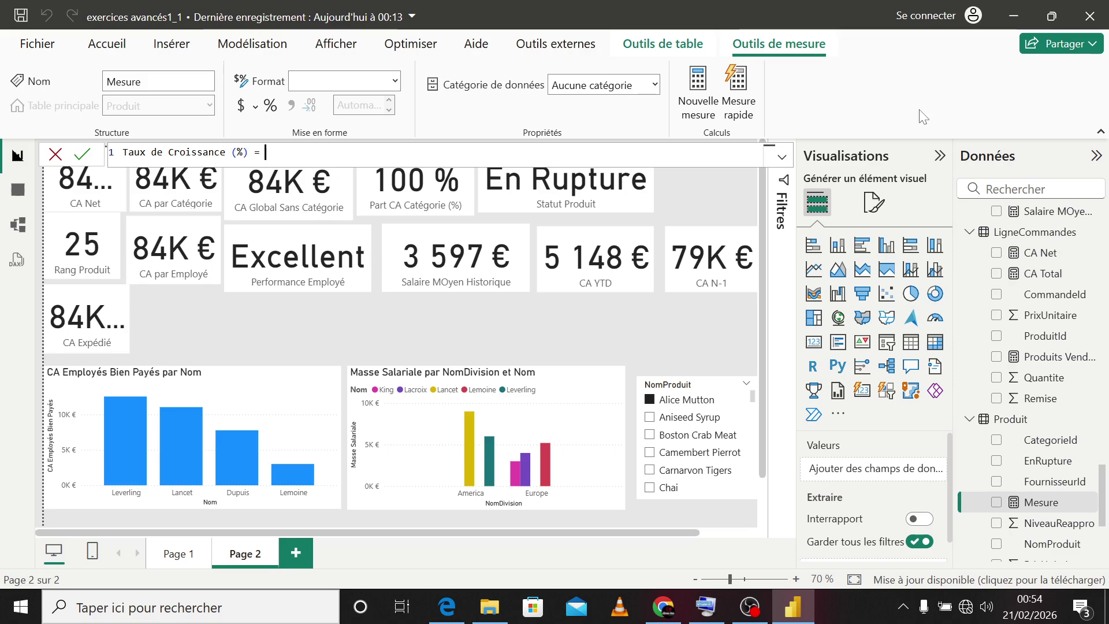
pyautogui.write('= DIVIDE(')
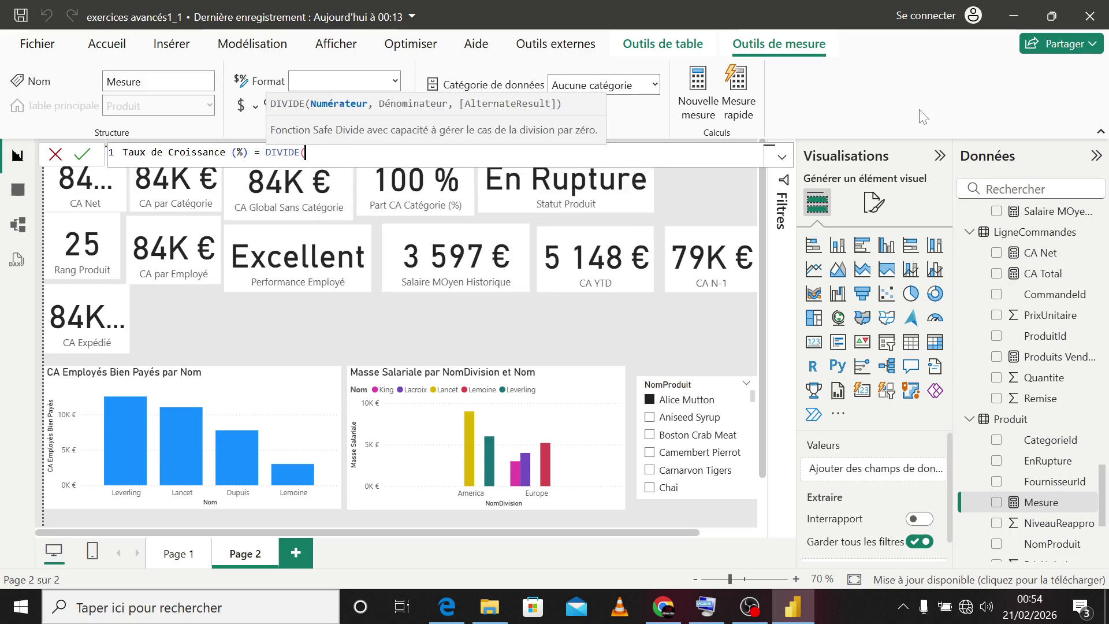
# Step: Enter [CA Net]-[CA N-1] as the numerator of the Taux de Croissance (%) formula
pyautogui.write('[')
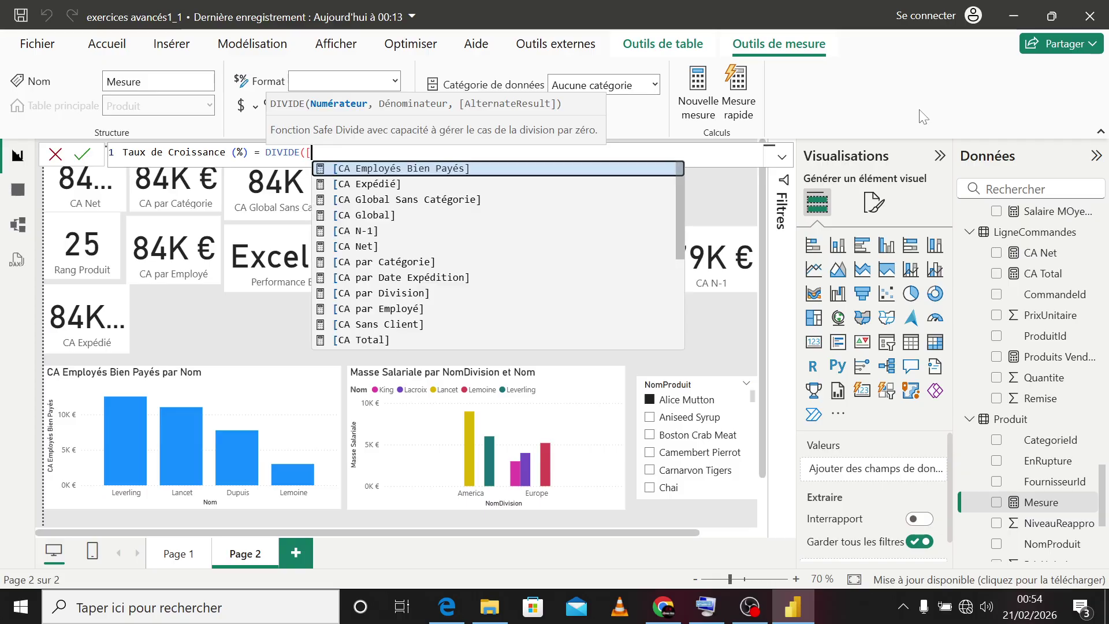
pyautogui.press('Down')
pyautogui.press('Down')
pyautogui.press('Down')
pyautogui.press('Down')
pyautogui.press('Down')
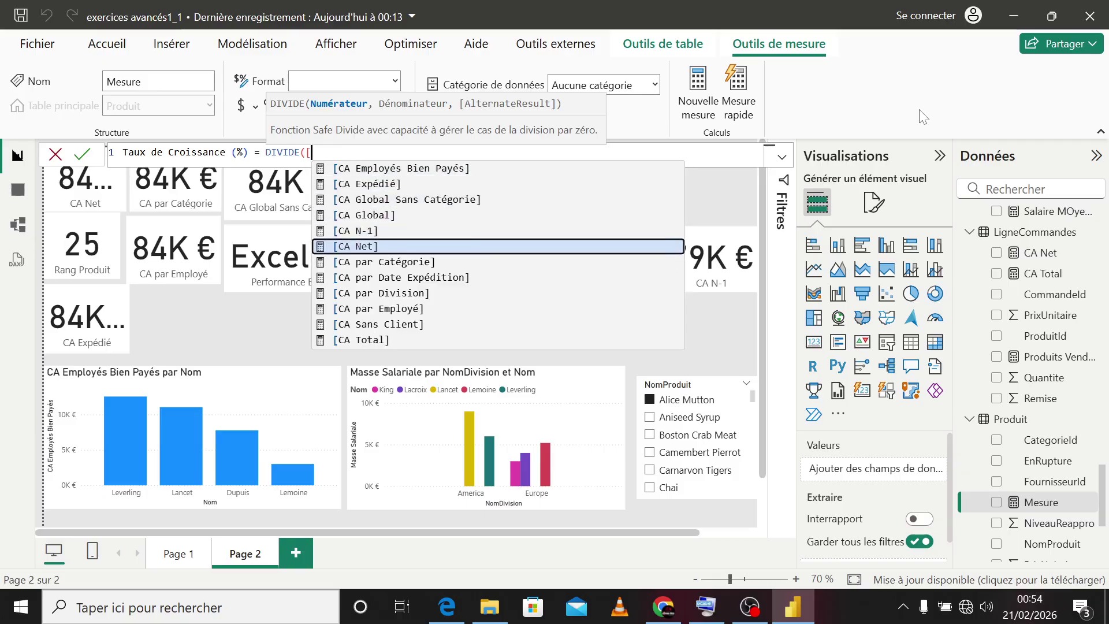
pyautogui.press('Tab')
pyautogui.write('-')
pyautogui.write('[c')
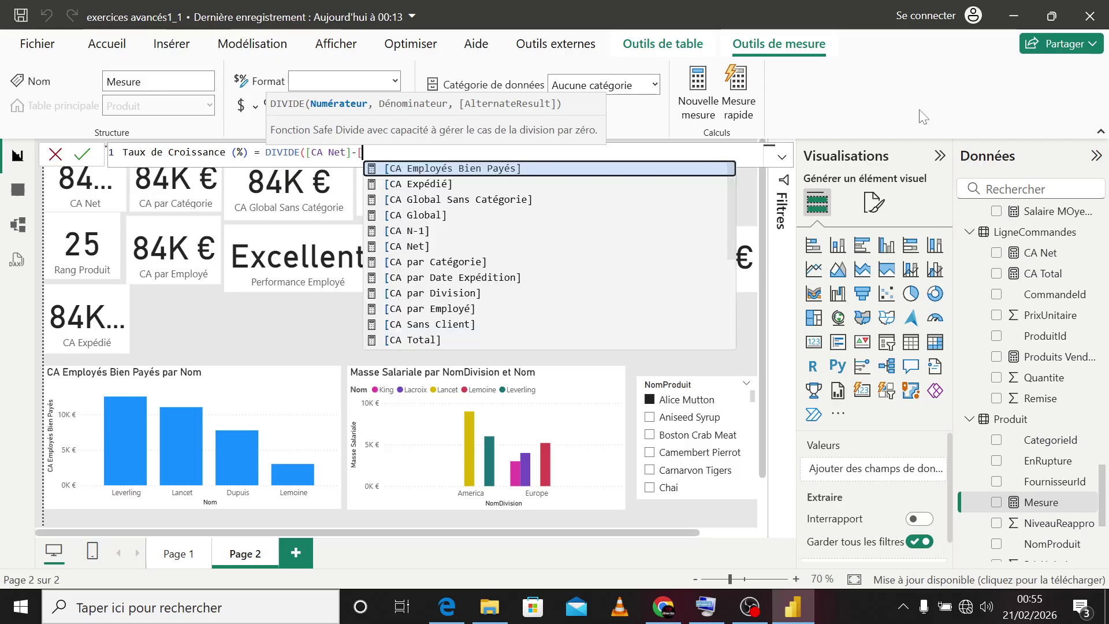
pyautogui.press('Down')
pyautogui.press('Down')
pyautogui.press('Down')
pyautogui.press('Down')
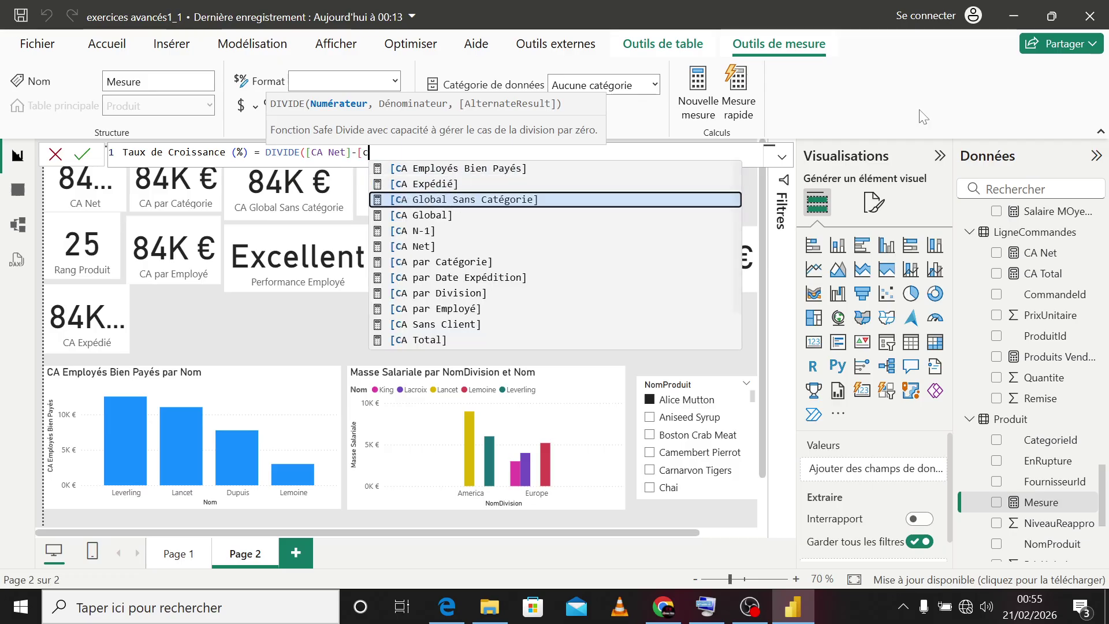
pyautogui.press('Tab')
# Step: Enter [CA N-1] as the denominator of the DIVIDE formula and commit the Taux de Croissance (%) measure
pyautogui.write(',[')
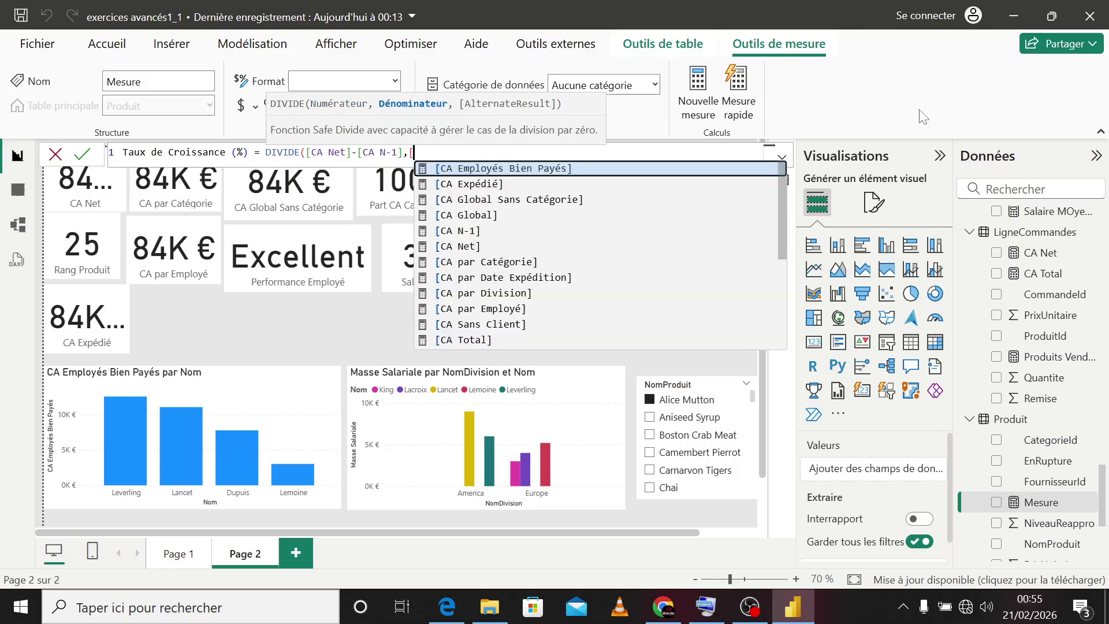
pyautogui.press('Down')
pyautogui.press('Down')
pyautogui.press('Down')
pyautogui.press('Down')
pyautogui.press('Down')
pyautogui.press('Up')
pyautogui.press('Tab')
pyautogui.write(')')
pyautogui.press('Return')
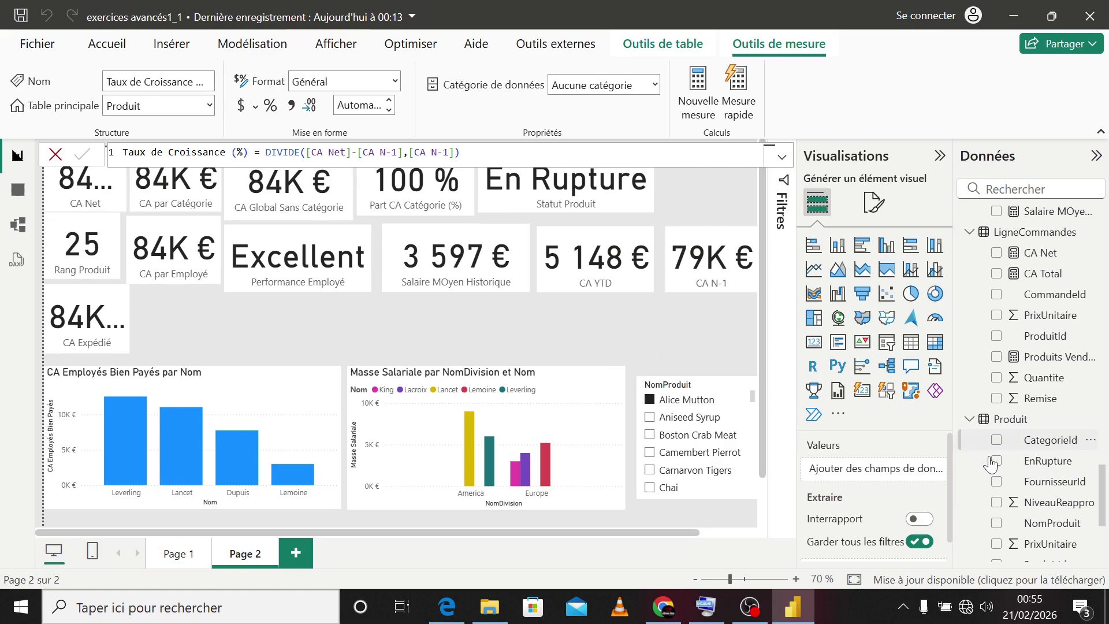
# Step: Add Taux de Croissance (%) from the Produit table to Page 2 as a resized card above the NomProduit slicer
pyautogui.scroll(-3, 1005, 470)
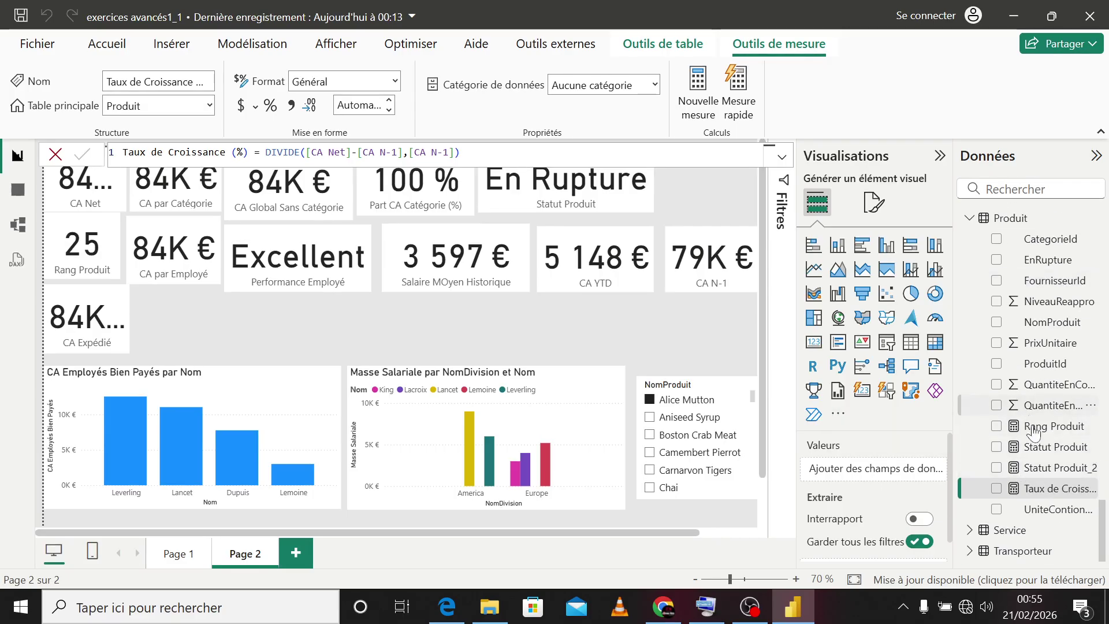
pyautogui.click(997, 489)
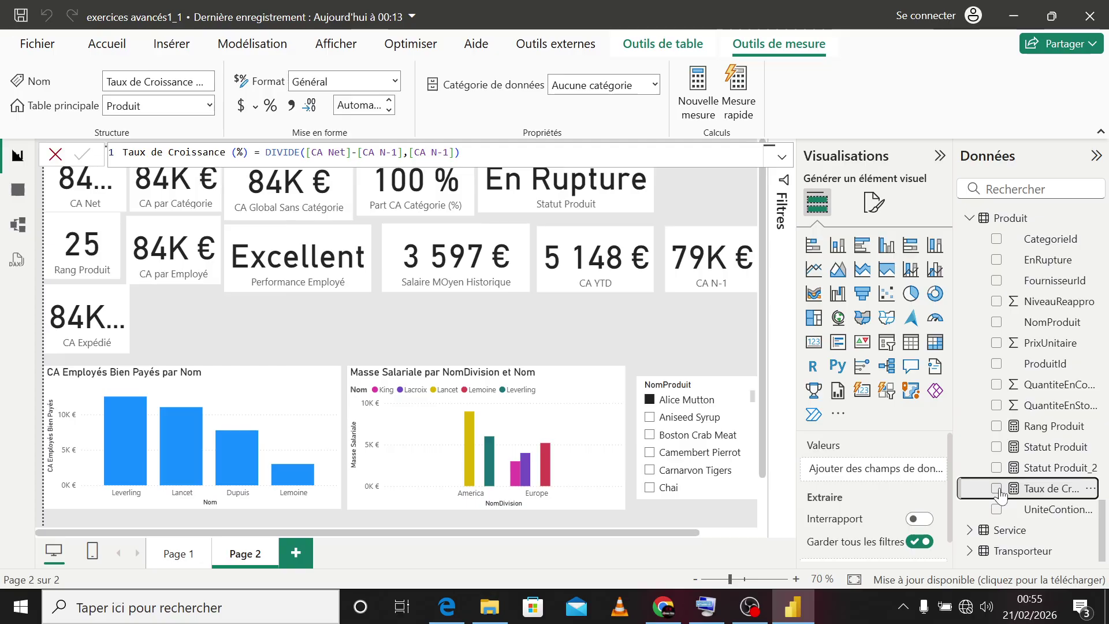
pyautogui.click(814, 342)
pyautogui.moveTo(283, 388); pyautogui.dragTo(262, 307)
pyautogui.moveTo(261, 261); pyautogui.dragTo(714, 304)
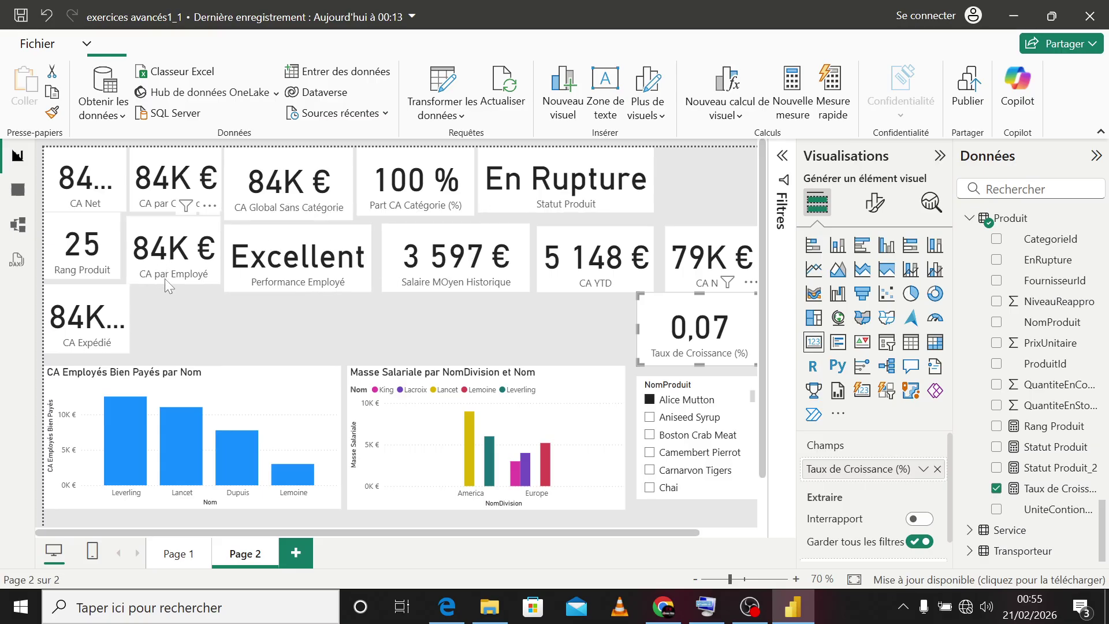
# Step: Delete the CA par Employé card and move the CA Expédié card into its place beside Rang Produit
pyautogui.click(187, 268)
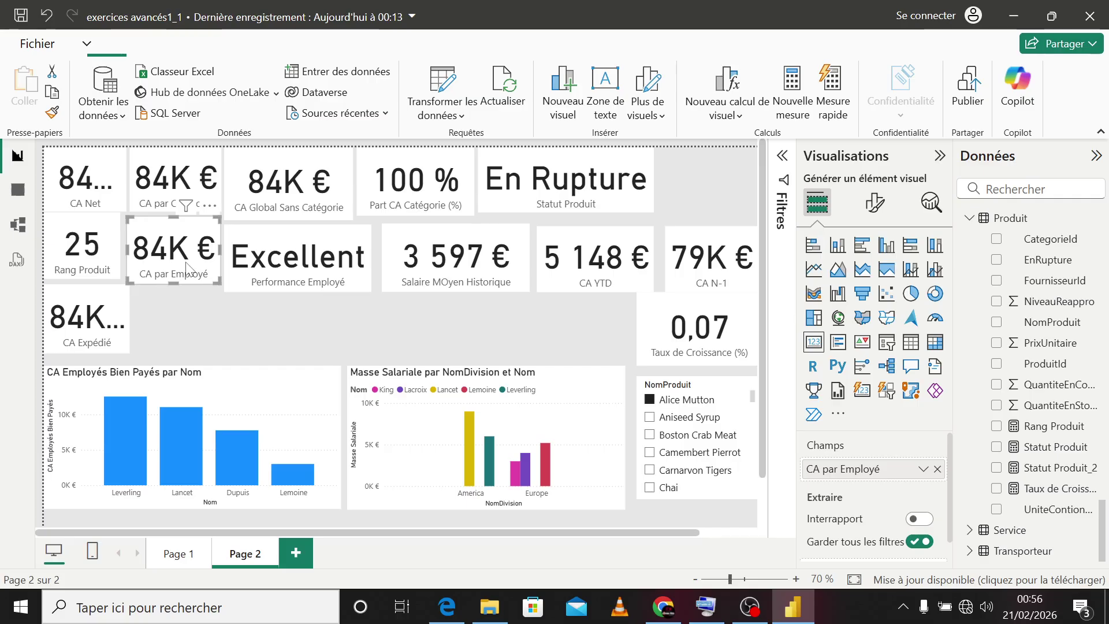
pyautogui.press('Delete')
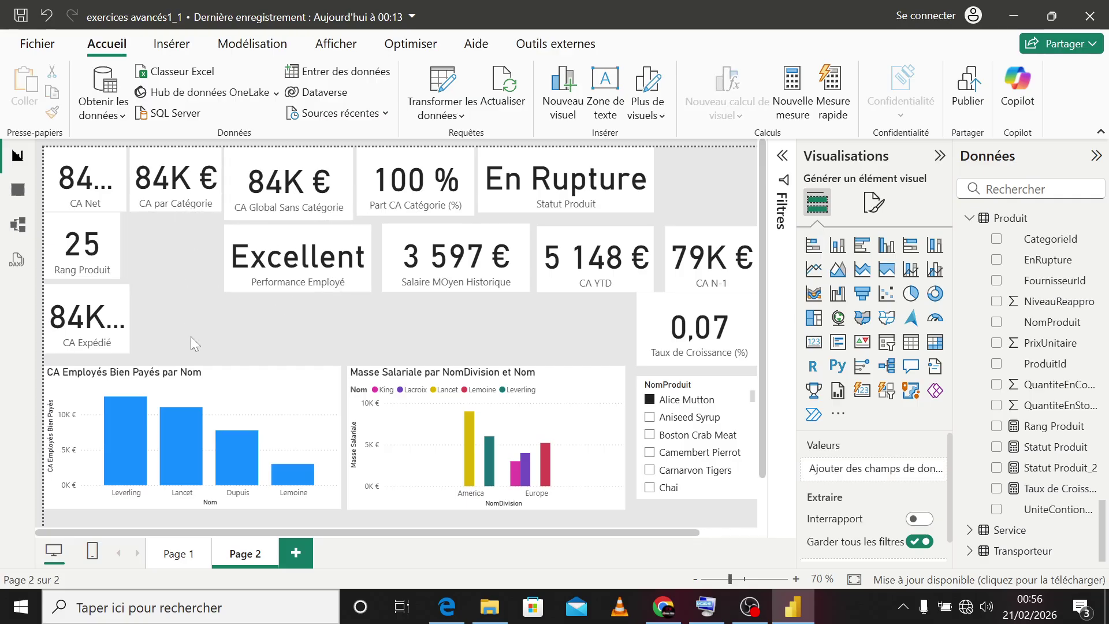
pyautogui.moveTo(87, 311); pyautogui.dragTo(172, 245)
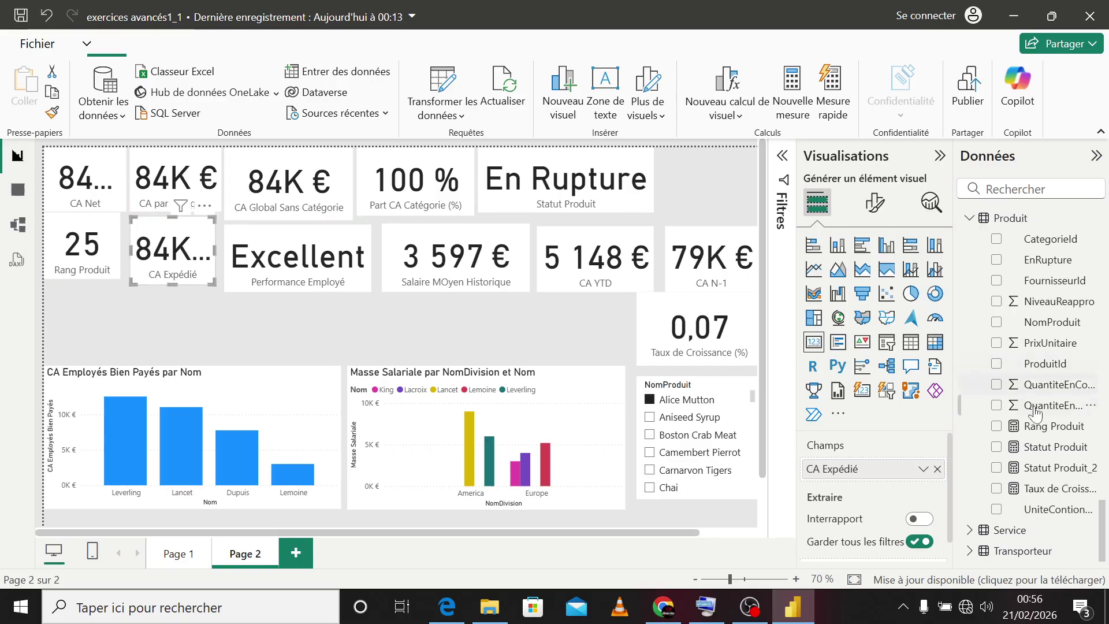
# Step: Add a slicer on the Service table's NomService field to Page 2 and set its style to Liste déroulante
pyautogui.click(970, 531)
pyautogui.scroll(-2, 982, 537)
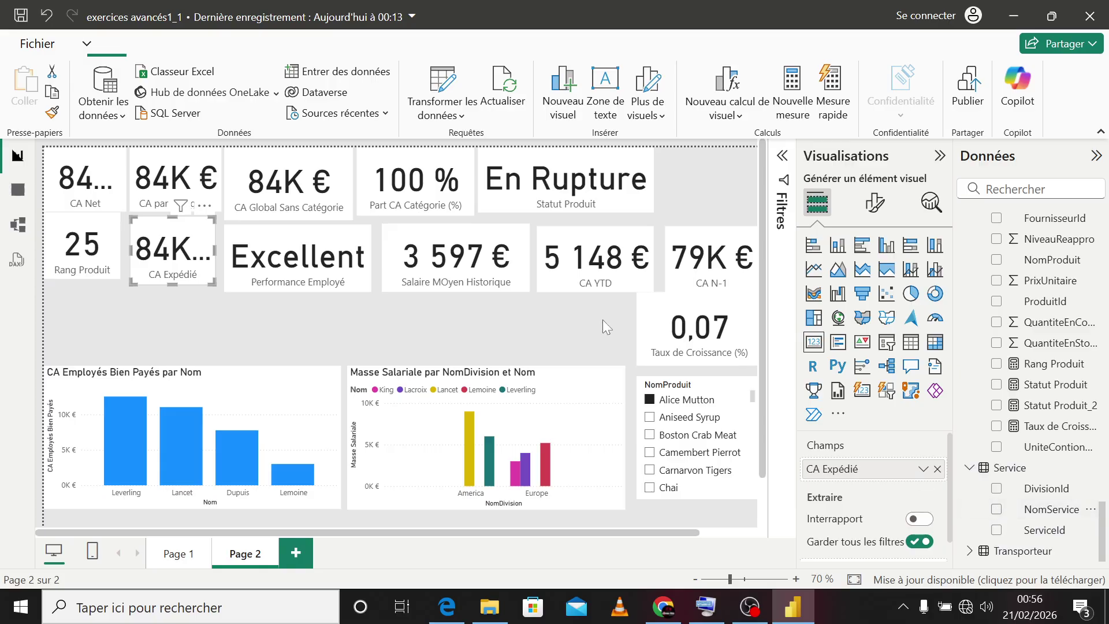
pyautogui.press('Escape')
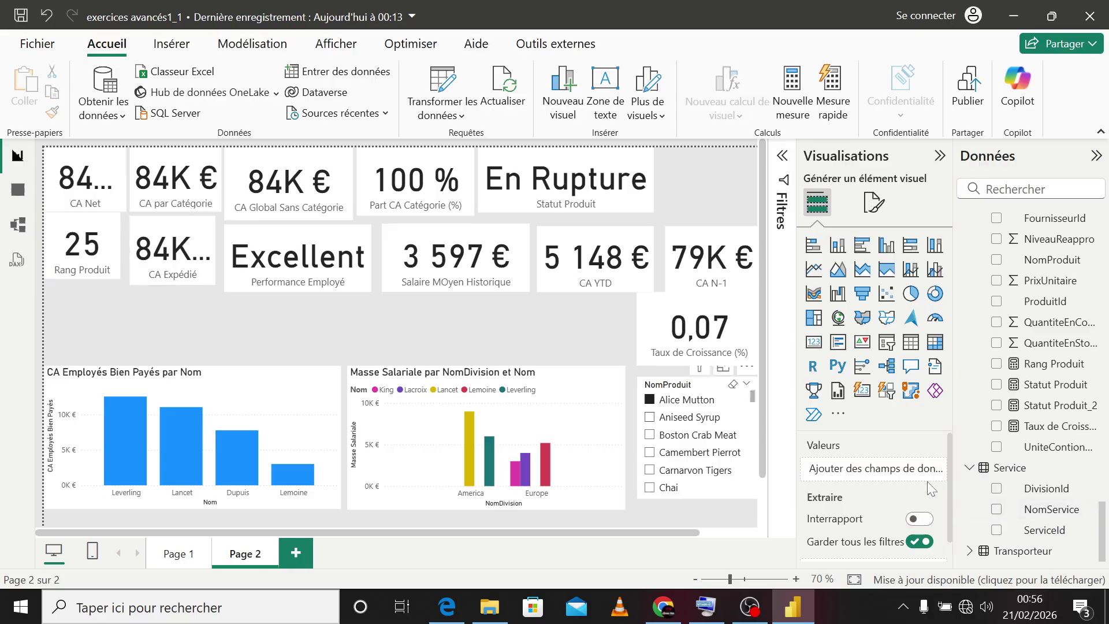
pyautogui.click(997, 511)
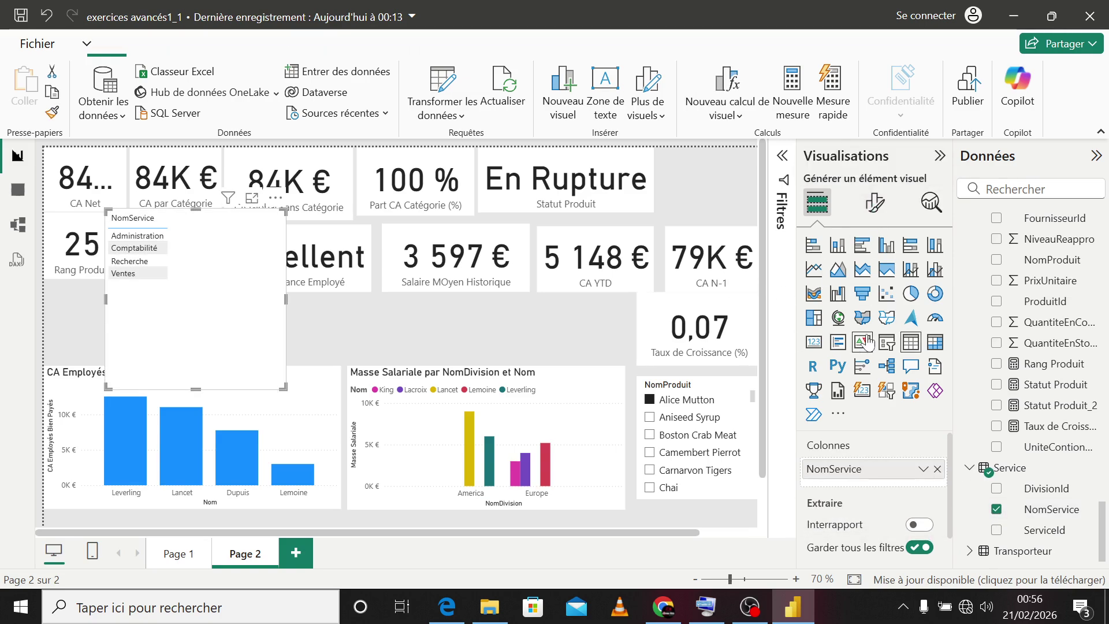
pyautogui.click(874, 202)
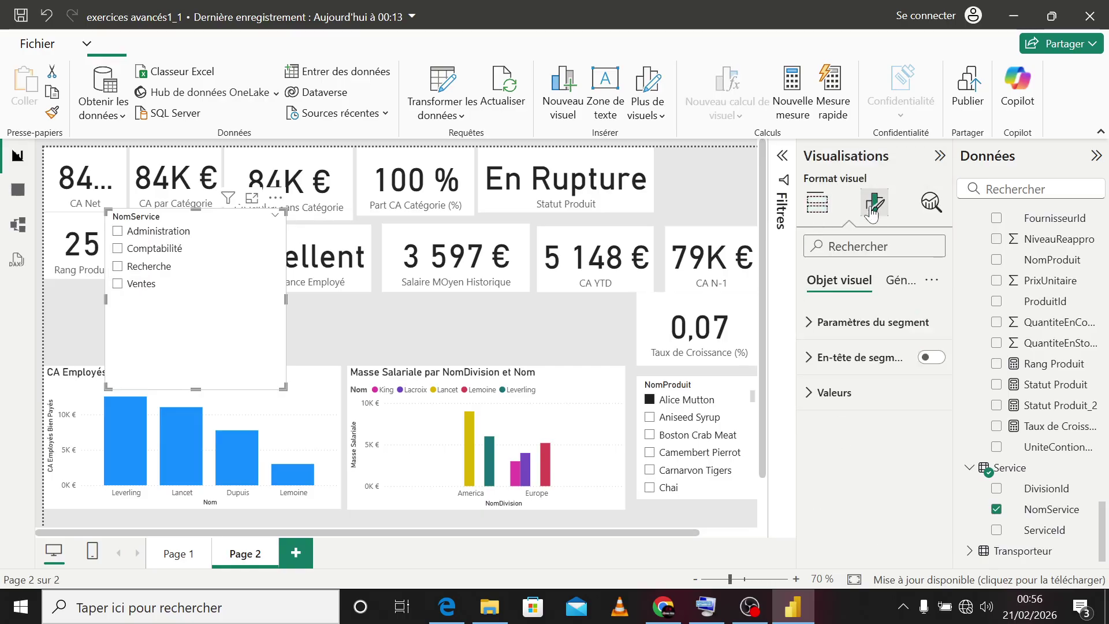
pyautogui.click(858, 324)
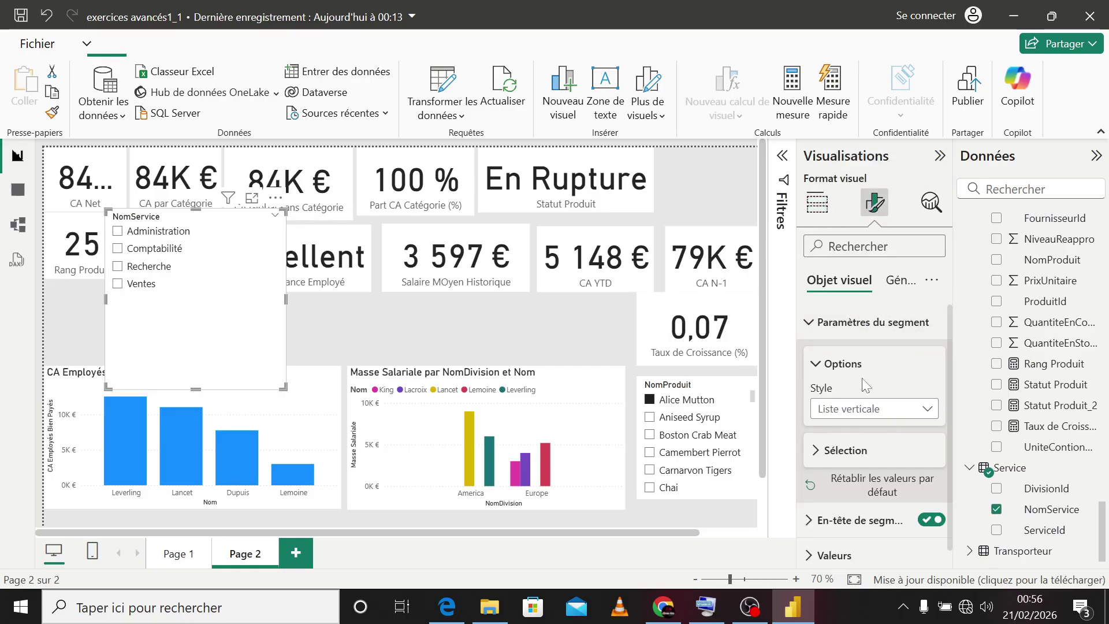
pyautogui.click(864, 410)
pyautogui.click(861, 471)
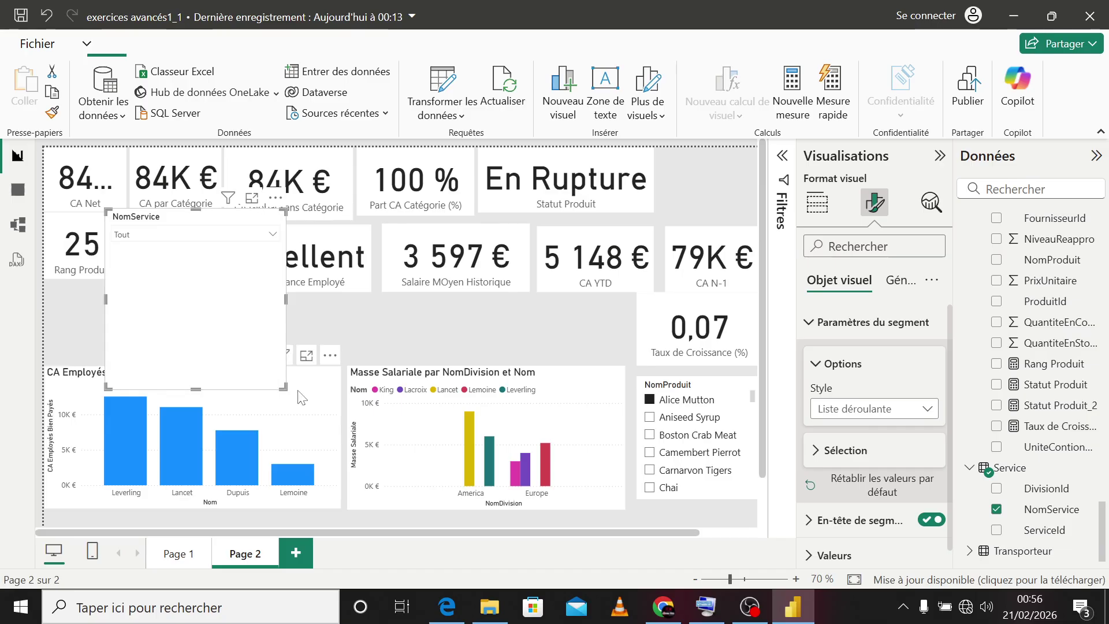
# Step: Shrink the NomService slicer and place it in the page's upper-right corner, clear of the Statut Produit card
pyautogui.moveTo(283, 387); pyautogui.dragTo(731, 192)
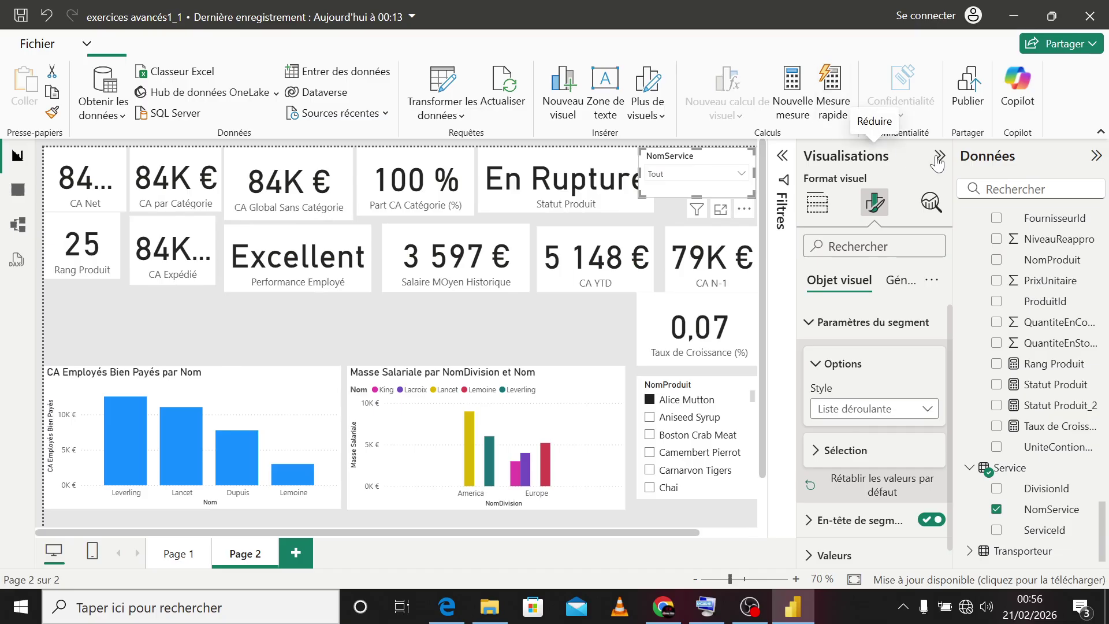
pyautogui.click(1096, 157)
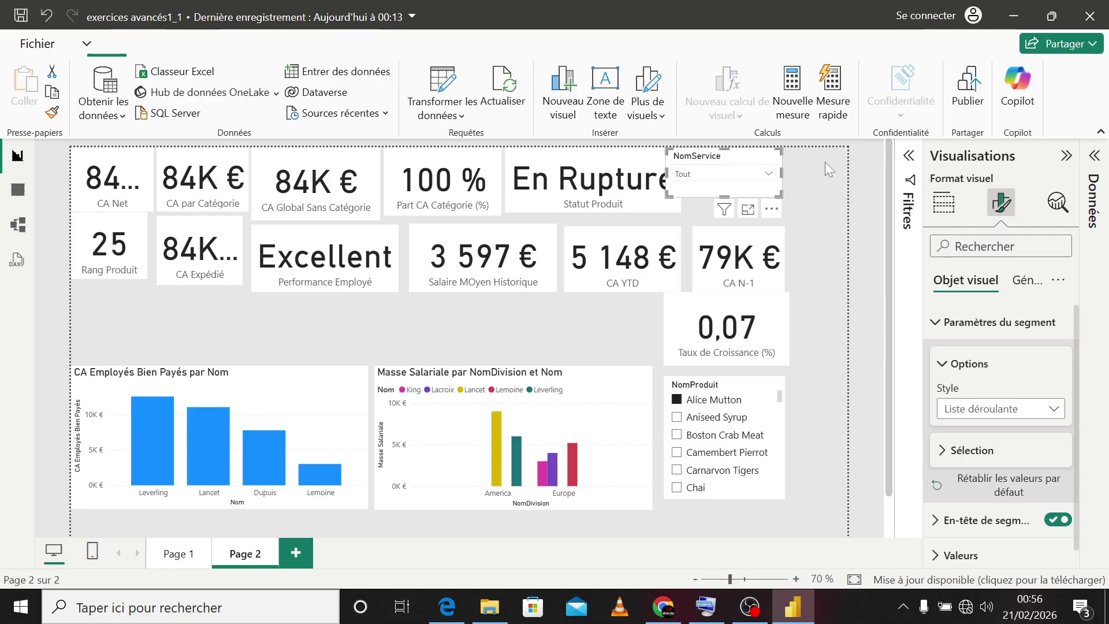
pyautogui.moveTo(739, 190); pyautogui.dragTo(799, 183)
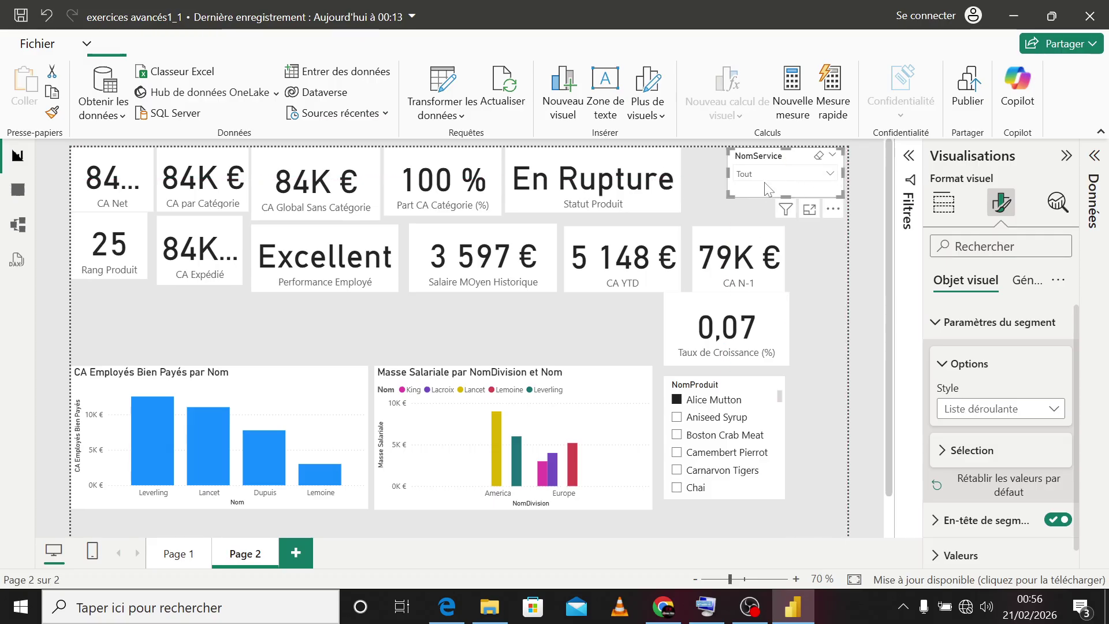
pyautogui.moveTo(728, 174); pyautogui.dragTo(785, 191)
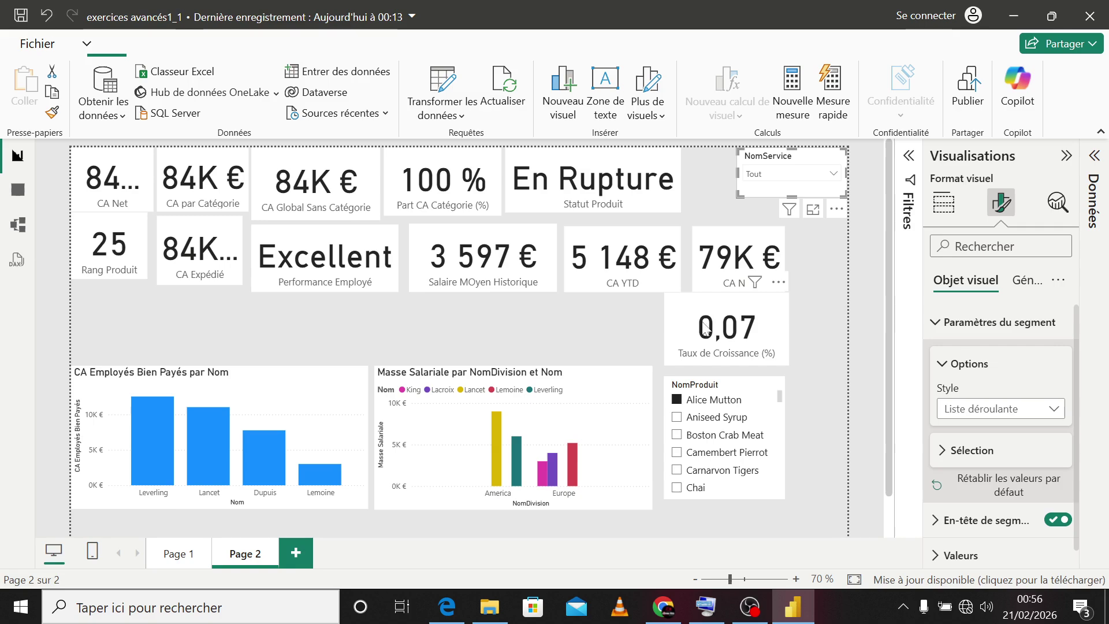
# Step: Move the Taux de Croissance (%) and CA N-1 cards side by side into the space above the two charts
pyautogui.hotkey('ctrl', 'z')
pyautogui.moveTo(717, 274); pyautogui.dragTo(393, 328)
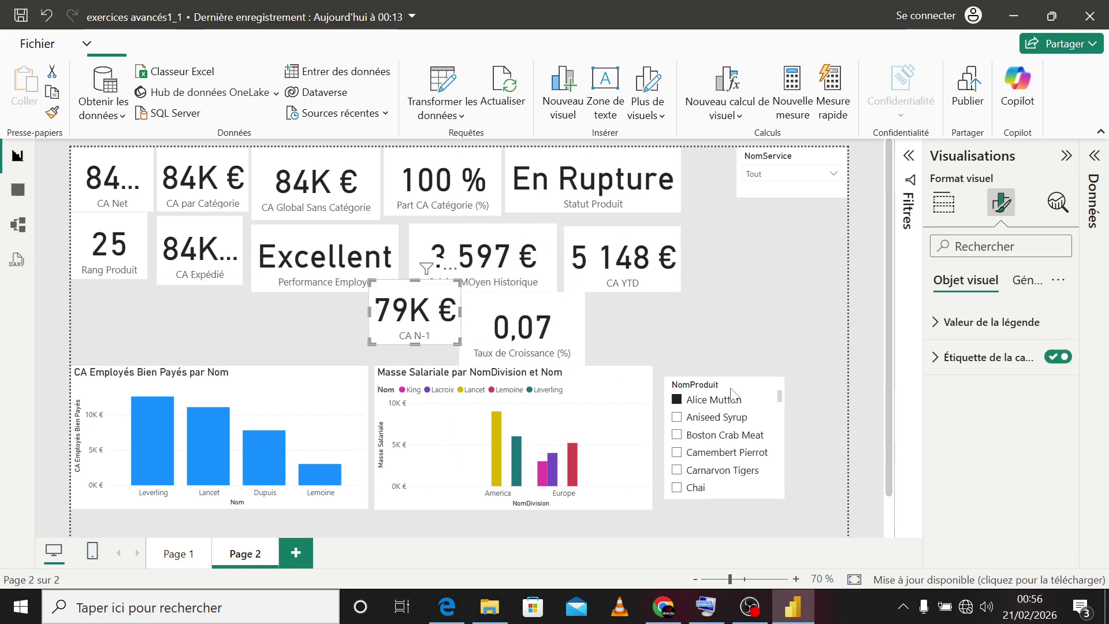
# Step: Reduce the NomProduit slicer's width and height and move it below the NomService slicer
pyautogui.click(780, 437)
pyautogui.moveTo(785, 437); pyautogui.dragTo(754, 431)
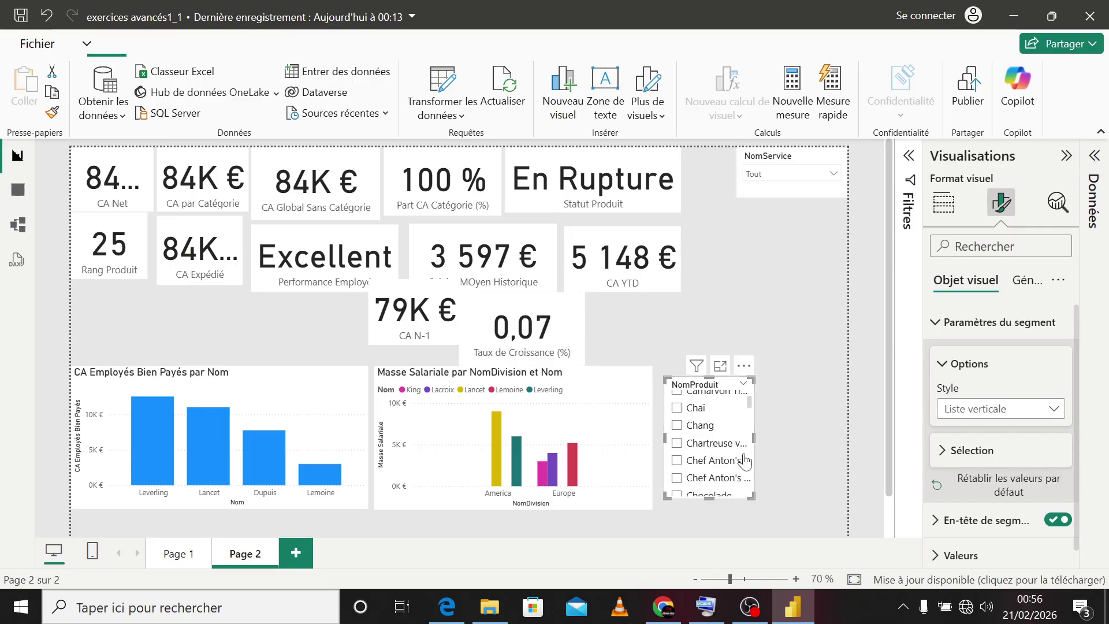
pyautogui.moveTo(711, 496); pyautogui.dragTo(721, 462)
pyautogui.moveTo(718, 382); pyautogui.dragTo(810, 226)
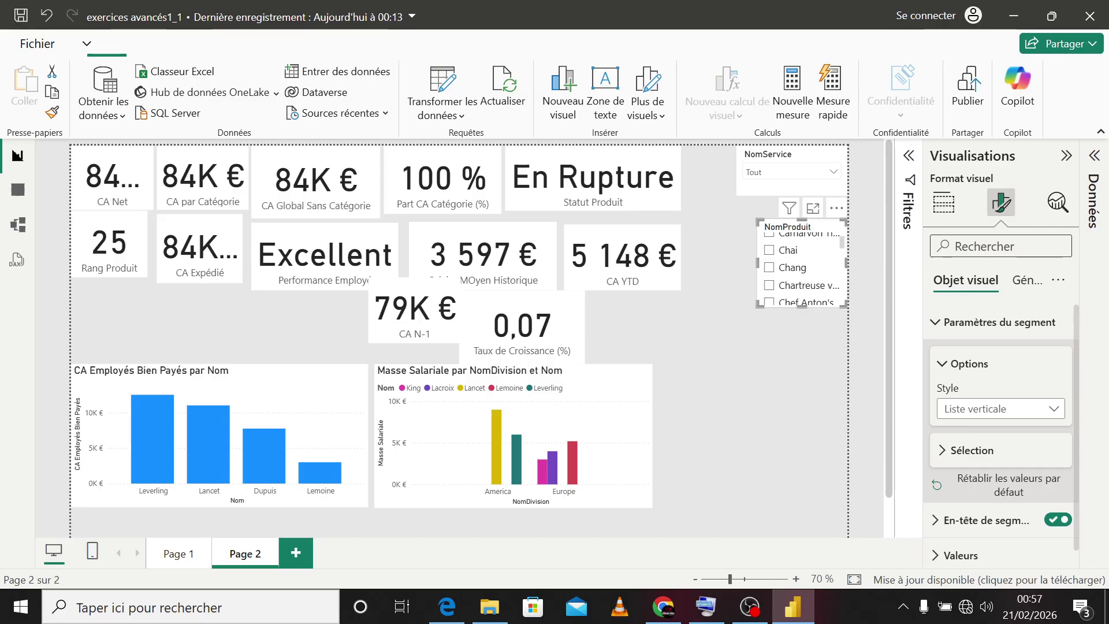
pyautogui.scroll(3, 814, 285)
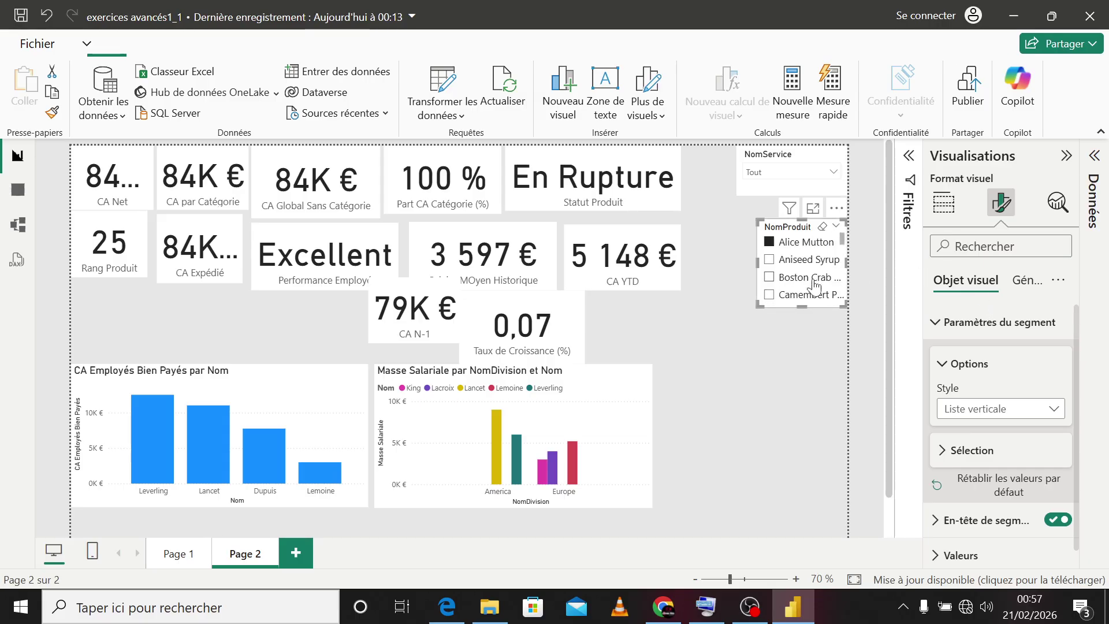
# Step: Clear Alice Mutton from the NomProduit slicer, set its style to Liste déroulante, and fit it directly under the NomService slicer
pyautogui.click(773, 247)
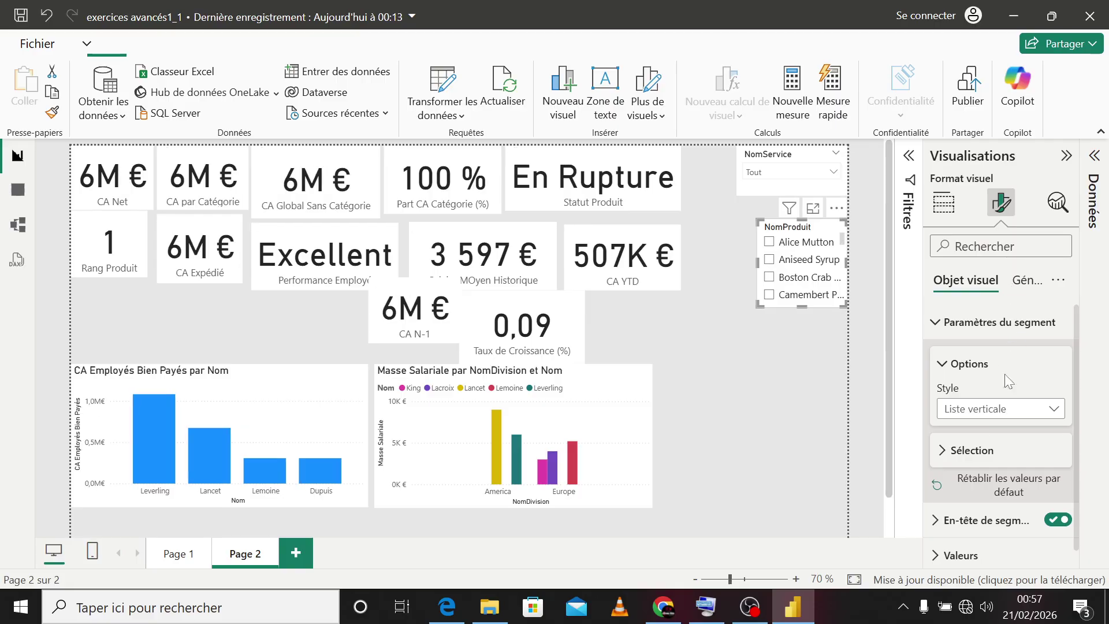
pyautogui.click(992, 408)
pyautogui.click(980, 468)
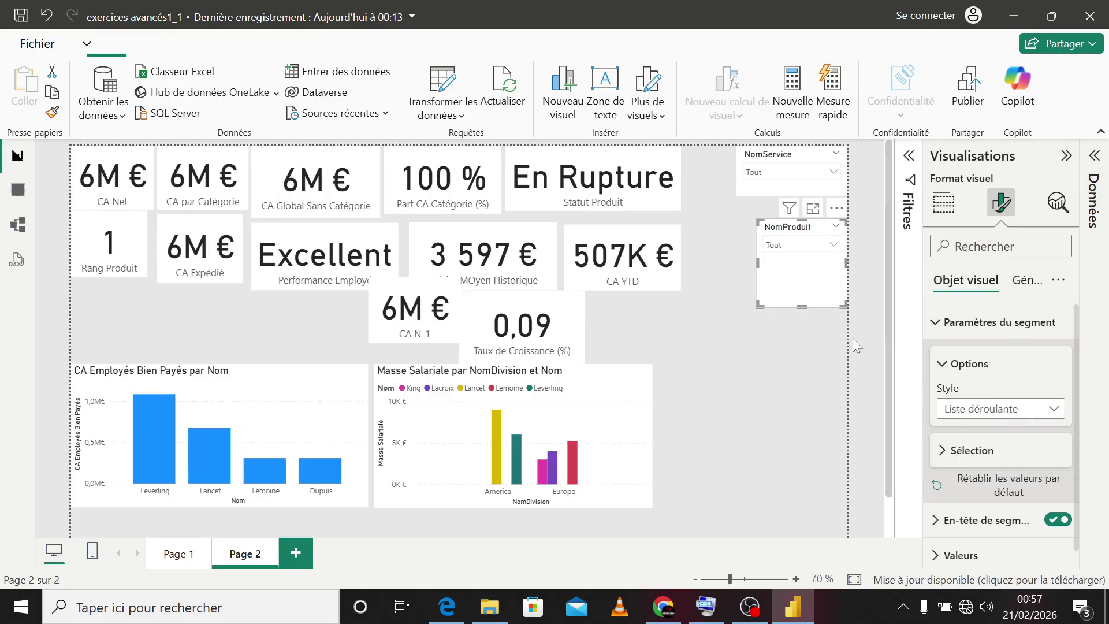
pyautogui.moveTo(799, 304); pyautogui.dragTo(778, 209)
pyautogui.click(704, 265)
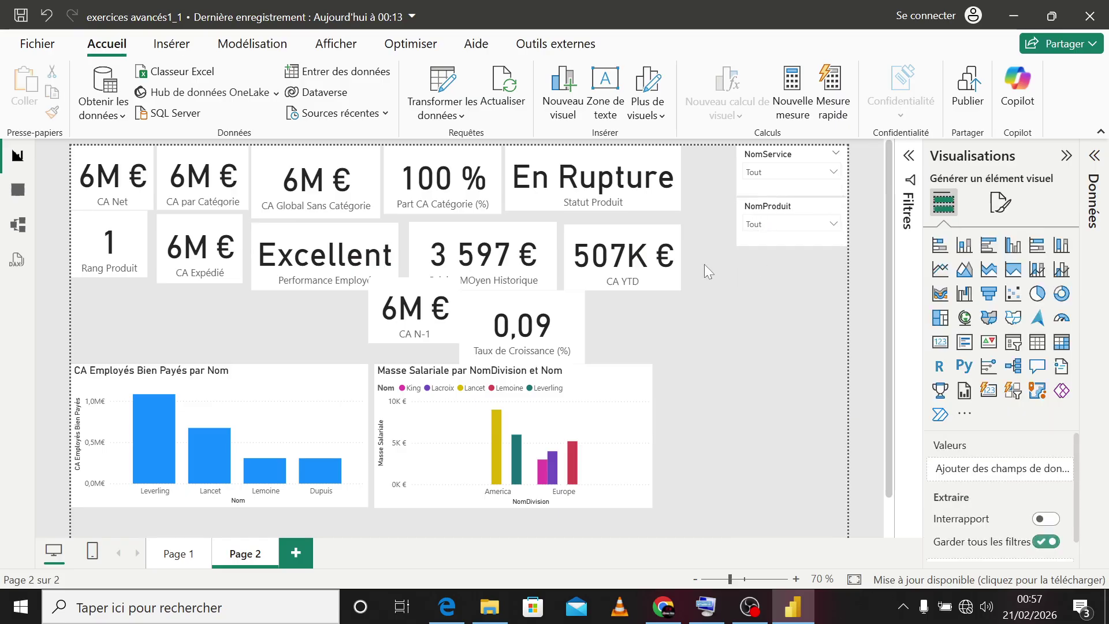
# Step: Test the NomProduit slicer by filtering on Alice Mutton and Aniseed Syrup in turn, and clear the selection
pyautogui.click(813, 225)
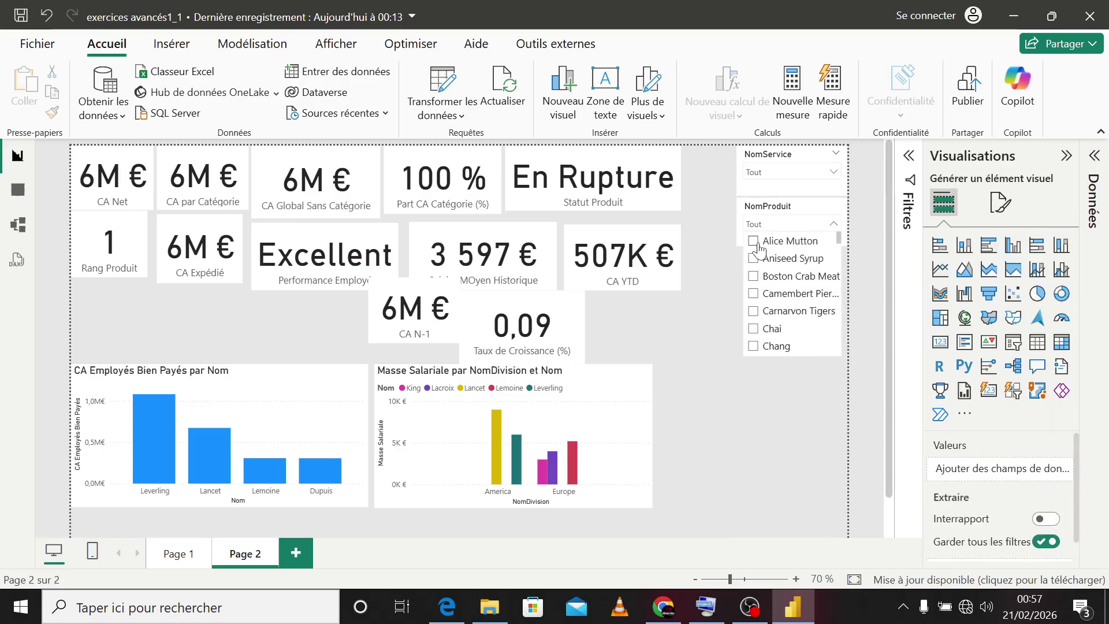
pyautogui.click(754, 242)
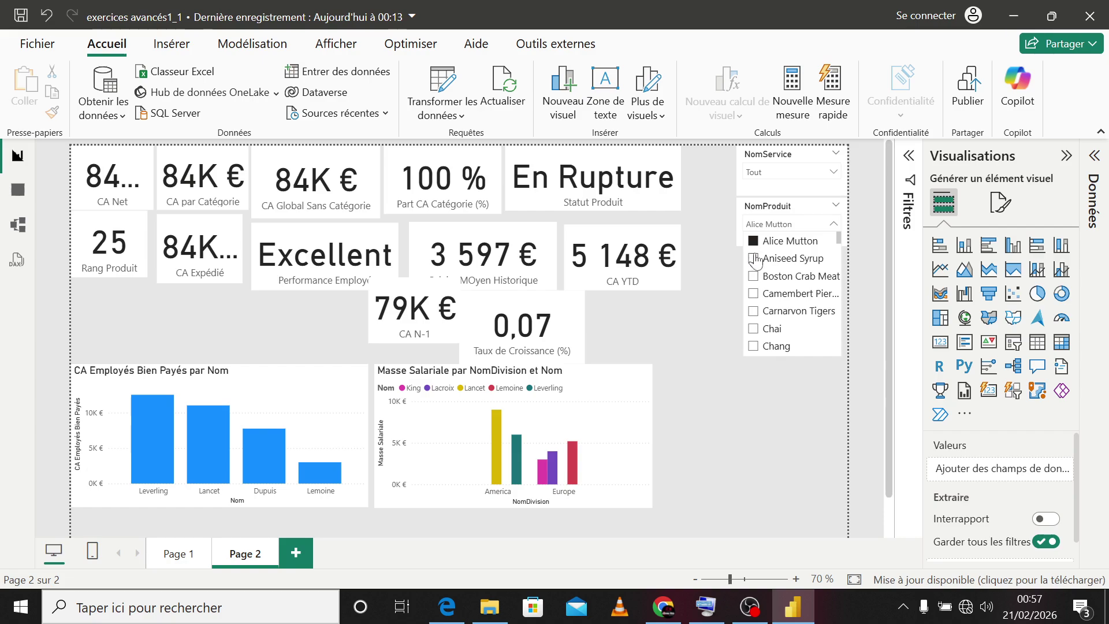
pyautogui.click(754, 259)
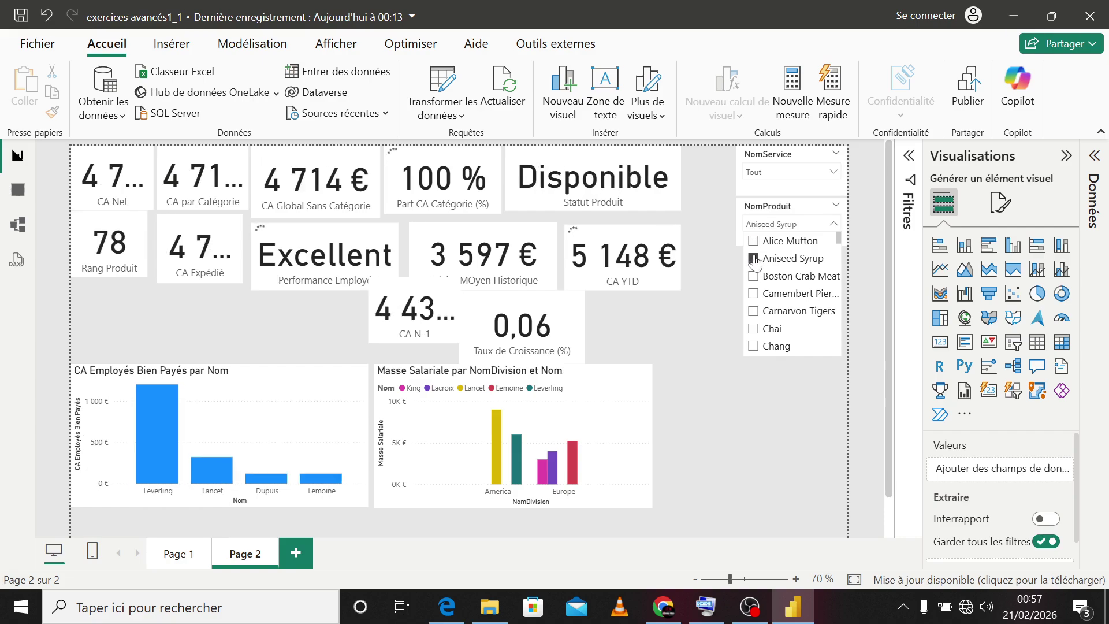
pyautogui.click(754, 257)
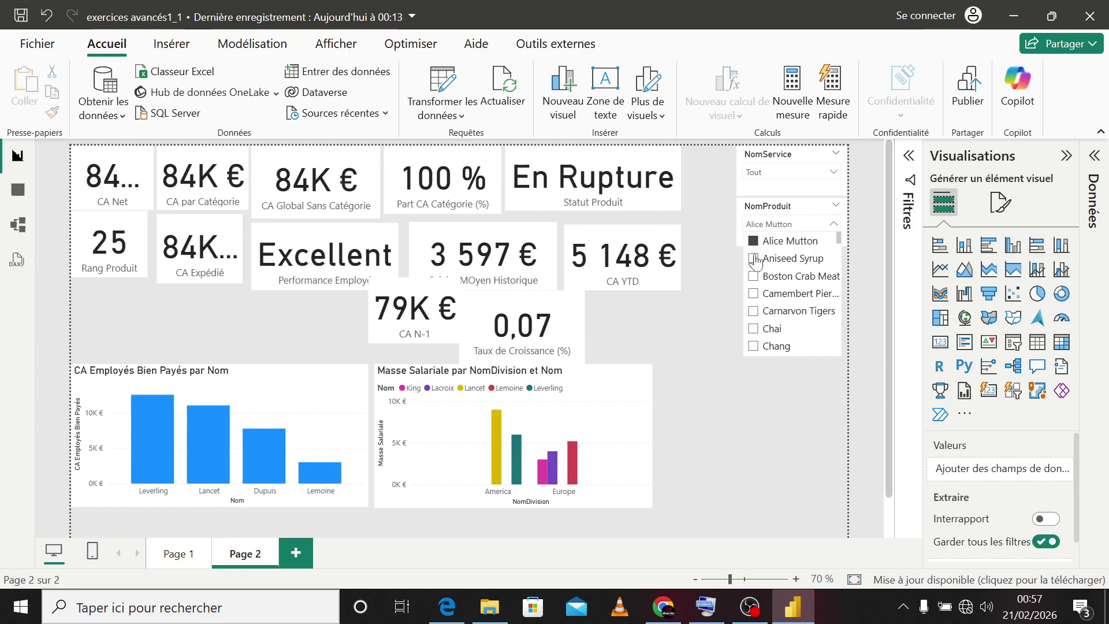
pyautogui.click(754, 258)
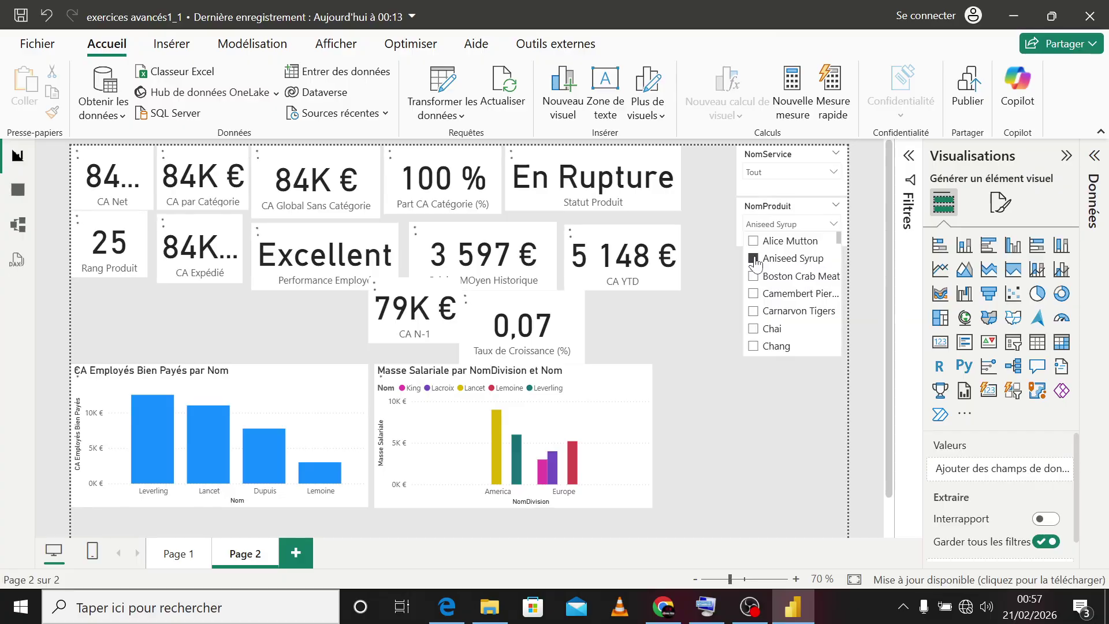
pyautogui.click(752, 258)
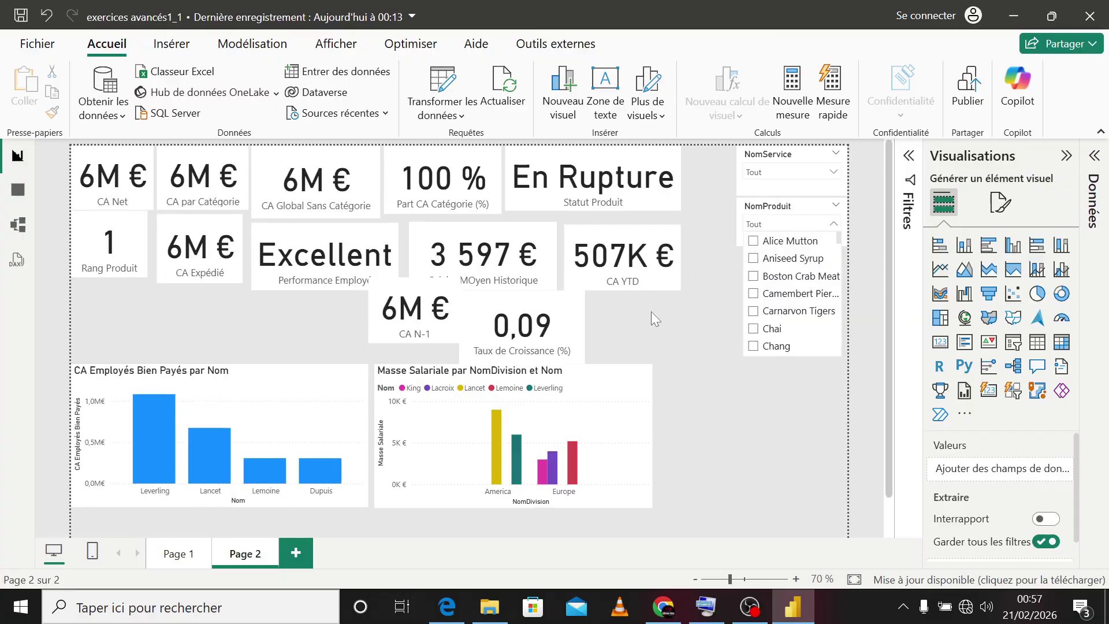
pyautogui.click(720, 310)
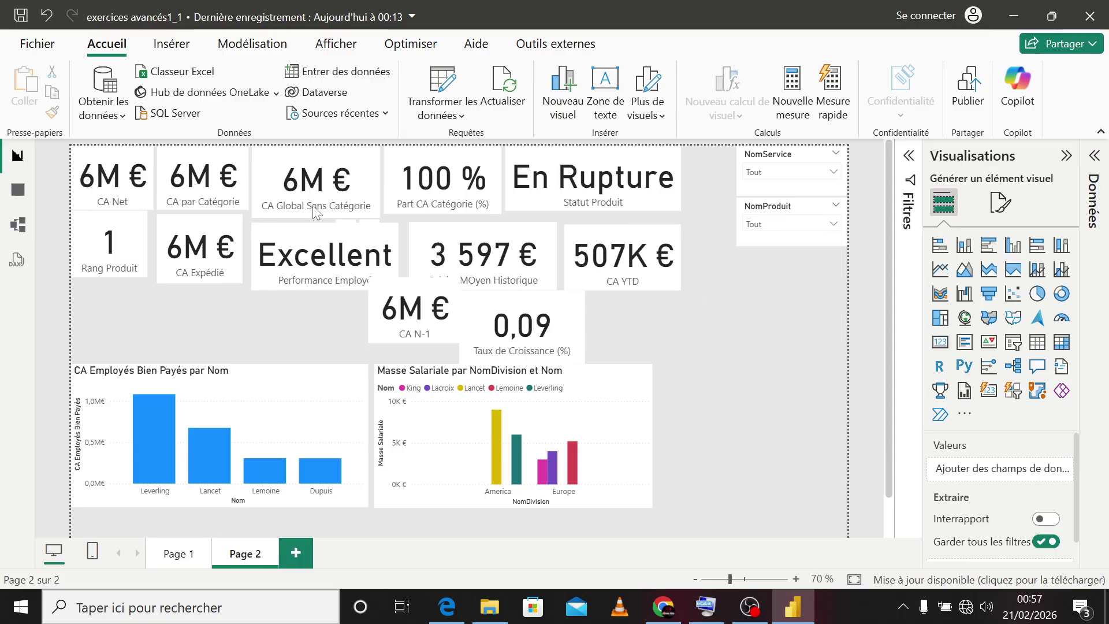
pyautogui.click(355, 213)
pyautogui.click(425, 207)
pyautogui.click(550, 191)
pyautogui.click(133, 202)
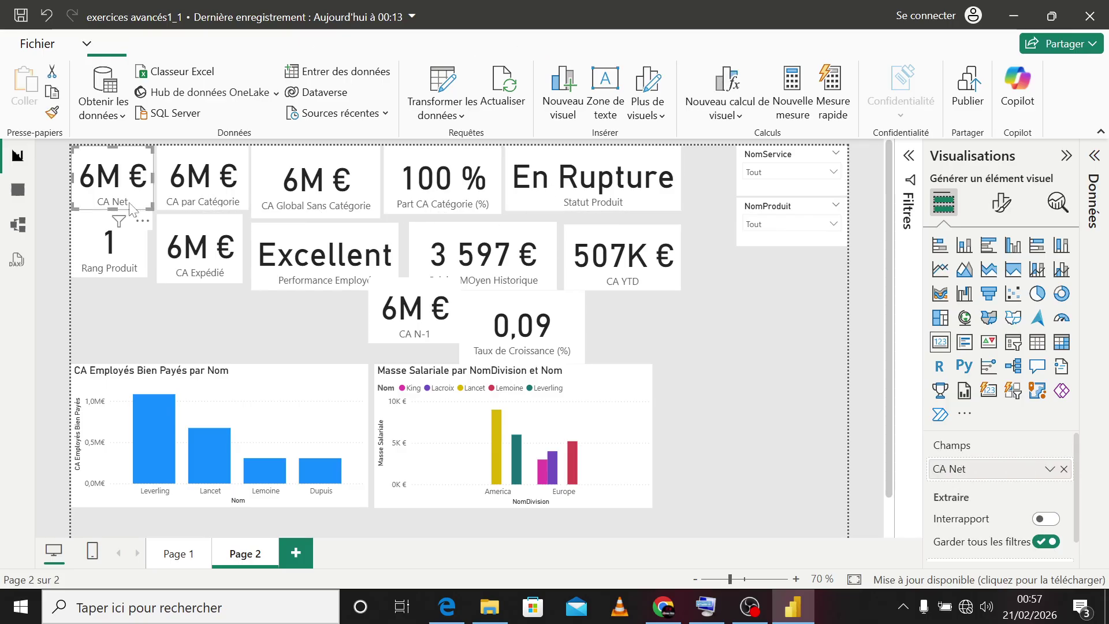
pyautogui.click(131, 241)
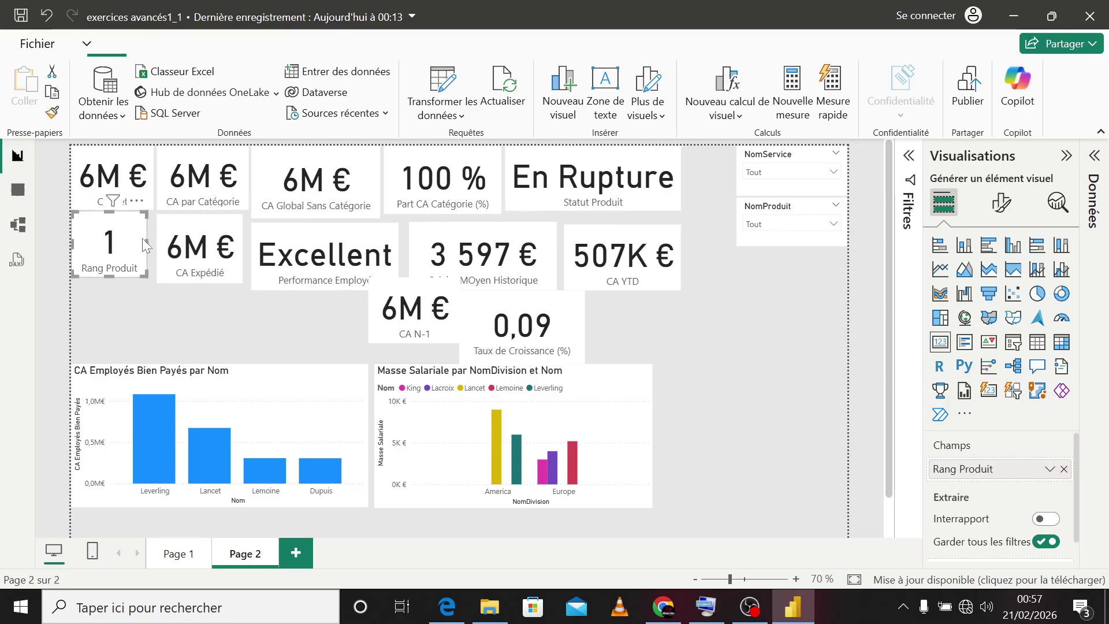
pyautogui.click(205, 253)
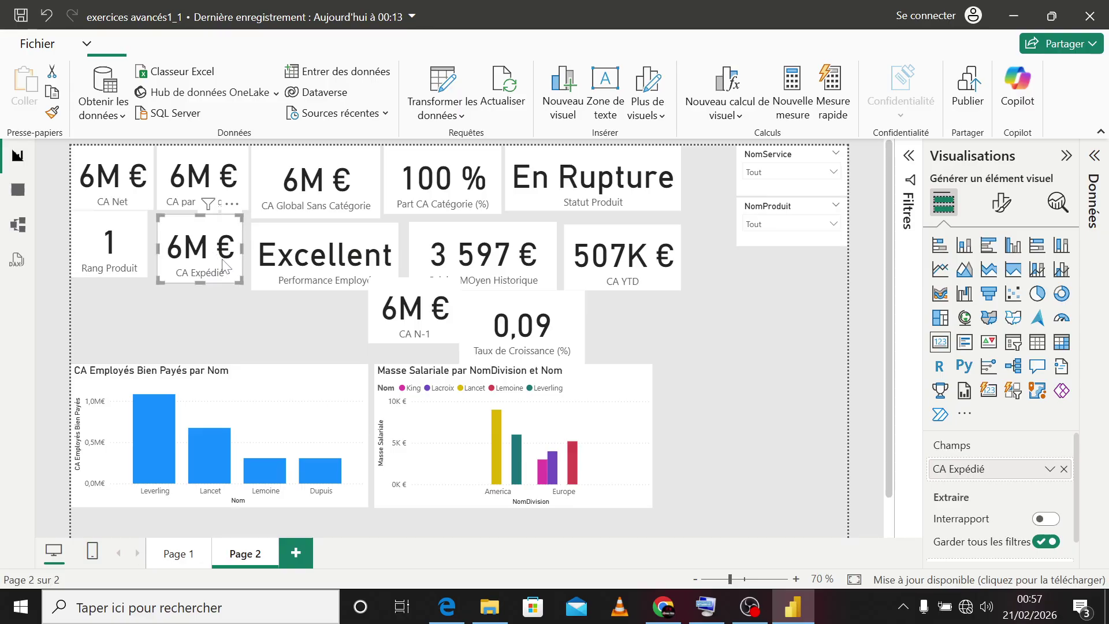
# Step: Expand the data field list again and move the CA N-1 card below the Rang Produit card
pyautogui.click(1094, 184)
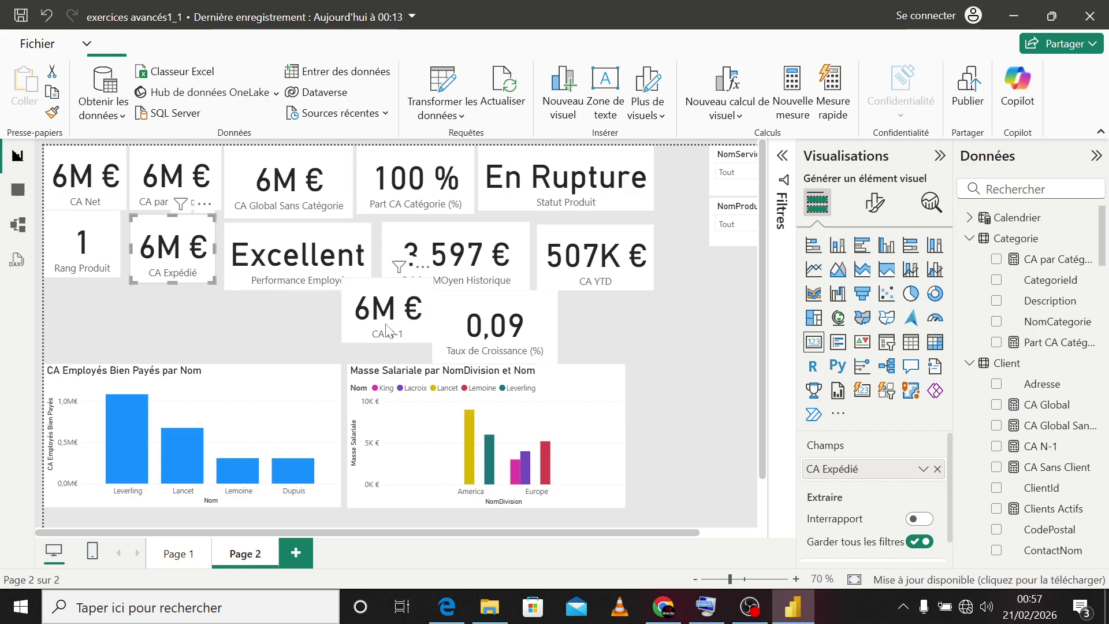
pyautogui.moveTo(407, 304); pyautogui.dragTo(107, 309)
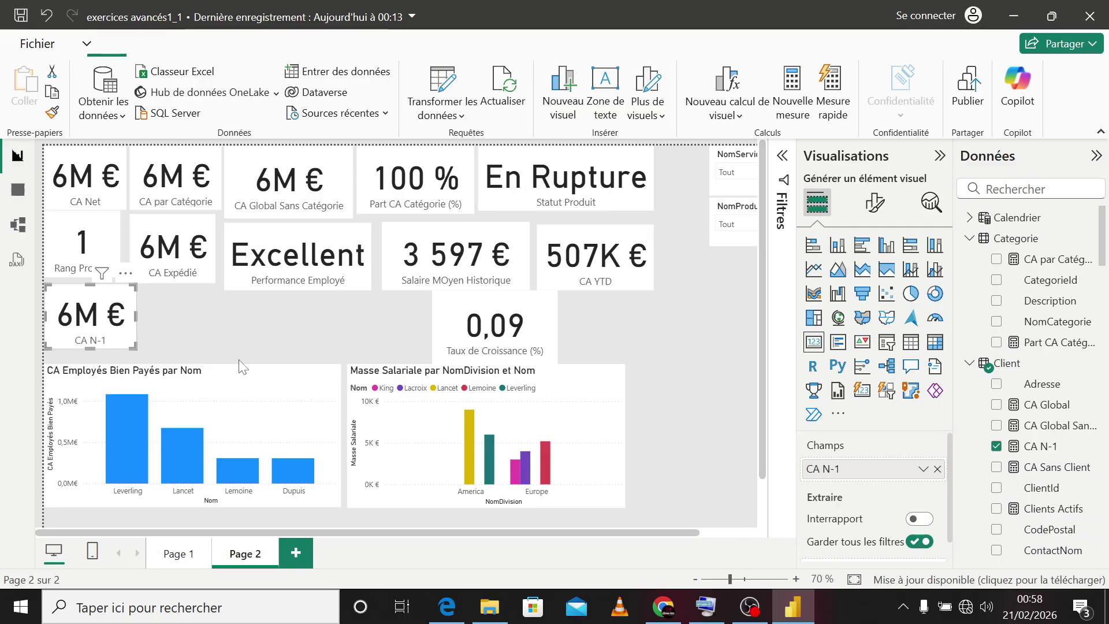
# Step: Move the Taux de Croissance (%) card under the NomProduit slicer and the CA N-1 card directly beneath it
pyautogui.click(734, 225)
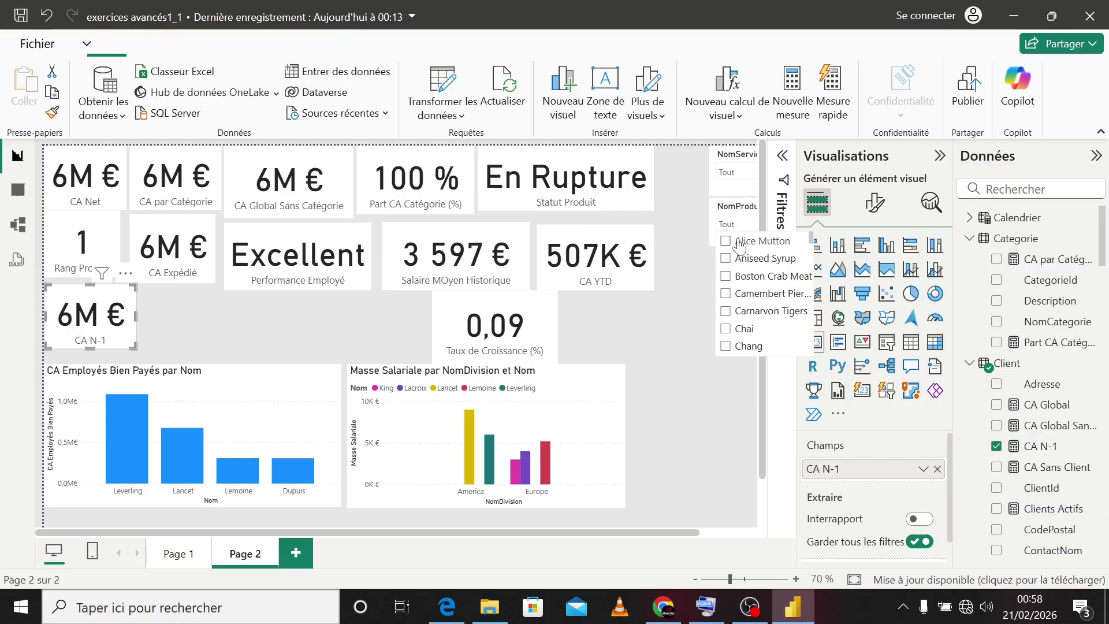
pyautogui.click(739, 243)
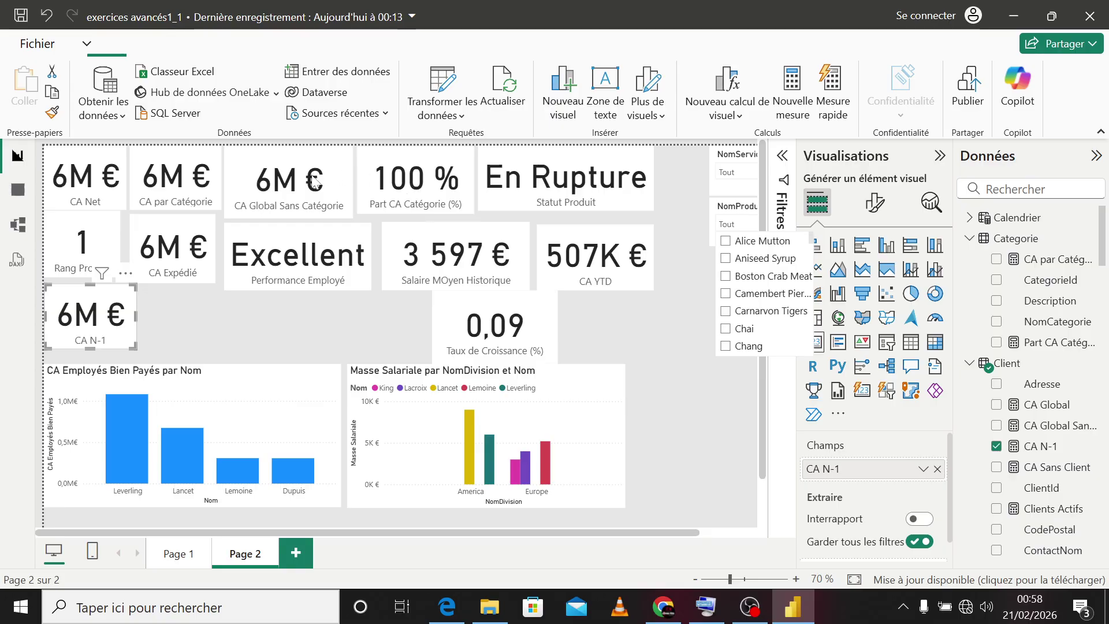
pyautogui.moveTo(539, 311); pyautogui.dragTo(824, 282)
pyautogui.click(940, 155)
pyautogui.moveTo(726, 324); pyautogui.dragTo(742, 313)
pyautogui.moveTo(152, 334); pyautogui.dragTo(835, 378)
# Step: Move the CA Employés Bien Payés and Masse Salariale charts up, directly under the second row of cards
pyautogui.moveTo(314, 385); pyautogui.dragTo(349, 317)
pyautogui.click(334, 292)
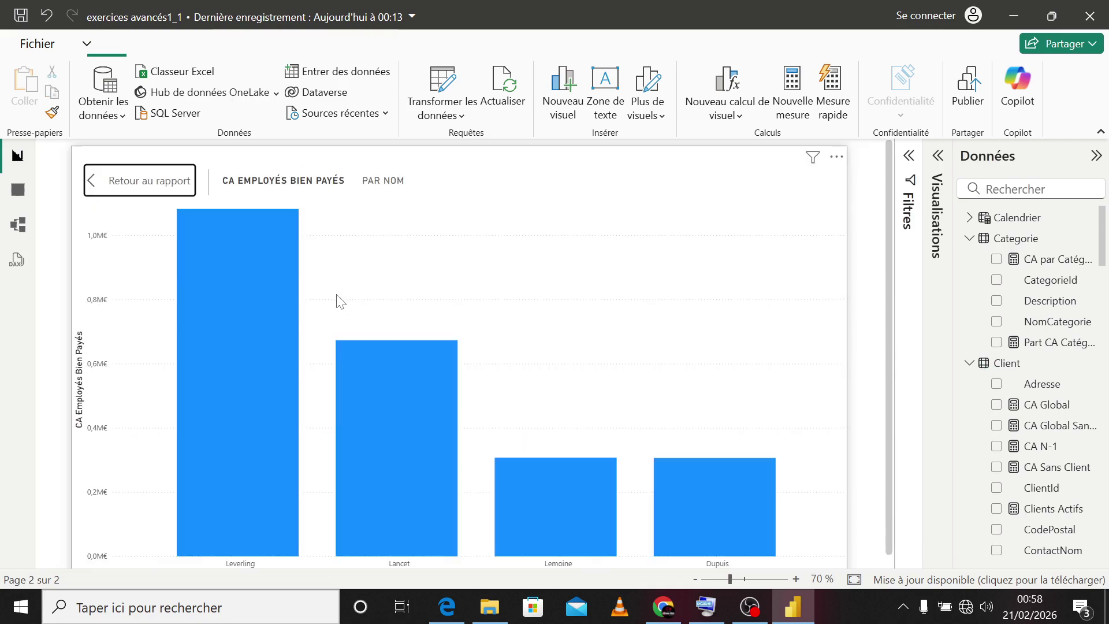
pyautogui.click(124, 180)
pyautogui.moveTo(466, 368); pyautogui.dragTo(459, 311)
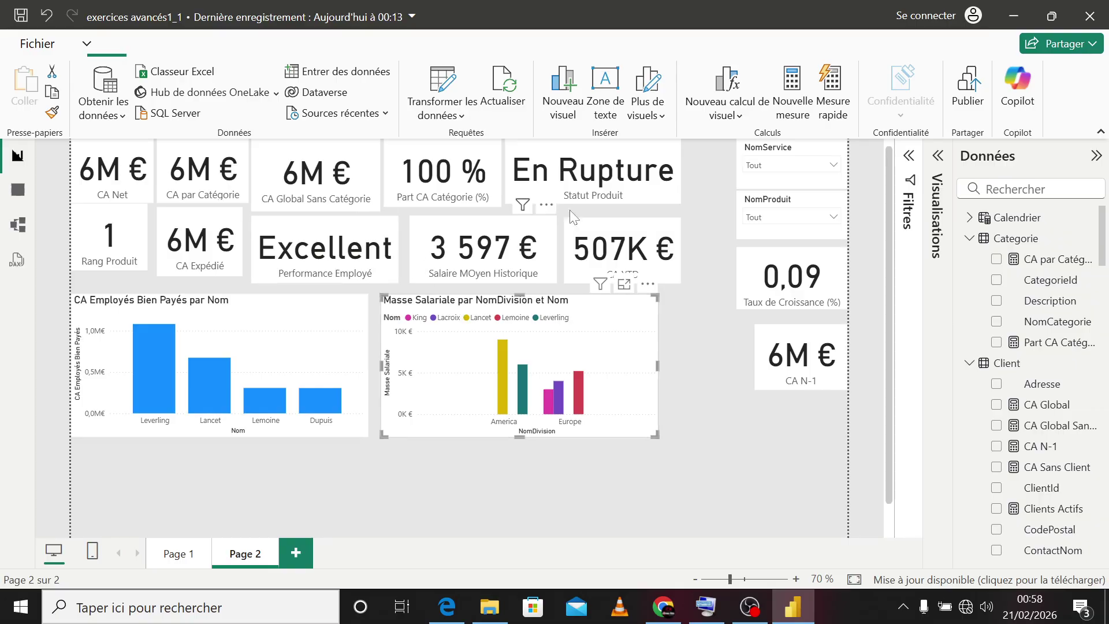
# Step: Add a combined line and column chart with NomSociete on its X axis, under the CA Employés Bien Payés chart
pyautogui.click(938, 214)
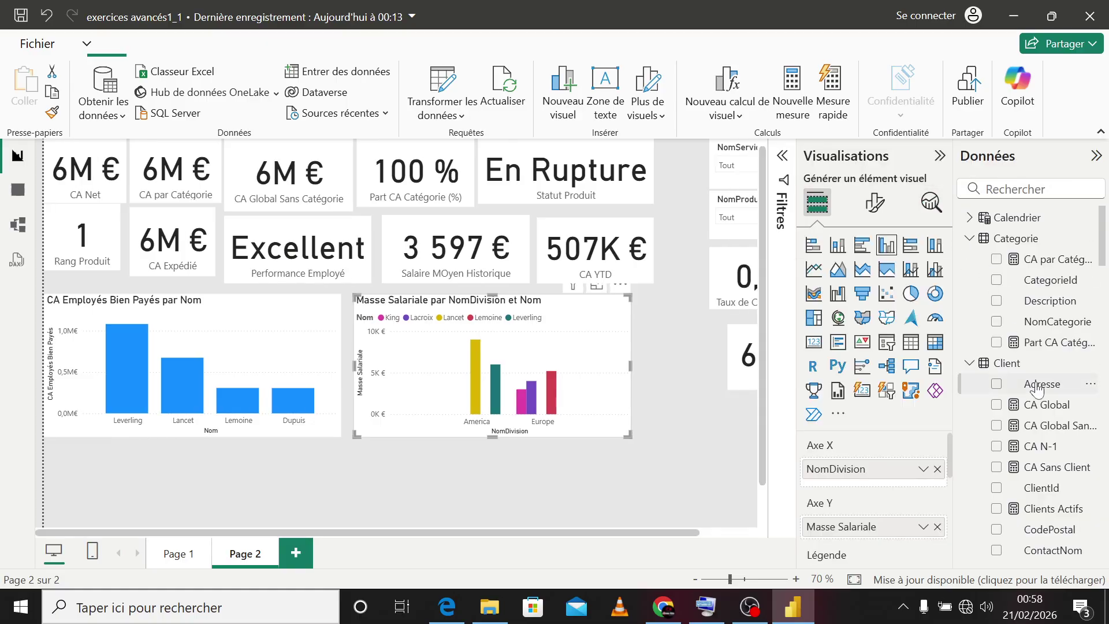
pyautogui.scroll(-5, 1031, 370)
pyautogui.scroll(2, 1039, 347)
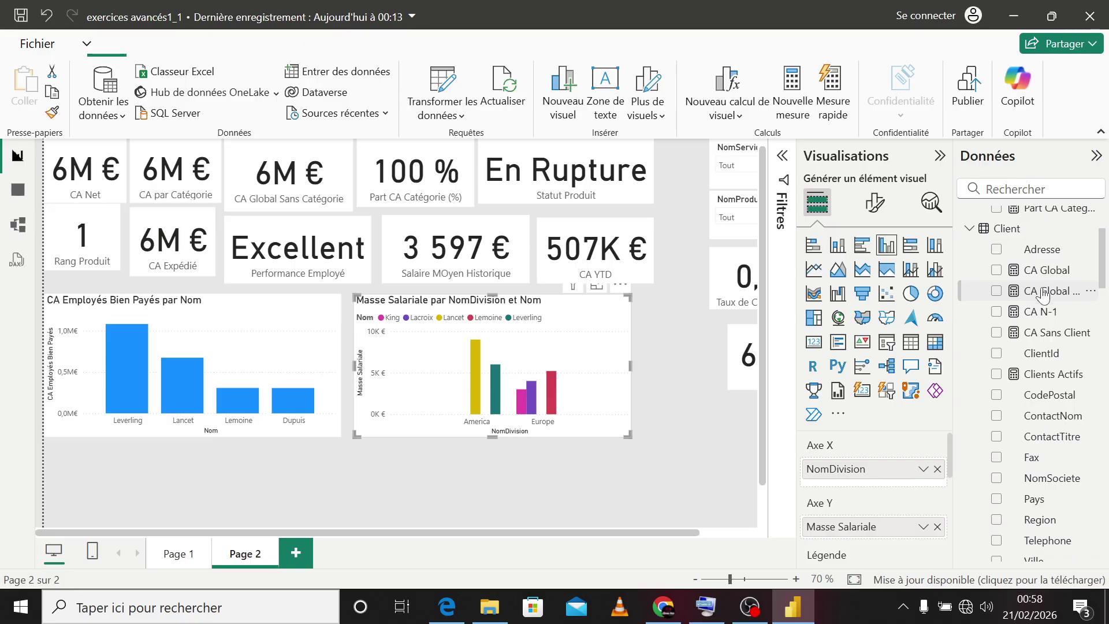
pyautogui.click(708, 463)
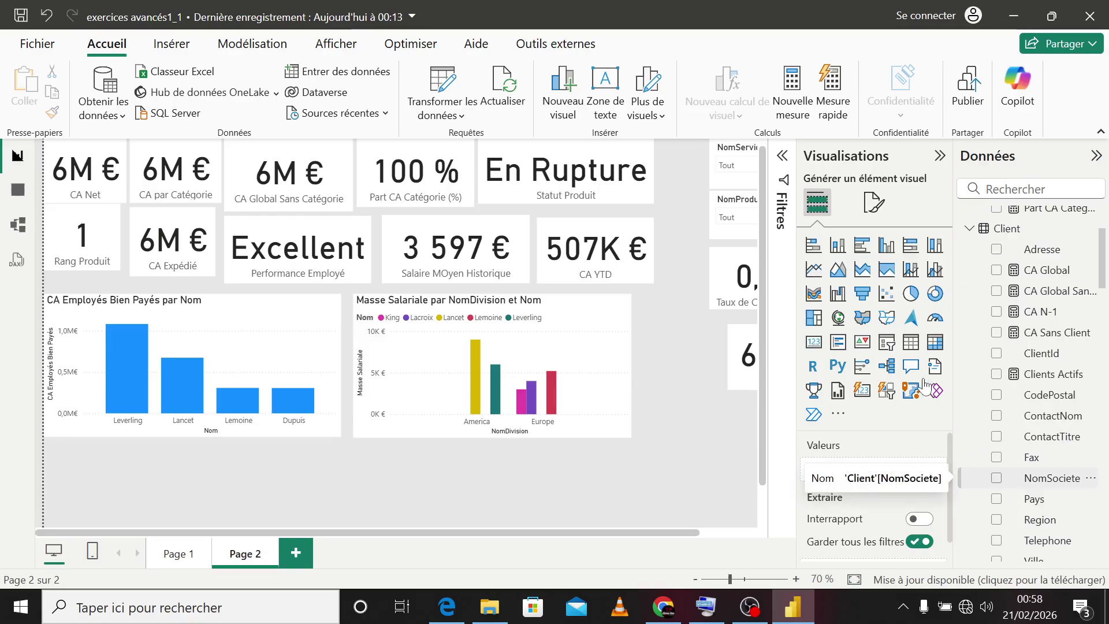
pyautogui.click(908, 276)
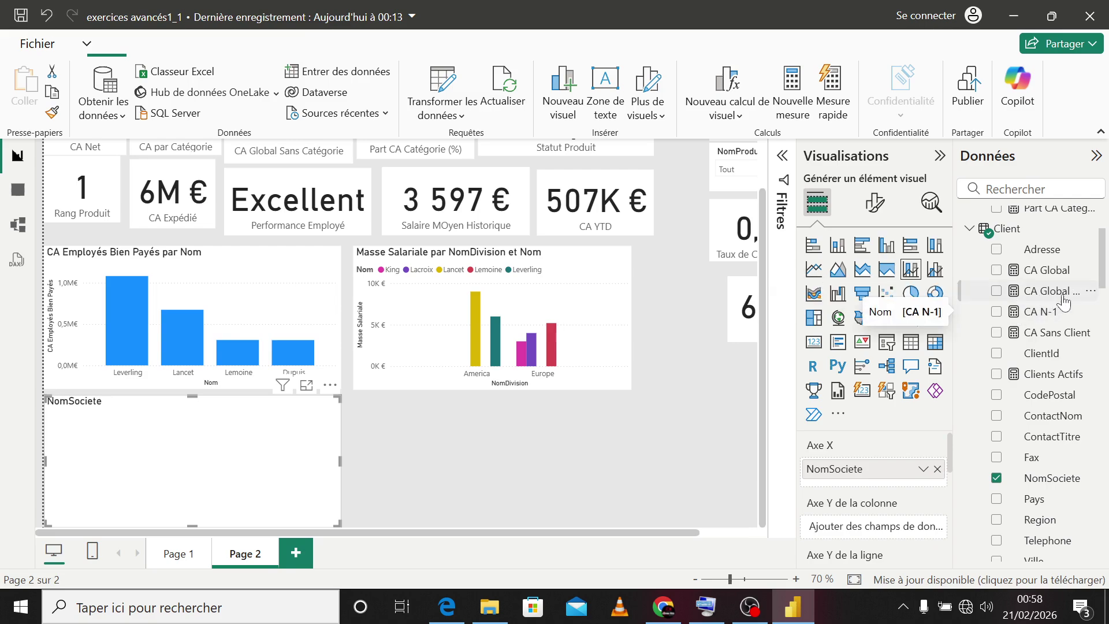
# Step: Try CA N-1 as the new chart's column values, remove it, and use CA Global Sans Catégorie instead
pyautogui.click(996, 312)
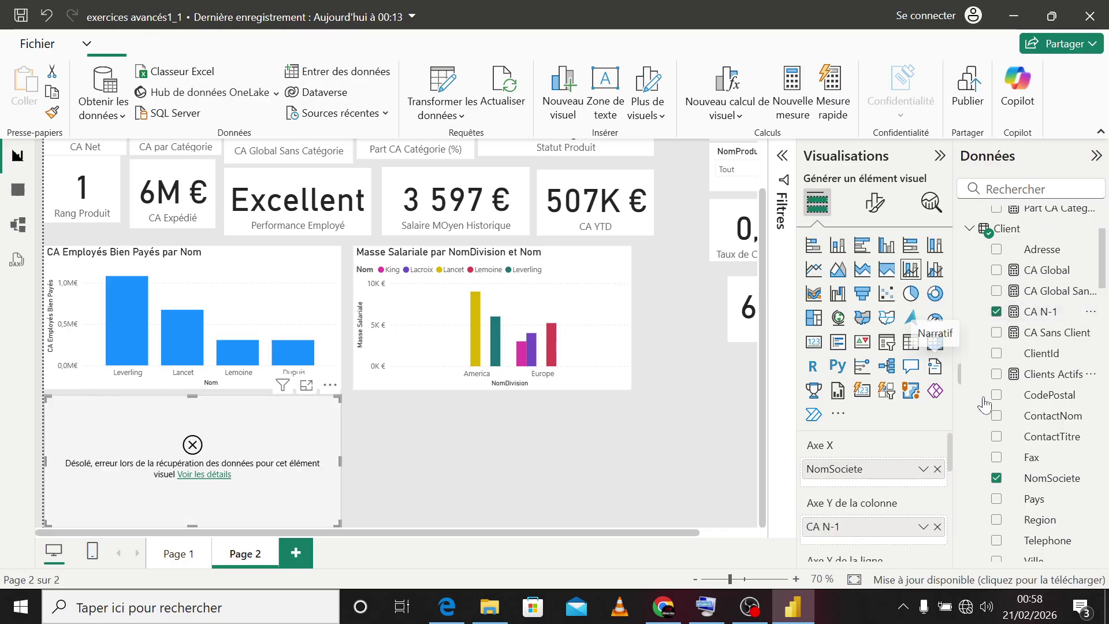
pyautogui.click(996, 311)
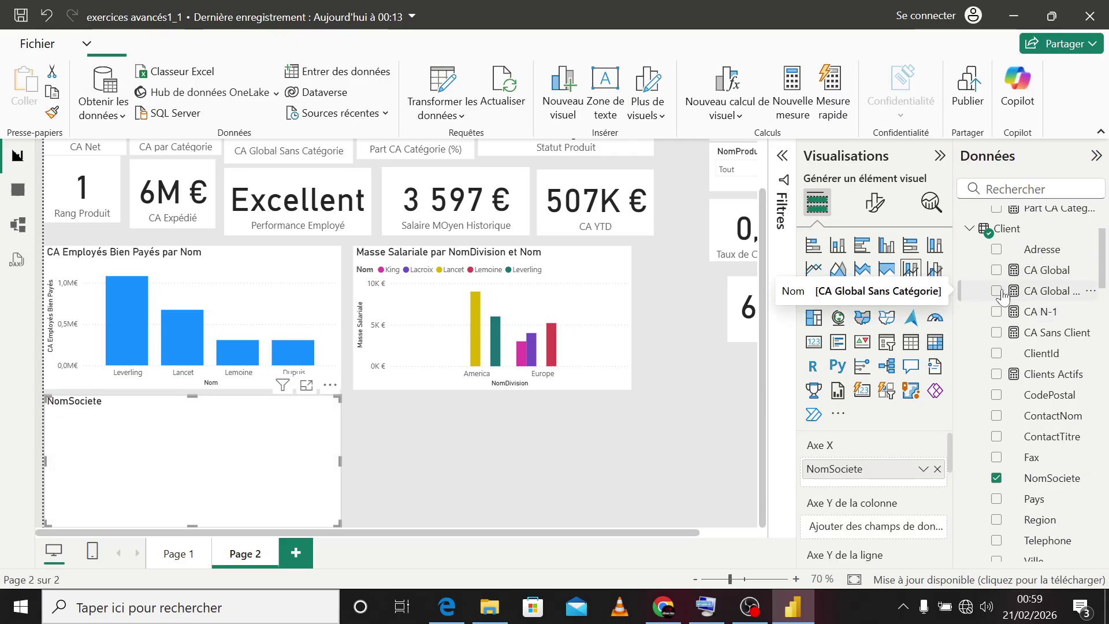
pyautogui.click(997, 292)
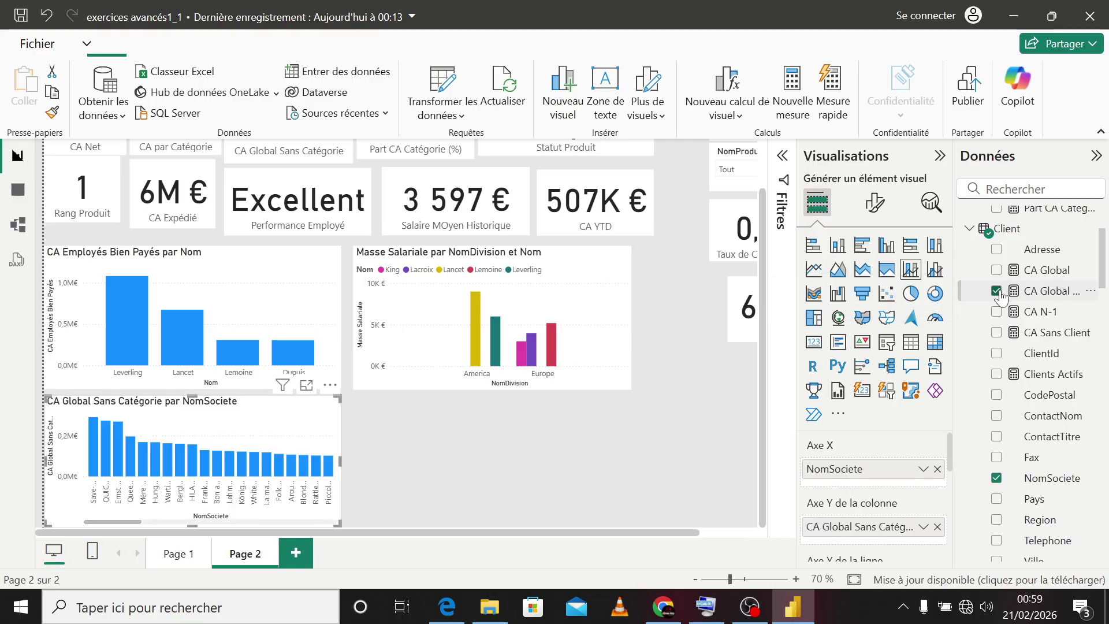
# Step: Filter the new chart's NomSociete with N premiers, showing Haut 5 by Premier NomSociete, and collapse the filter pane
pyautogui.click(783, 211)
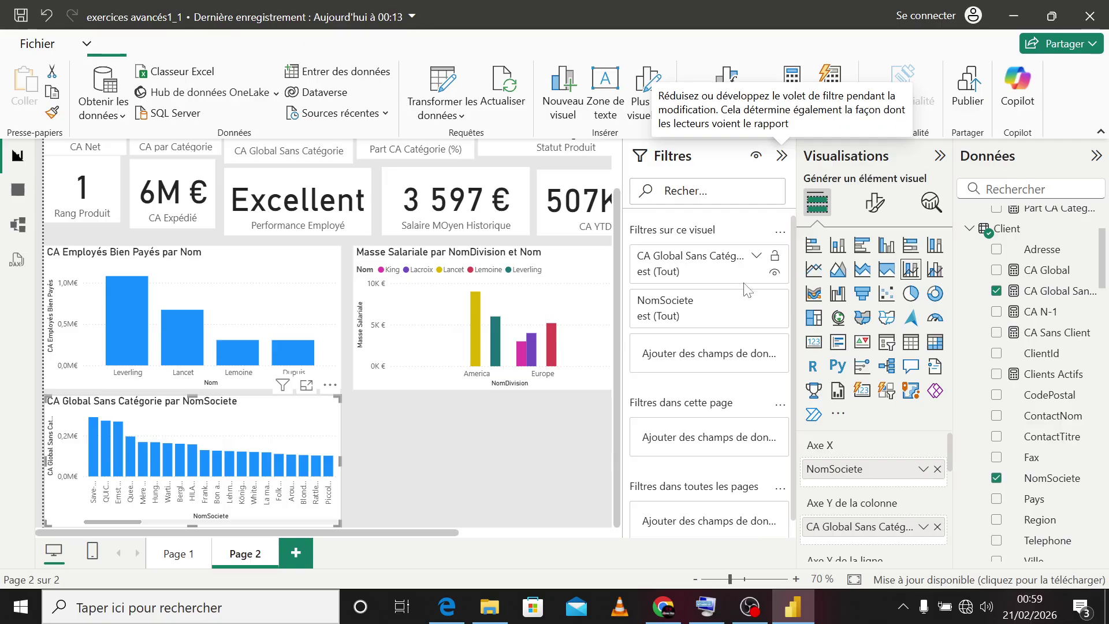
pyautogui.click(757, 303)
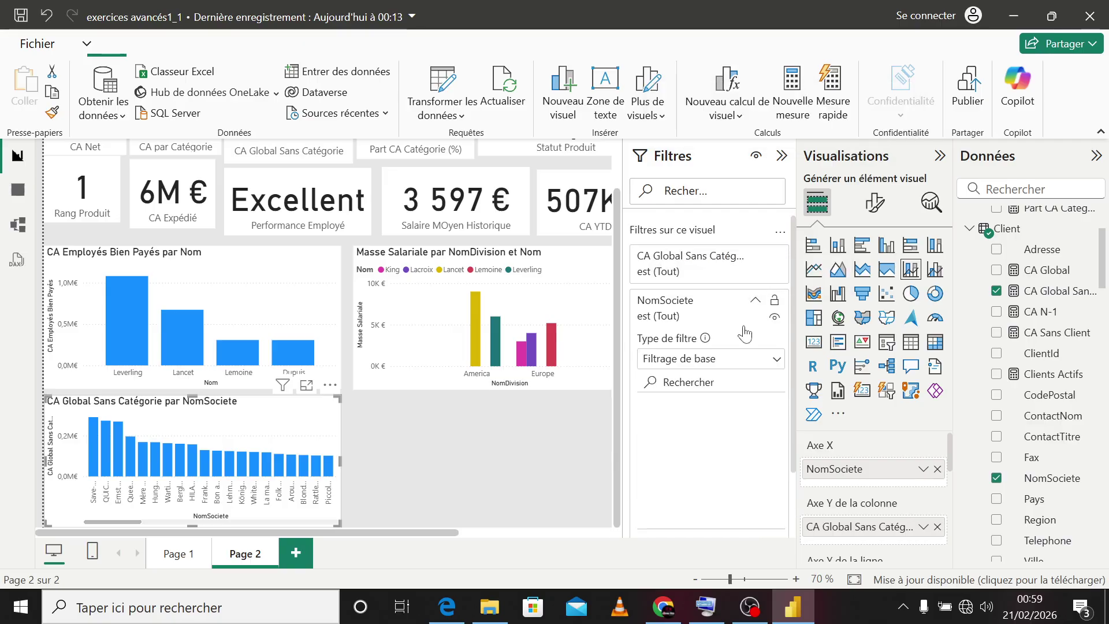
pyautogui.click(727, 364)
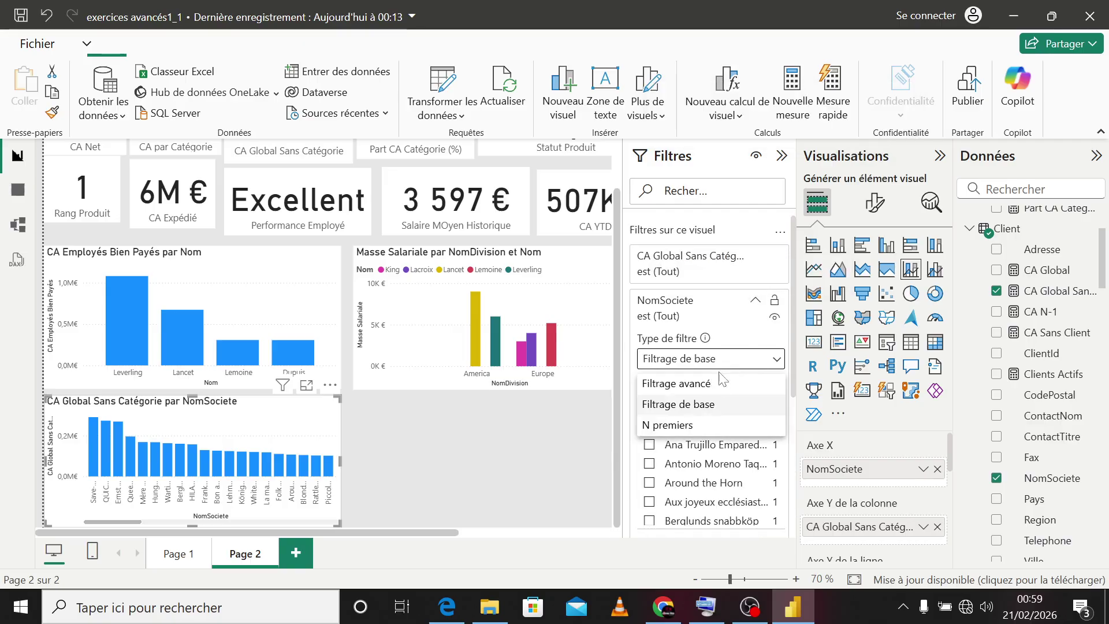
pyautogui.click(701, 430)
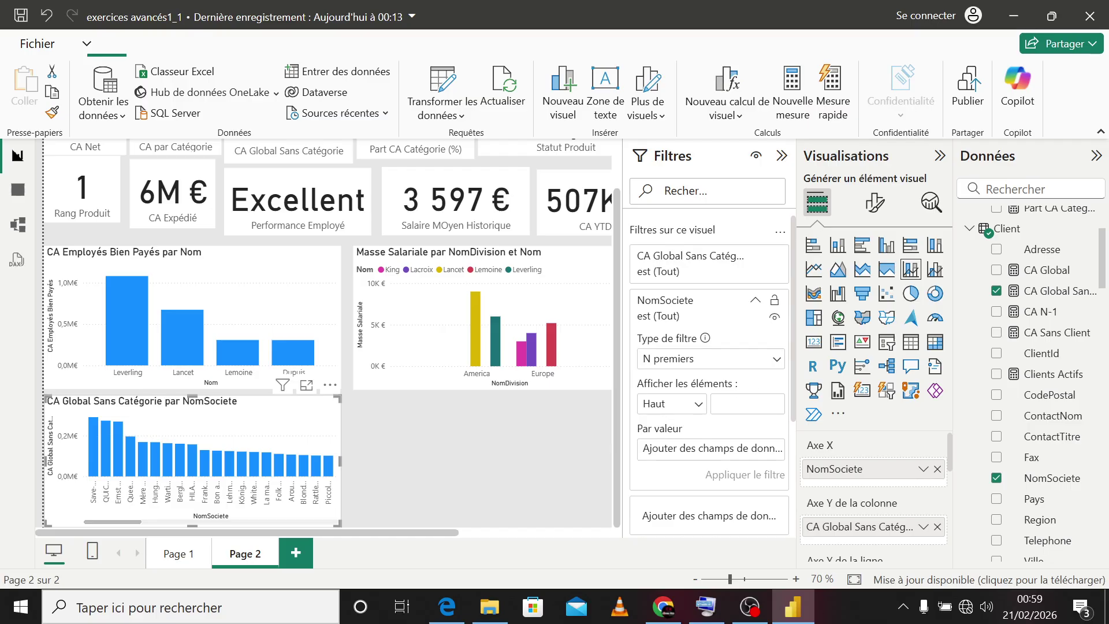
pyautogui.moveTo(1051, 483); pyautogui.dragTo(719, 450)
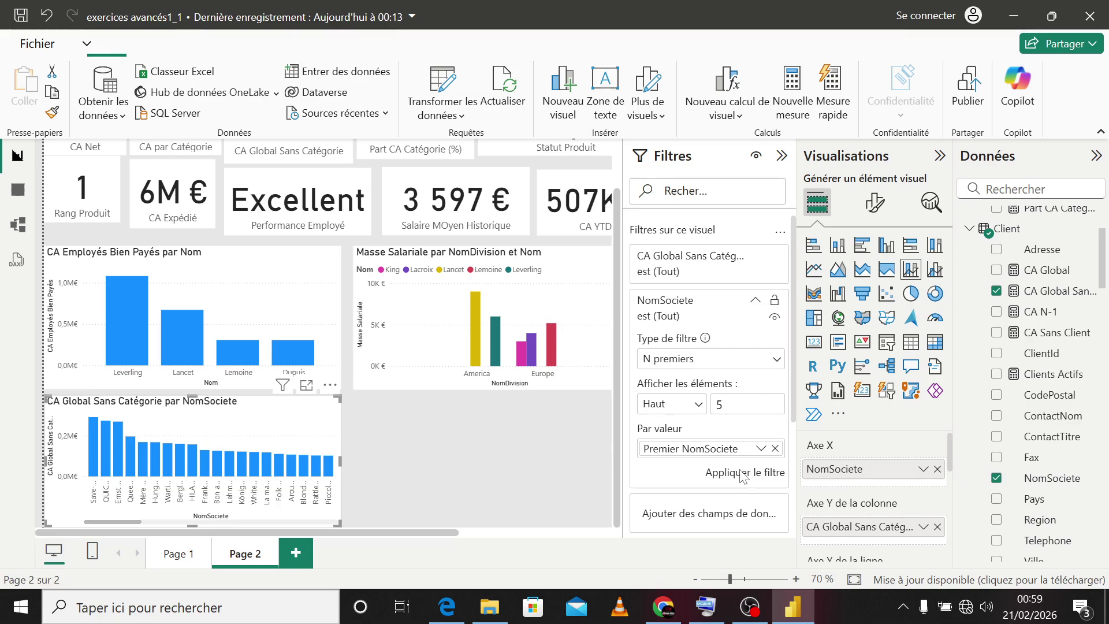
pyautogui.click(742, 476)
pyautogui.click(783, 157)
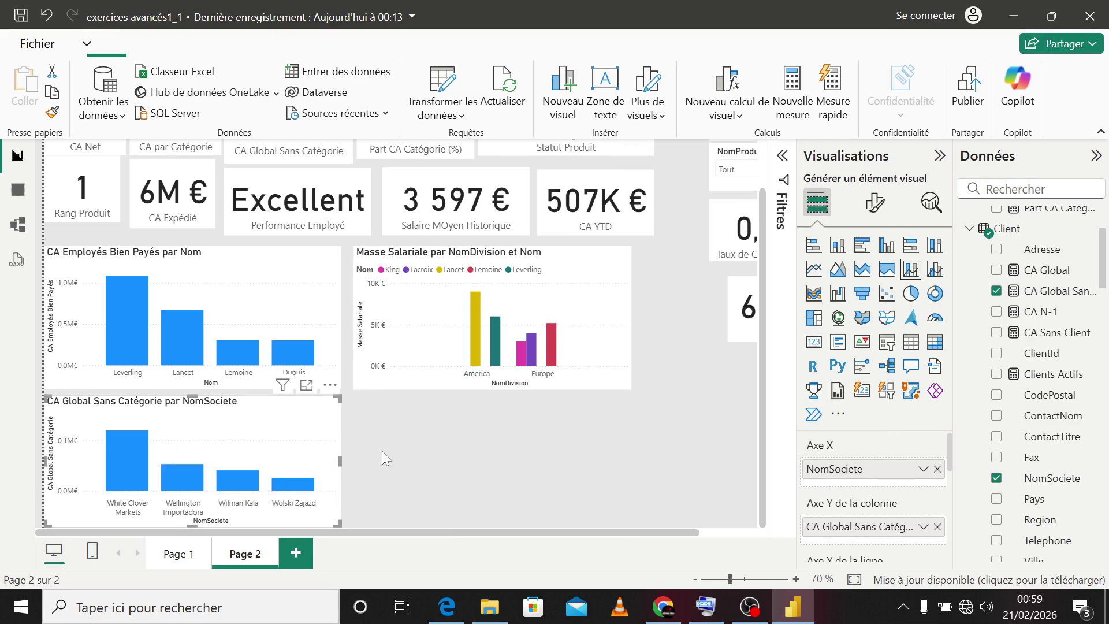
# Step: Set the column color of the CA Global Sans Catégorie par NomSociete chart to a light red theme shade
pyautogui.click(874, 211)
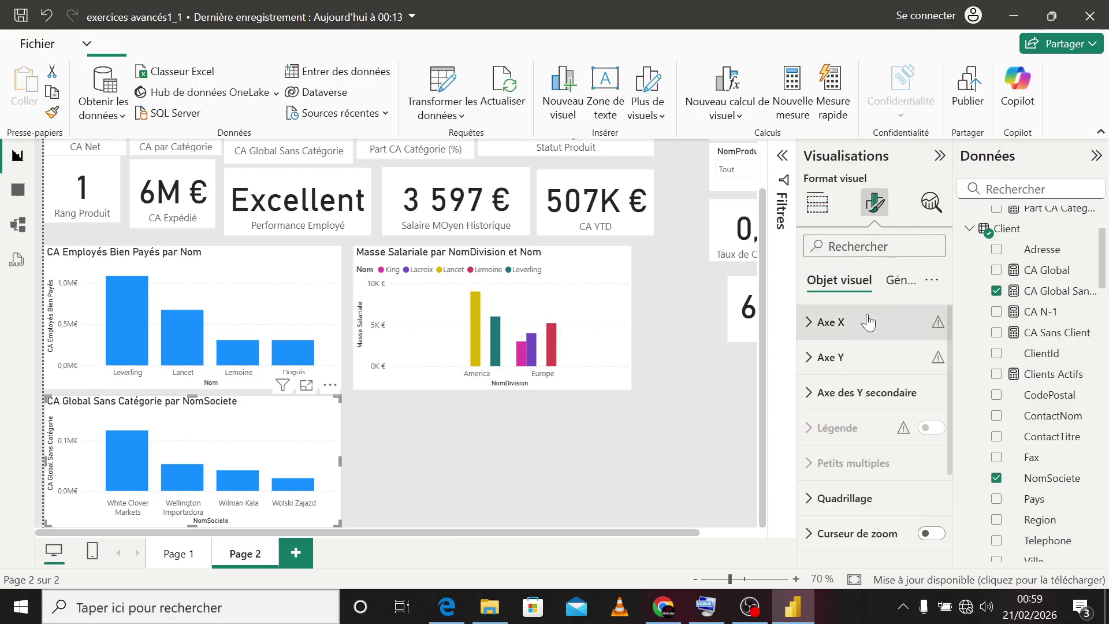
pyautogui.click(866, 500)
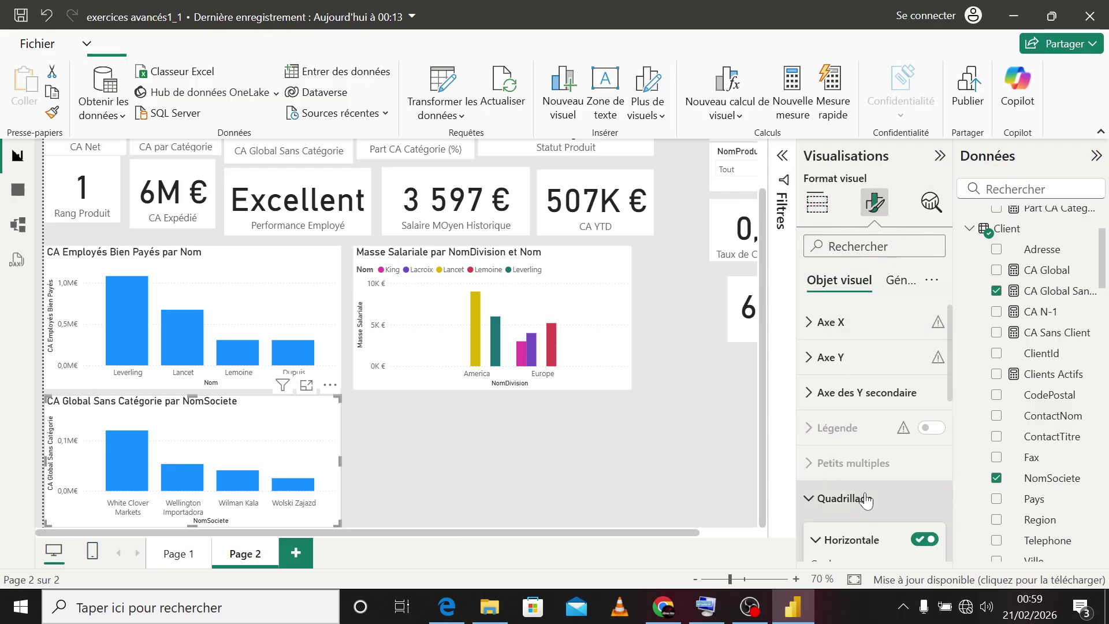
pyautogui.scroll(-2, 861, 499)
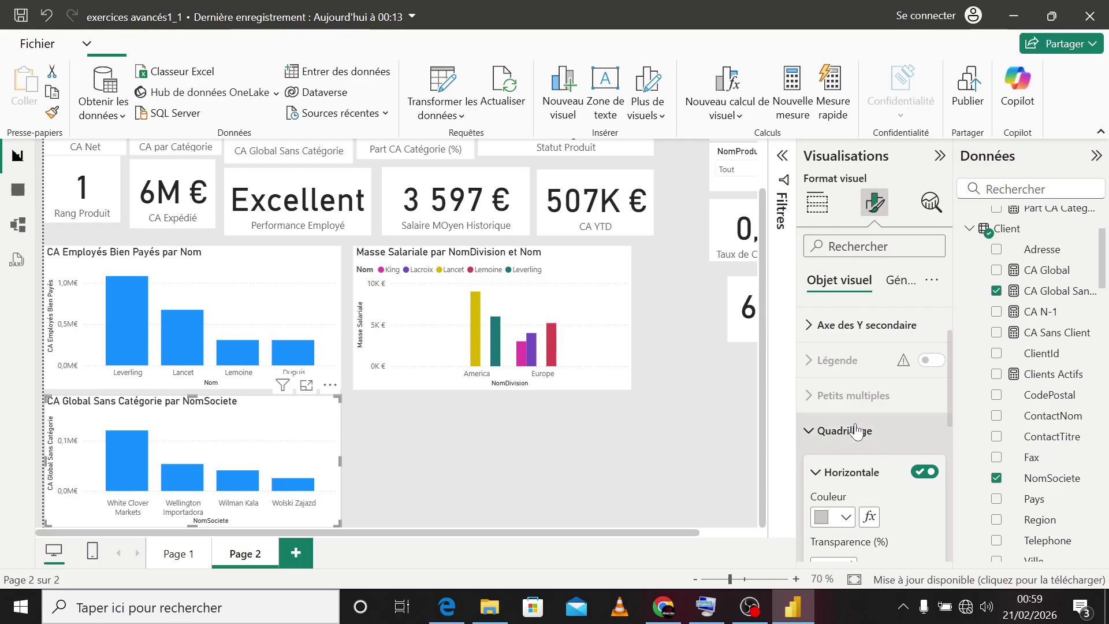
pyautogui.scroll(-4, 855, 433)
pyautogui.scroll(5, 857, 430)
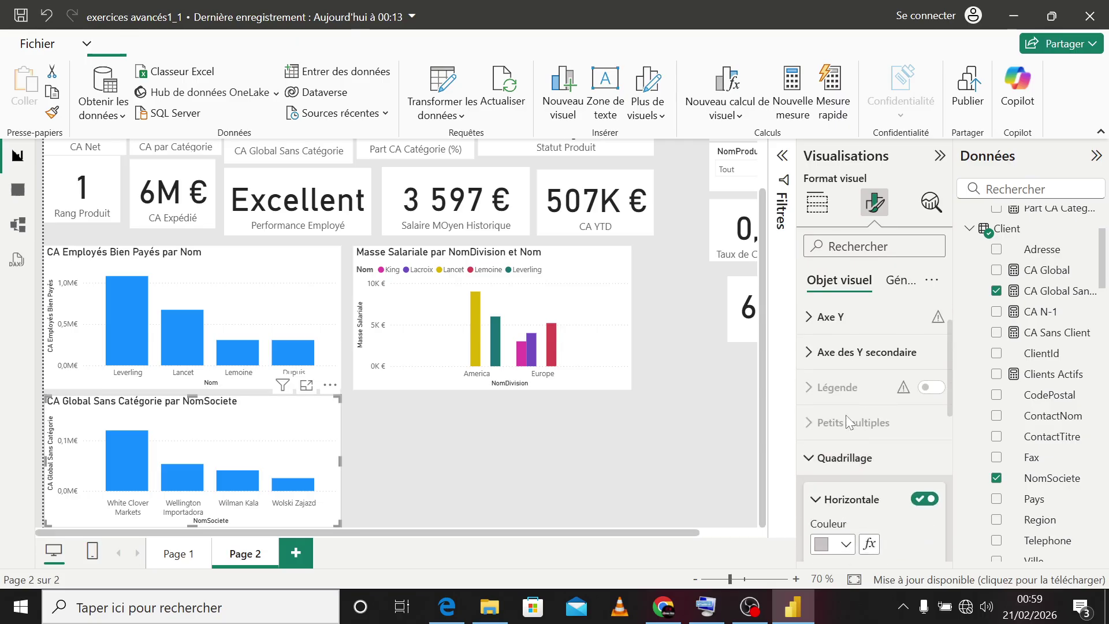
pyautogui.click(814, 459)
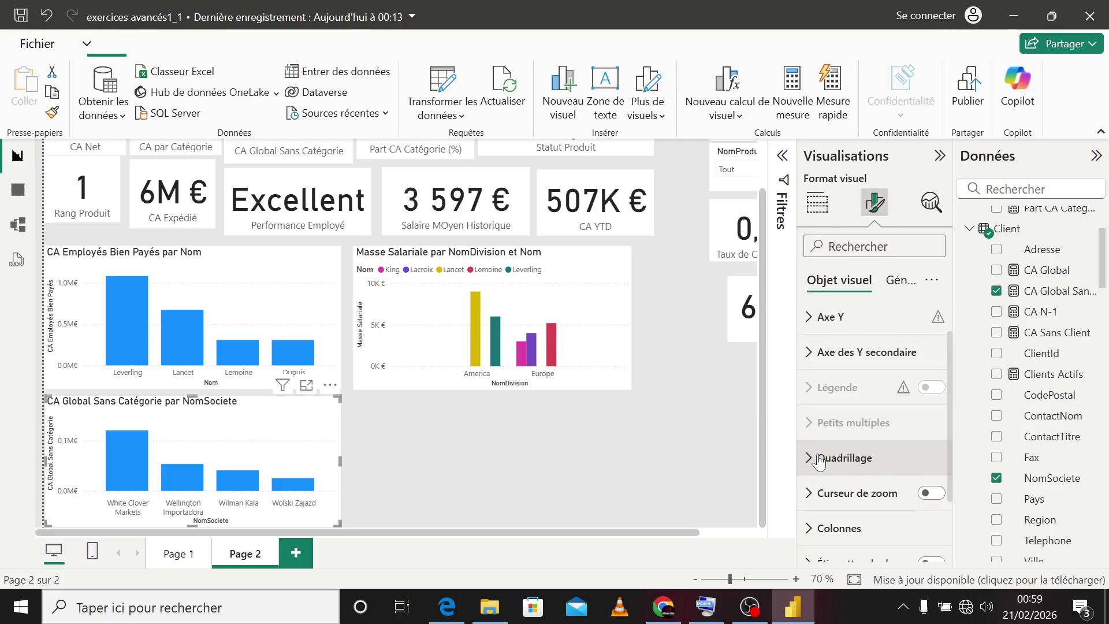
pyautogui.click(843, 524)
pyautogui.scroll(-2, 869, 525)
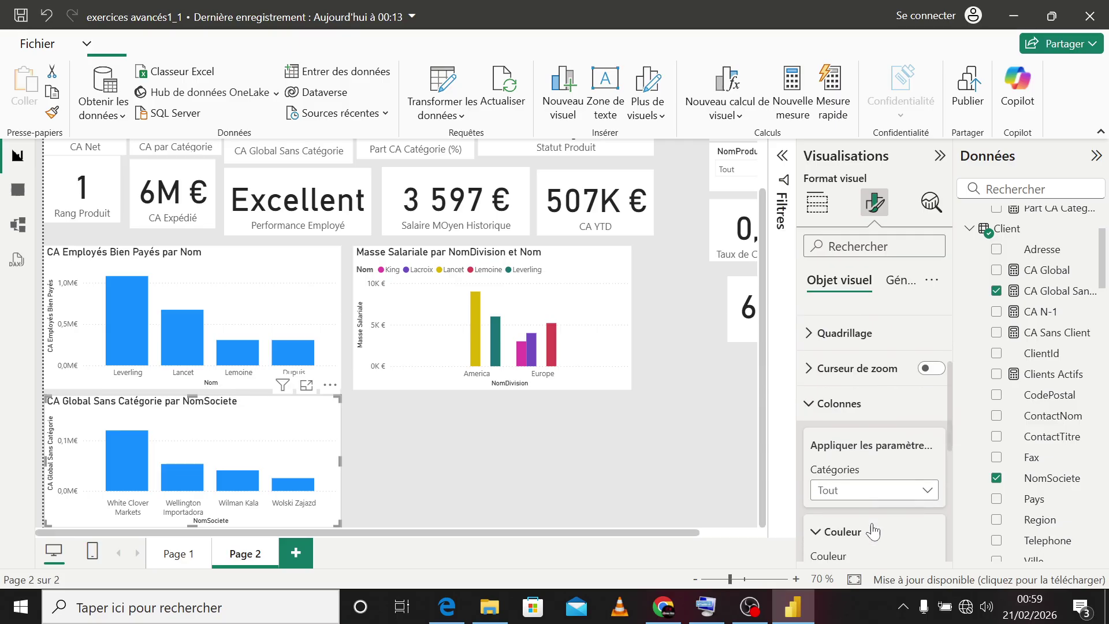
pyautogui.click(845, 513)
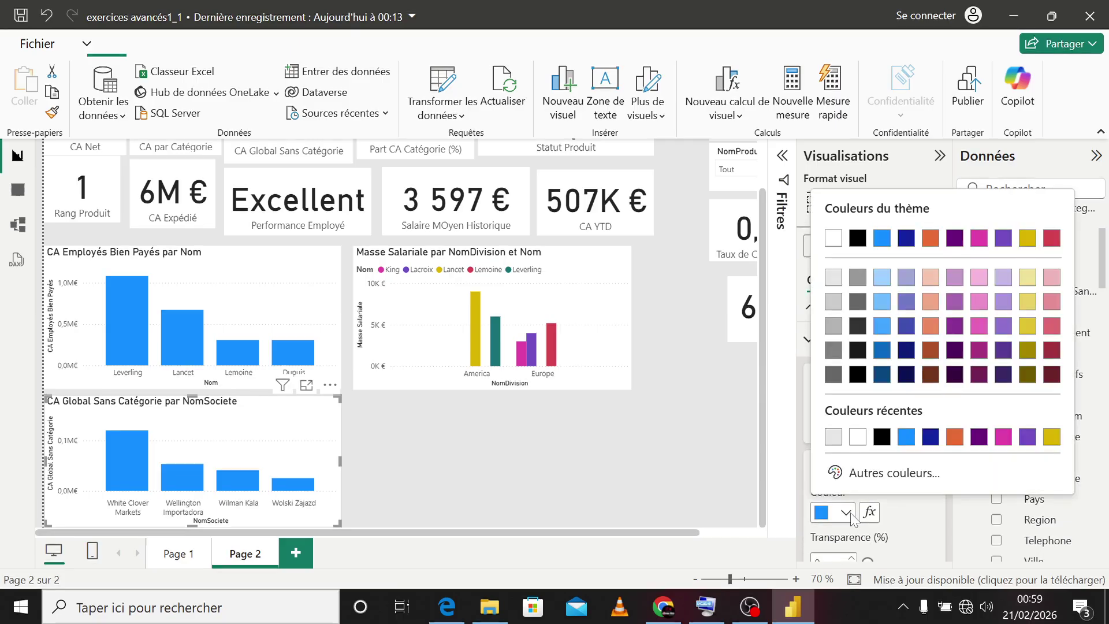
pyautogui.click(1054, 332)
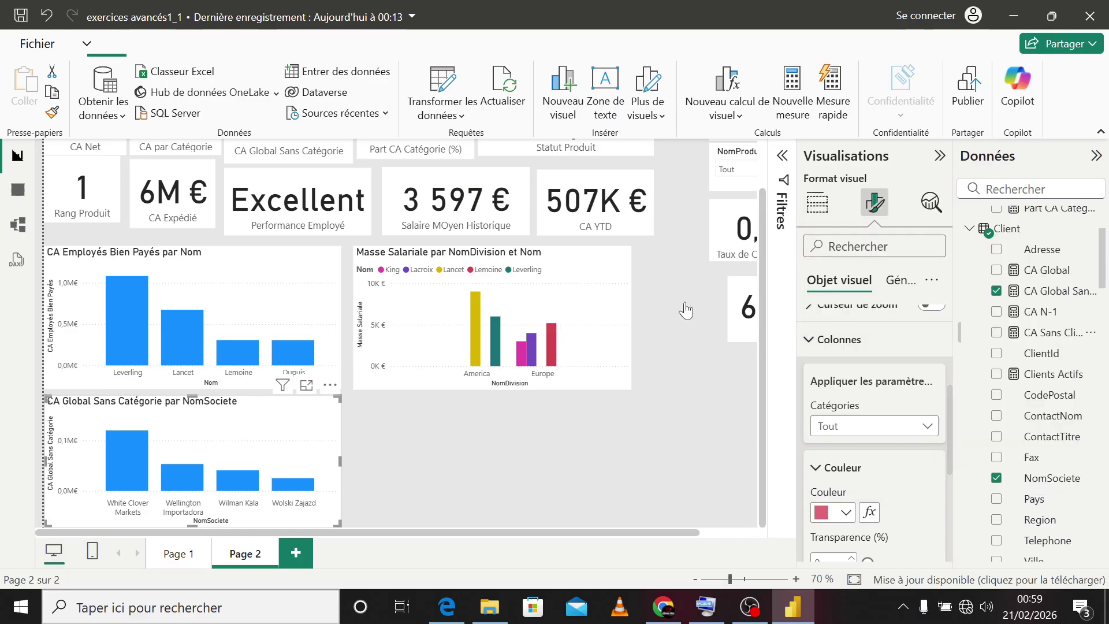
# Step: Change the column color of the CA Employés Bien Payés par Nom chart to a dark magenta theme shade
pyautogui.click(299, 313)
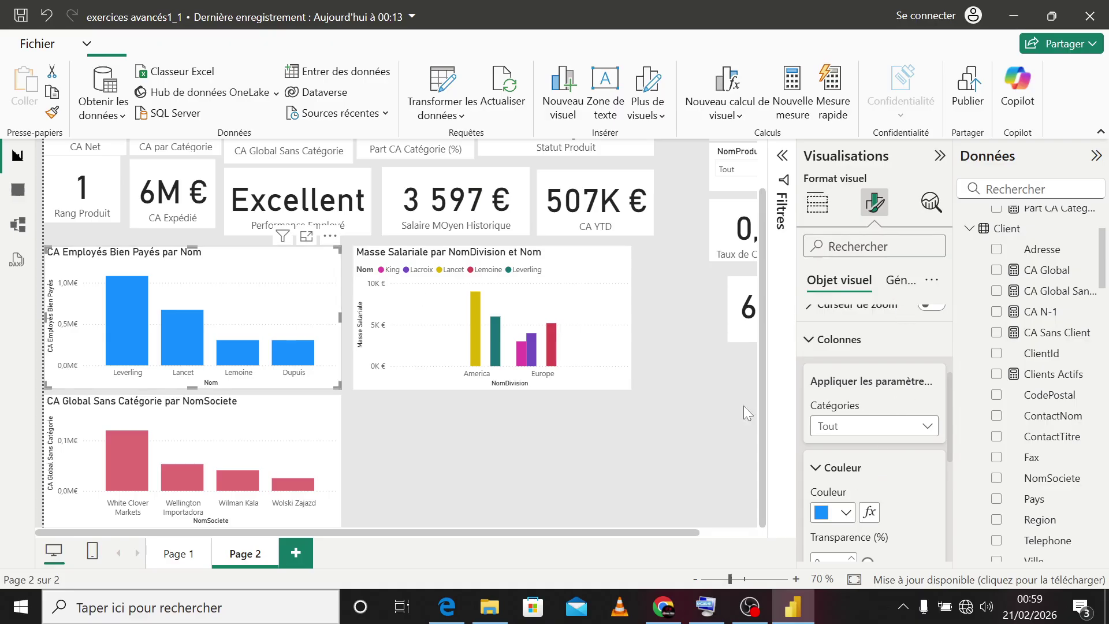
pyautogui.click(845, 513)
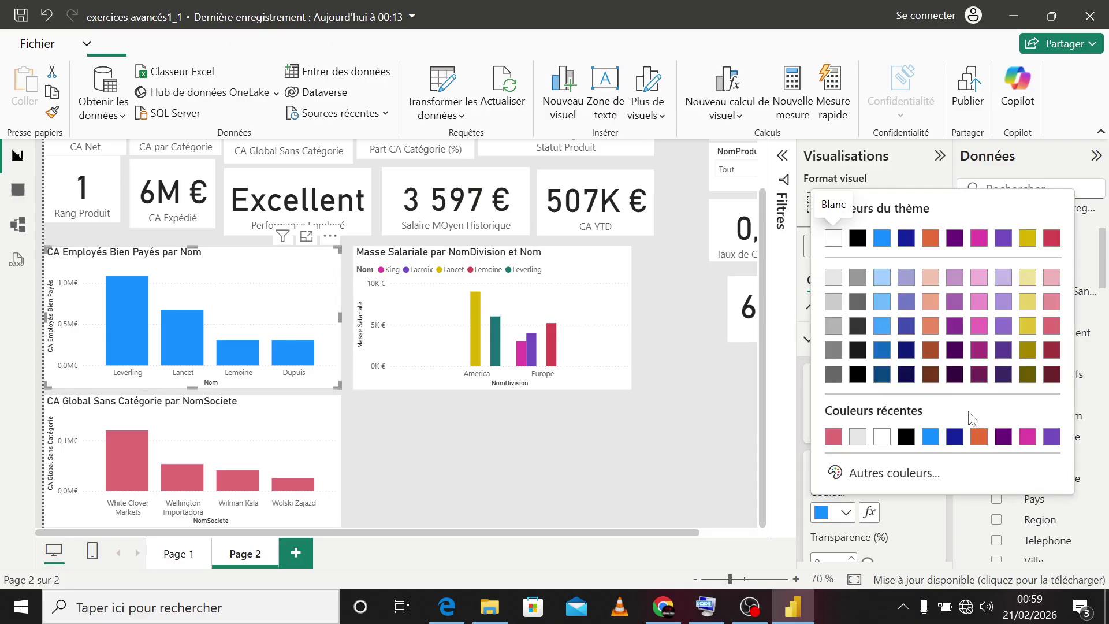
pyautogui.click(980, 351)
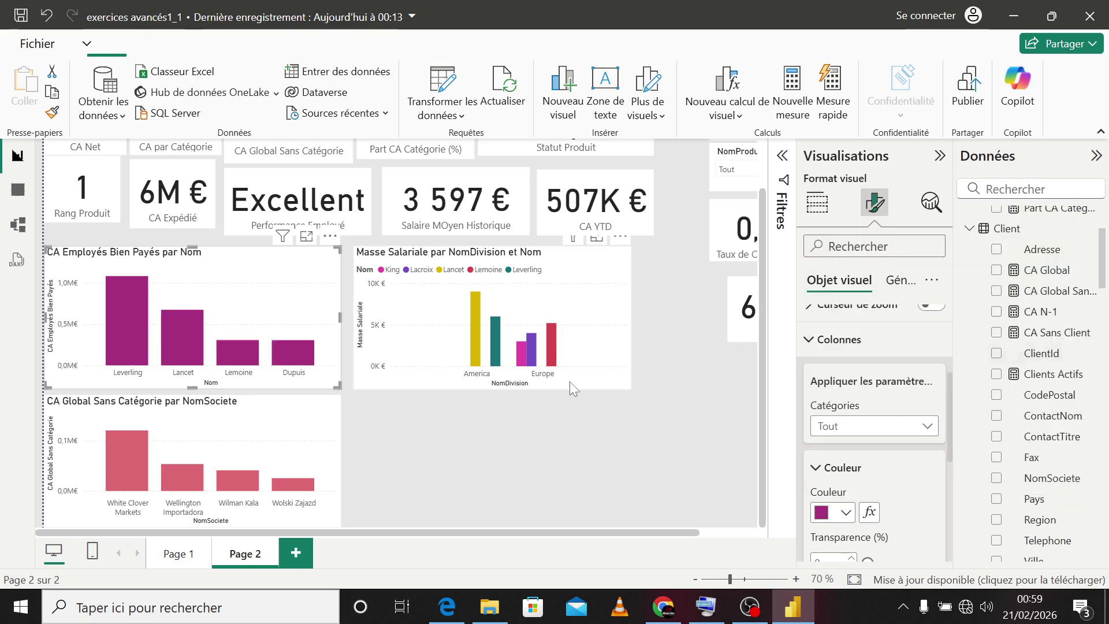
# Step: Try a 100 % stacked bar chart for CA Global Sans Catégorie par NomSociete, and convert it to a stacked bar chart
pyautogui.click(327, 442)
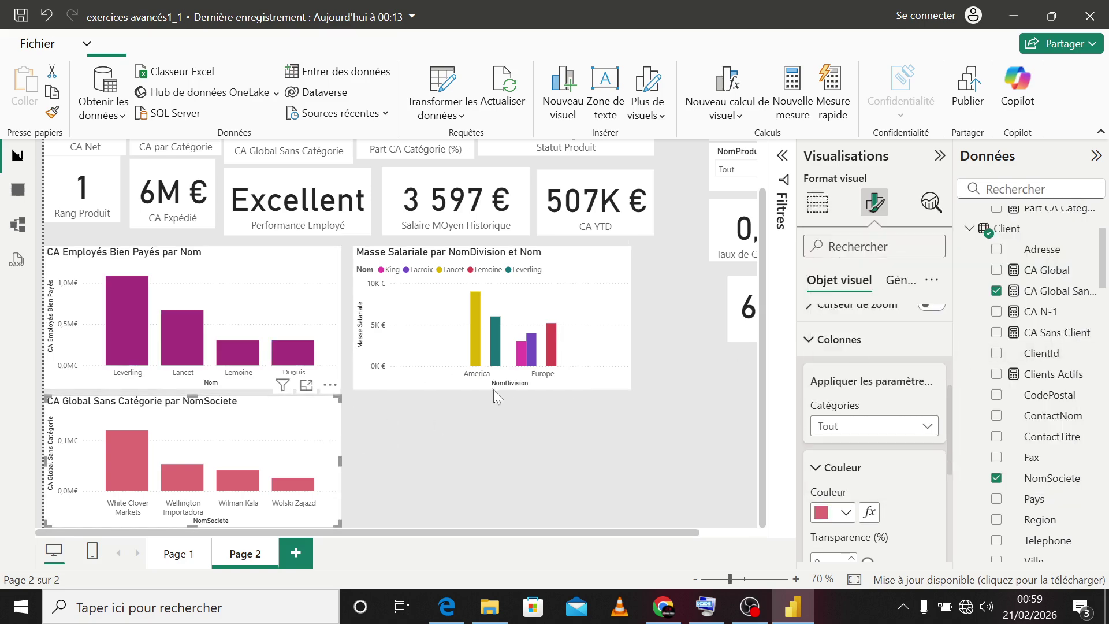
pyautogui.click(816, 203)
pyautogui.click(915, 249)
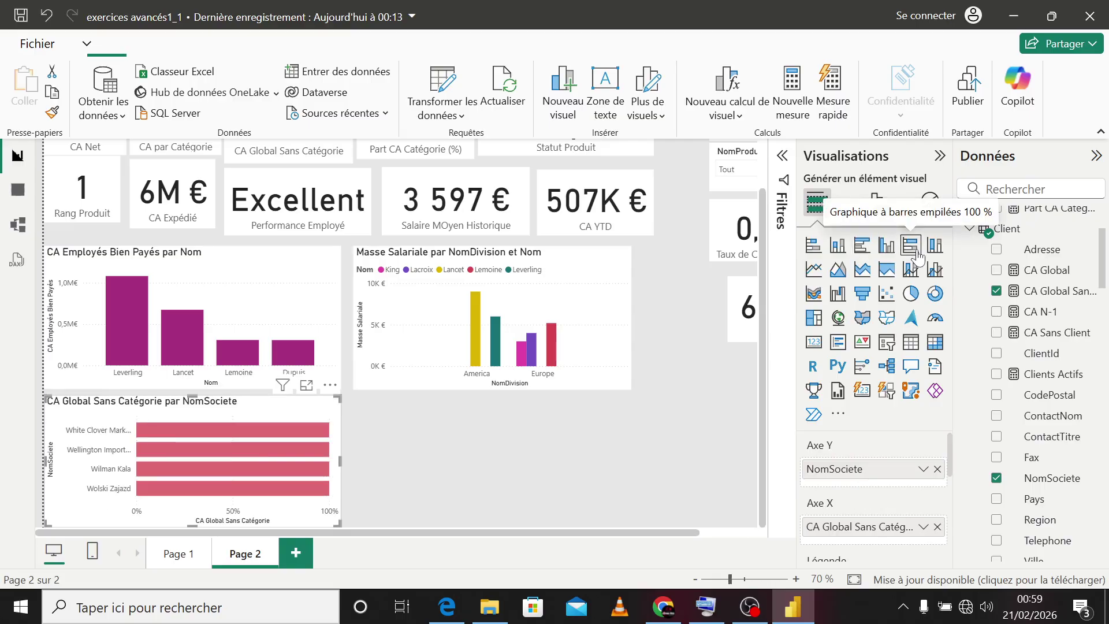
pyautogui.click(813, 245)
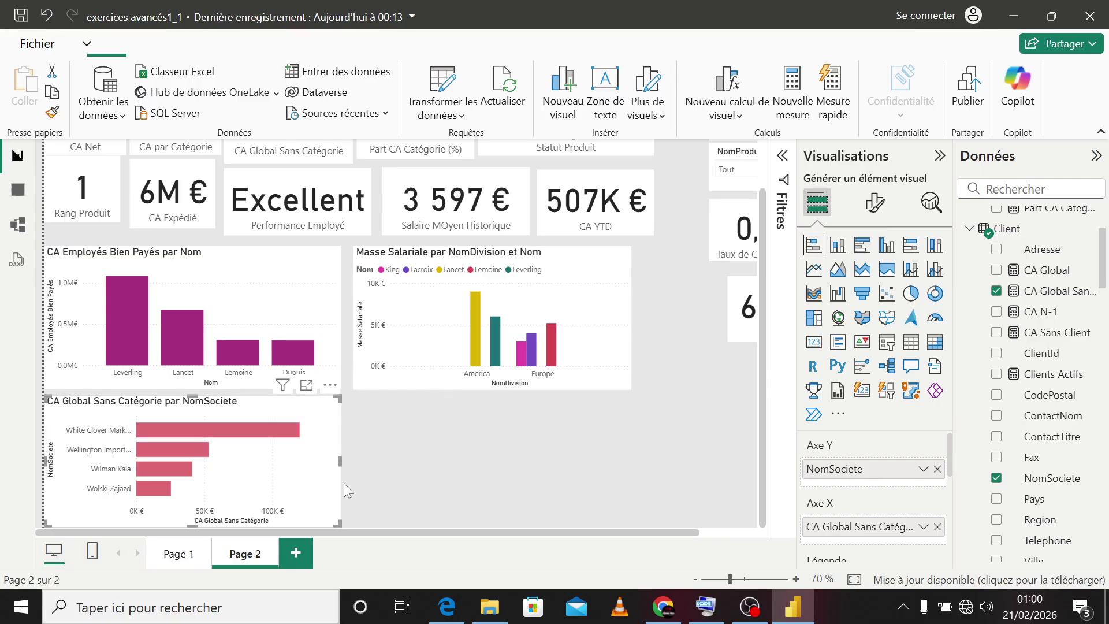
# Step: Remove NomDivision from the X axis of the Masse Salariale chart and bring up the Employe table's fields
pyautogui.click(604, 286)
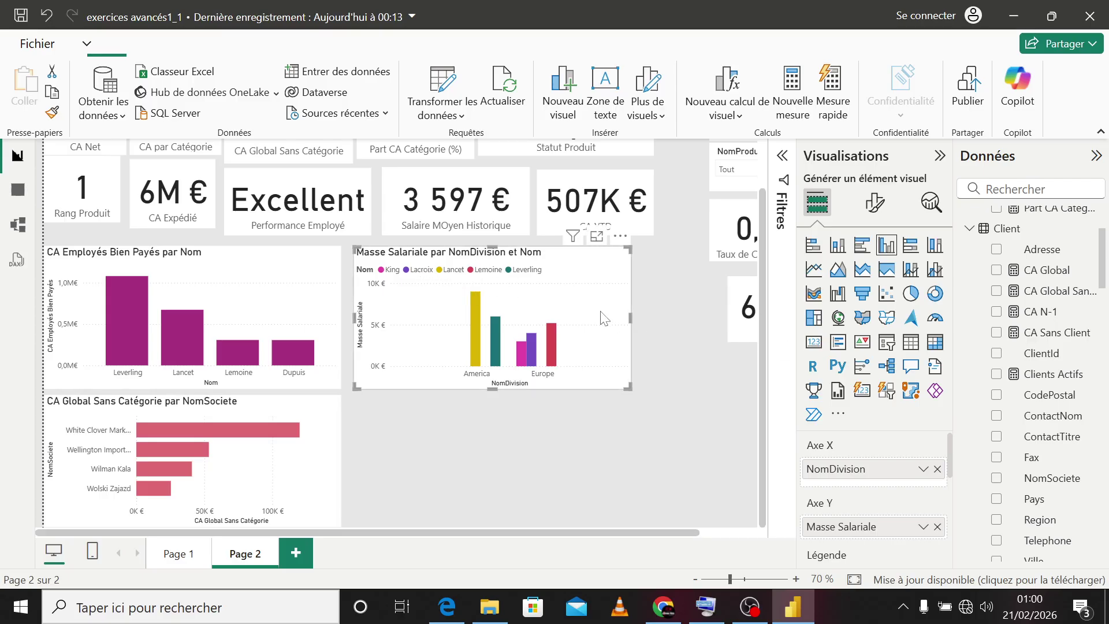
pyautogui.scroll(5, 1034, 428)
pyautogui.scroll(-3, 1034, 428)
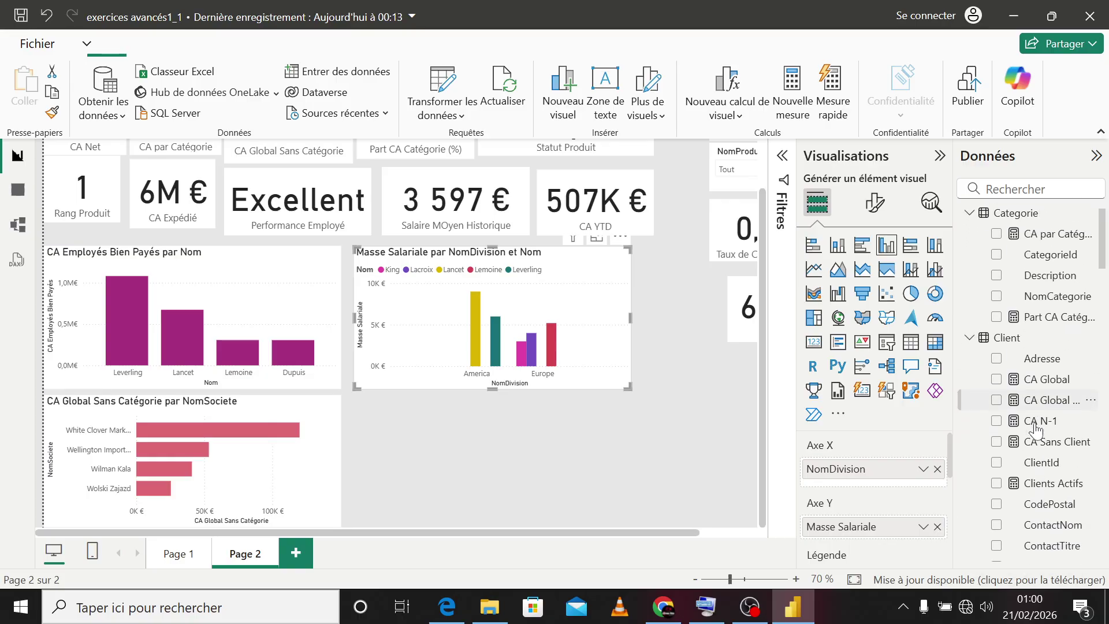
pyautogui.scroll(-15, 1040, 420)
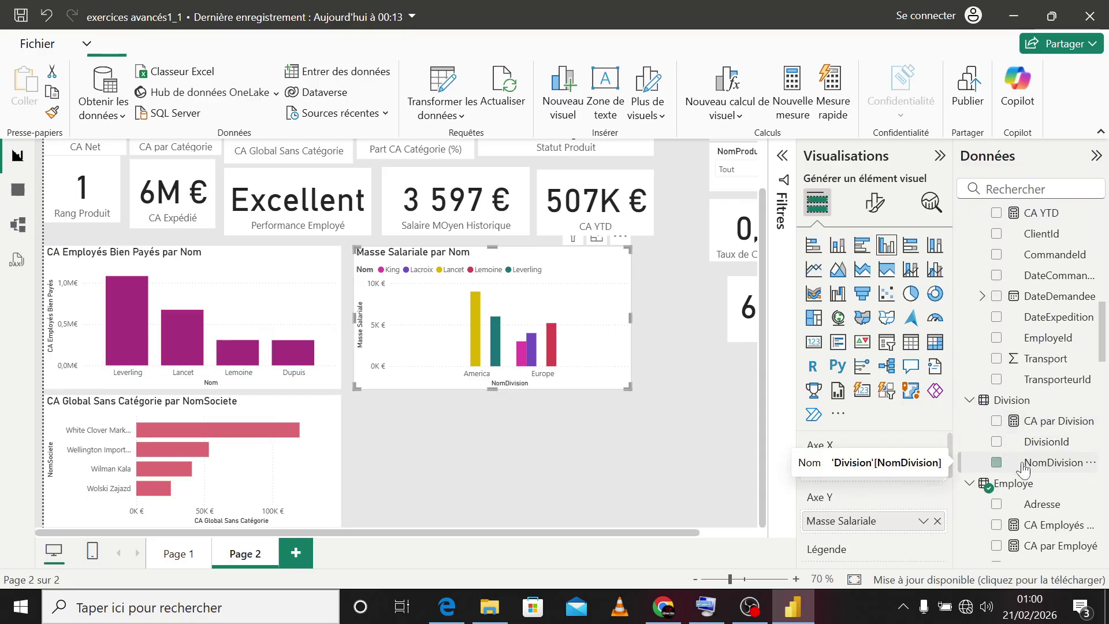
pyautogui.click(996, 462)
pyautogui.scroll(-5, 999, 490)
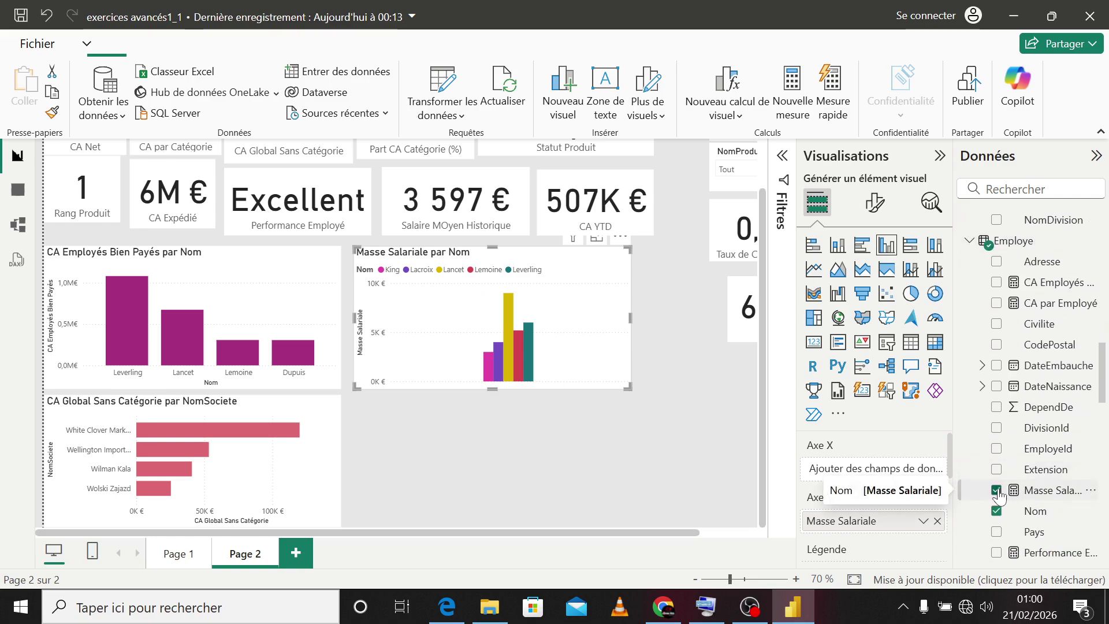
# Step: Rebuild the Masse Salariale chart from the Employe table with Nom on the X axis and Masse Salariale on the Y axis
pyautogui.click(997, 490)
pyautogui.click(997, 490)
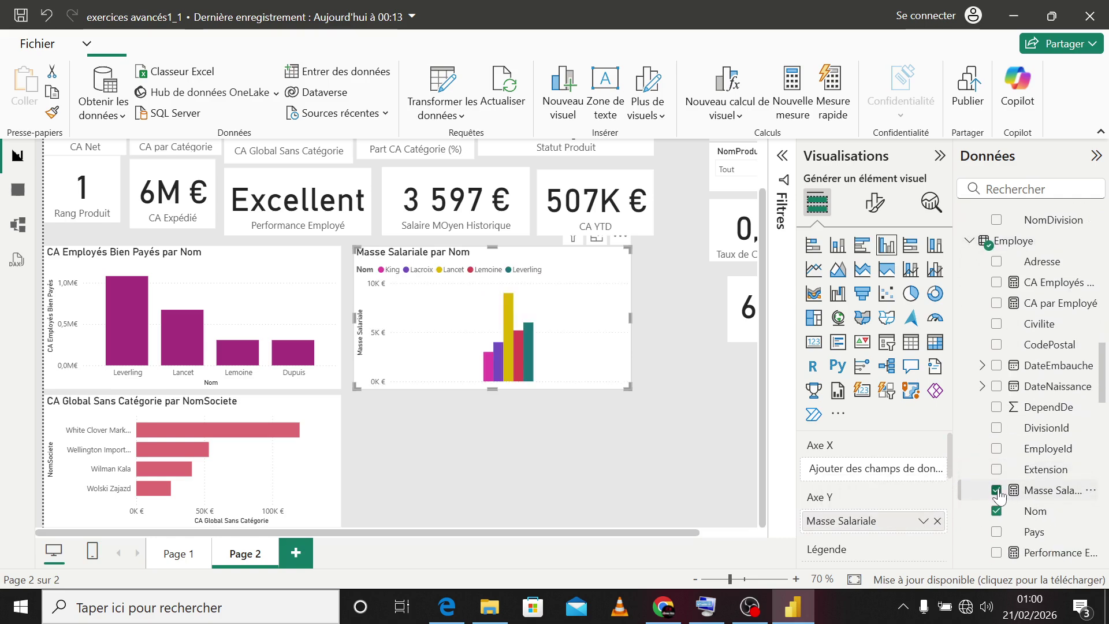
pyautogui.click(996, 490)
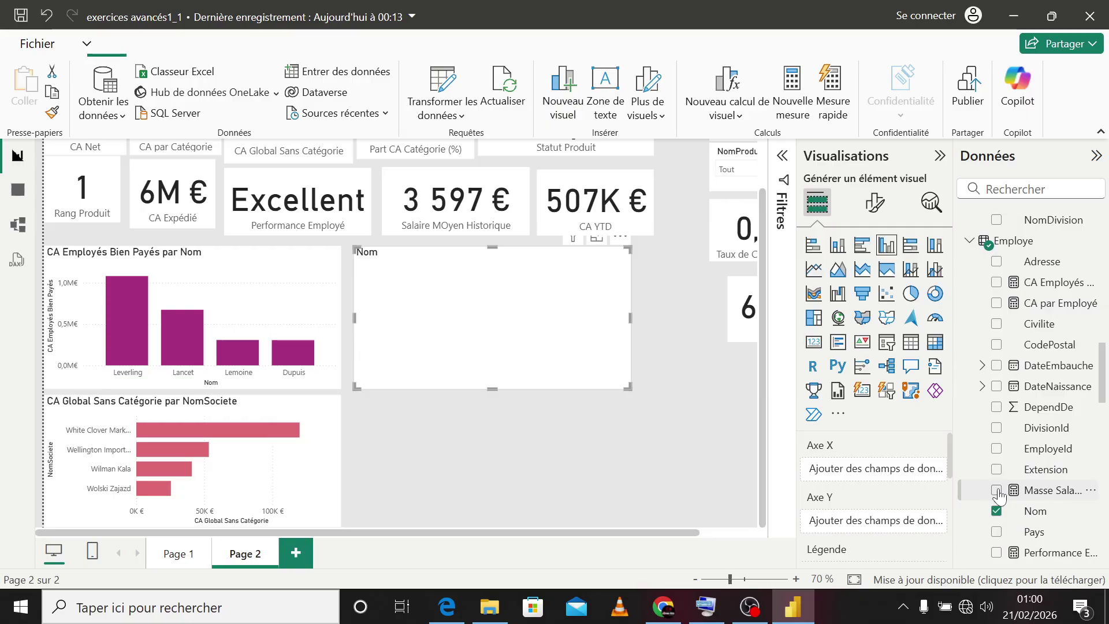
pyautogui.click(996, 490)
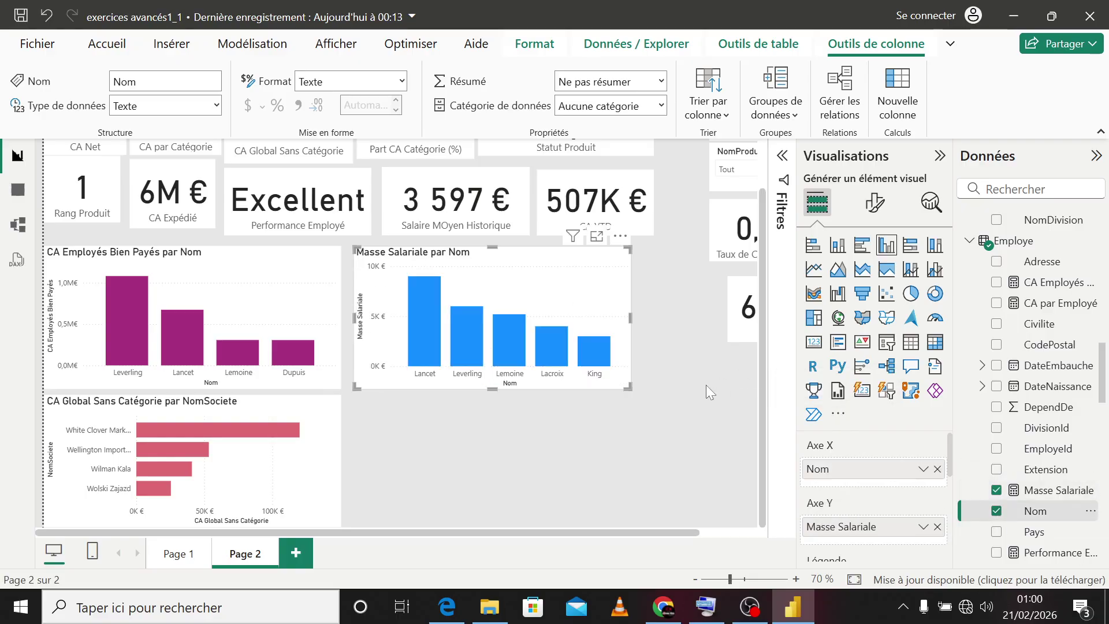
# Step: Set the column color of the Masse Salariale par Nom chart to the recently used light red
pyautogui.click(875, 202)
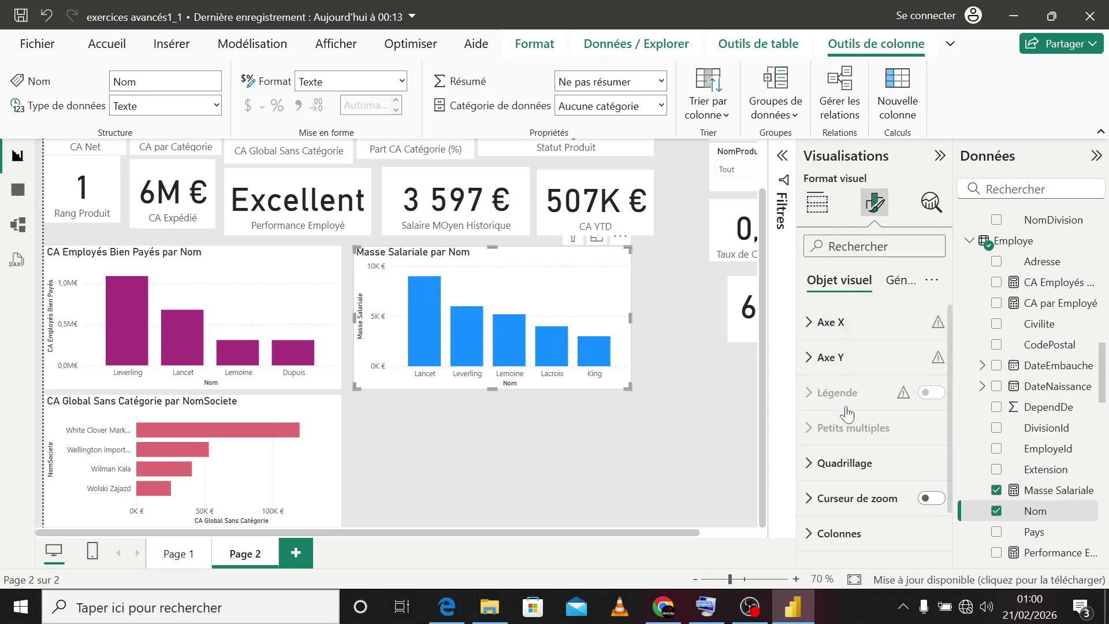
pyautogui.click(840, 533)
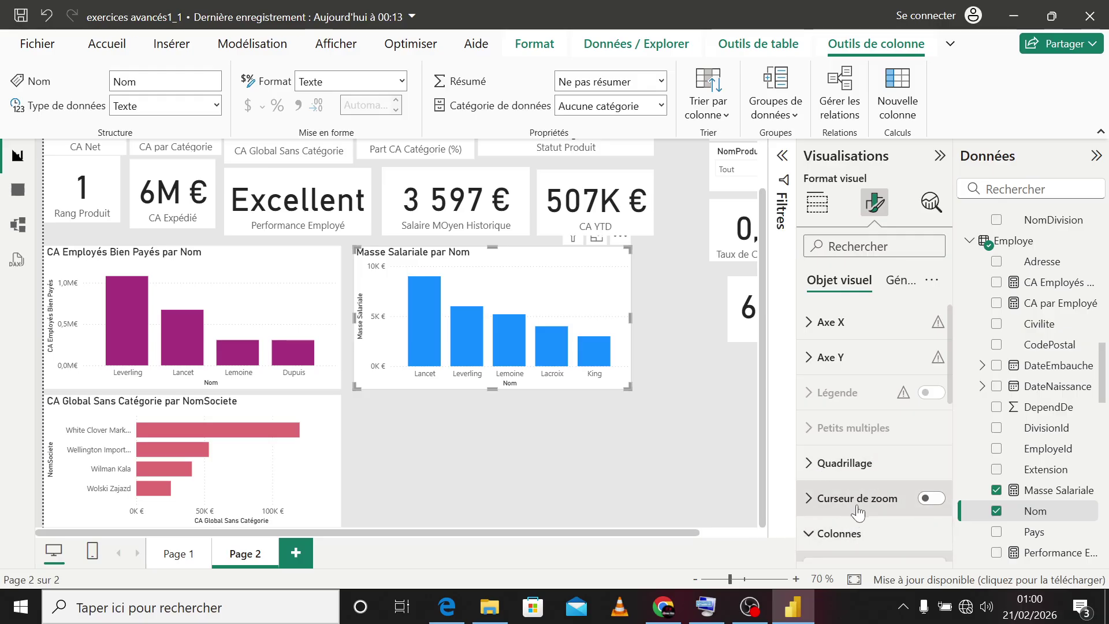
pyautogui.click(859, 530)
pyautogui.scroll(-1, 860, 530)
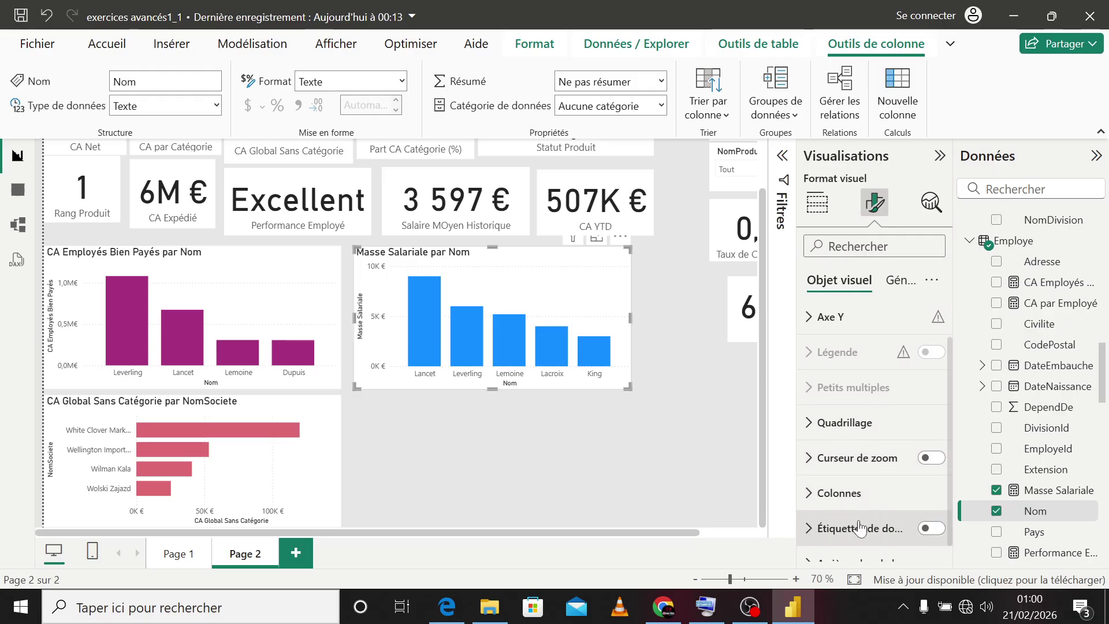
pyautogui.click(839, 492)
pyautogui.scroll(-5, 839, 492)
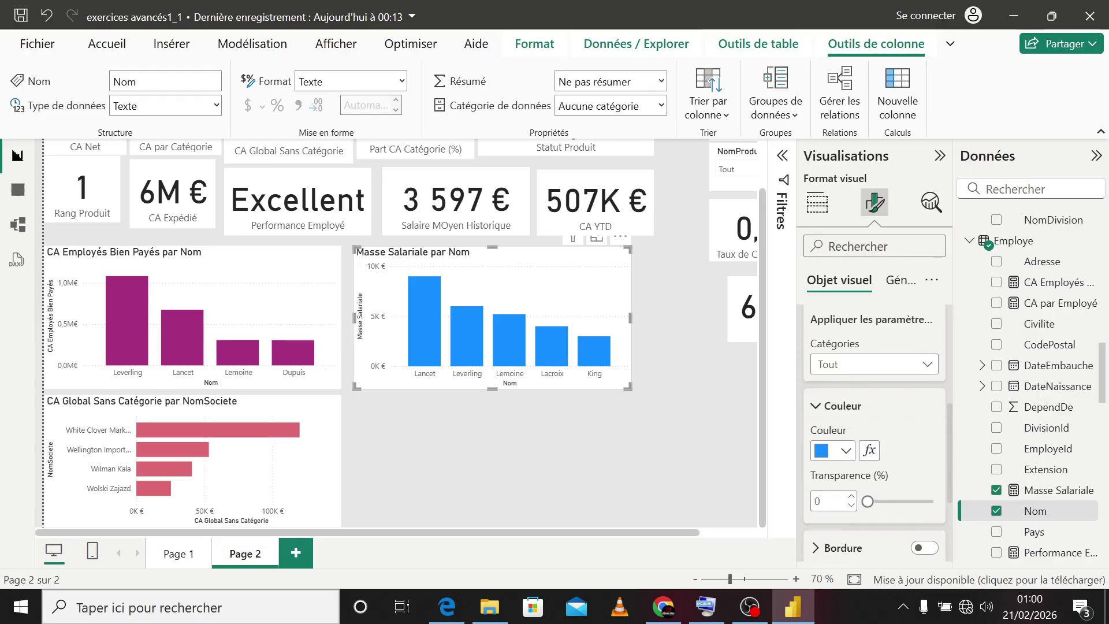
pyautogui.click(847, 451)
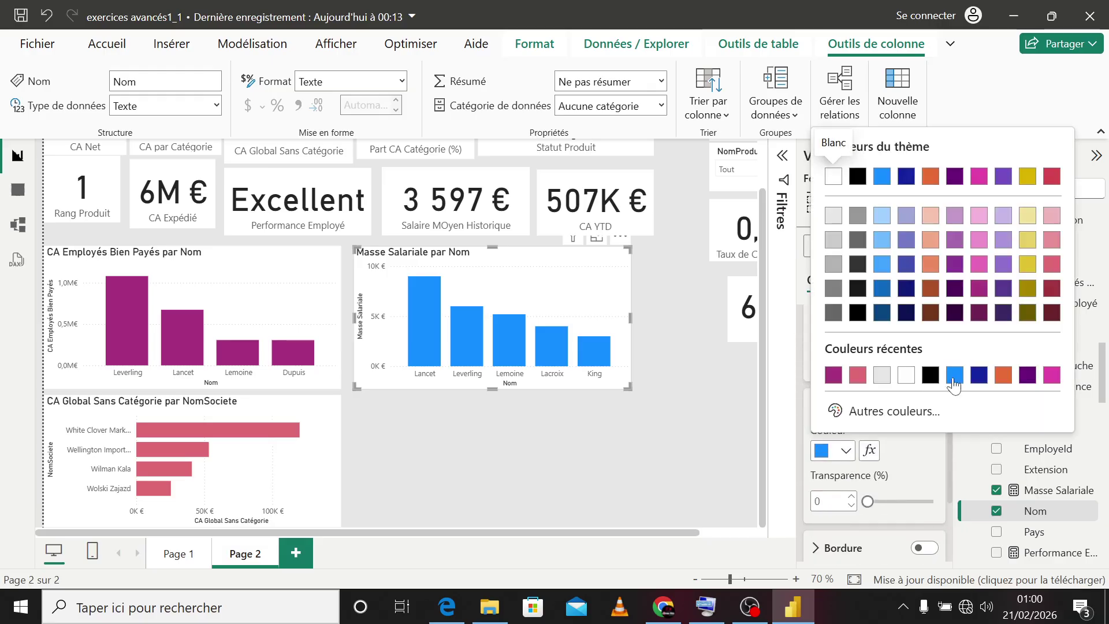
pyautogui.click(861, 376)
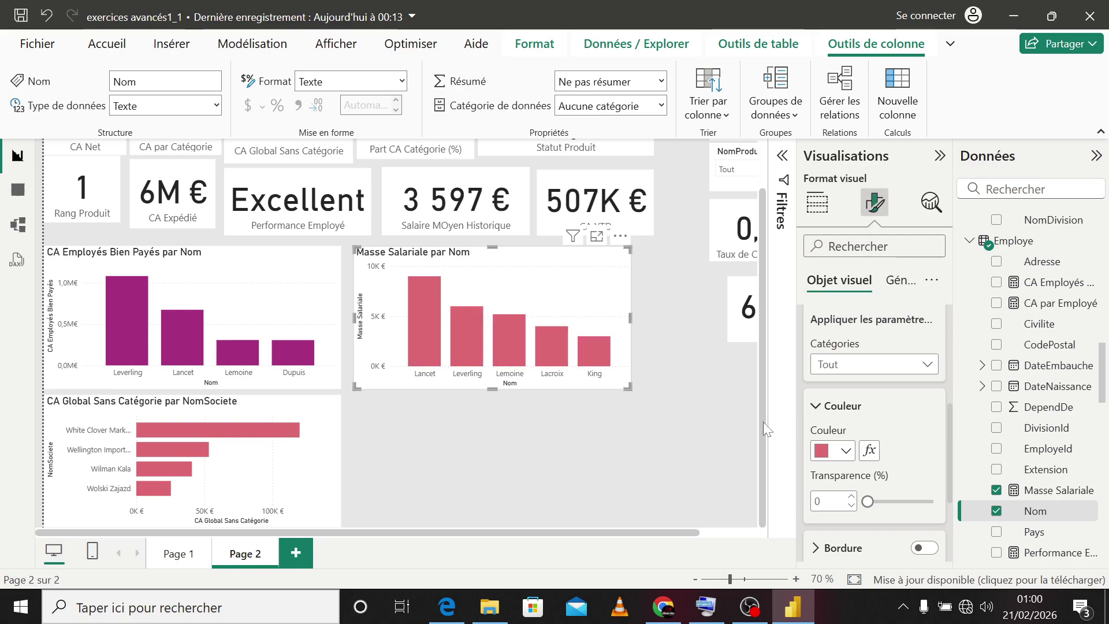
pyautogui.press('Escape')
# Step: Add a new visual to Page 2 with NomDivision and CA par Division from the Division table
pyautogui.scroll(10, 1018, 371)
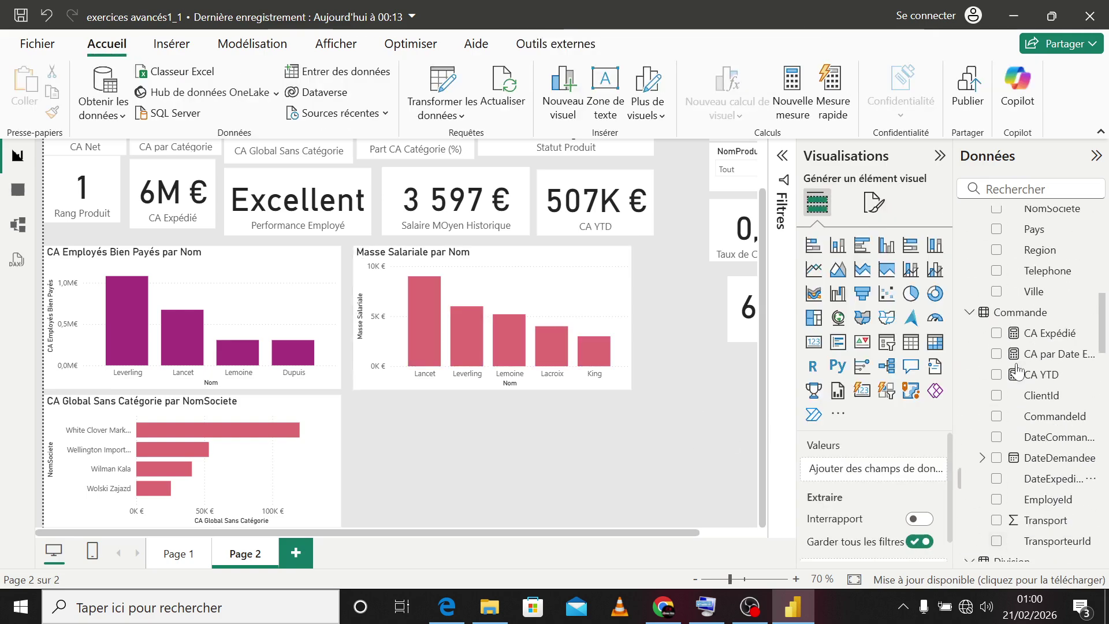
pyautogui.scroll(5, 1018, 371)
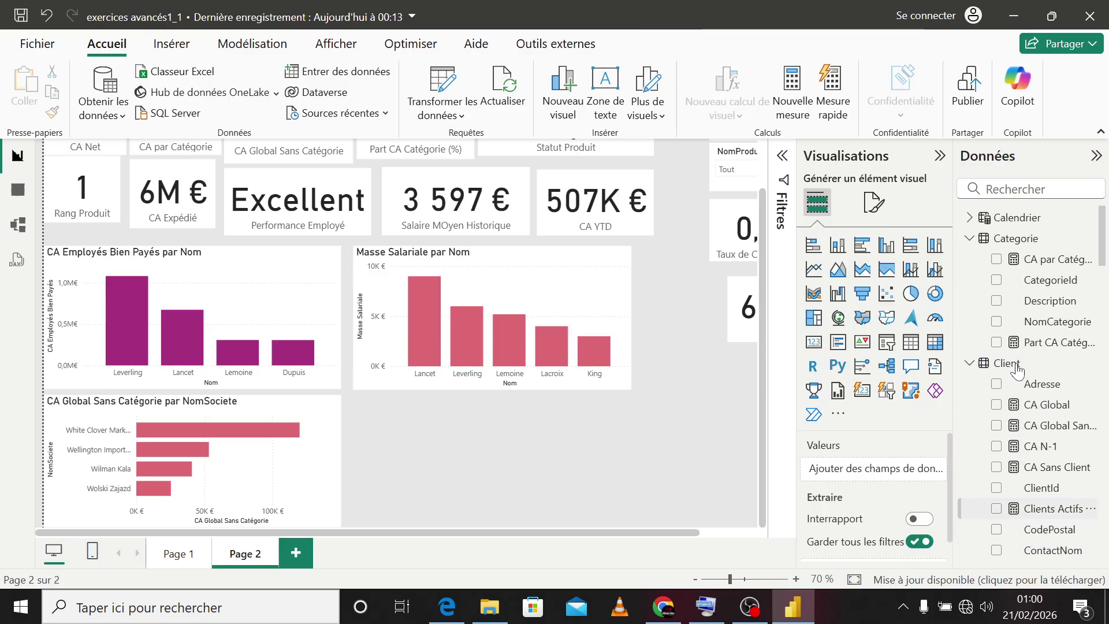
pyautogui.scroll(-10, 1018, 370)
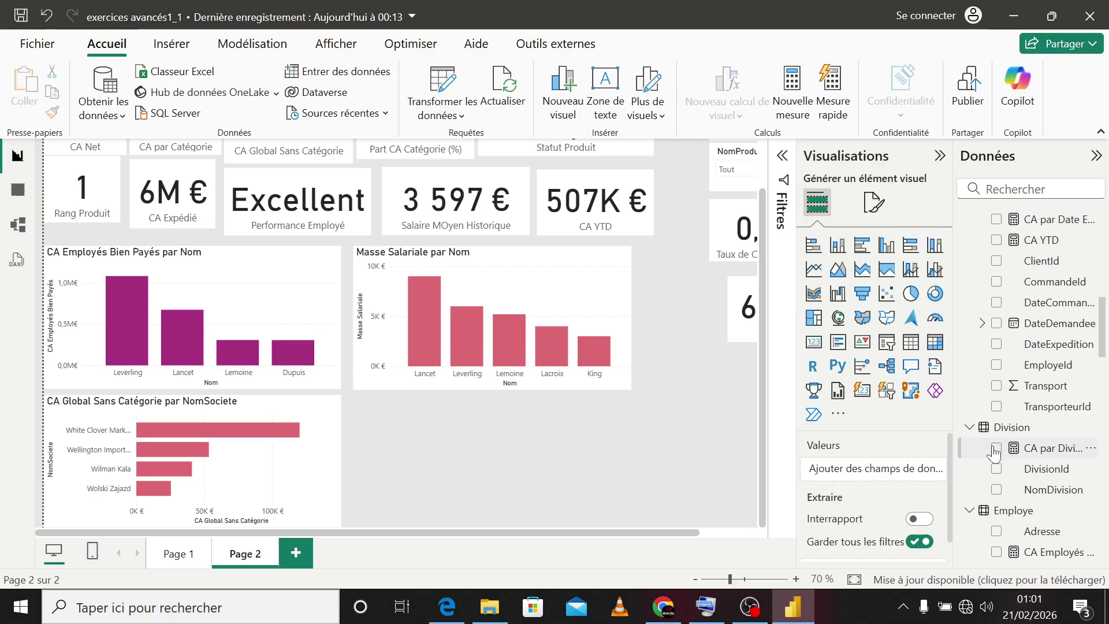
pyautogui.click(996, 490)
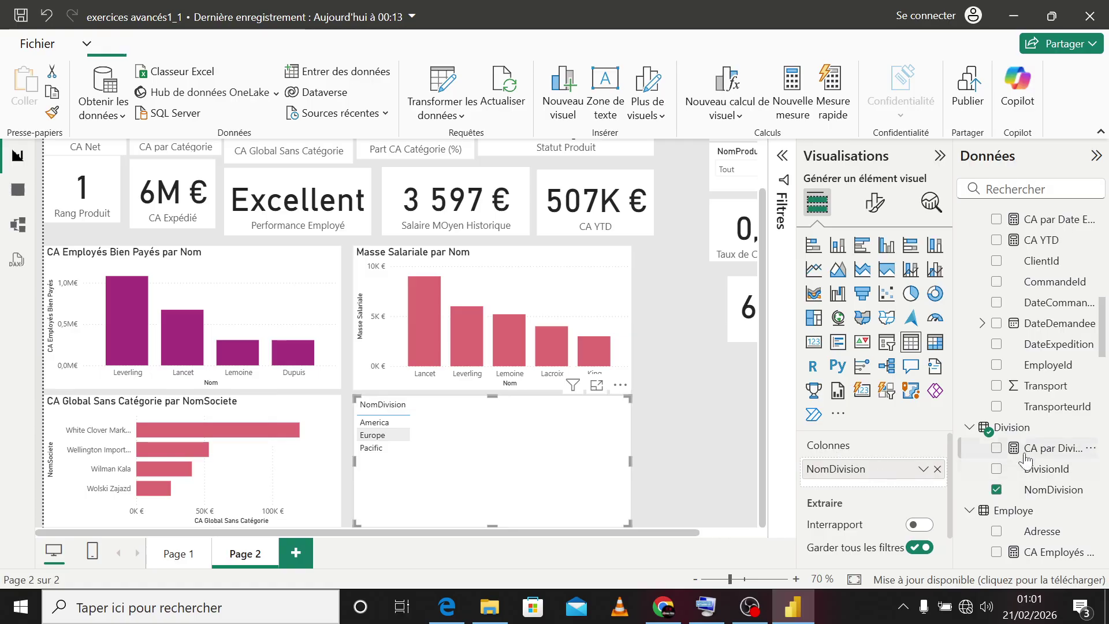
pyautogui.click(996, 448)
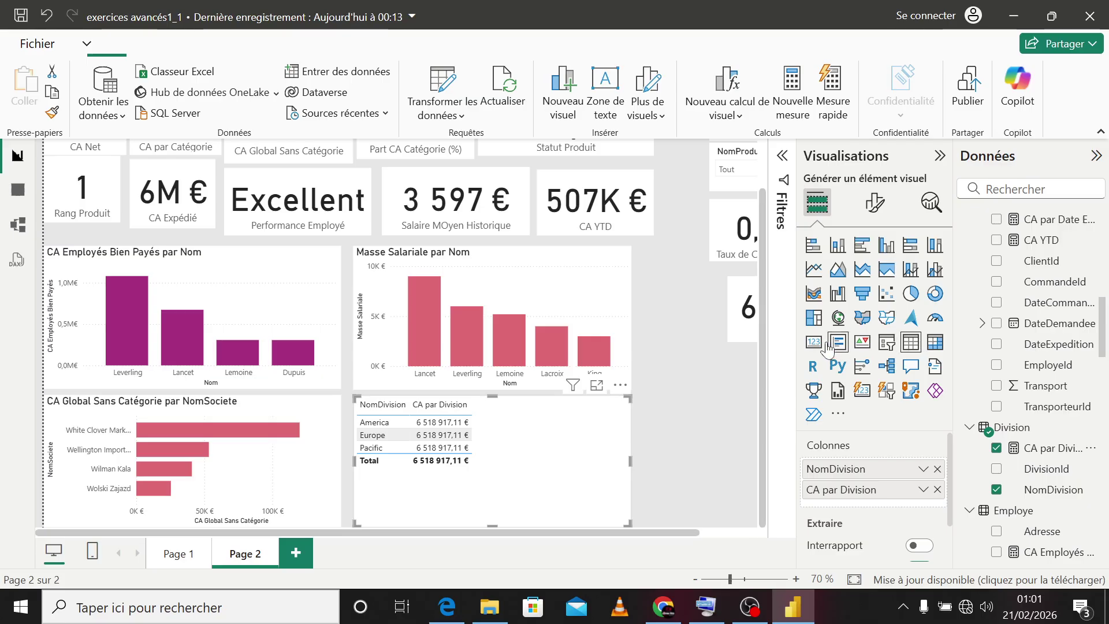
# Step: Try combo, area and clustered column charts for CA par Division par NomDivision, and convert it to a stacked column chart
pyautogui.click(932, 271)
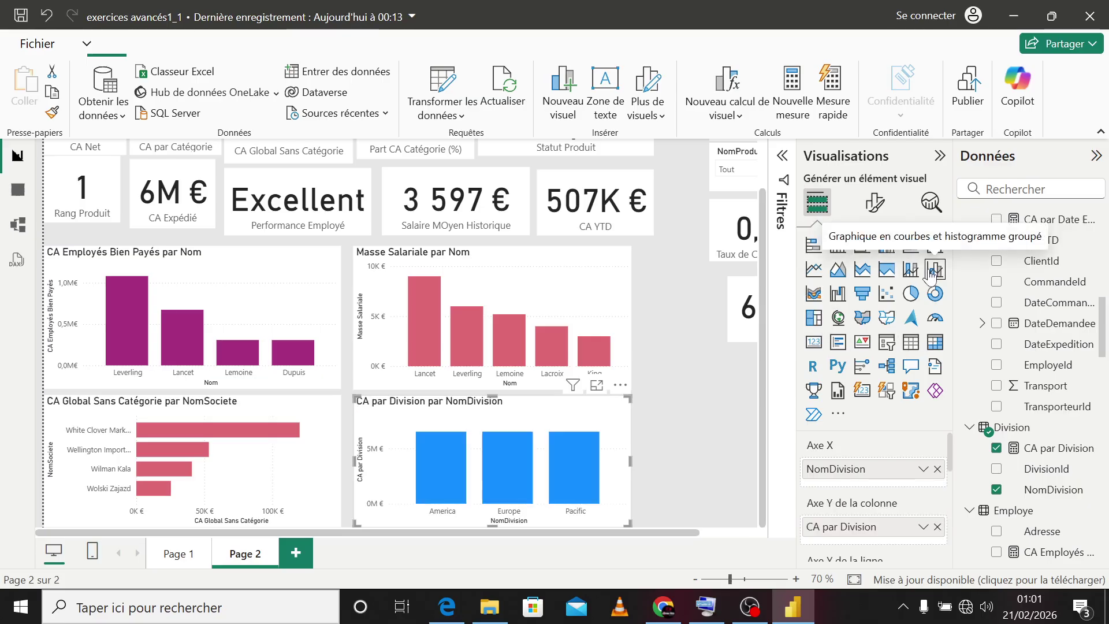
pyautogui.click(887, 272)
pyautogui.click(863, 269)
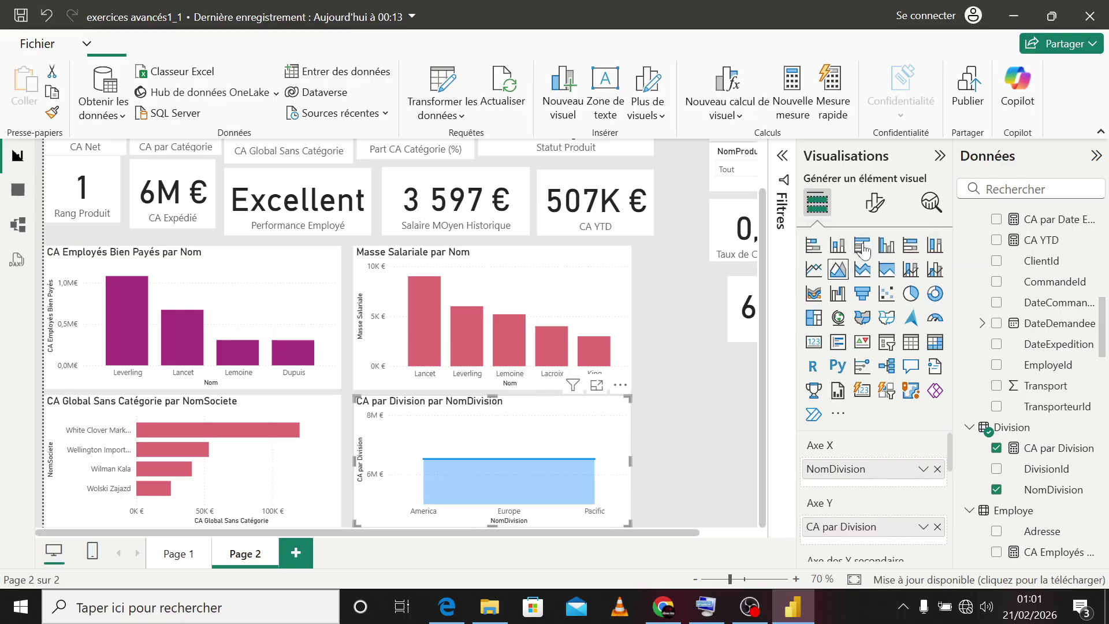
pyautogui.click(887, 248)
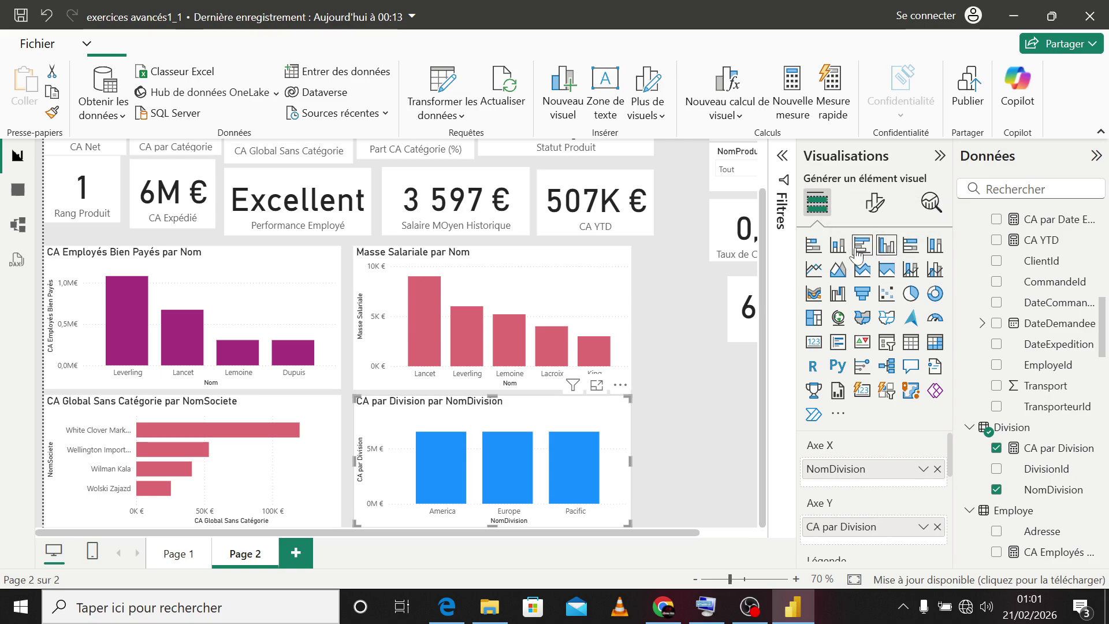
pyautogui.click(838, 249)
# Step: Set the column color of the CA par Division par NomDivision chart to the recently used dark magenta
pyautogui.click(873, 202)
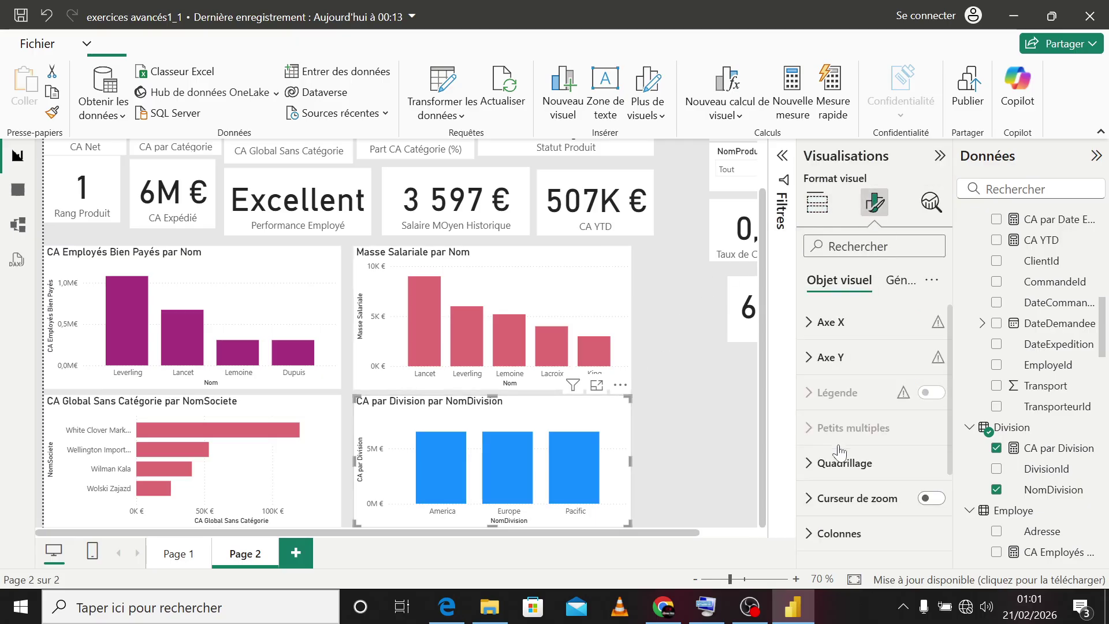
pyautogui.click(838, 532)
pyautogui.scroll(-3, 865, 508)
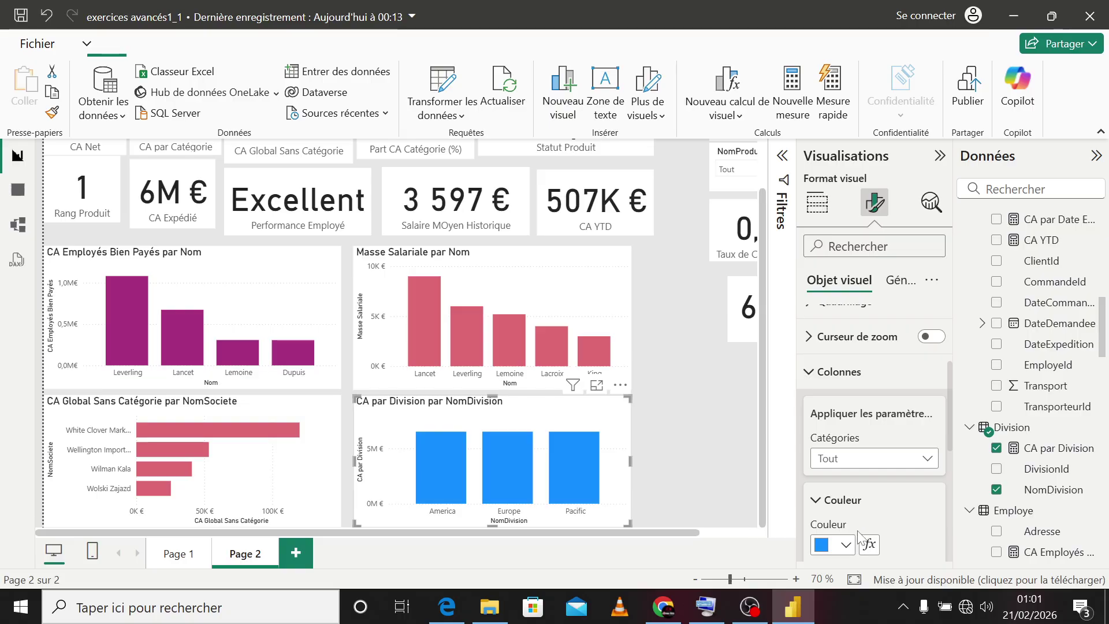
pyautogui.click(845, 545)
pyautogui.click(856, 469)
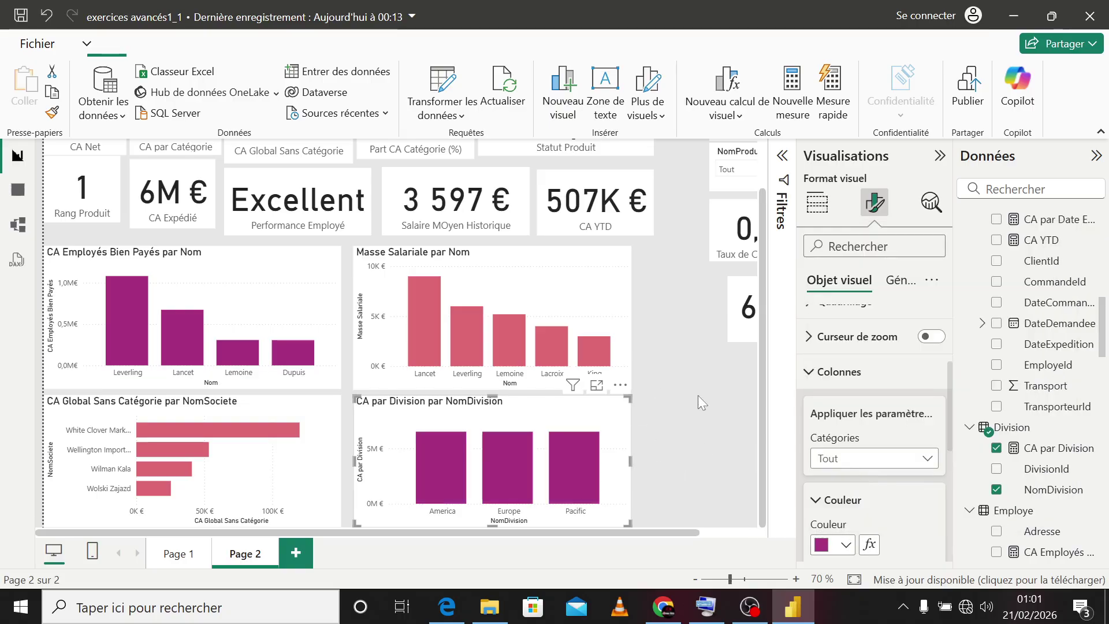
pyautogui.click(698, 431)
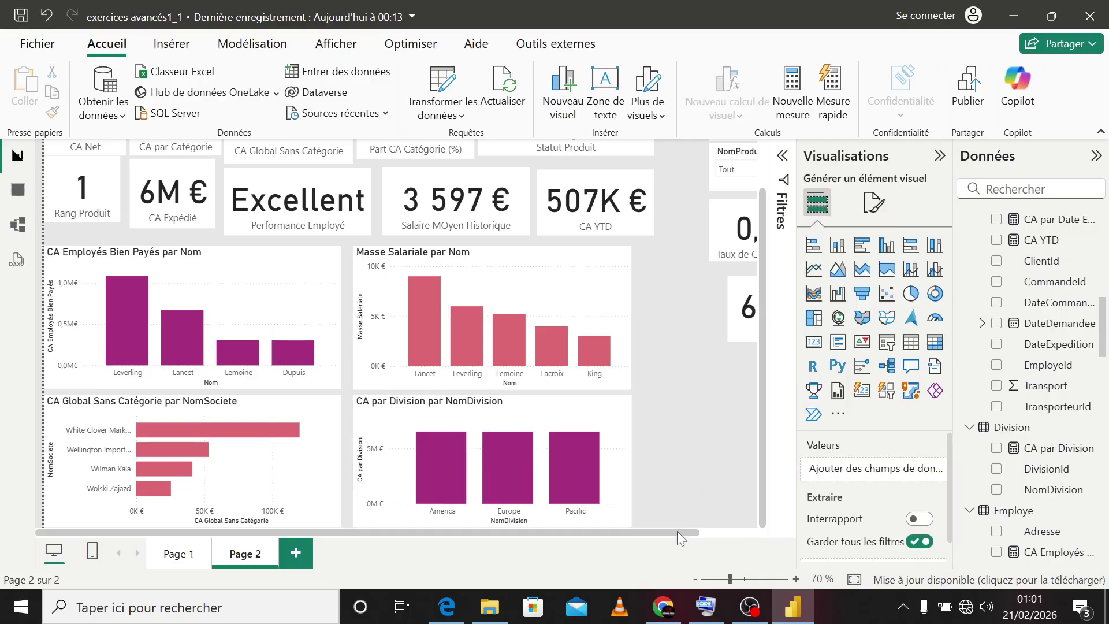
# Step: Look over the Page 2 layout, and show the Masse Salariale par Nom chart in focus mode with the Visualisations pane collapsed
pyautogui.moveTo(679, 531); pyautogui.dragTo(736, 525)
pyautogui.scroll(1, 702, 417)
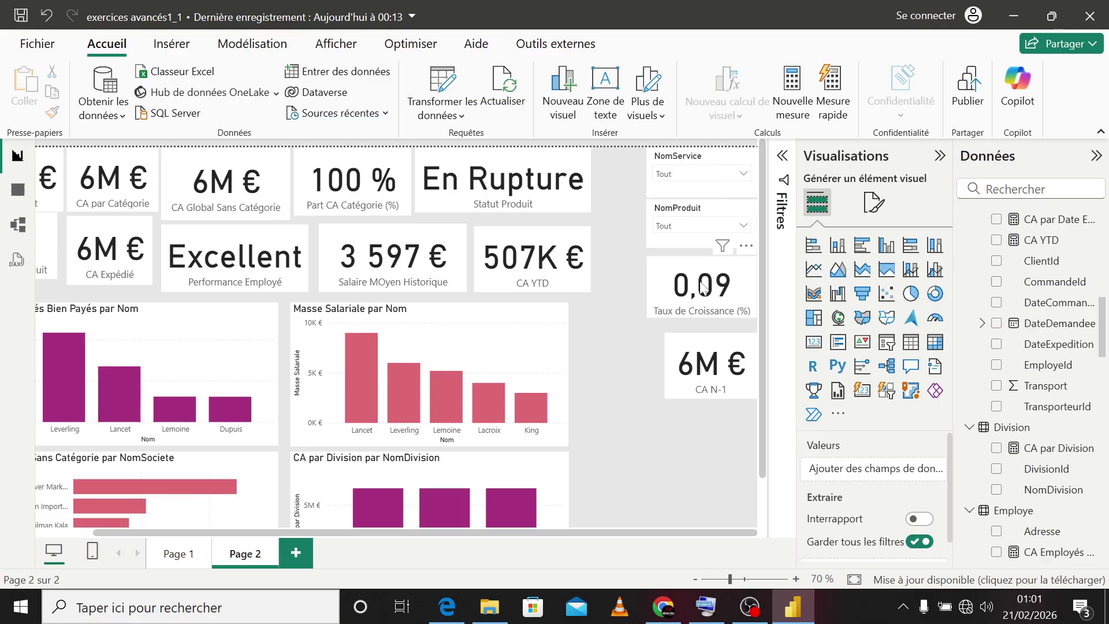
pyautogui.hscroll(-1, 554, 217)
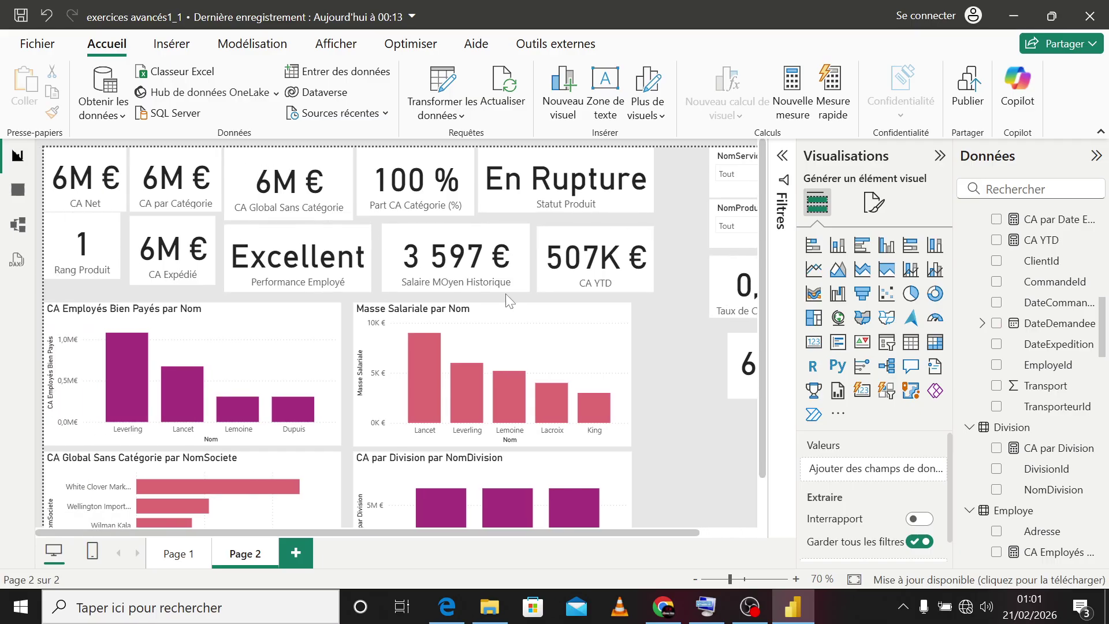
pyautogui.scroll(-1, 506, 295)
pyautogui.scroll(1, 506, 299)
pyautogui.scroll(-1, 497, 340)
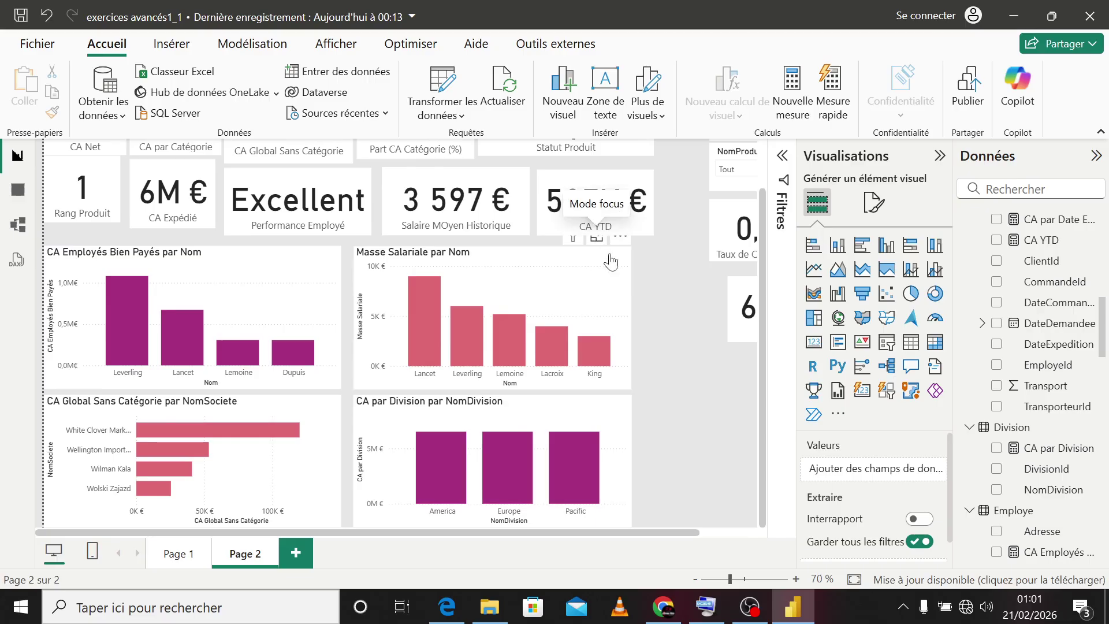
pyautogui.click(596, 240)
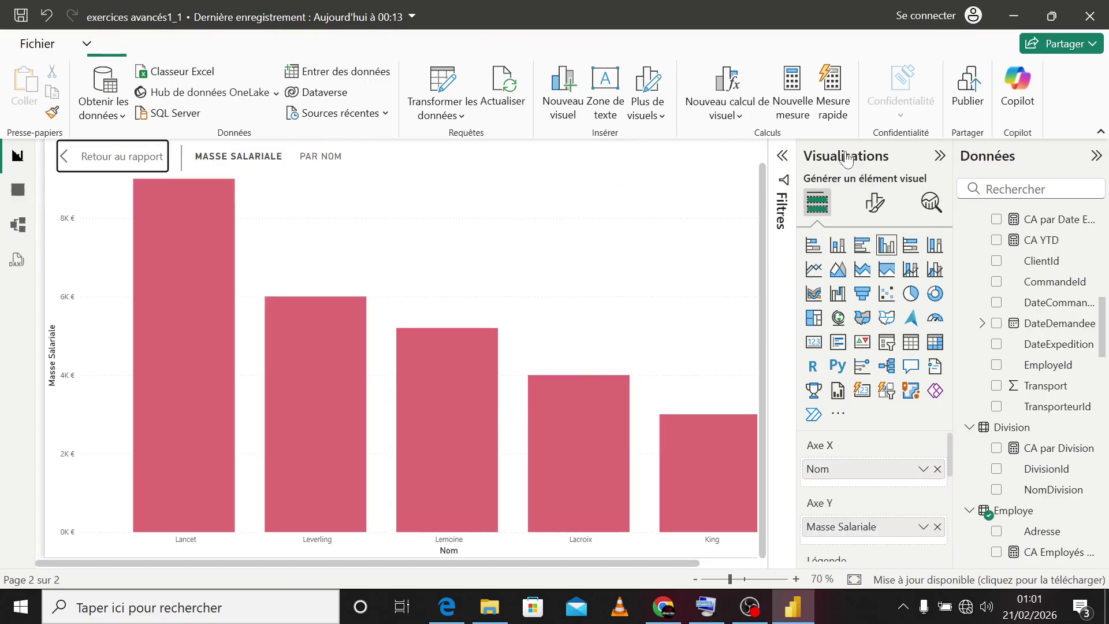
pyautogui.click(938, 157)
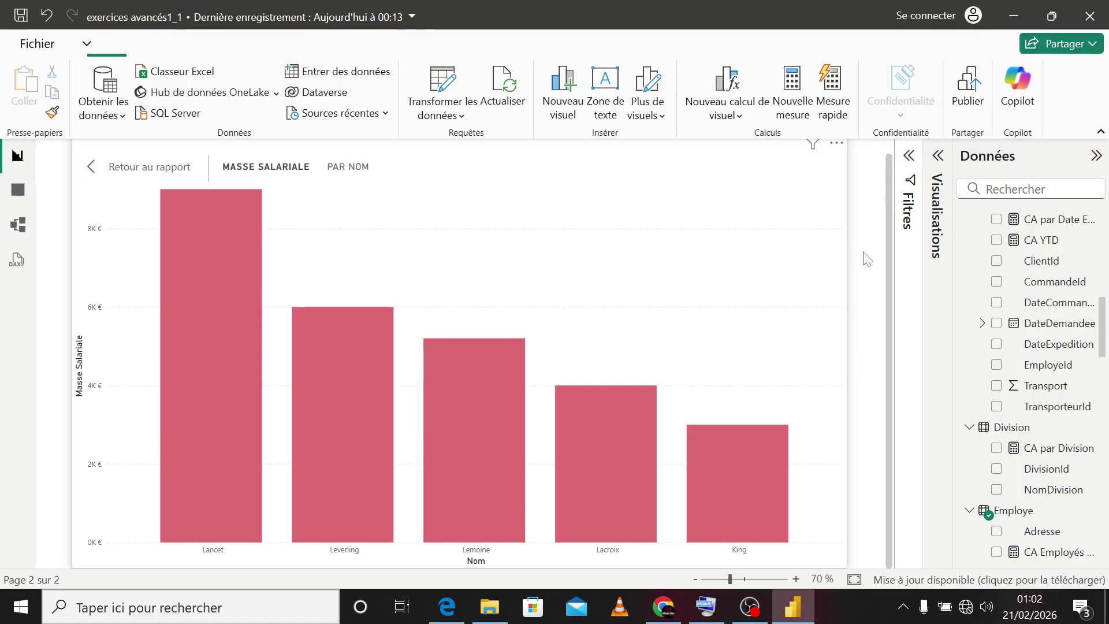